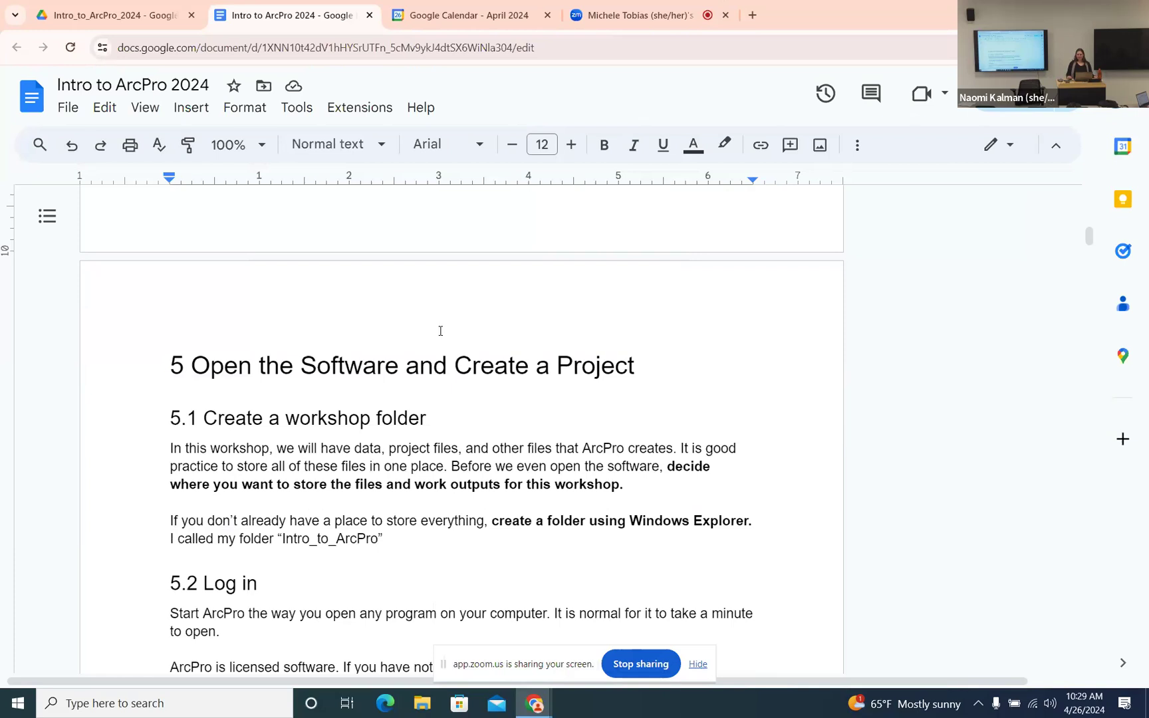
- Open File Explorer on the Desktop folder
{"action": "scroll", "coordinate": [440, 331], "scroll_direction": "down", "scroll_amount": 1}
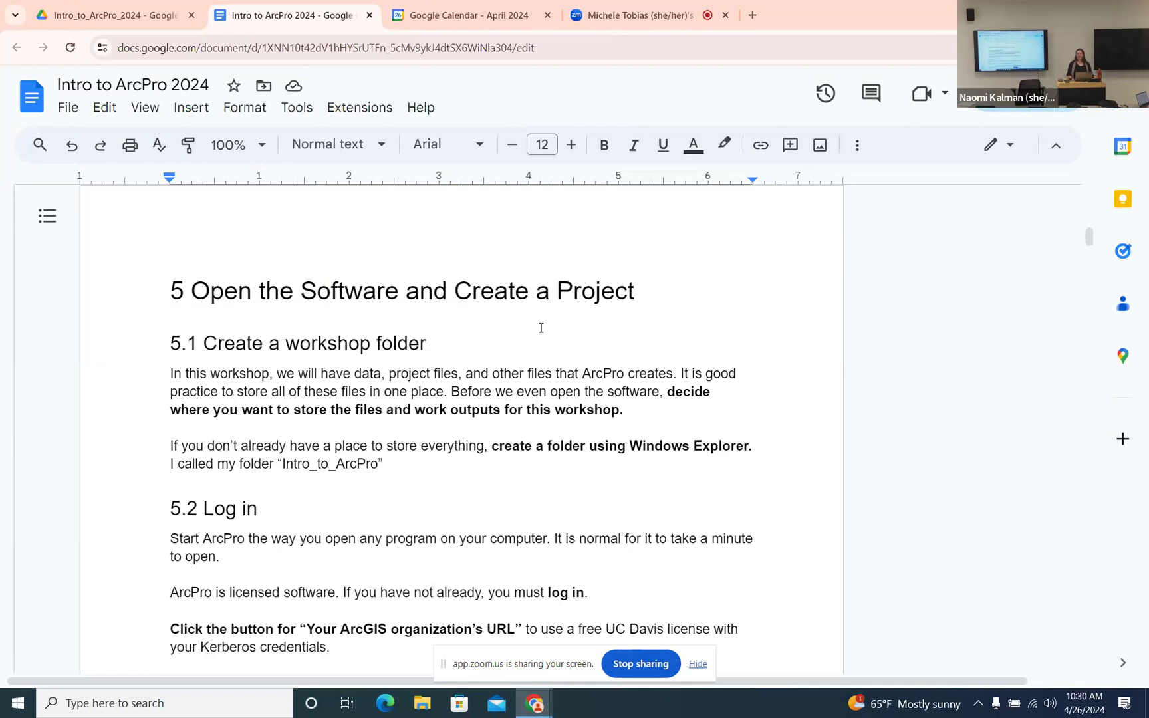
{"action": "scroll", "coordinate": [540, 329], "scroll_direction": "down", "scroll_amount": 1}
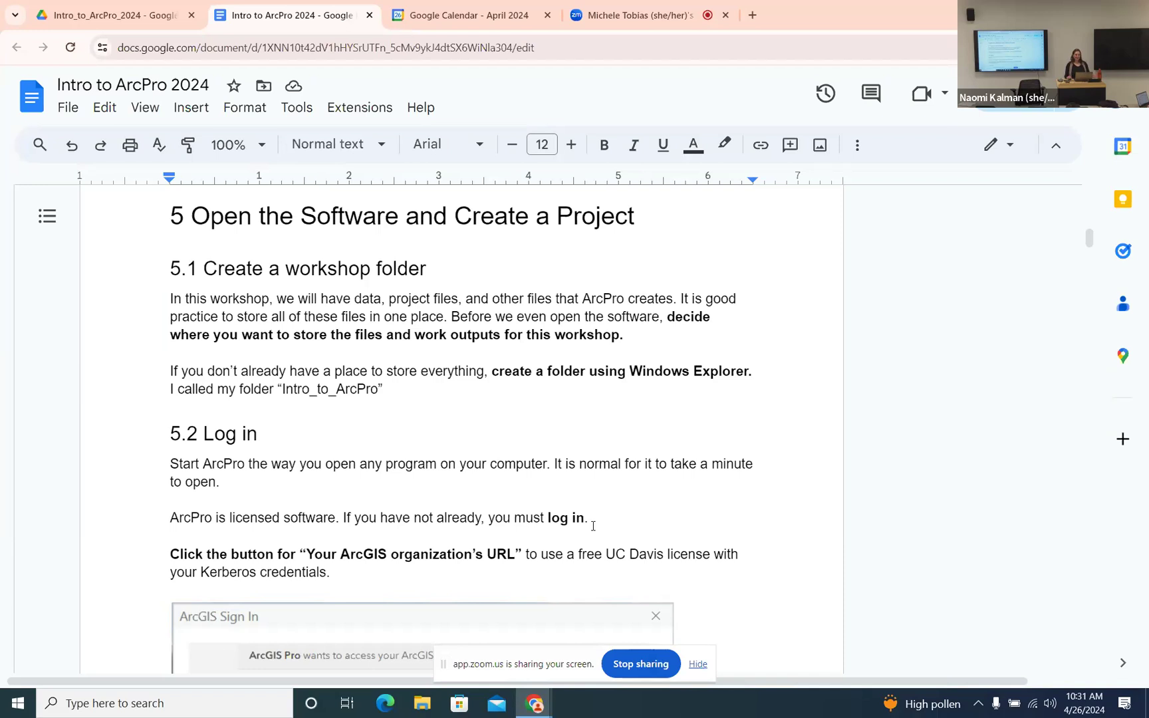
{"action": "left_click", "coordinate": [777, 511]}
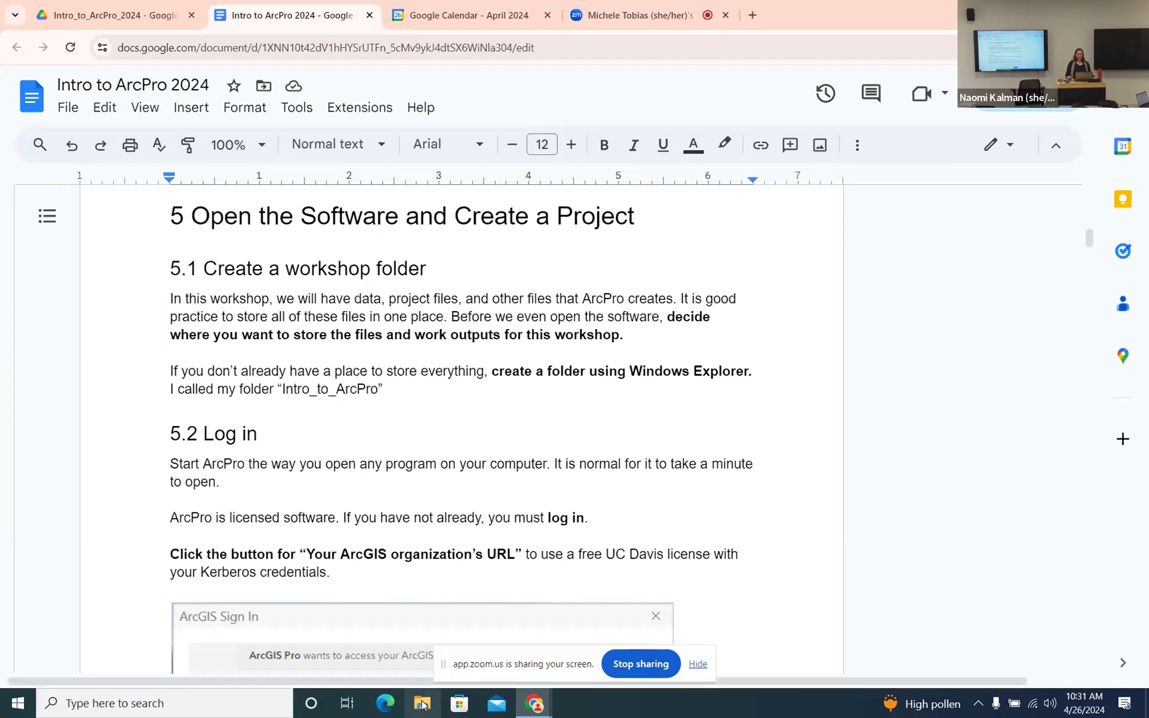
{"action": "left_click", "coordinate": [422, 711]}
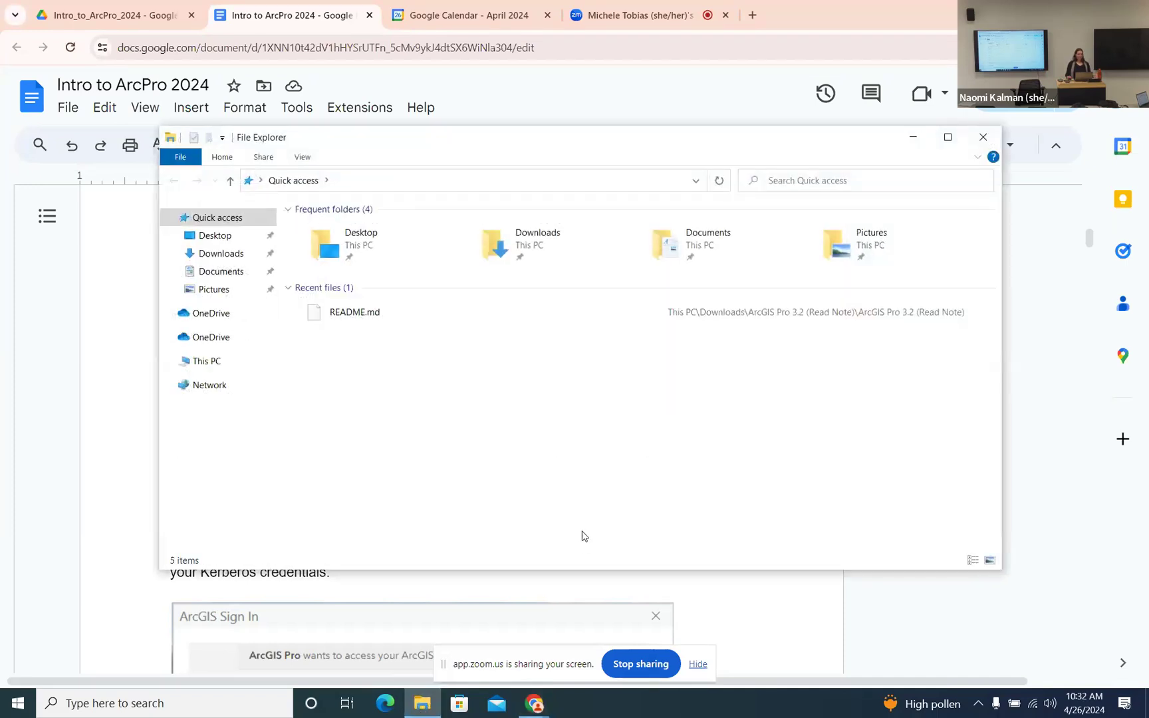
{"action": "left_click", "coordinate": [216, 238]}
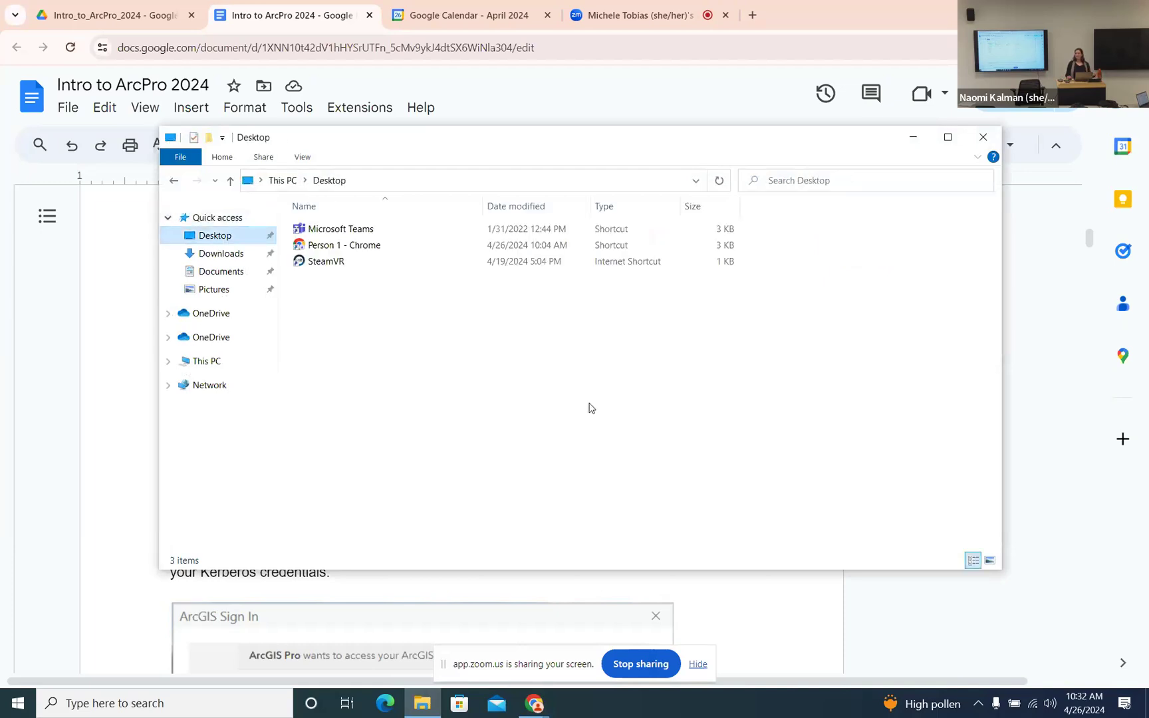
- Create a new Desktop folder named Intro_to_Arc, then minimize File Explorer
{"action": "right_click", "coordinate": [322, 309]}
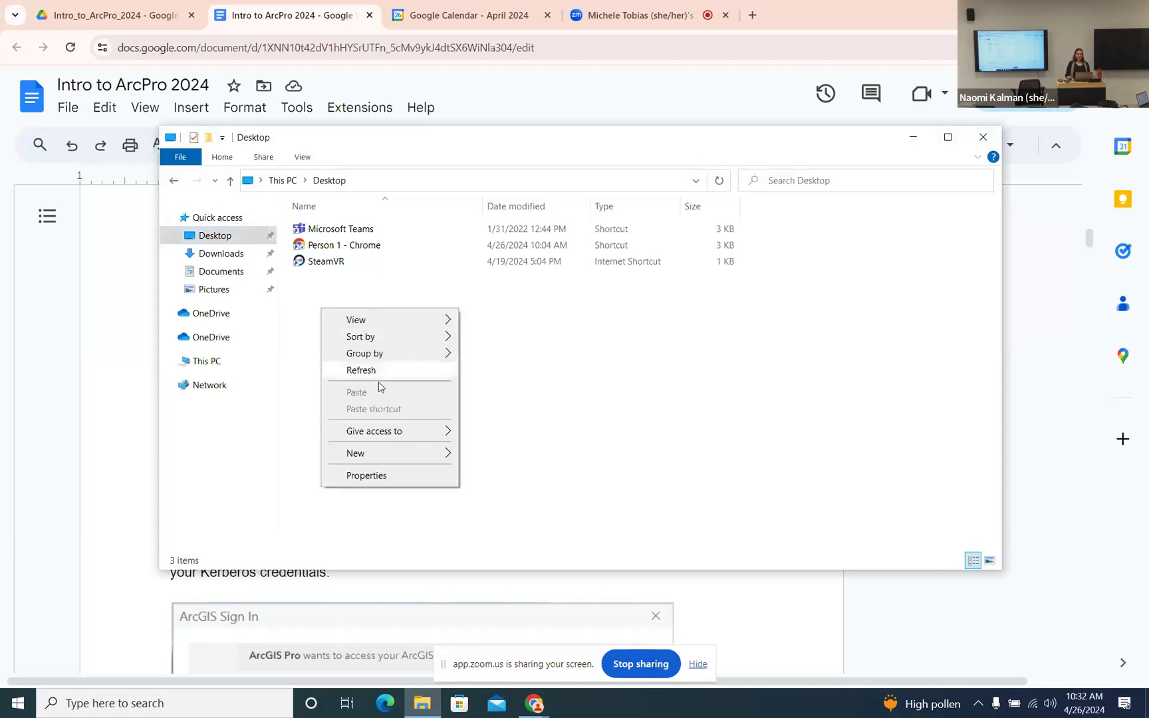
{"action": "mouse_move", "coordinate": [373, 453]}
{"action": "left_click", "coordinate": [492, 455]}
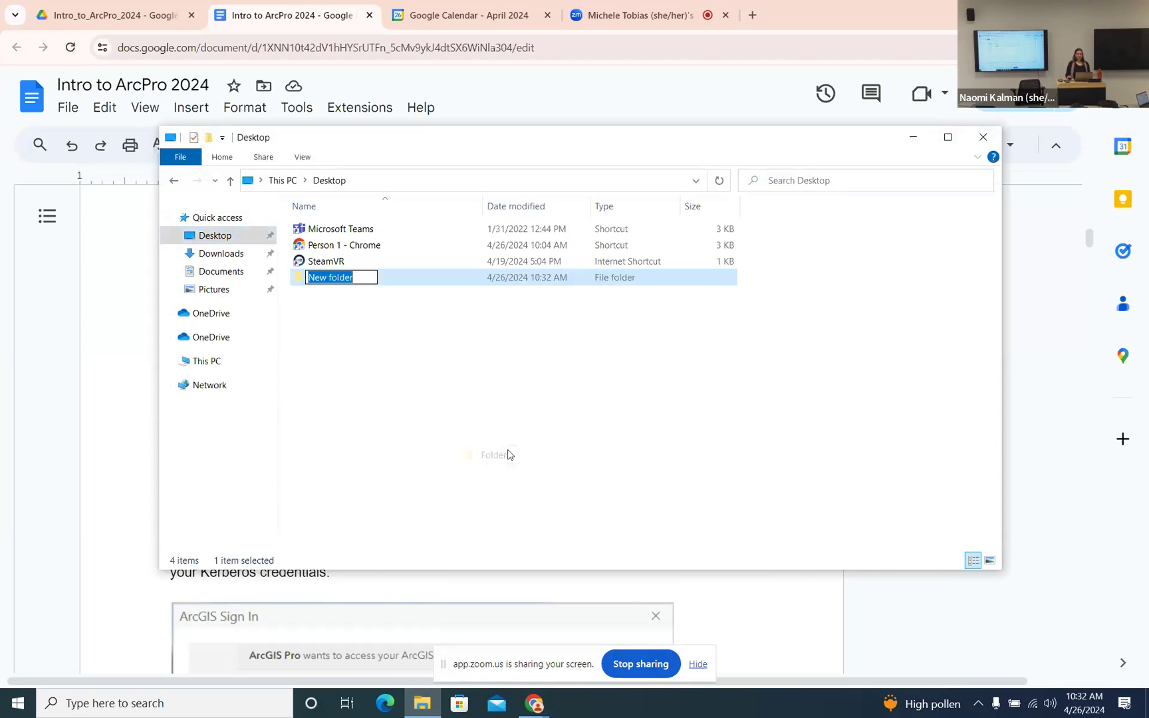
{"action": "type", "text": "Intro_to_Arc"}
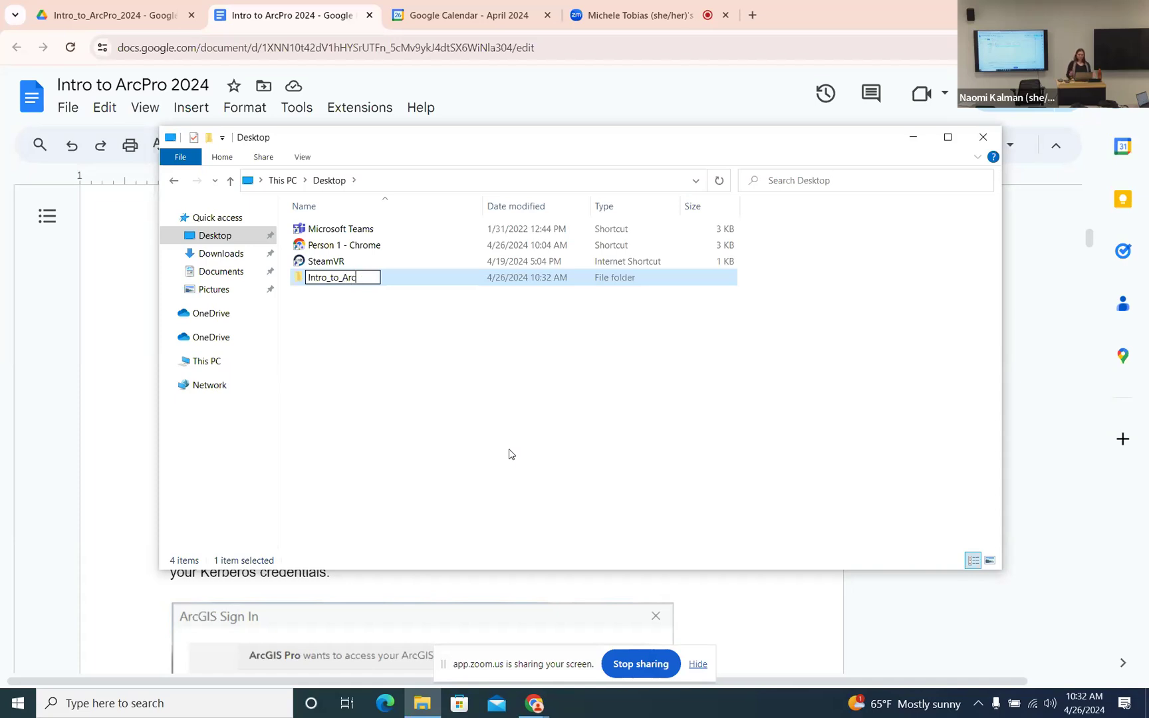
{"action": "key", "text": "Return"}
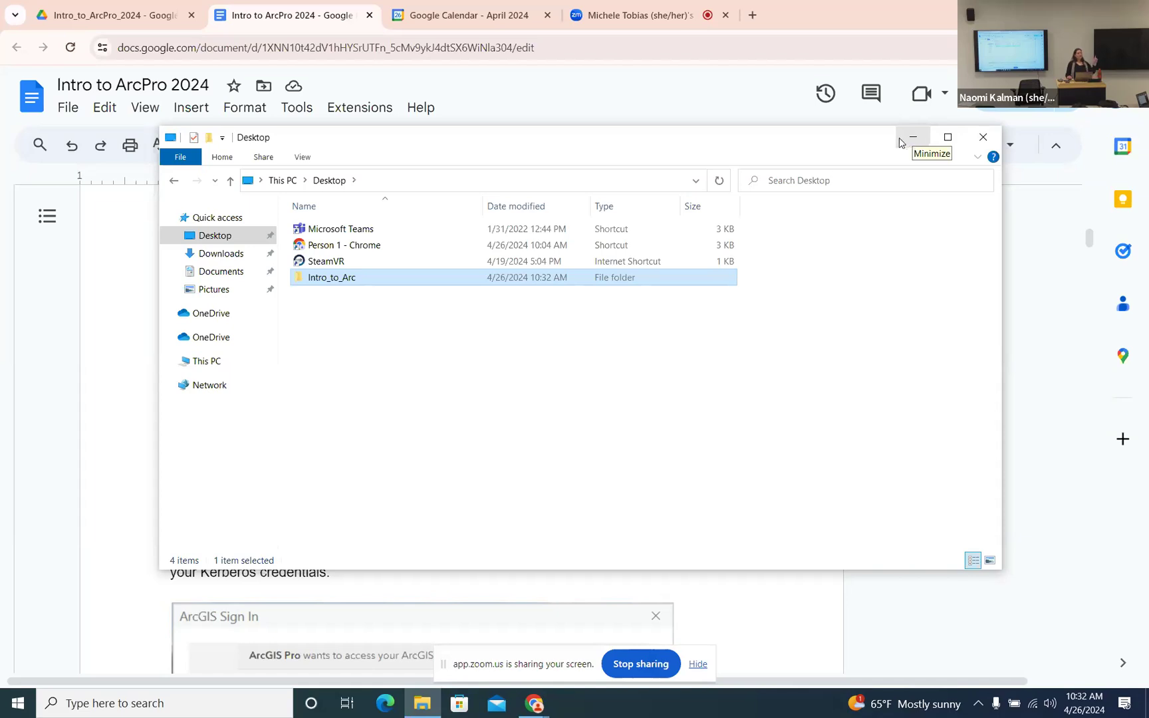
{"action": "left_click", "coordinate": [823, 10]}
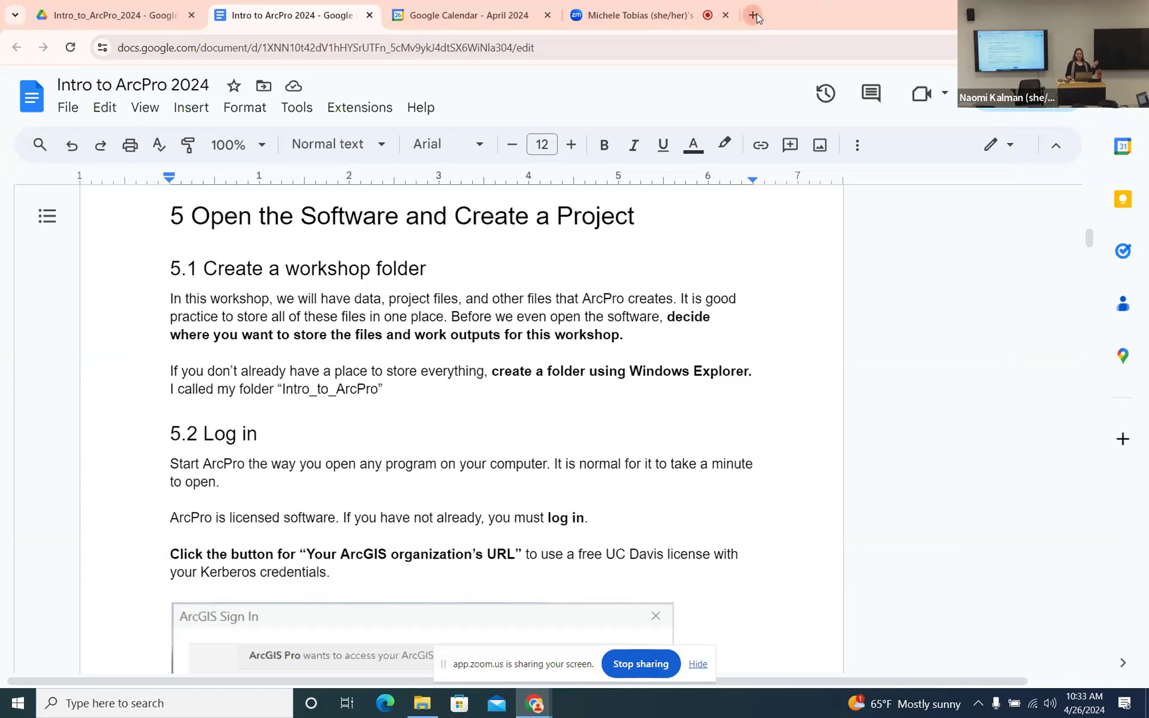
- Open maptimedavis.github.io in a new tab and bring up the events schedule
{"action": "left_click", "coordinate": [762, 23]}
{"action": "type", "text": "m"}
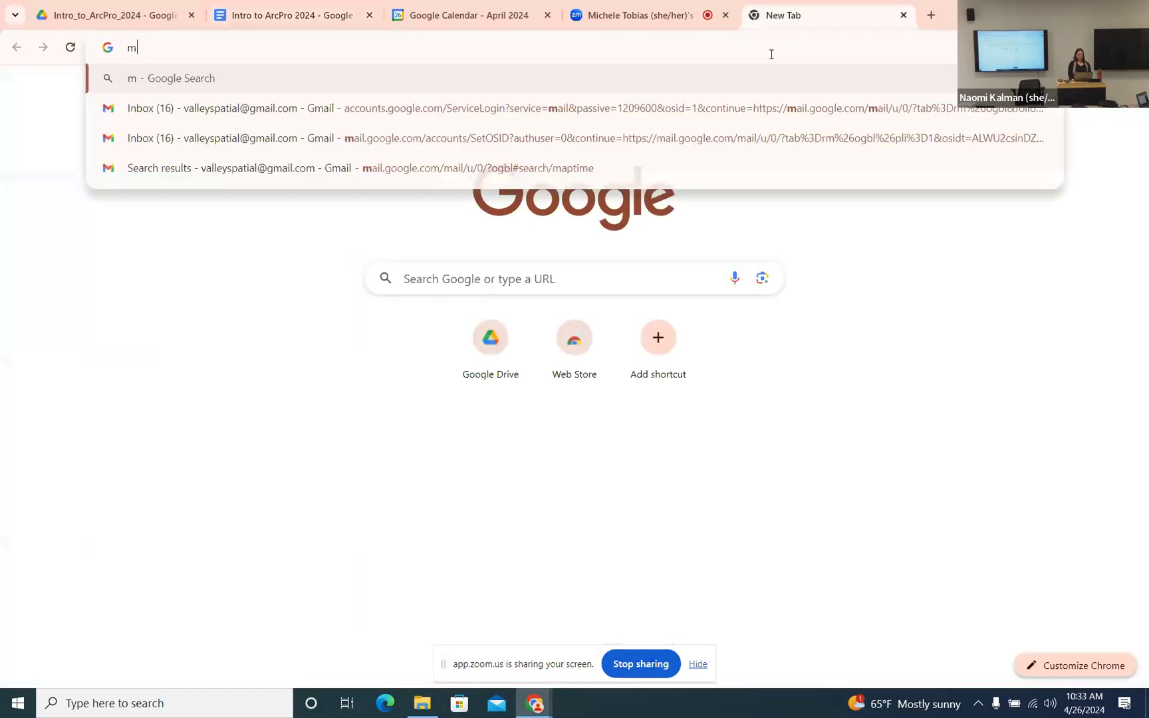
{"action": "type", "text": "aptimeda"}
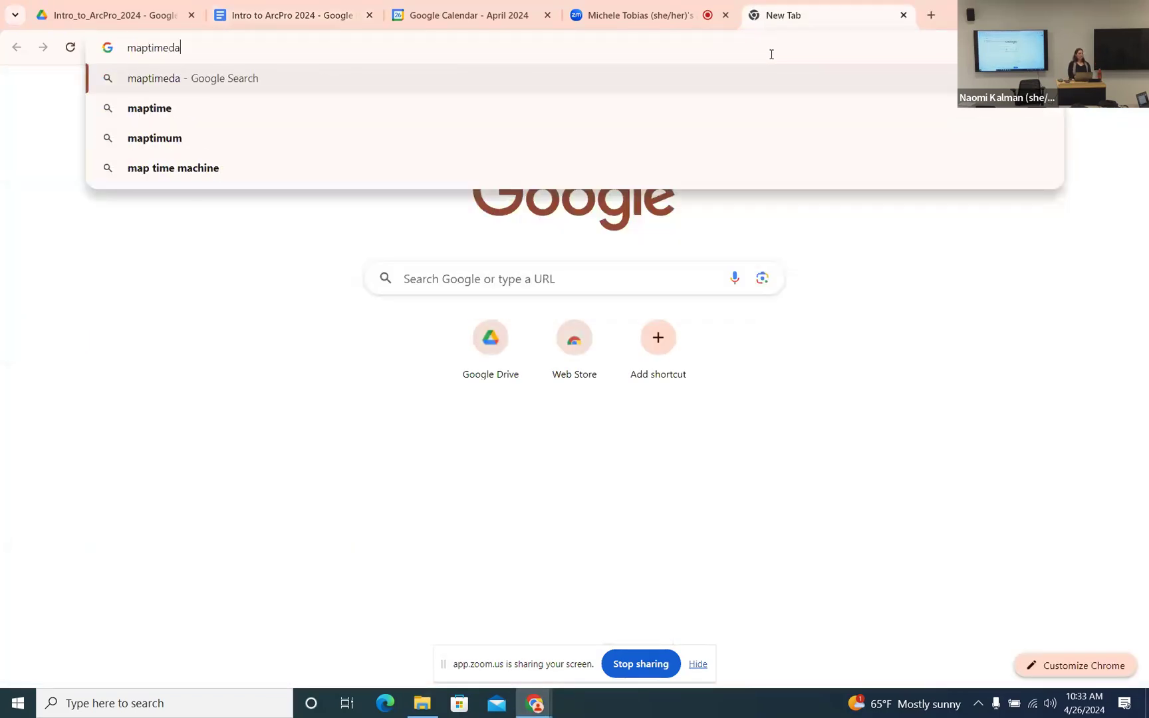
{"action": "type", "text": "vis.git"}
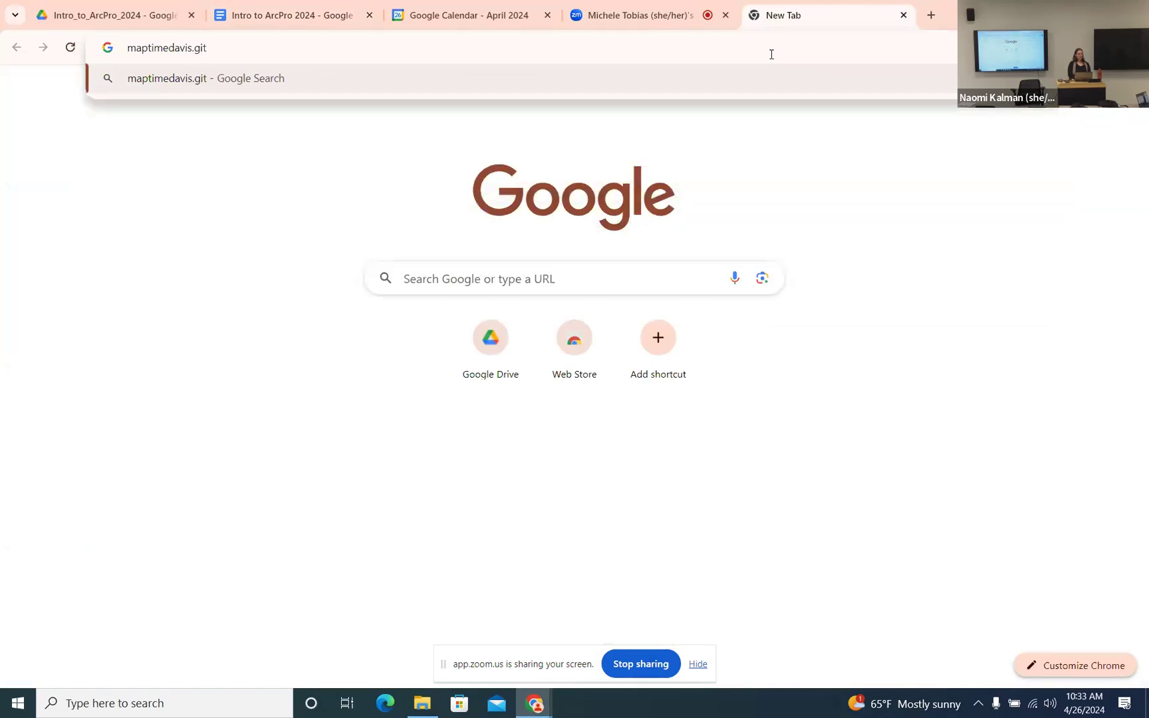
{"action": "type", "text": "hub.io"}
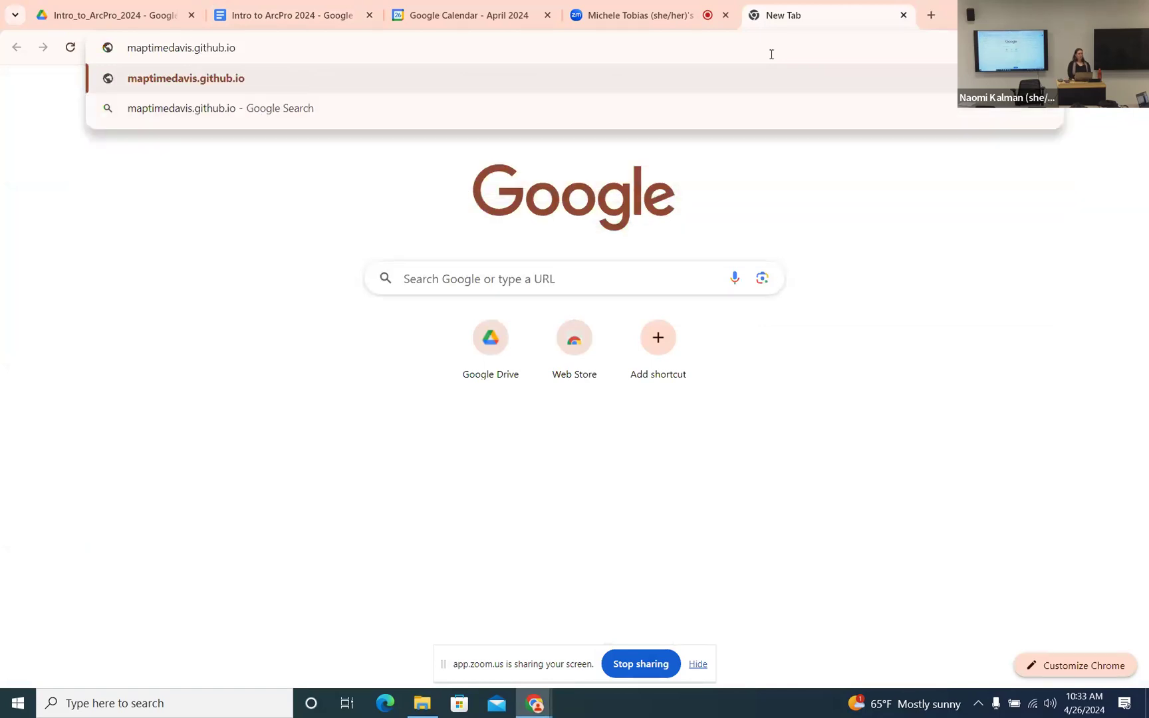
{"action": "left_click", "coordinate": [184, 78]}
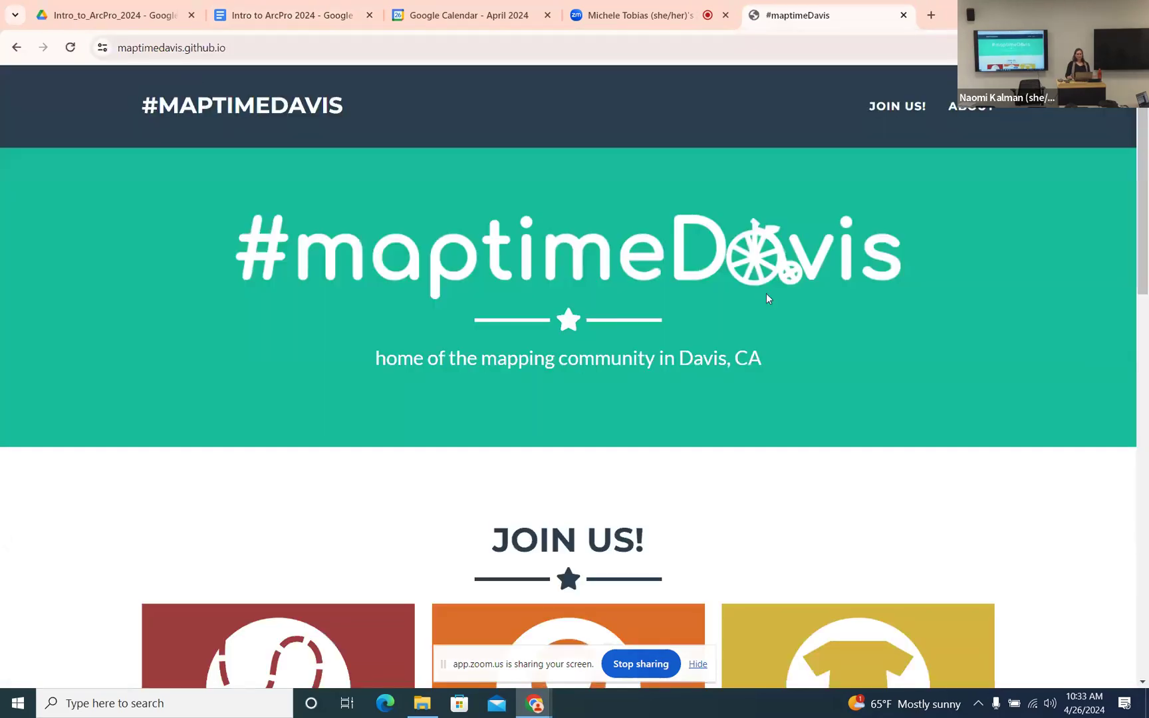
{"action": "scroll", "coordinate": [764, 295], "scroll_direction": "down", "scroll_amount": 3}
{"action": "scroll", "coordinate": [762, 296], "scroll_direction": "down", "scroll_amount": 1}
{"action": "left_click", "coordinate": [278, 394]}
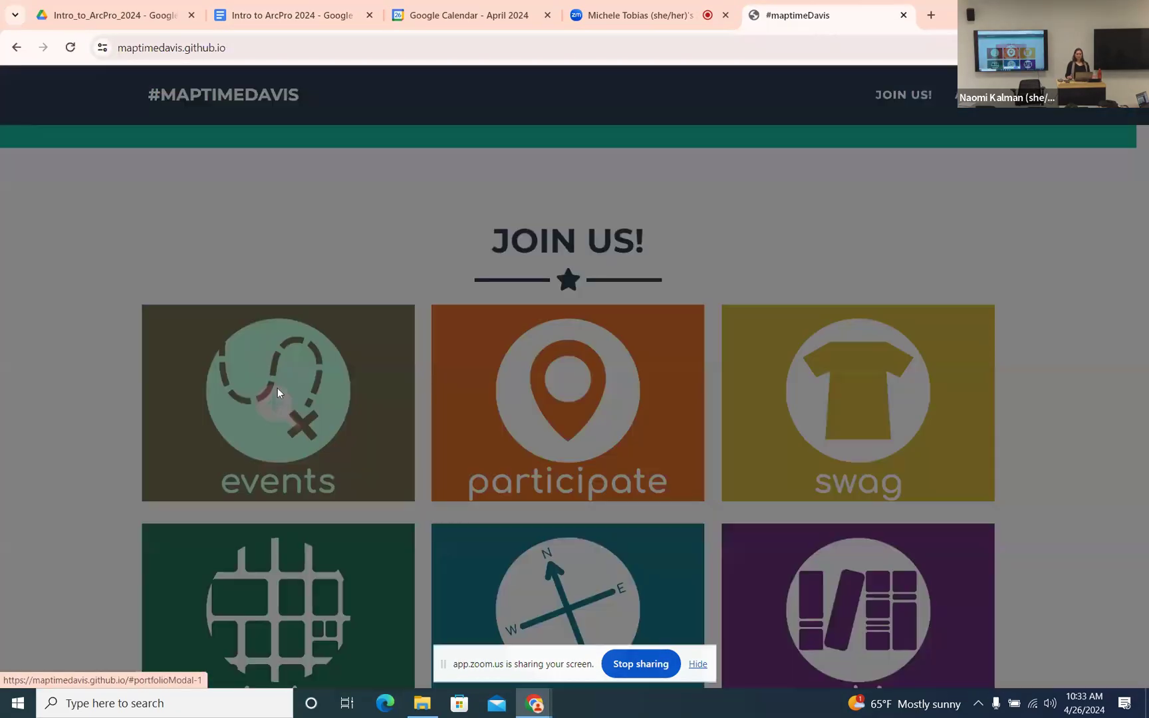
{"action": "scroll", "coordinate": [764, 306], "scroll_direction": "down", "scroll_amount": 3}
{"action": "scroll", "coordinate": [763, 307], "scroll_direction": "down", "scroll_amount": 15}
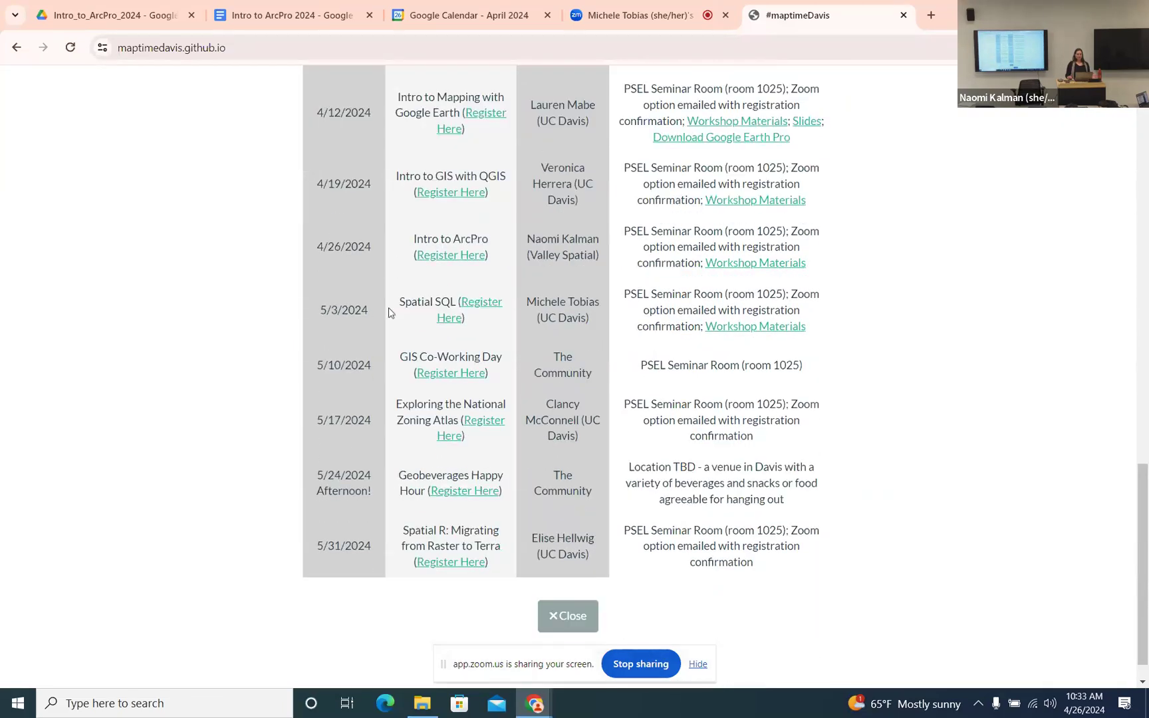
- Open the Intro to ArcPro Workshop Materials in Box and download the ArcPro_materials folder
{"action": "left_click", "coordinate": [750, 266]}
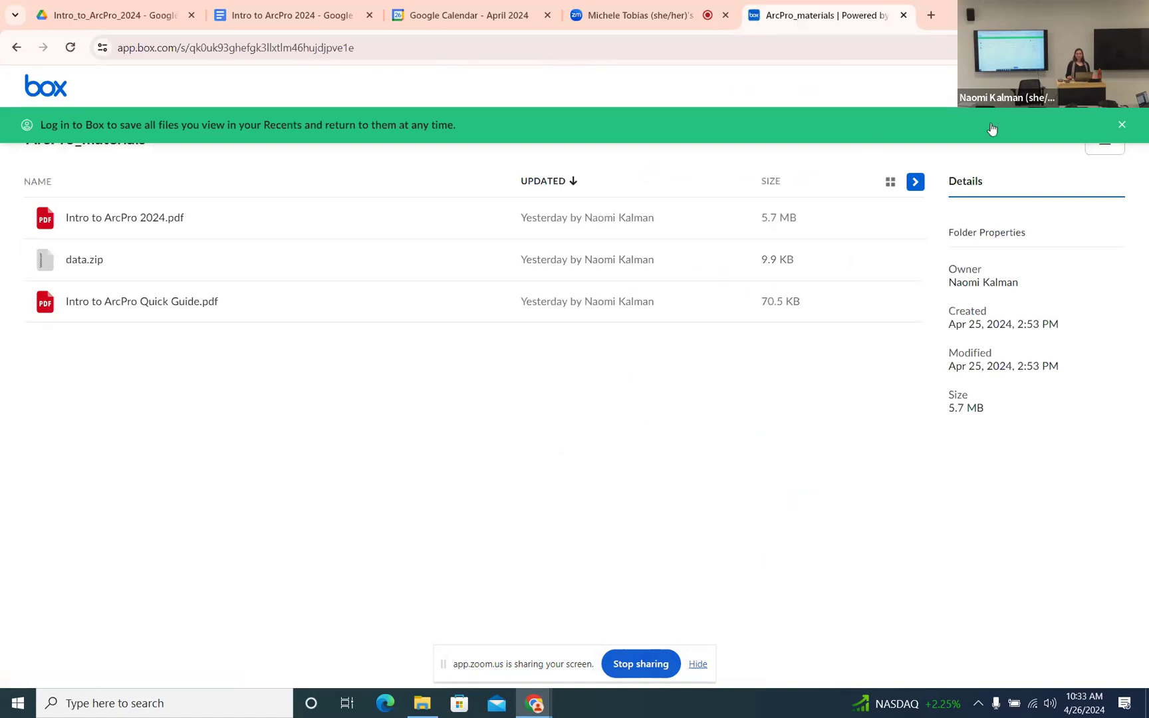
{"action": "left_click", "coordinate": [1122, 125]}
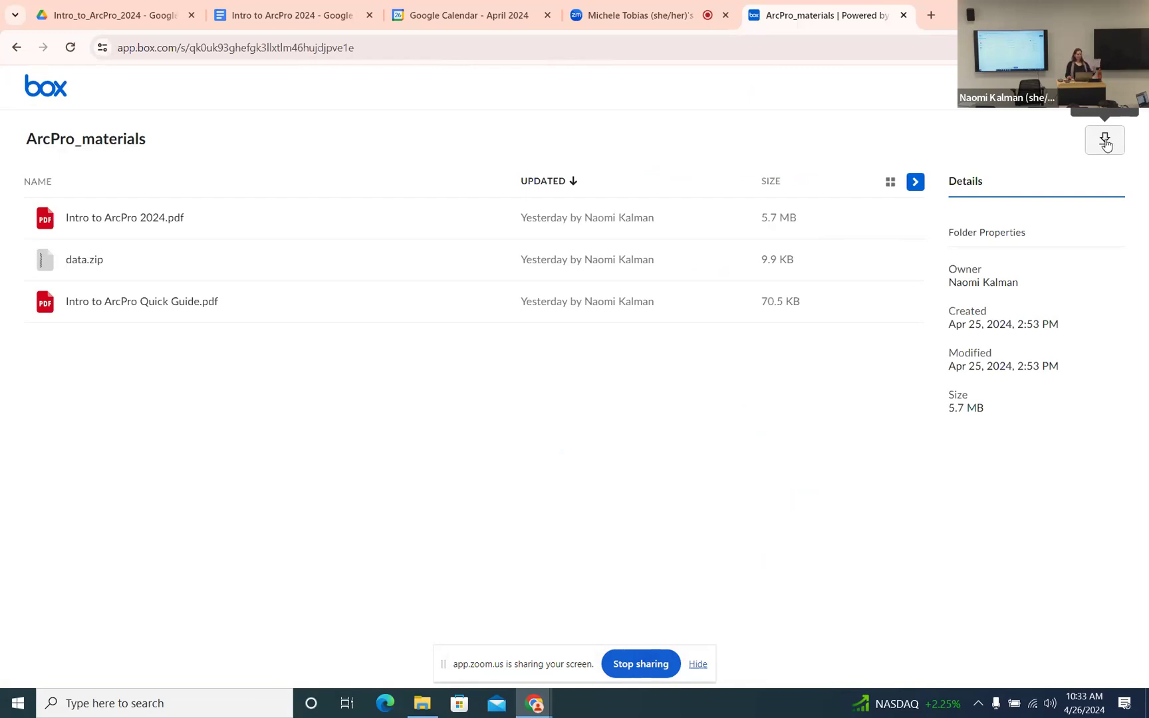
{"action": "left_click", "coordinate": [1105, 141]}
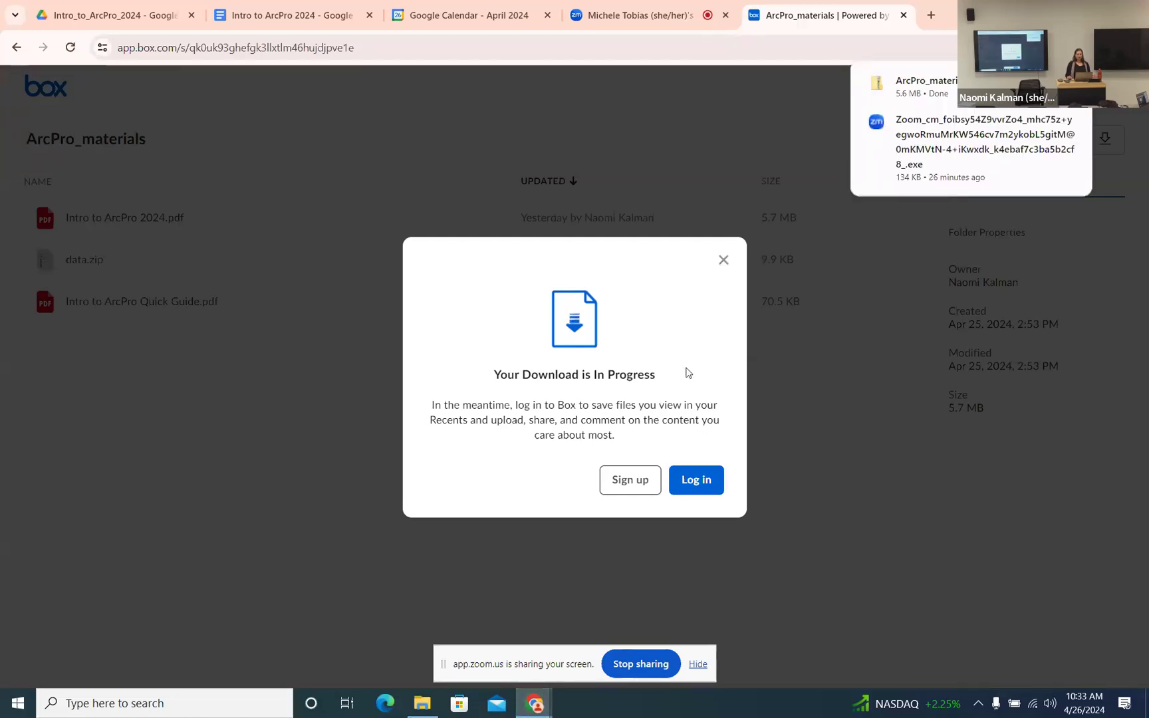
{"action": "left_click", "coordinate": [724, 261]}
{"action": "left_click", "coordinate": [724, 261]}
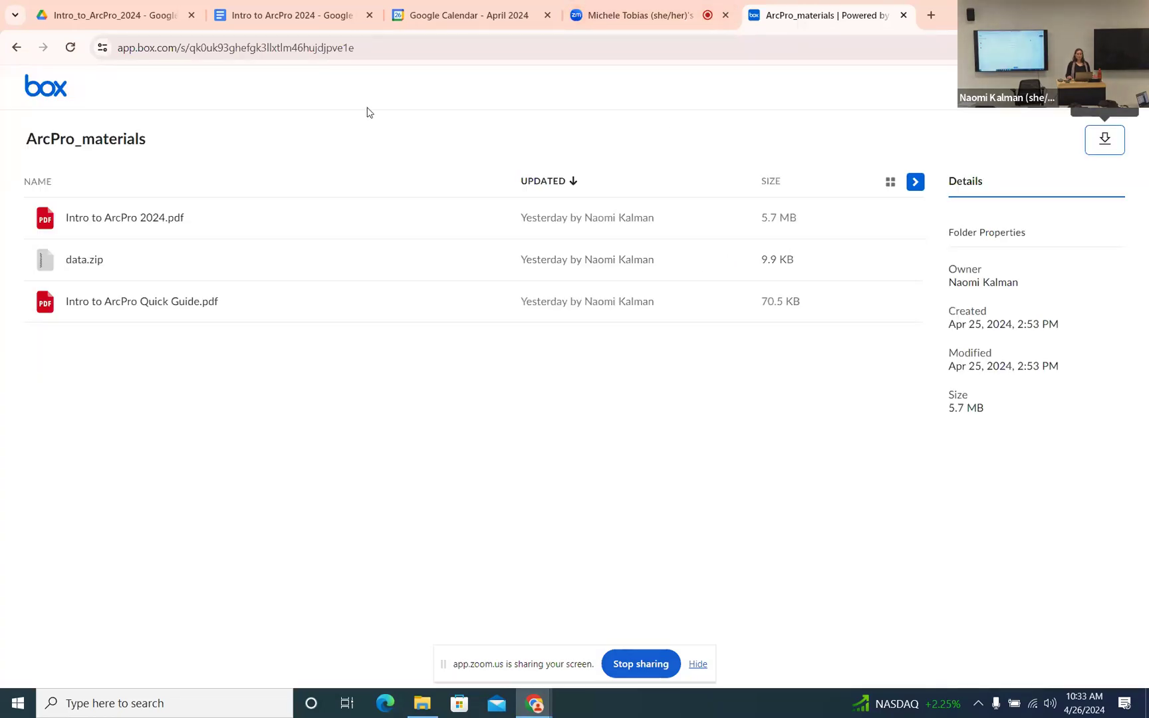
{"action": "left_click", "coordinate": [16, 49]}
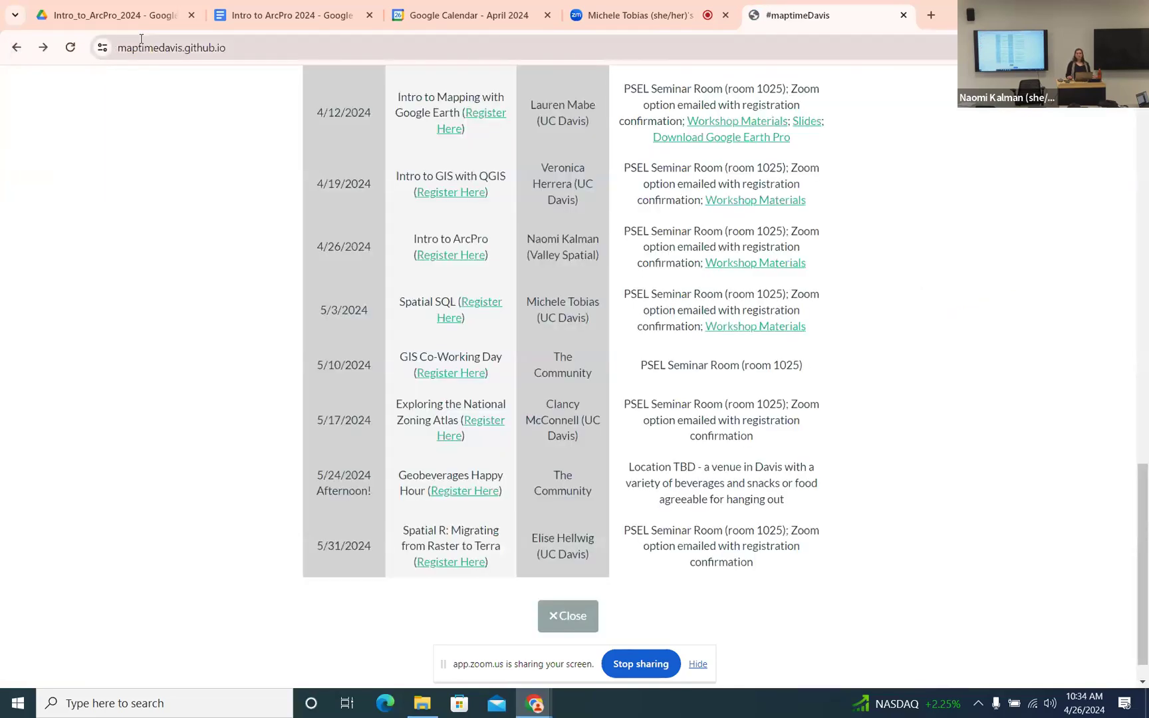
{"action": "scroll", "coordinate": [904, 243], "scroll_direction": "up", "scroll_amount": 9}
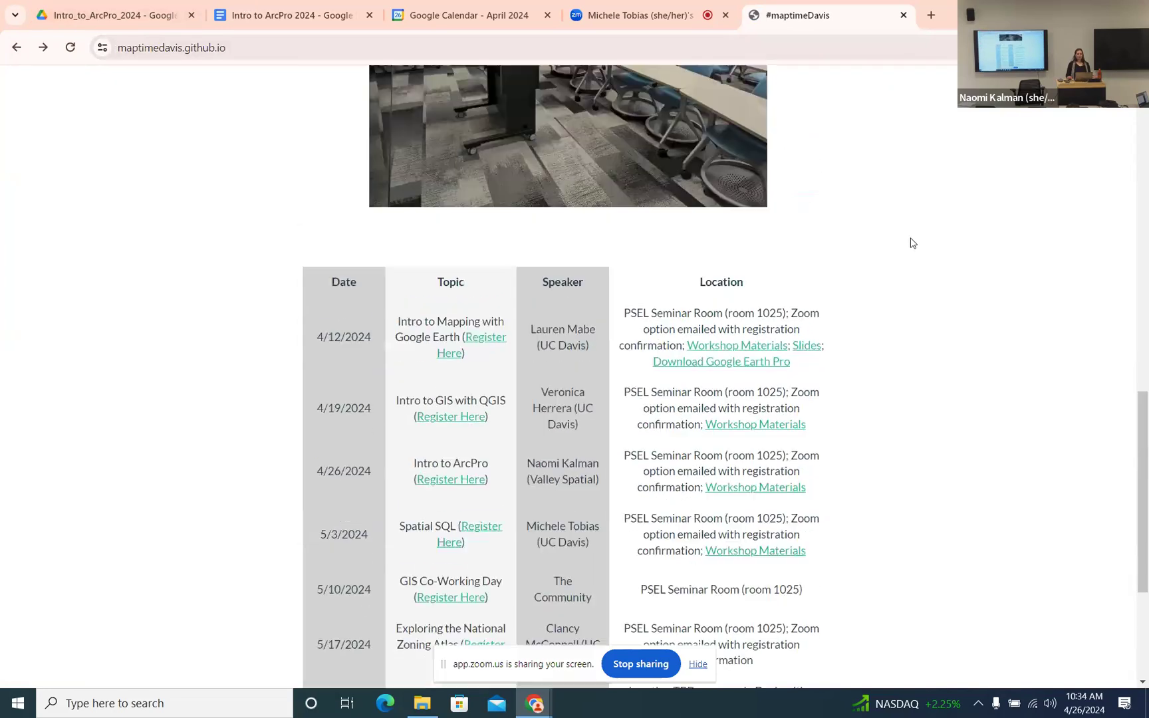
{"action": "scroll", "coordinate": [918, 242], "scroll_direction": "up", "scroll_amount": 8}
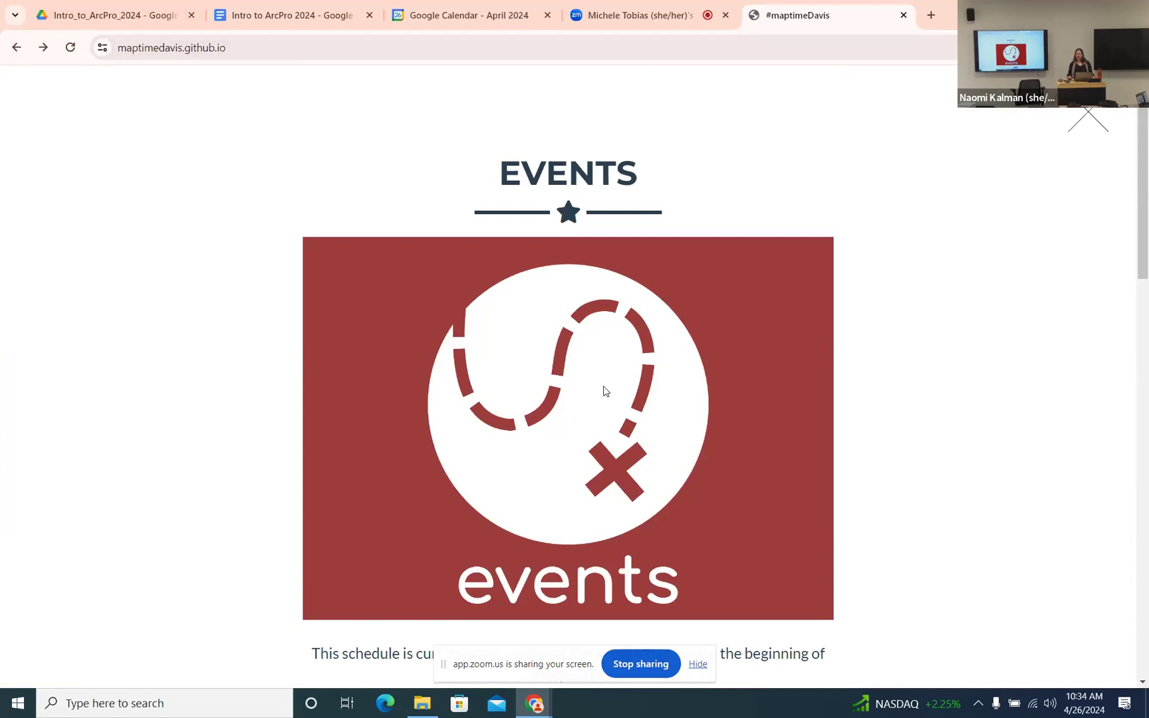
{"action": "scroll", "coordinate": [606, 384], "scroll_direction": "down", "scroll_amount": 5}
{"action": "scroll", "coordinate": [608, 397], "scroll_direction": "down", "scroll_amount": 13}
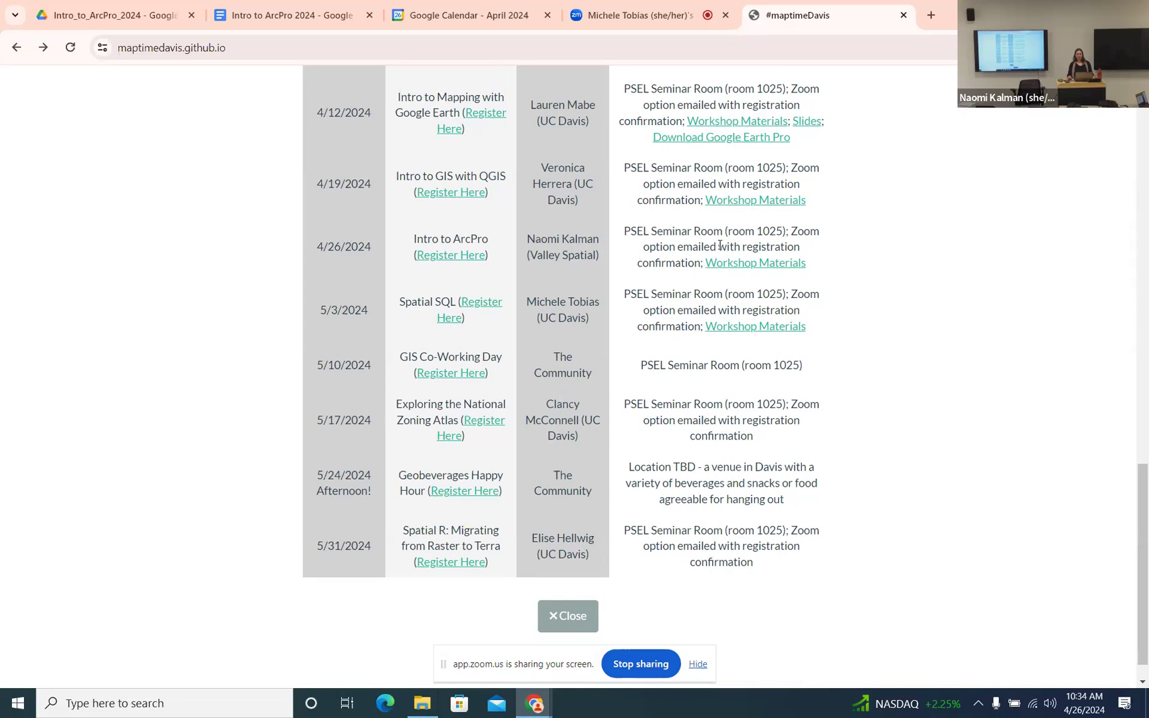
{"action": "scroll", "coordinate": [856, 262], "scroll_direction": "up", "scroll_amount": 1}
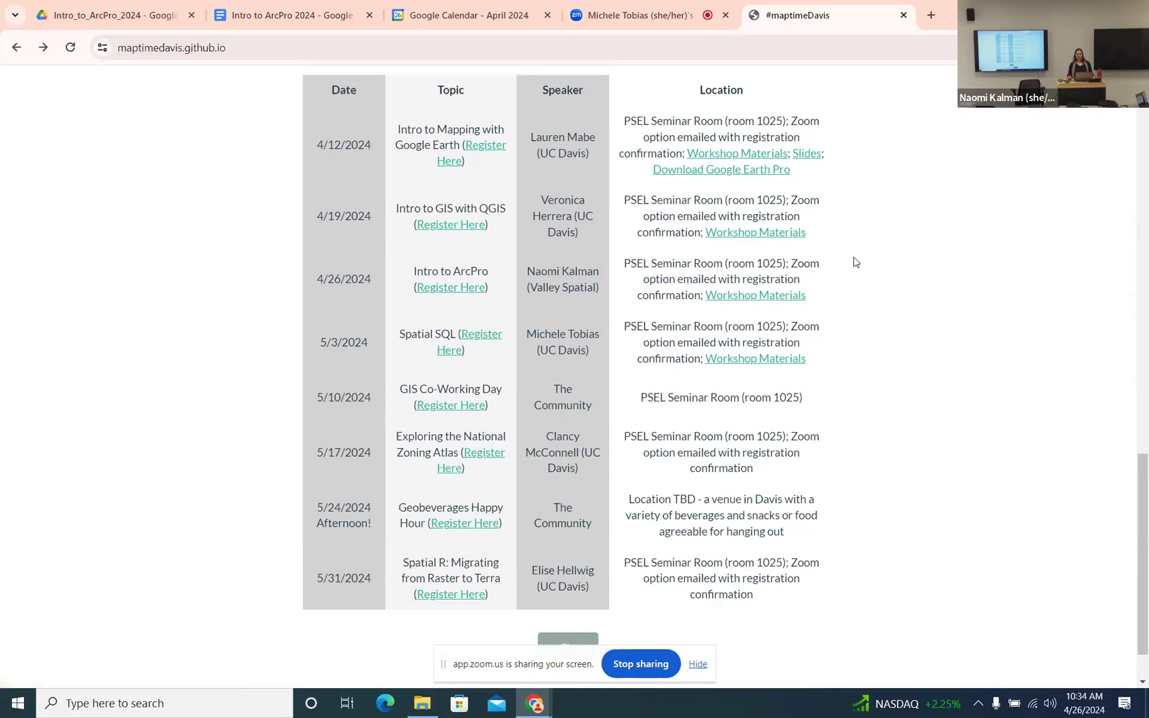
{"action": "scroll", "coordinate": [856, 261], "scroll_direction": "up", "scroll_amount": 2}
{"action": "scroll", "coordinate": [846, 272], "scroll_direction": "down", "scroll_amount": 1}
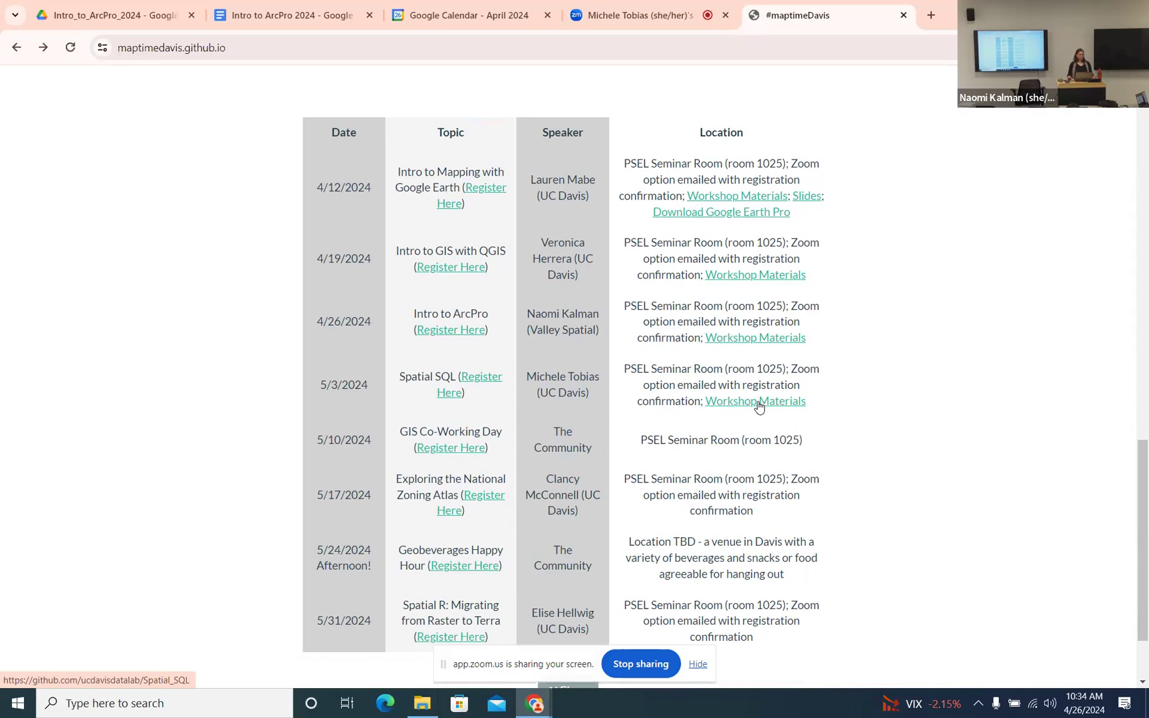
- Cut ArcPro_materials.zip from the Downloads folder
{"action": "left_click", "coordinate": [423, 704]}
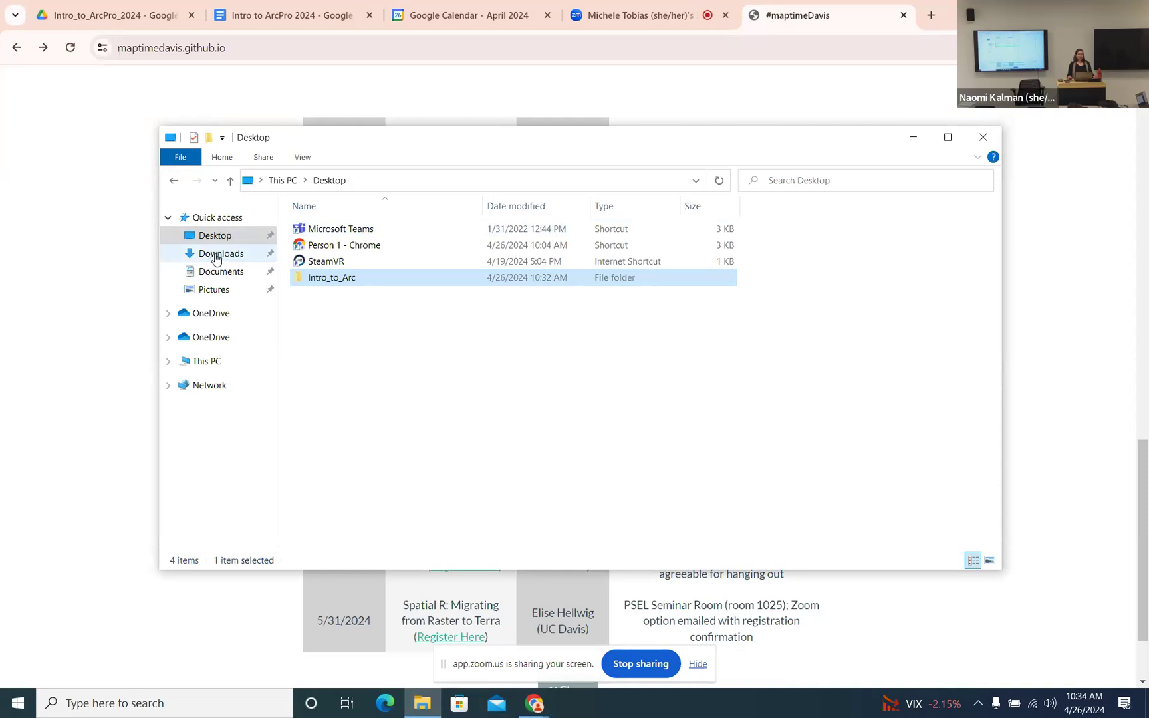
{"action": "left_click", "coordinate": [216, 257]}
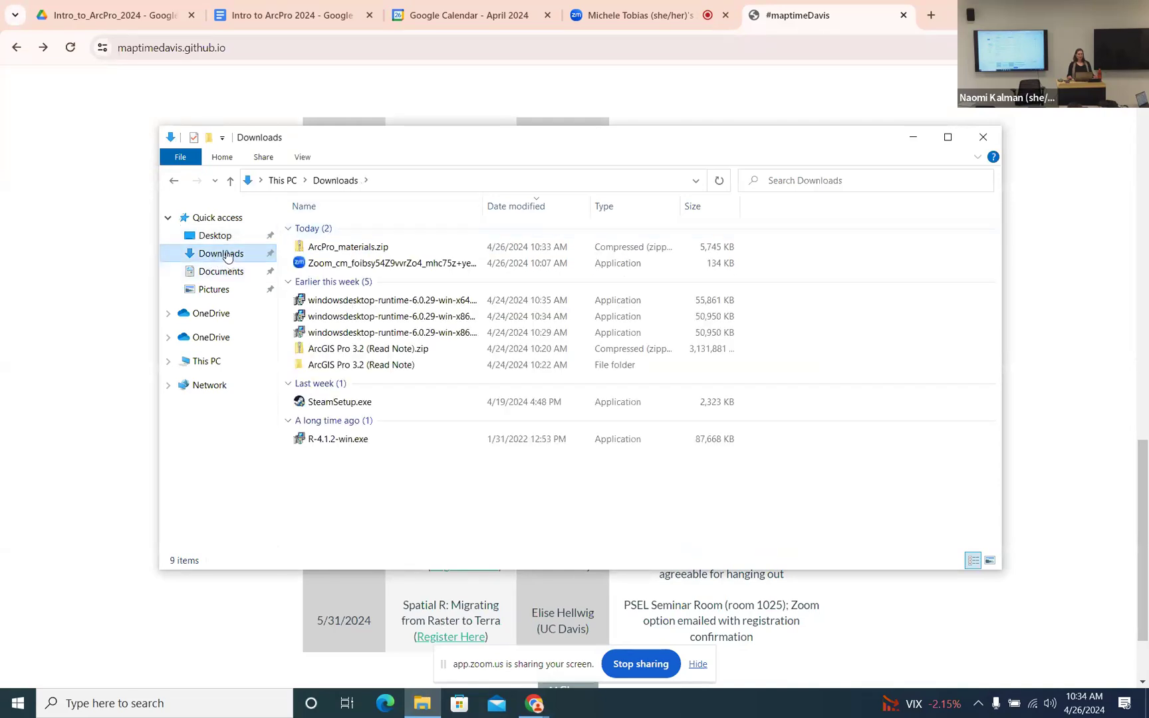
{"action": "left_click", "coordinate": [343, 251]}
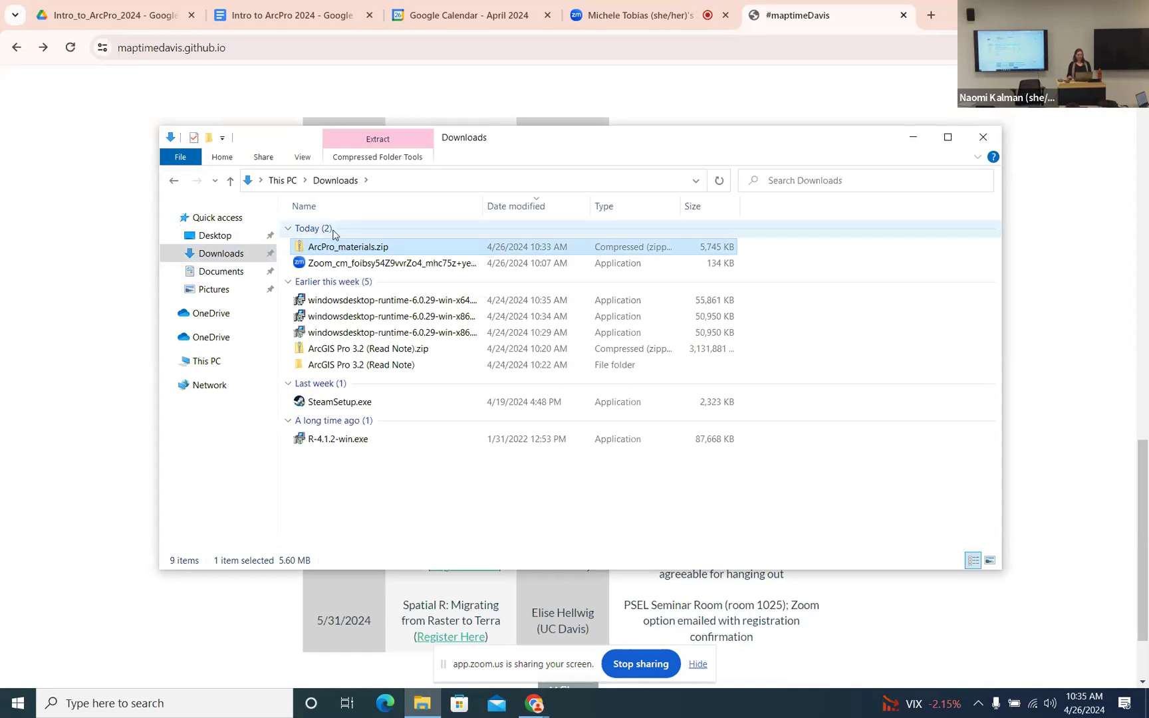
{"action": "right_click", "coordinate": [363, 258]}
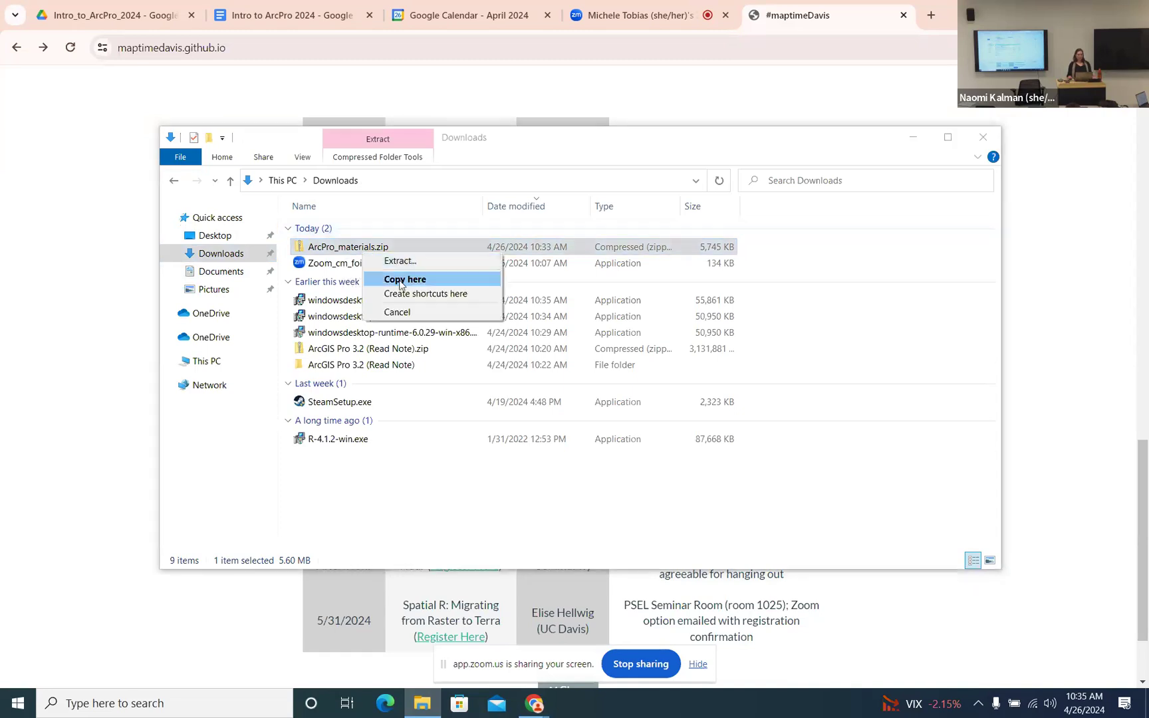
{"action": "left_click", "coordinate": [340, 249]}
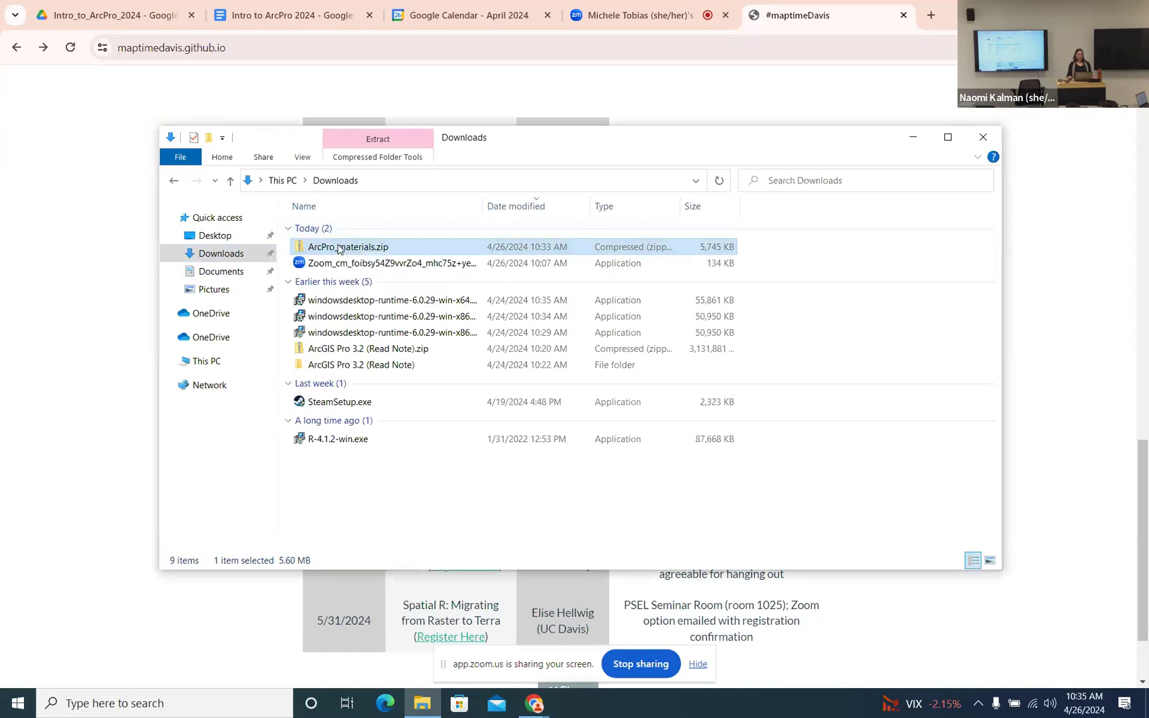
{"action": "right_click", "coordinate": [338, 248]}
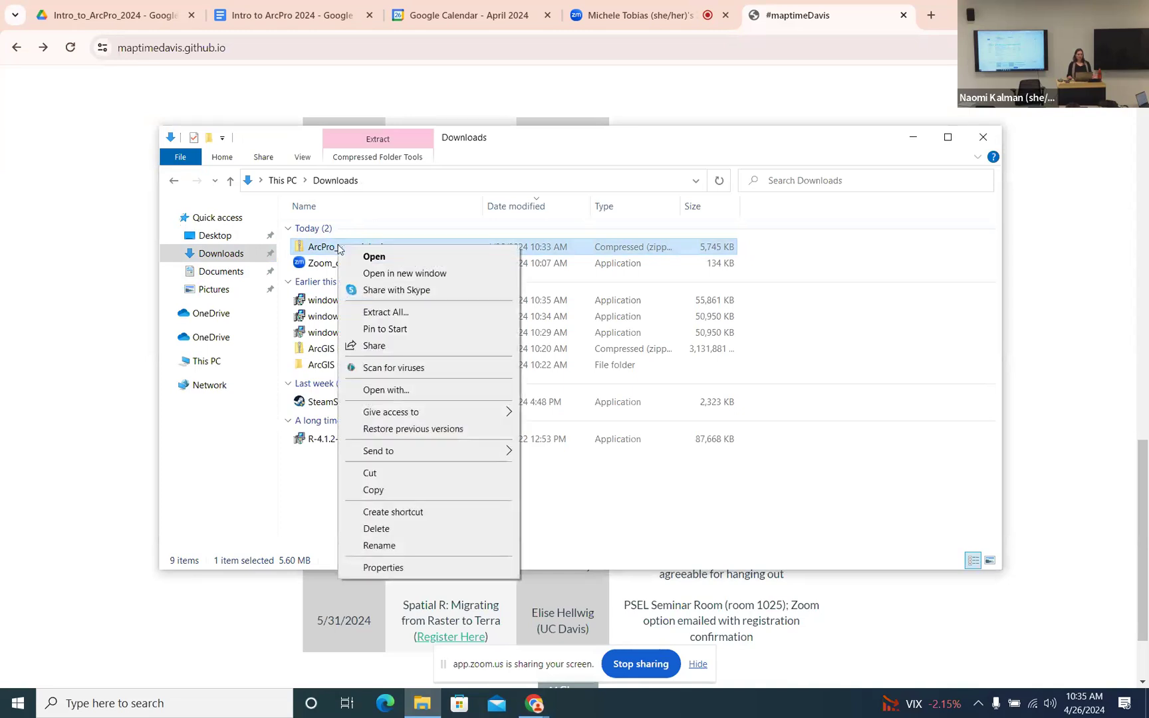
{"action": "left_click", "coordinate": [370, 474]}
- Paste ArcPro_materials.zip into the Desktop's Intro_to_Arc folder, then return to the browser
{"action": "left_click", "coordinate": [223, 238]}
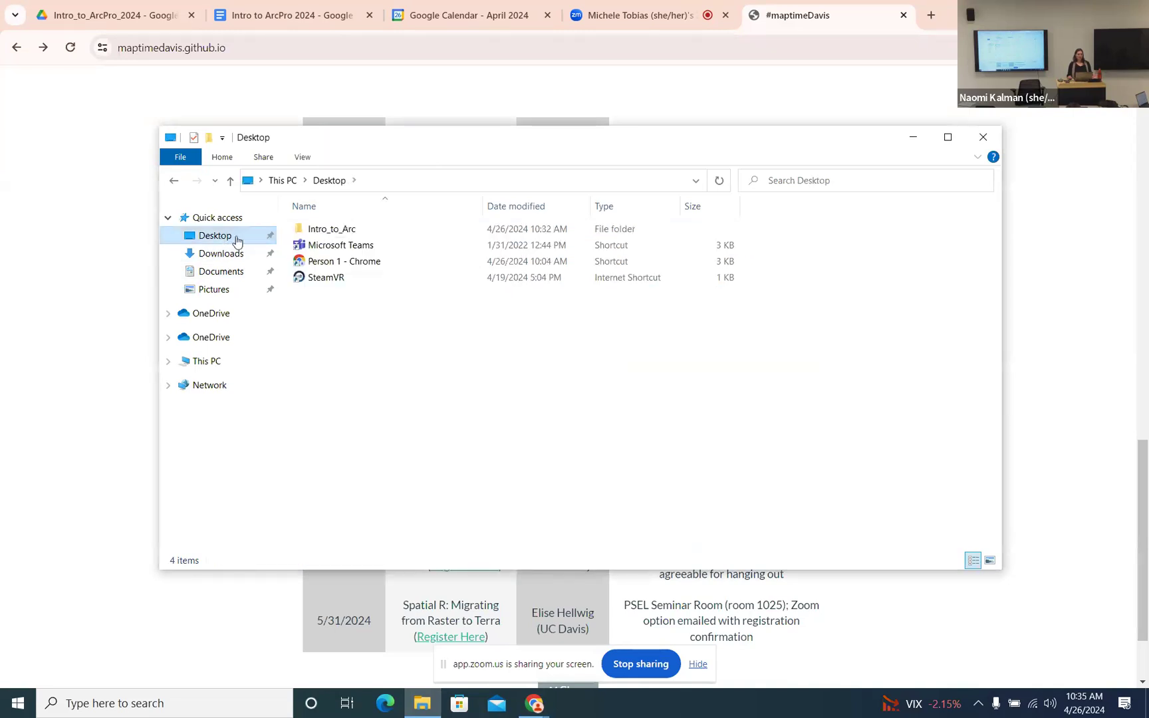
{"action": "double_click", "coordinate": [334, 231]}
{"action": "right_click", "coordinate": [345, 255]}
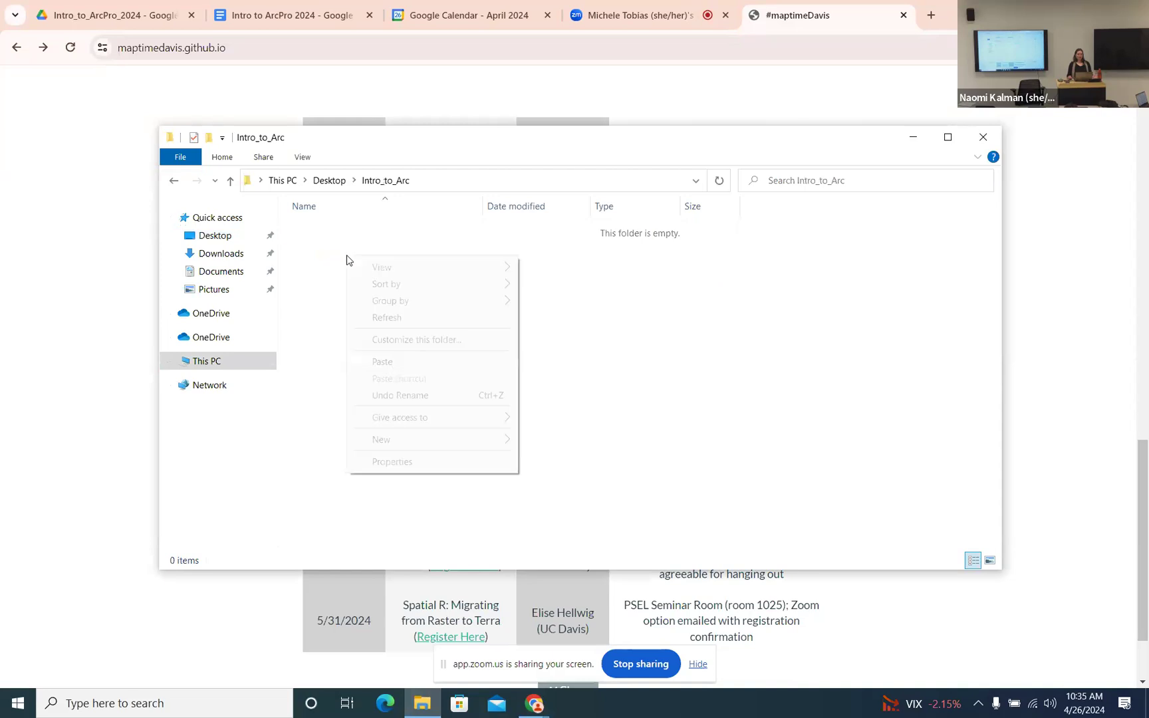
{"action": "left_click", "coordinate": [382, 362]}
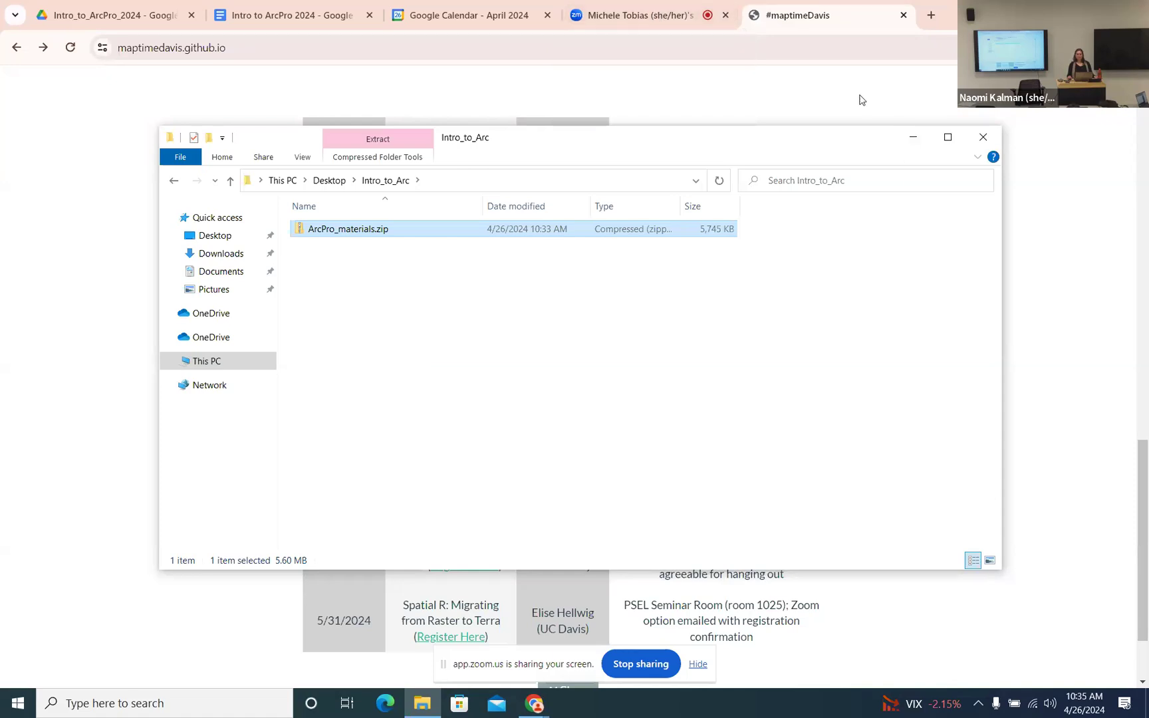
{"action": "left_click", "coordinate": [861, 95]}
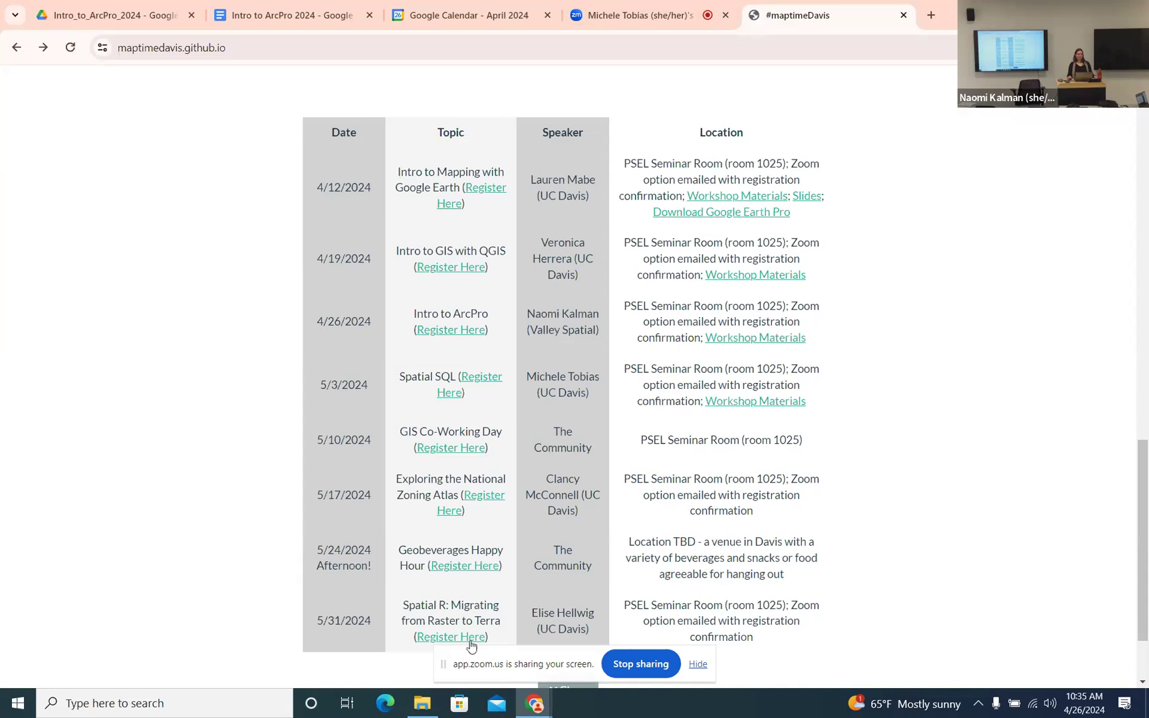
{"action": "mouse_move", "coordinate": [420, 713]}
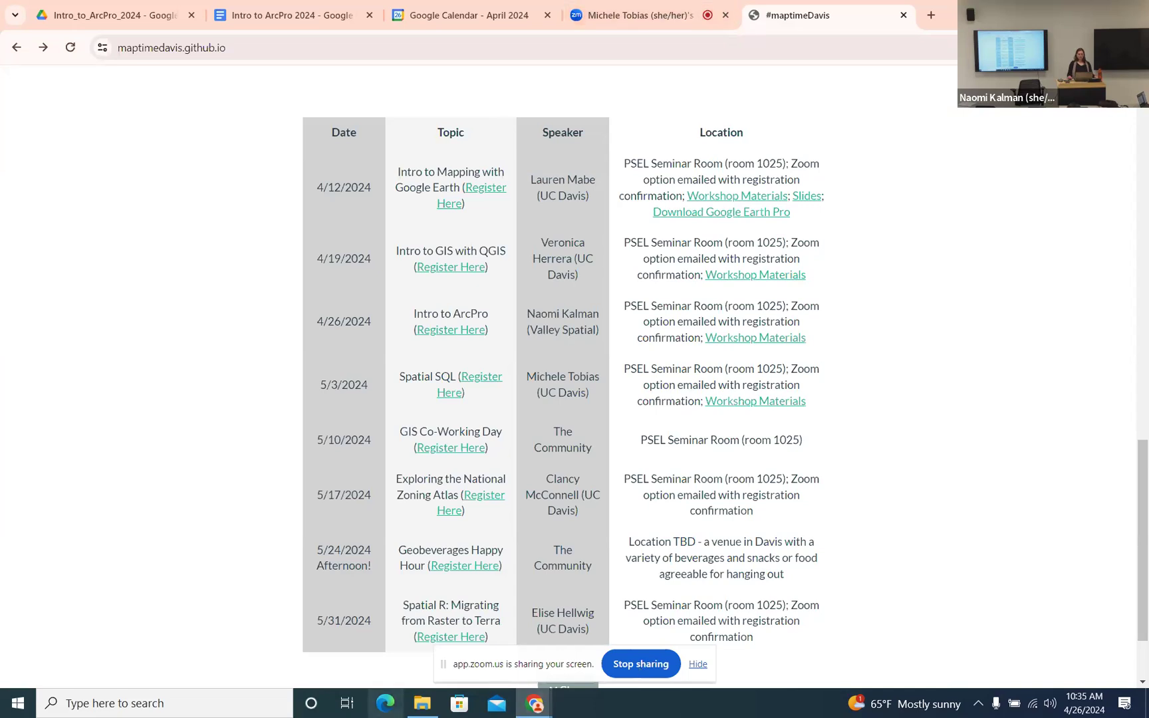
{"action": "left_click", "coordinate": [419, 706]}
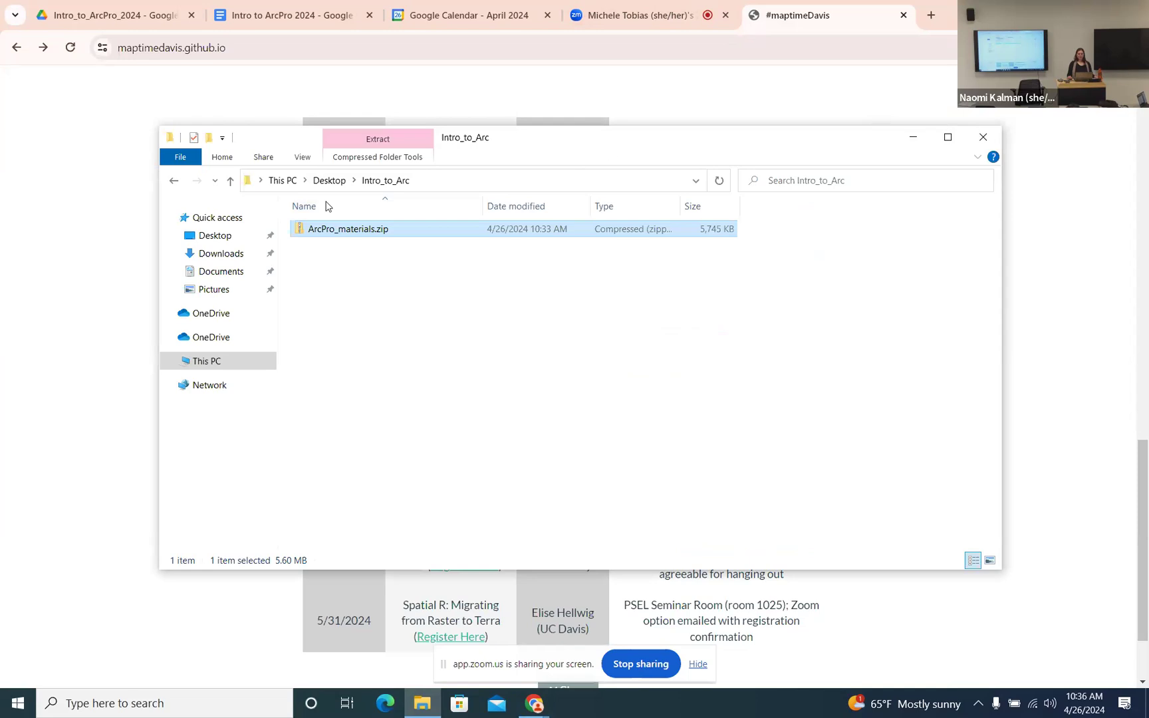
{"action": "left_click_drag", "start_coordinate": [642, 142], "coordinate": [662, 124]}
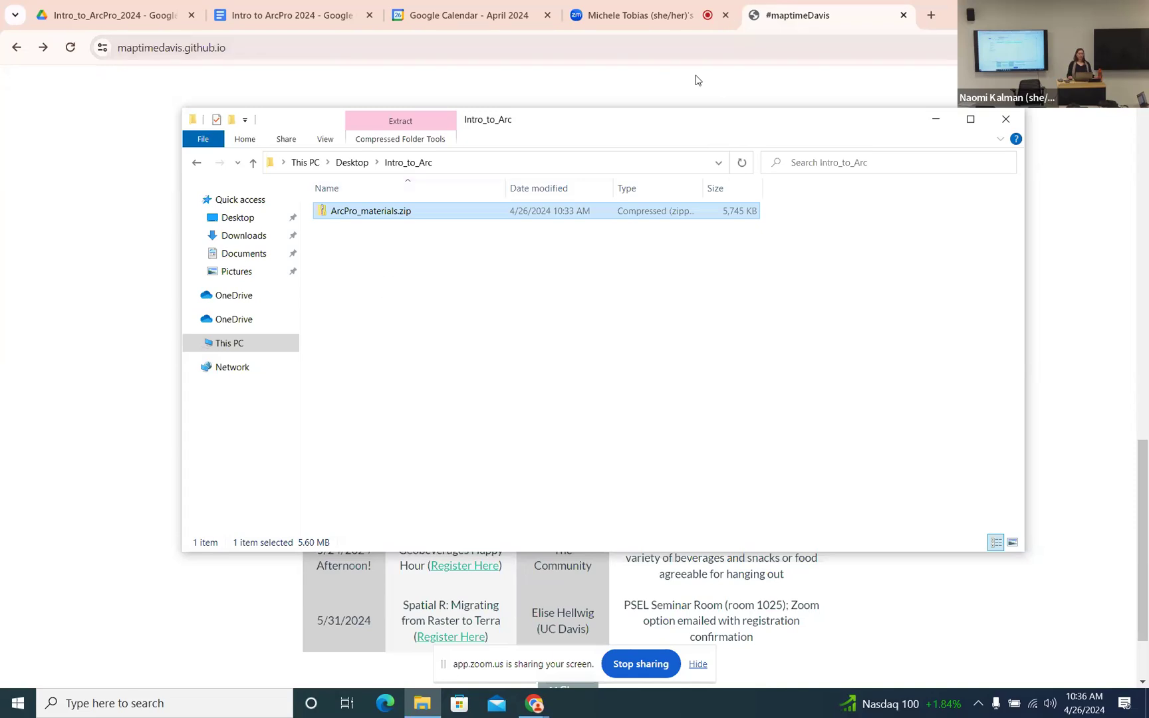
{"action": "left_click_drag", "start_coordinate": [678, 123], "coordinate": [694, 143]}
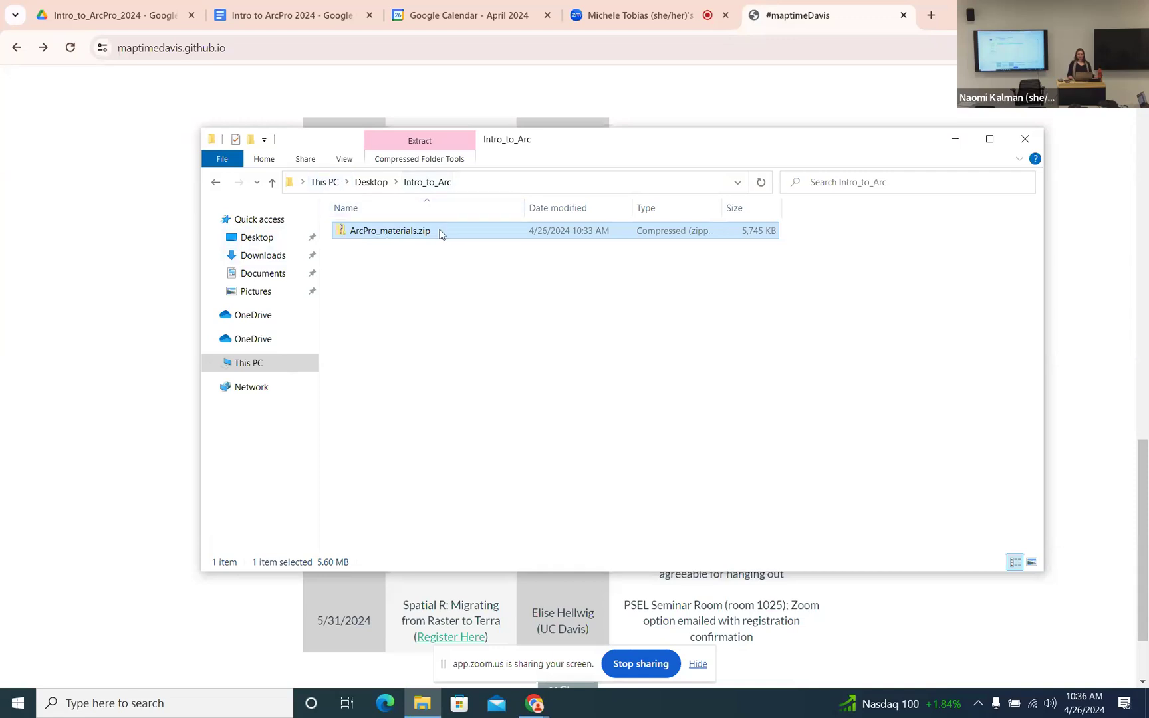
- Extract ArcPro_materials.zip and open the inner folder holding data.zip and two PDFs
{"action": "right_click", "coordinate": [390, 237]}
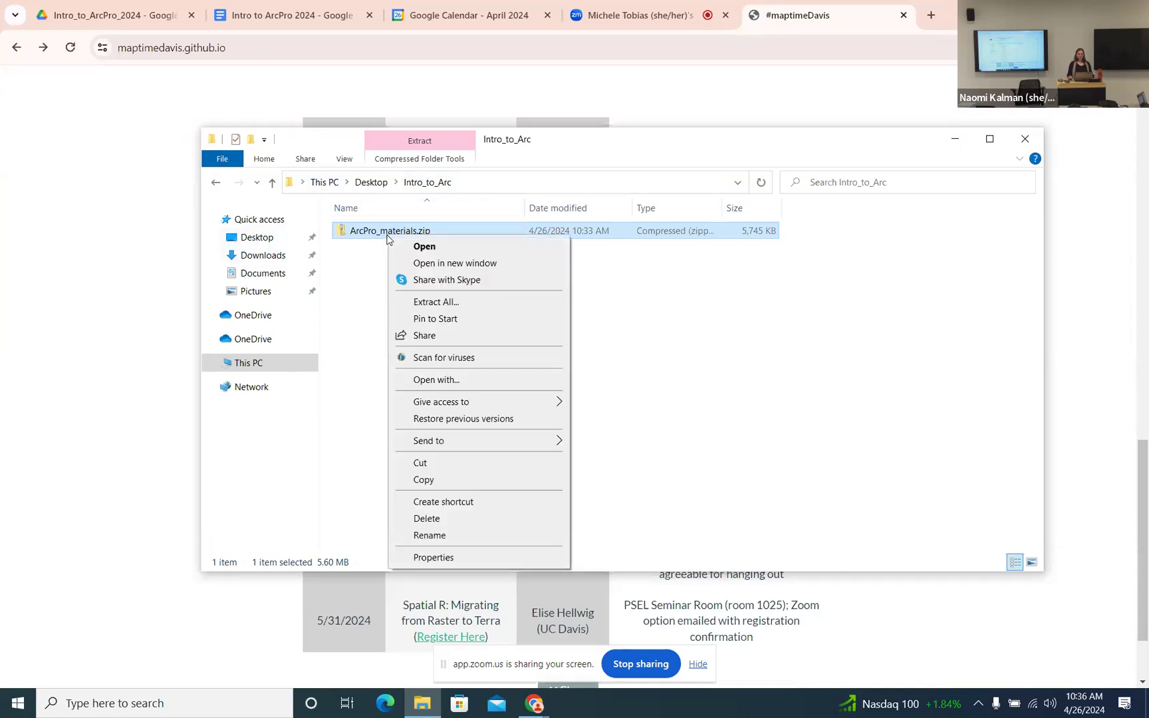
{"action": "left_click", "coordinate": [500, 307]}
{"action": "left_click", "coordinate": [693, 504]}
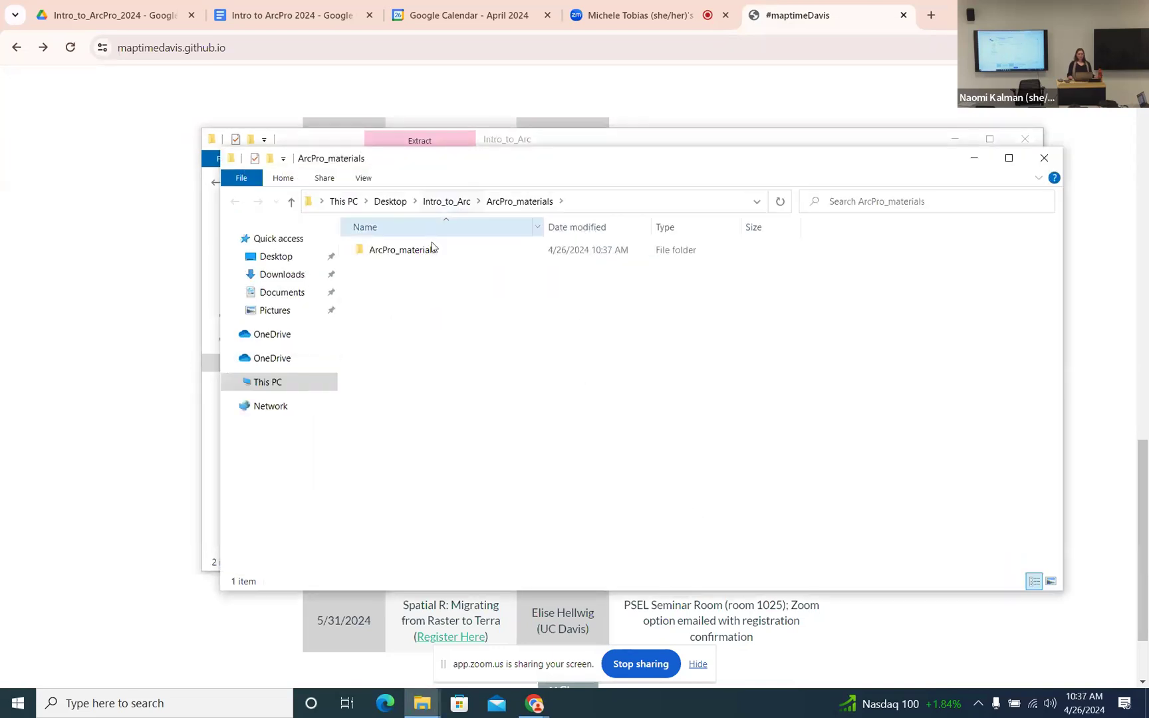
{"action": "left_click", "coordinate": [417, 250]}
{"action": "double_click", "coordinate": [416, 251]}
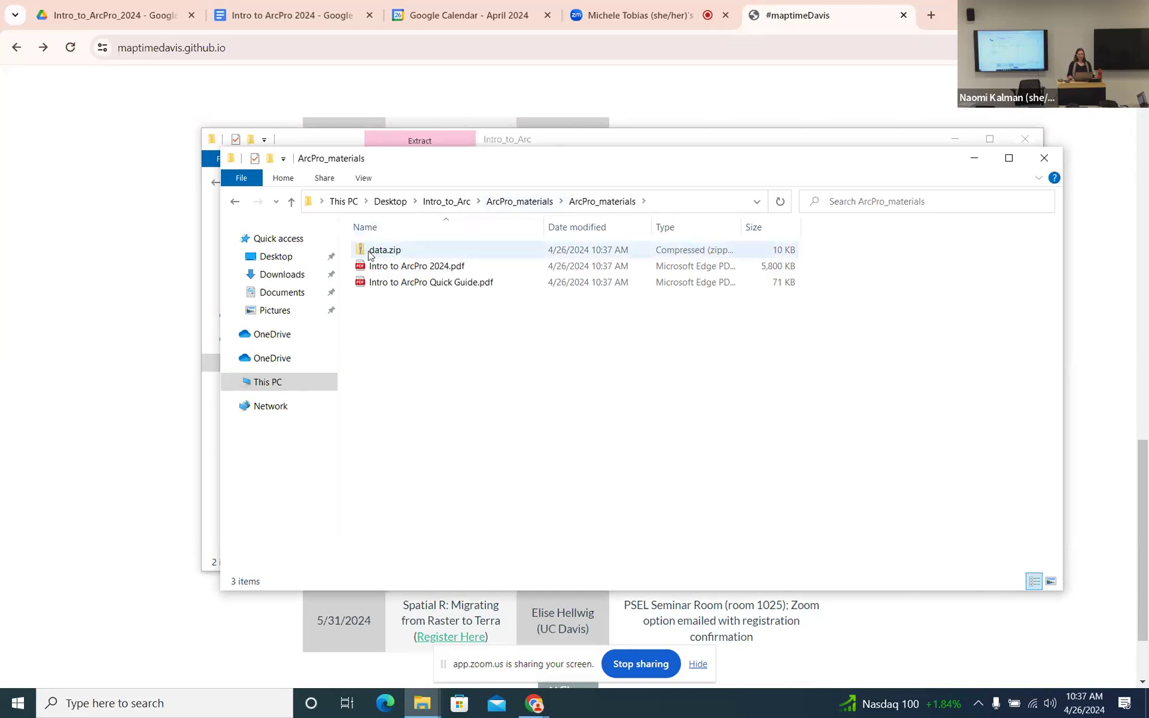
{"action": "left_click_drag", "start_coordinate": [625, 160], "coordinate": [633, 190]}
{"action": "left_click", "coordinate": [391, 280]}
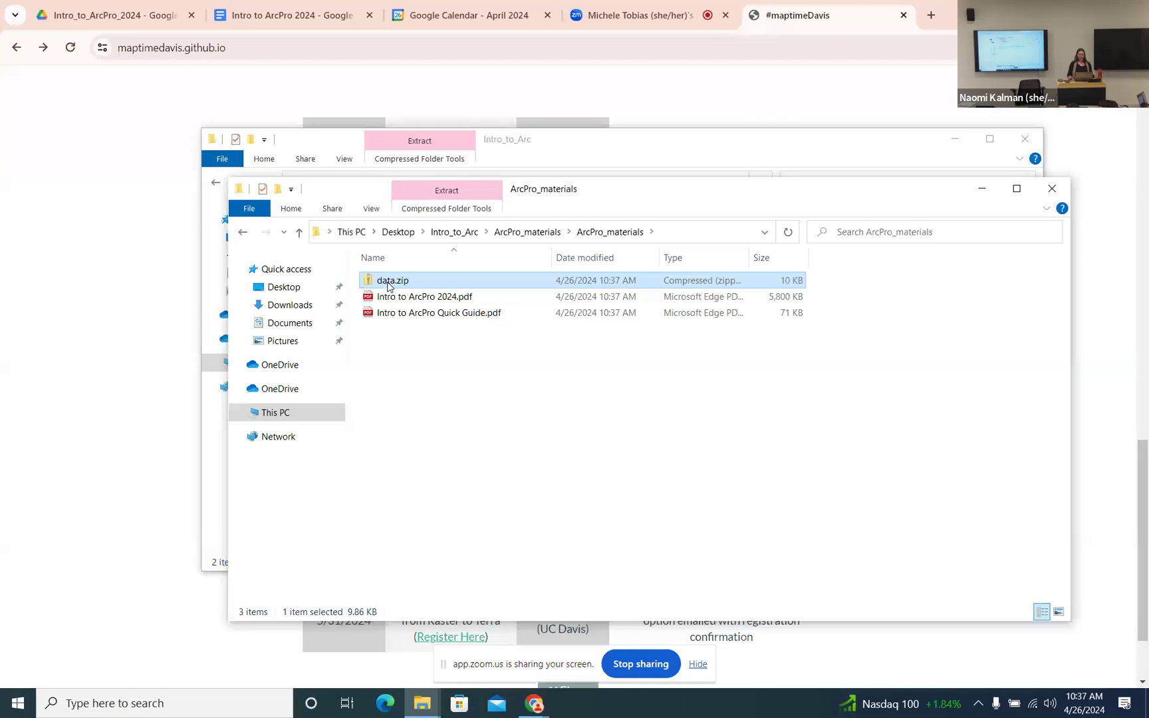
- Extract data.zip and open the resulting data folder
{"action": "right_click", "coordinate": [388, 282]}
{"action": "left_click", "coordinate": [445, 350]}
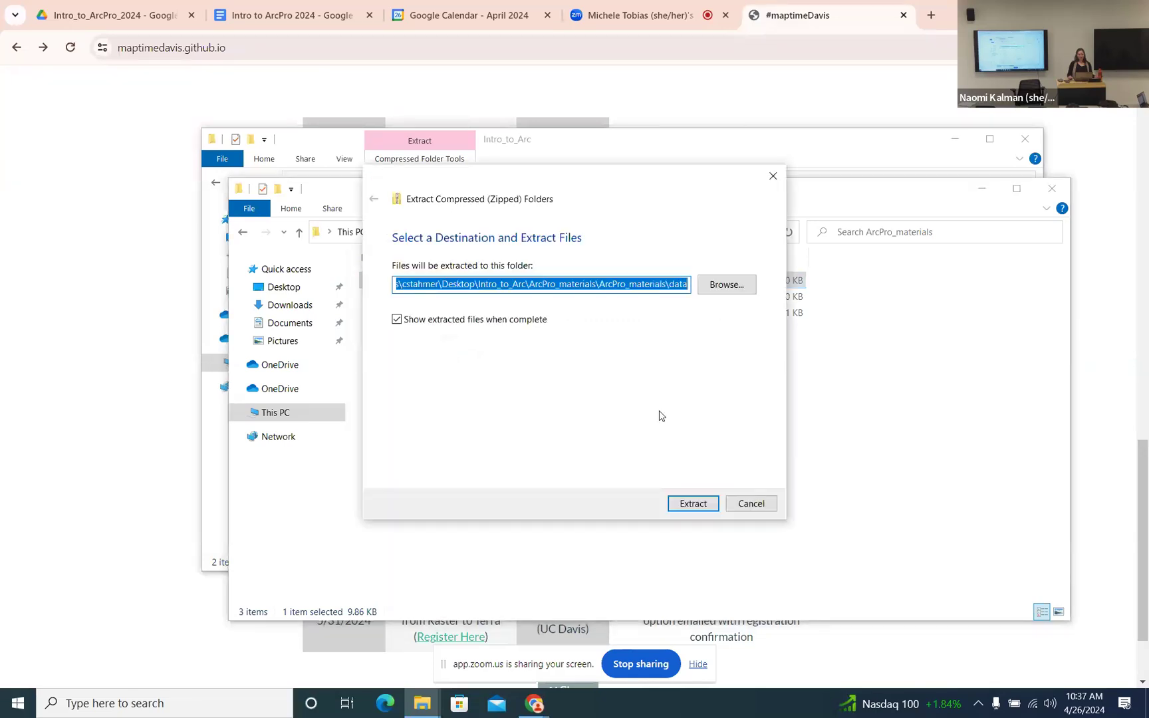
{"action": "left_click", "coordinate": [694, 504]}
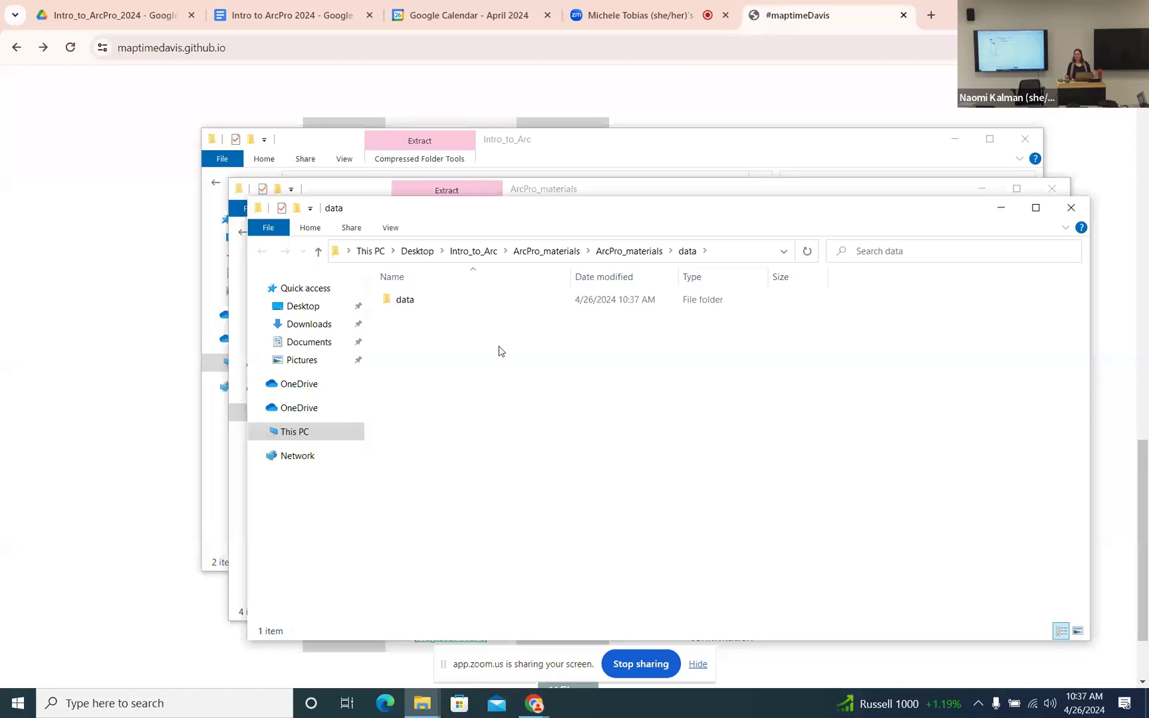
{"action": "double_click", "coordinate": [399, 301]}
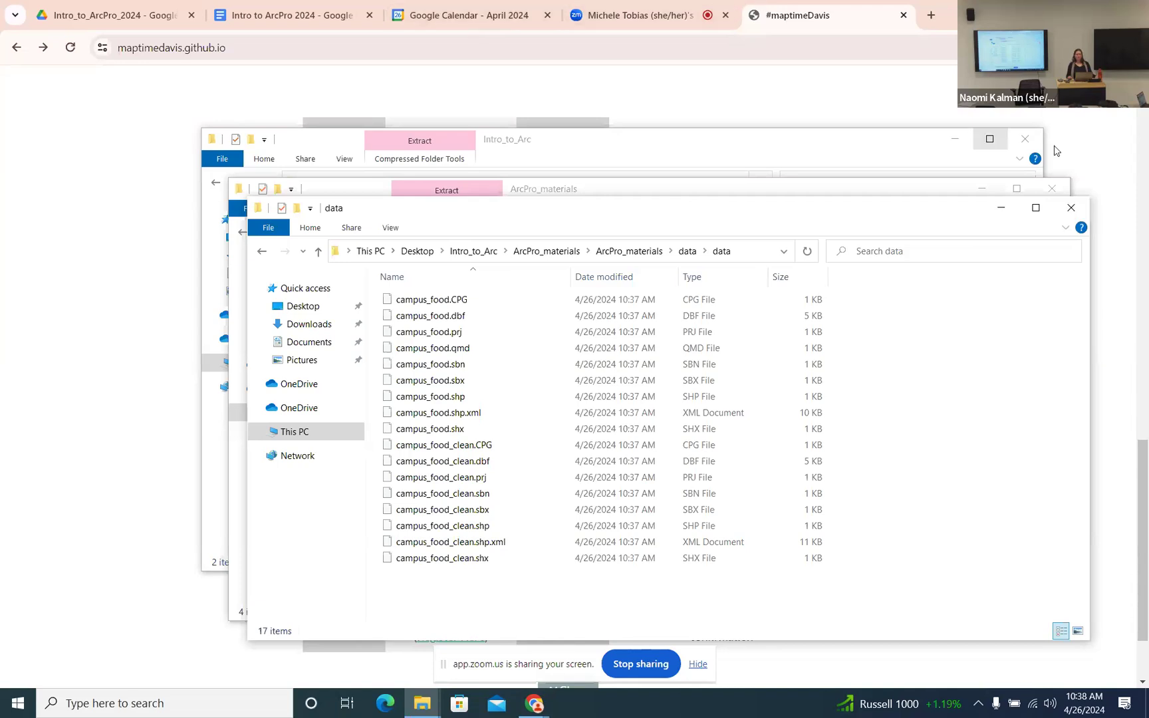
- Close the data, ArcPro_materials and Intro_to_Arc folder windows
{"action": "left_click", "coordinate": [1071, 207]}
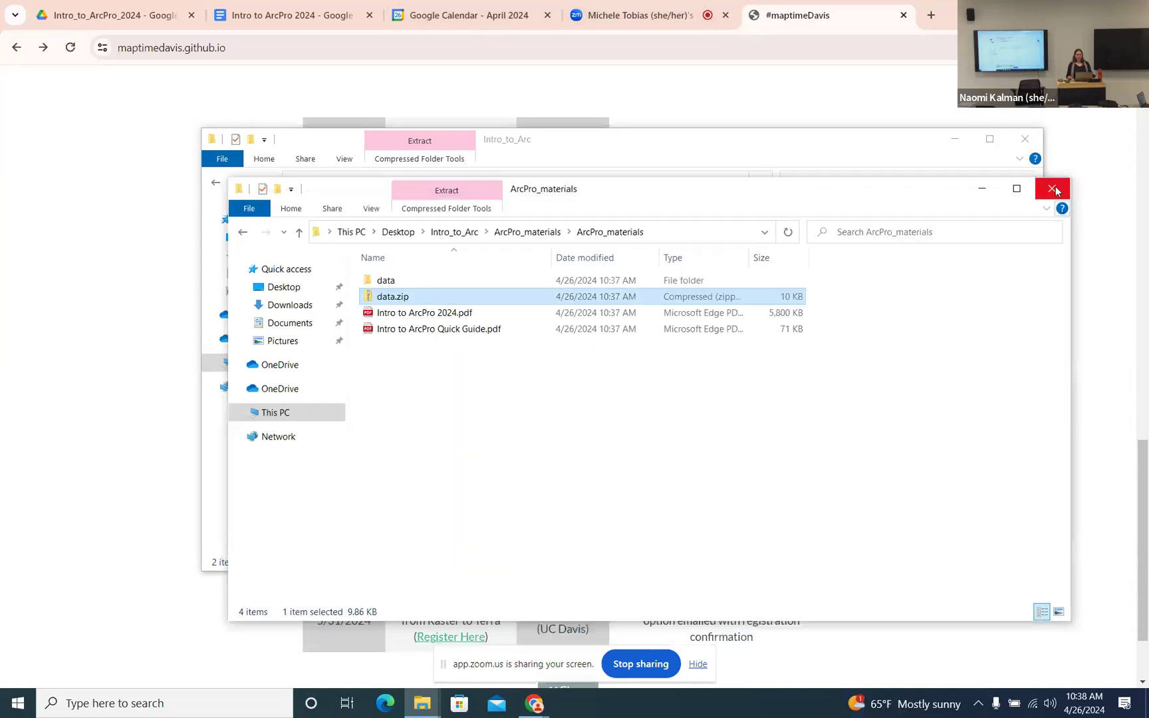
{"action": "left_click", "coordinate": [1054, 189]}
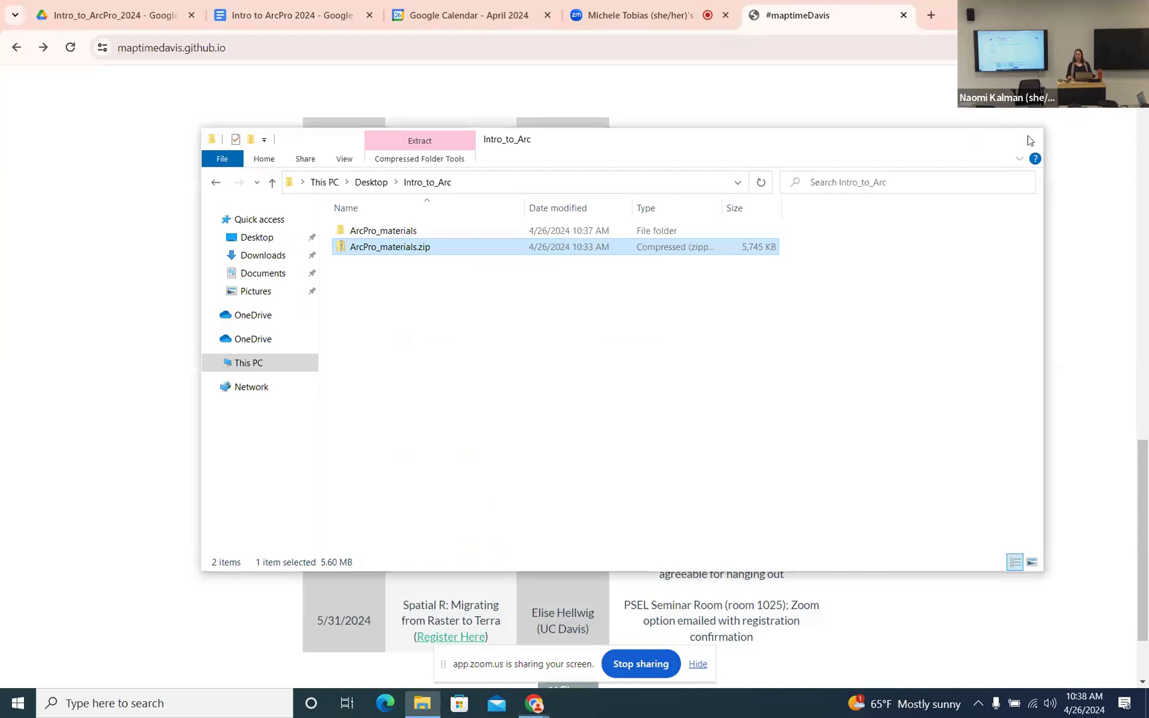
{"action": "left_click", "coordinate": [1030, 140]}
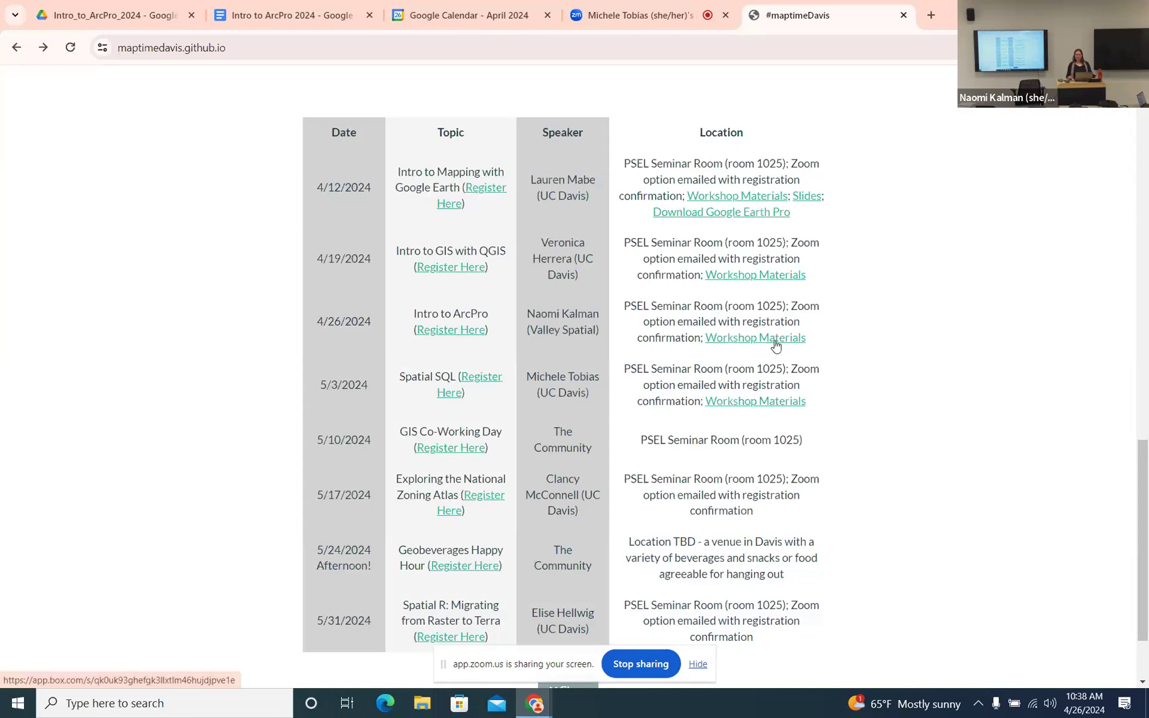
- Switch to the Intro to ArcPro 2024 guide and scroll to section 5.2 Log in
{"action": "scroll", "coordinate": [764, 244], "scroll_direction": "up", "scroll_amount": 1}
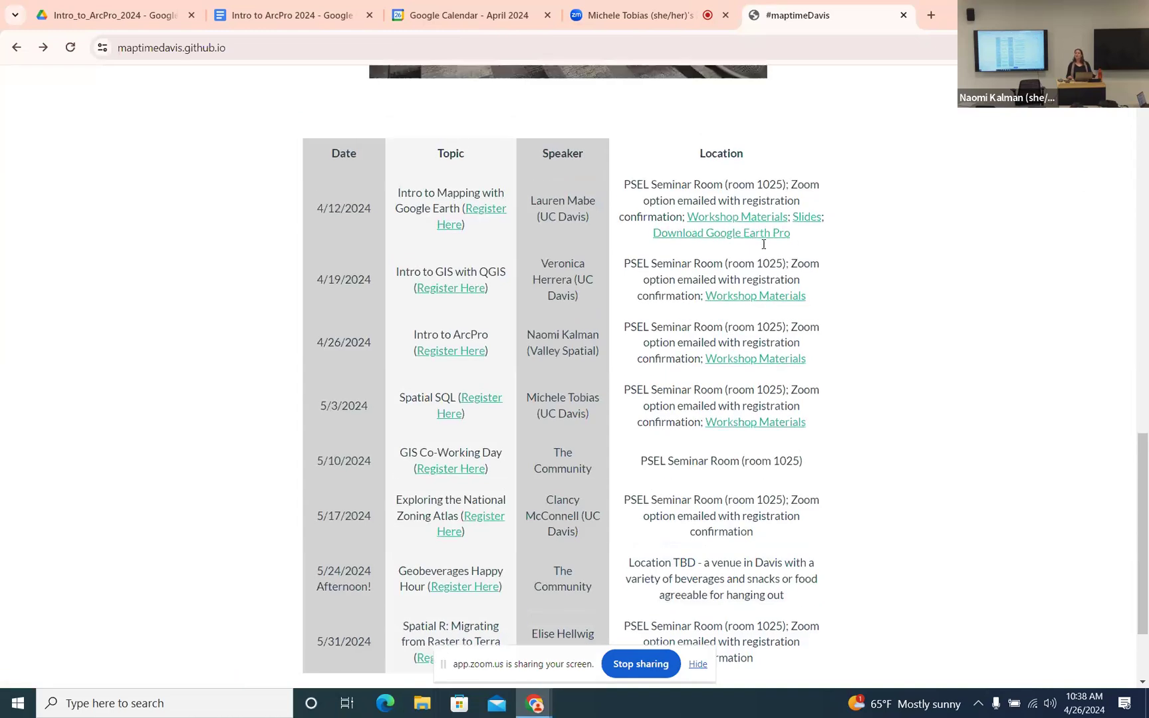
{"action": "scroll", "coordinate": [763, 244], "scroll_direction": "up", "scroll_amount": 15}
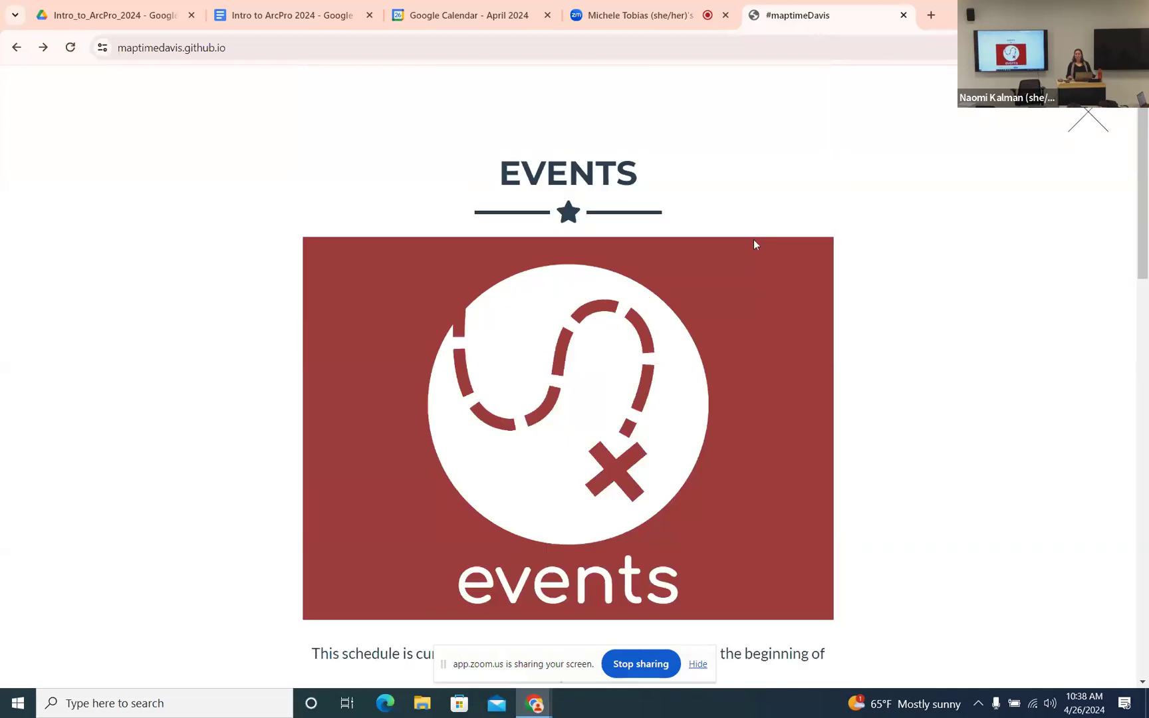
{"action": "scroll", "coordinate": [755, 243], "scroll_direction": "down", "scroll_amount": 15}
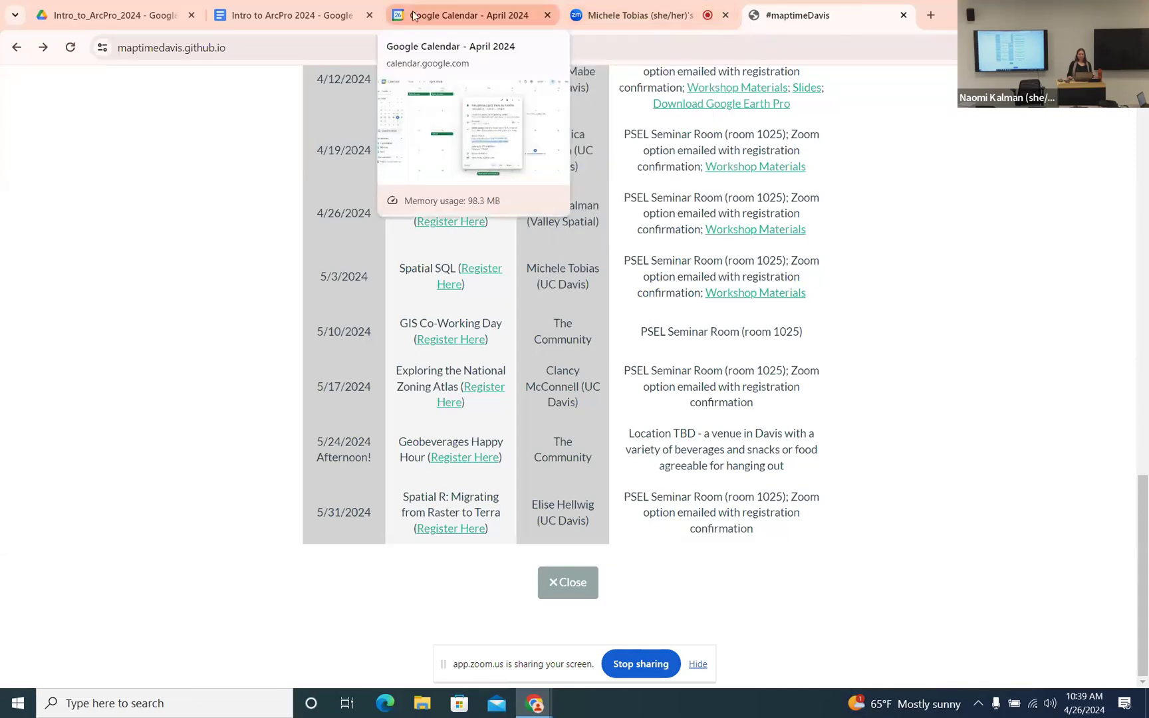
{"action": "left_click", "coordinate": [308, 30]}
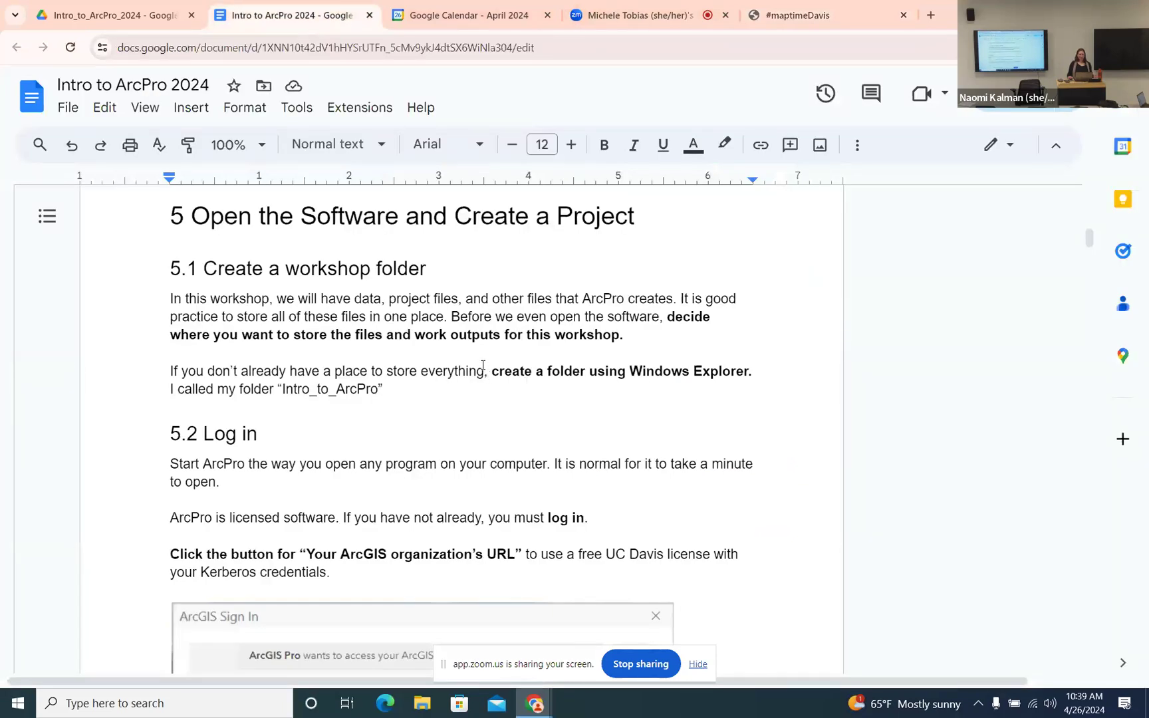
{"action": "scroll", "coordinate": [482, 365], "scroll_direction": "down", "scroll_amount": 1}
{"action": "scroll", "coordinate": [486, 366], "scroll_direction": "down", "scroll_amount": 2}
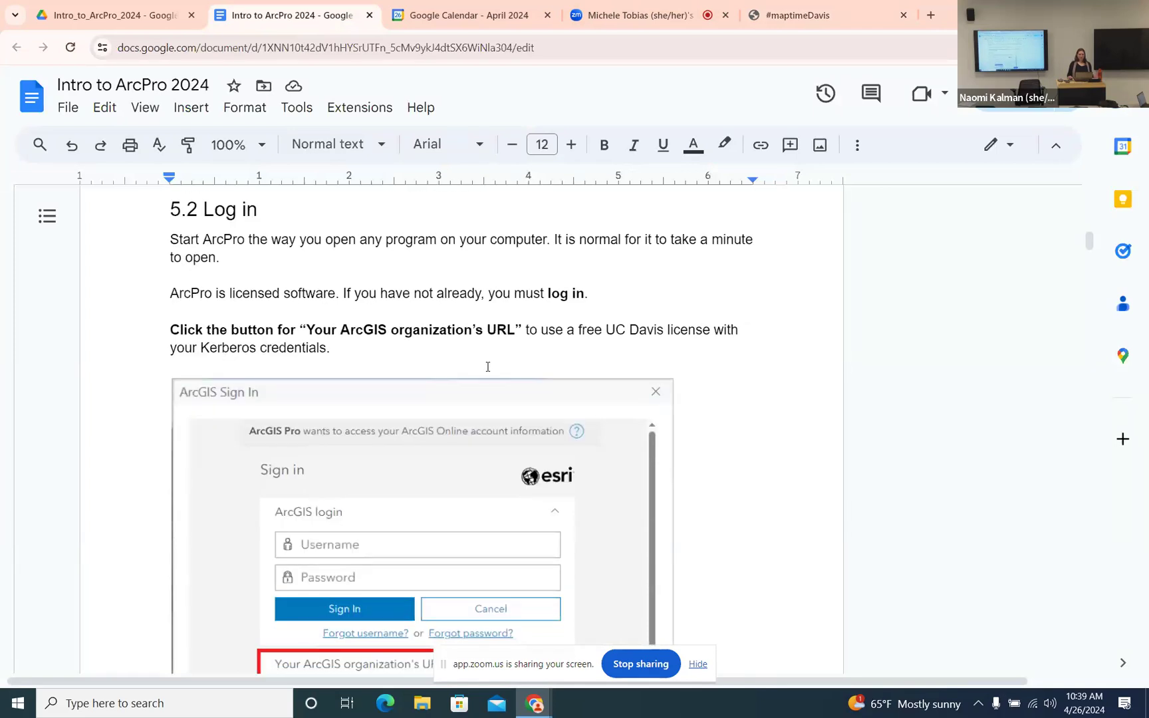
- Search 'ar' in Windows Search and launch ArcGIS Pro from the results
{"action": "left_click", "coordinate": [153, 703]}
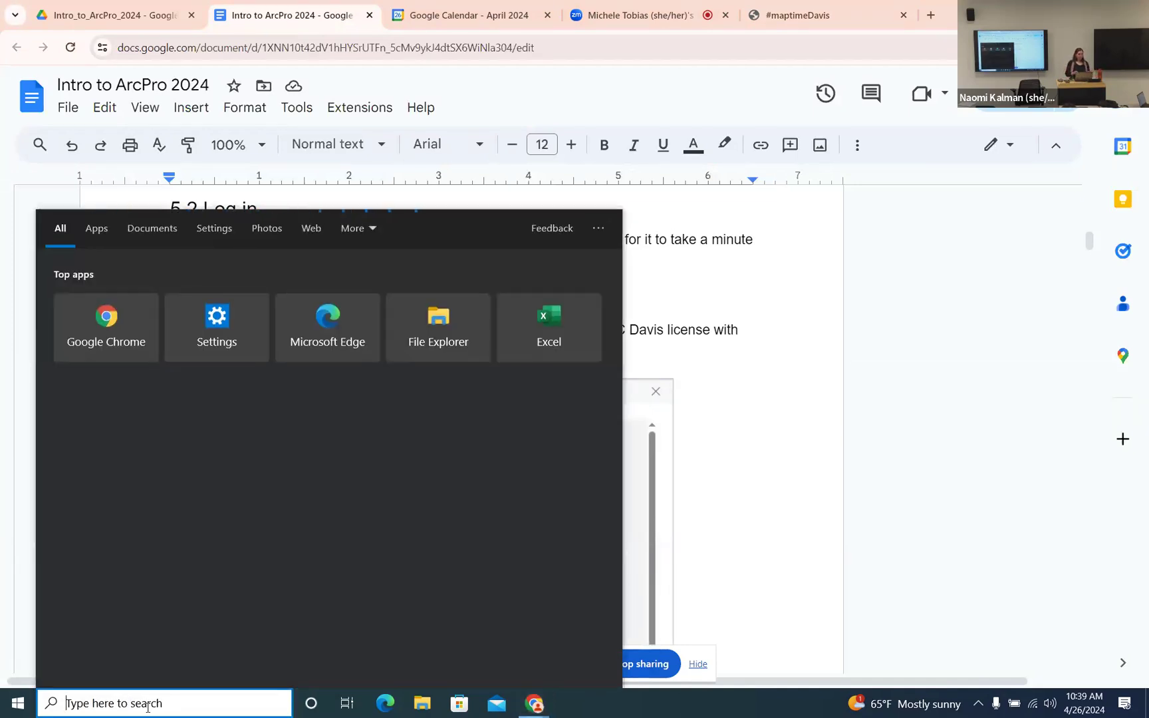
{"action": "type", "text": "ar"}
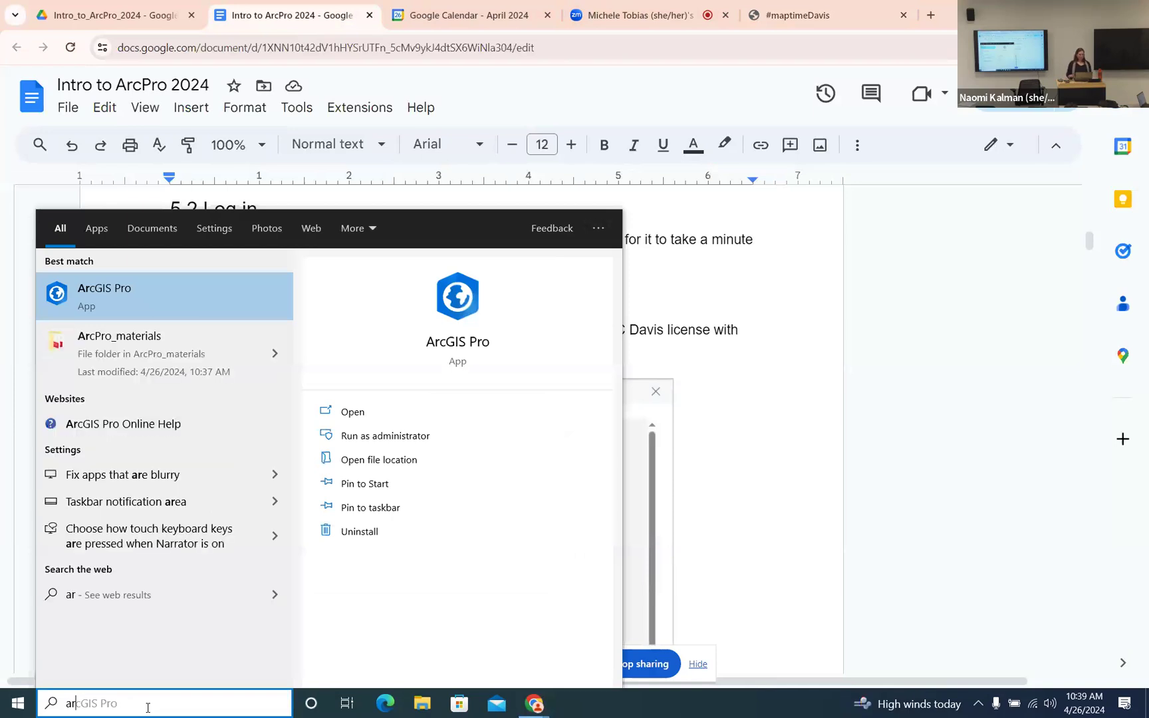
{"action": "left_click", "coordinate": [144, 296]}
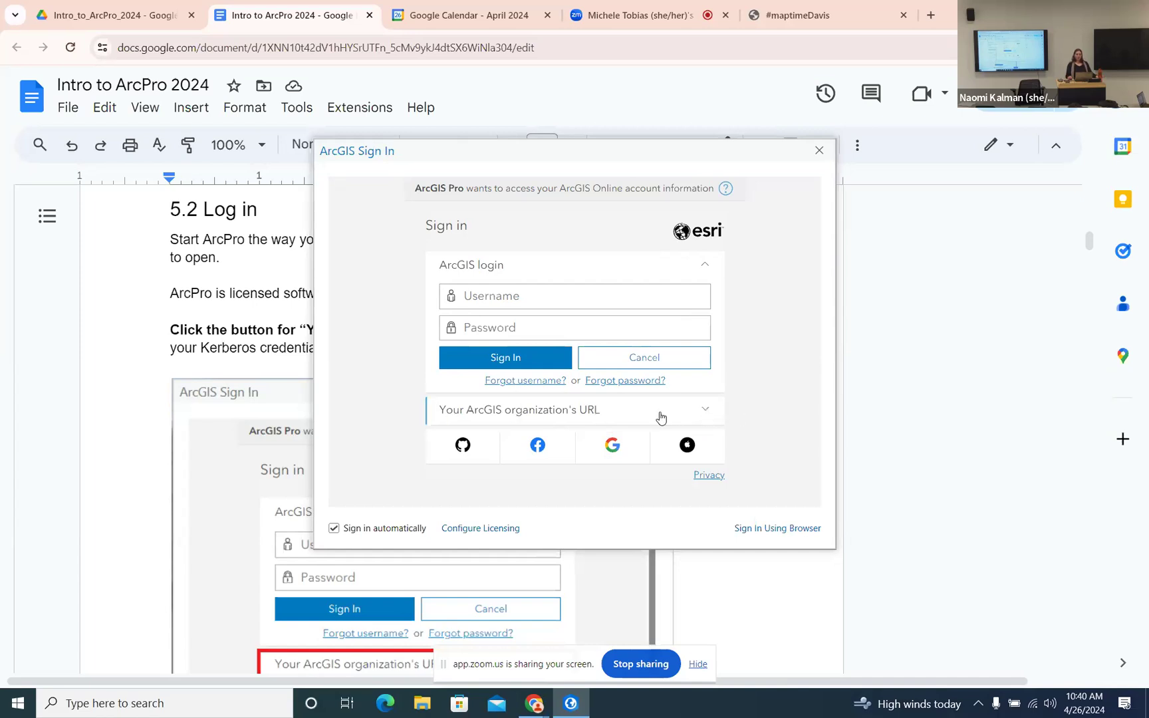
- Sign in through the organization URL ucdavis
{"action": "left_click", "coordinate": [705, 413]}
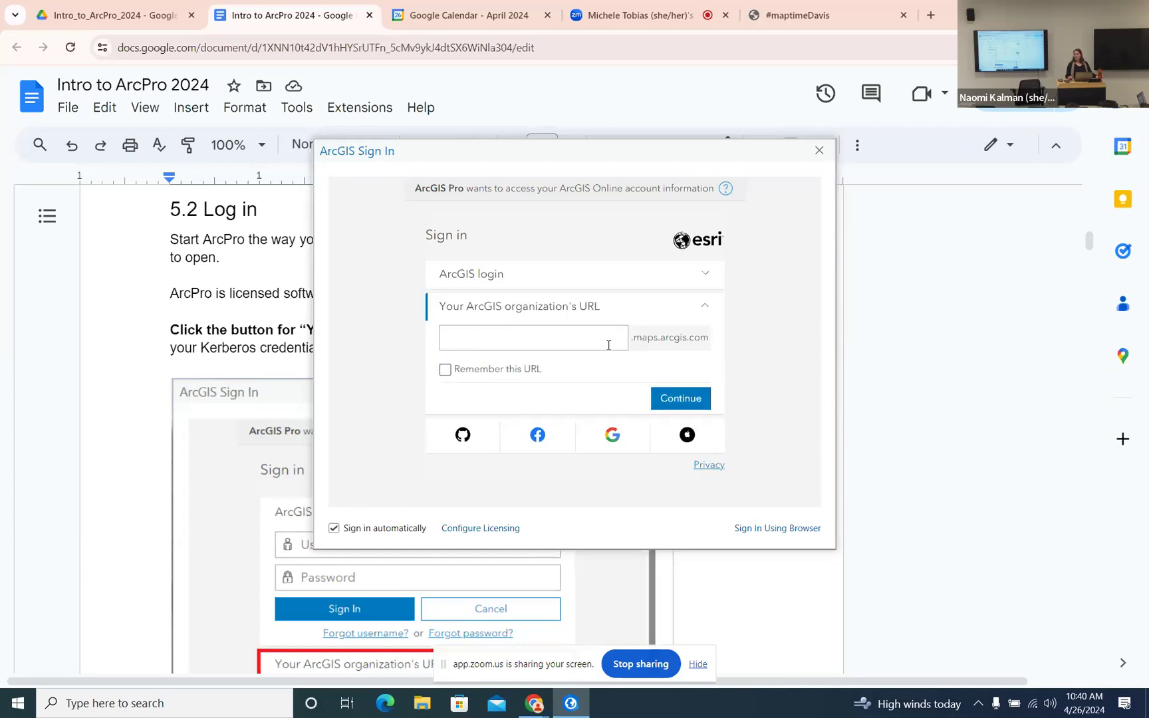
{"action": "left_click", "coordinate": [583, 342]}
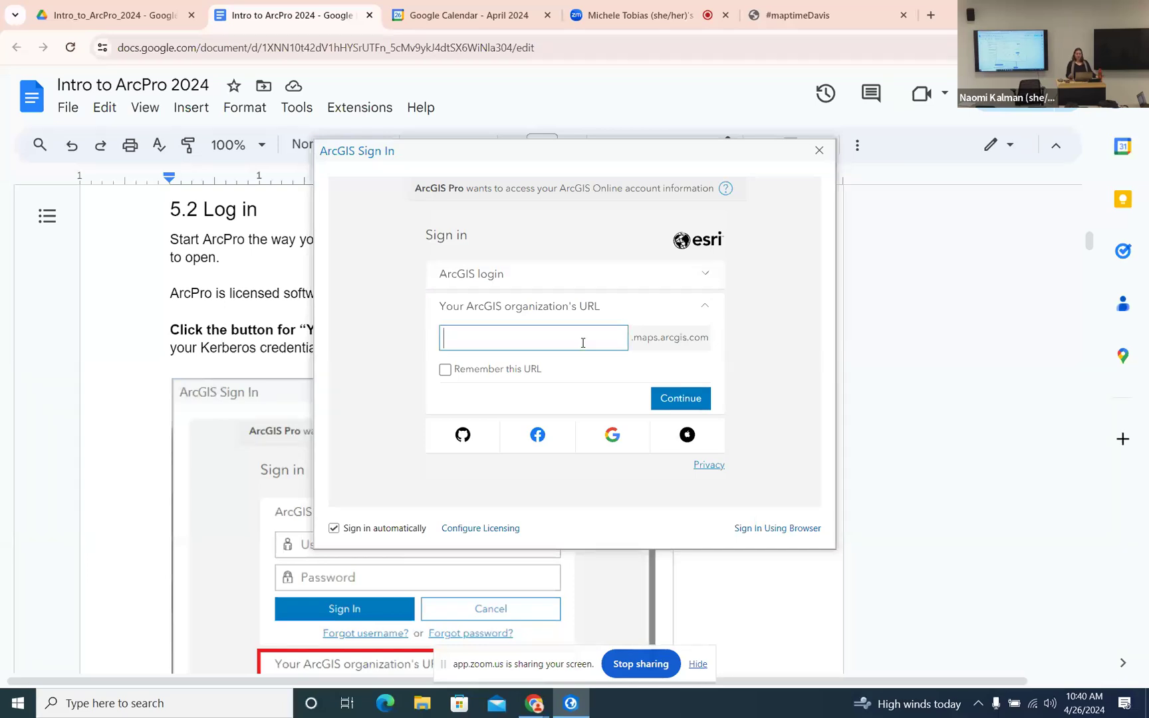
{"action": "type", "text": "ucdavis"}
{"action": "left_click", "coordinate": [696, 402]}
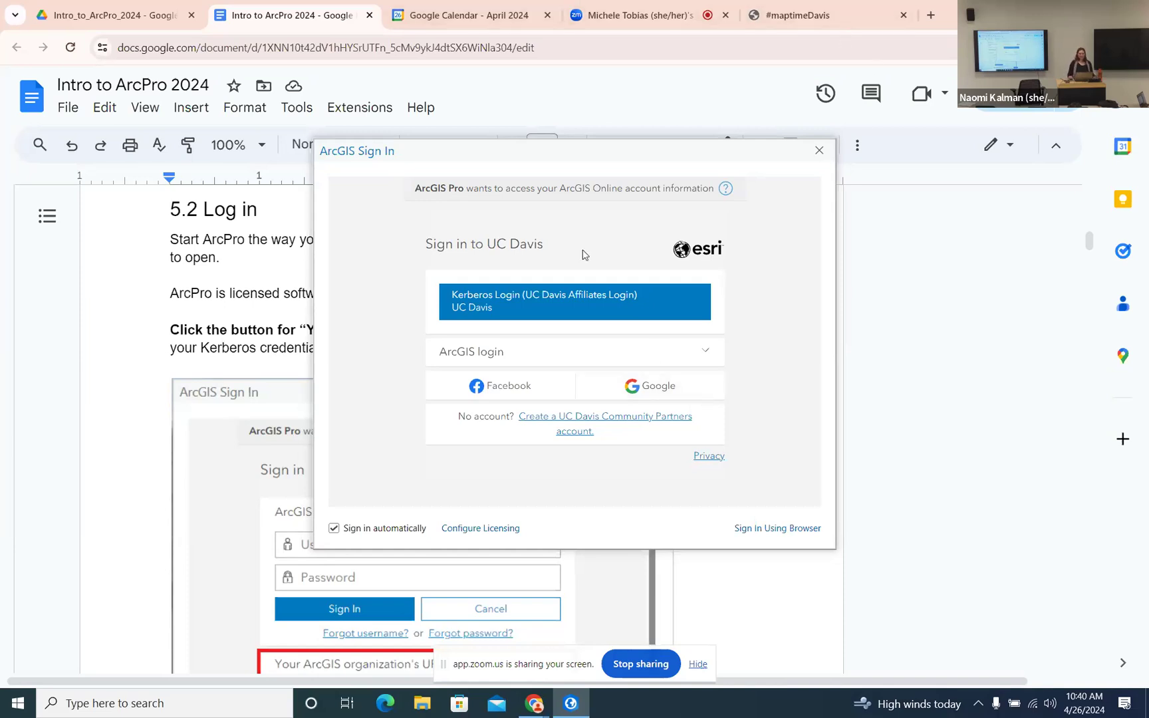
- Log in with UC Davis Kerberos credentials, complete Duo, and accept the acceptable use terms
{"action": "left_click", "coordinate": [580, 303]}
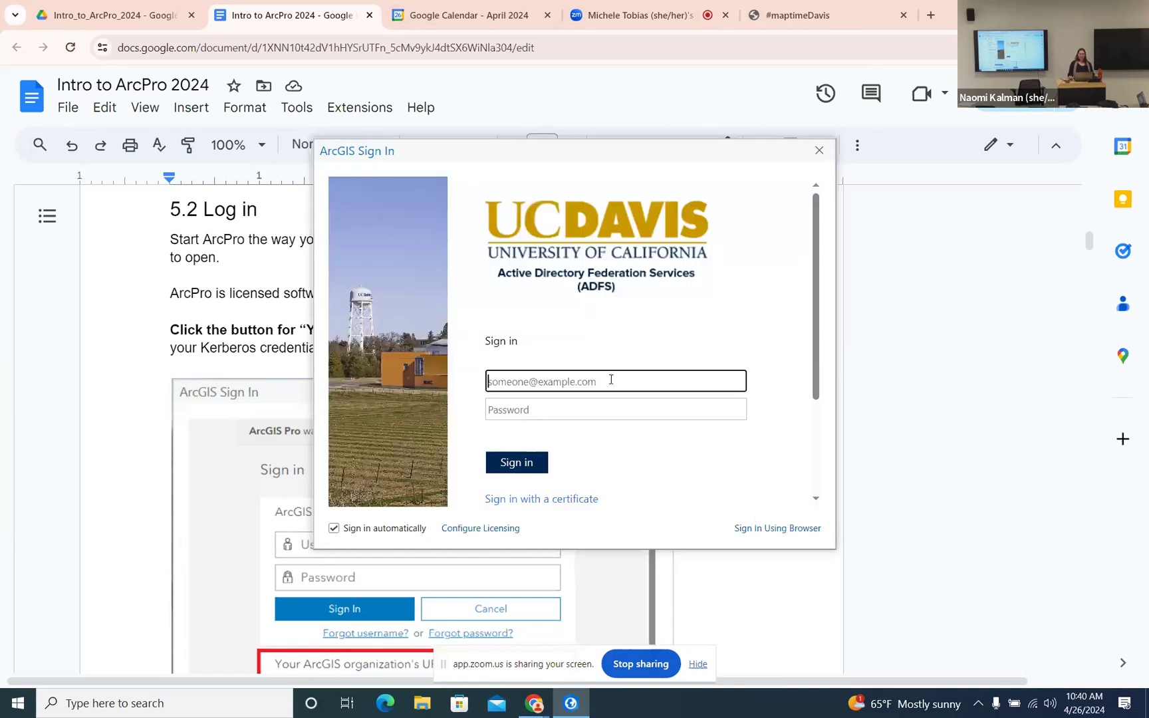
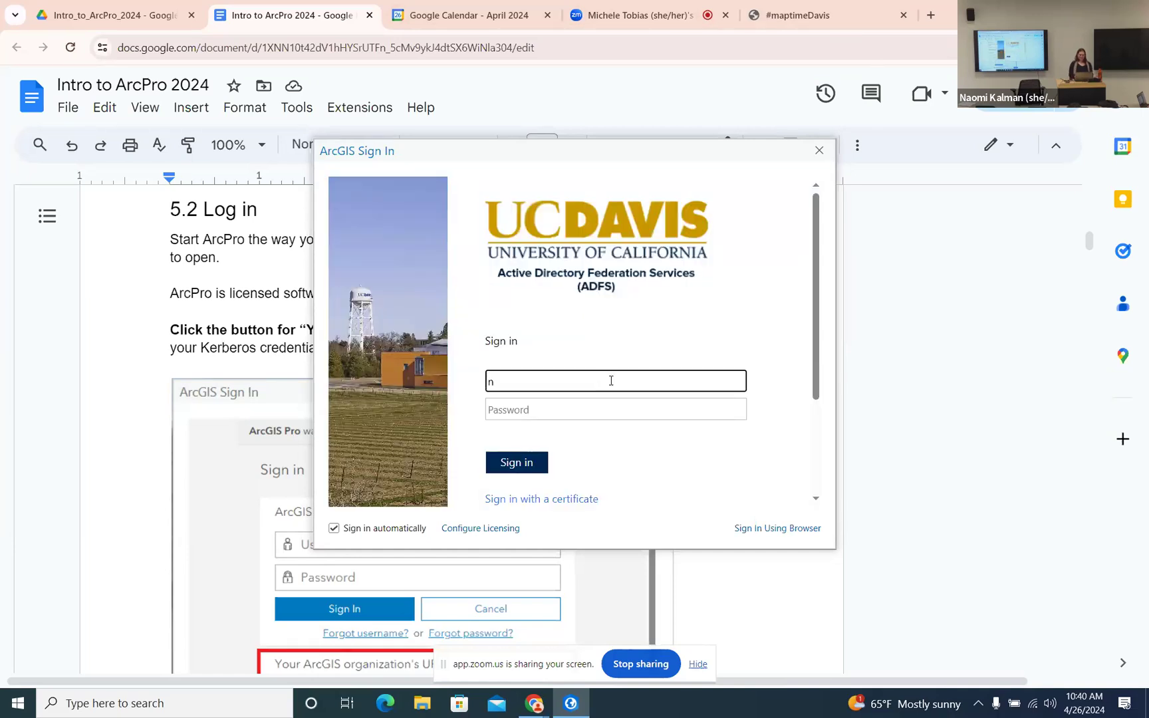
{"action": "left_click", "coordinate": [618, 410]}
{"action": "type", "text": "*************"}
{"action": "key", "text": "Return"}
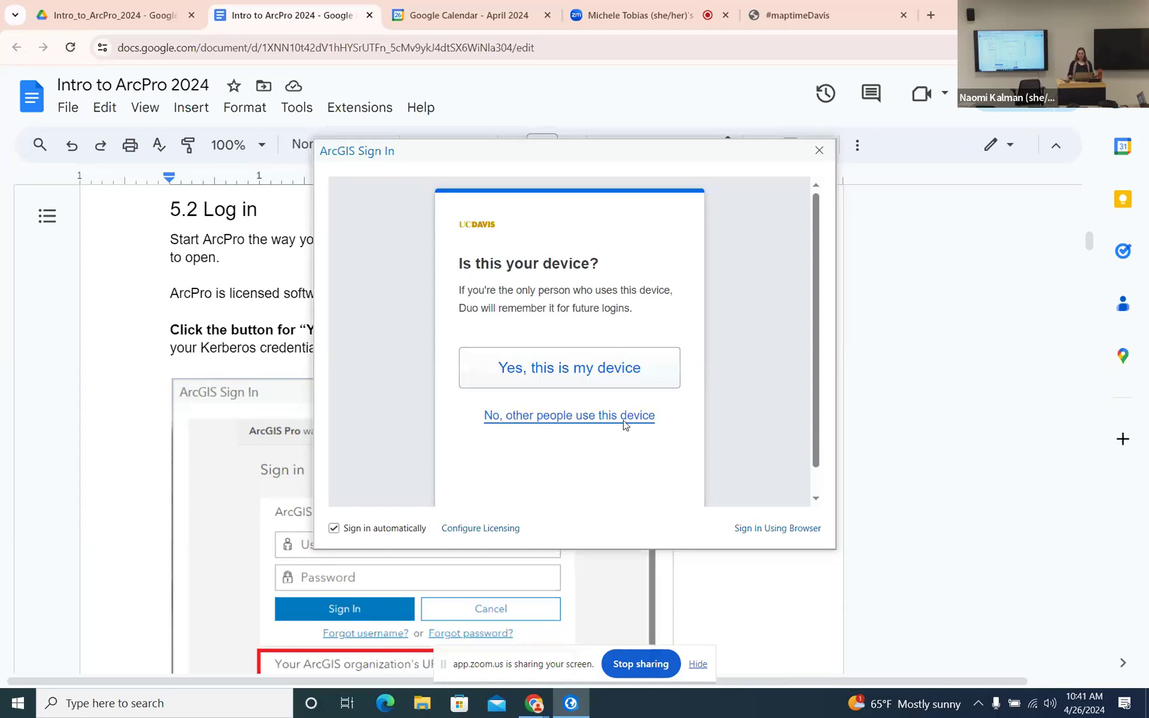
{"action": "left_click", "coordinate": [624, 419]}
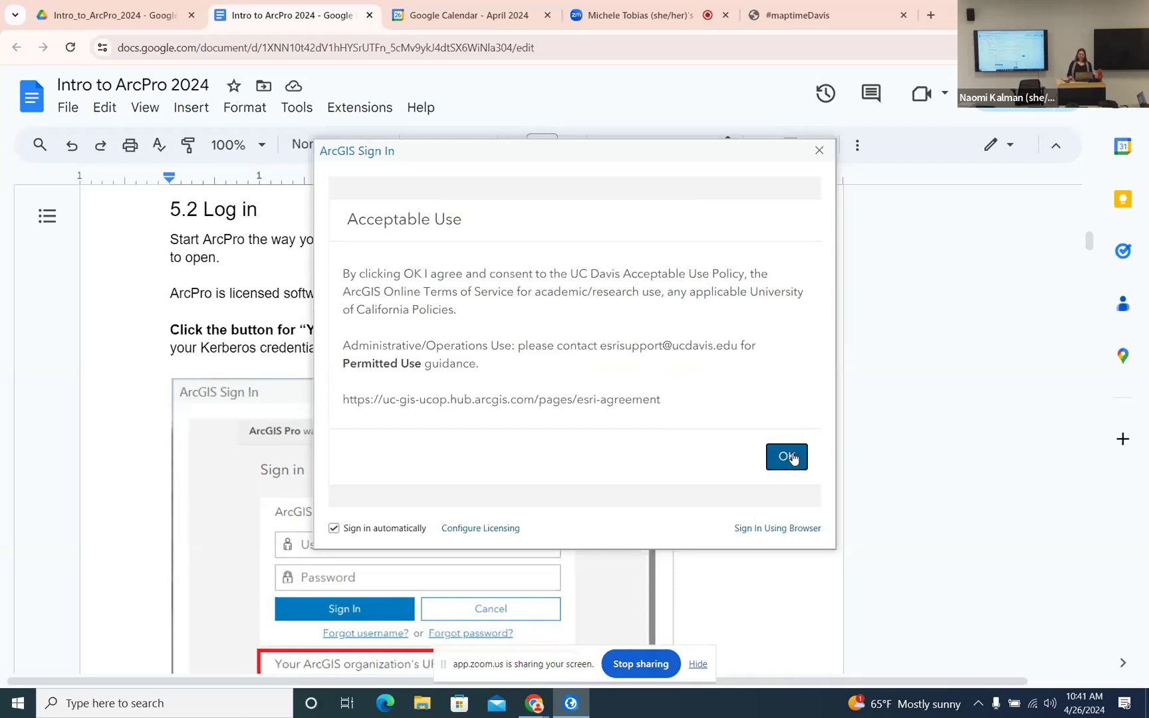
{"action": "left_click", "coordinate": [791, 457]}
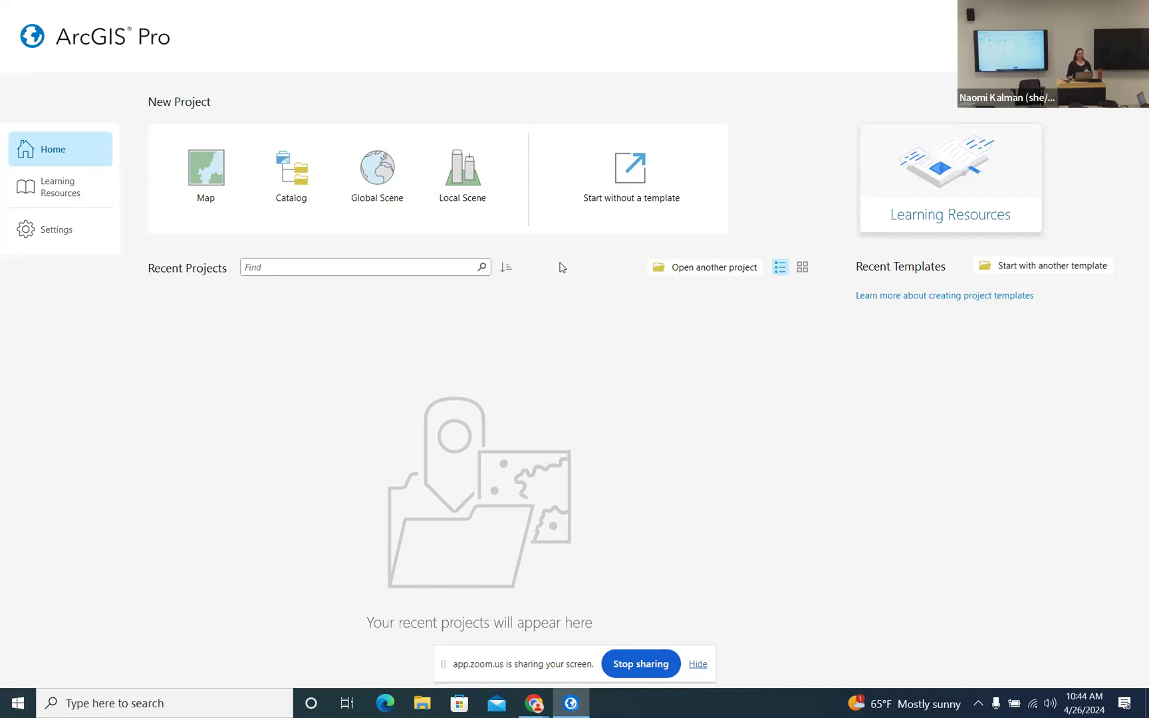
- Start a new Map project and rename it from MyProject to DemoProject
{"action": "left_click", "coordinate": [217, 173]}
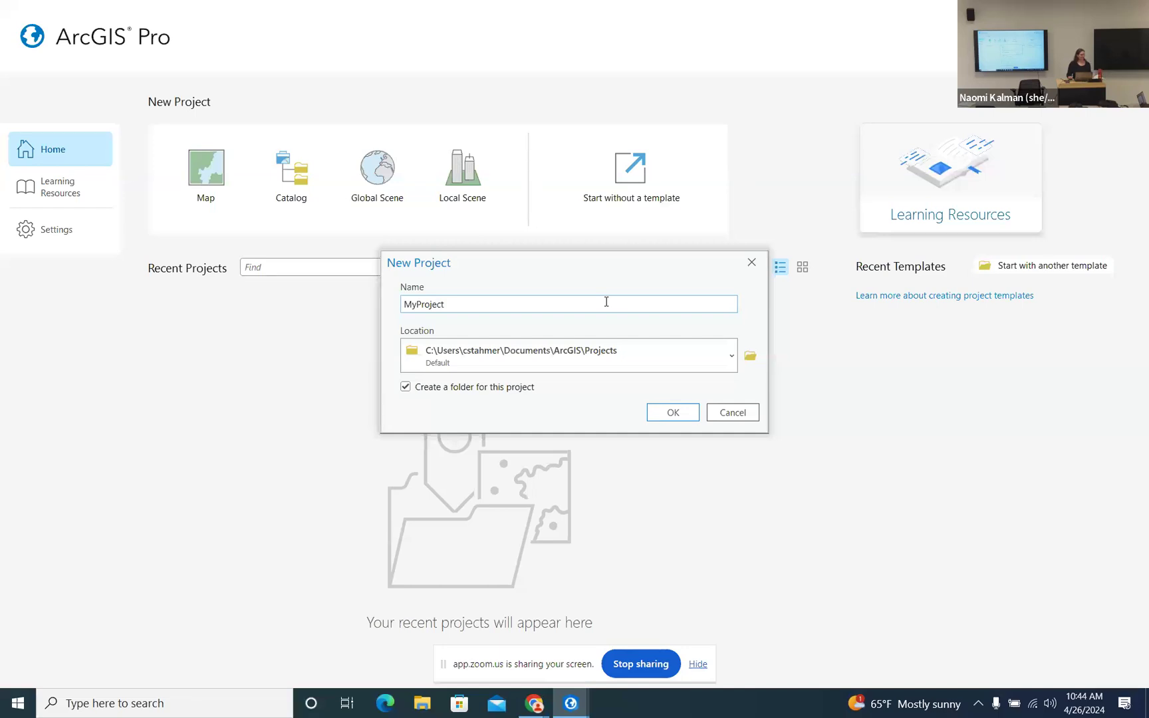
{"action": "left_click", "coordinate": [485, 307]}
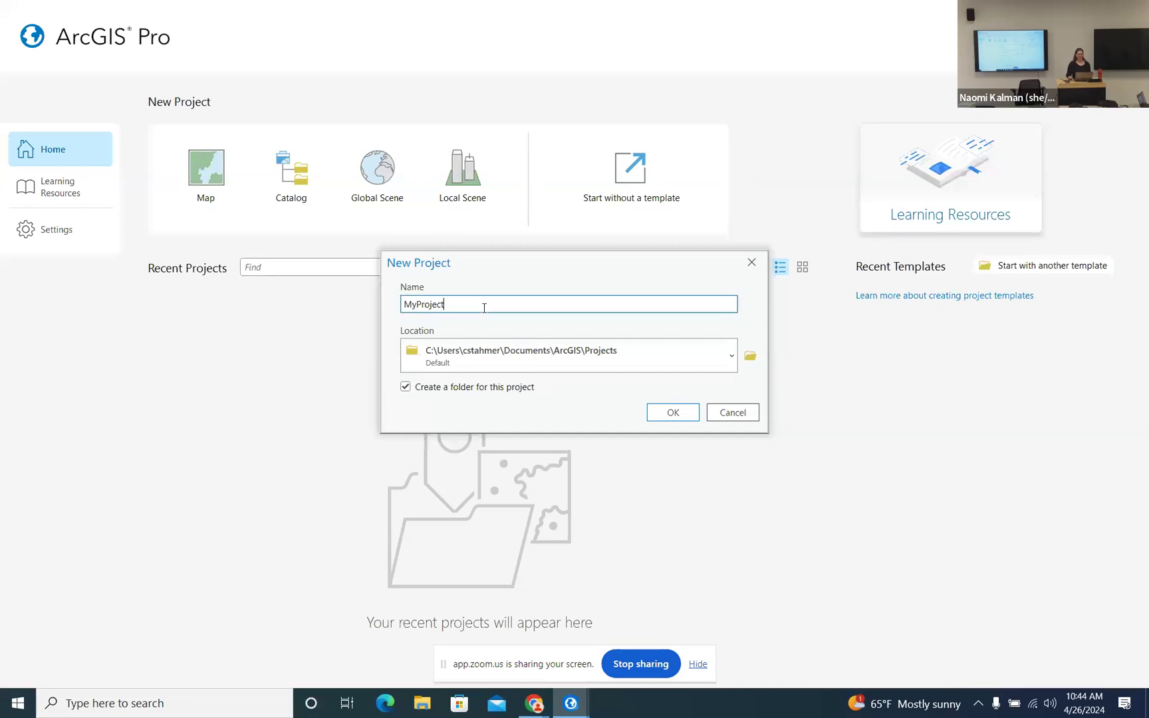
{"action": "left_click_drag", "start_coordinate": [474, 305], "coordinate": [382, 307]}
{"action": "type", "text": "DemoProject"}
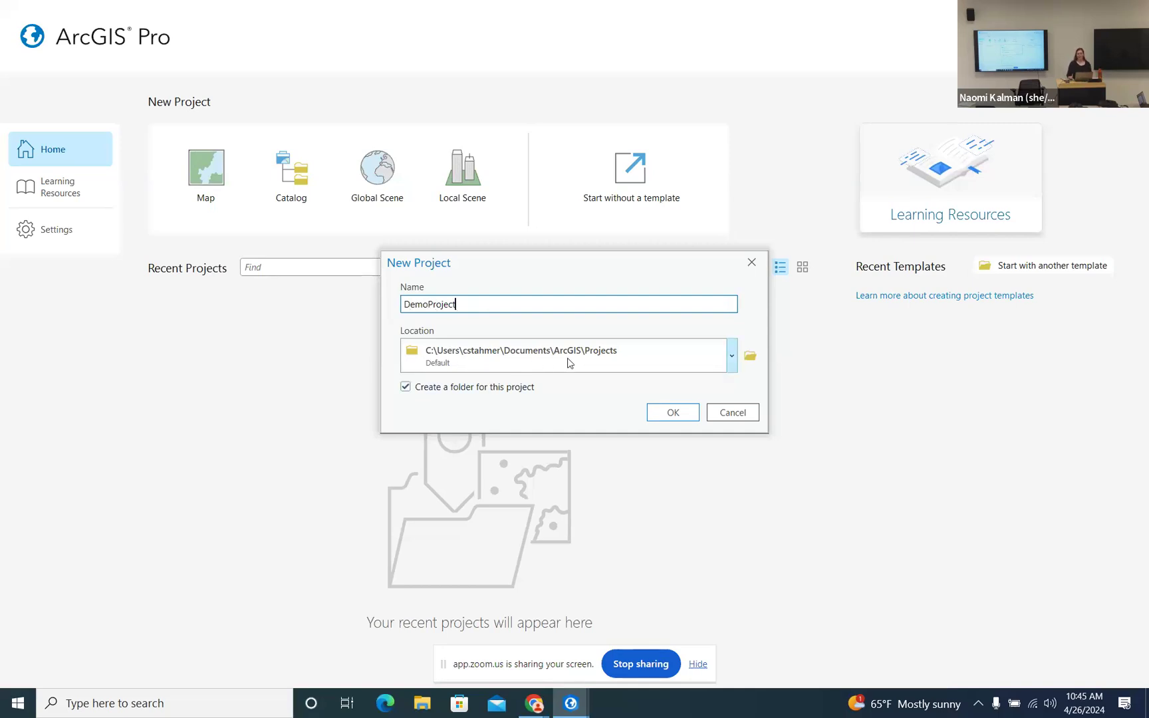
- Set the DemoProject location to the Intro_to_Arc folder on the Desktop
{"action": "left_click", "coordinate": [754, 360]}
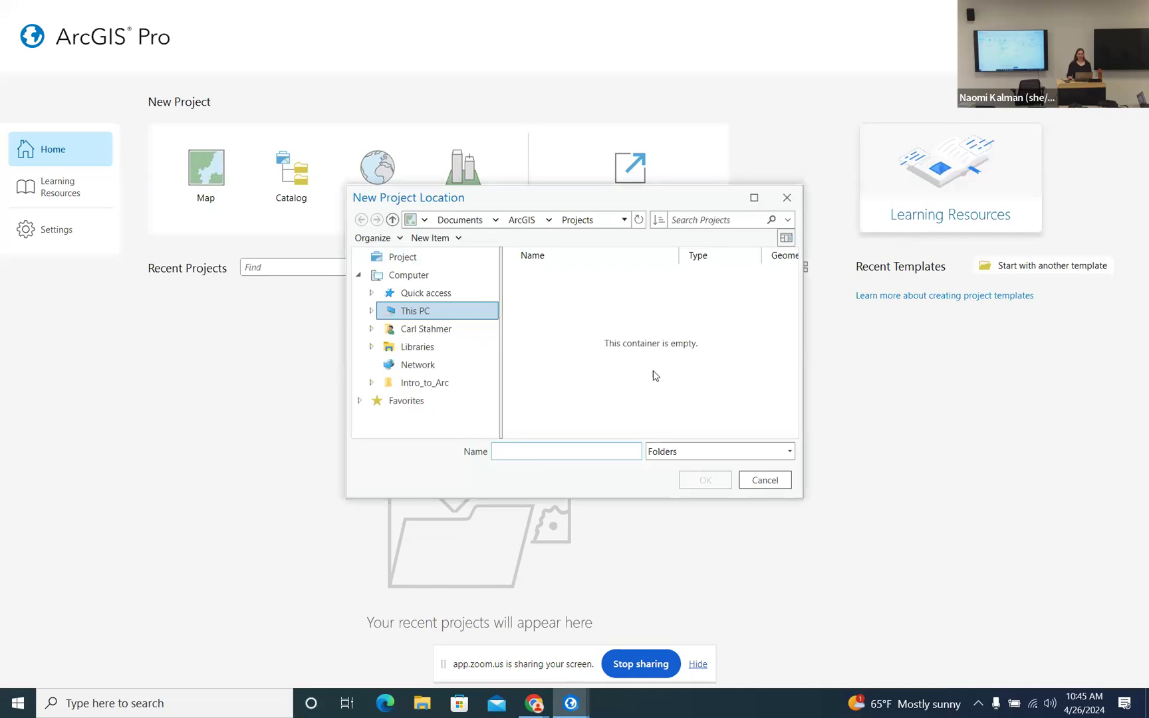
{"action": "left_click", "coordinate": [373, 293]}
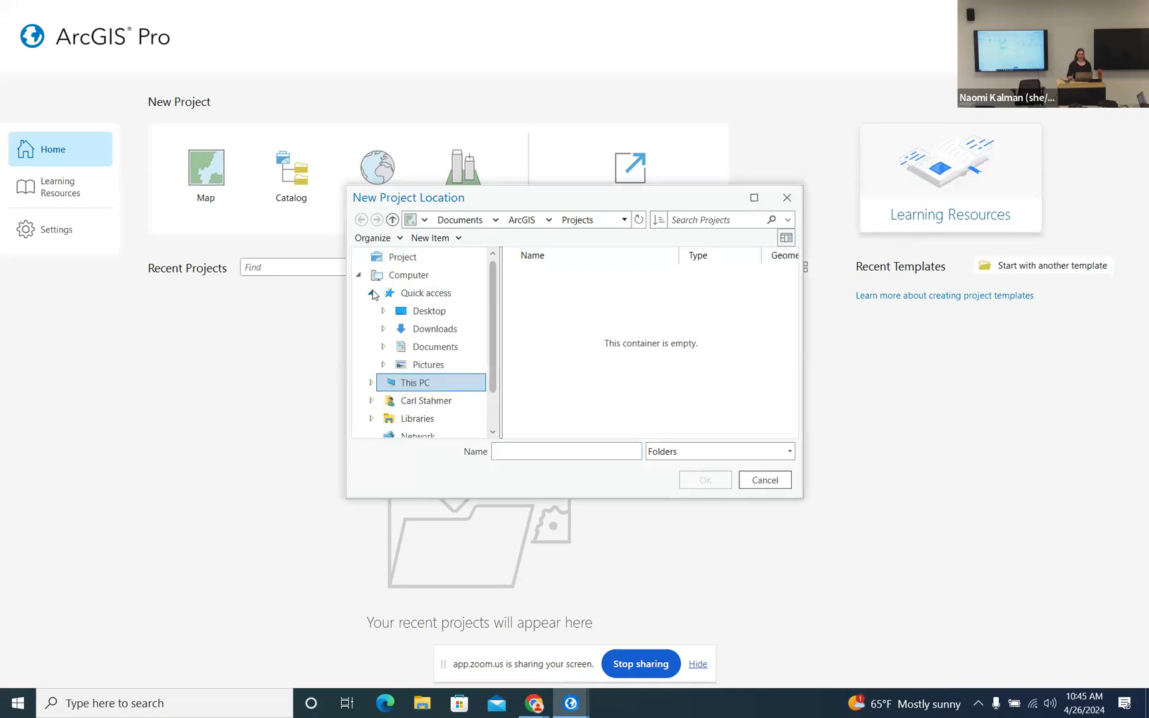
{"action": "left_click", "coordinate": [436, 311]}
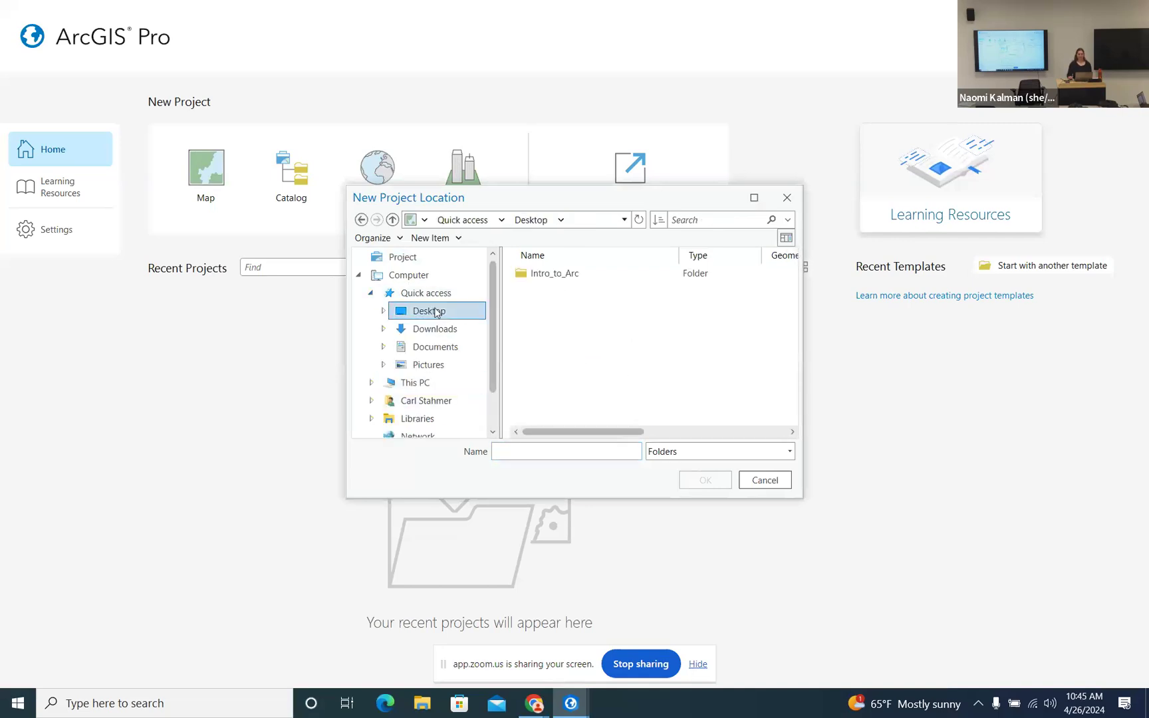
{"action": "double_click", "coordinate": [557, 273]}
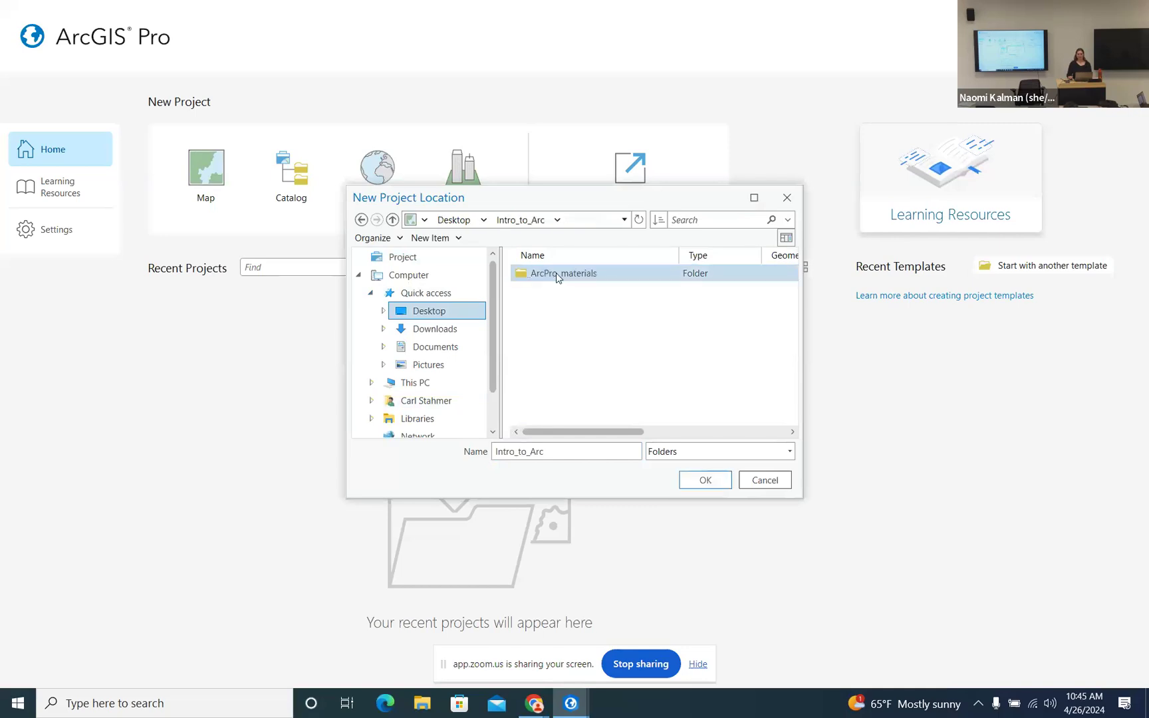
{"action": "double_click", "coordinate": [557, 273]}
{"action": "double_click", "coordinate": [523, 277]}
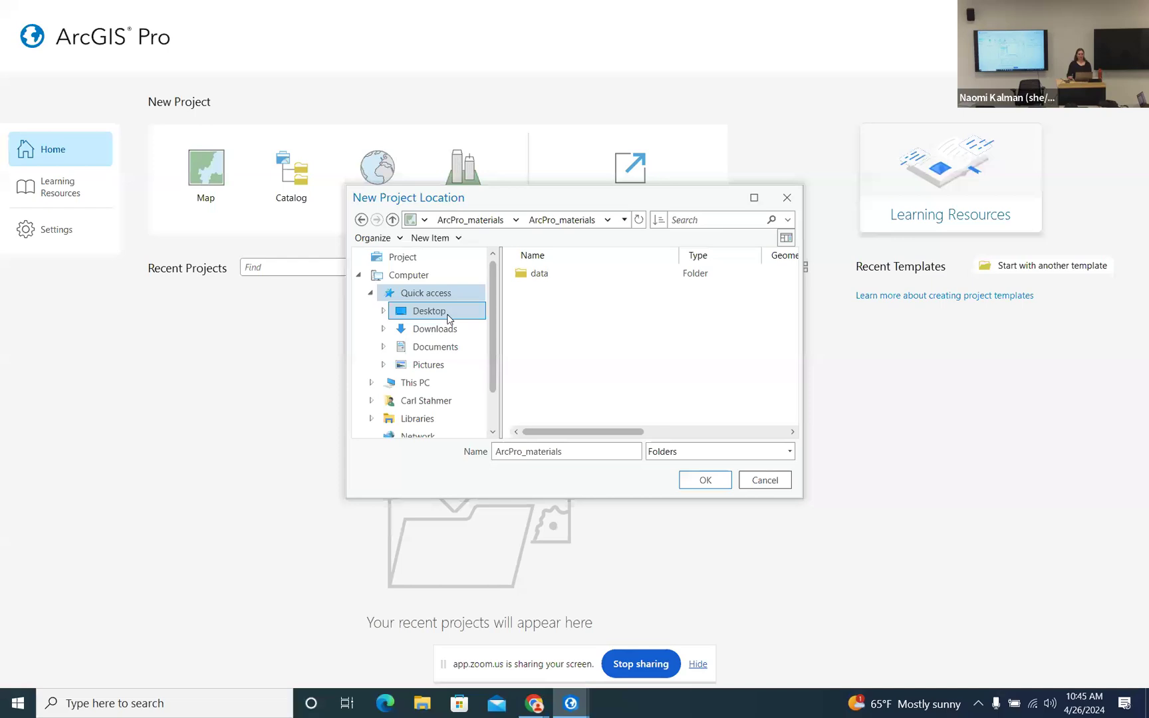
{"action": "left_click", "coordinate": [434, 294]}
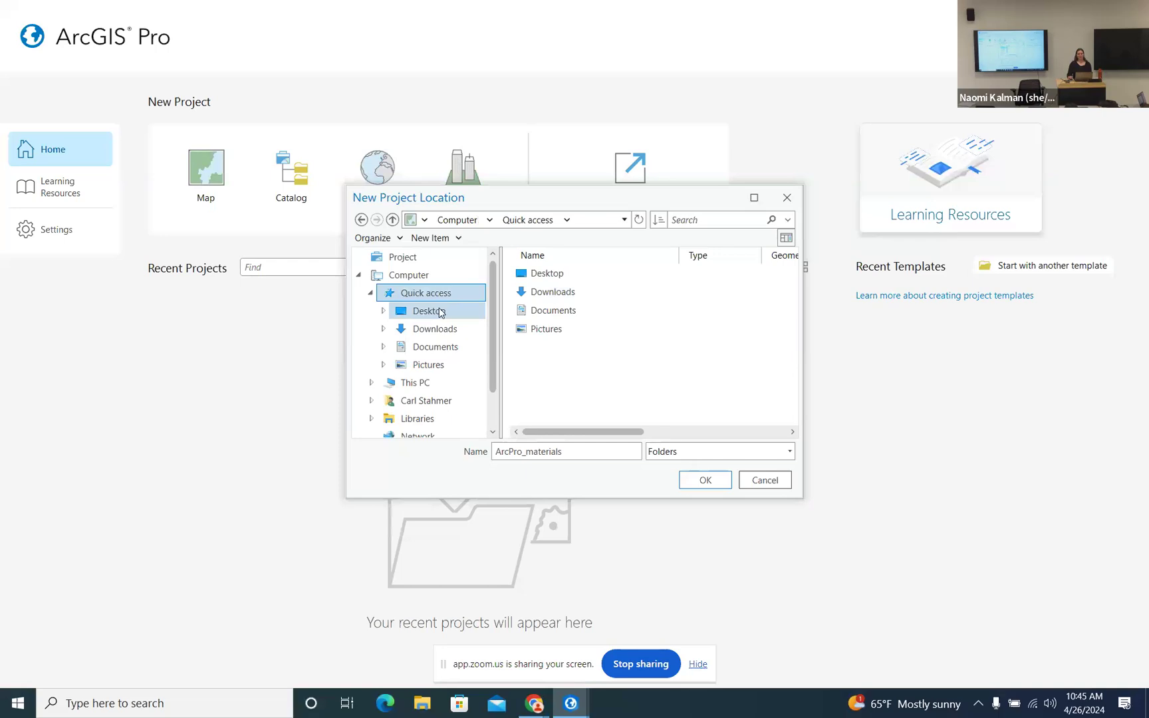
{"action": "left_click", "coordinate": [443, 313]}
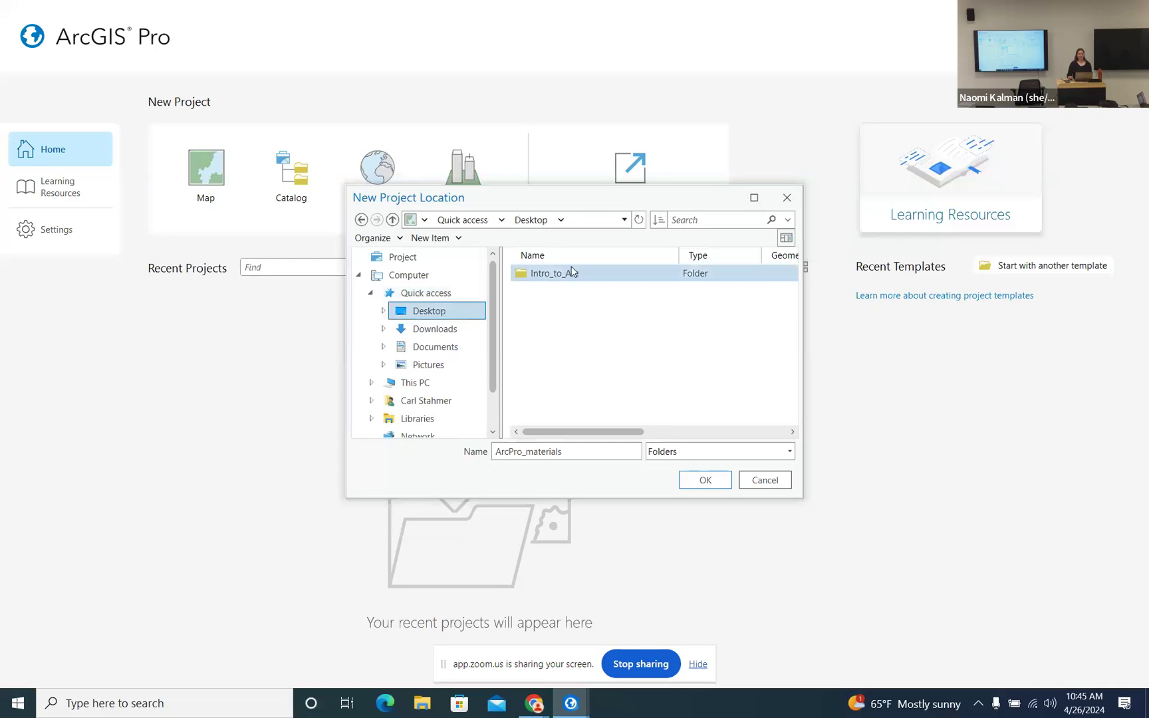
{"action": "left_click", "coordinate": [557, 274]}
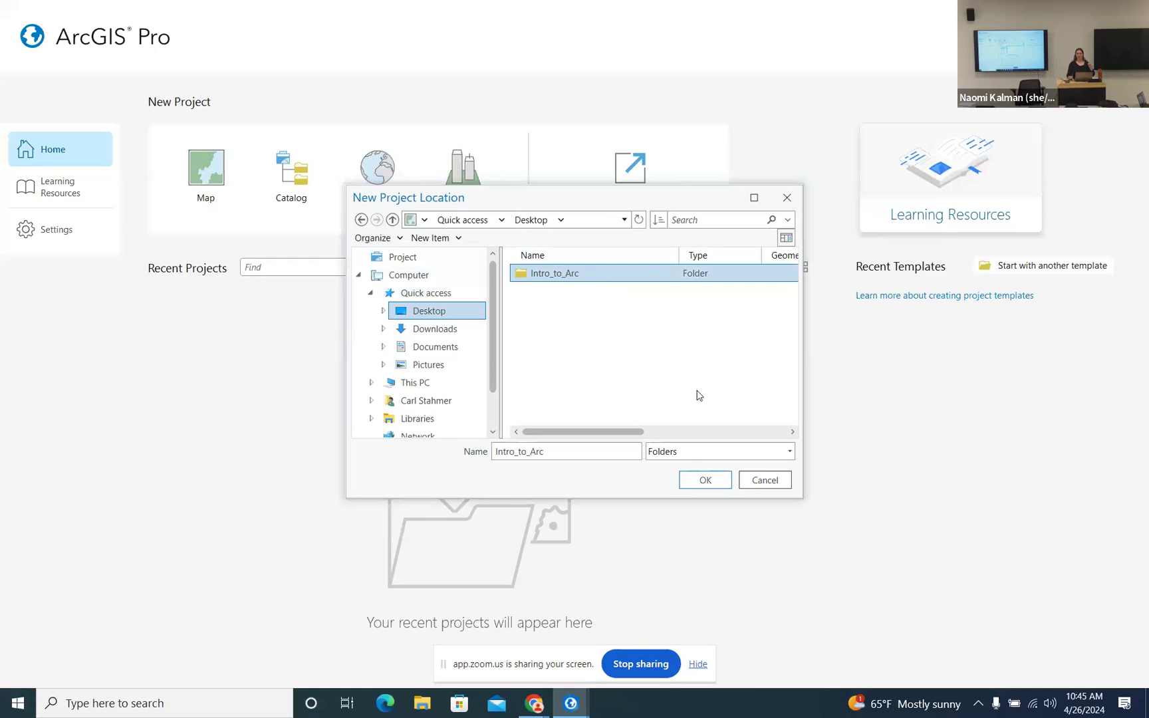
{"action": "left_click", "coordinate": [705, 482]}
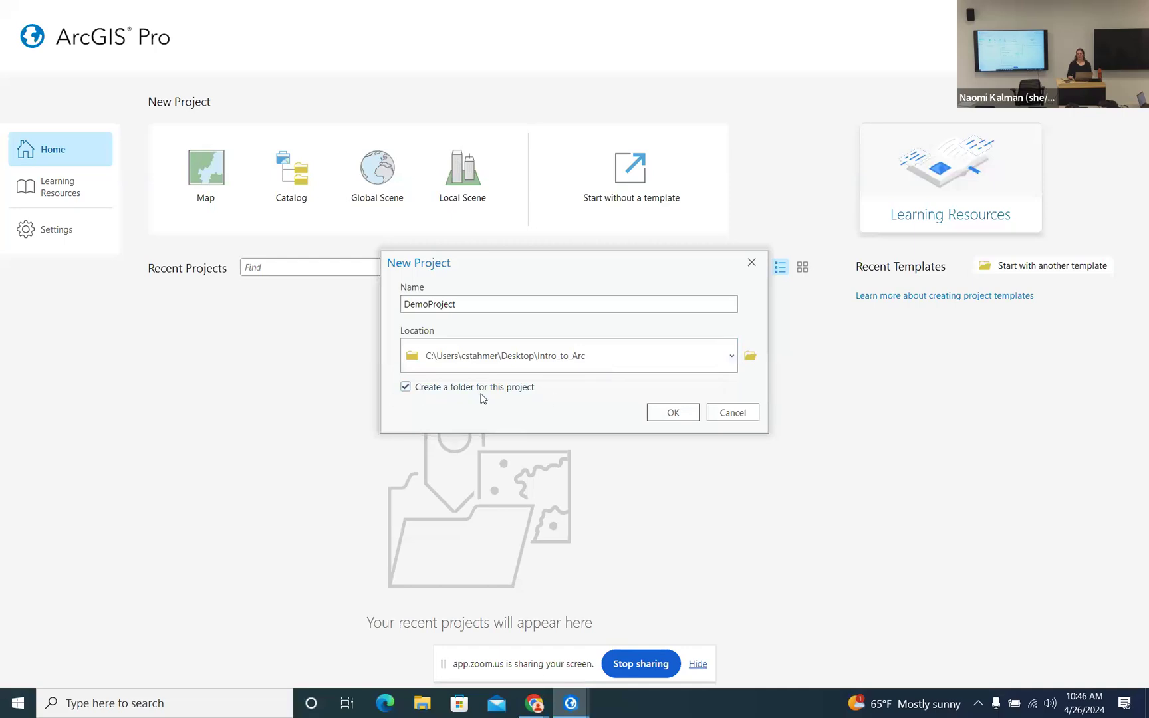
- Create DemoProject, which opens a North America map with topographic and hillshade basemaps
{"action": "left_click", "coordinate": [673, 413]}
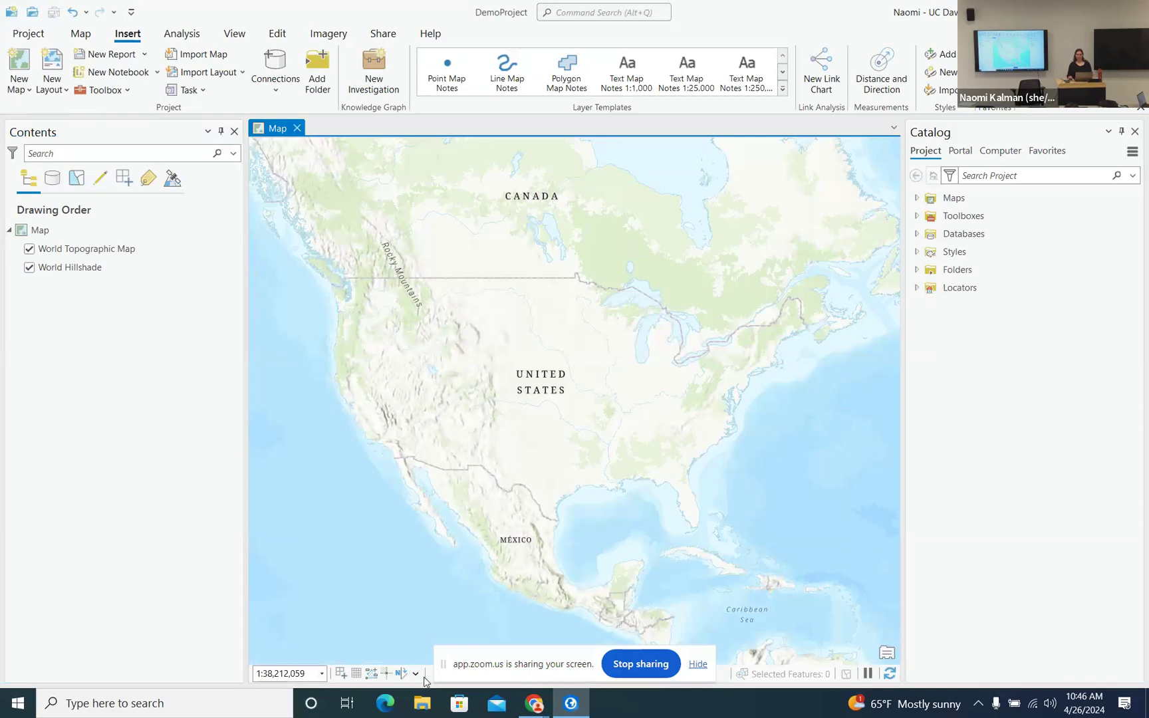
- In File Explorer, browse Desktop > Intro_to_Arc > DemoProject to view its .gdb, .aprx and .atbx files
{"action": "left_click", "coordinate": [429, 707]}
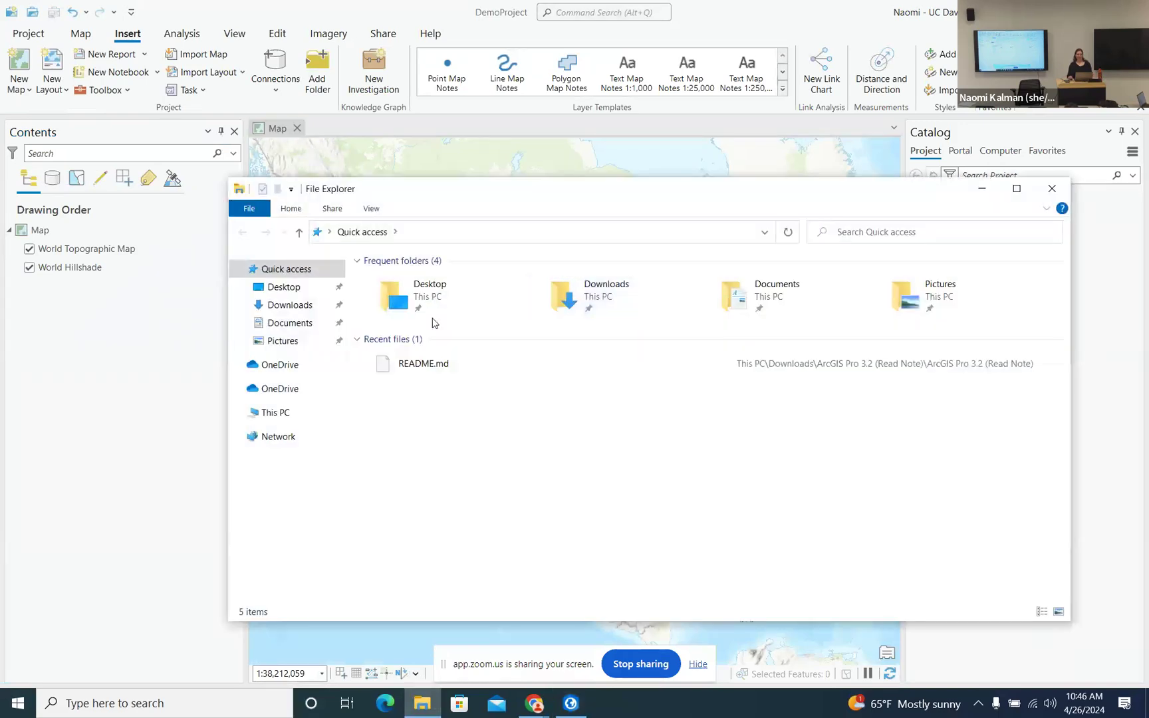
{"action": "left_click", "coordinate": [441, 291]}
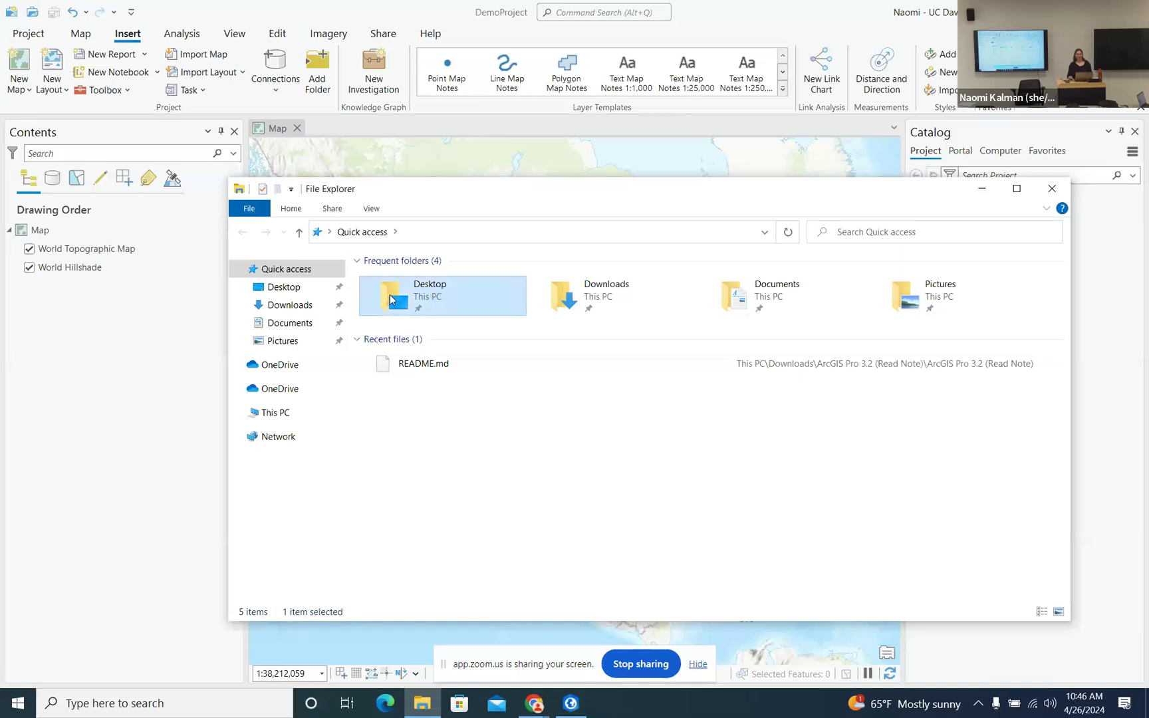
{"action": "double_click", "coordinate": [391, 299]}
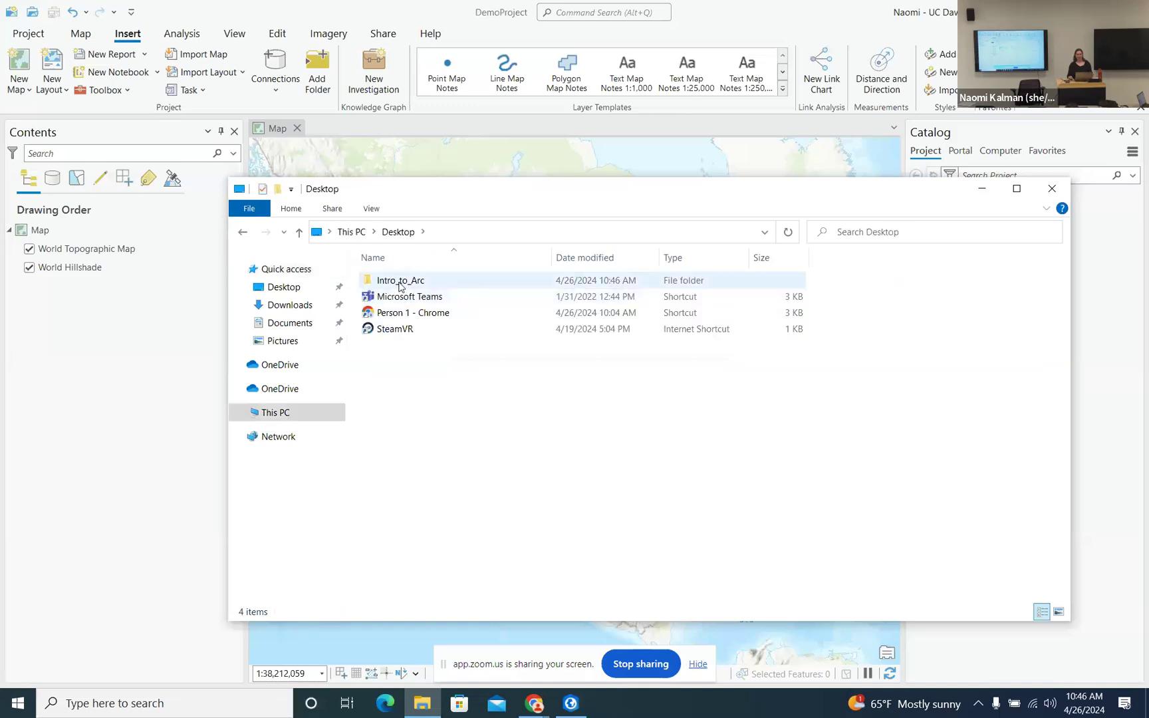
{"action": "double_click", "coordinate": [401, 283]}
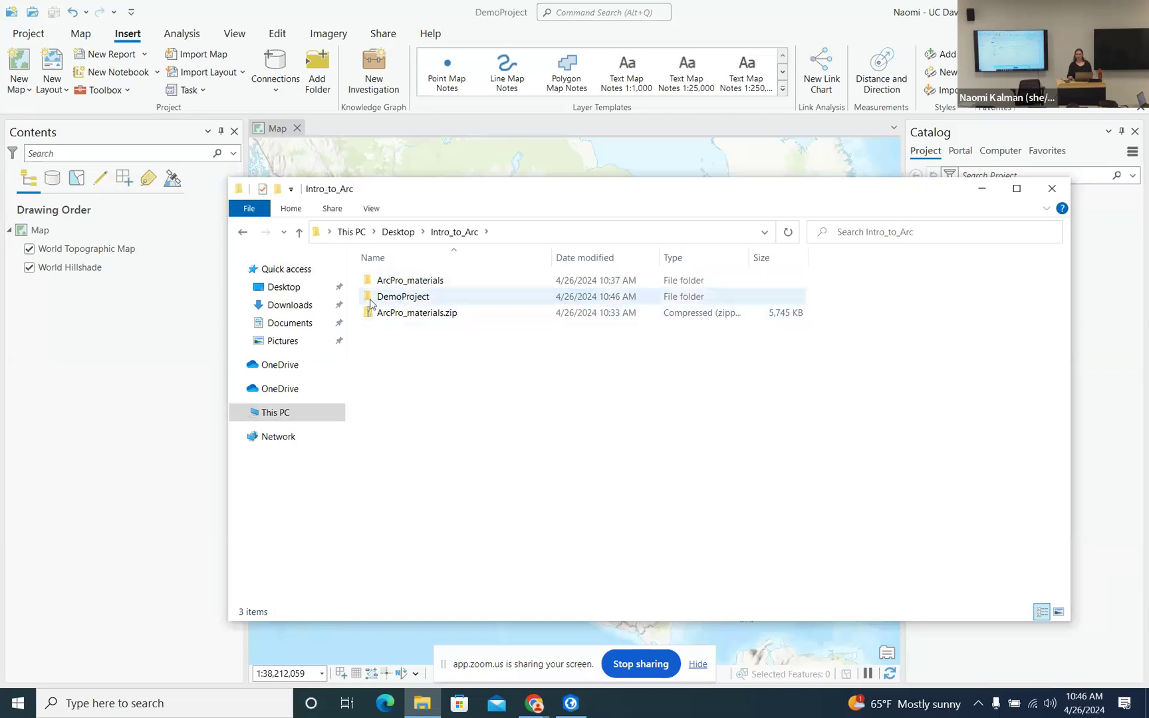
{"action": "double_click", "coordinate": [401, 298]}
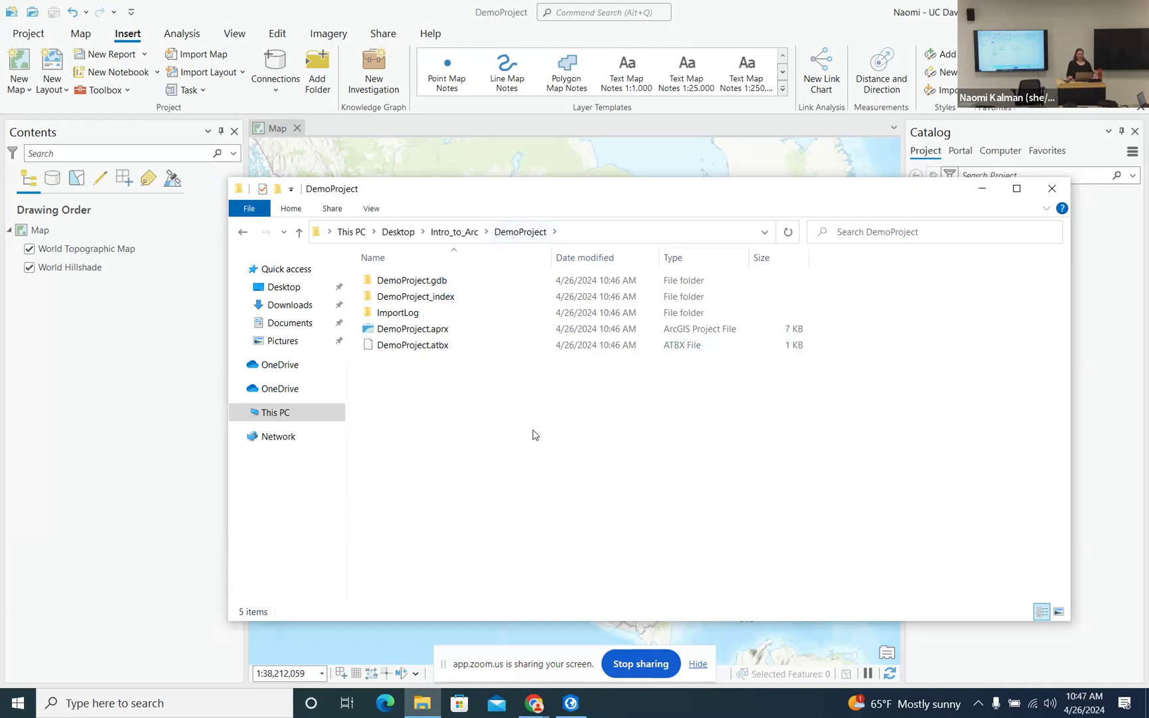
- Return to ArcGIS Pro and expand Folders and the DemoProject connection in the Catalog pane
{"action": "left_click", "coordinate": [982, 193]}
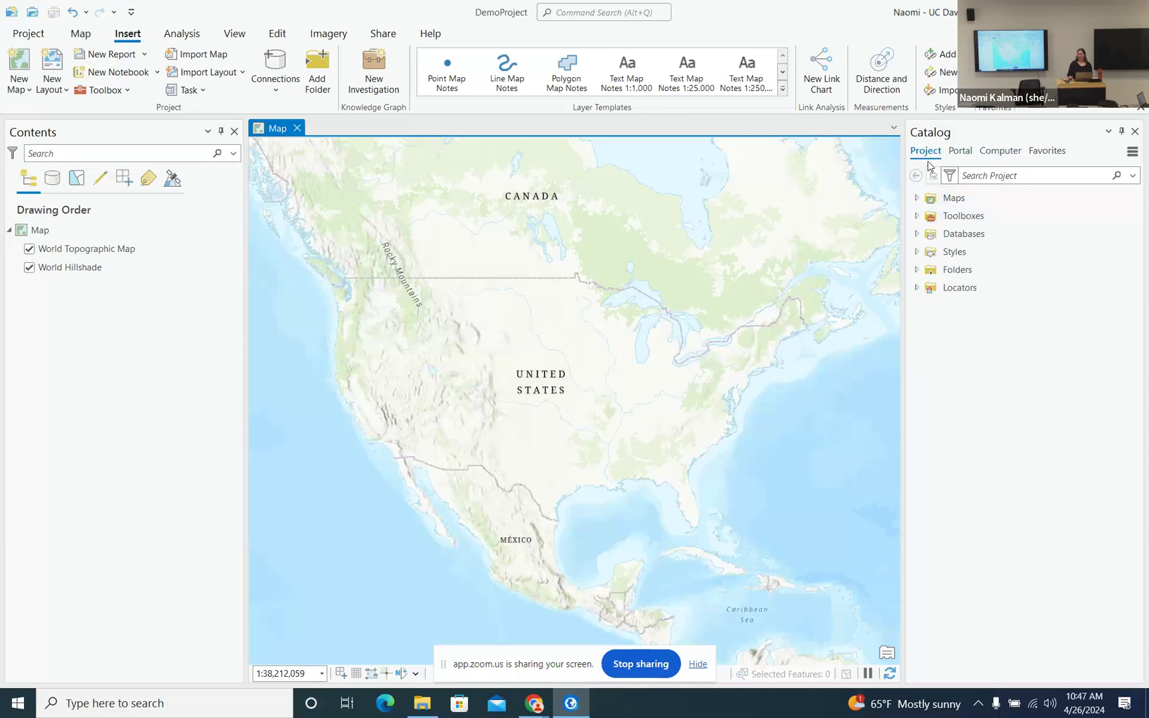
{"action": "left_click", "coordinate": [916, 271]}
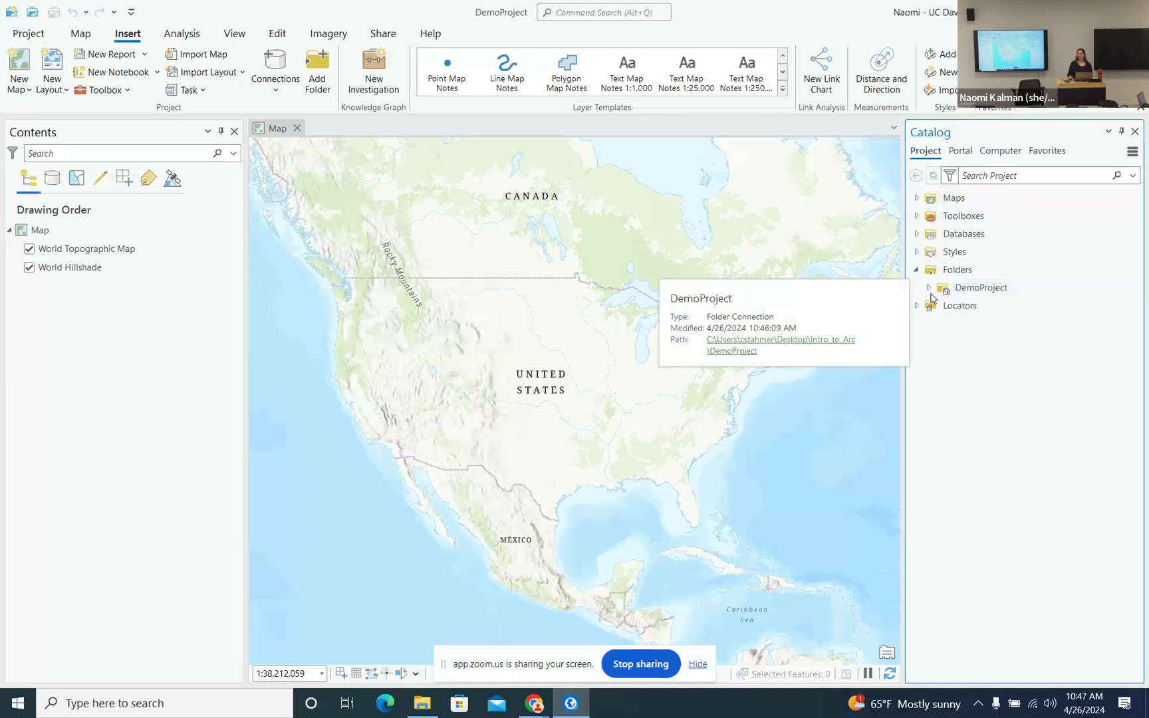
{"action": "left_click", "coordinate": [929, 289]}
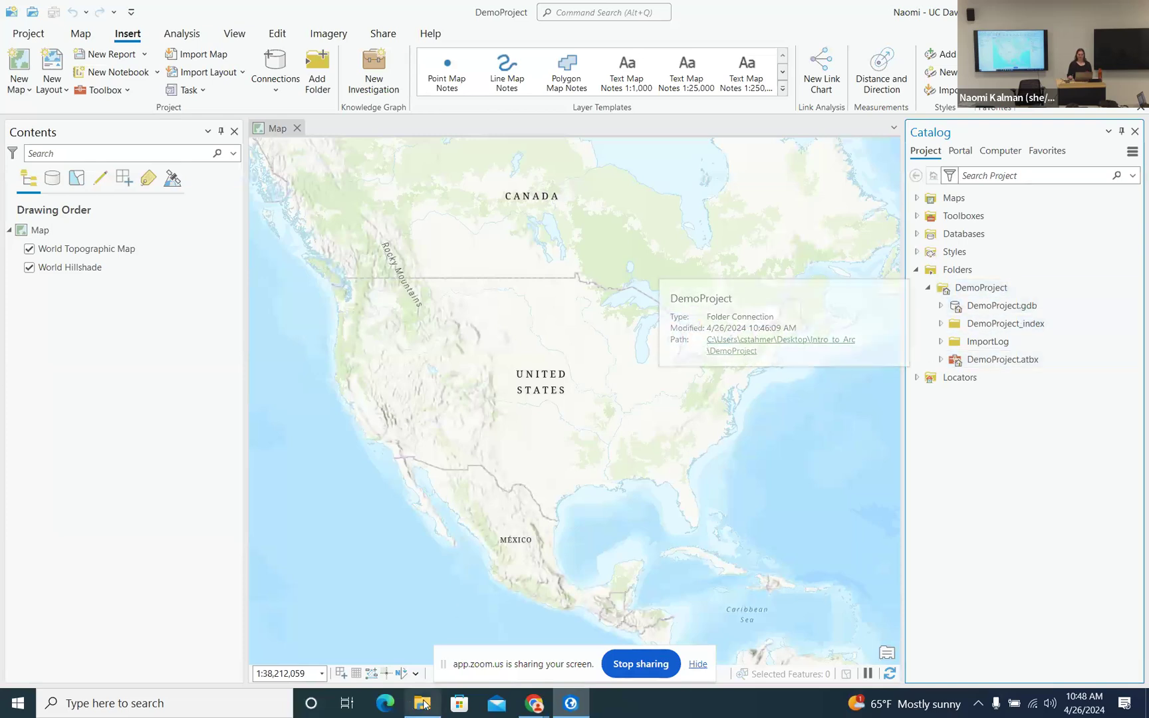
- Copy the data folder from Intro_to_Arc\ArcPro_materials\ArcPro_materials
{"action": "left_click", "coordinate": [460, 703]}
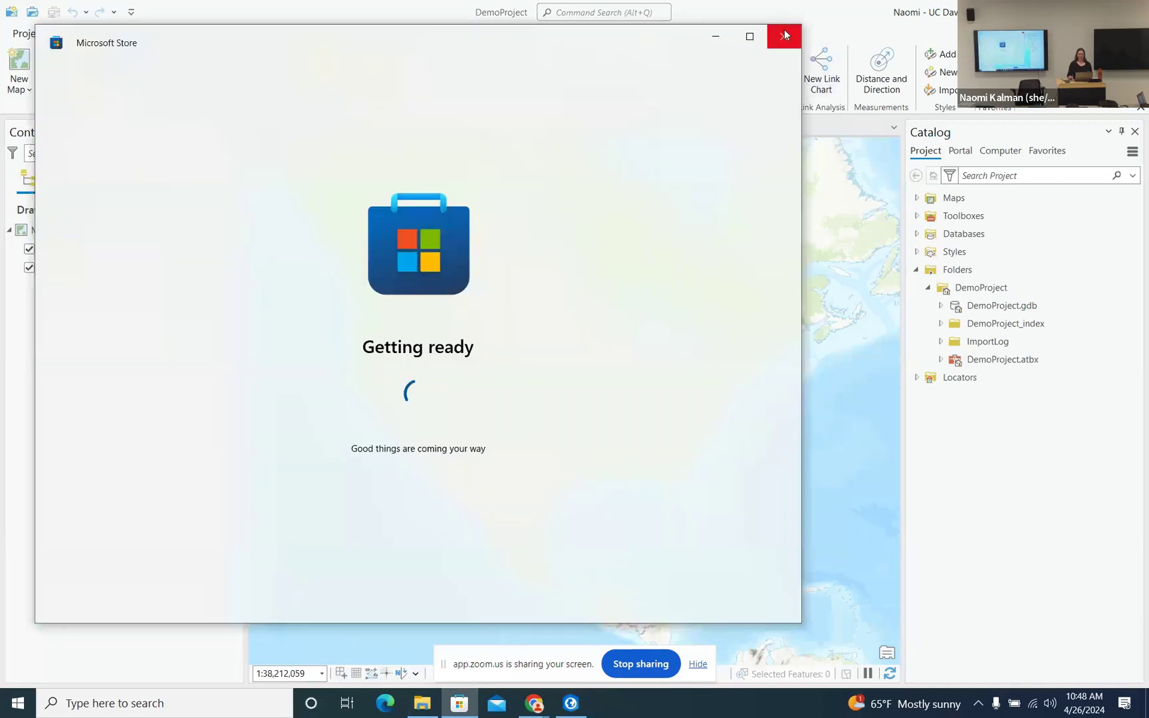
{"action": "left_click", "coordinate": [784, 36]}
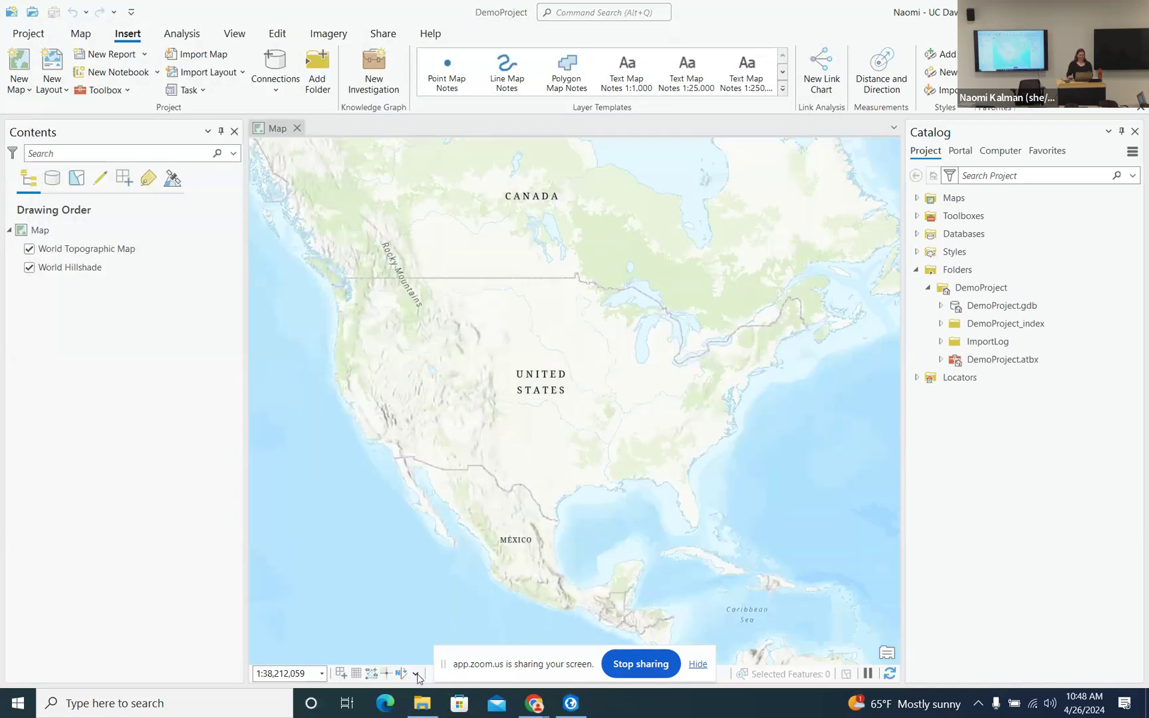
{"action": "left_click", "coordinate": [422, 704]}
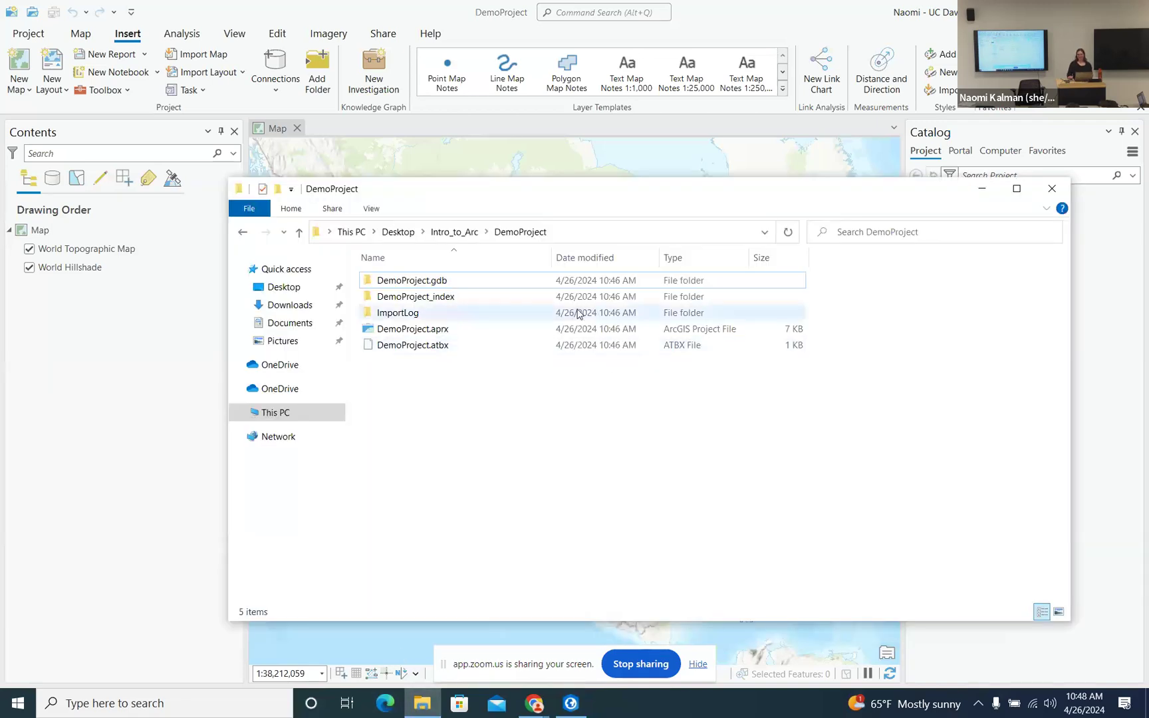
{"action": "left_click", "coordinate": [455, 232]}
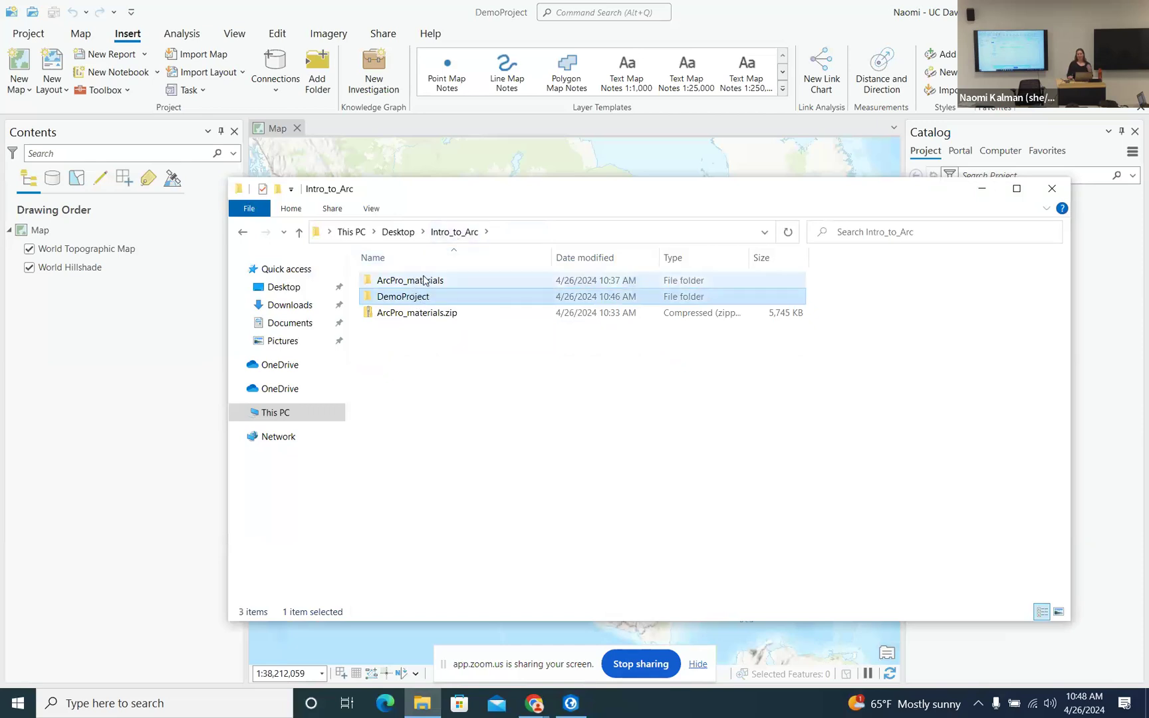
{"action": "left_click", "coordinate": [423, 288]}
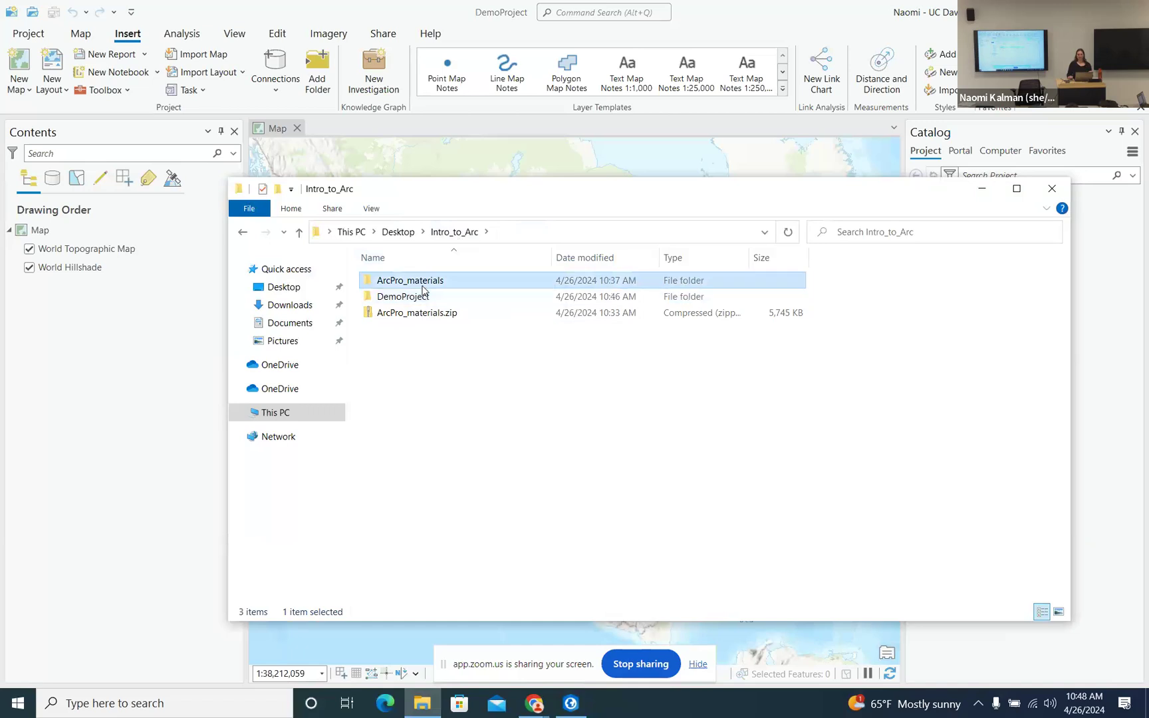
{"action": "double_click", "coordinate": [370, 284]}
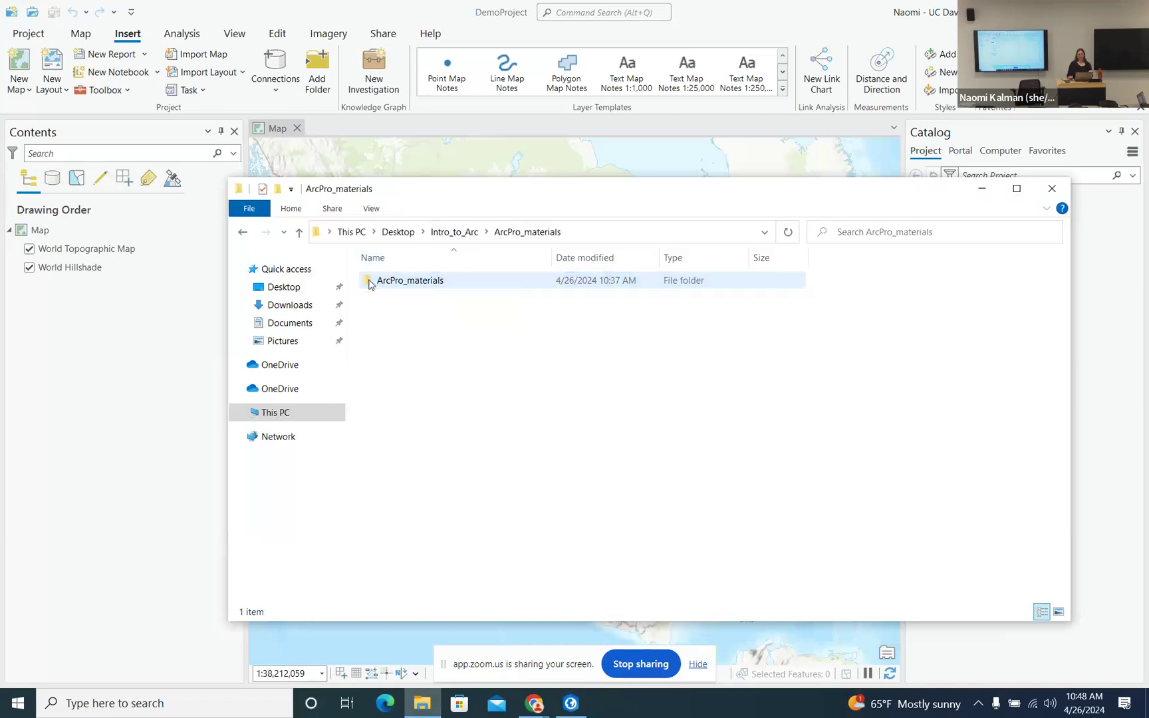
{"action": "double_click", "coordinate": [369, 285]}
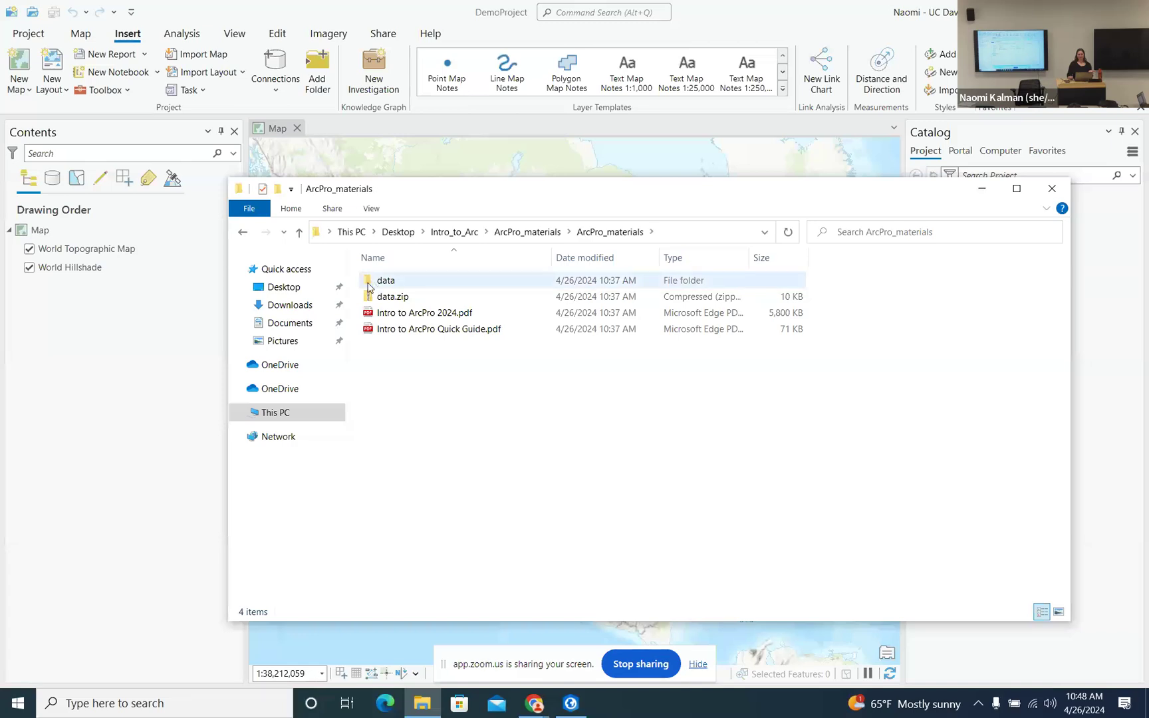
{"action": "left_click", "coordinate": [370, 286]}
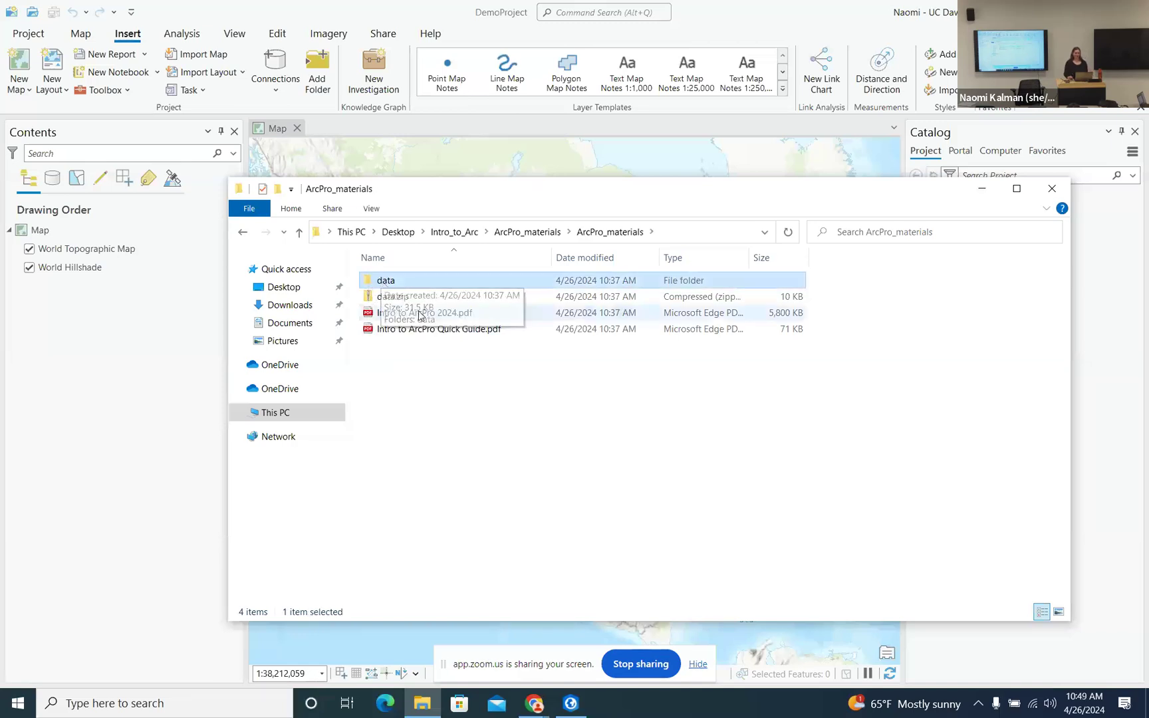
{"action": "right_click", "coordinate": [392, 287]}
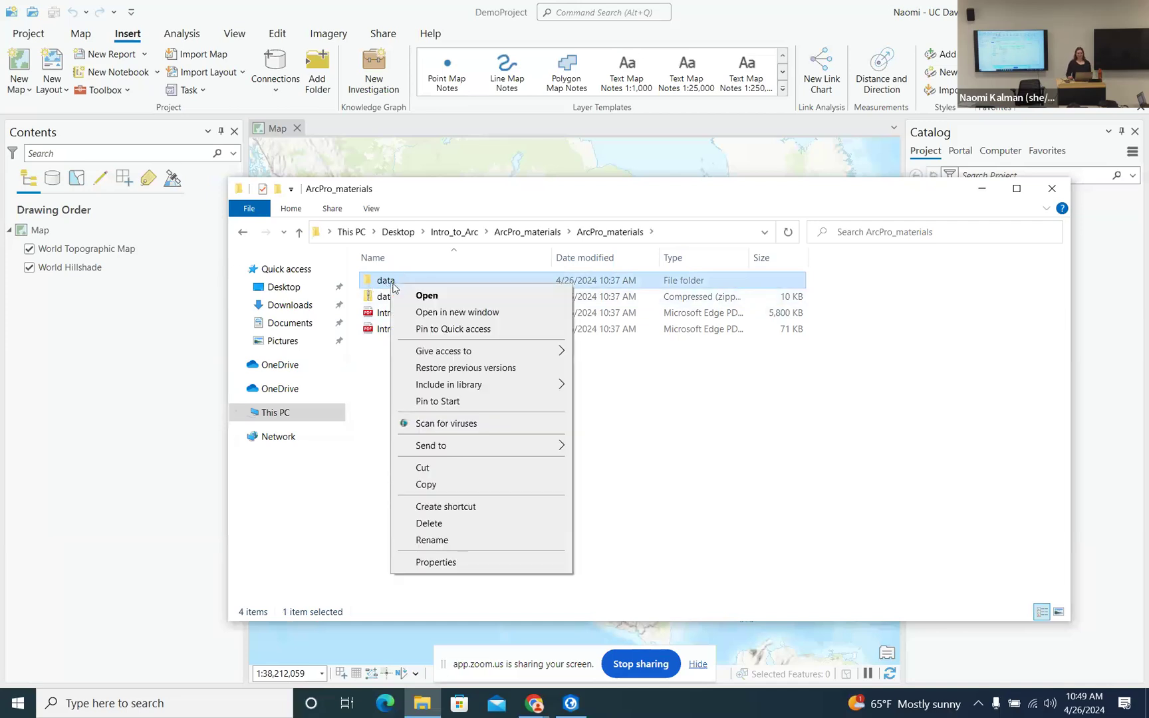
{"action": "left_click", "coordinate": [444, 487]}
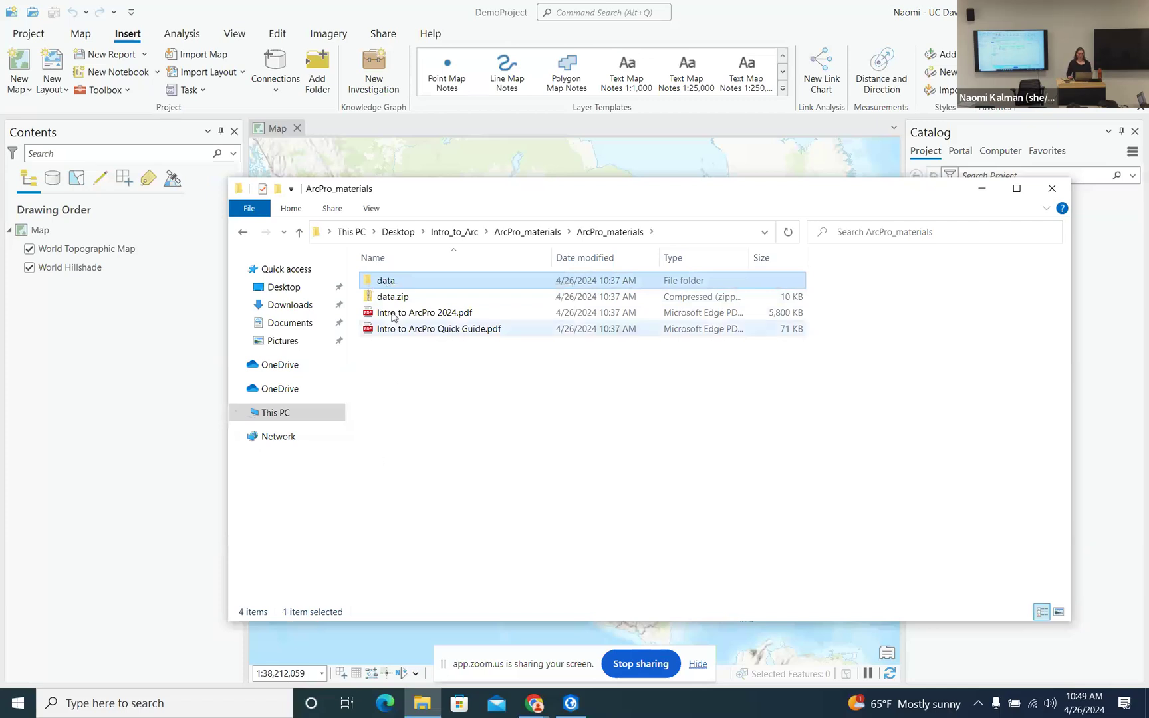
- Paste the copied data folder into Intro_to_Arc\DemoProject
{"action": "left_click", "coordinate": [455, 232]}
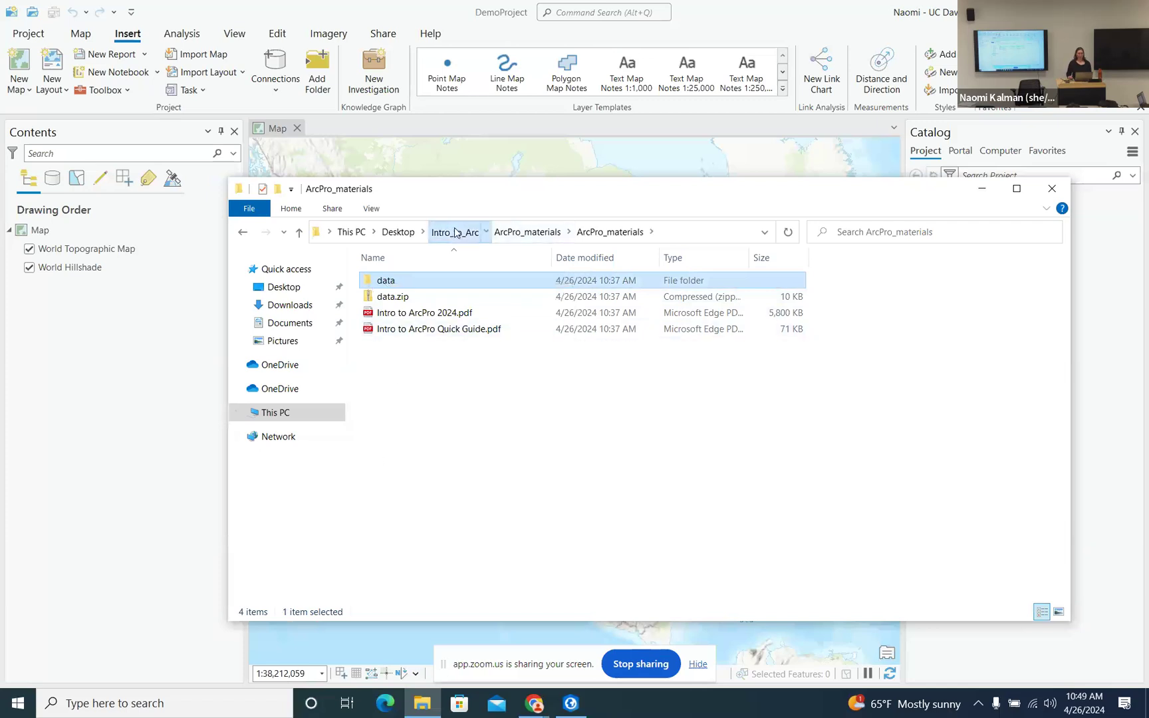
{"action": "double_click", "coordinate": [401, 297]}
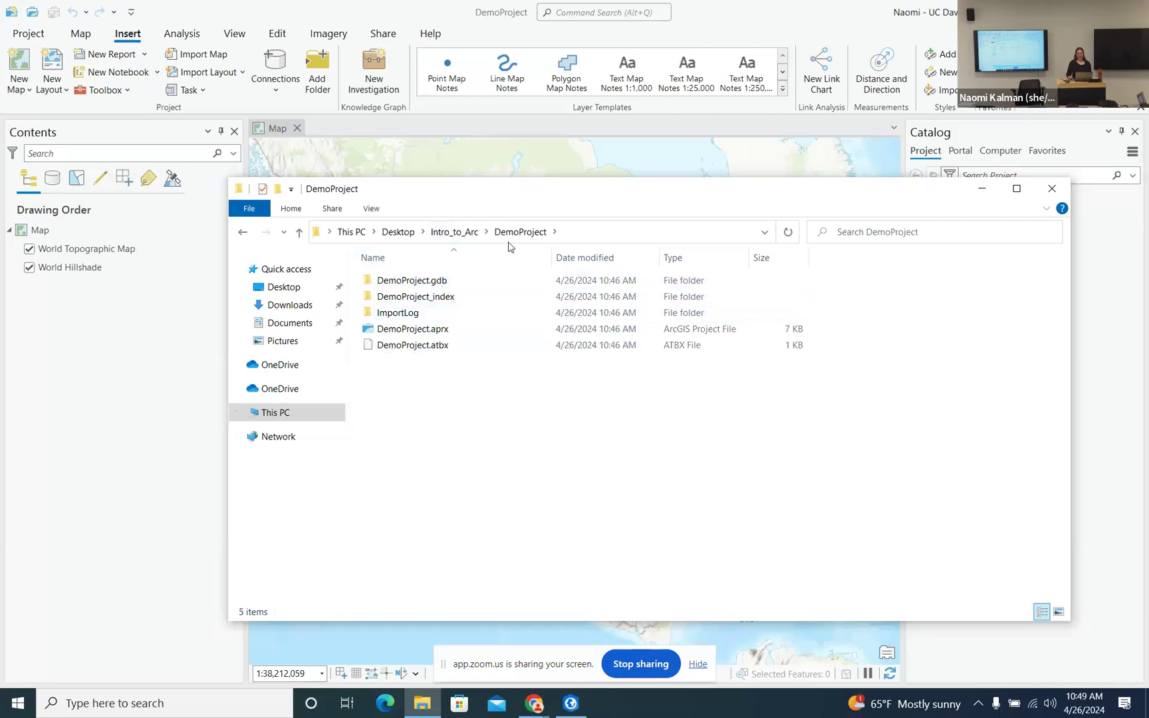
{"action": "right_click", "coordinate": [401, 374]}
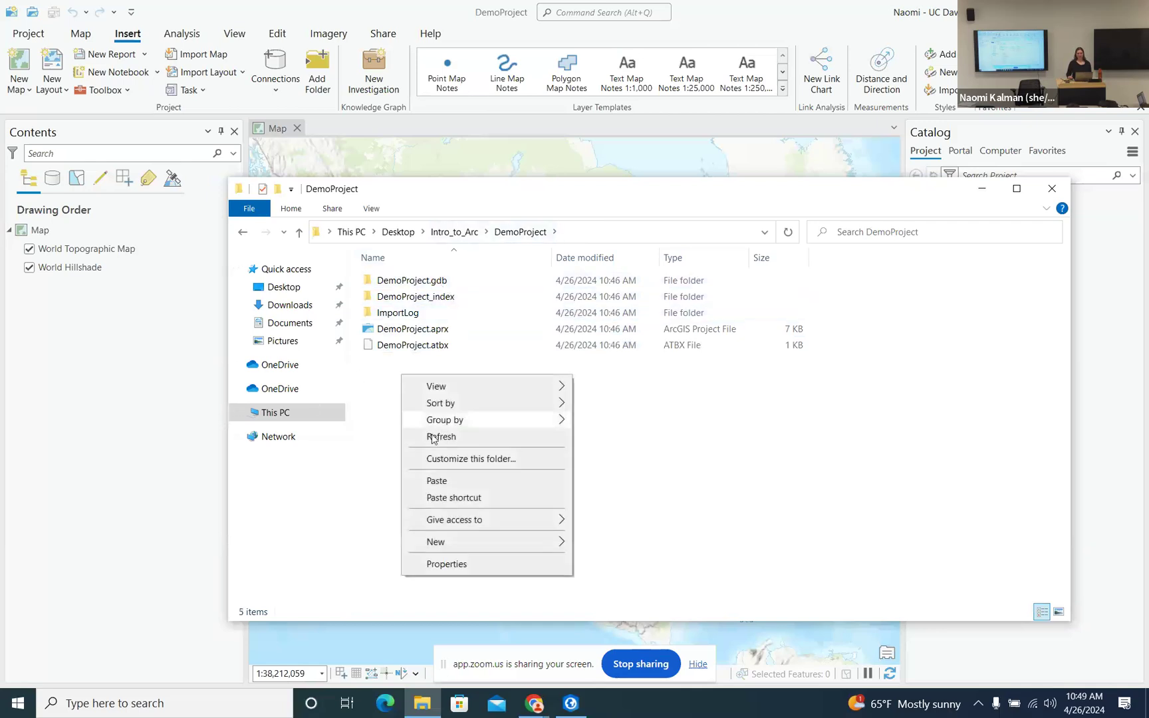
{"action": "left_click", "coordinate": [438, 481]}
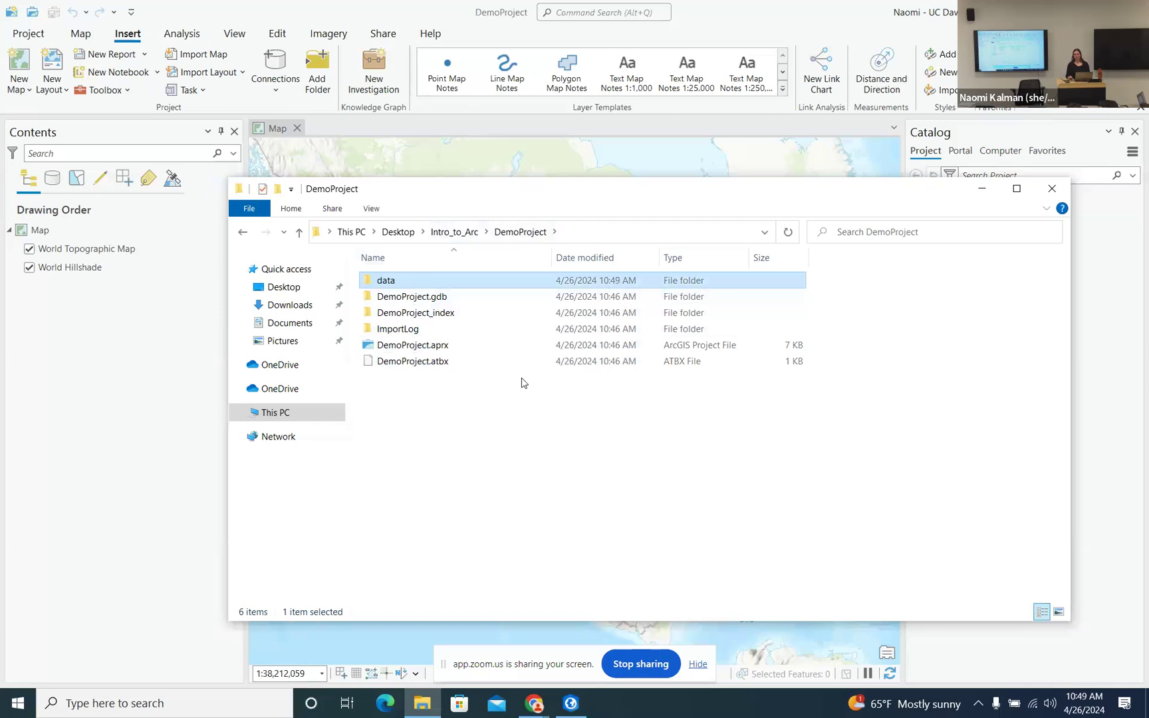
- Back in ArcGIS Pro, refresh the project's Folders entry in the Catalog pane
{"action": "left_click", "coordinate": [983, 191]}
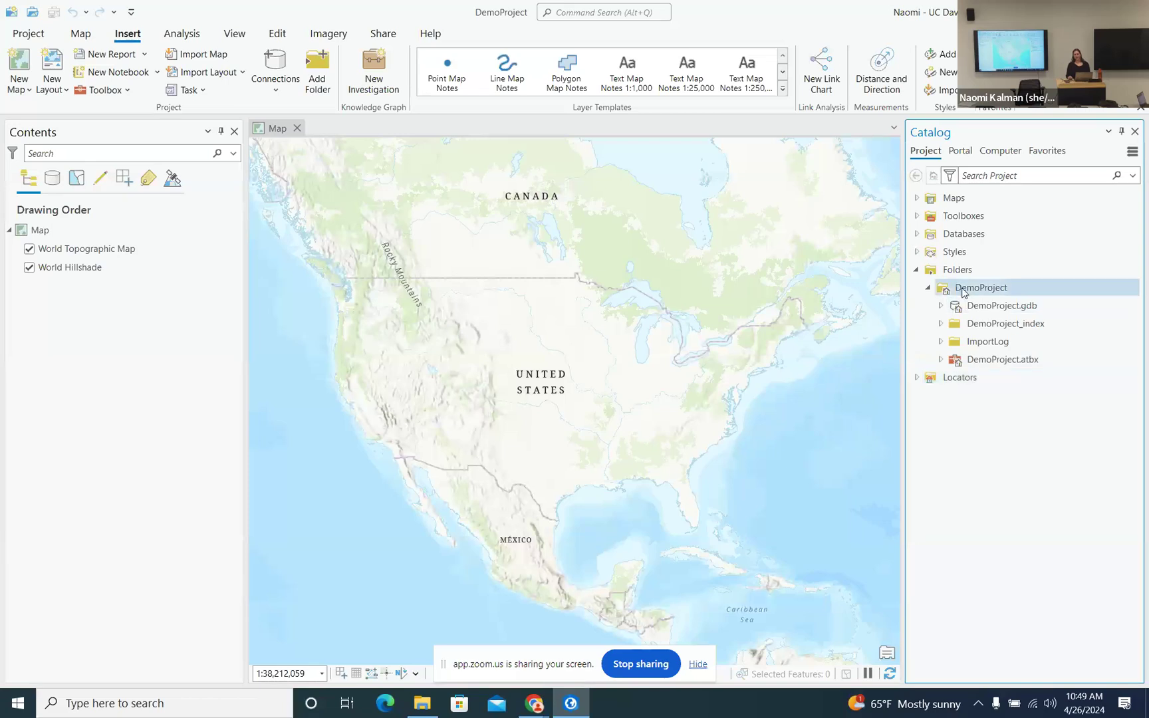
{"action": "mouse_move", "coordinate": [987, 296]}
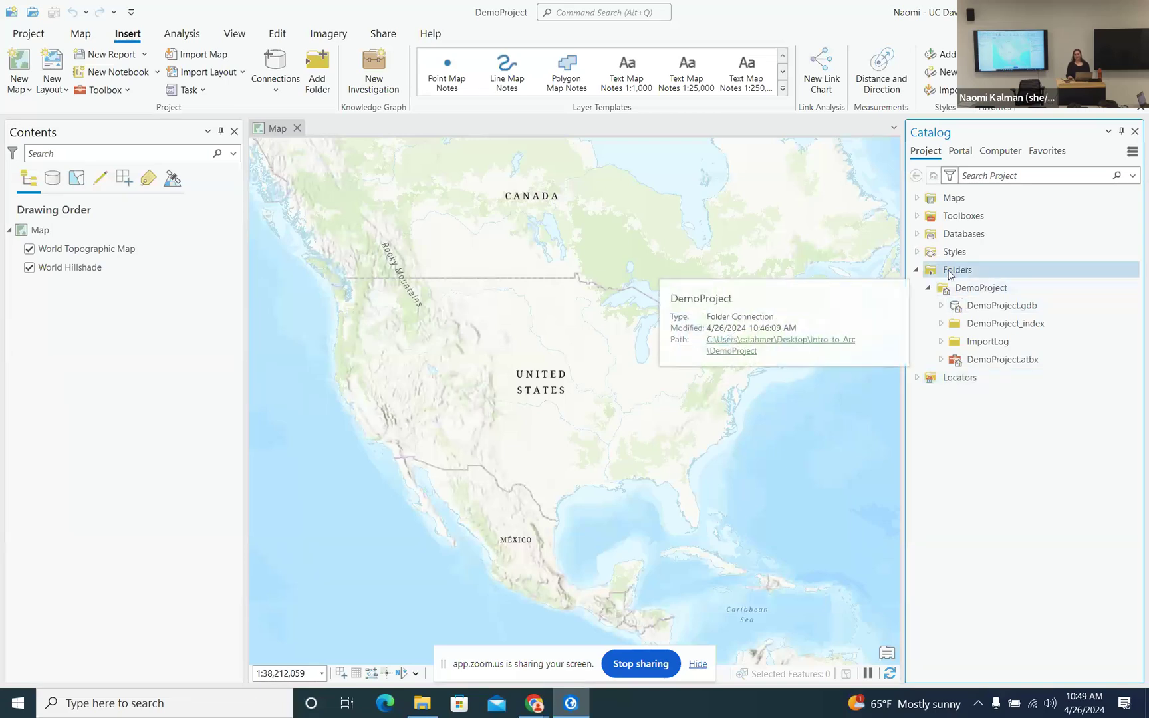
{"action": "left_click", "coordinate": [960, 272]}
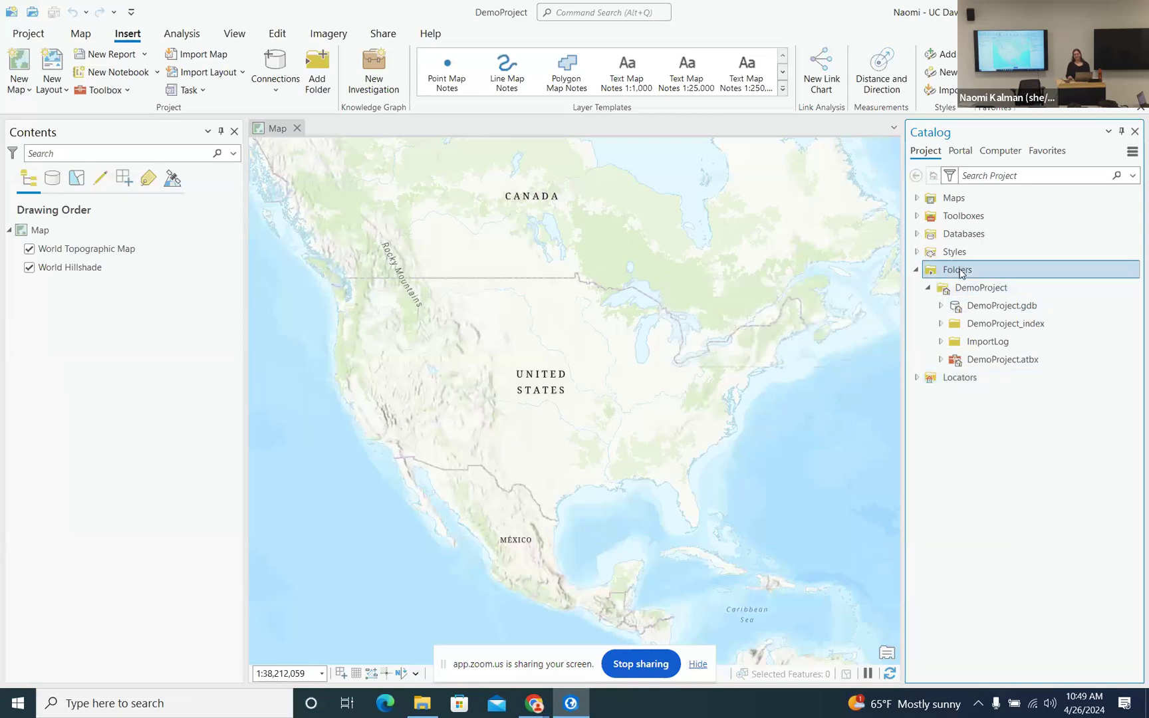
{"action": "right_click", "coordinate": [959, 277]}
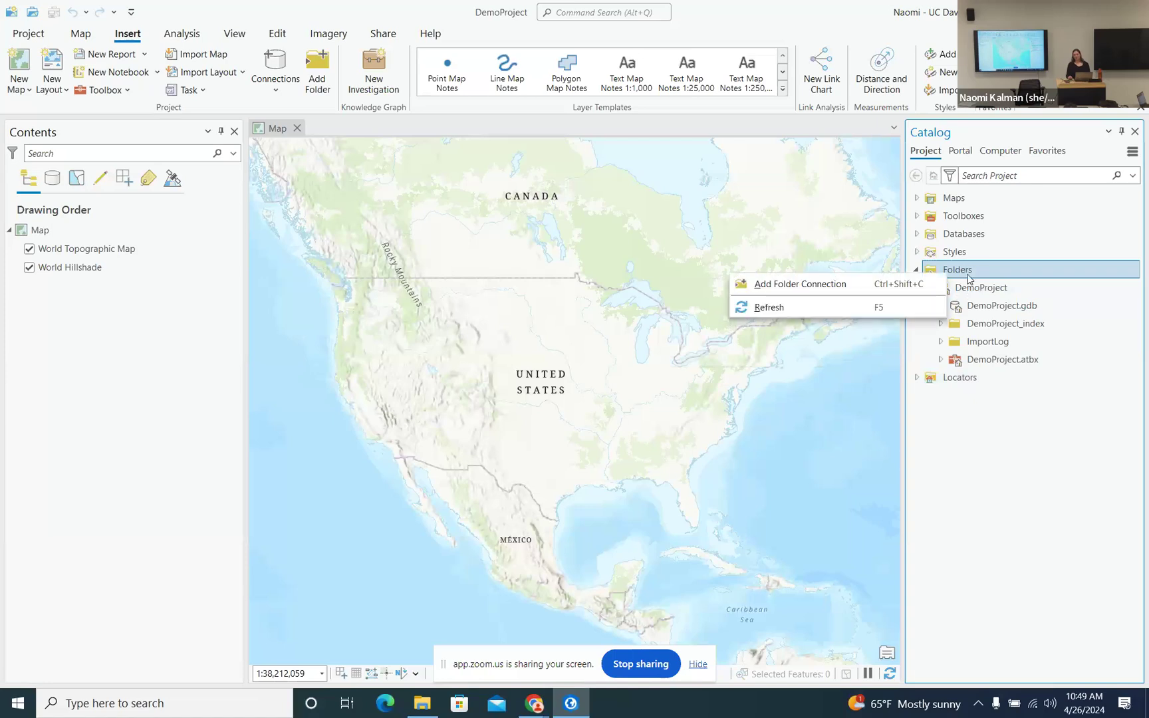
{"action": "left_click", "coordinate": [896, 312]}
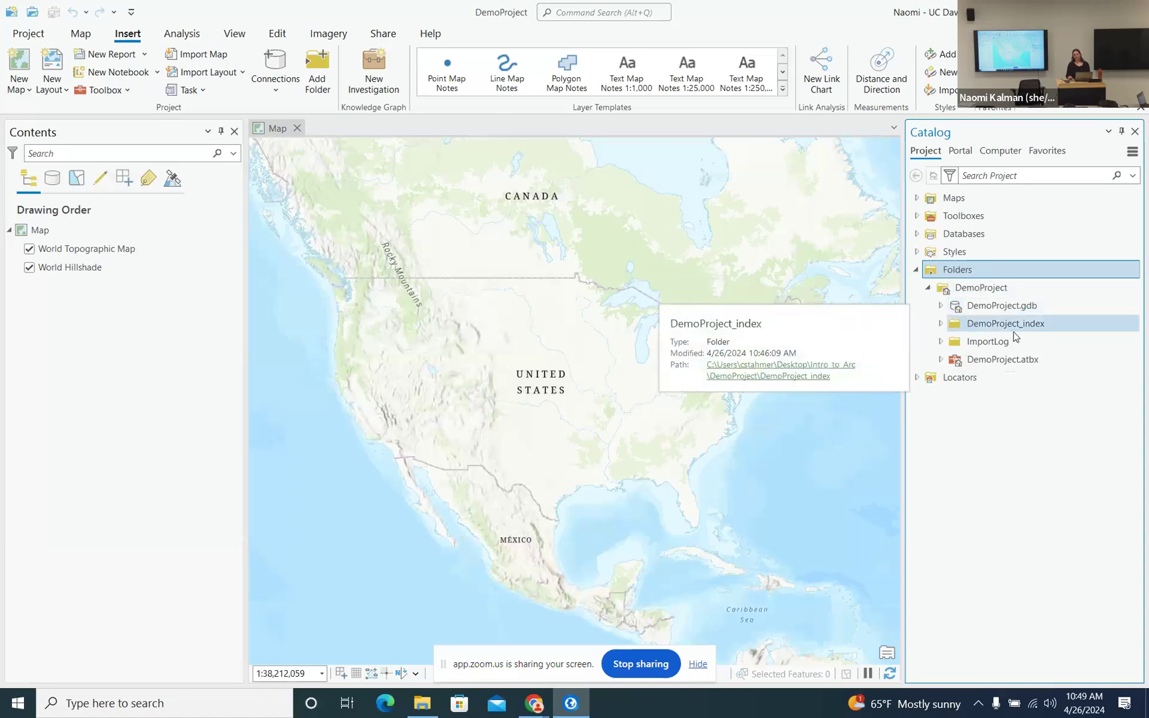
- Refresh the DemoProject folder connection so the new data folder is listed
{"action": "left_click", "coordinate": [987, 291]}
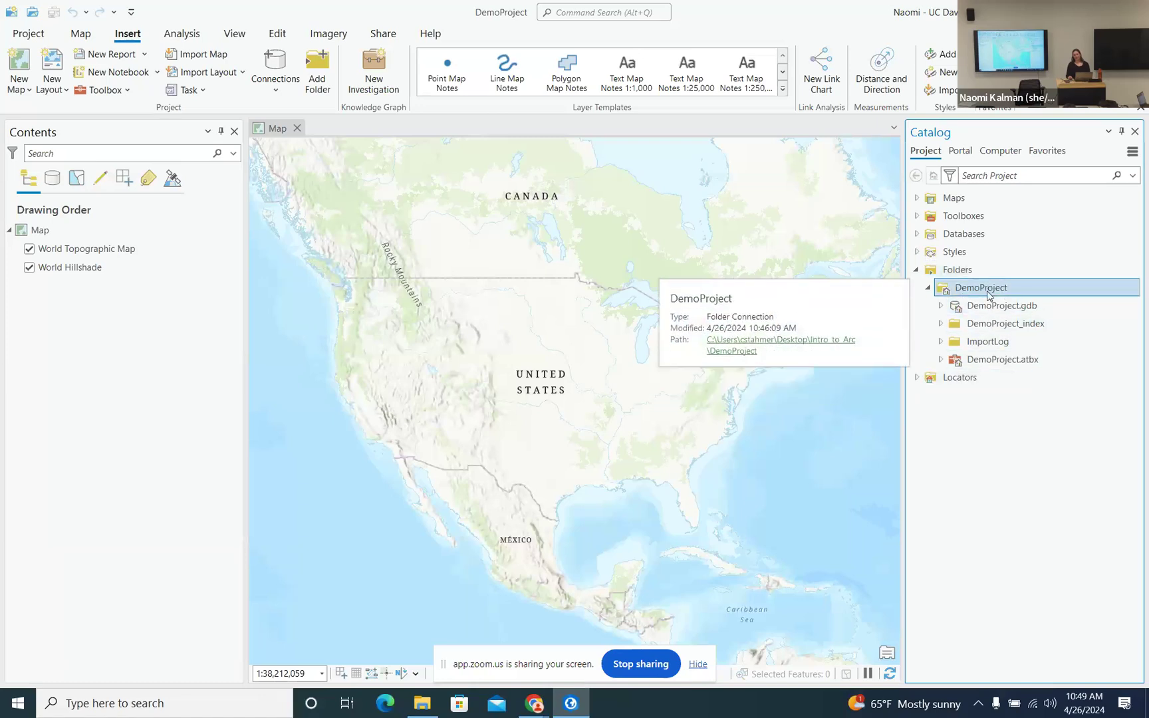
{"action": "right_click", "coordinate": [989, 293]}
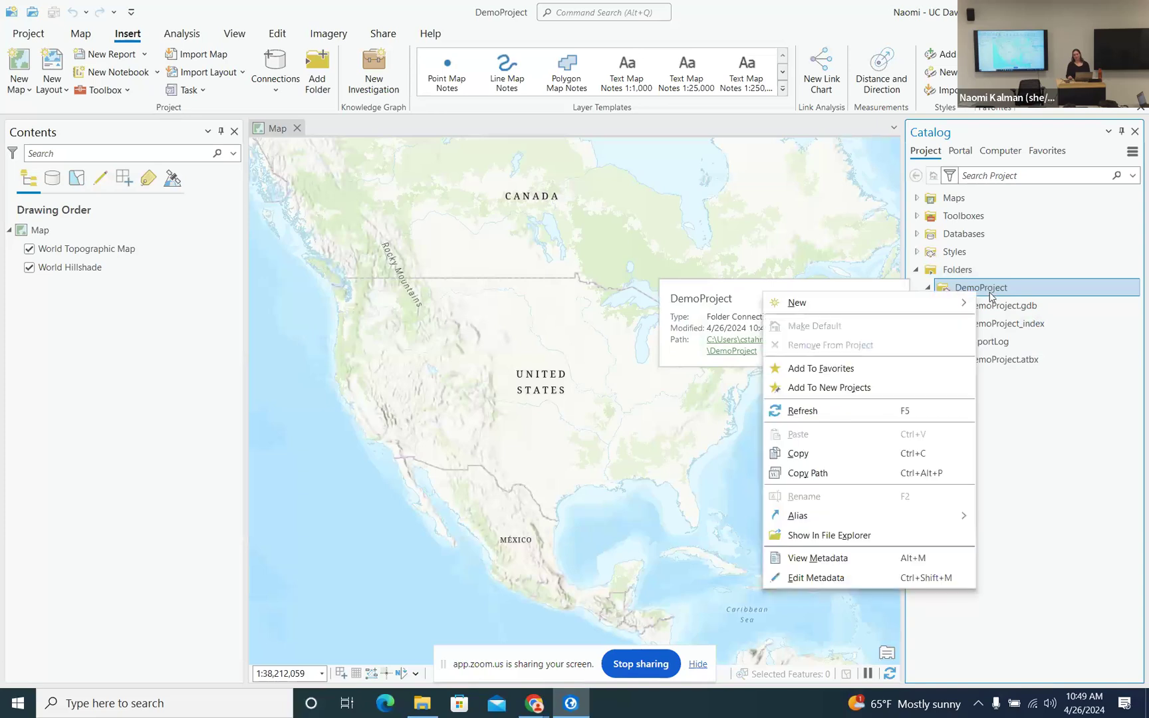
{"action": "left_click", "coordinate": [897, 415]}
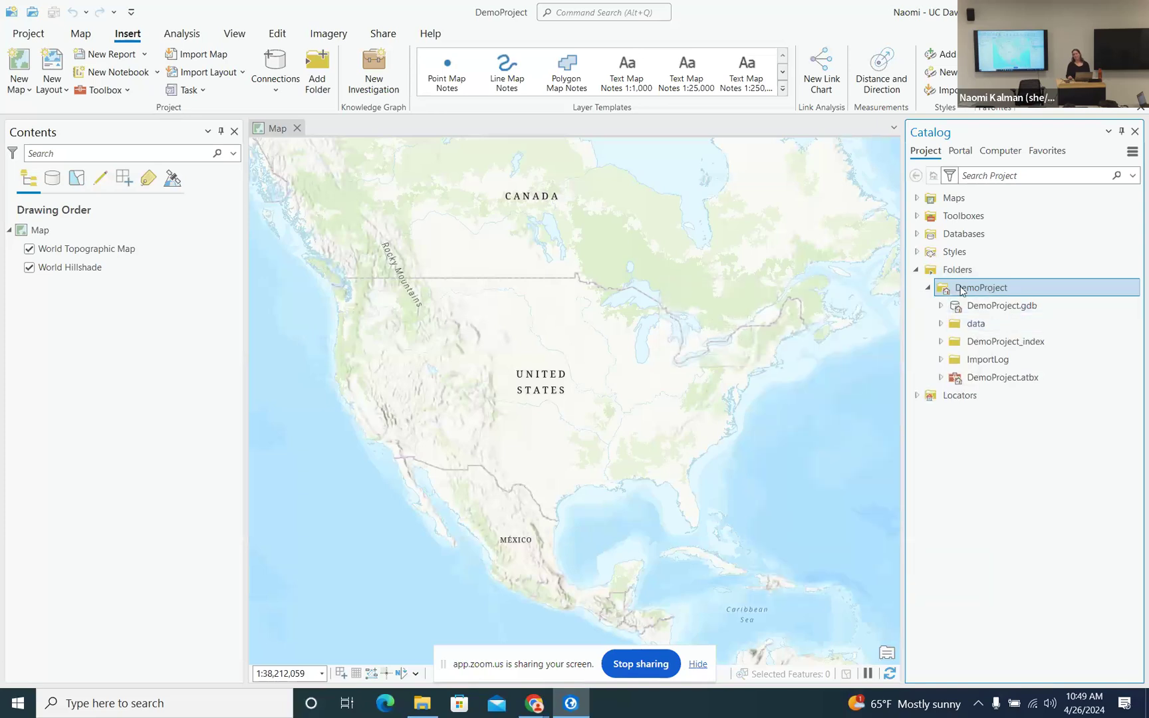
{"action": "mouse_move", "coordinate": [970, 293]}
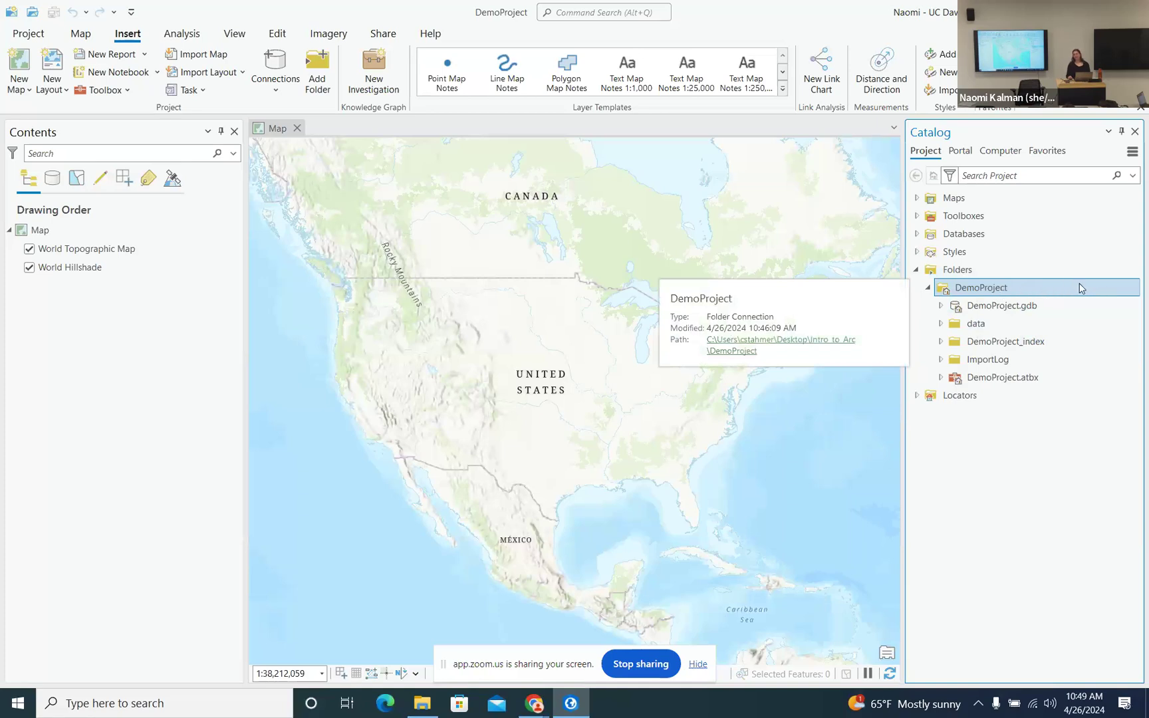
{"action": "mouse_move", "coordinate": [992, 327]}
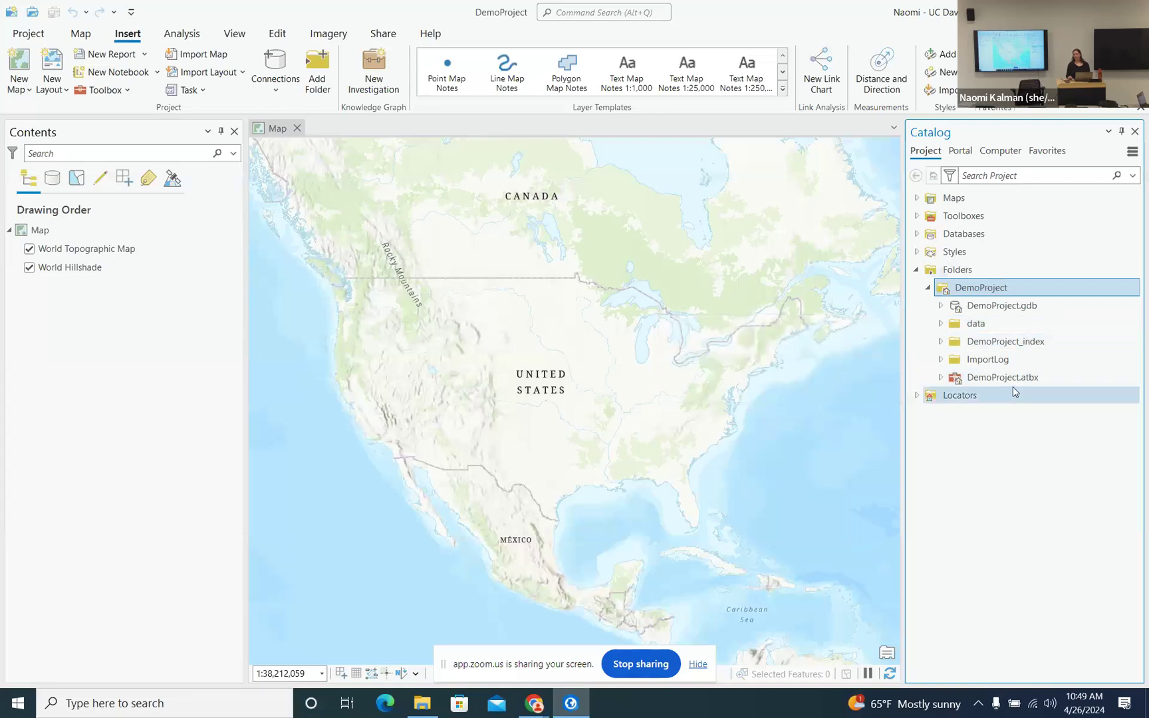
{"action": "mouse_move", "coordinate": [1007, 360]}
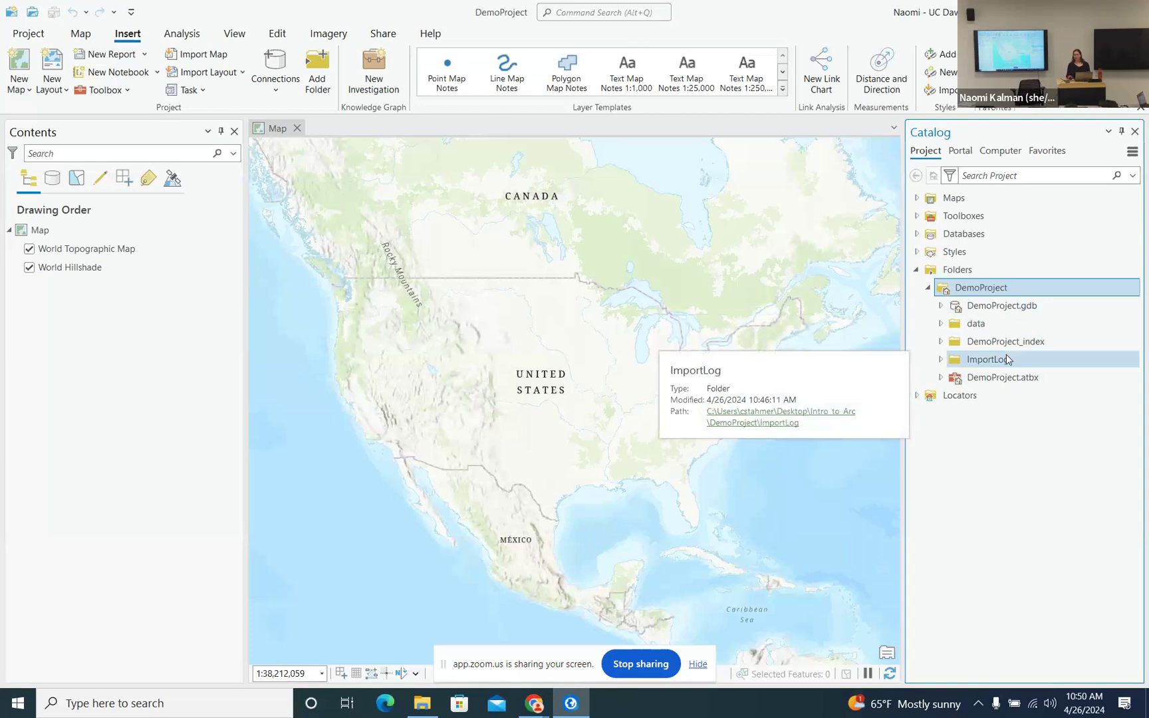
{"action": "left_click", "coordinate": [955, 271]}
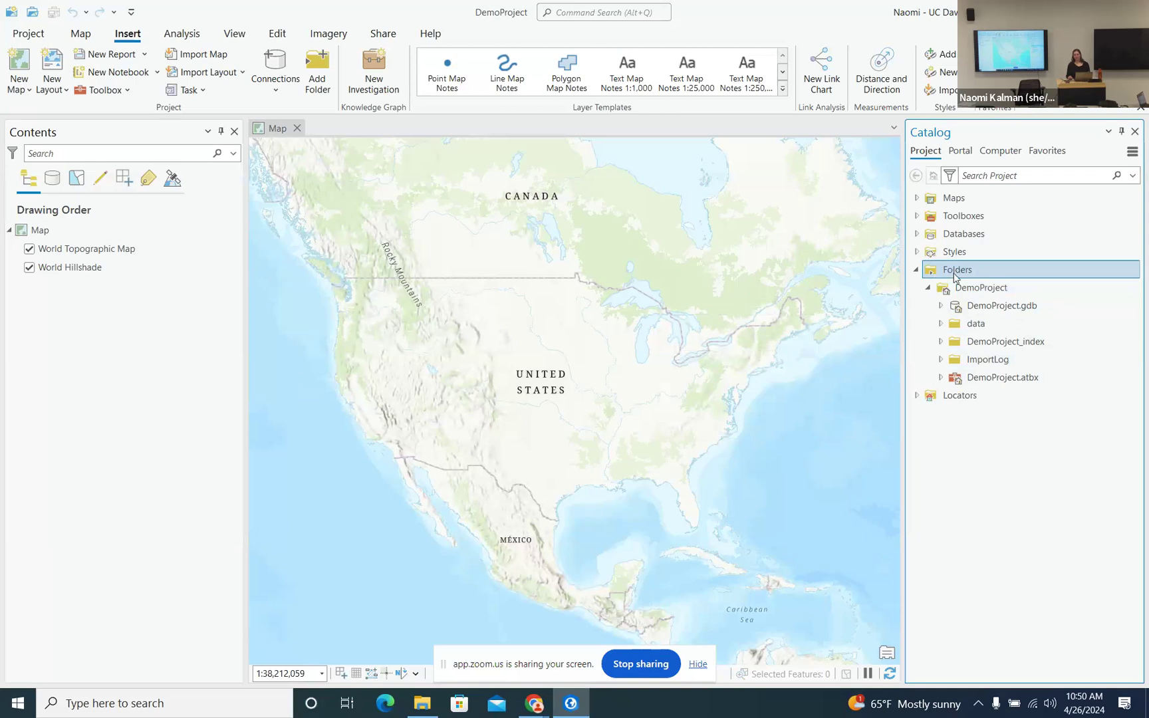
- Add a folder connection to Intro_to_Arc\ArcPro_materials\ArcPro_materials\data
{"action": "right_click", "coordinate": [962, 274]}
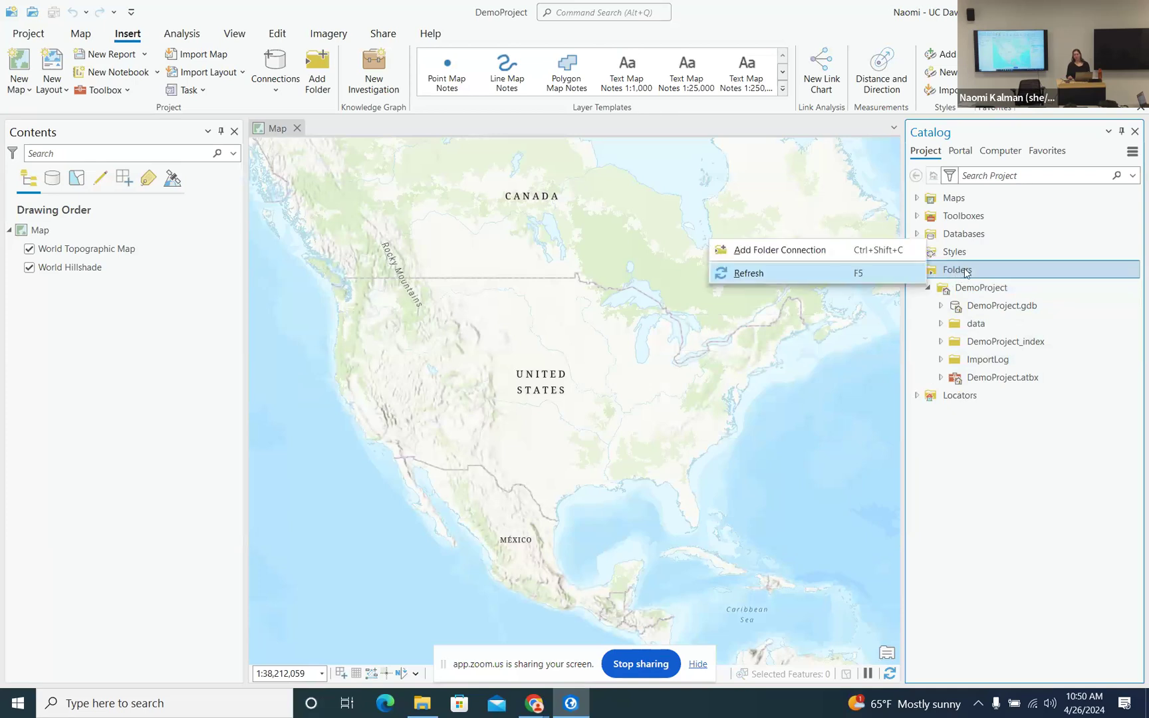
{"action": "left_click", "coordinate": [858, 251]}
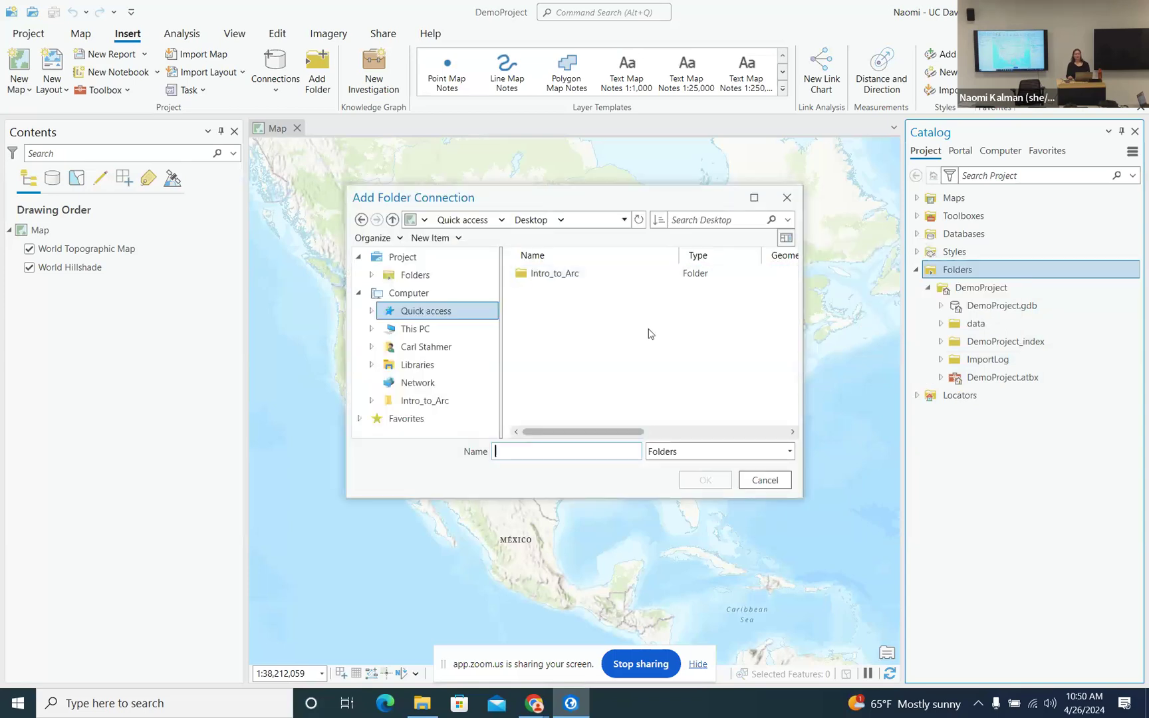
{"action": "double_click", "coordinate": [563, 276]}
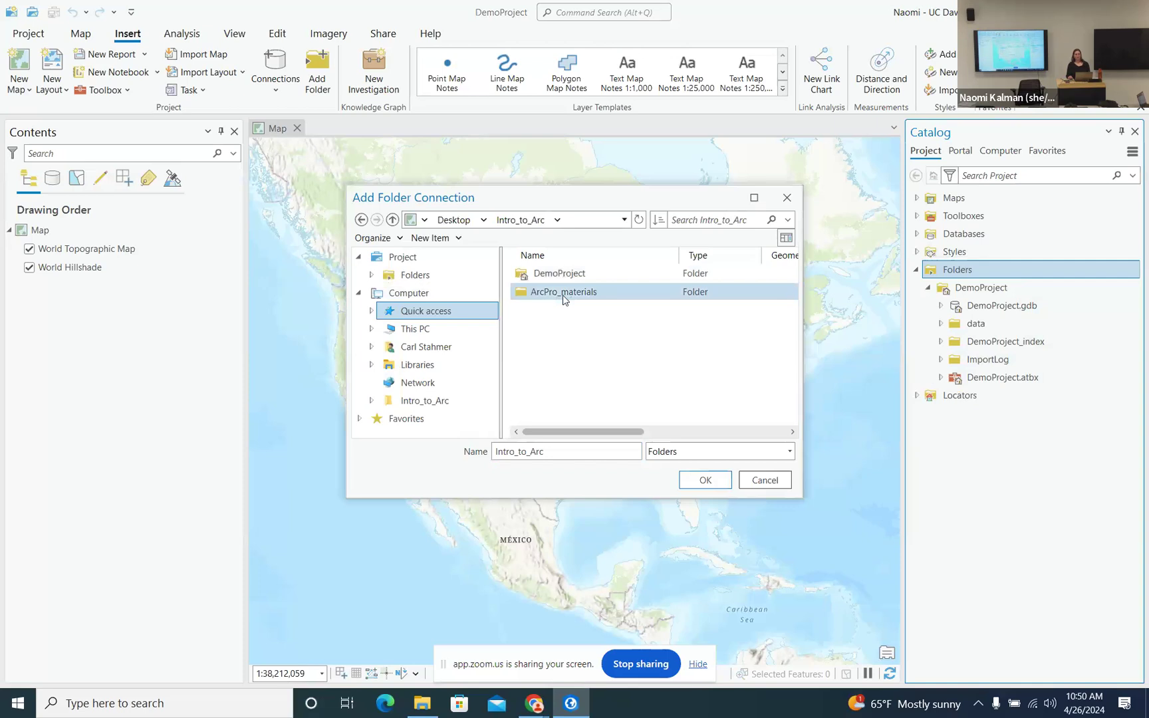
{"action": "double_click", "coordinate": [563, 296]}
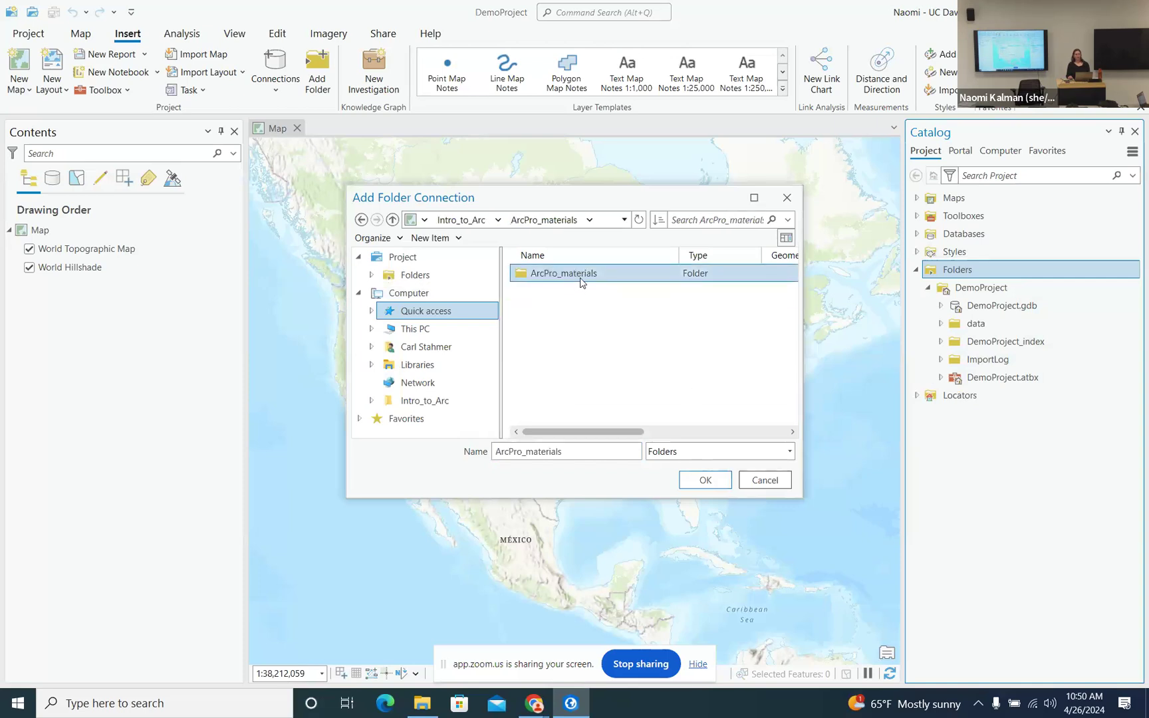
{"action": "double_click", "coordinate": [581, 281]}
{"action": "left_click", "coordinate": [521, 278]}
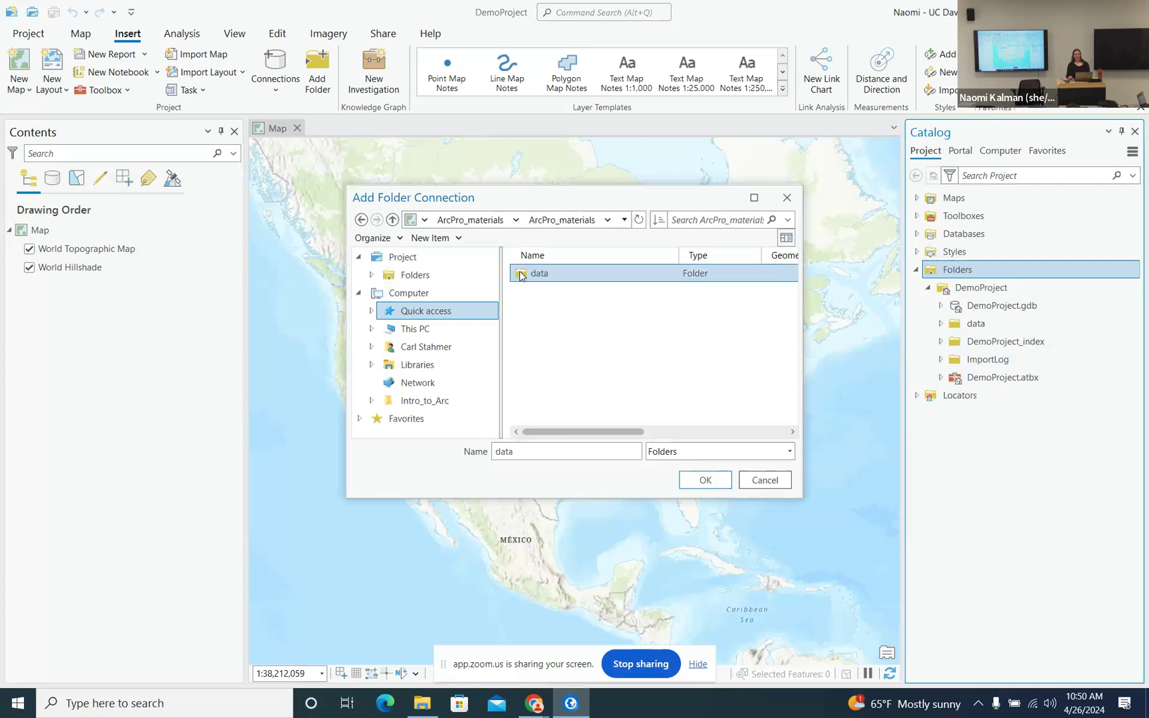
{"action": "left_click", "coordinate": [706, 486]}
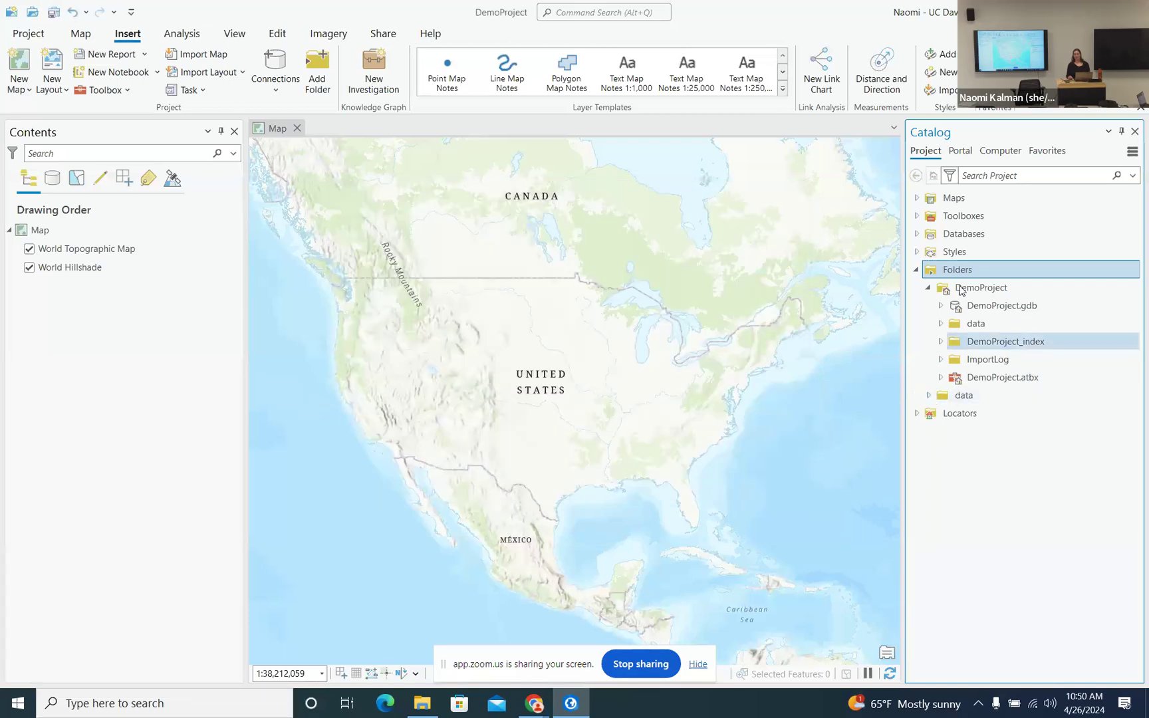
- Expand the new data folder connection in Catalog and save the project
{"action": "left_click", "coordinate": [930, 395]}
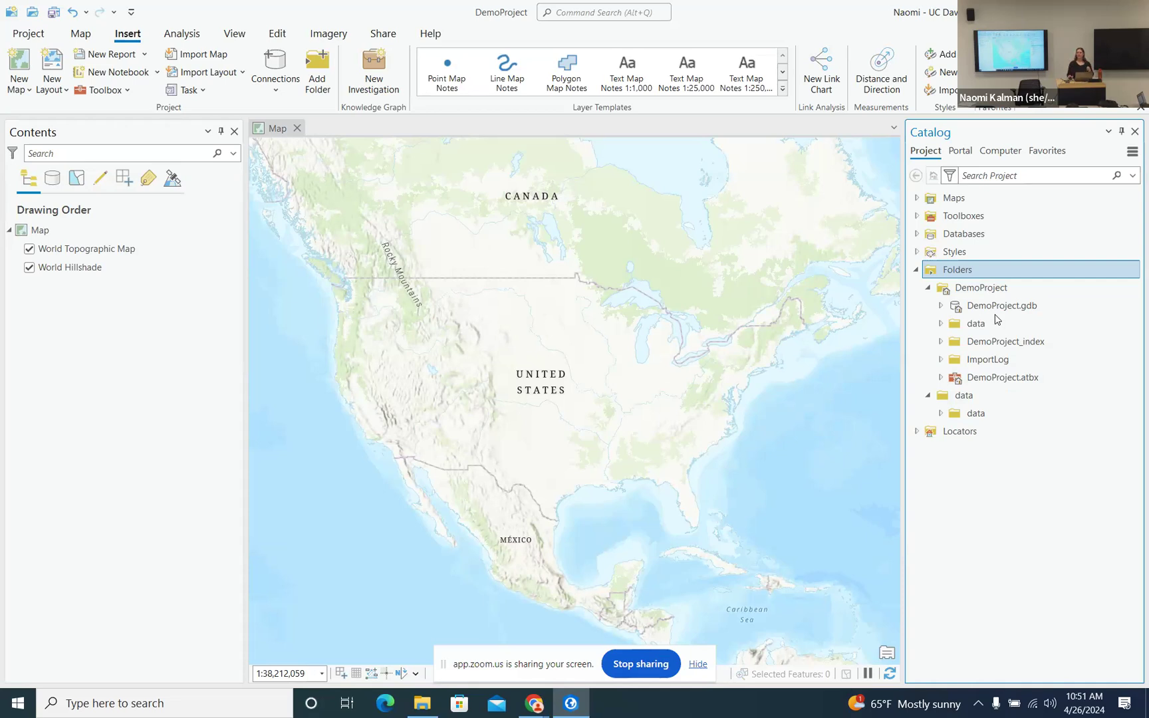
{"action": "mouse_move", "coordinate": [996, 315]}
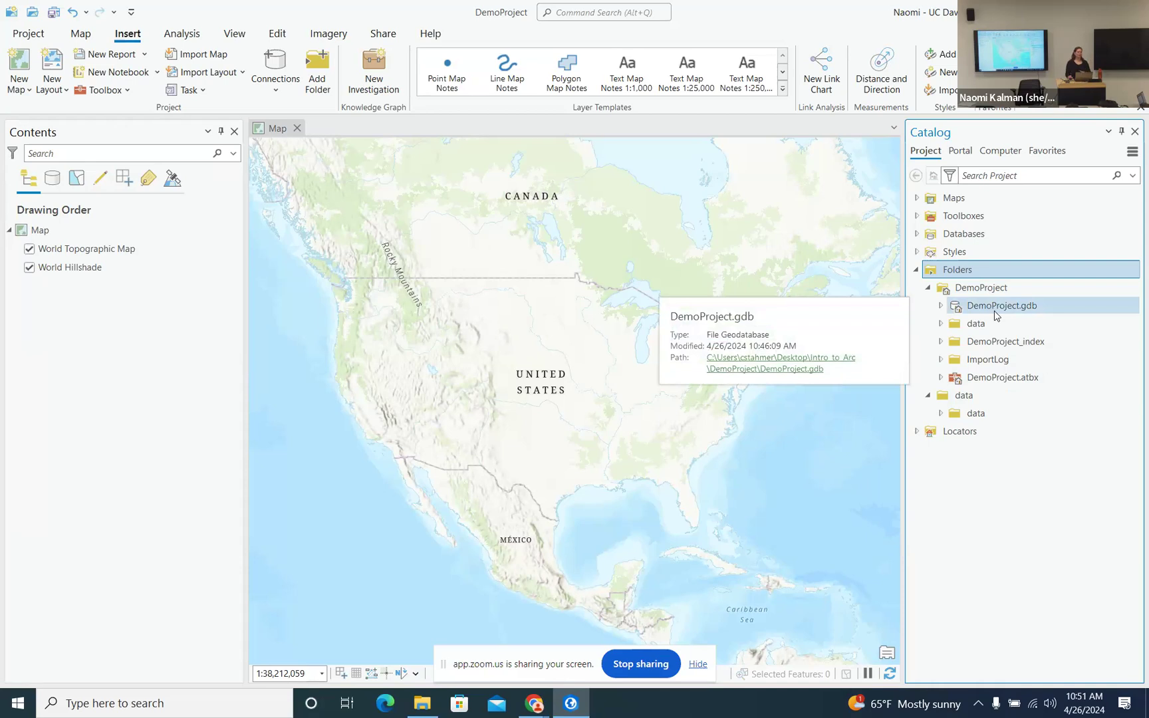
{"action": "left_click", "coordinate": [53, 12]}
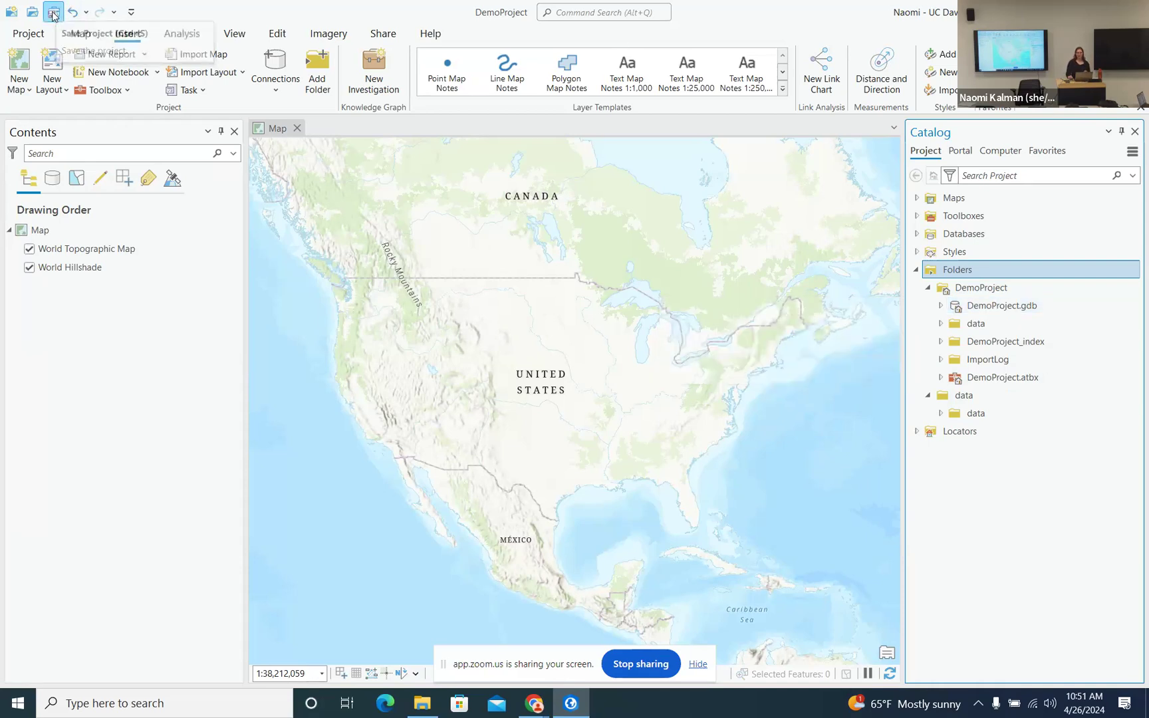
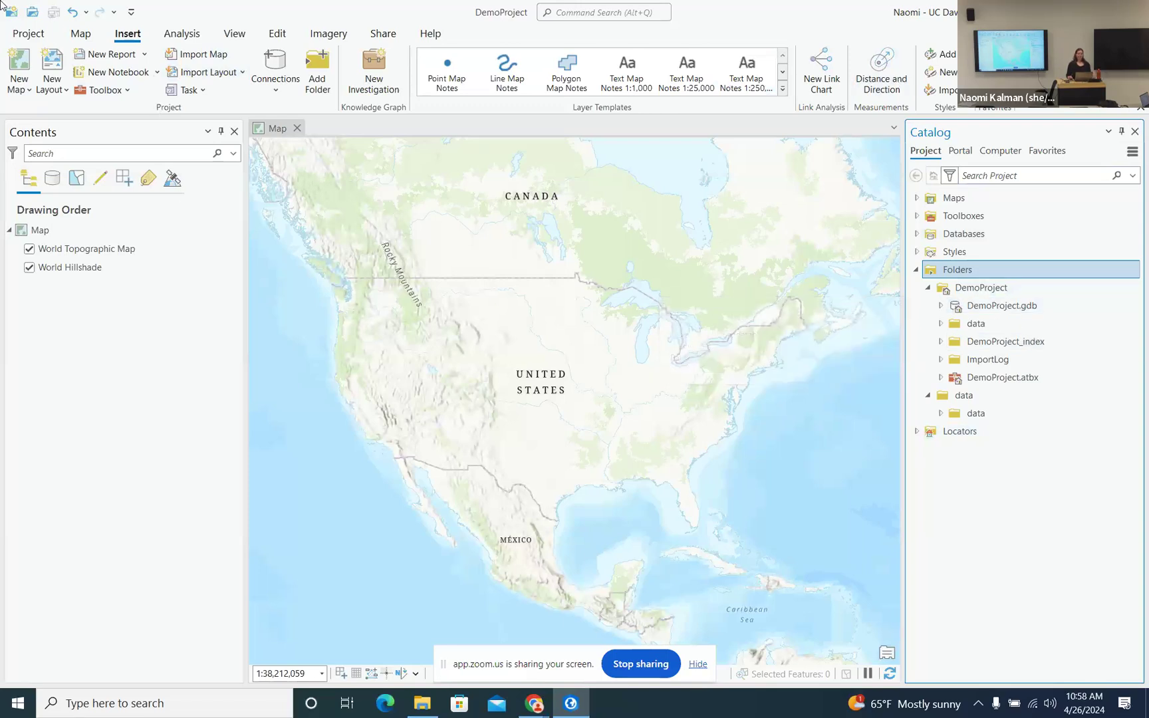
- Tour the Project backstage and the Insert, Analysis and View tabs, then activate Select on the Map tab
{"action": "left_click", "coordinate": [30, 36]}
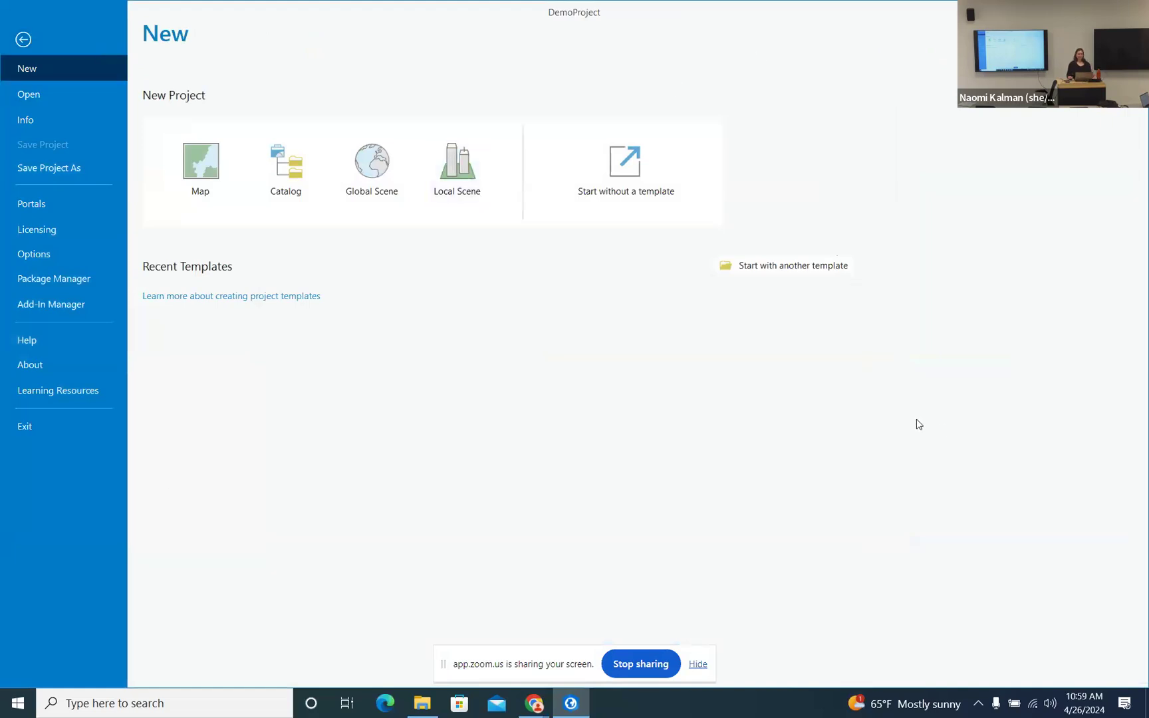
{"action": "left_click", "coordinate": [23, 40]}
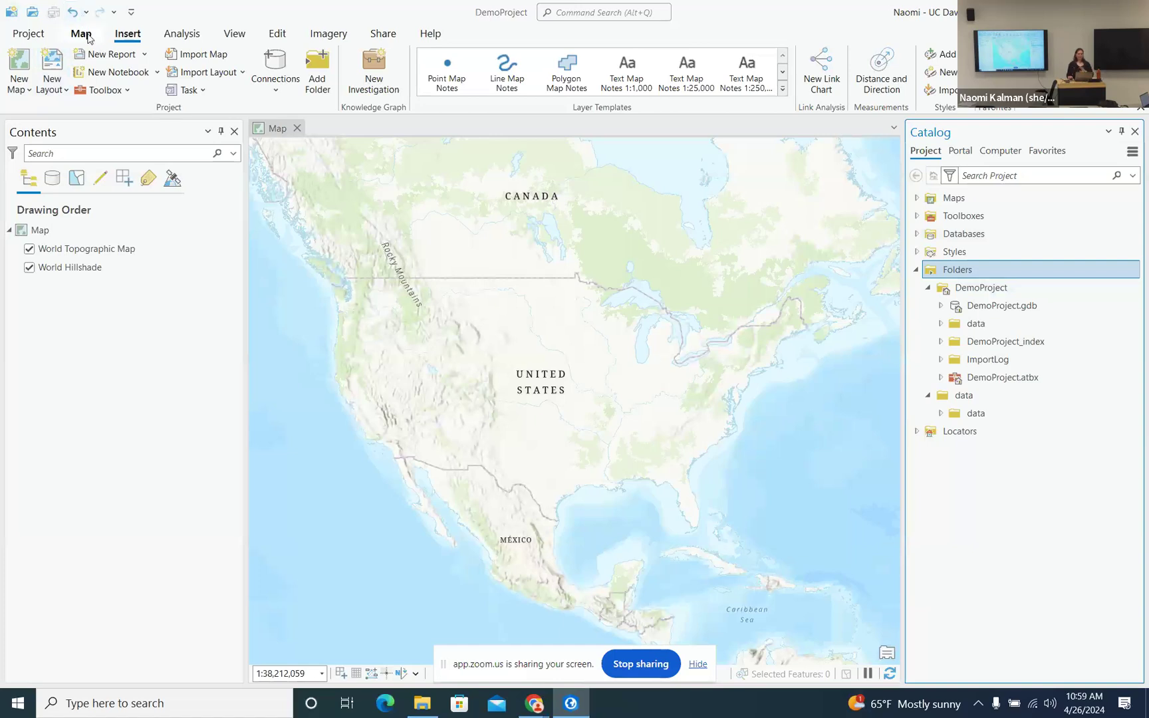
{"action": "left_click", "coordinate": [88, 38]}
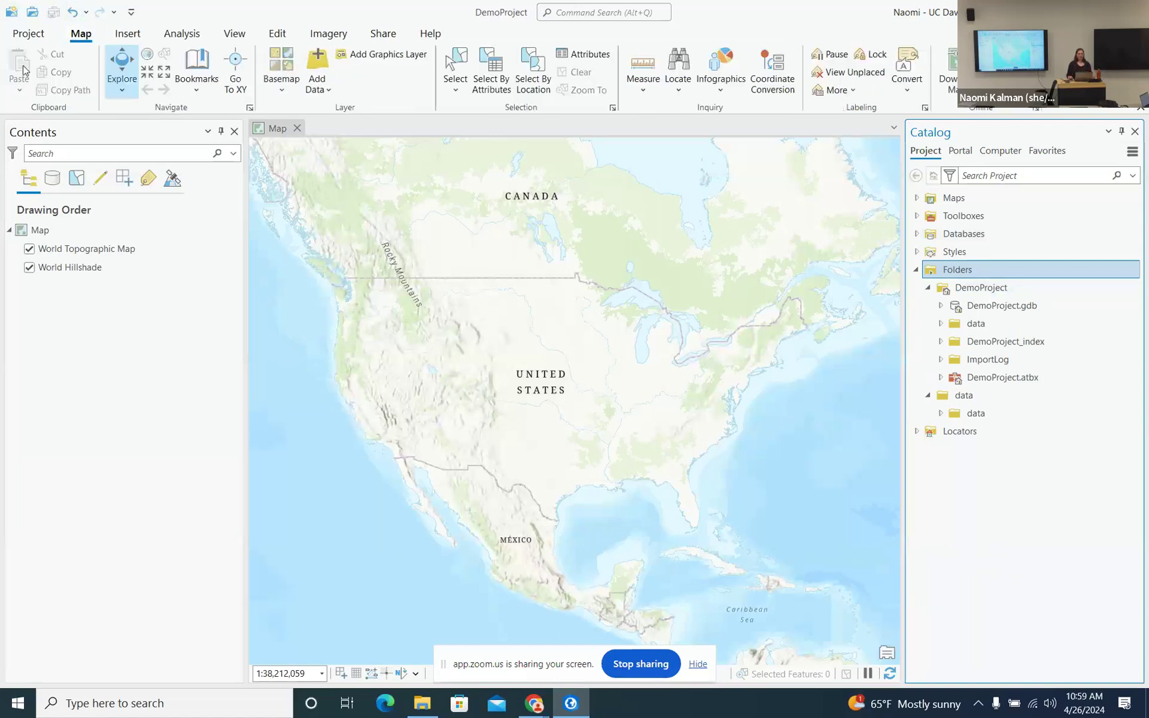
{"action": "left_click", "coordinate": [129, 37]}
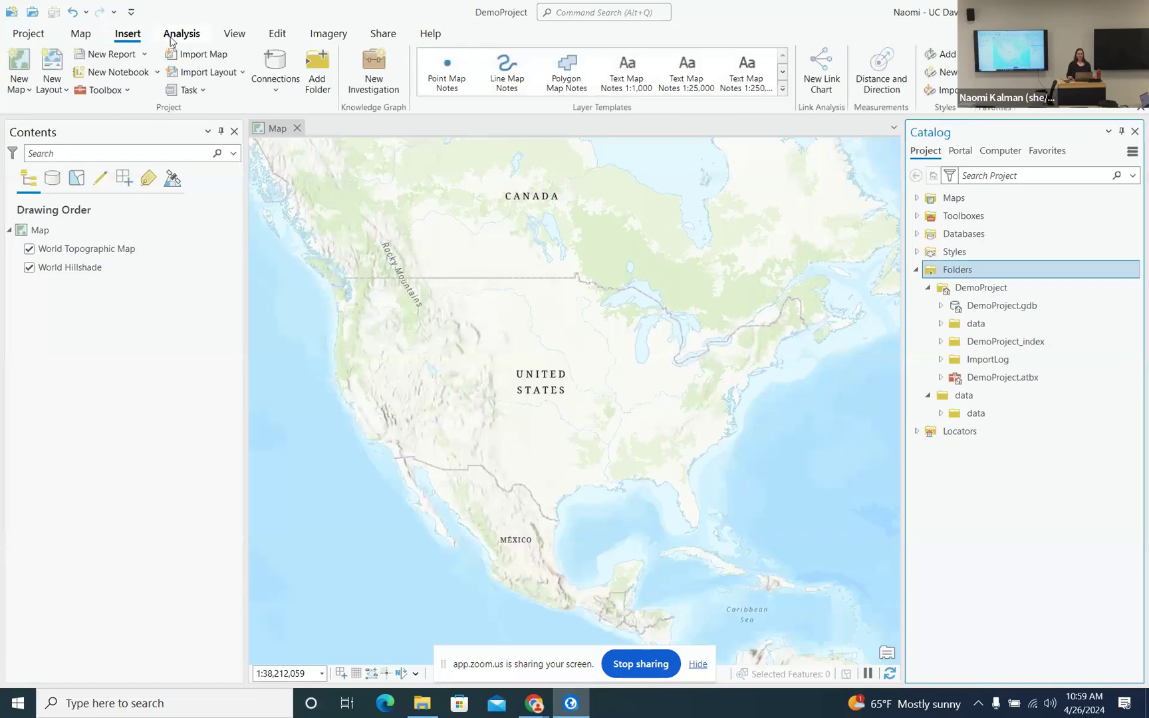
{"action": "left_click", "coordinate": [192, 37]}
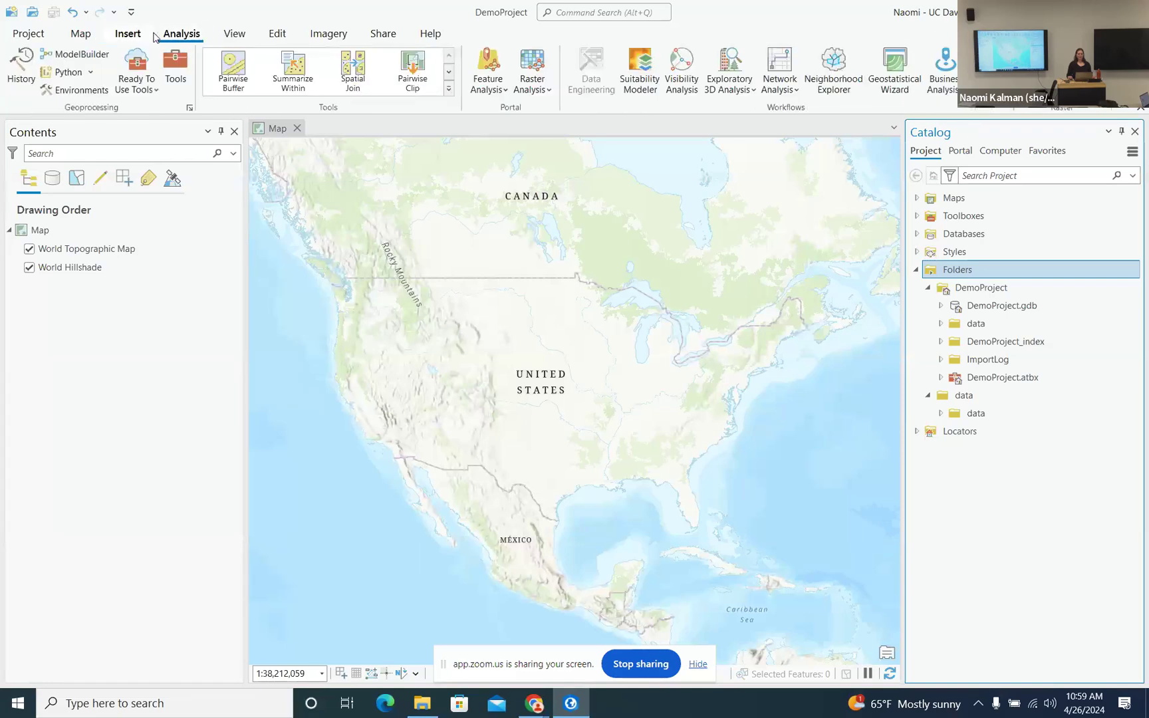
{"action": "left_click", "coordinate": [234, 37]}
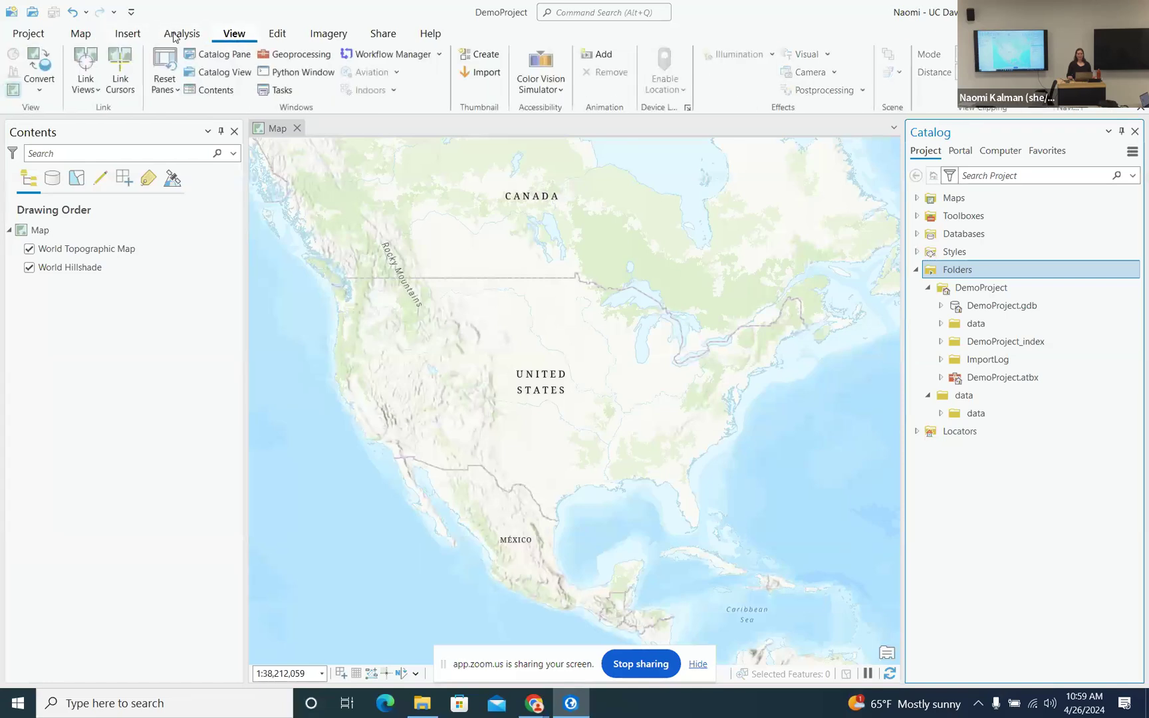
{"action": "left_click", "coordinate": [80, 38]}
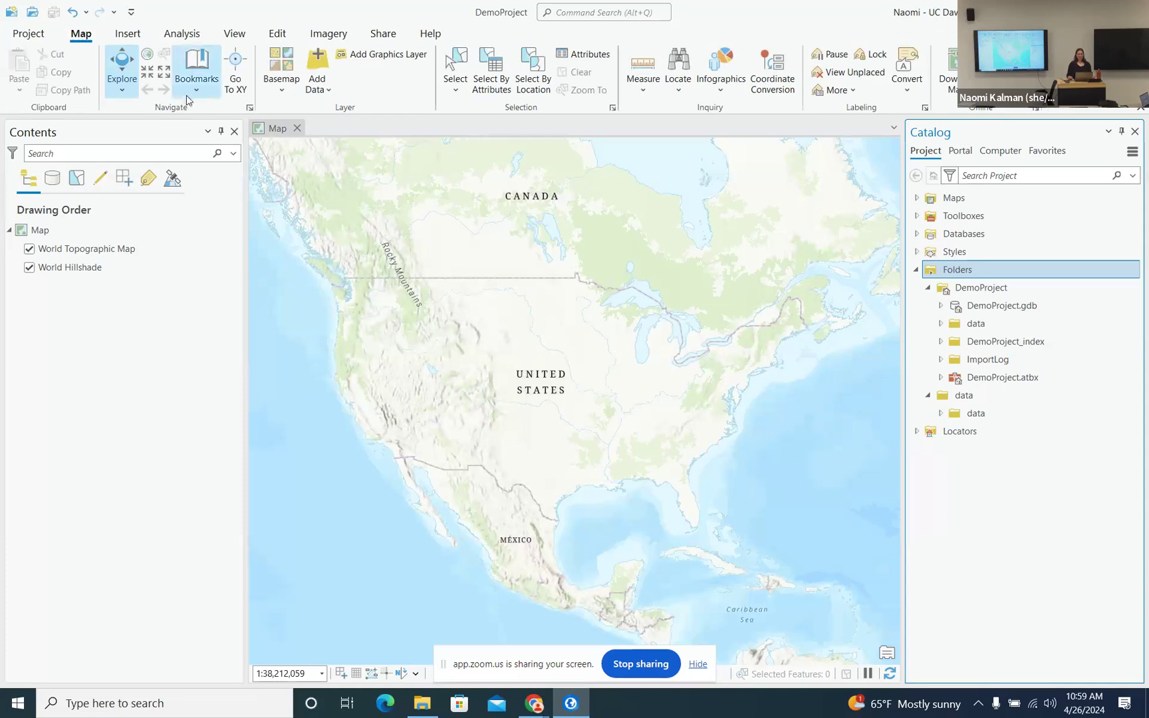
{"action": "left_click", "coordinate": [456, 65]}
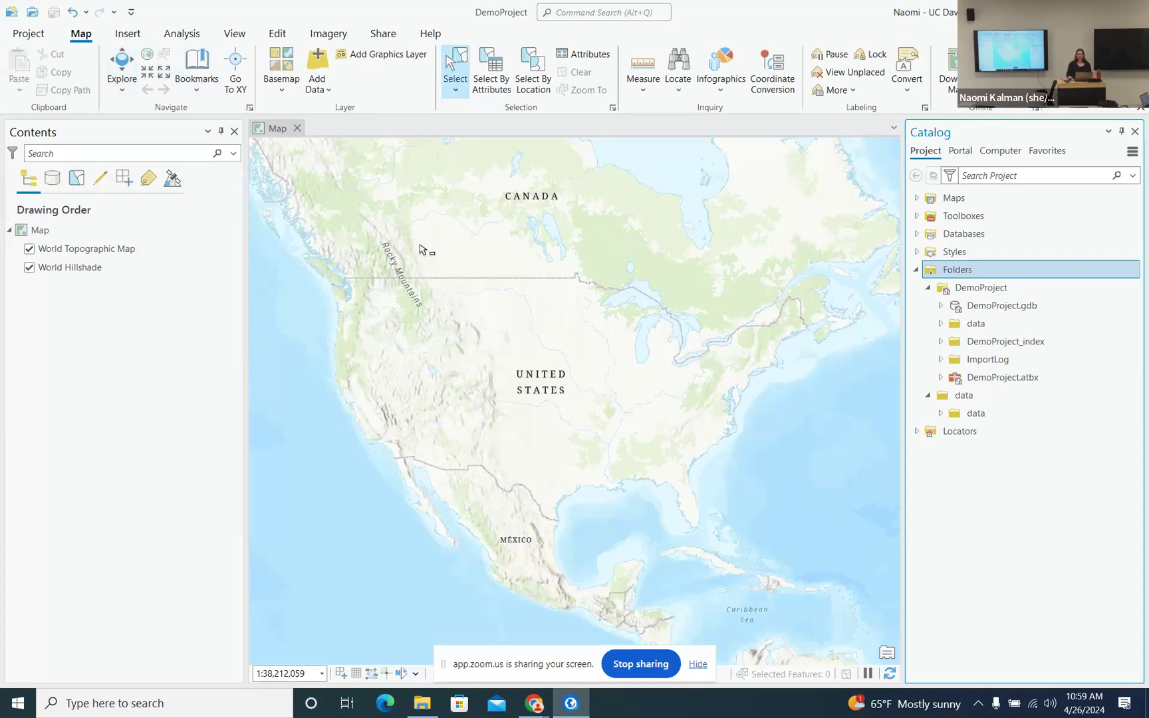
{"action": "left_click", "coordinate": [411, 219]}
{"action": "left_click_drag", "start_coordinate": [410, 221], "coordinate": [624, 386]}
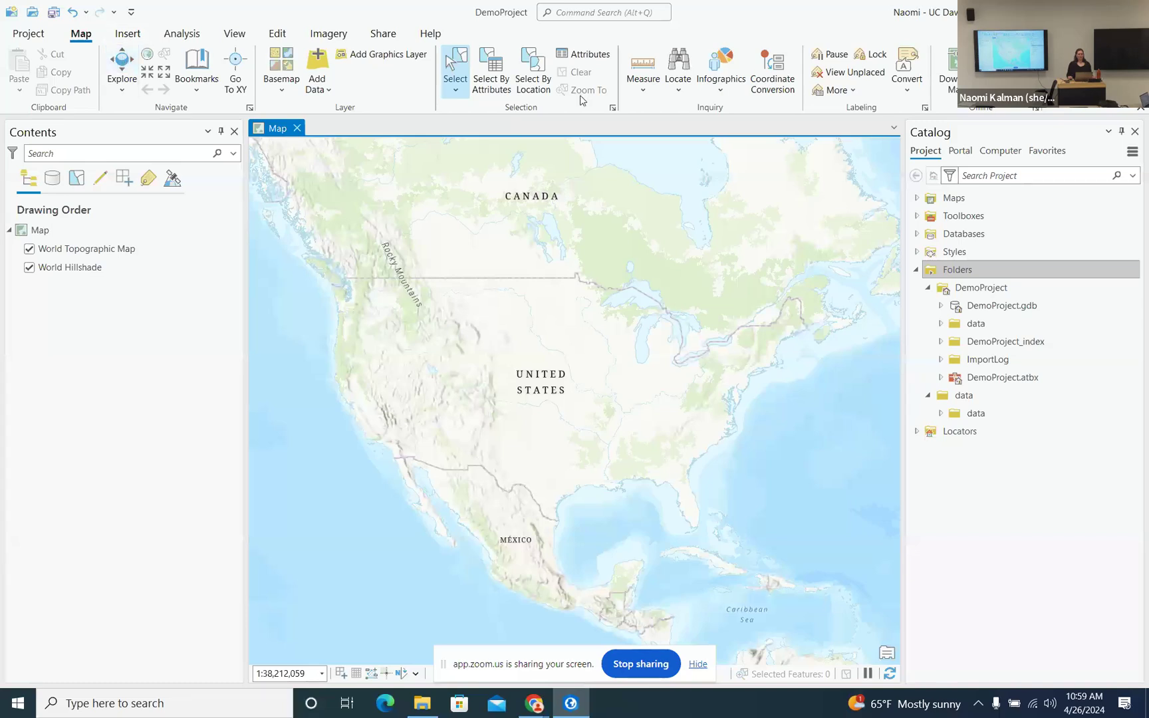
{"action": "left_click", "coordinate": [642, 67]}
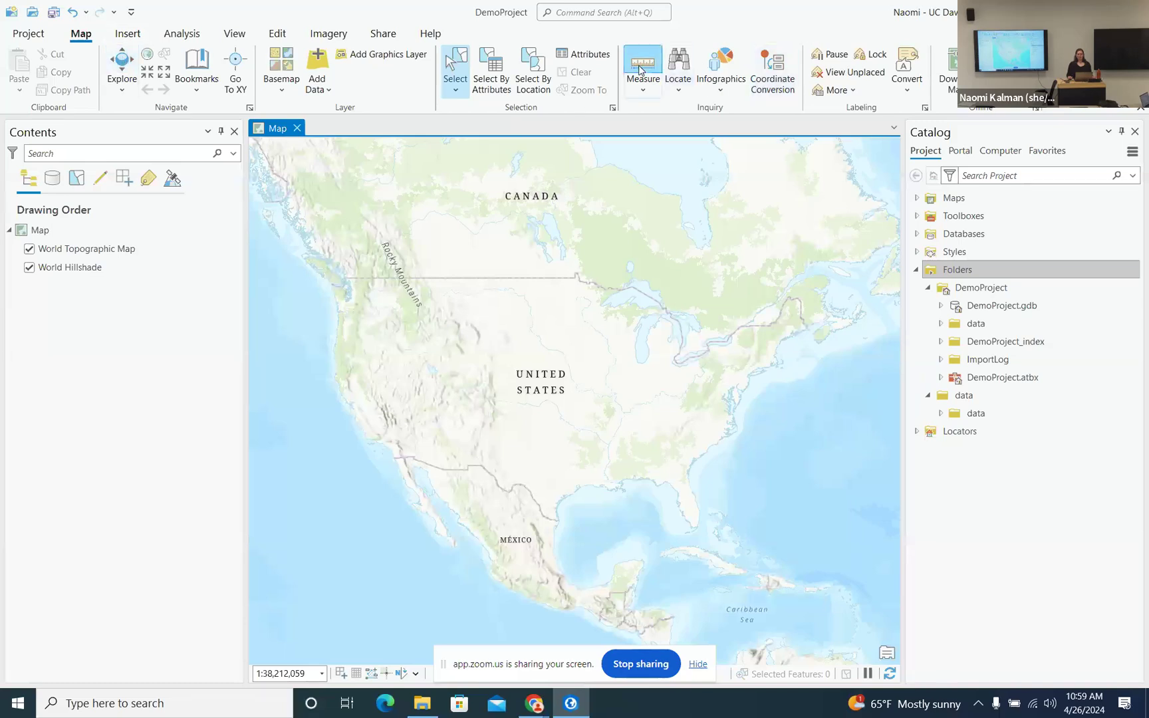
{"action": "left_click", "coordinate": [421, 316]}
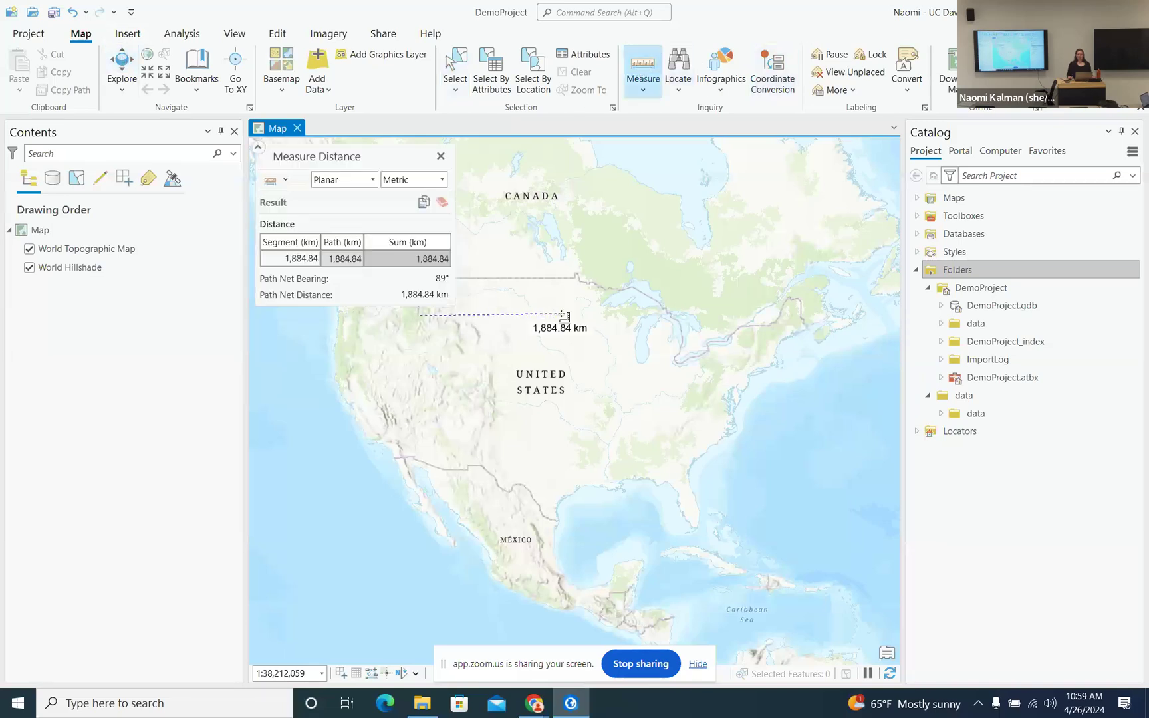
{"action": "left_click", "coordinate": [574, 321]}
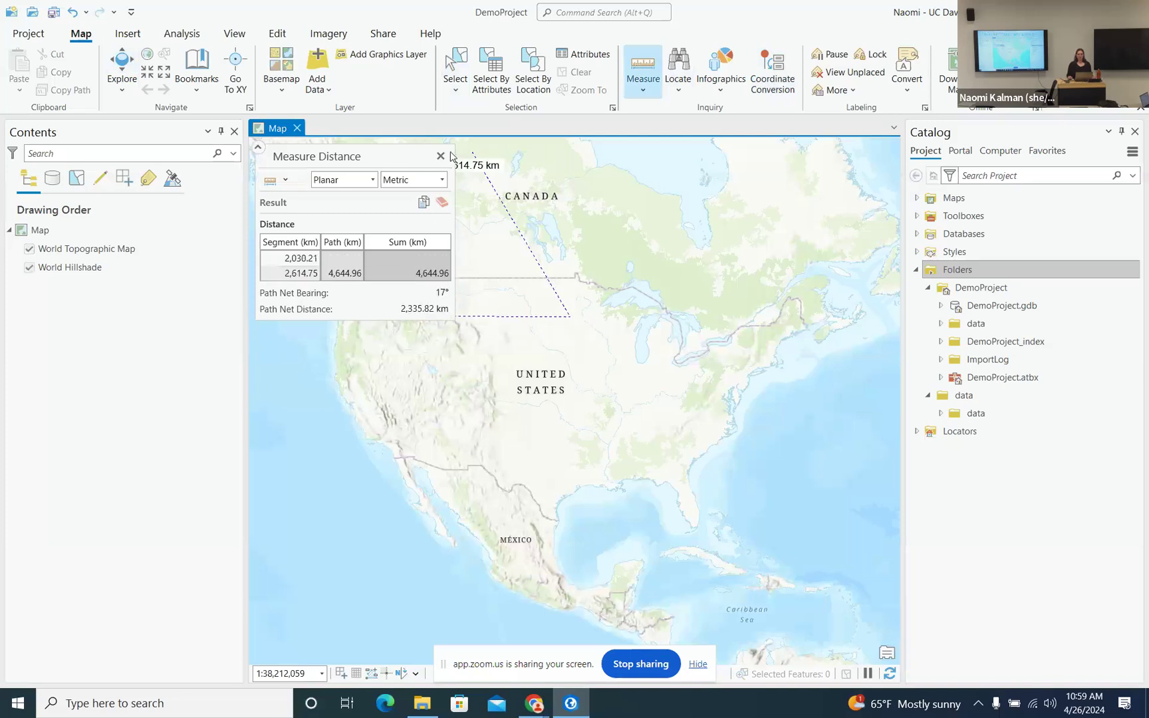
{"action": "left_click", "coordinate": [122, 65]}
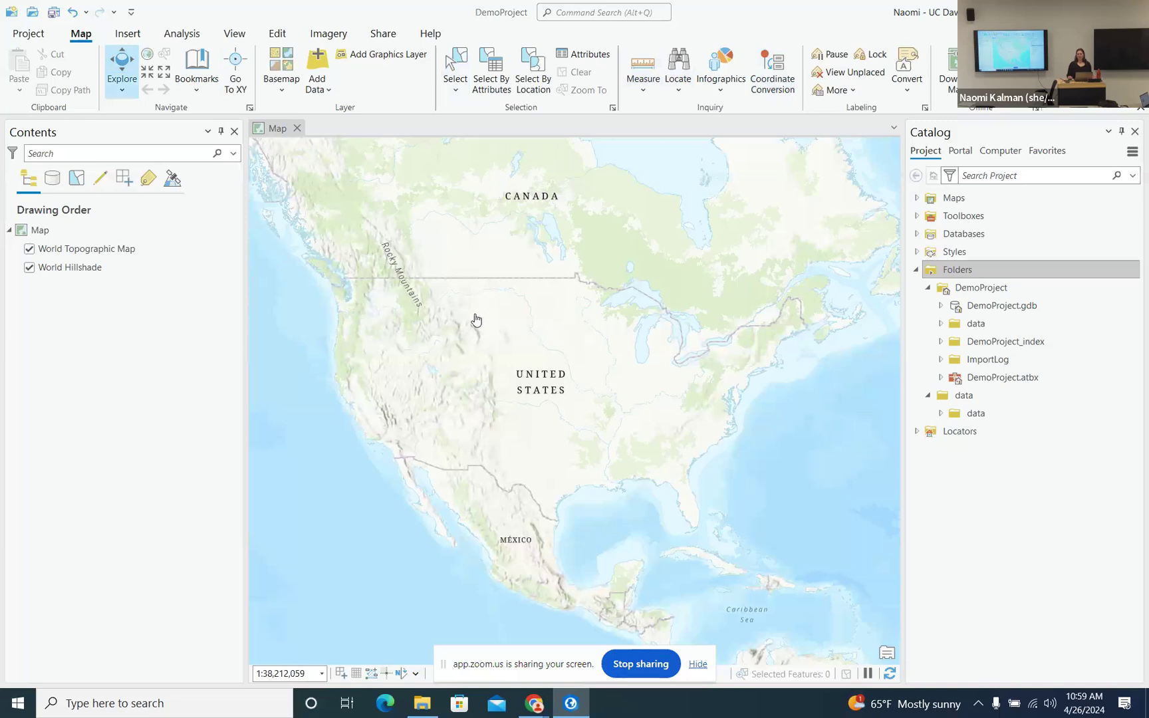
- Pan and zoom the map to the western United States around Salt Lake City, about 1:15,651,659
{"action": "left_click_drag", "start_coordinate": [470, 303], "coordinate": [521, 213]}
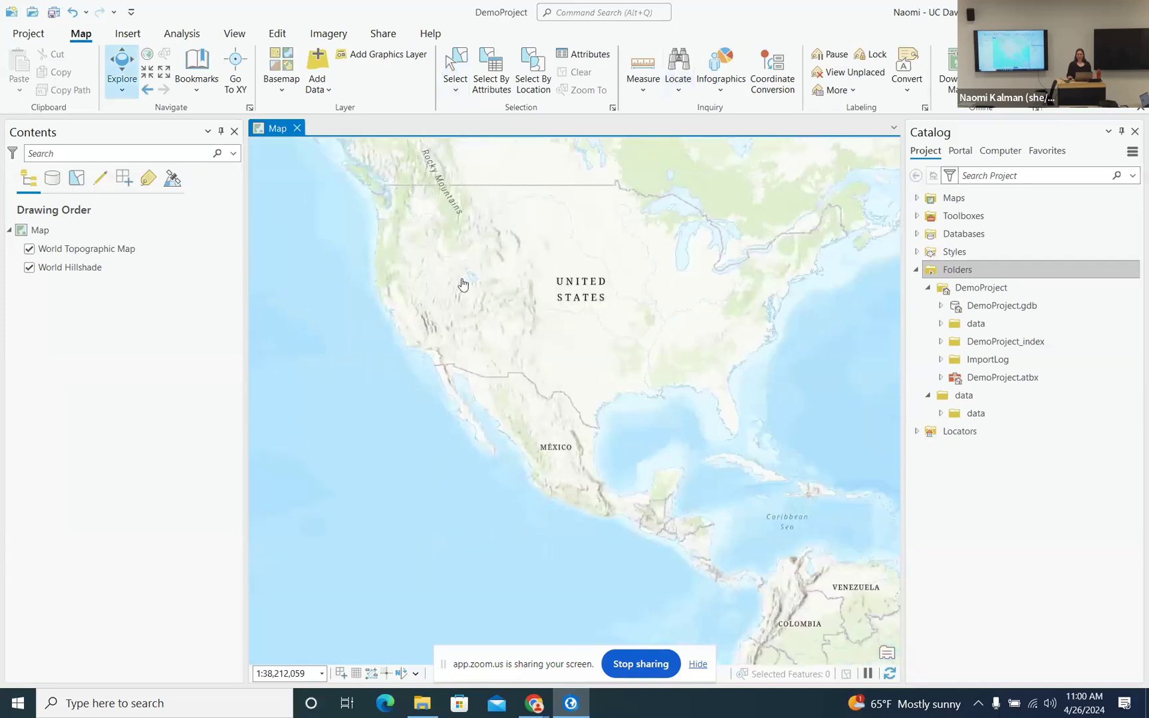
{"action": "scroll", "coordinate": [461, 288], "scroll_direction": "up", "scroll_amount": 4}
{"action": "scroll", "coordinate": [460, 290], "scroll_direction": "down", "scroll_amount": 2}
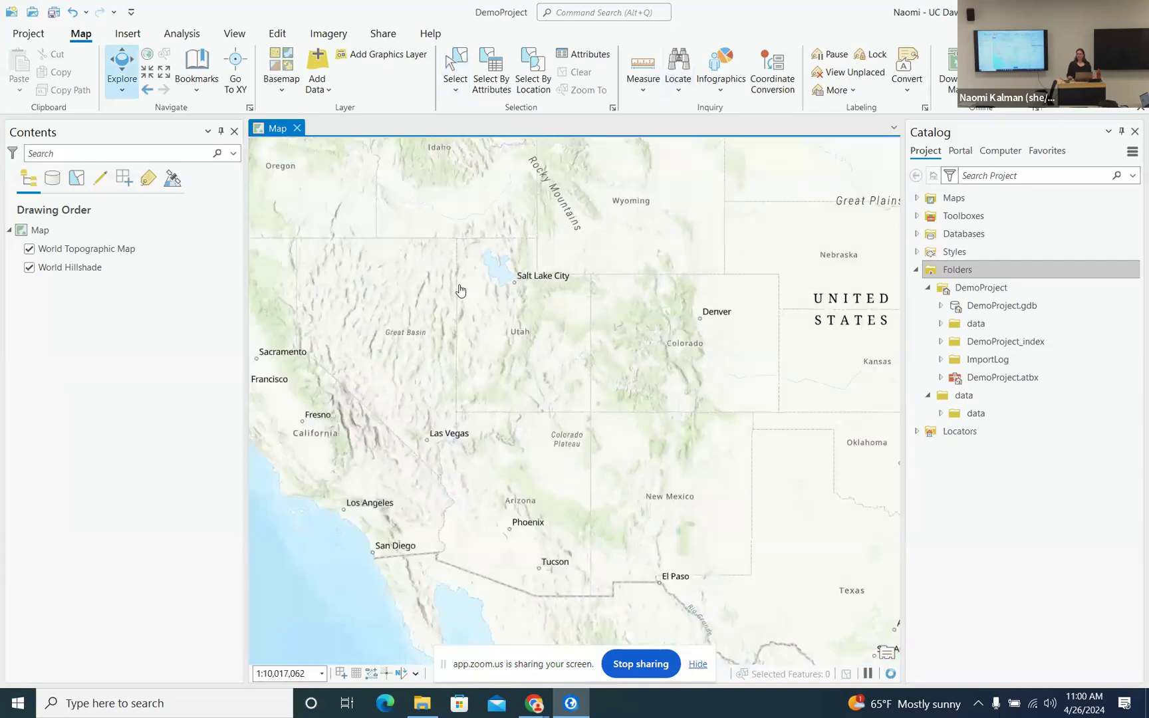
{"action": "scroll", "coordinate": [476, 280], "scroll_direction": "up", "scroll_amount": 2}
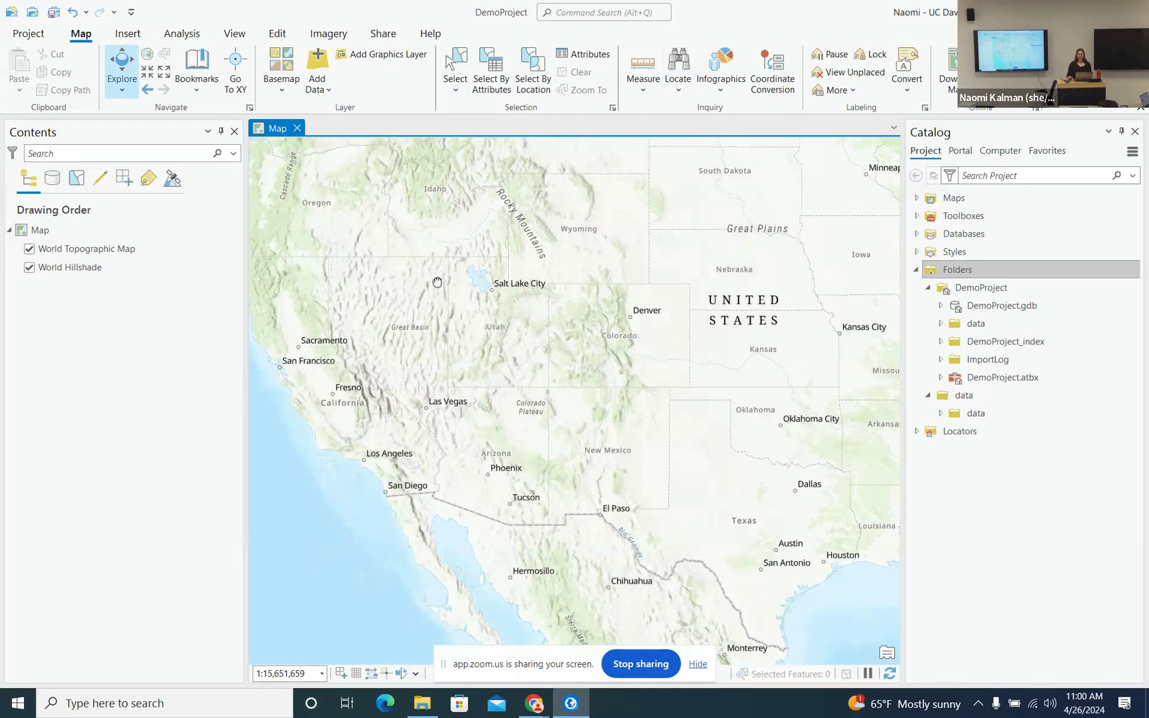
{"action": "left_click_drag", "start_coordinate": [437, 283], "coordinate": [496, 308]}
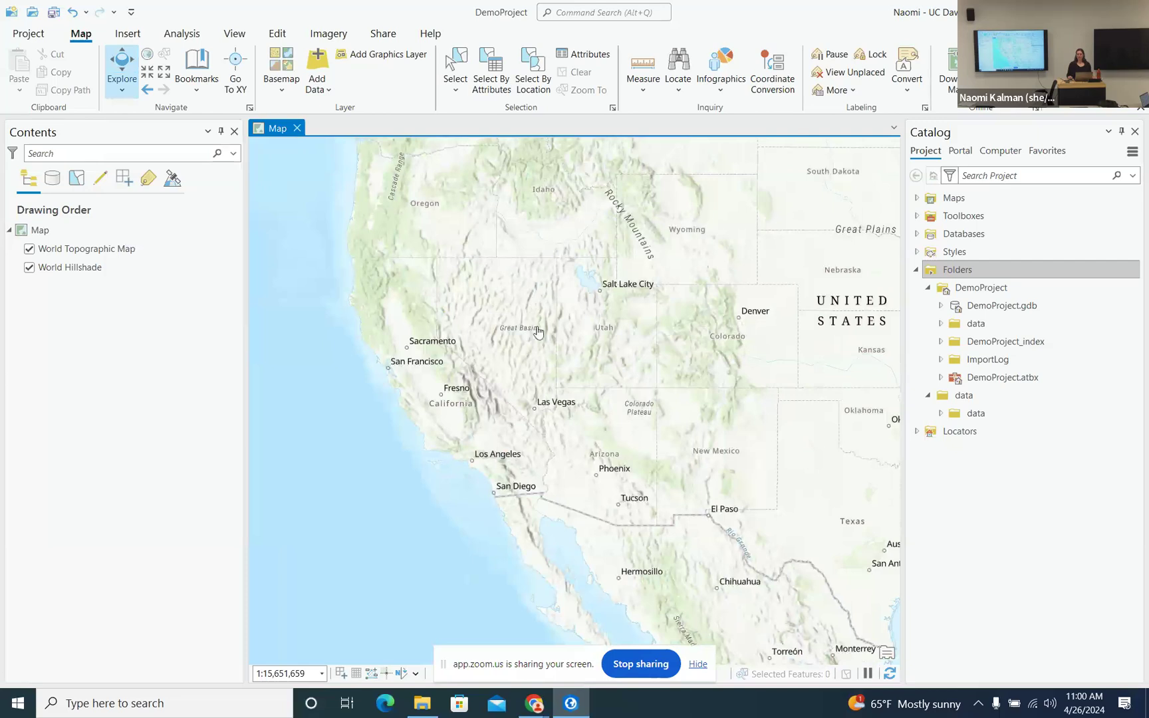
{"action": "left_click_drag", "start_coordinate": [532, 324], "coordinate": [485, 345]}
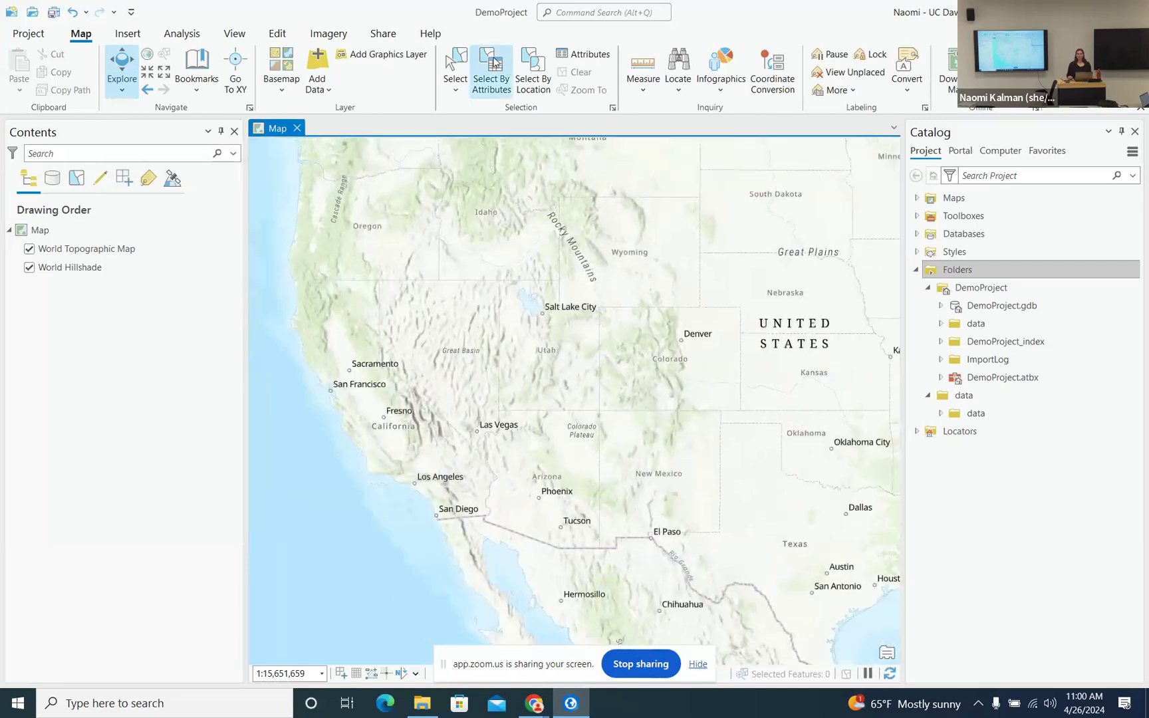
{"action": "left_click", "coordinate": [456, 63]}
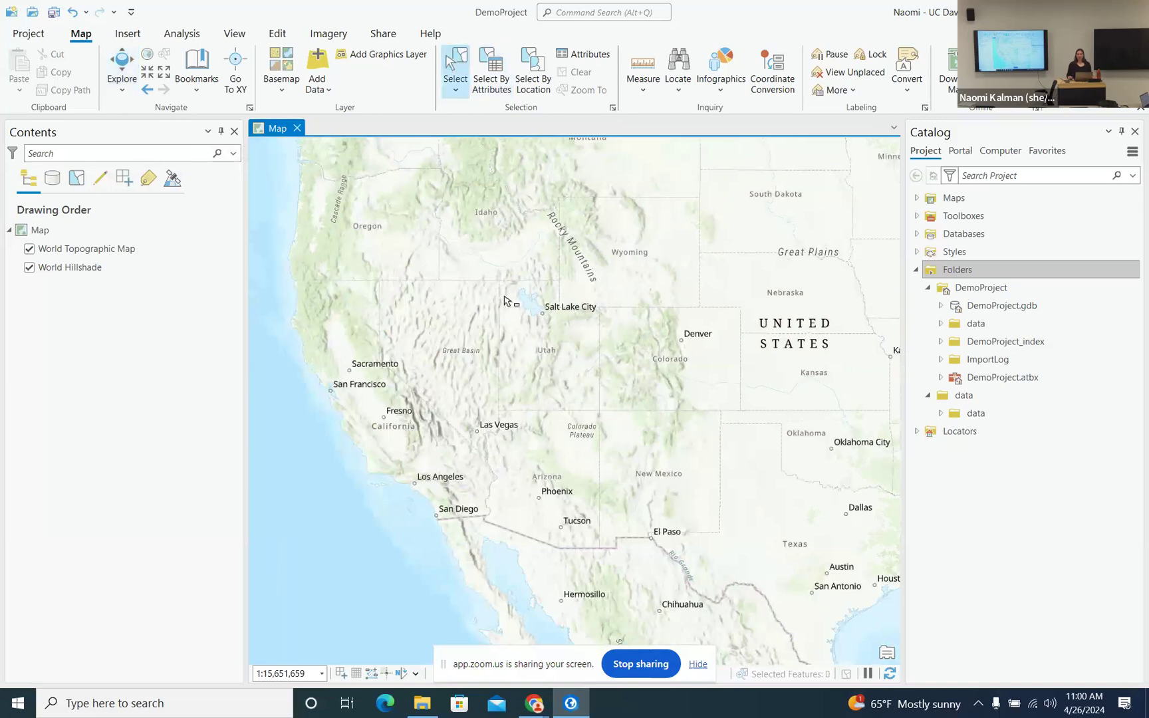
{"action": "left_click_drag", "start_coordinate": [506, 300], "coordinate": [472, 323]}
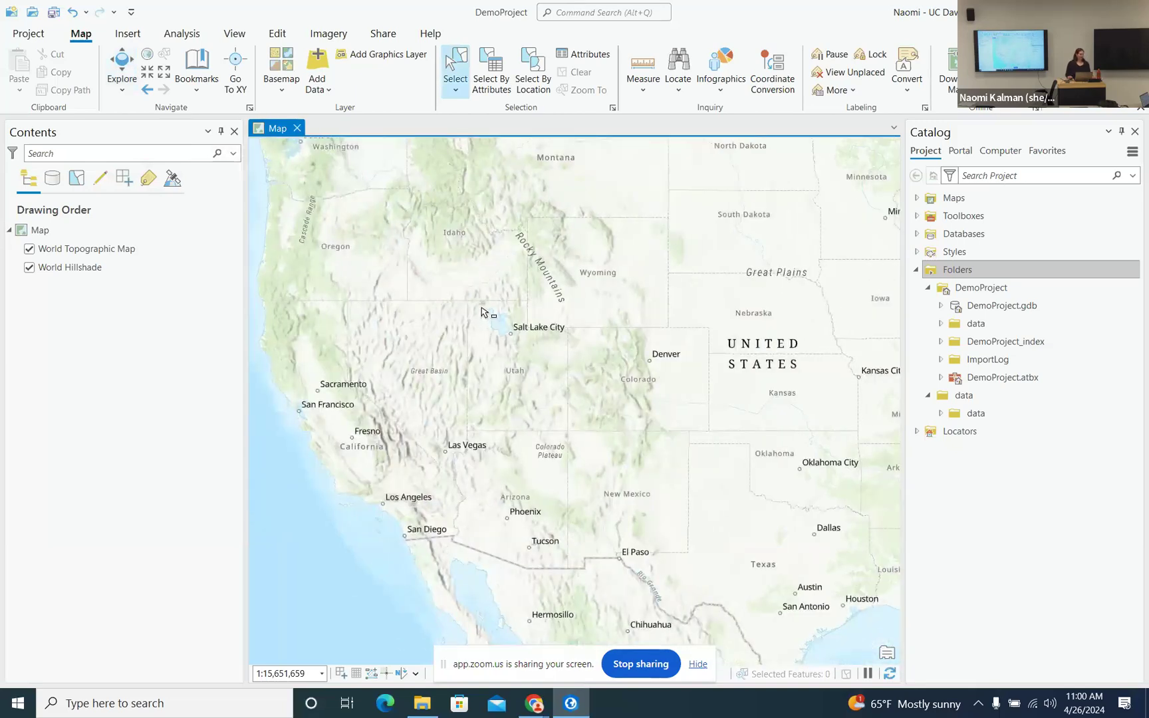
{"action": "left_click", "coordinate": [130, 39]}
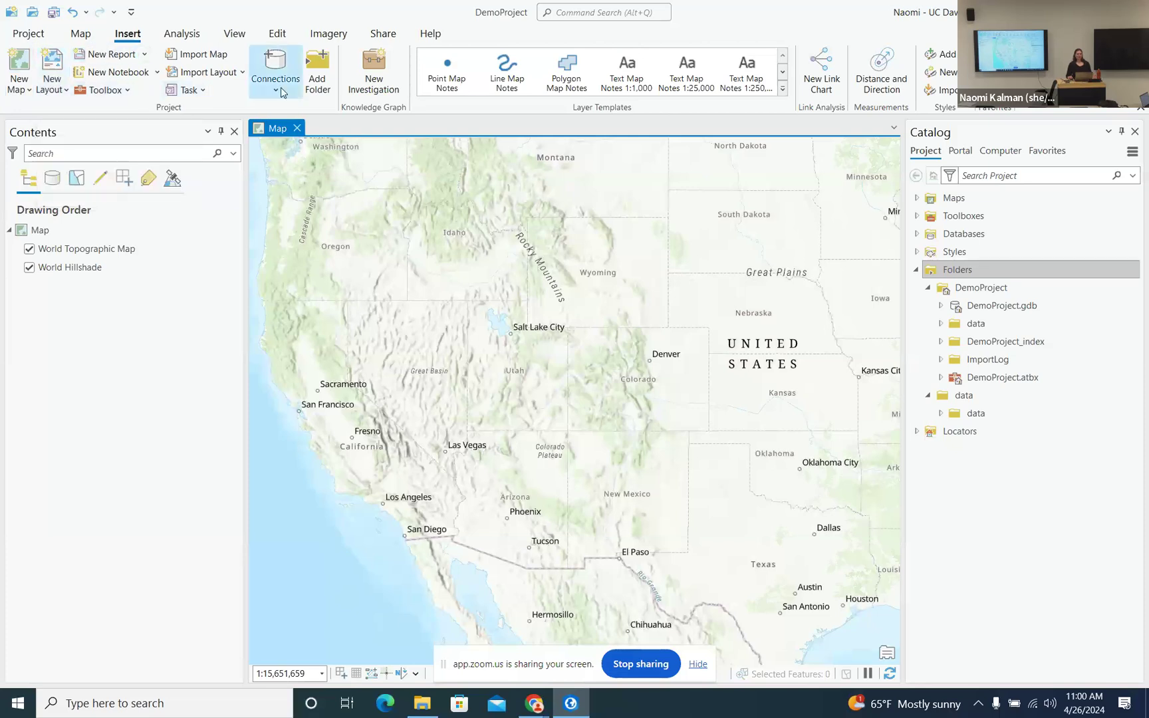
- Browse the Analysis and View ribbon tabs, ending on the Edit tab's editing tools
{"action": "left_click", "coordinate": [182, 35]}
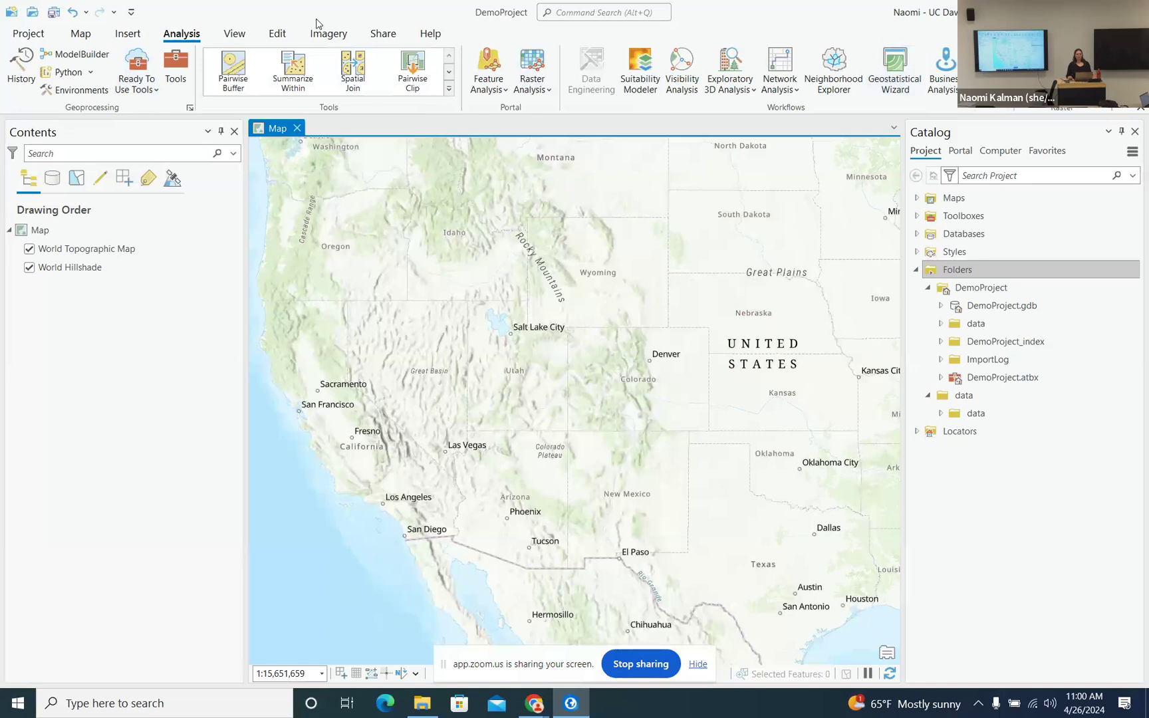
{"action": "left_click", "coordinate": [234, 37]}
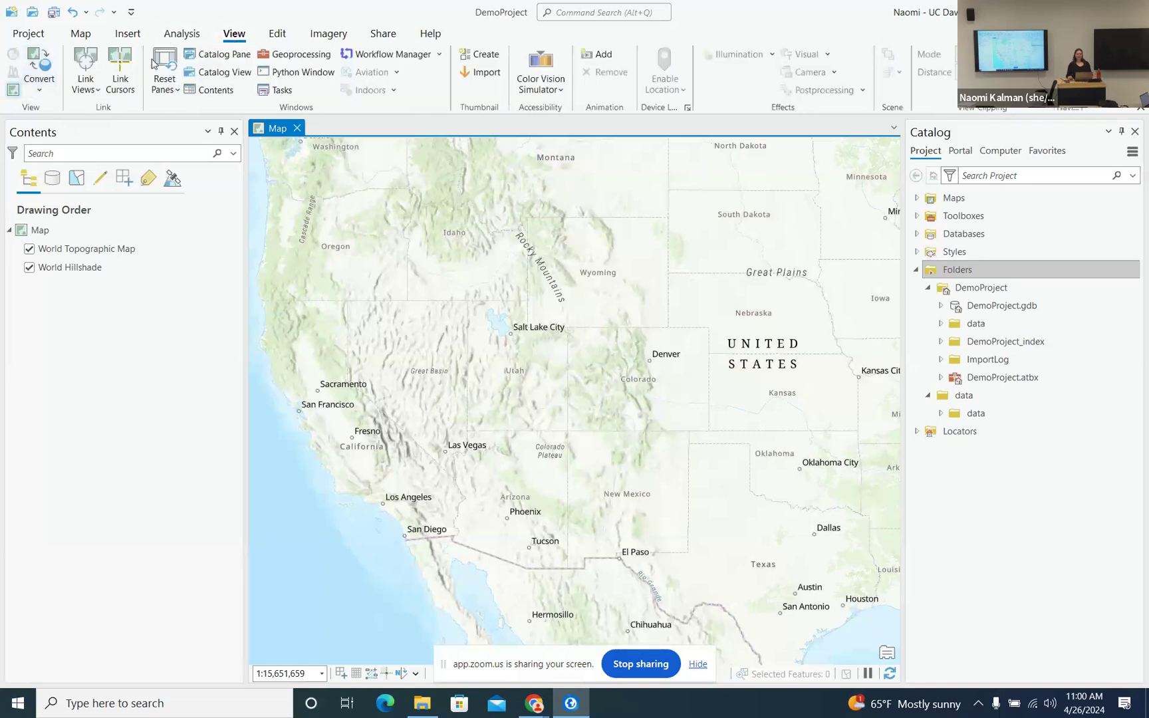
{"action": "left_click", "coordinate": [278, 35]}
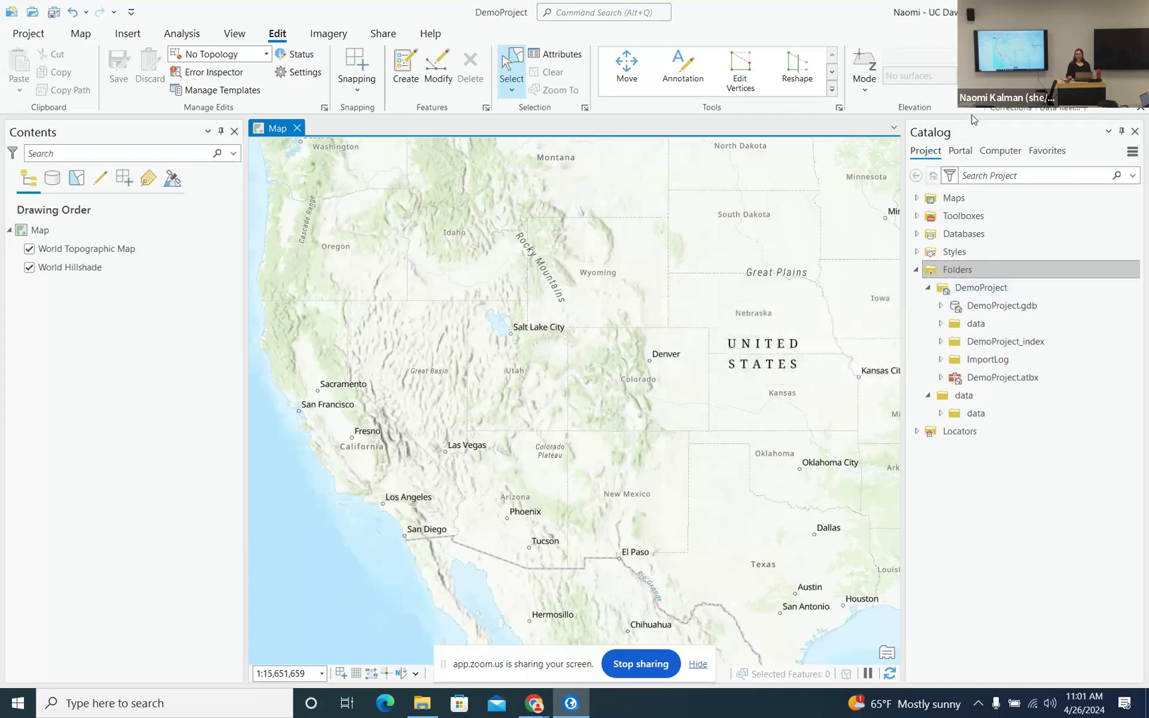
- Expand DemoProject > data > data in Catalog to reveal the campus_food and campus_food_clean shapefiles
{"action": "left_click", "coordinate": [943, 308]}
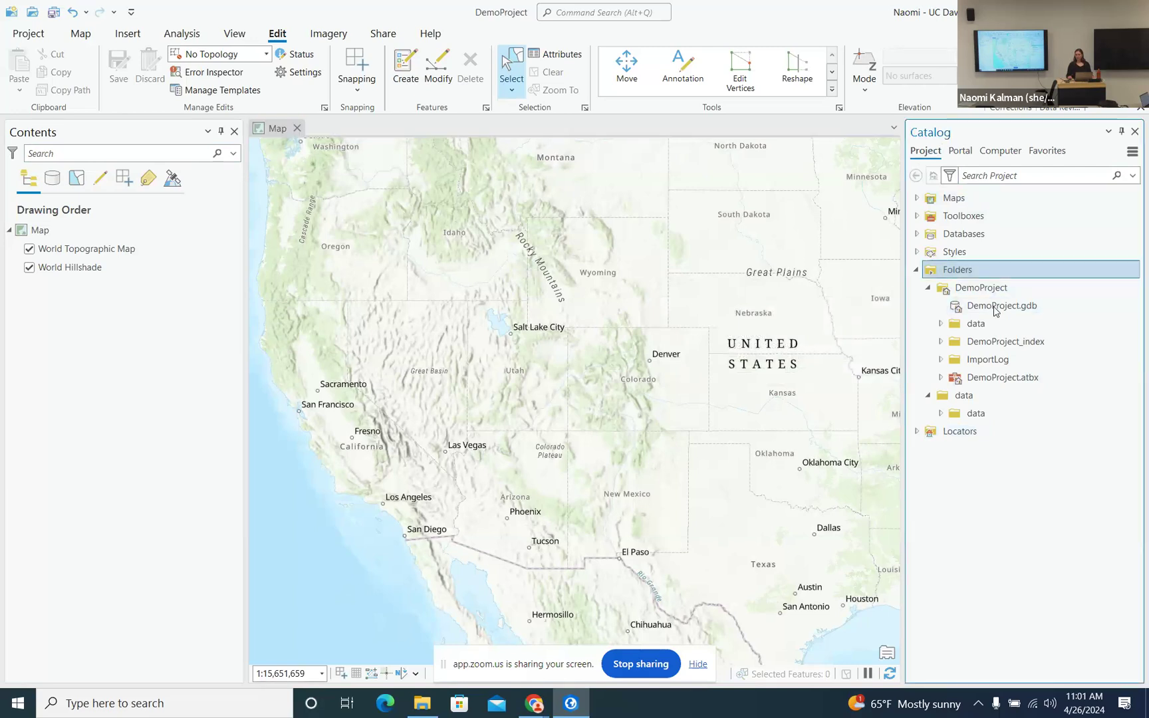
{"action": "left_click", "coordinate": [941, 324]}
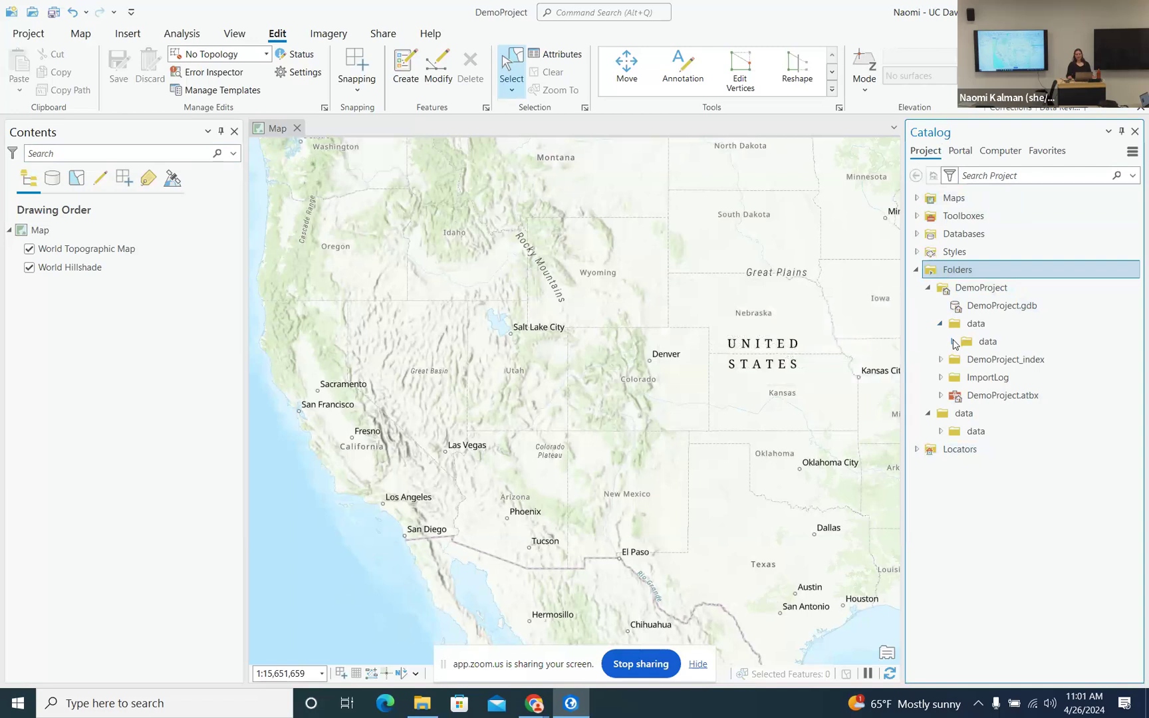
{"action": "left_click", "coordinate": [953, 342]}
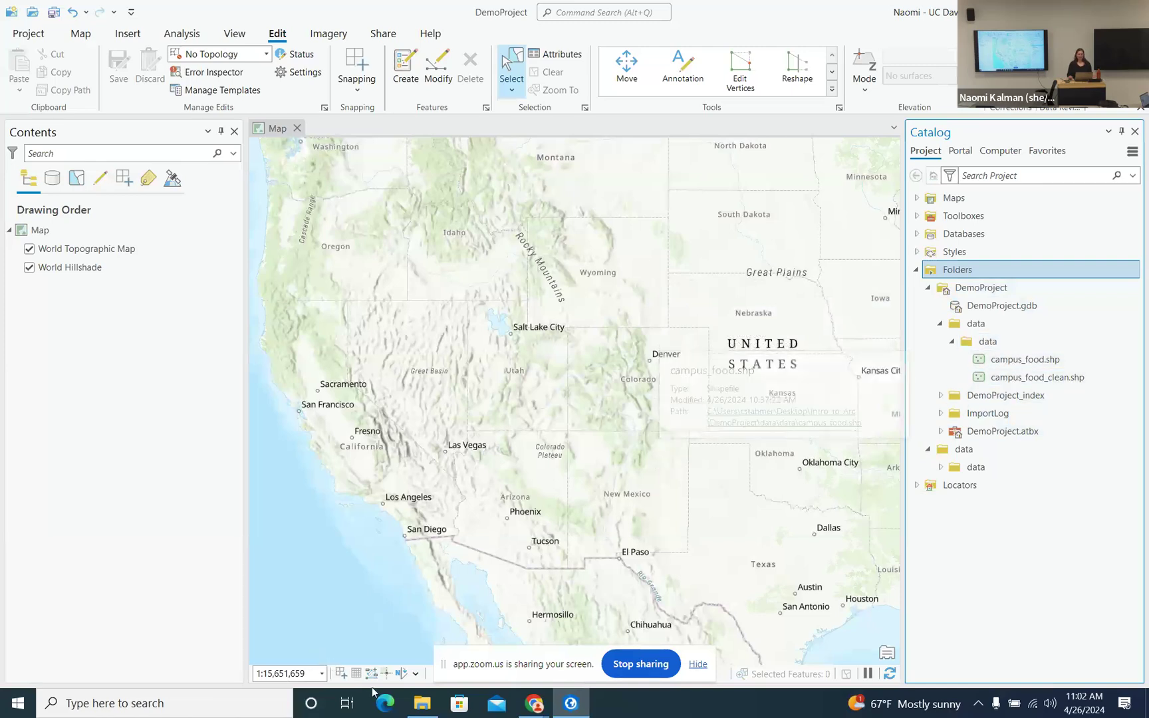
- Browse the 17 campus_food files in DemoProject\data\data with File Explorer, then minimize it
{"action": "left_click", "coordinate": [421, 706]}
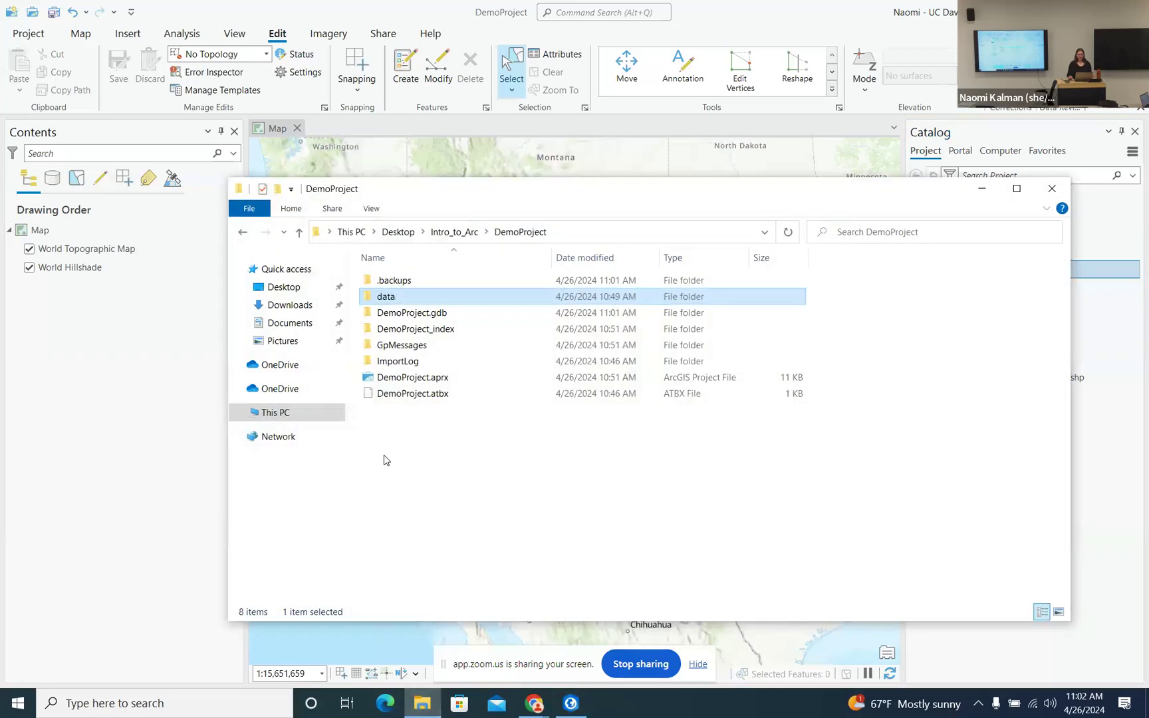
{"action": "double_click", "coordinate": [399, 300]}
{"action": "double_click", "coordinate": [395, 284]}
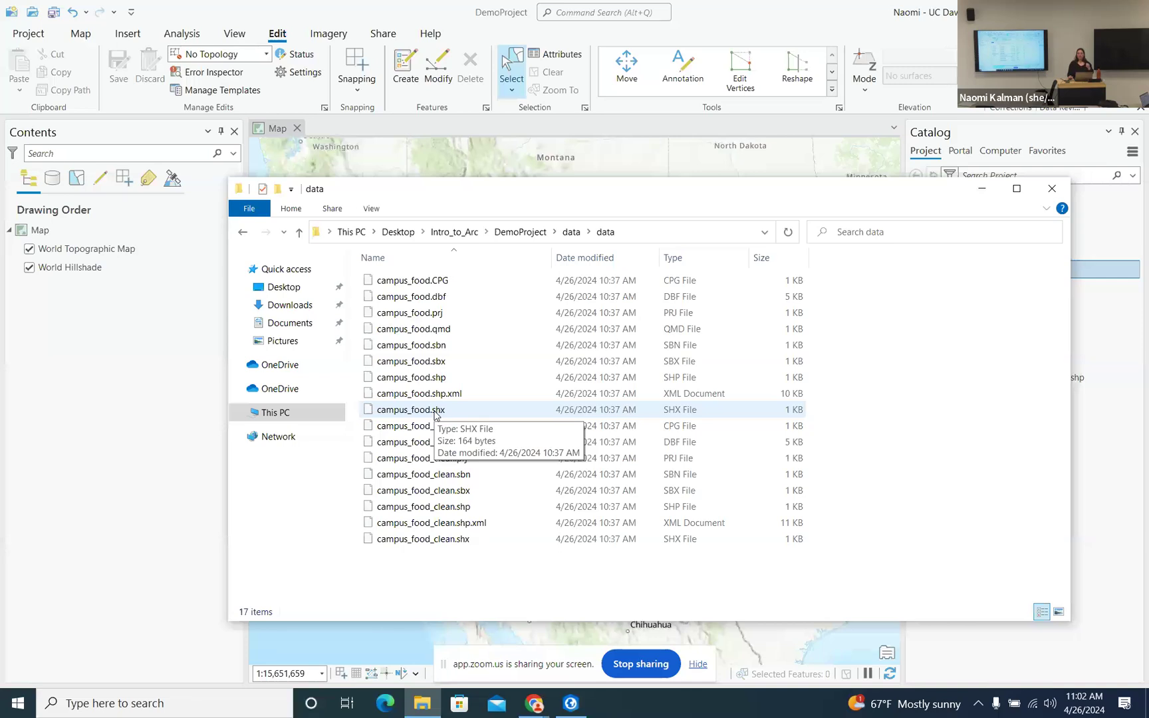
{"action": "left_click", "coordinate": [983, 193]}
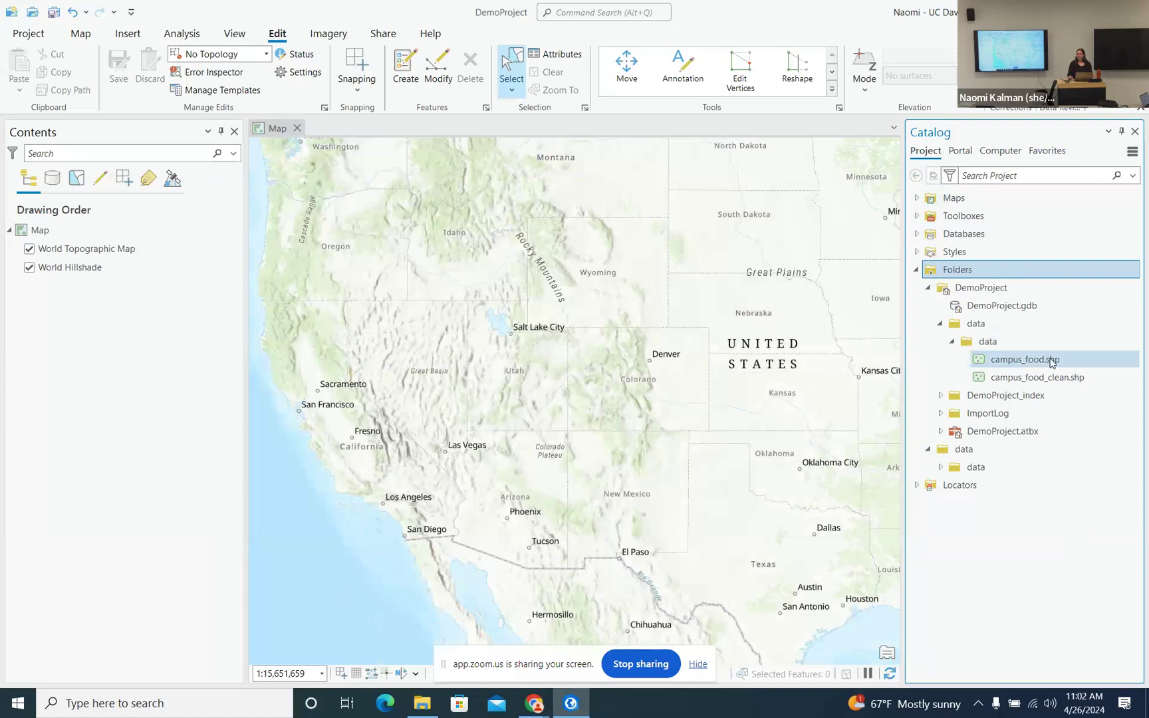
{"action": "left_click", "coordinate": [1012, 365]}
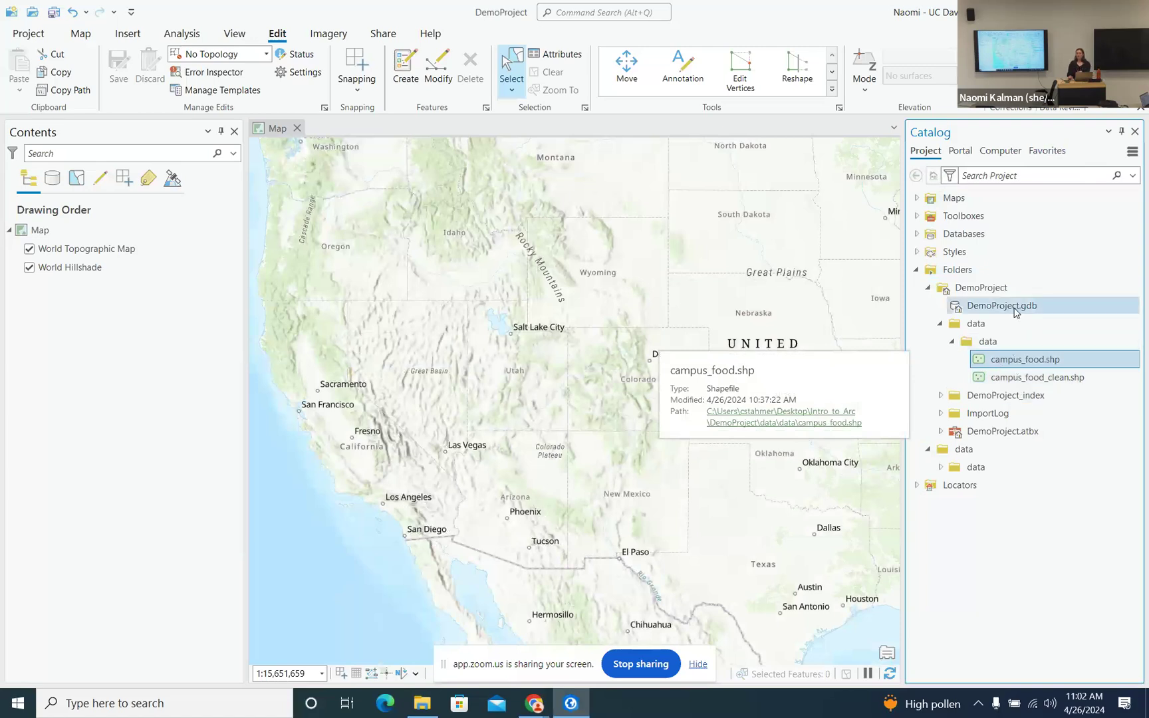
{"action": "mouse_move", "coordinate": [1016, 312]}
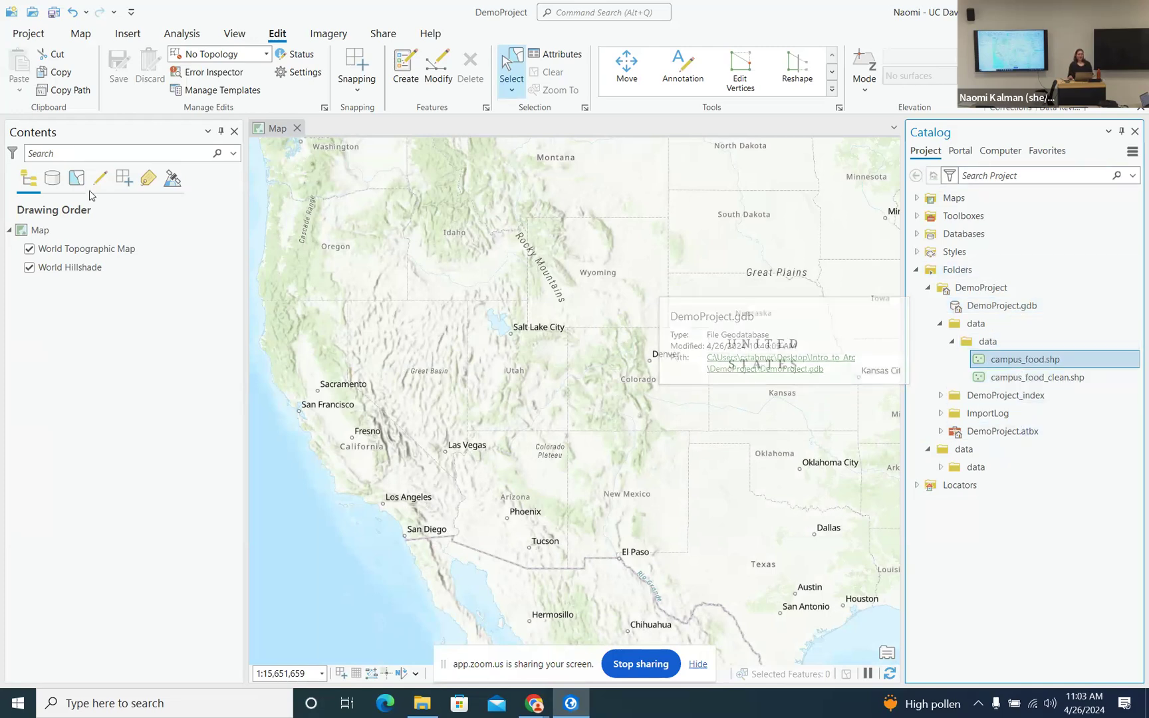
{"action": "left_click", "coordinate": [1122, 131]}
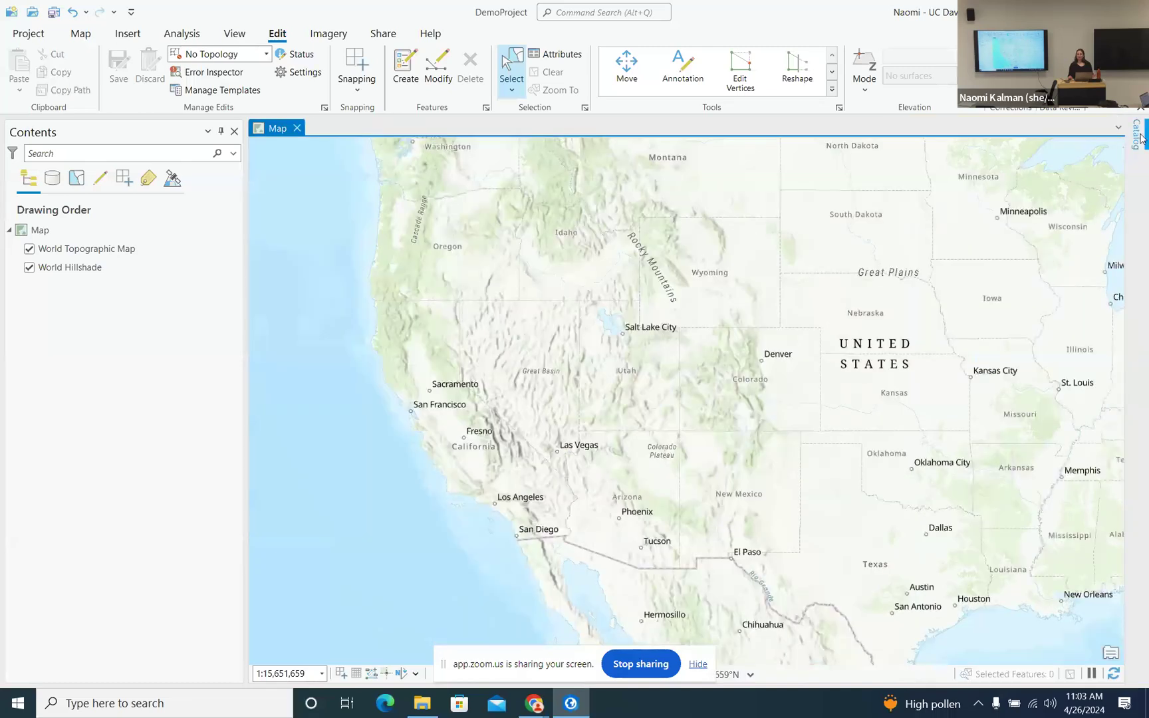
{"action": "left_click", "coordinate": [1107, 132]}
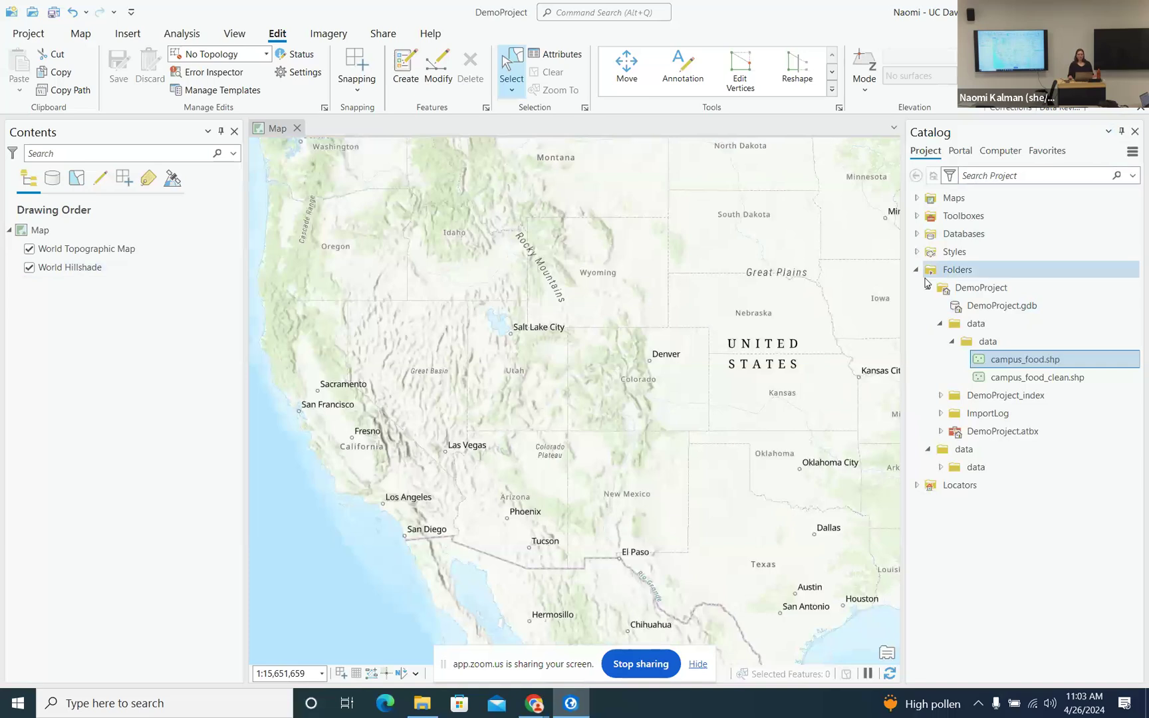
{"action": "mouse_move", "coordinate": [1036, 363]}
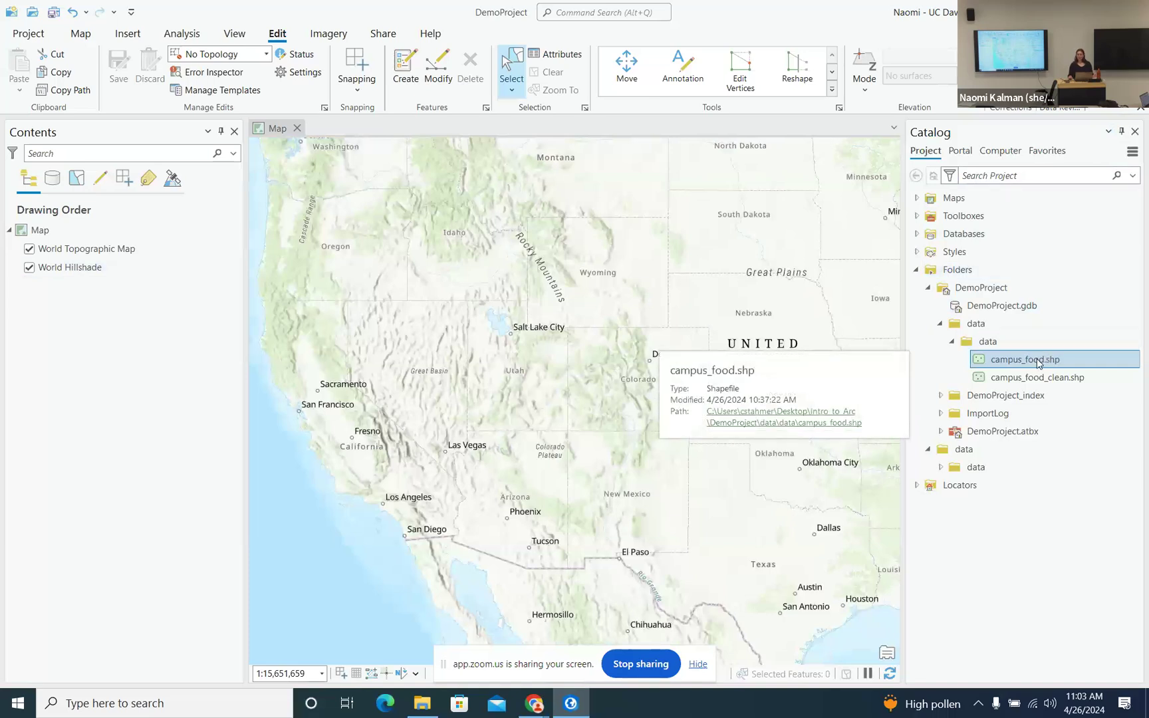
- Drag campus_food.shp from Catalog onto the map, plotting its points around the UC Davis campus
{"action": "left_click_drag", "start_coordinate": [1041, 364], "coordinate": [566, 320]}
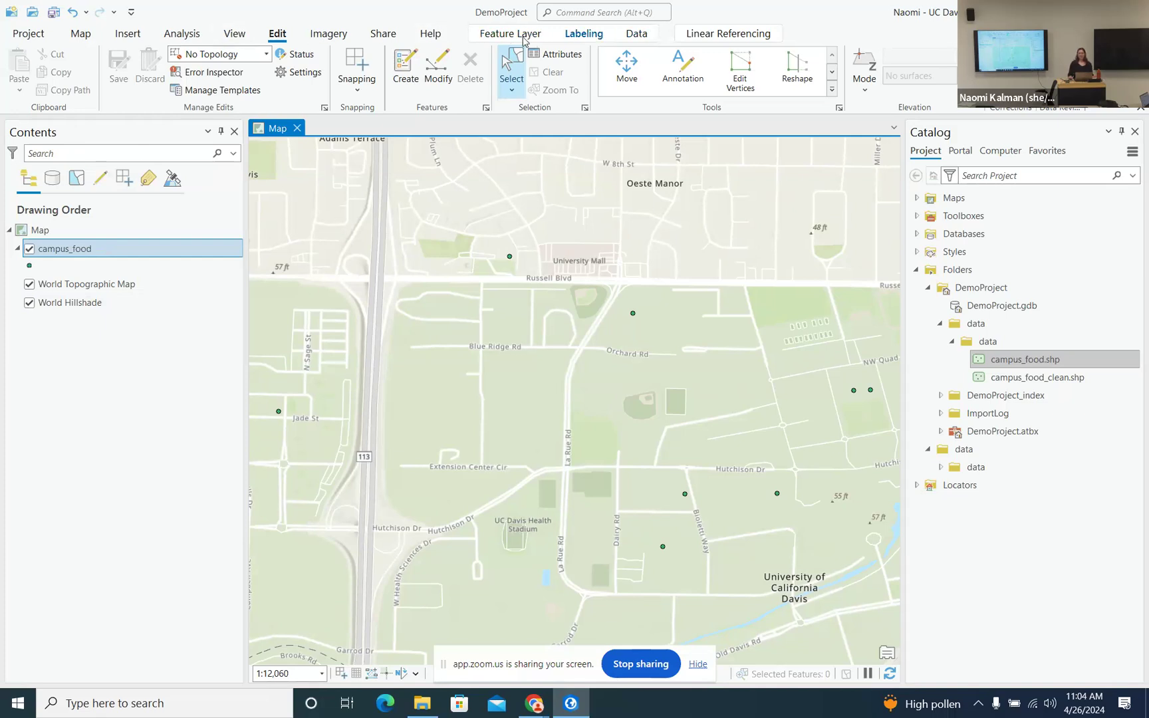
- Review campus_food's Feature Layer, Labeling and Data tabs and the basemap's Vector Tile Layer settings, then reselect campus_food
{"action": "left_click", "coordinate": [522, 39]}
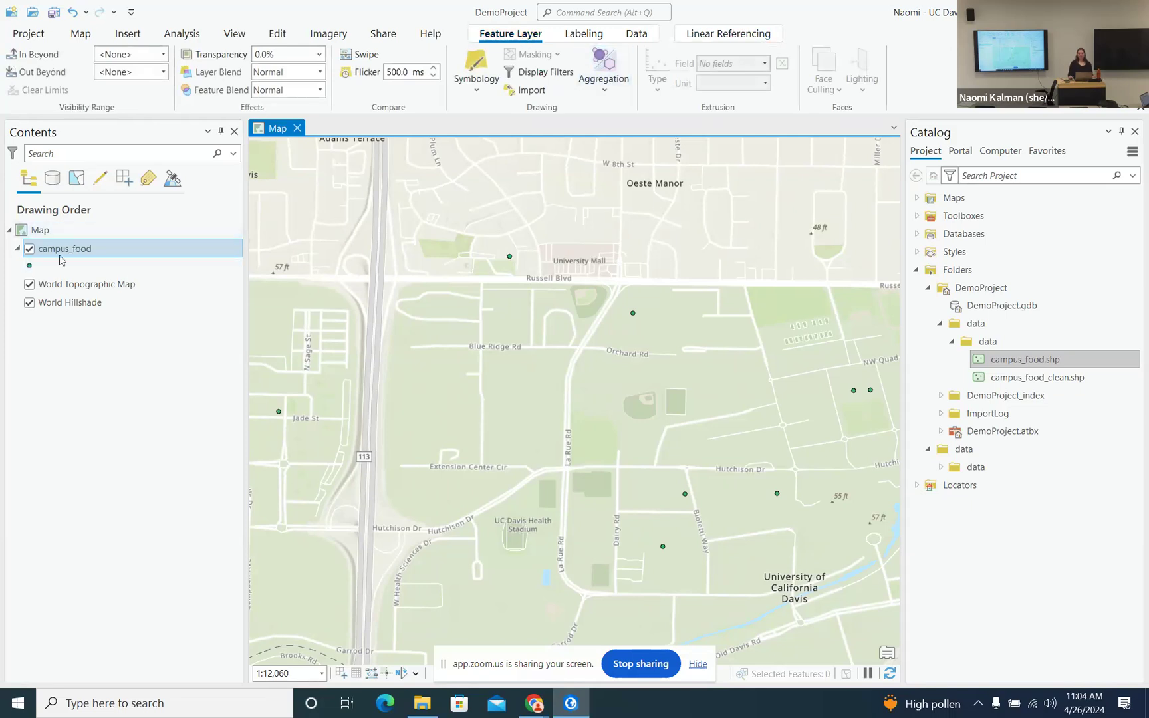
{"action": "left_click", "coordinate": [584, 37]}
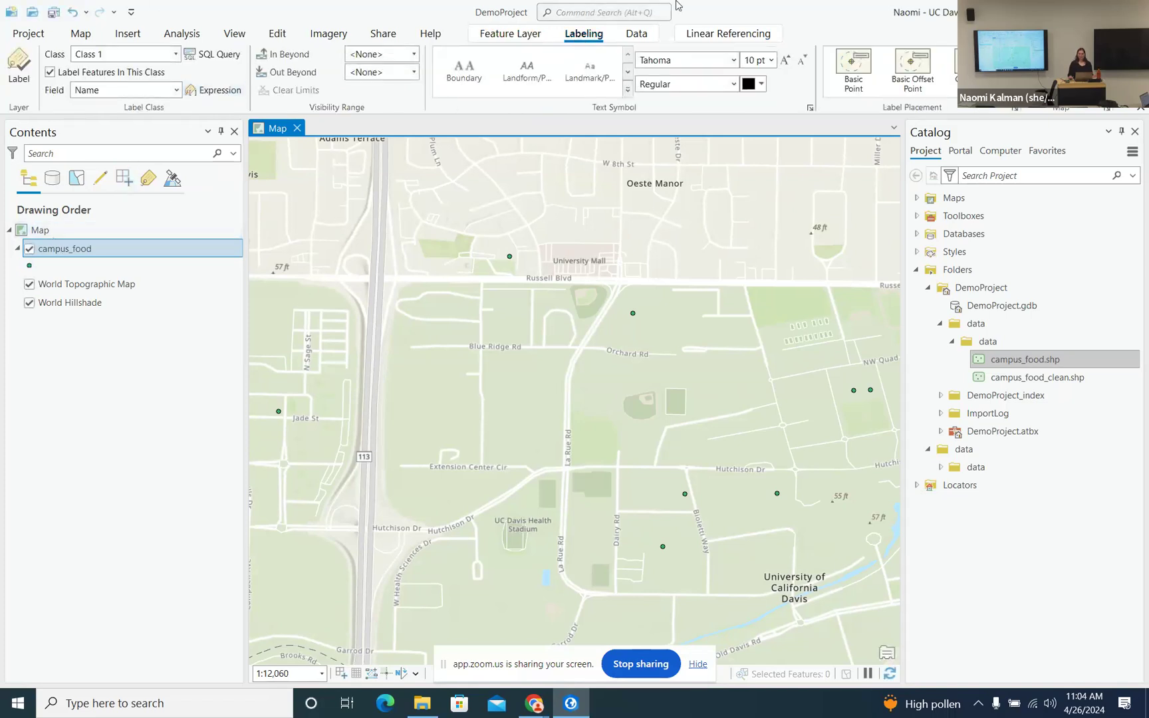
{"action": "left_click", "coordinate": [639, 36]}
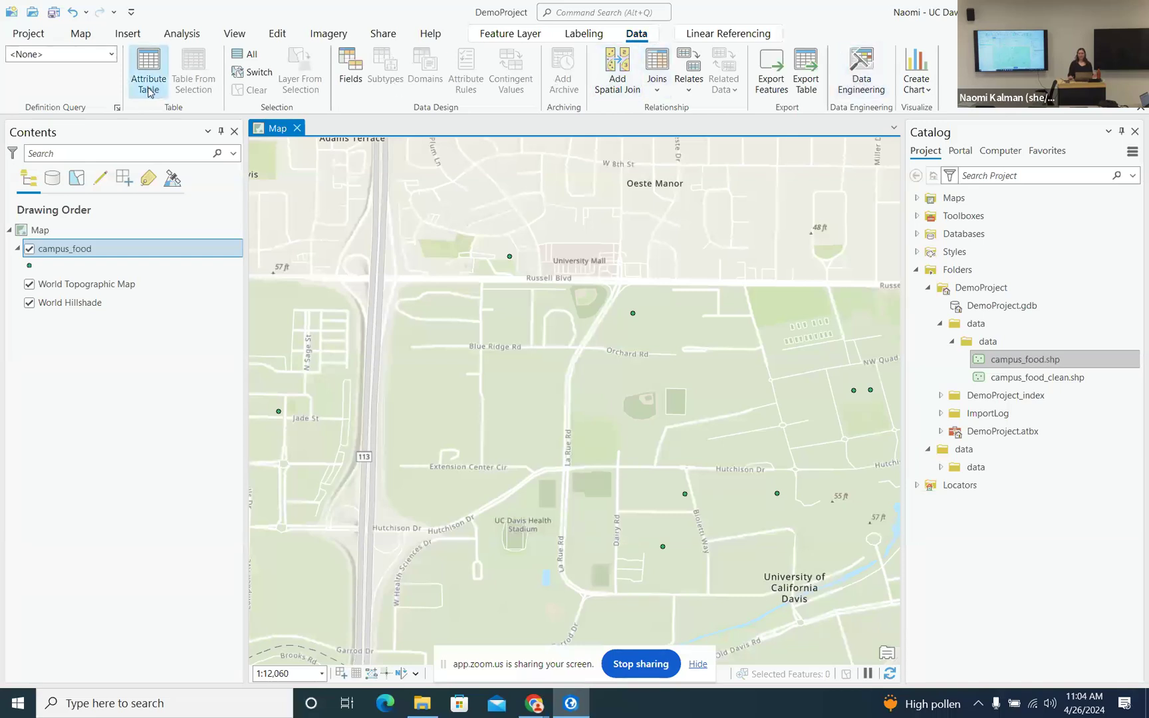
{"action": "left_click", "coordinate": [121, 296]}
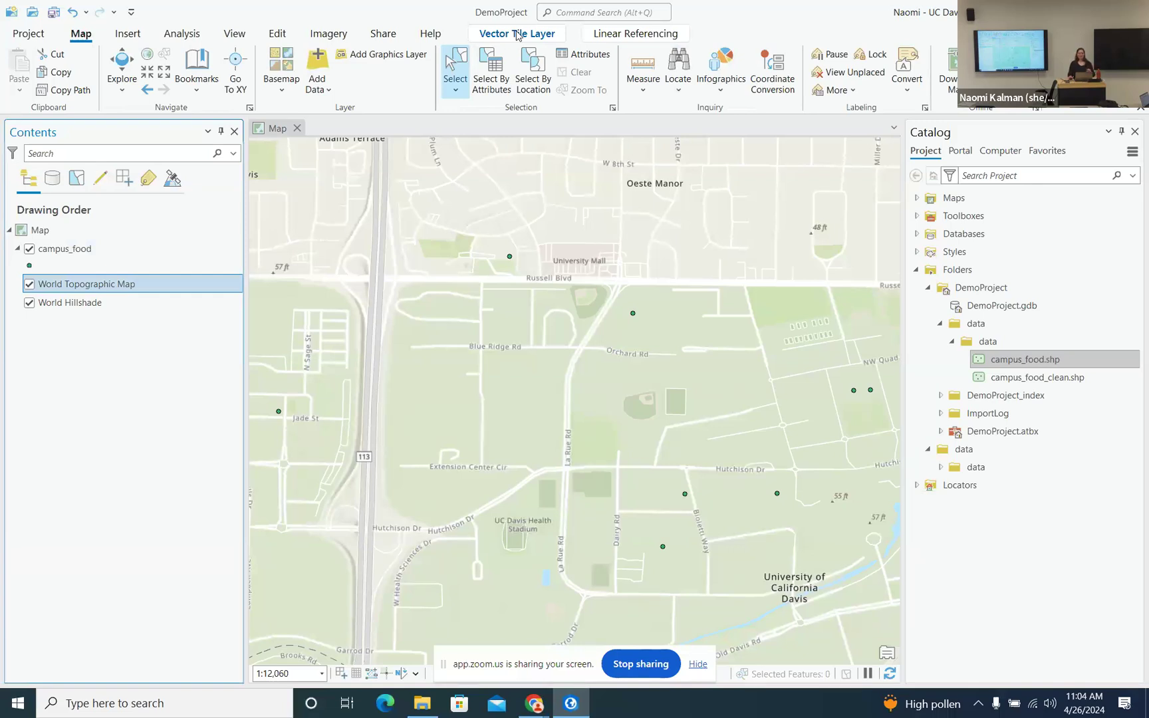
{"action": "left_click", "coordinate": [516, 35]}
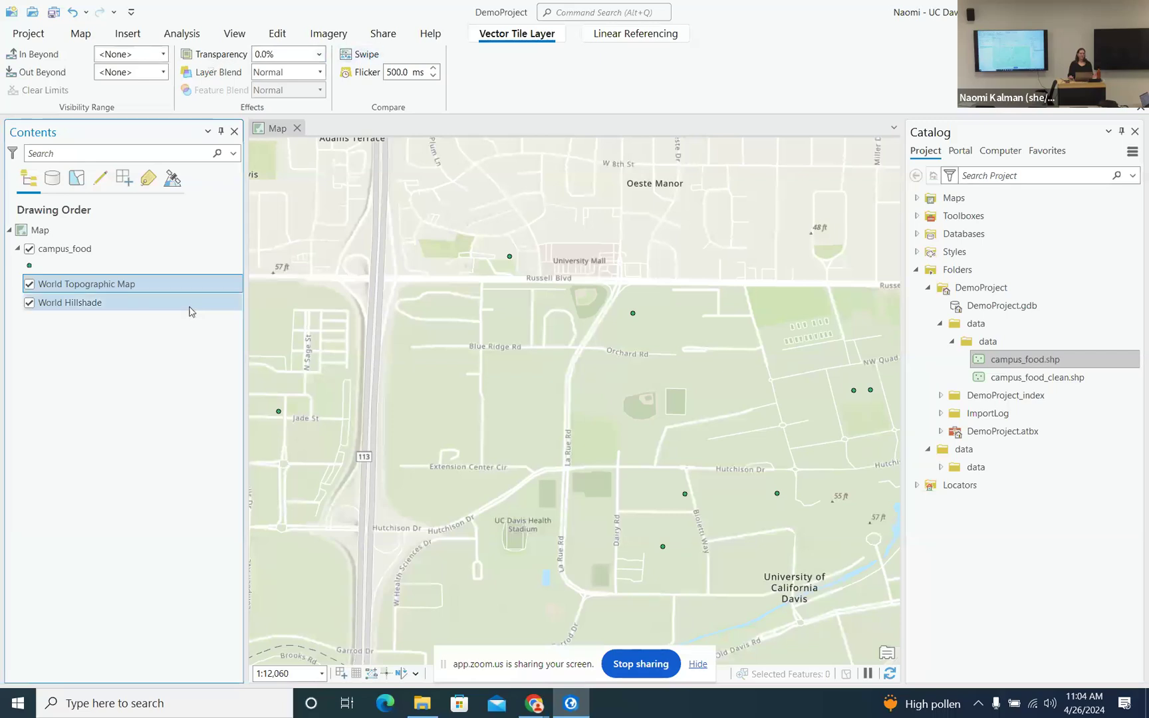
{"action": "left_click", "coordinate": [90, 250]}
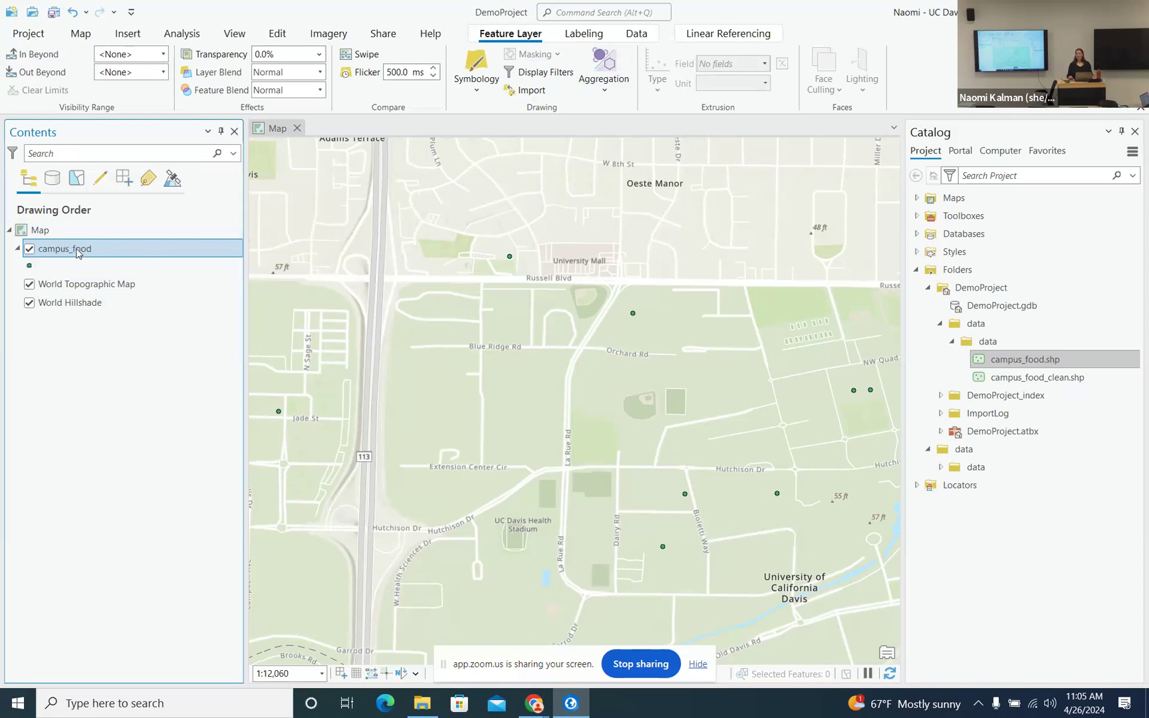
- Switch Contents to List By Data Source, showing two basemap services and the local campus_food folder
{"action": "right_click", "coordinate": [141, 252]}
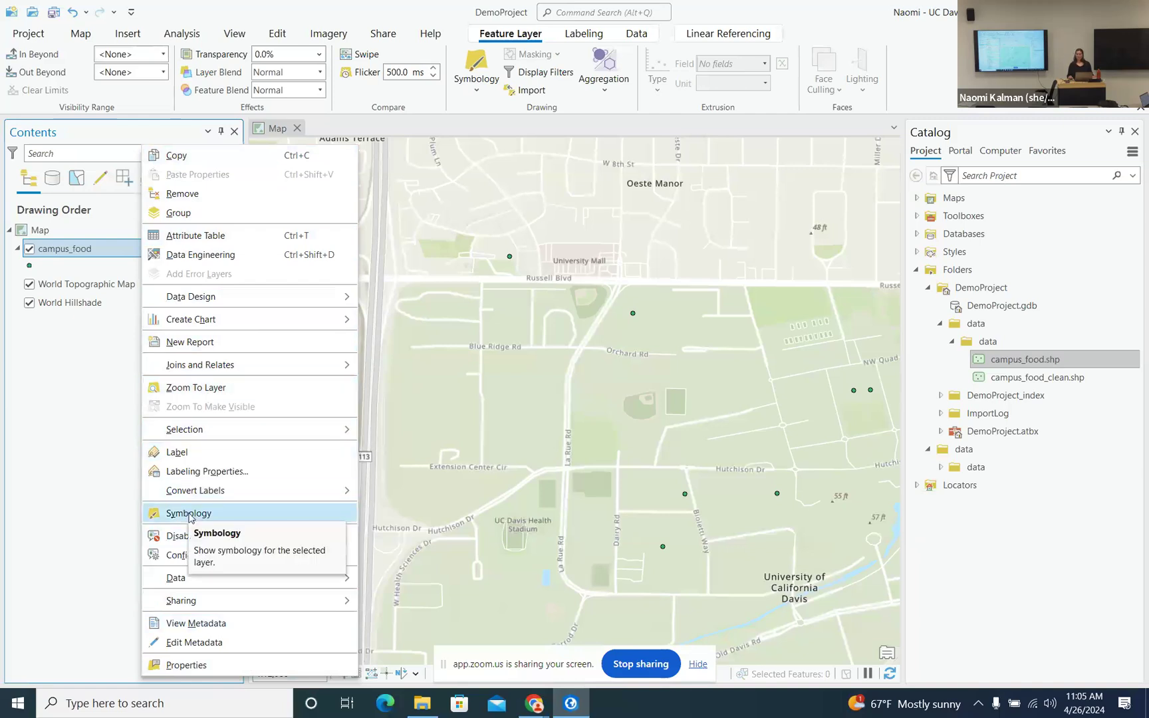
{"action": "left_click", "coordinate": [84, 373]}
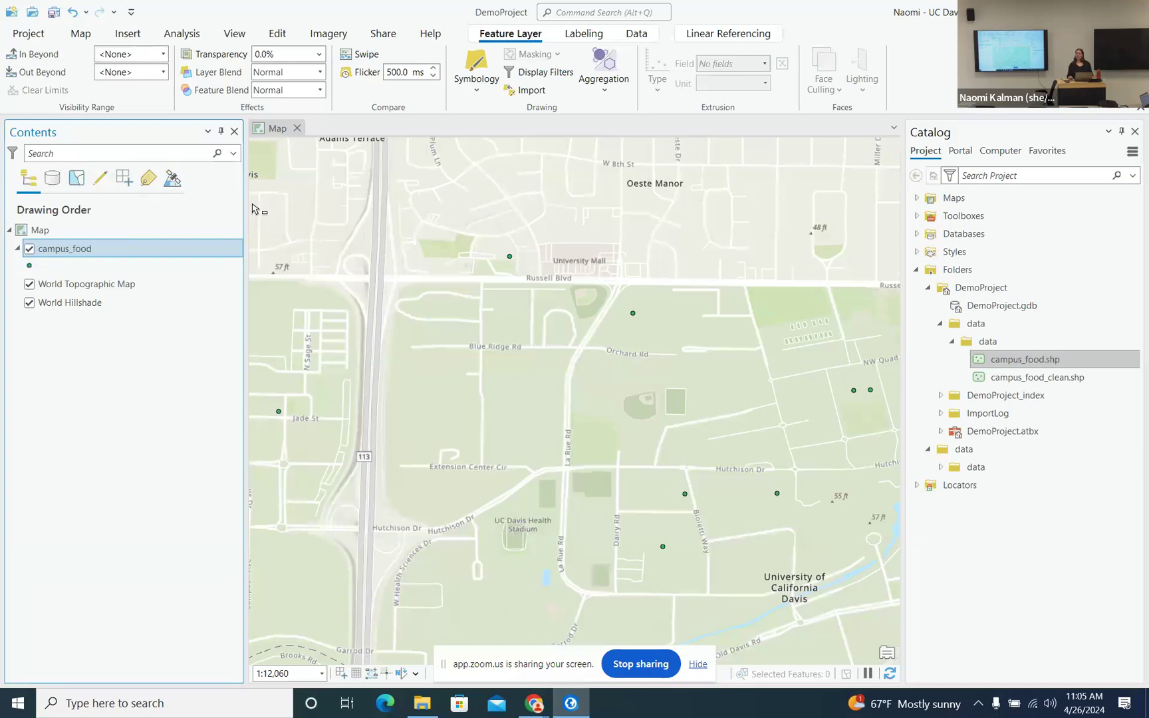
{"action": "left_click", "coordinate": [55, 182]}
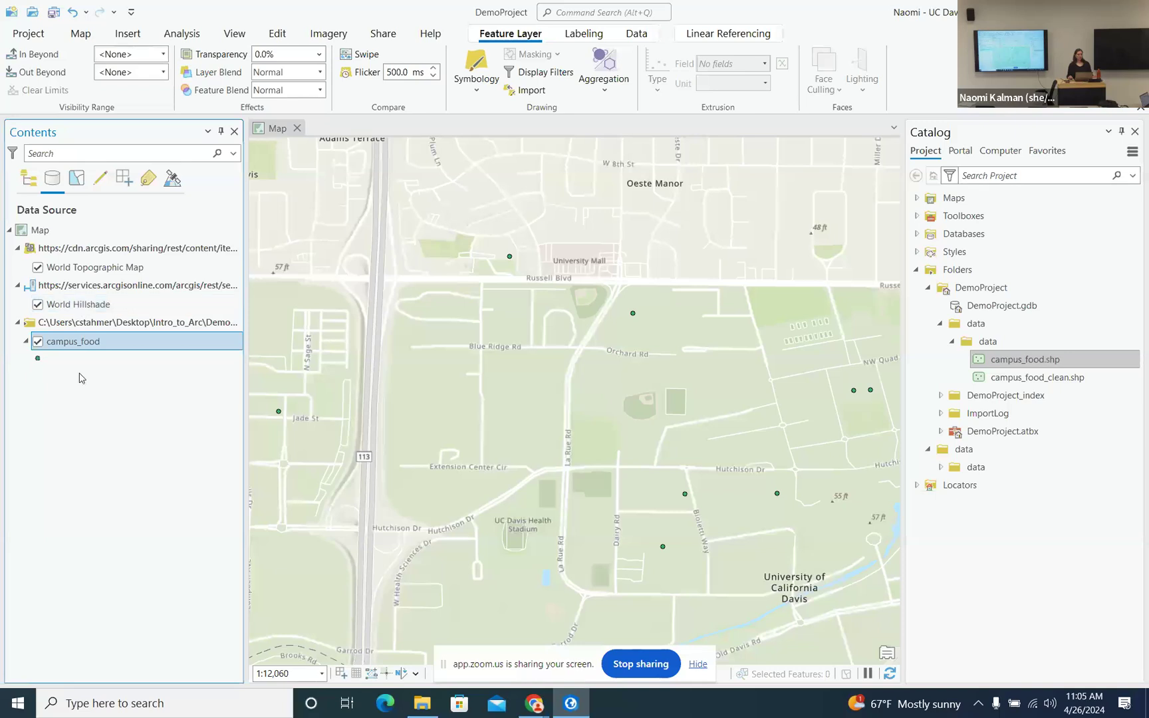
- Cycle Contents through the Selection, Editing, Labeling and Perspective listings, then back to Drawing Order
{"action": "left_click", "coordinate": [77, 178]}
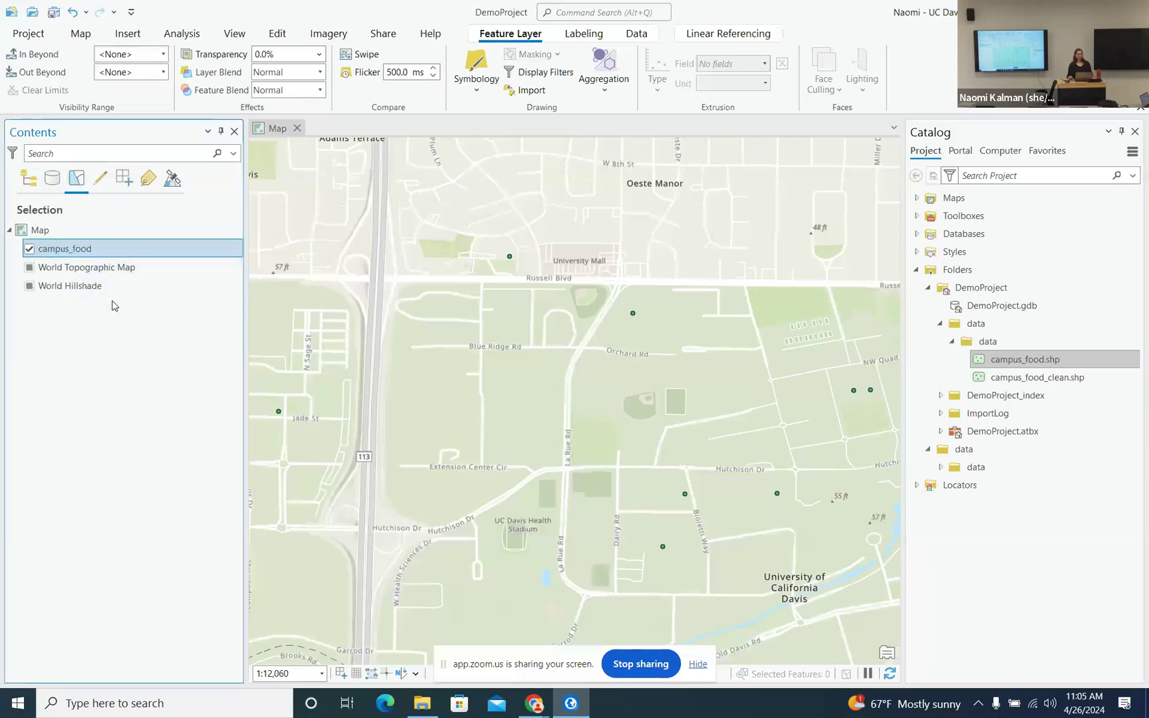
{"action": "left_click", "coordinate": [101, 179]}
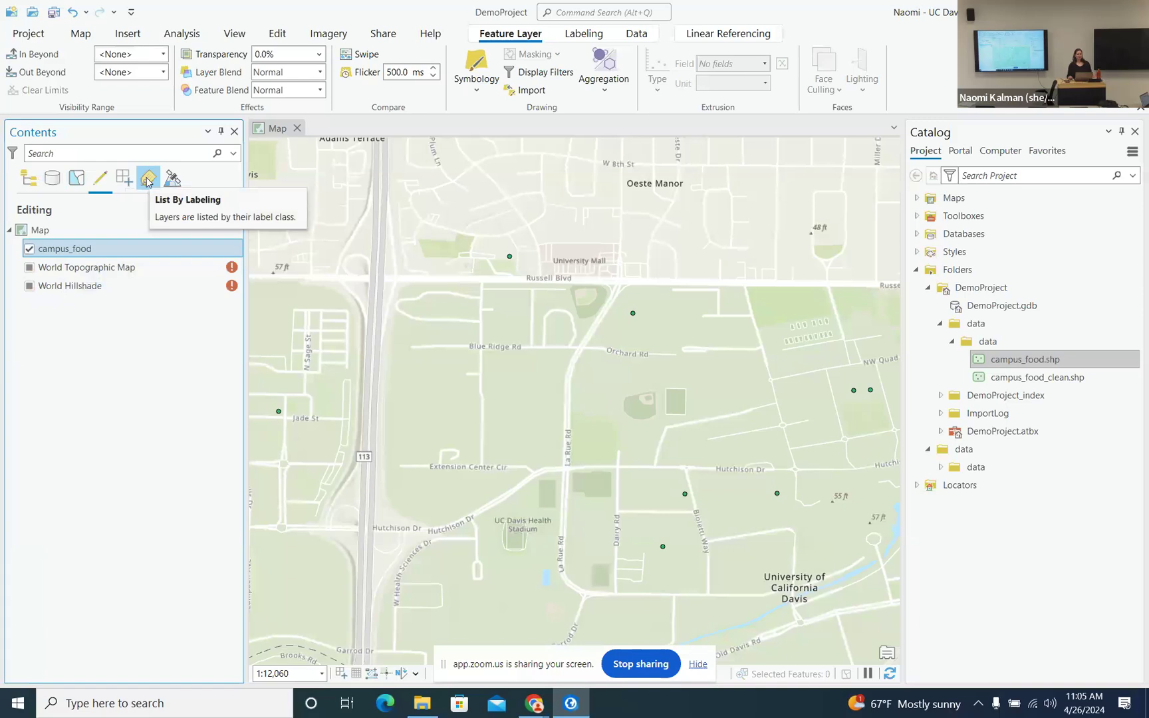
{"action": "left_click", "coordinate": [147, 181]}
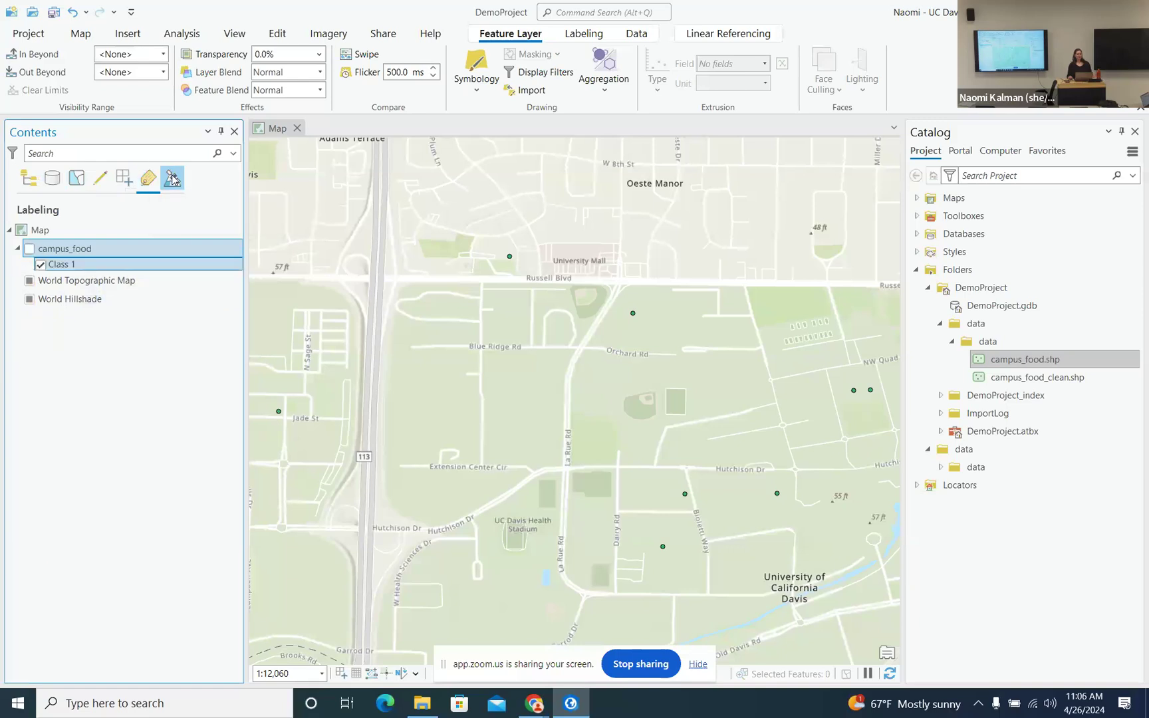
{"action": "left_click", "coordinate": [173, 178]}
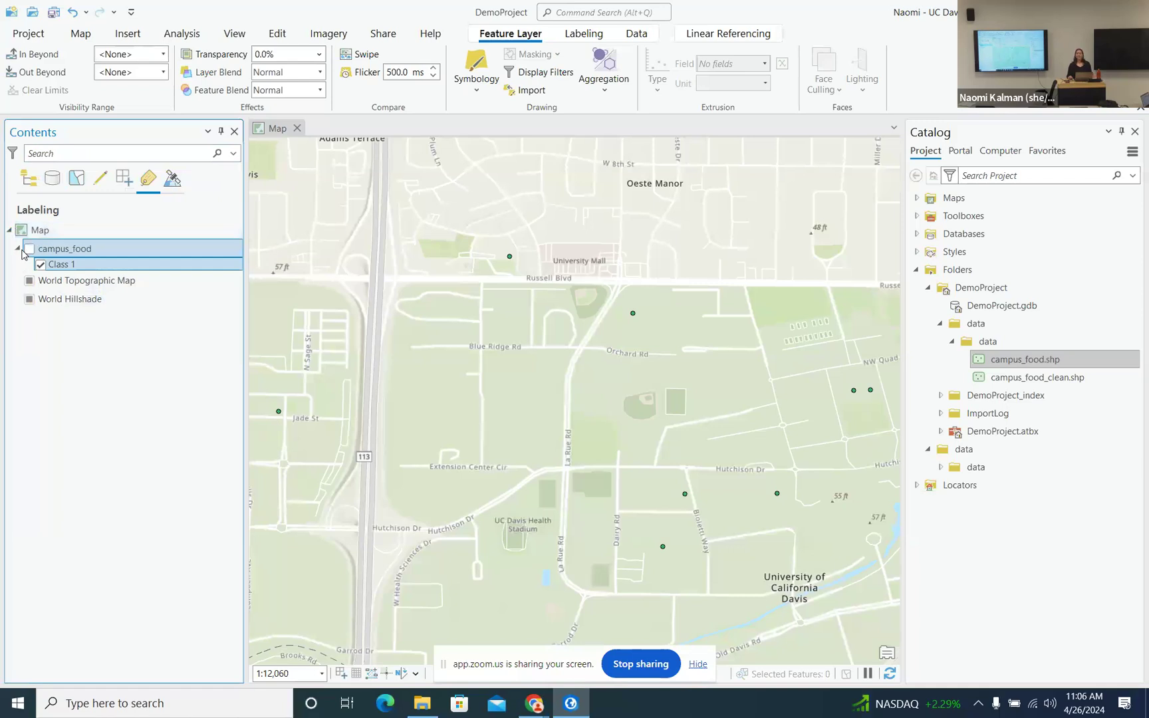
{"action": "left_click", "coordinate": [28, 188]}
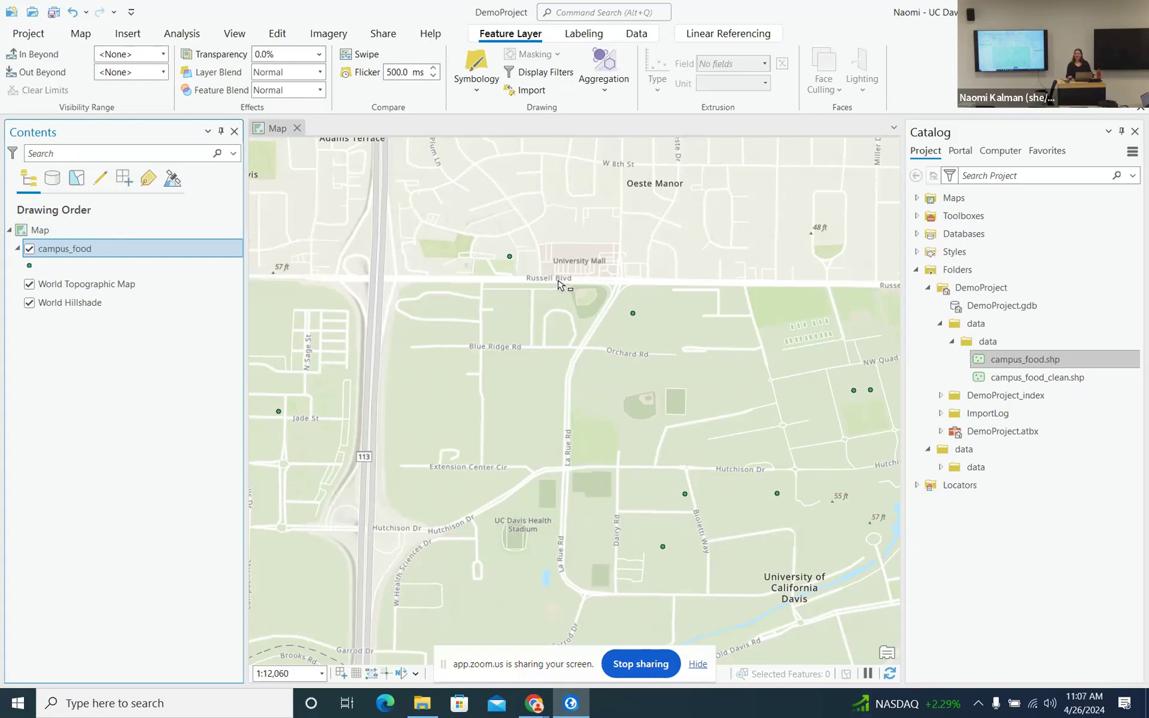
- Open the Symbology pane for the campus_food layer from its context menu
{"action": "left_click", "coordinate": [30, 266]}
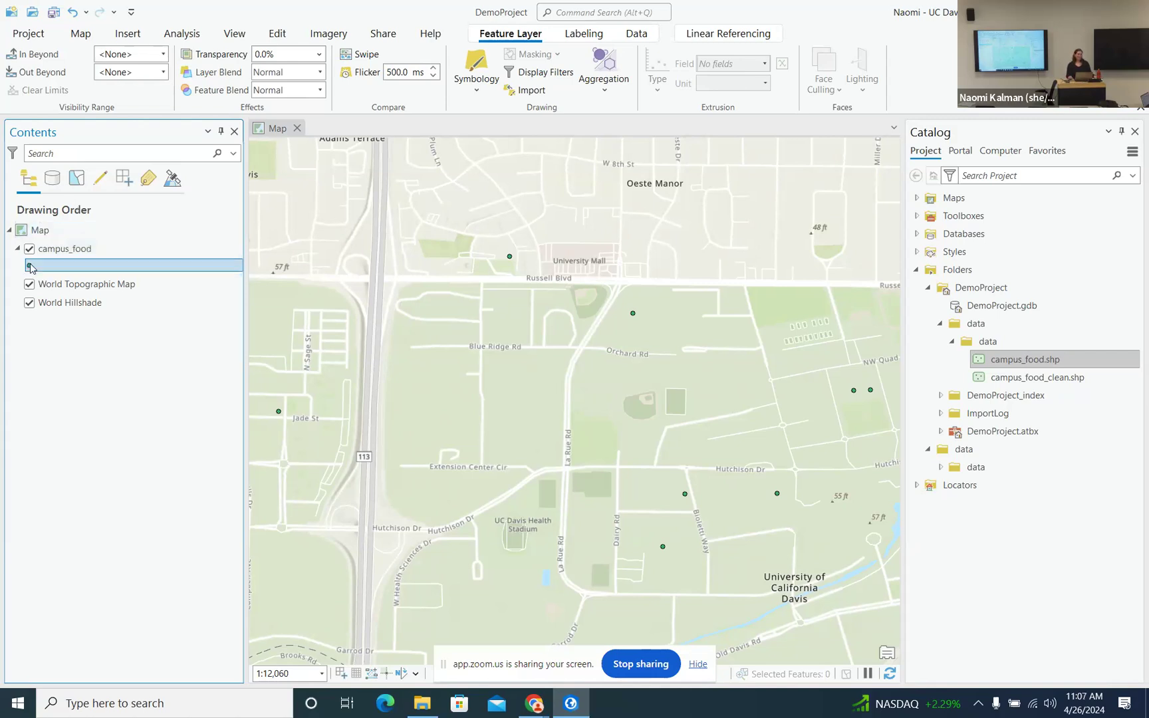
{"action": "left_click", "coordinate": [67, 249]}
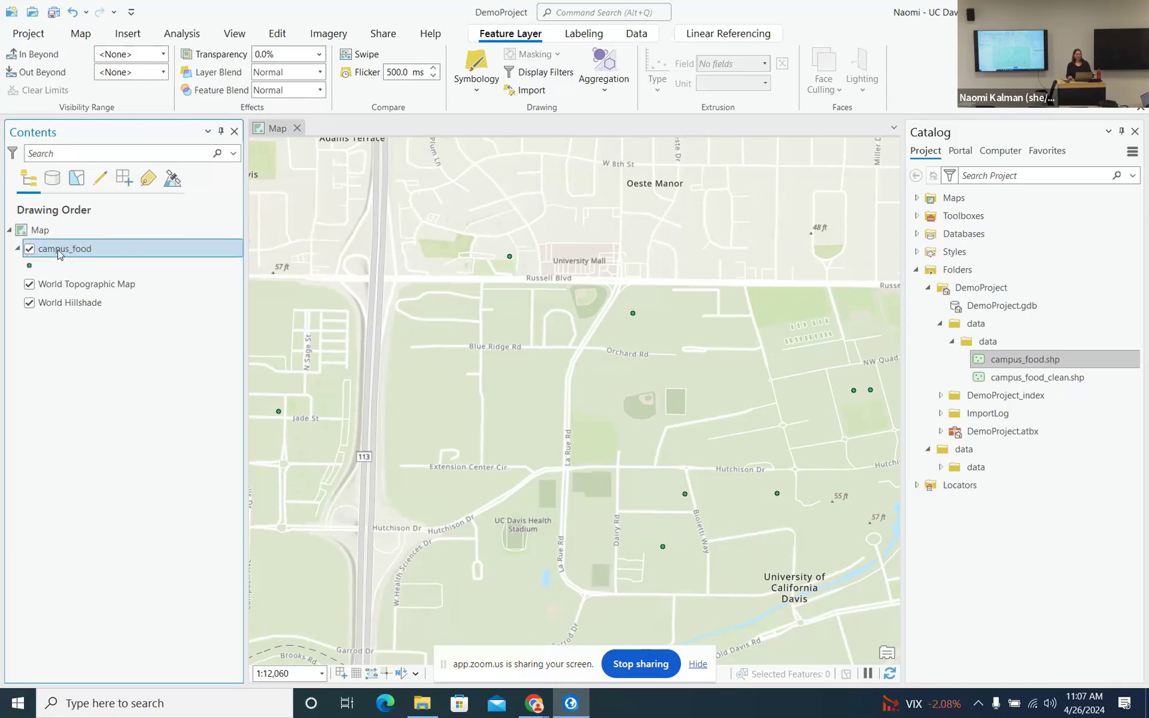
{"action": "left_click", "coordinate": [31, 268]}
{"action": "right_click", "coordinate": [33, 266]}
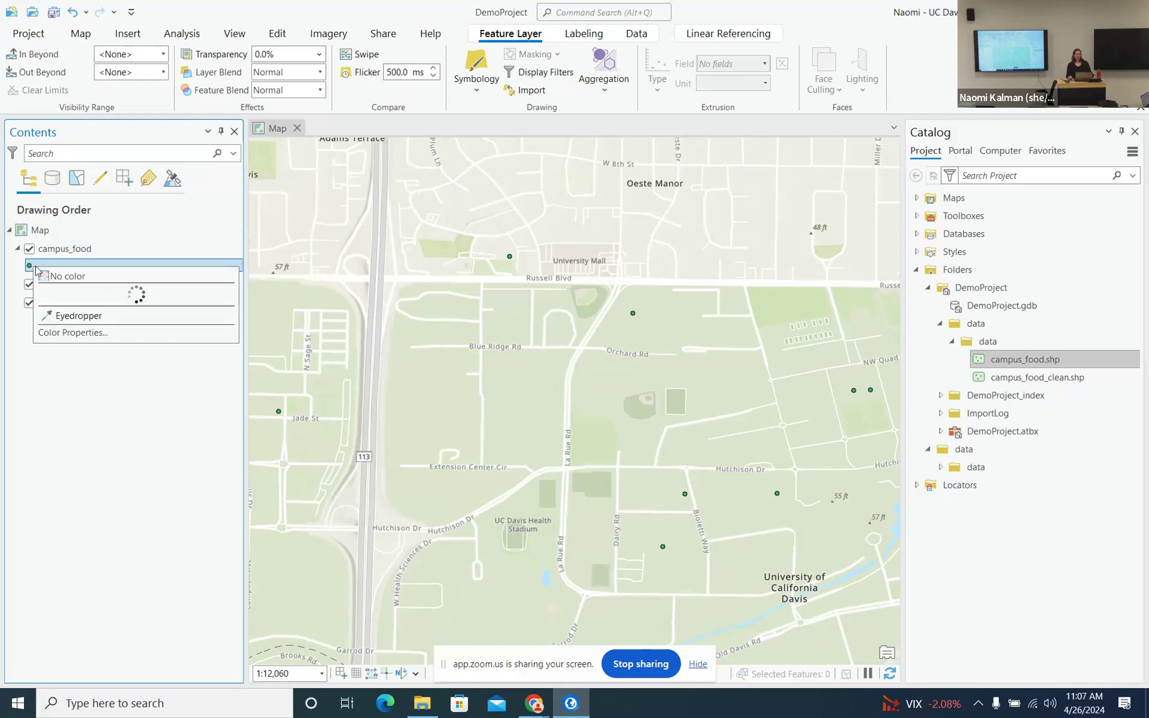
{"action": "left_click", "coordinate": [69, 250]}
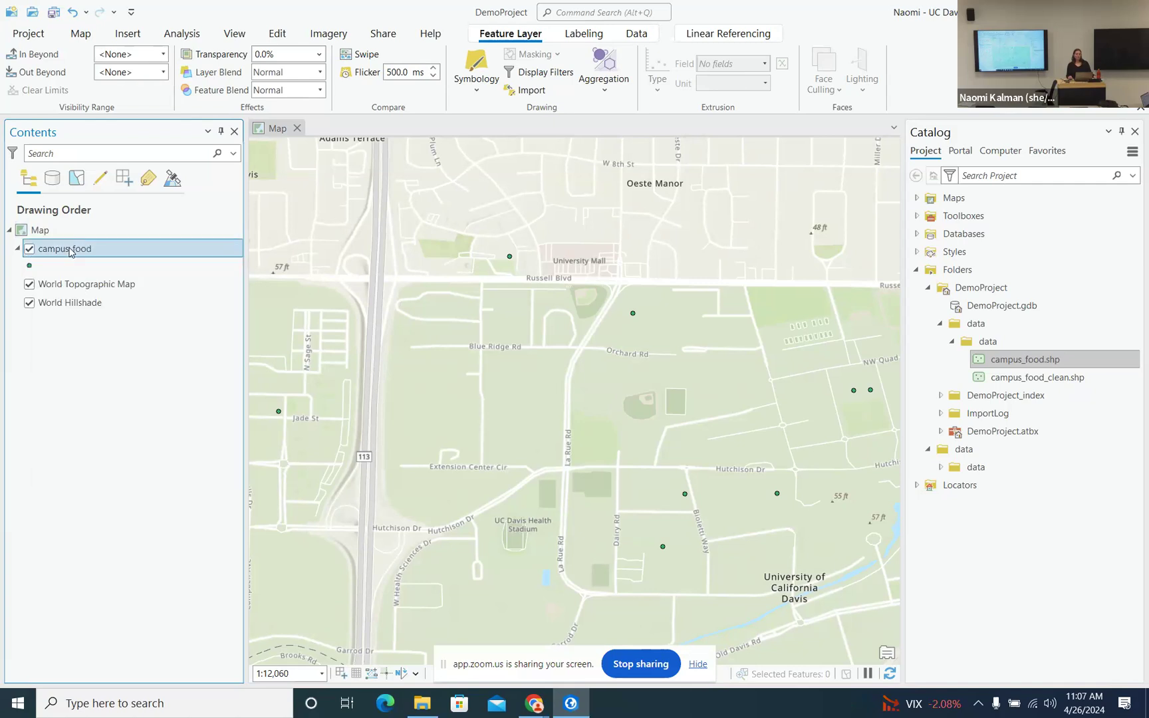
{"action": "right_click", "coordinate": [74, 251]}
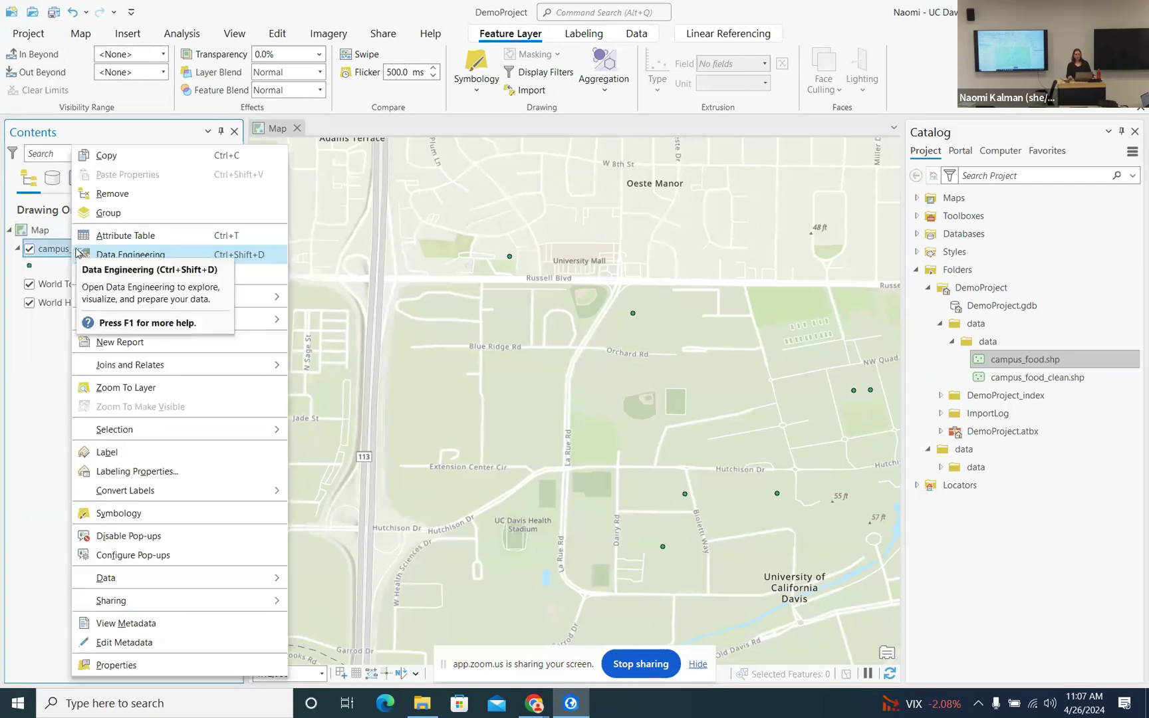
{"action": "left_click", "coordinate": [143, 515]}
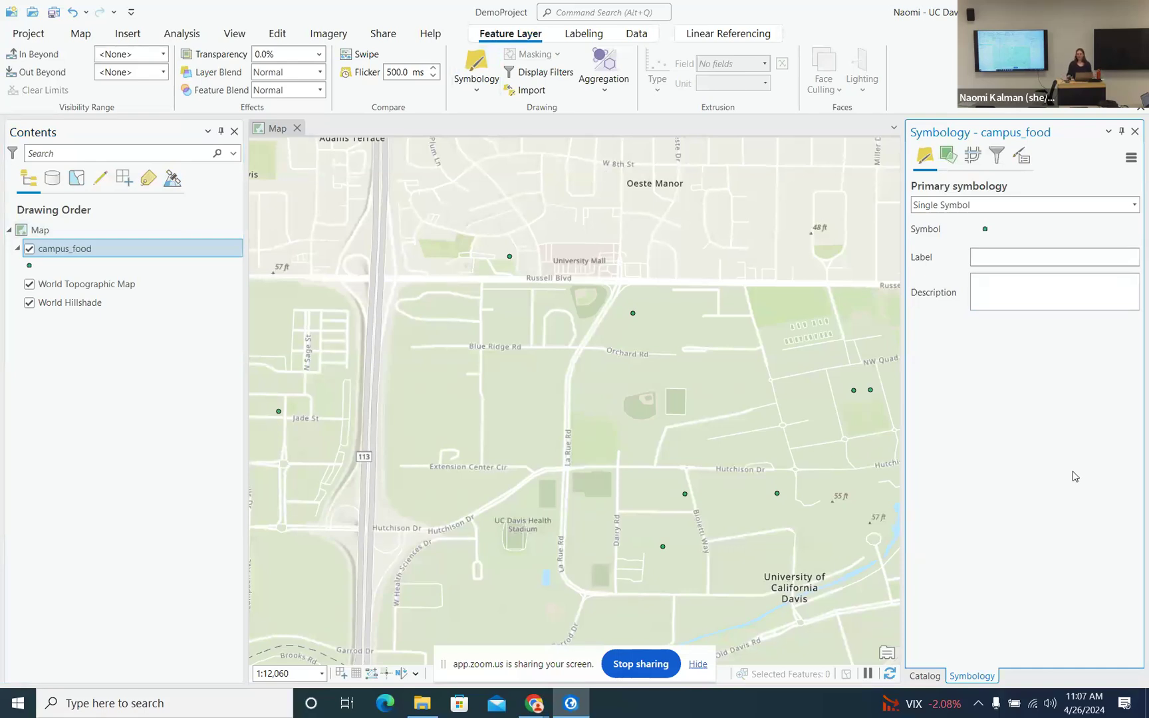
{"action": "left_click", "coordinate": [925, 676]}
{"action": "left_click", "coordinate": [965, 681]}
{"action": "left_click", "coordinate": [985, 230]}
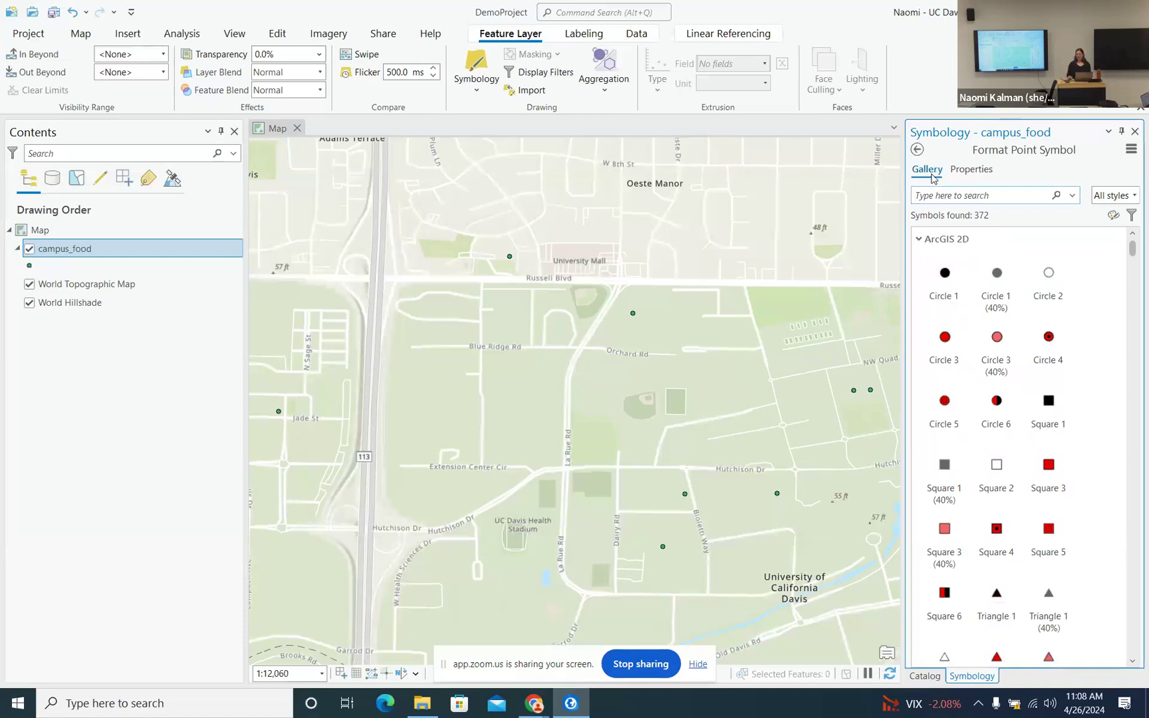
{"action": "scroll", "coordinate": [1030, 415], "scroll_direction": "down", "scroll_amount": 2}
{"action": "scroll", "coordinate": [1030, 421], "scroll_direction": "down", "scroll_amount": 5}
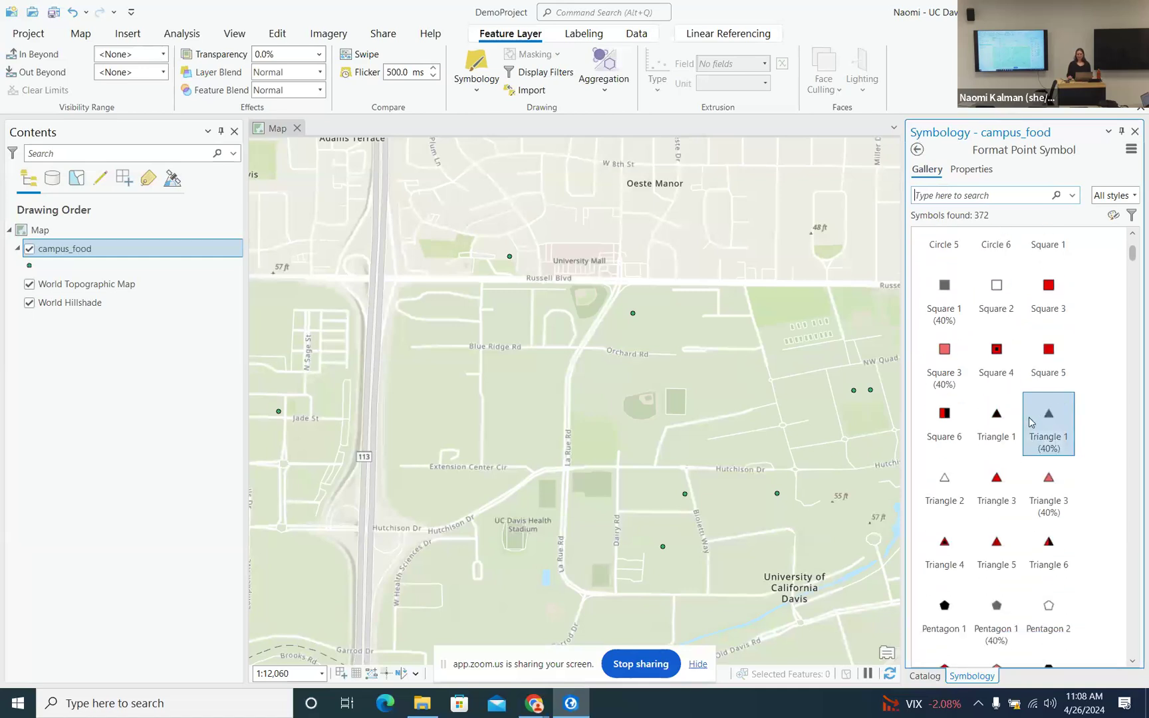
{"action": "scroll", "coordinate": [1037, 426], "scroll_direction": "down", "scroll_amount": 2}
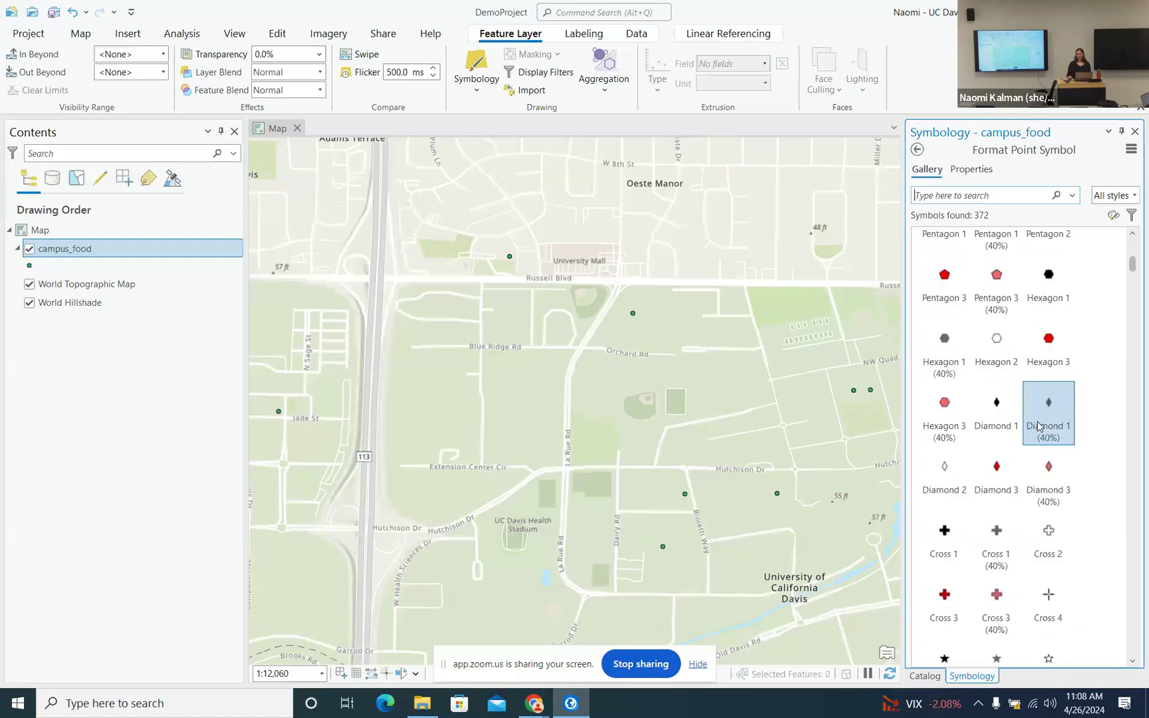
{"action": "scroll", "coordinate": [1041, 426], "scroll_direction": "down", "scroll_amount": 6}
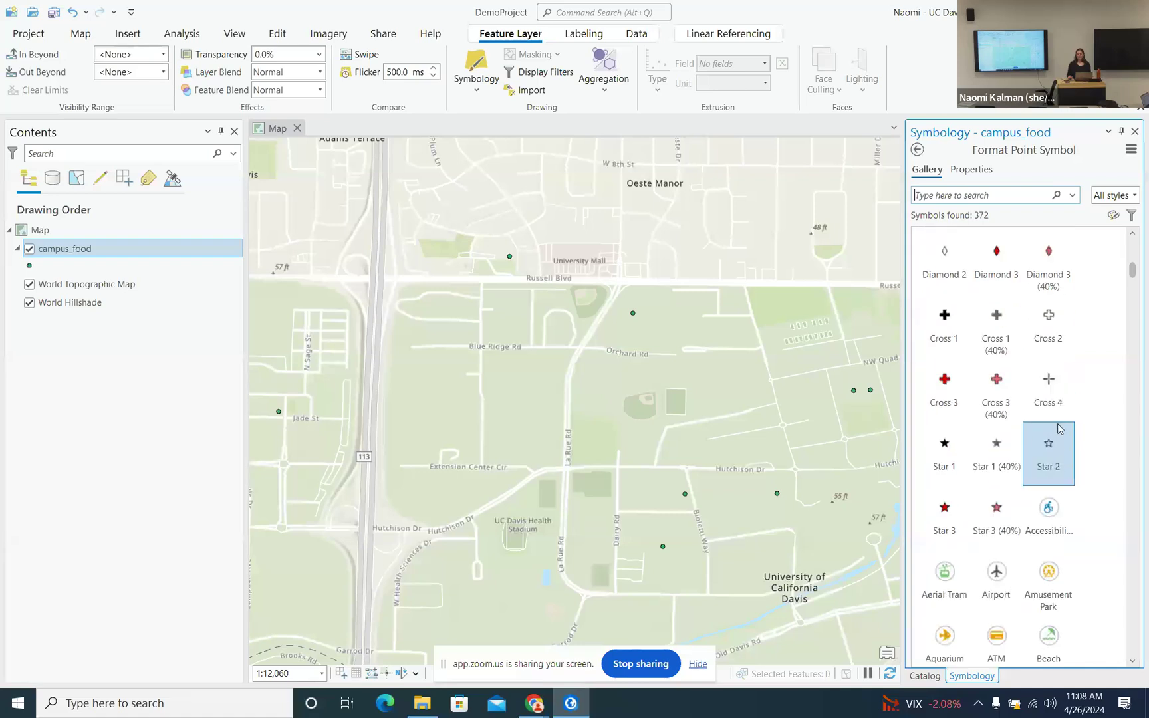
{"action": "scroll", "coordinate": [1050, 429], "scroll_direction": "down", "scroll_amount": 6}
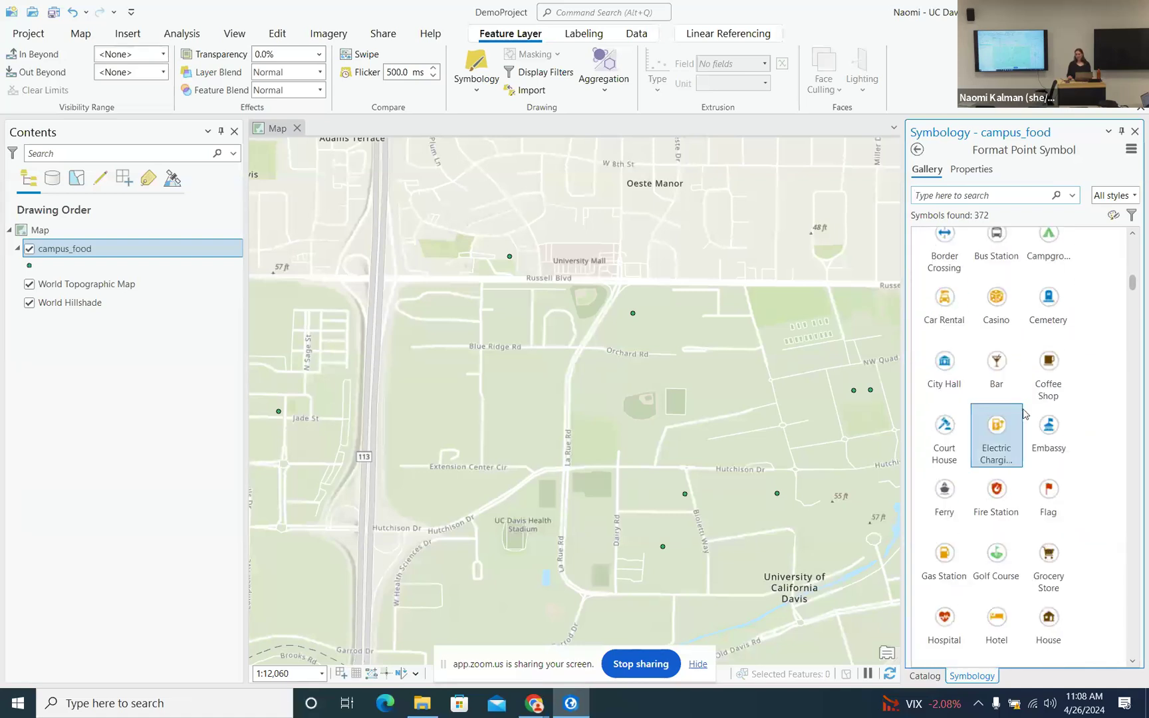
{"action": "scroll", "coordinate": [1029, 417], "scroll_direction": "down", "scroll_amount": 3}
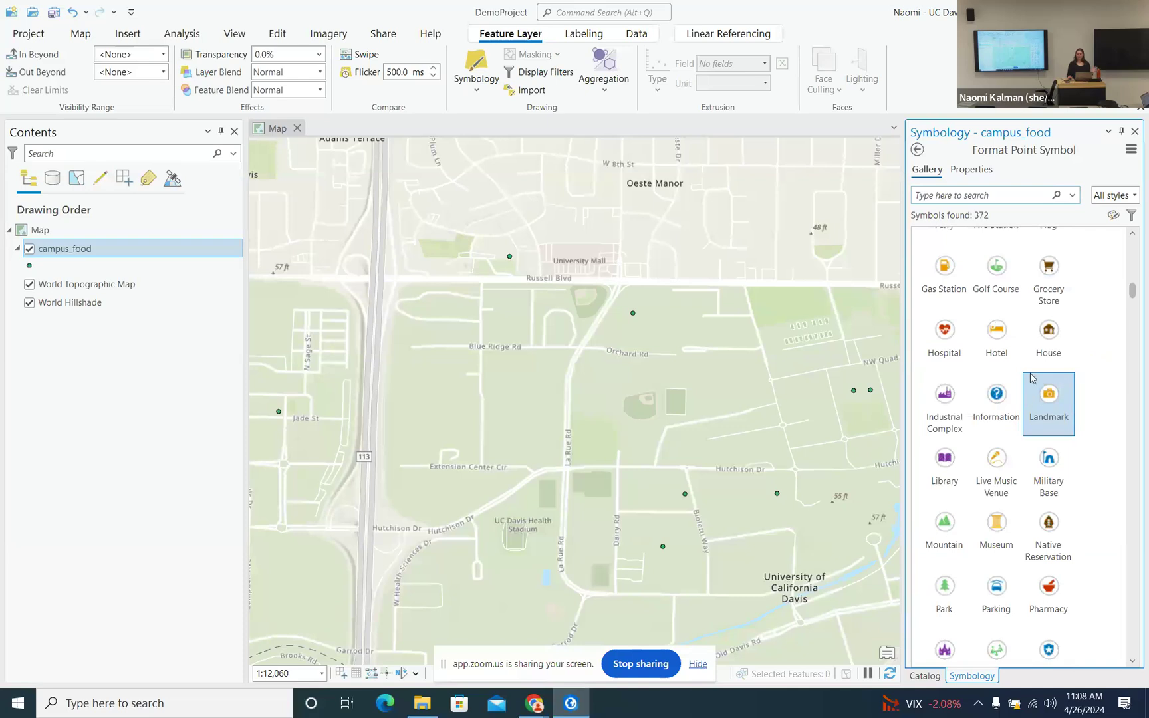
{"action": "left_click", "coordinate": [1054, 202]}
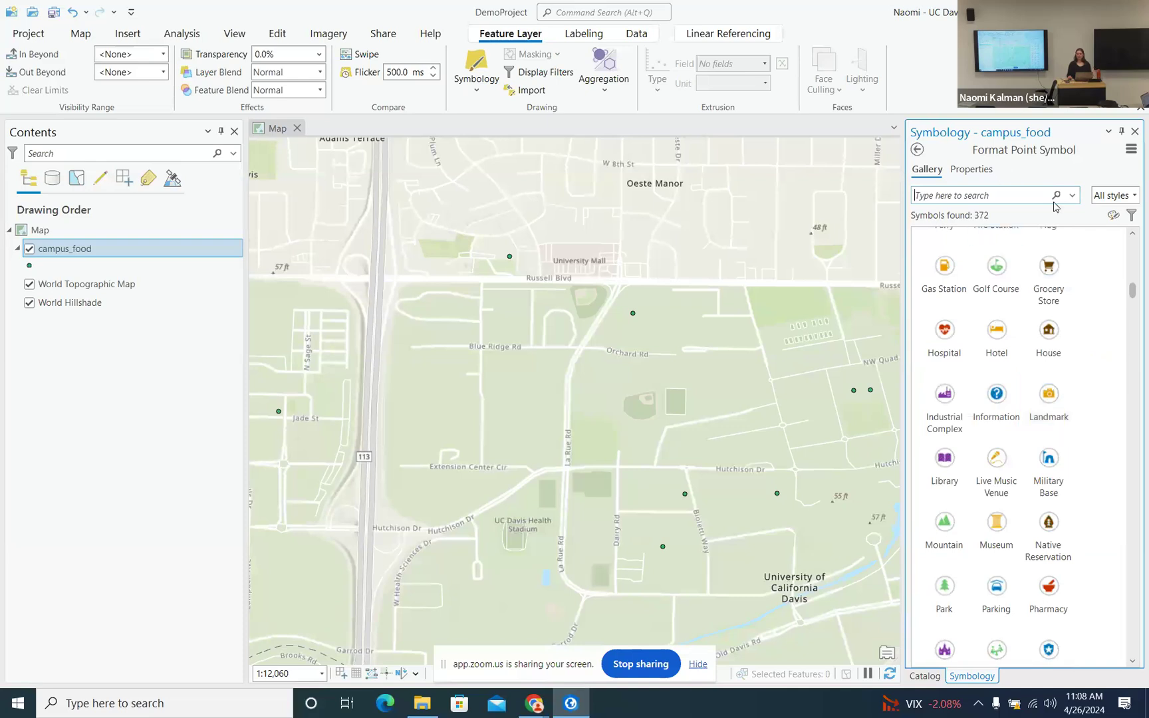
{"action": "left_click", "coordinate": [1135, 196]}
{"action": "left_click", "coordinate": [1135, 195]}
- In the point symbol's properties, choose Orange Dust for the fill and Cherry Cola for the outline
{"action": "left_click", "coordinate": [985, 172]}
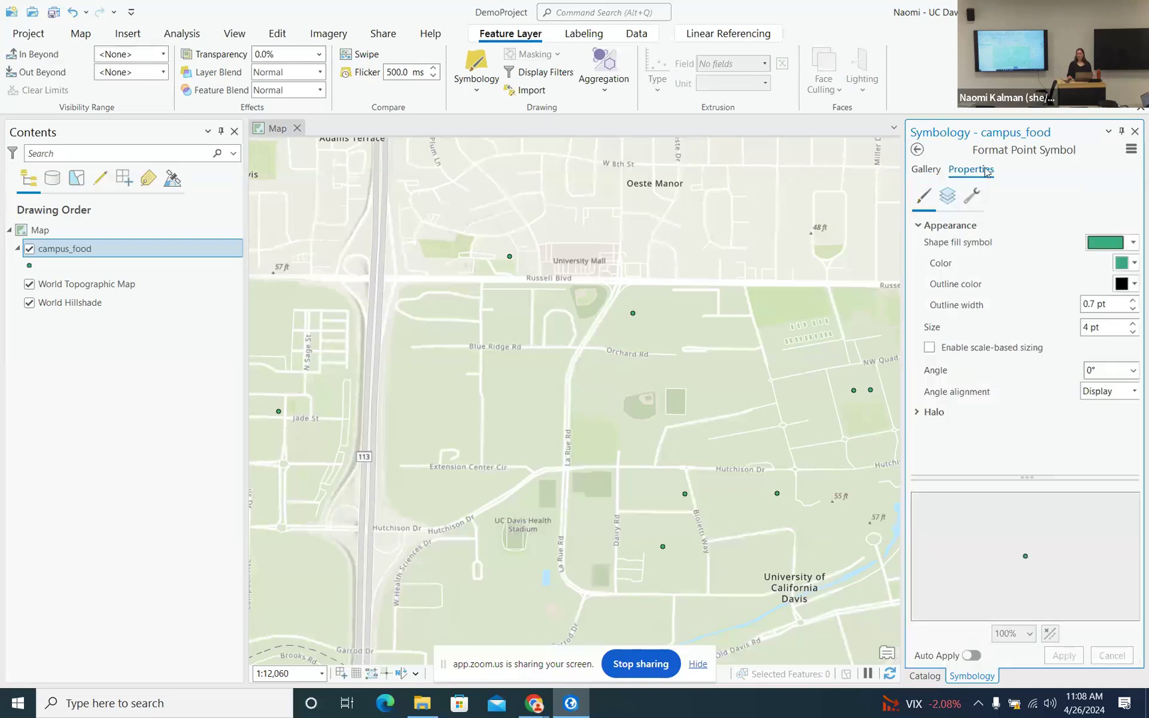
{"action": "left_click", "coordinate": [933, 174]}
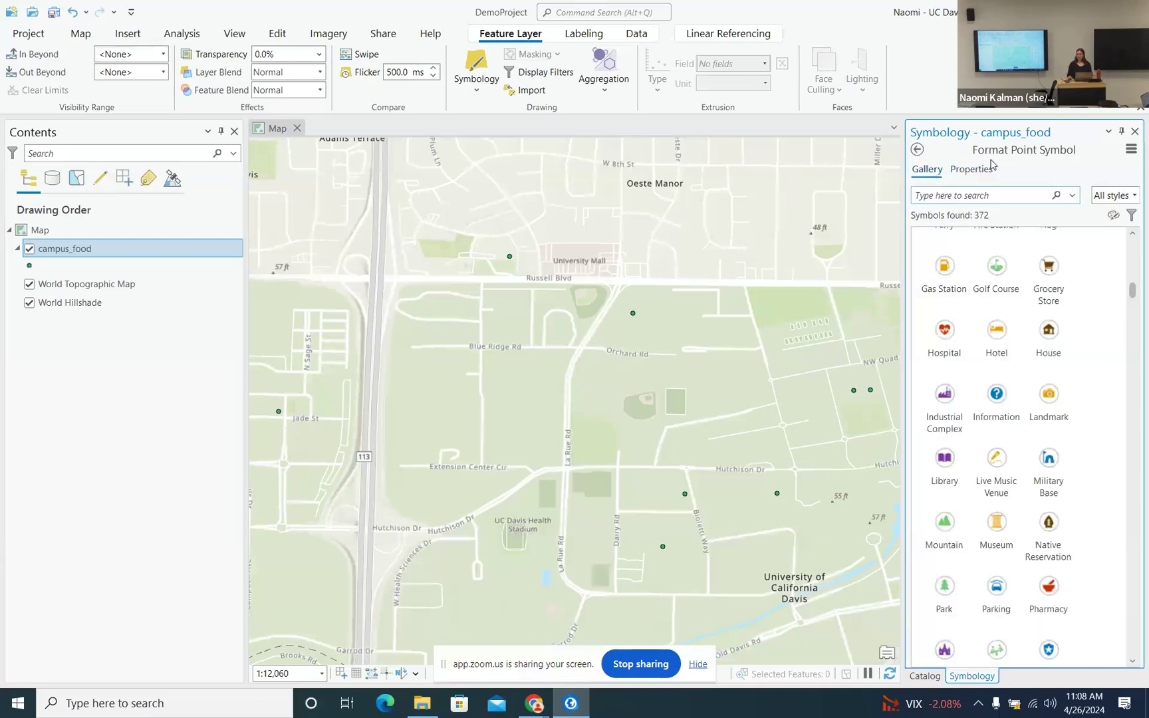
{"action": "left_click", "coordinate": [971, 174]}
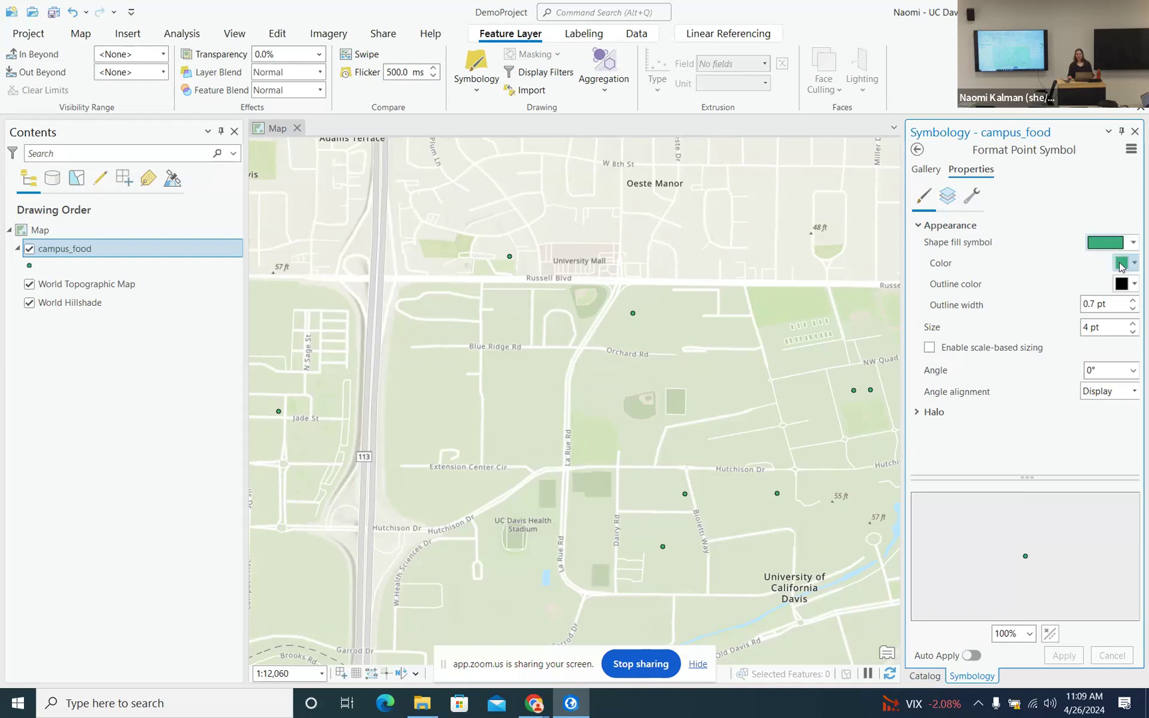
{"action": "left_click", "coordinate": [1122, 266]}
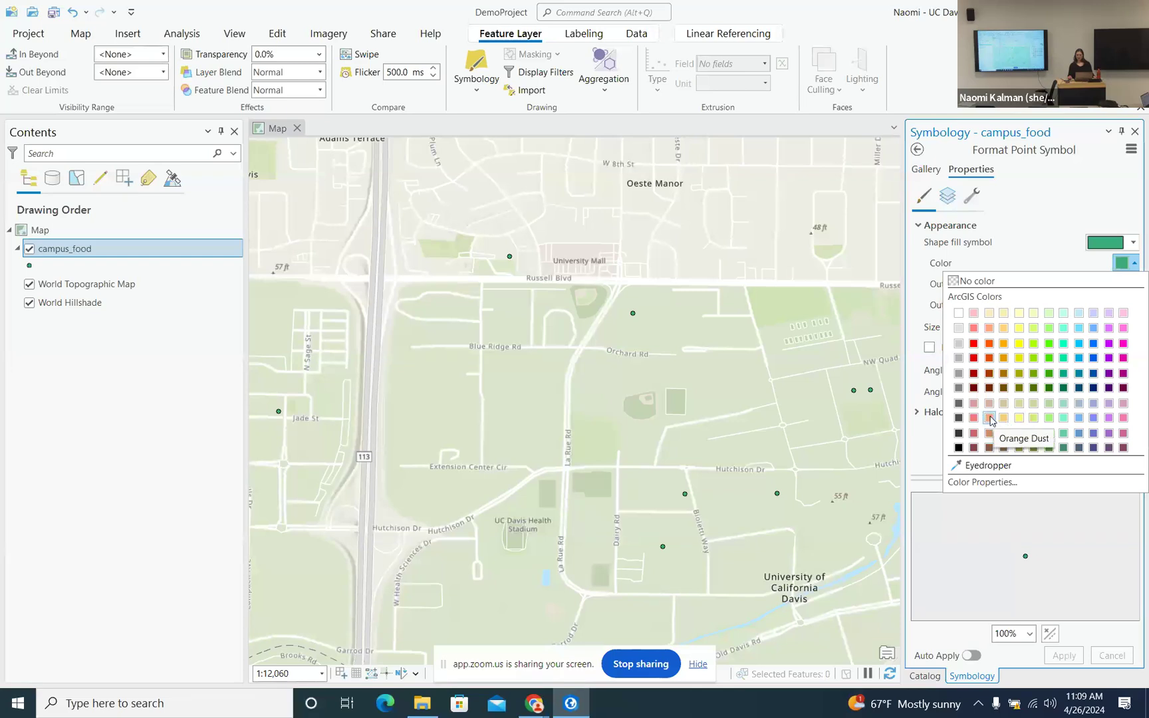
{"action": "left_click", "coordinate": [990, 419]}
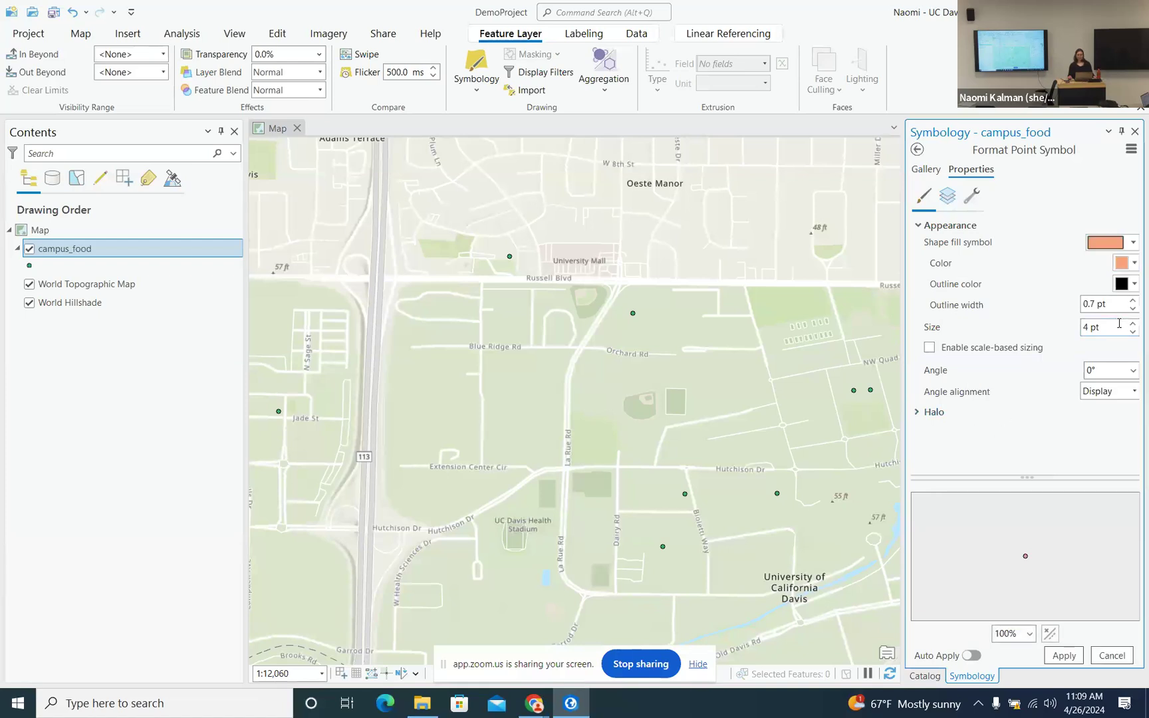
{"action": "left_click", "coordinate": [1134, 284]}
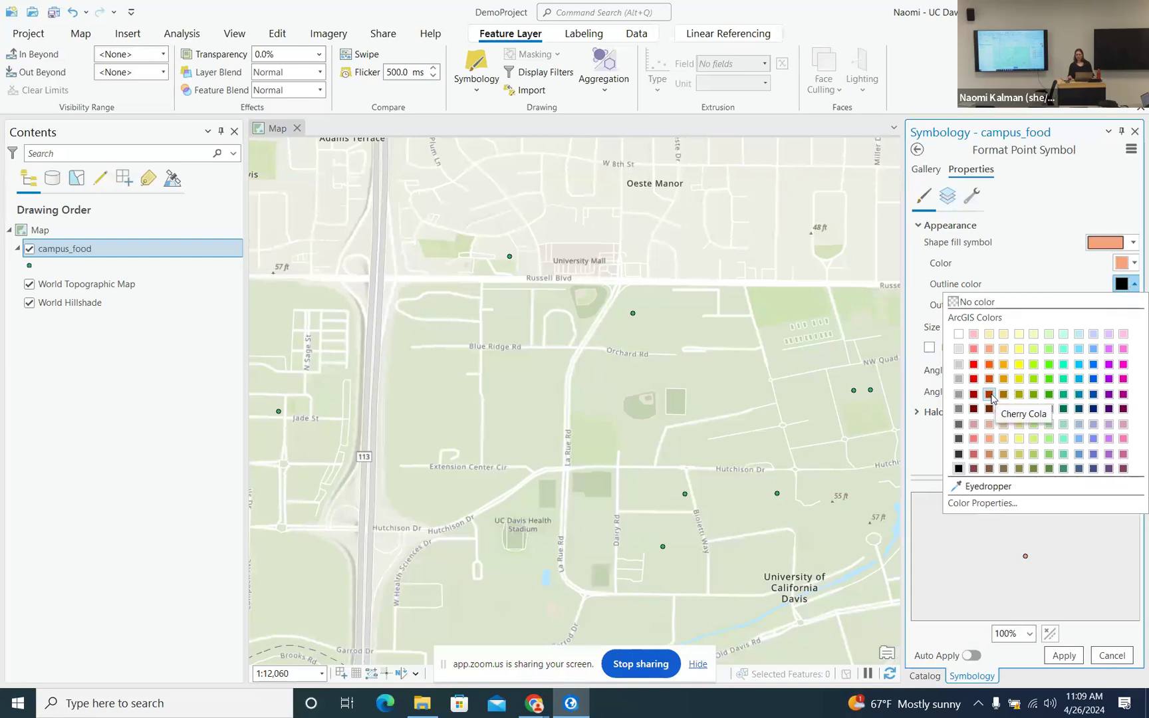
{"action": "left_click", "coordinate": [990, 396]}
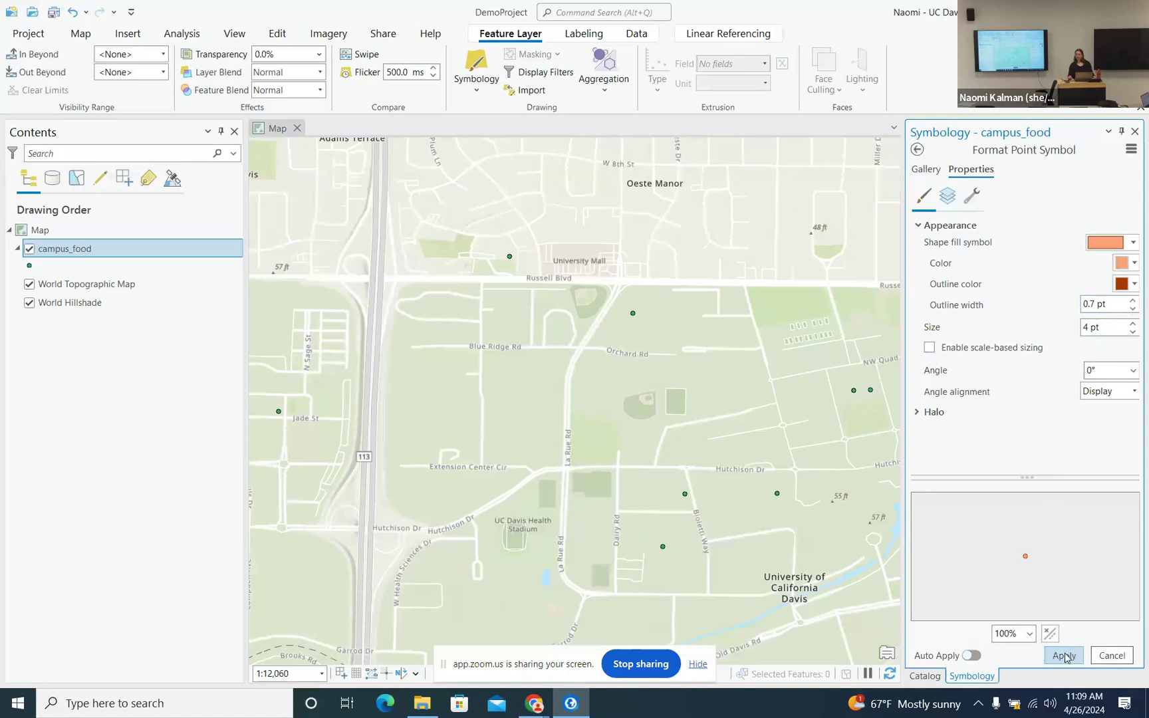
- Turn on Auto Apply, resize the campus_food points to 17 pt, and go back to Primary symbology
{"action": "left_click", "coordinate": [973, 656]}
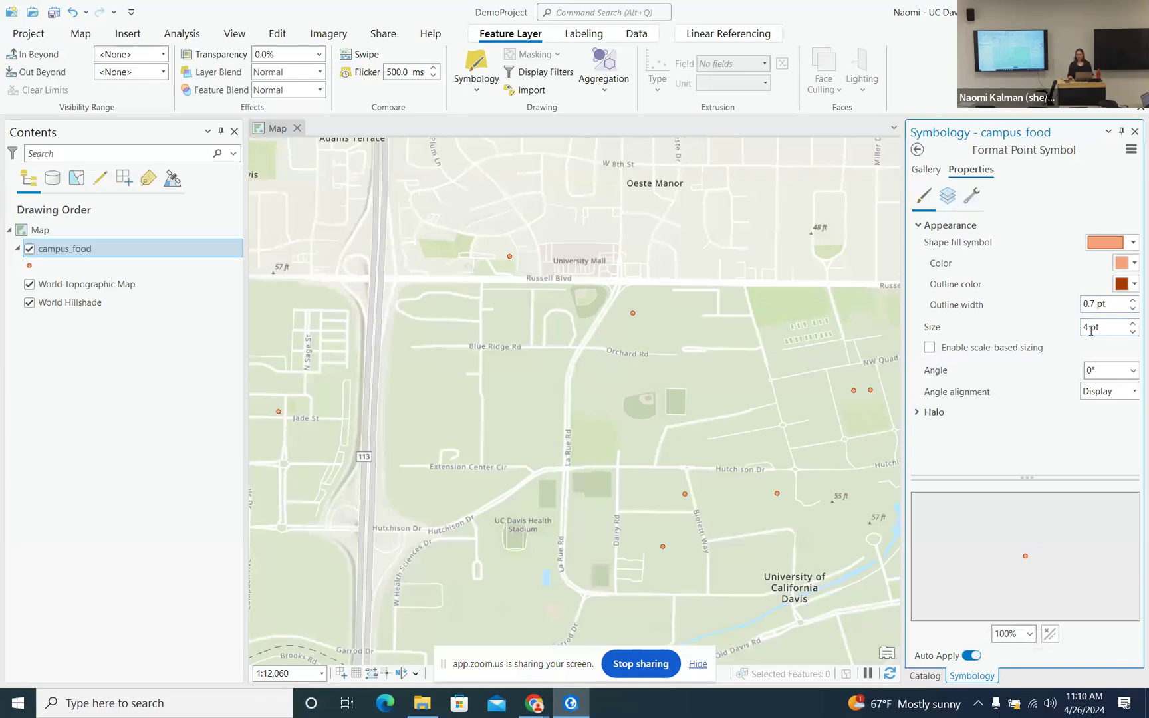
{"action": "left_click_drag", "start_coordinate": [1091, 327], "coordinate": [1086, 330]}
{"action": "type", "text": "17"}
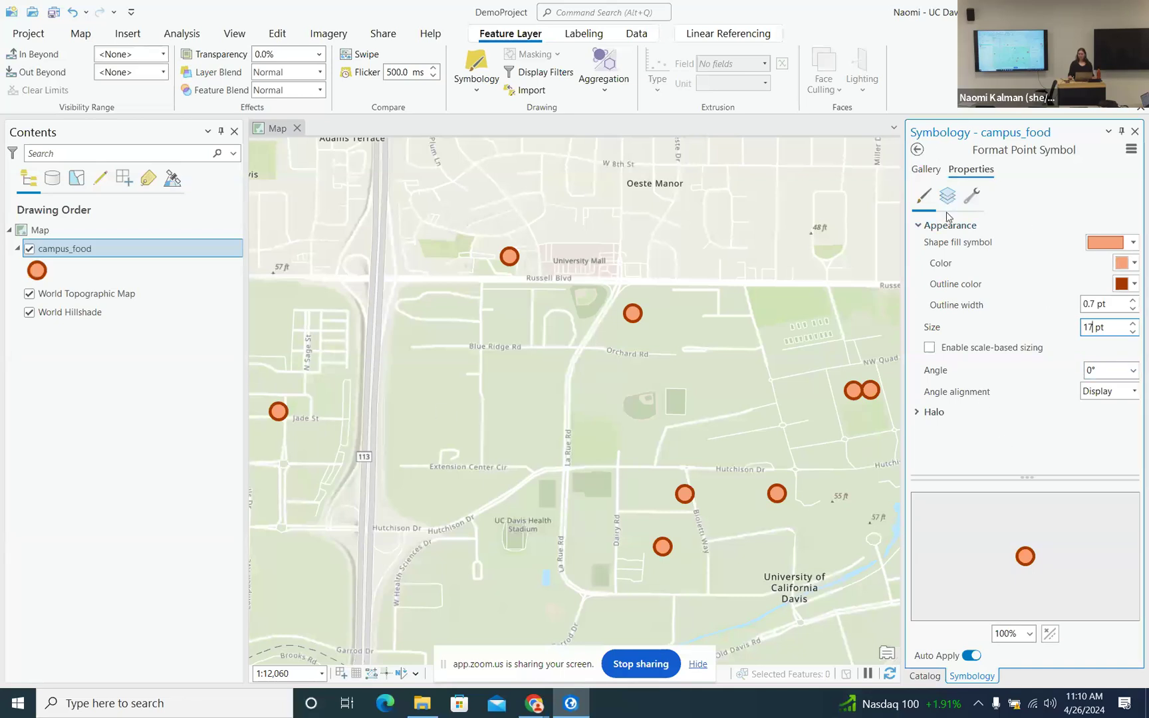
{"action": "left_click", "coordinate": [917, 150]}
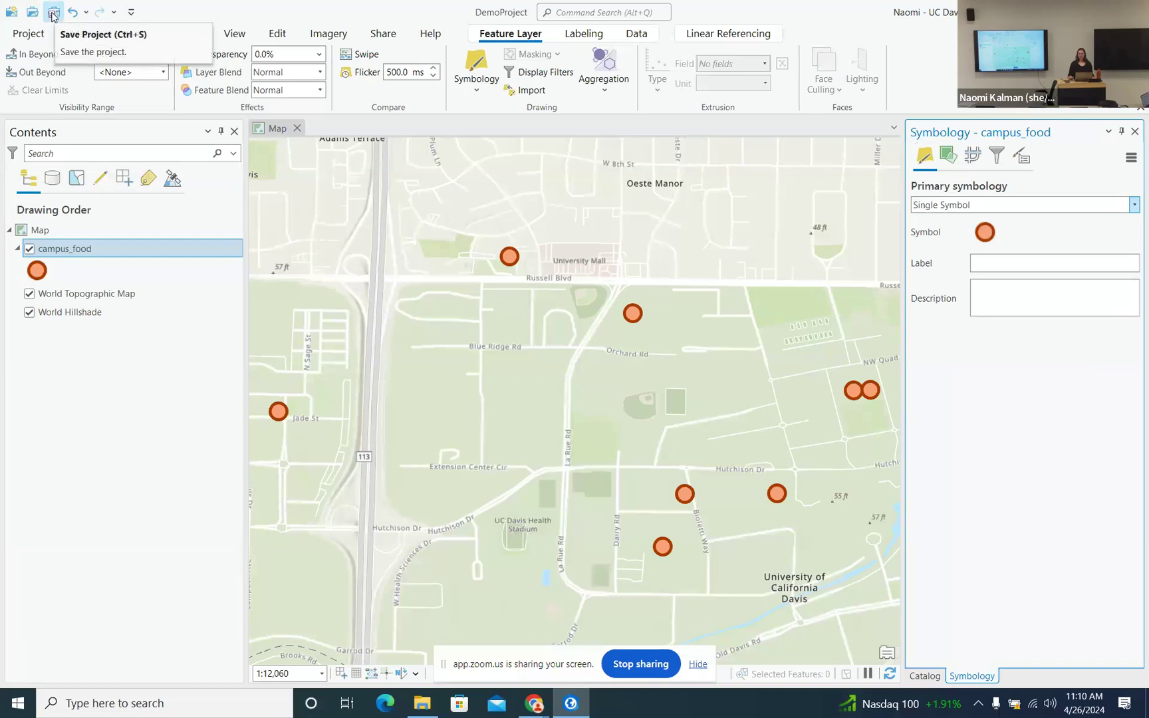
- Save DemoProject, then open and dismiss the campus_food layer's context menu
{"action": "left_click", "coordinate": [53, 13]}
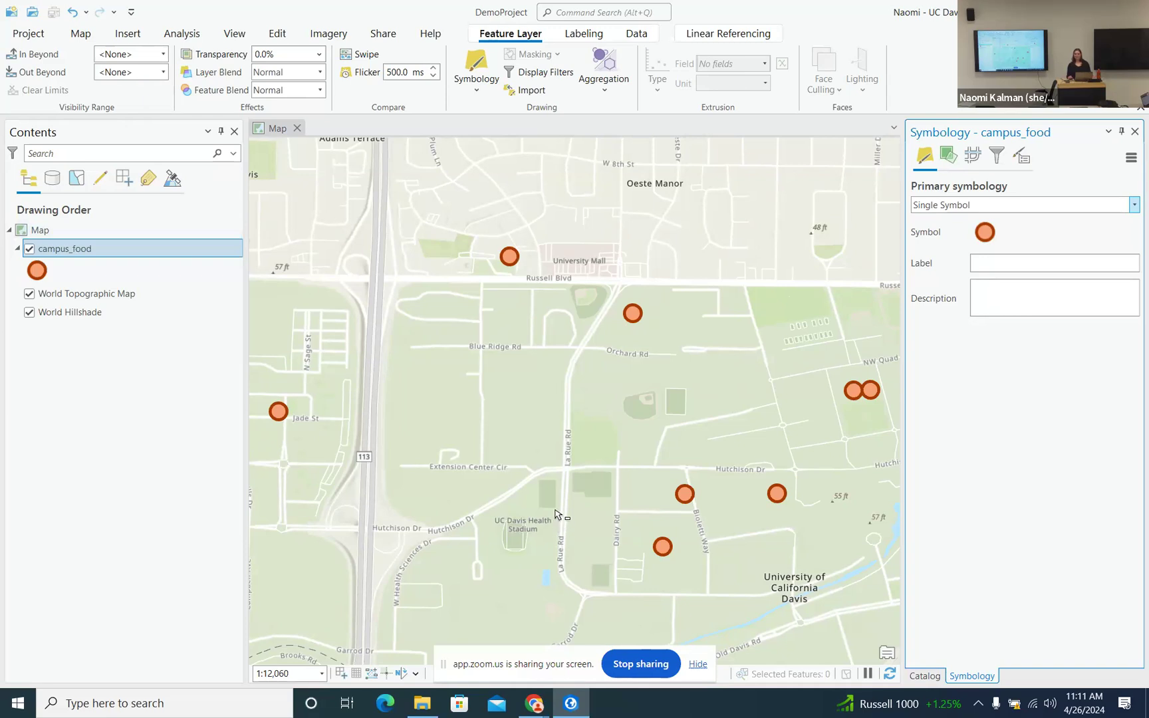
{"action": "right_click", "coordinate": [129, 254]}
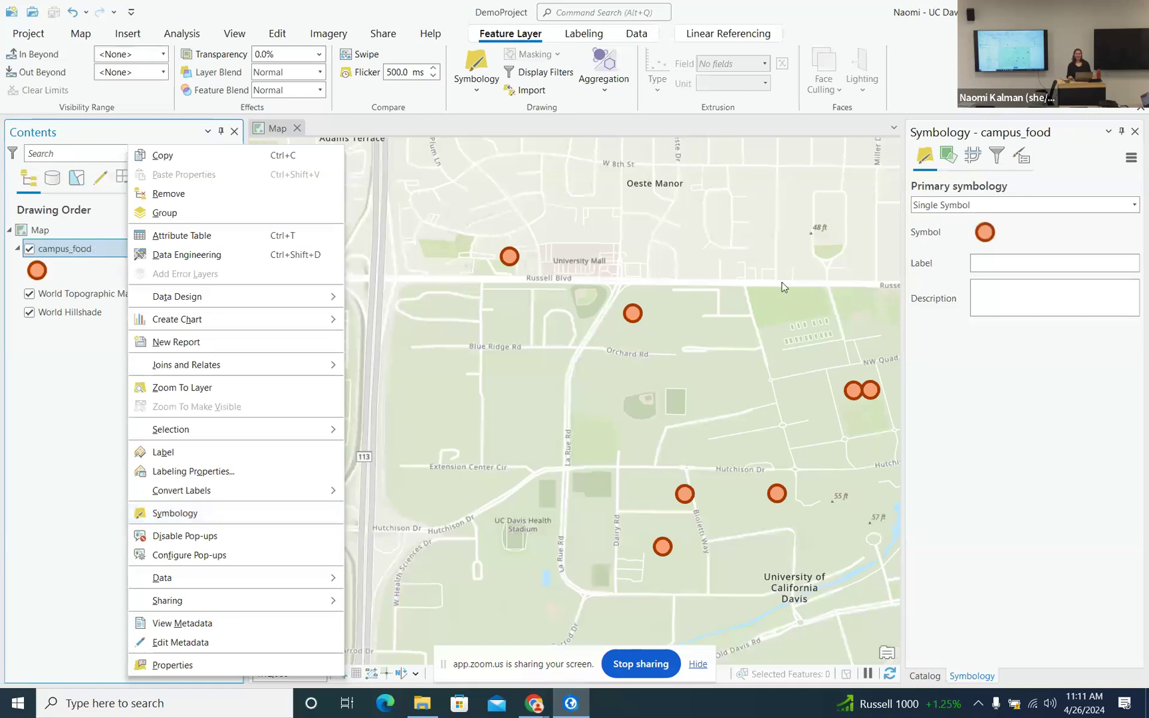
{"action": "left_click", "coordinate": [278, 8]}
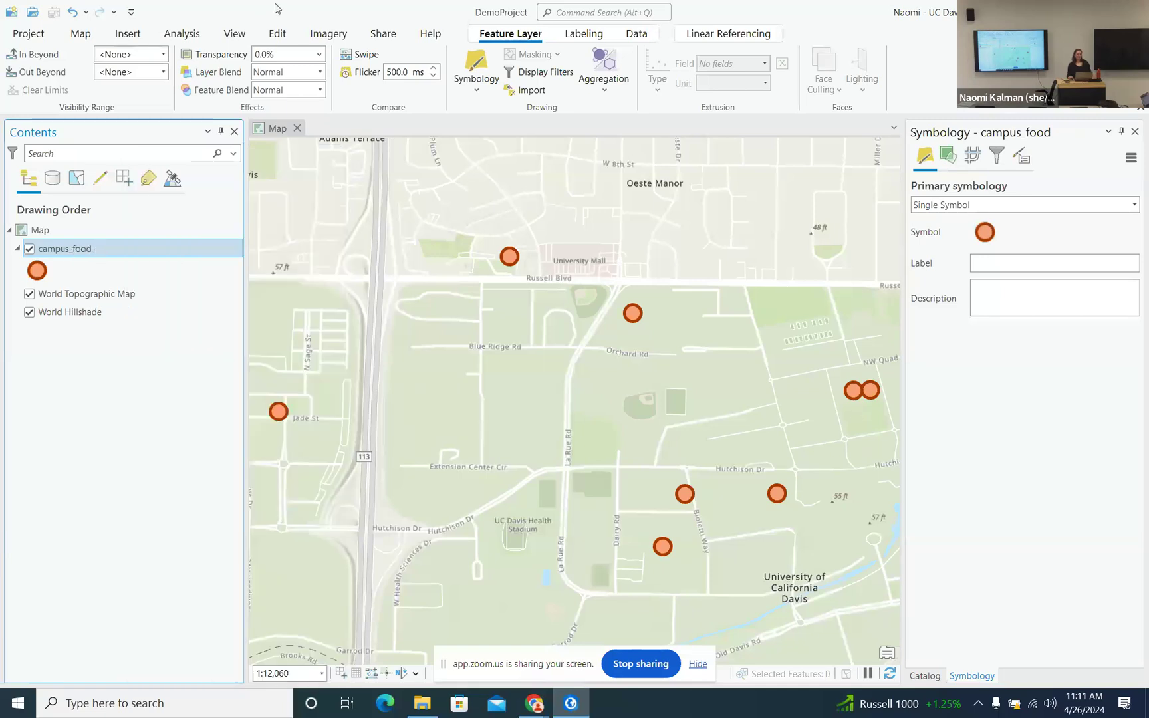
- Switch to the Explore tool and view, then close, one campus_food point's pop-up
{"action": "left_click", "coordinate": [81, 33]}
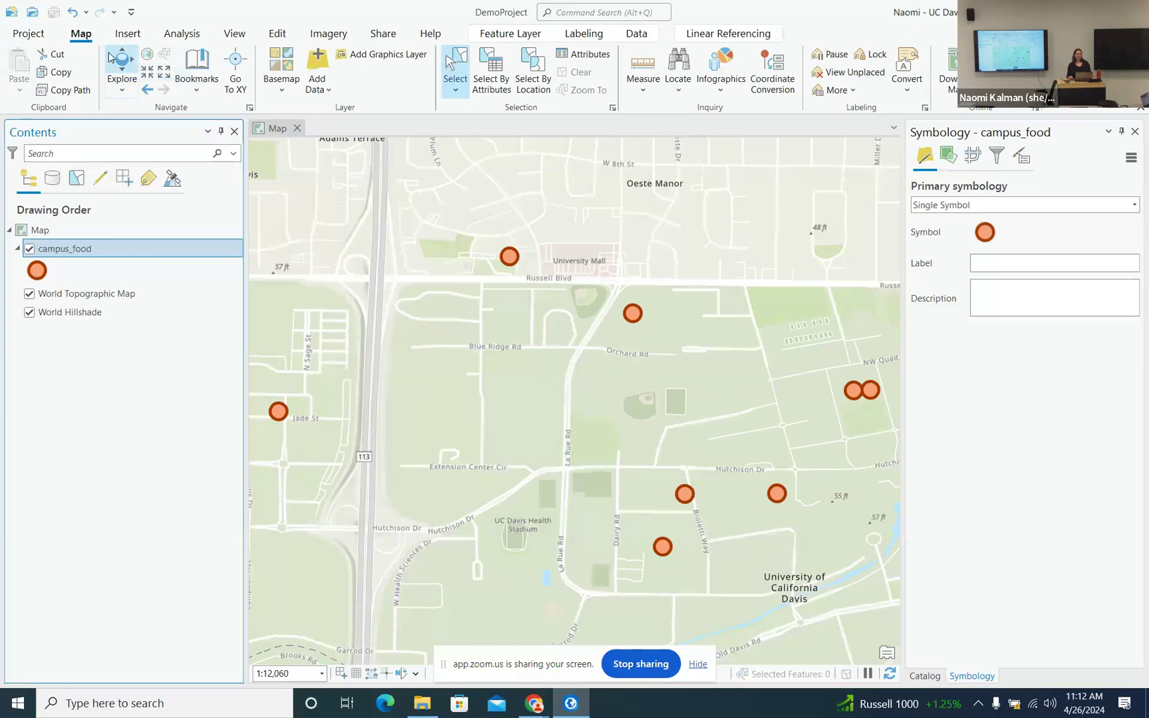
{"action": "left_click", "coordinate": [110, 60]}
{"action": "left_click", "coordinate": [511, 261]}
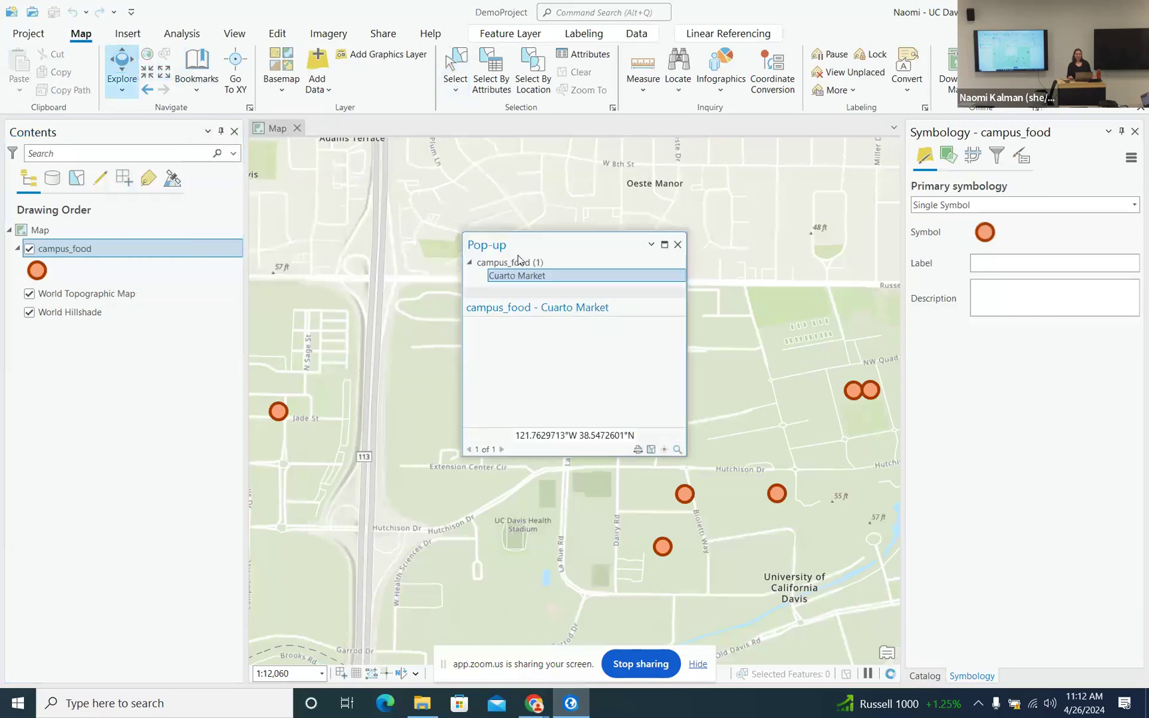
{"action": "left_click", "coordinate": [678, 244]}
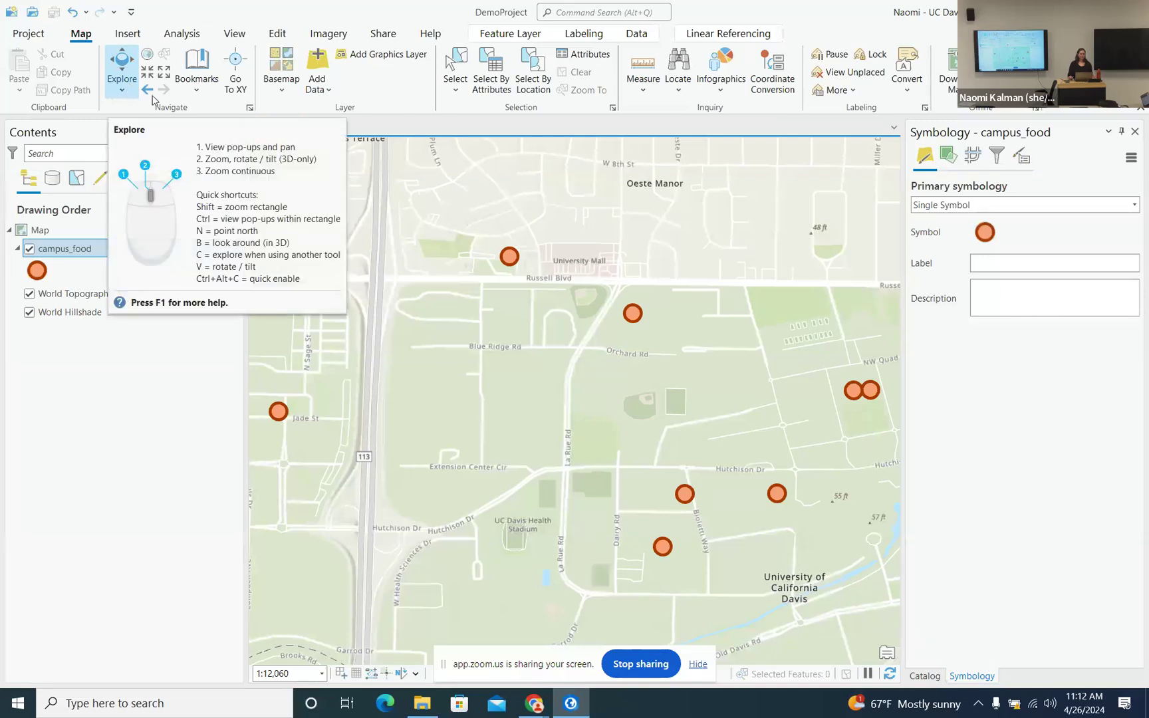
- Inspect the Cuarto Market, CoHo Grab and Go and Silo Market pop-ups in an enlarged window, then close it
{"action": "left_click", "coordinate": [509, 257]}
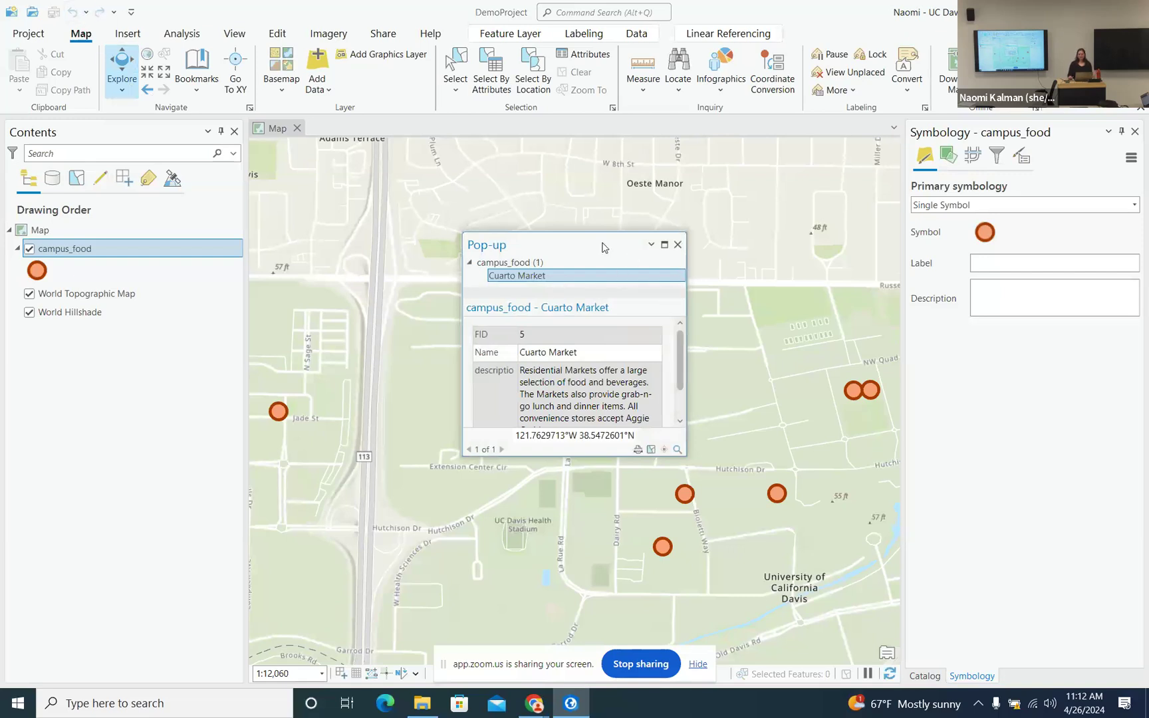
{"action": "left_click_drag", "start_coordinate": [600, 245], "coordinate": [599, 170]}
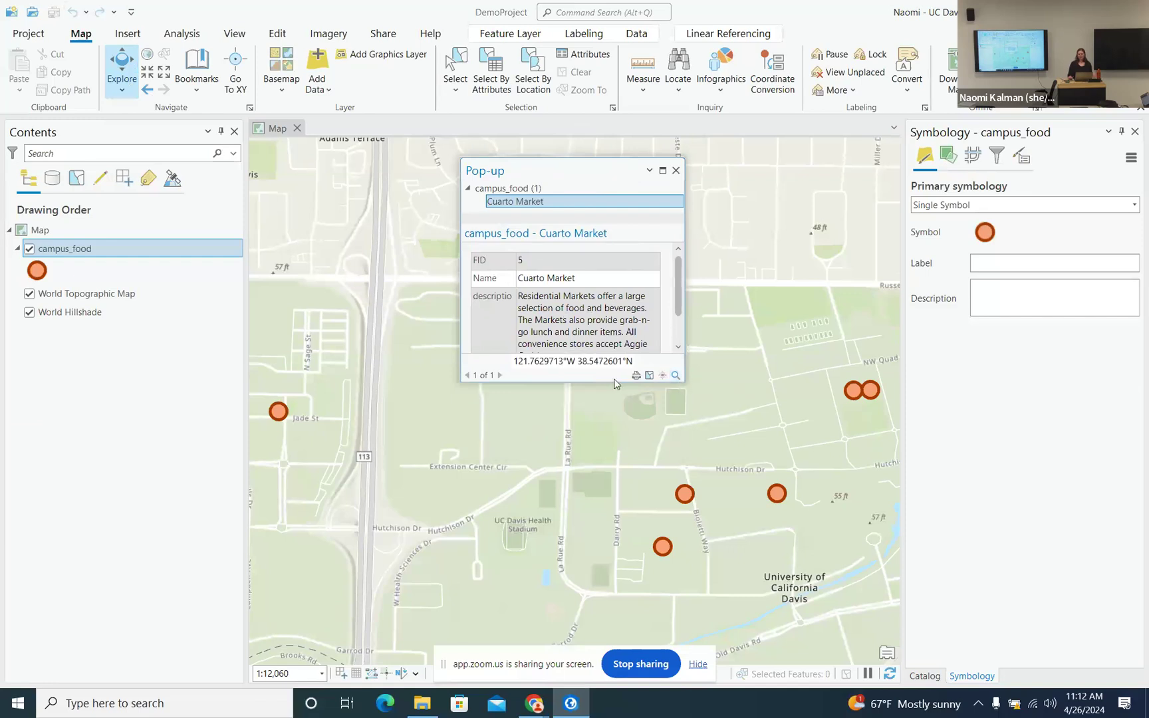
{"action": "left_click_drag", "start_coordinate": [611, 384], "coordinate": [617, 491]}
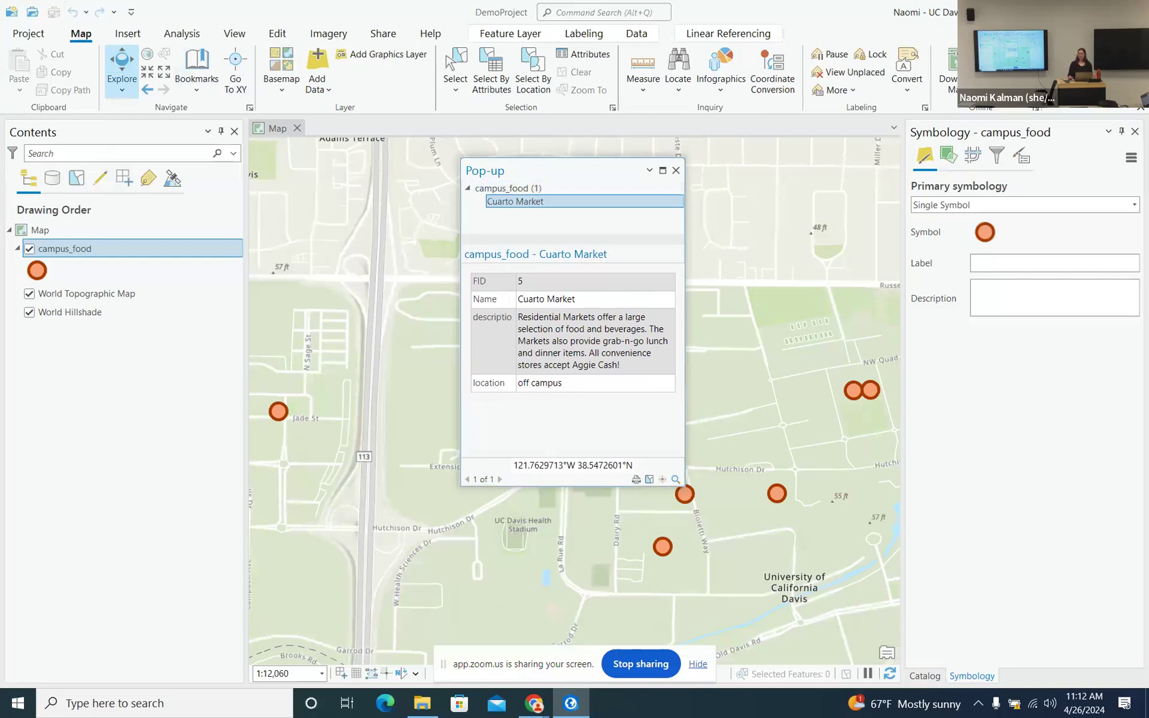
{"action": "left_click", "coordinate": [852, 394]}
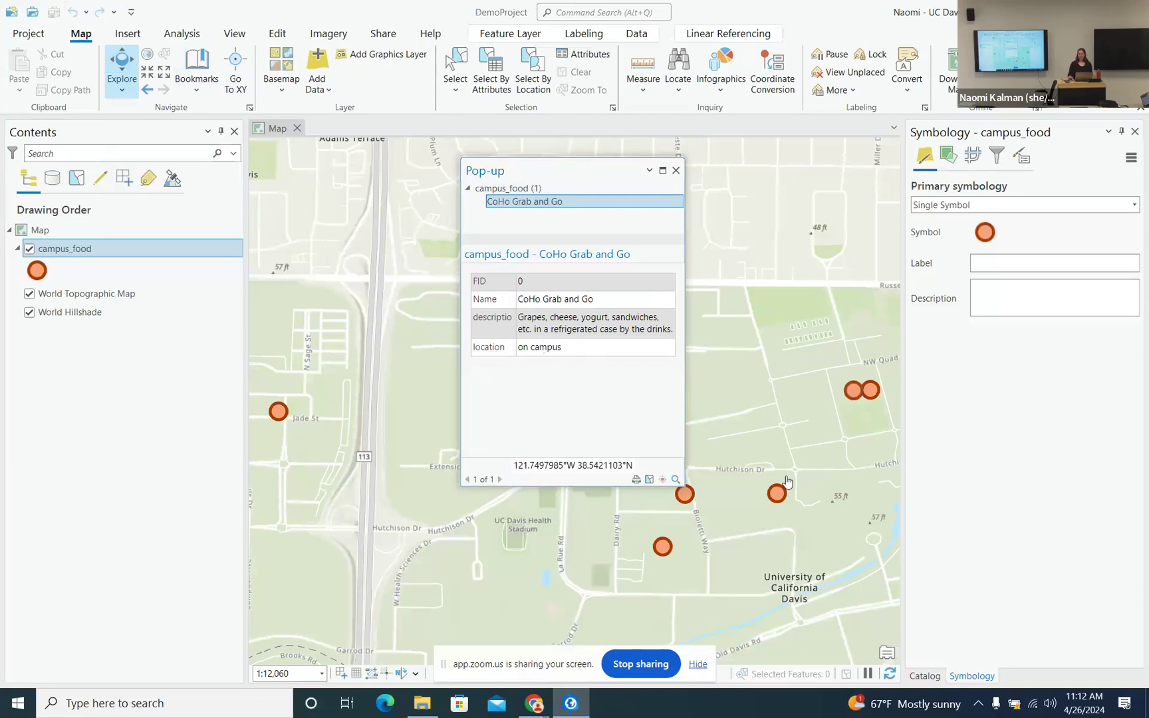
{"action": "left_click", "coordinate": [778, 494]}
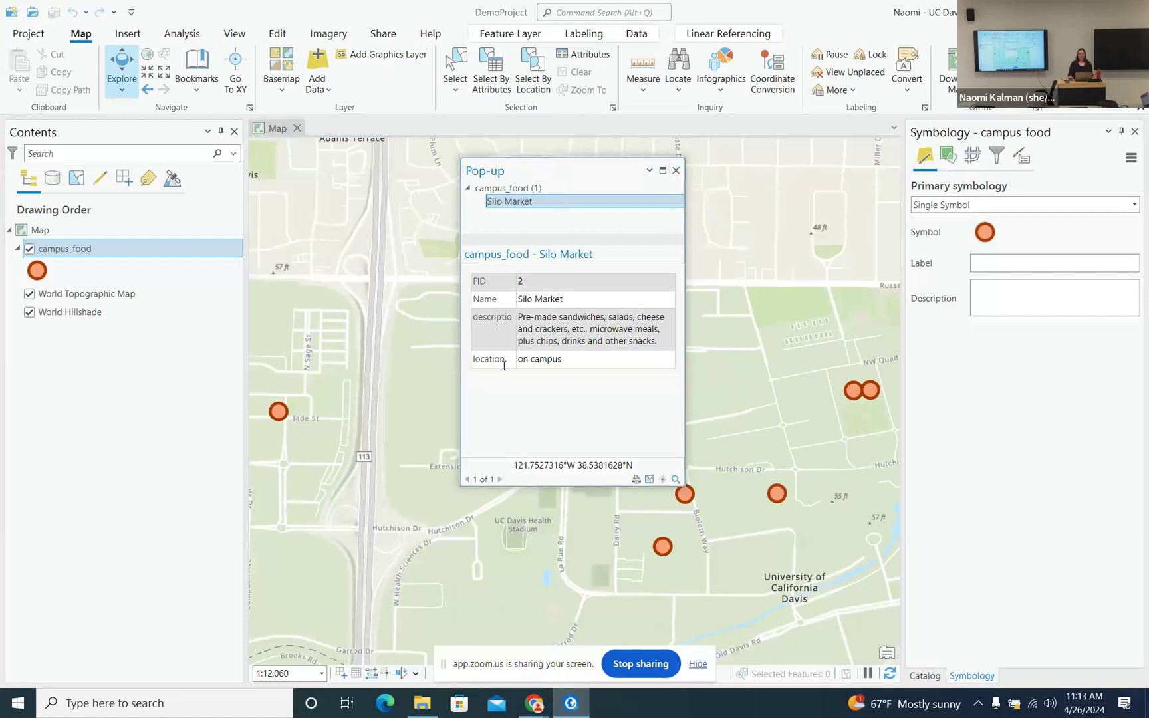
{"action": "left_click", "coordinate": [675, 171]}
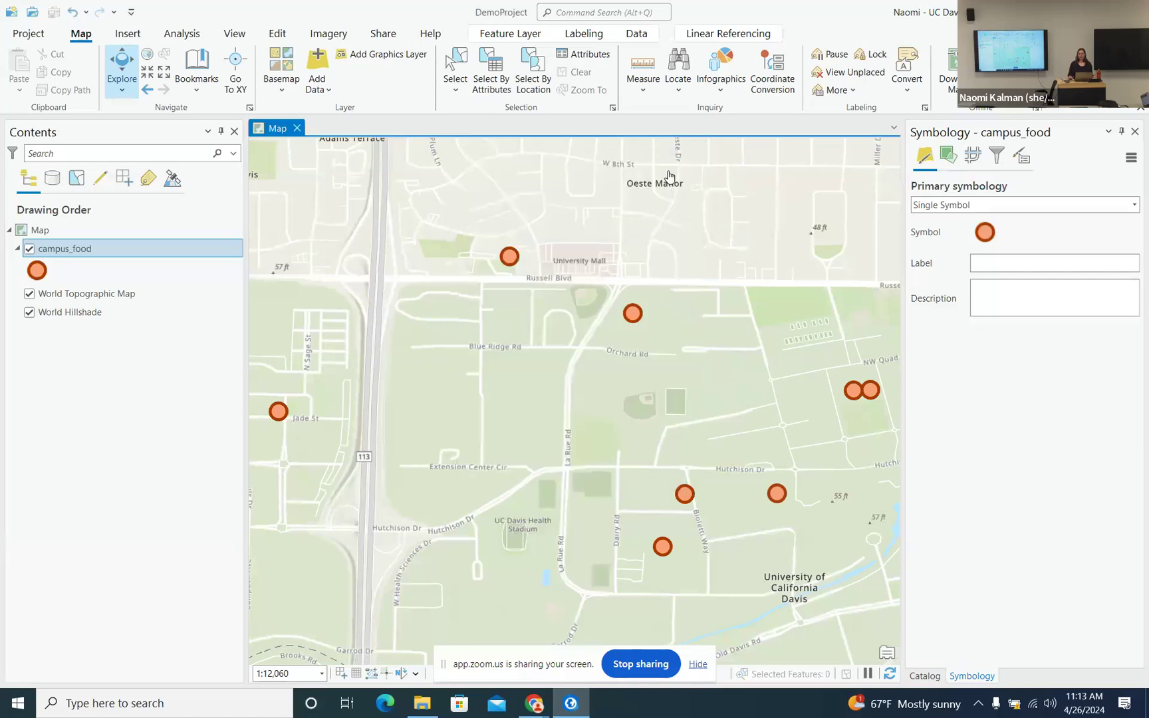
- Open the campus_food attribute table with its 8 records and start Select By Attributes
{"action": "left_click", "coordinate": [136, 252]}
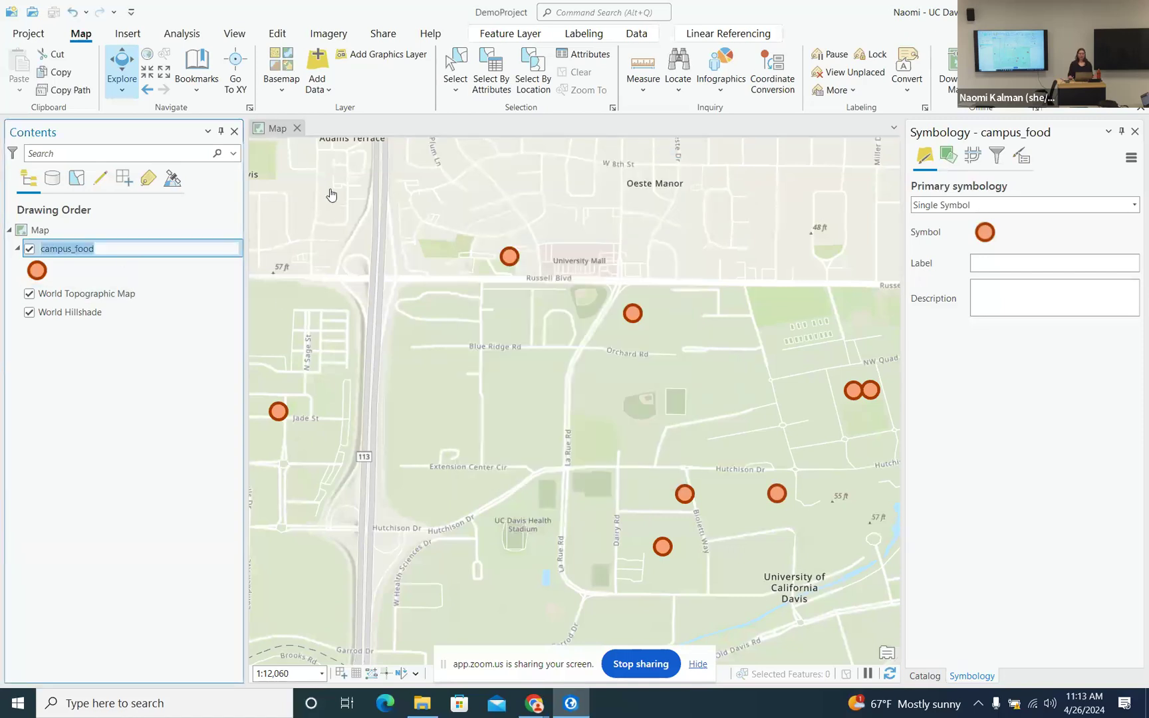
{"action": "left_click", "coordinate": [642, 38]}
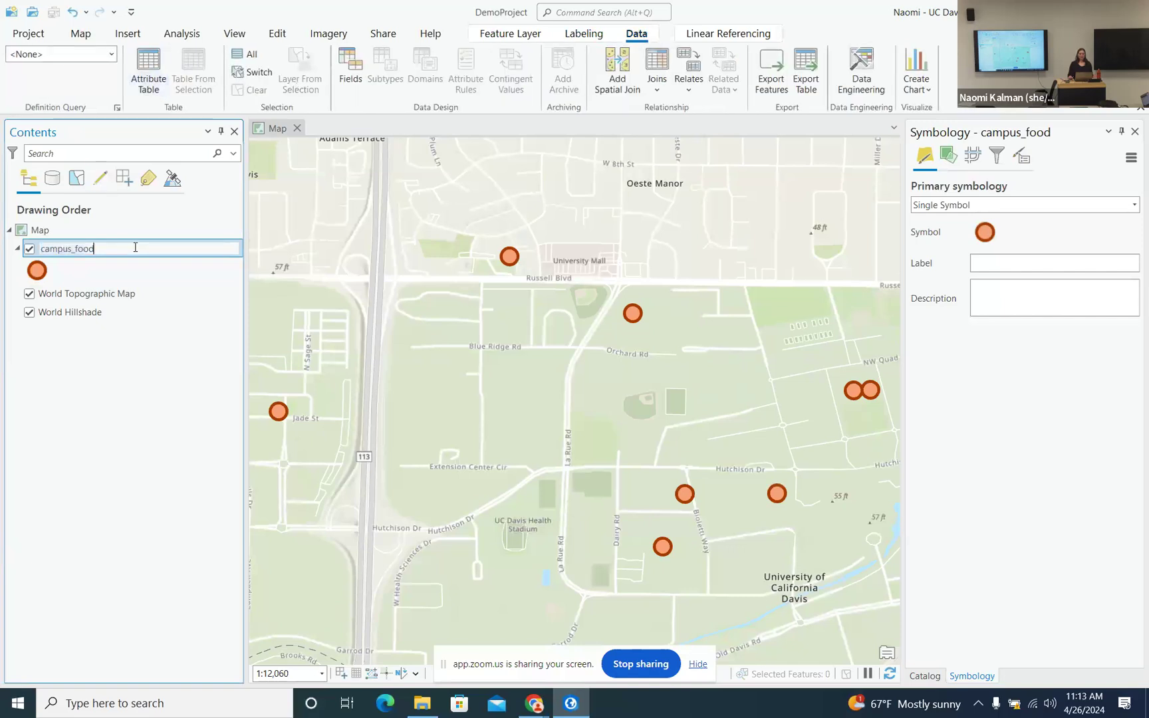
{"action": "left_click", "coordinate": [144, 269]}
{"action": "right_click", "coordinate": [147, 256]}
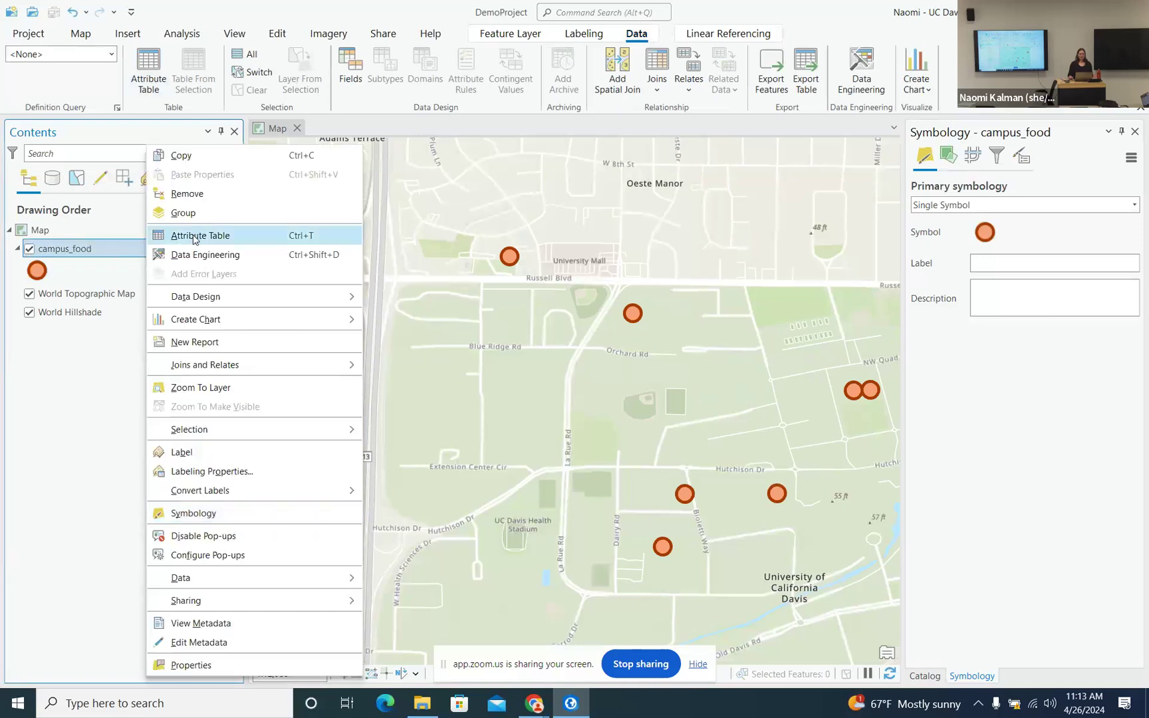
{"action": "left_click", "coordinate": [197, 240]}
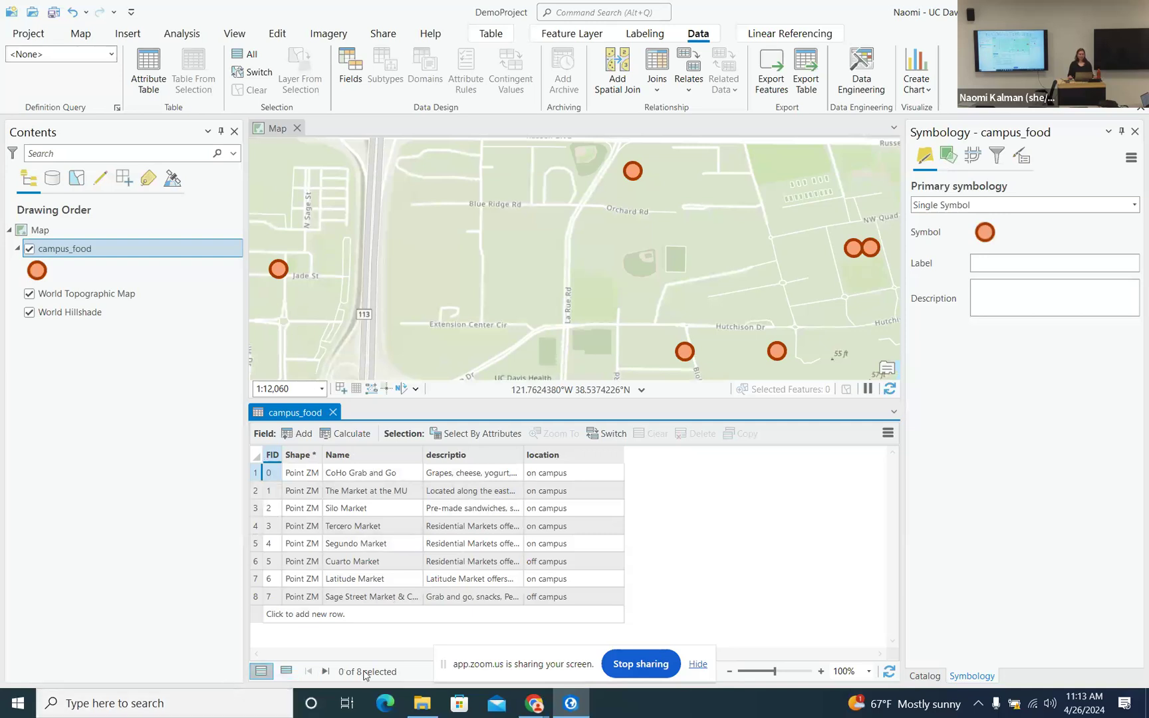
{"action": "left_click", "coordinate": [697, 666]}
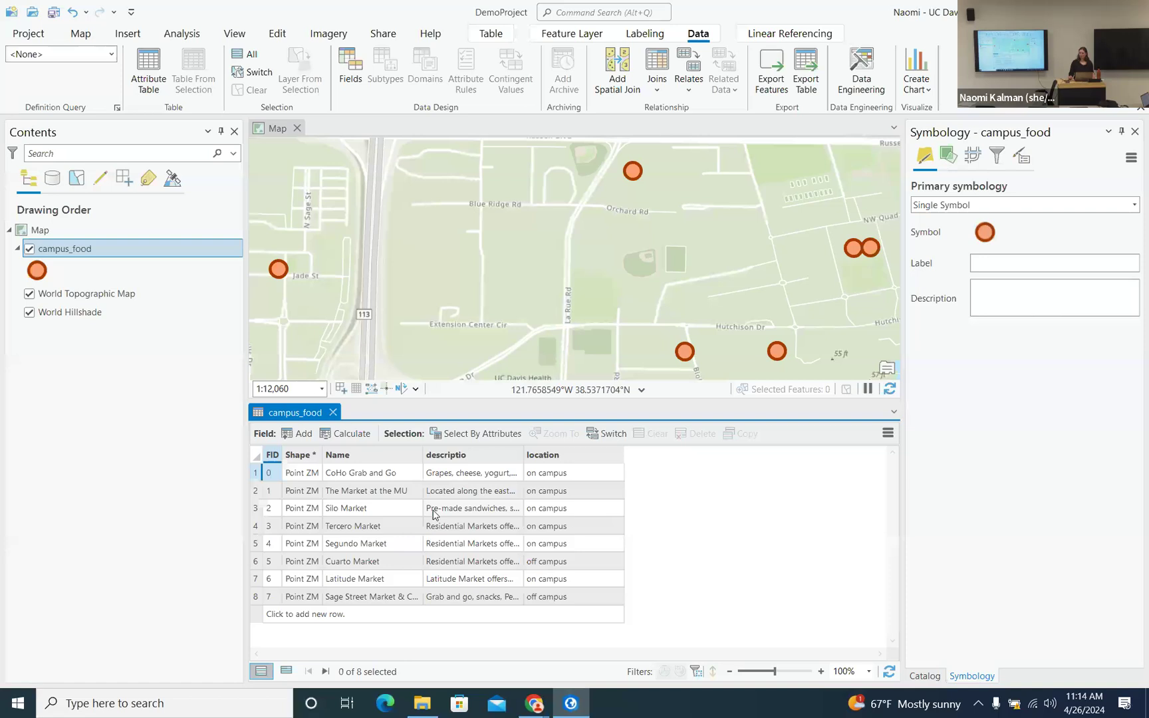
{"action": "left_click", "coordinate": [464, 435]}
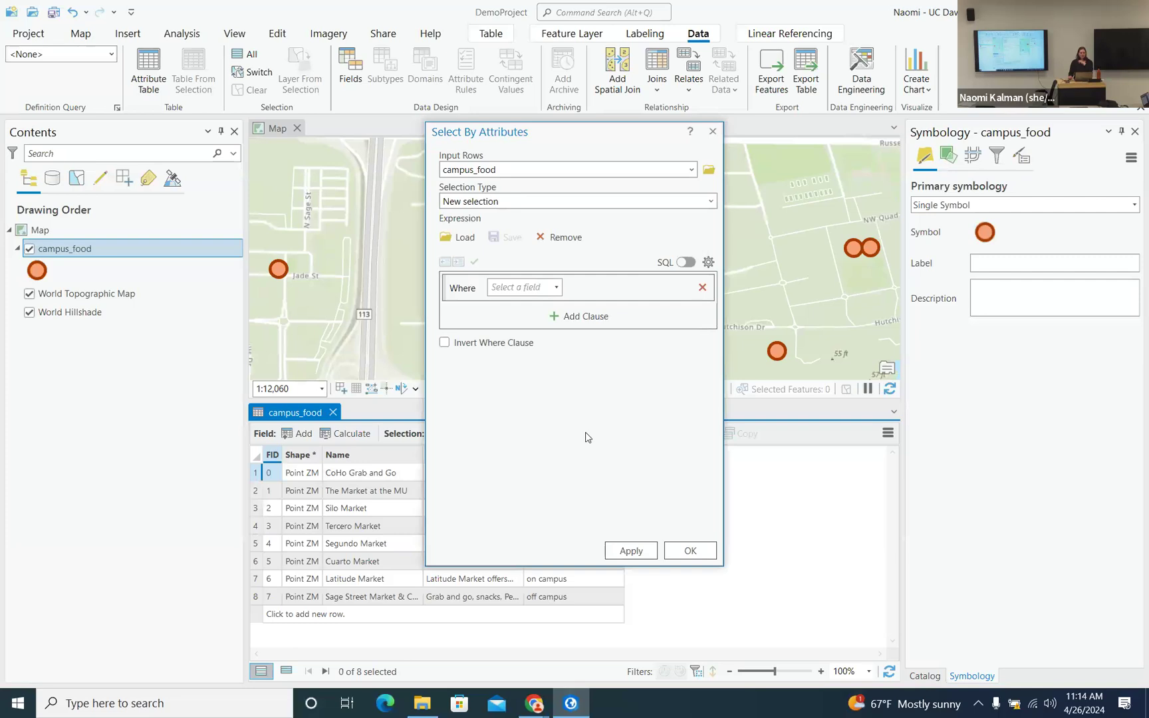
- Switch the ribbon to the Map tab while the Select By Attributes dialog stays open
{"action": "left_click", "coordinate": [572, 34]}
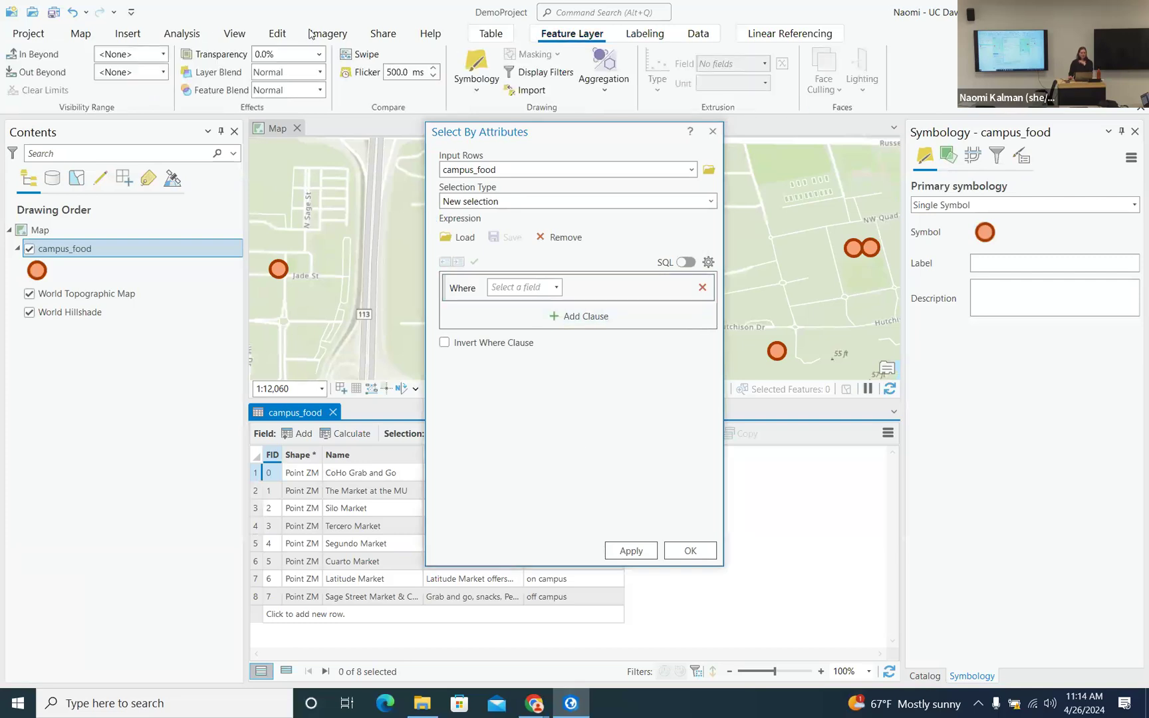
{"action": "left_click", "coordinate": [81, 33]}
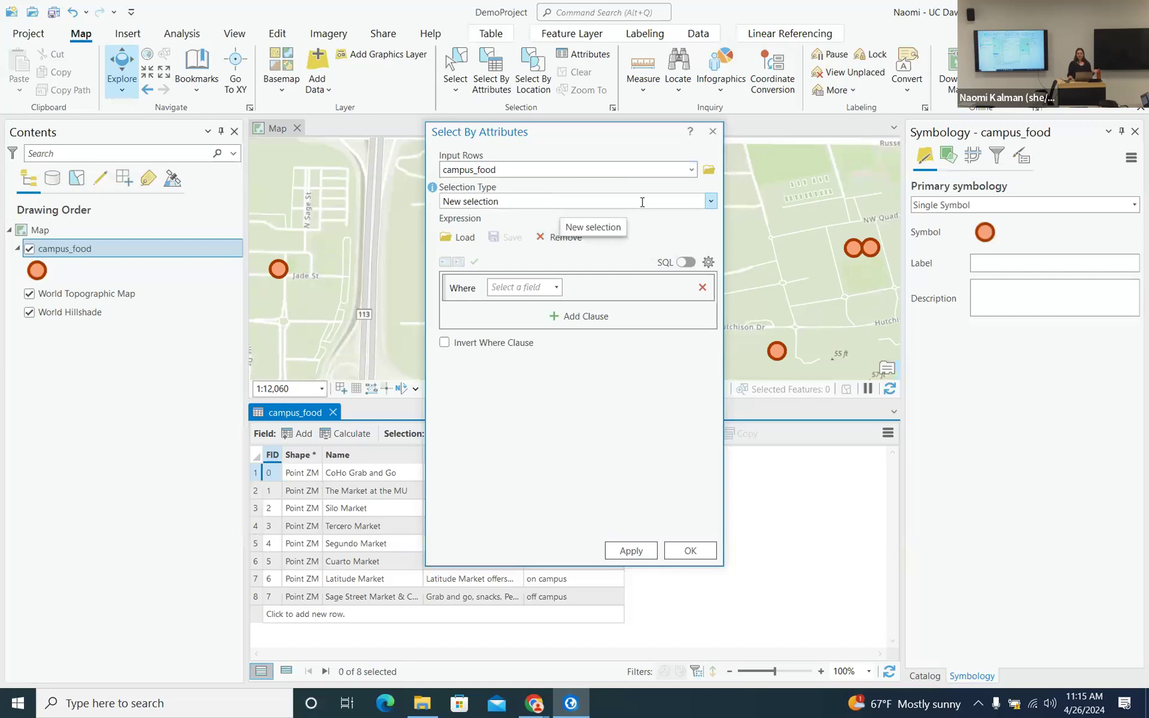
- Build and apply a new selection where Name is equal to Silo Market, then move the dialog aside
{"action": "left_click", "coordinate": [711, 201]}
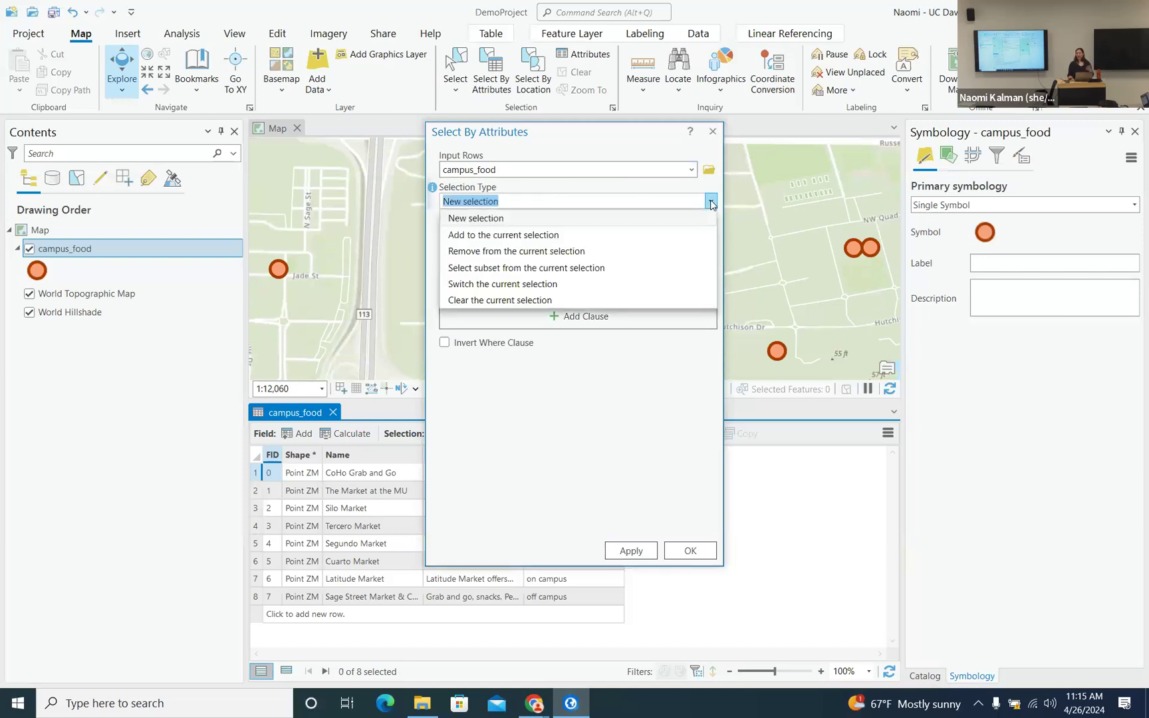
{"action": "left_click", "coordinate": [711, 202]}
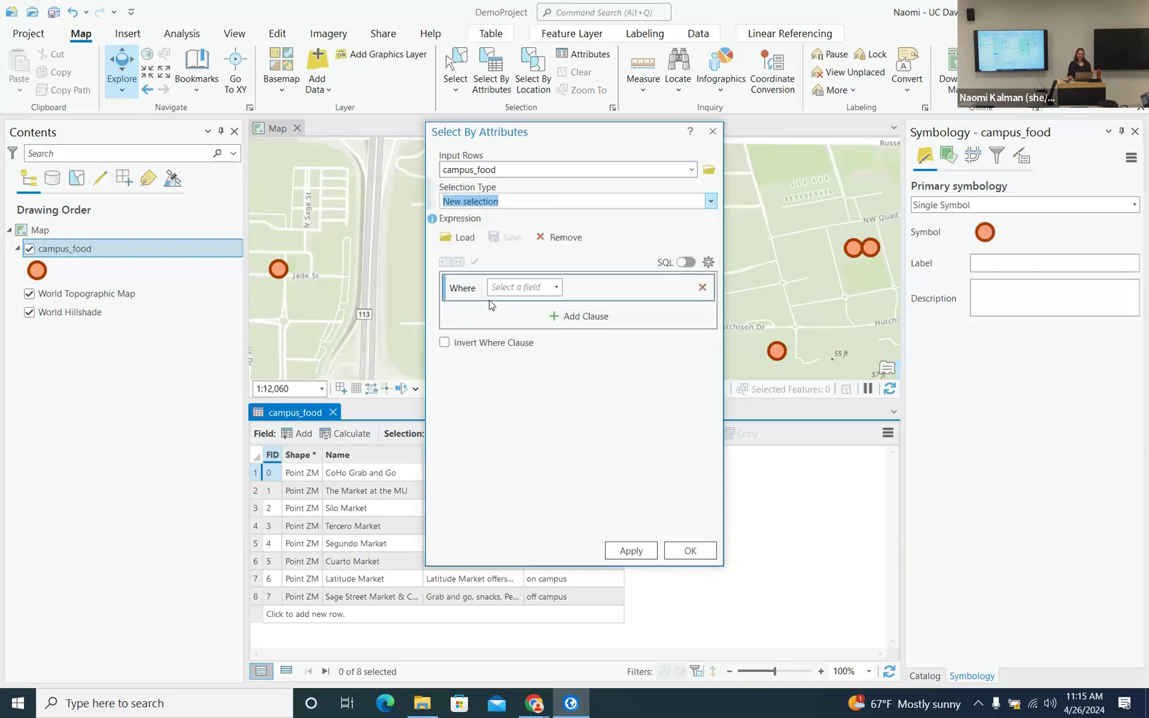
{"action": "left_click", "coordinate": [559, 288]}
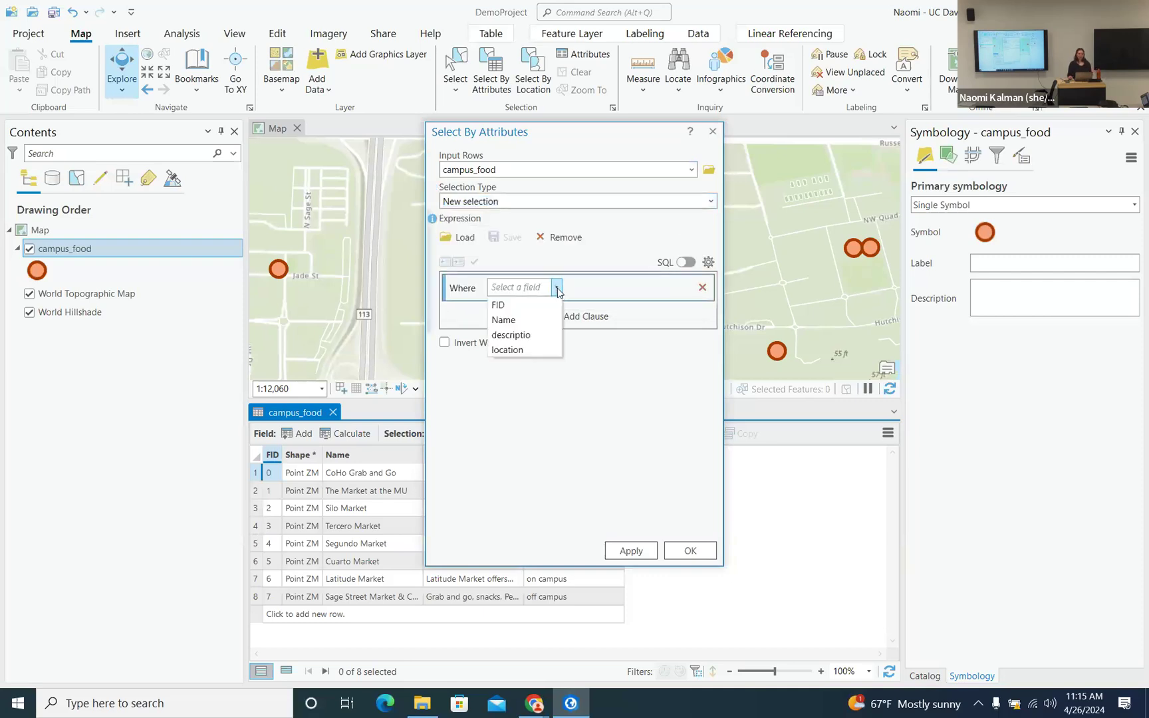
{"action": "left_click", "coordinate": [539, 326]}
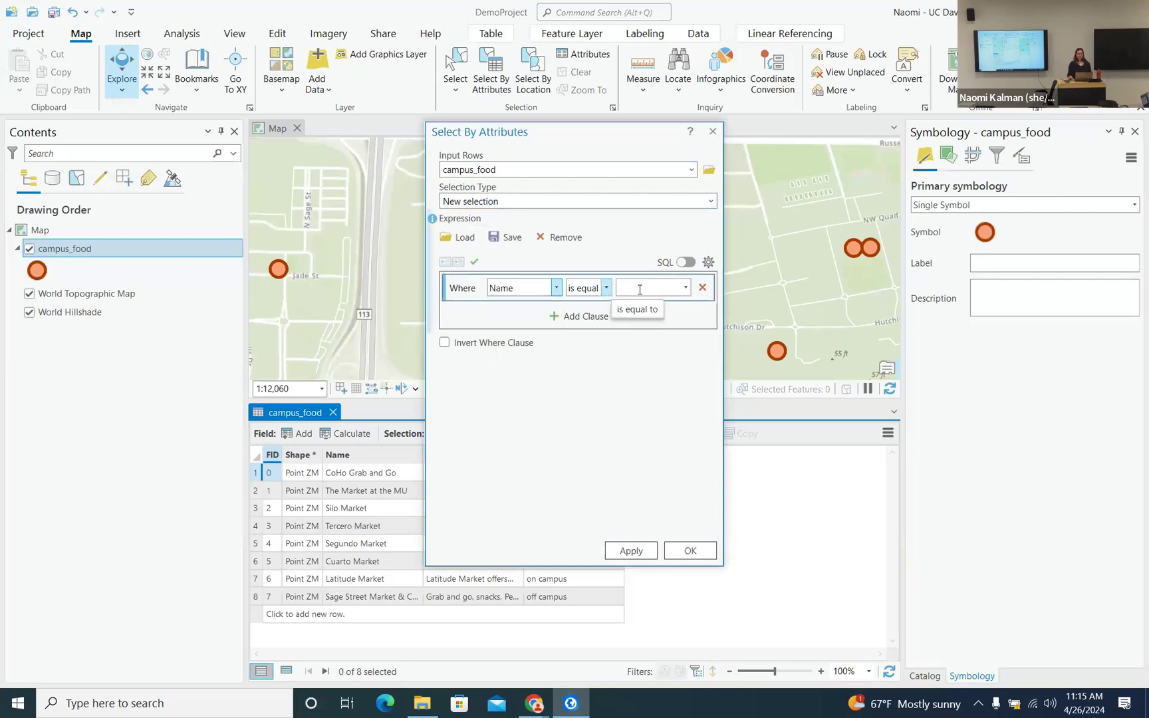
{"action": "left_click", "coordinate": [687, 288]}
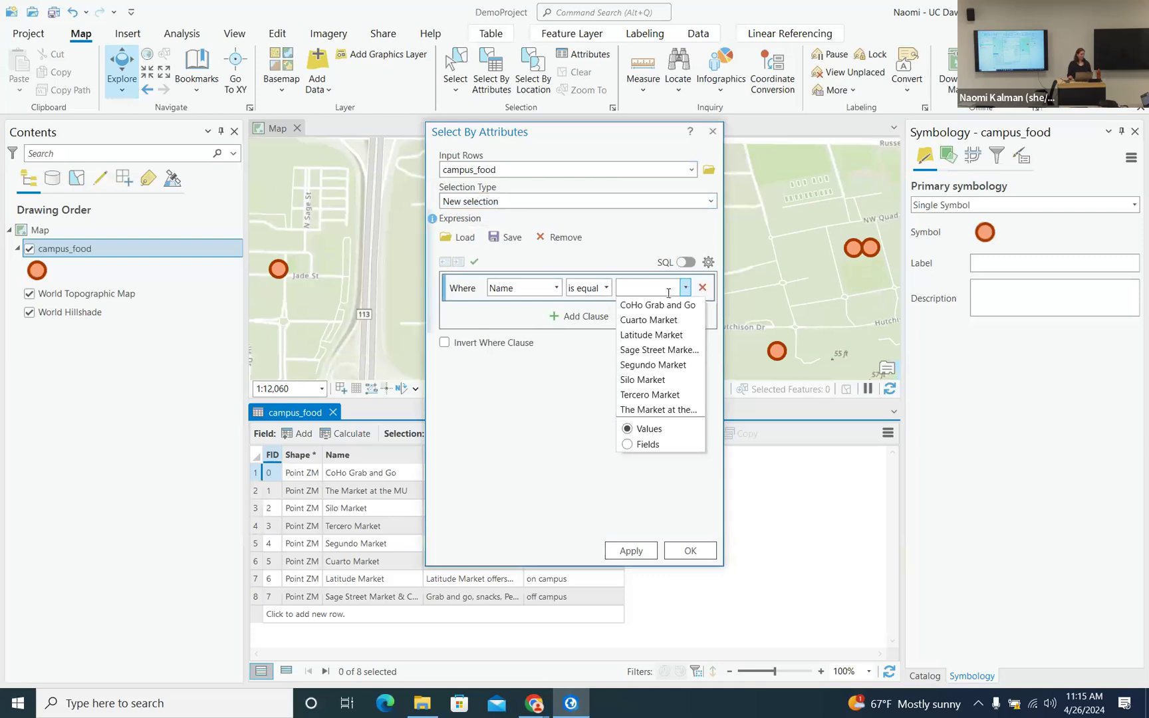
{"action": "left_click", "coordinate": [648, 381]}
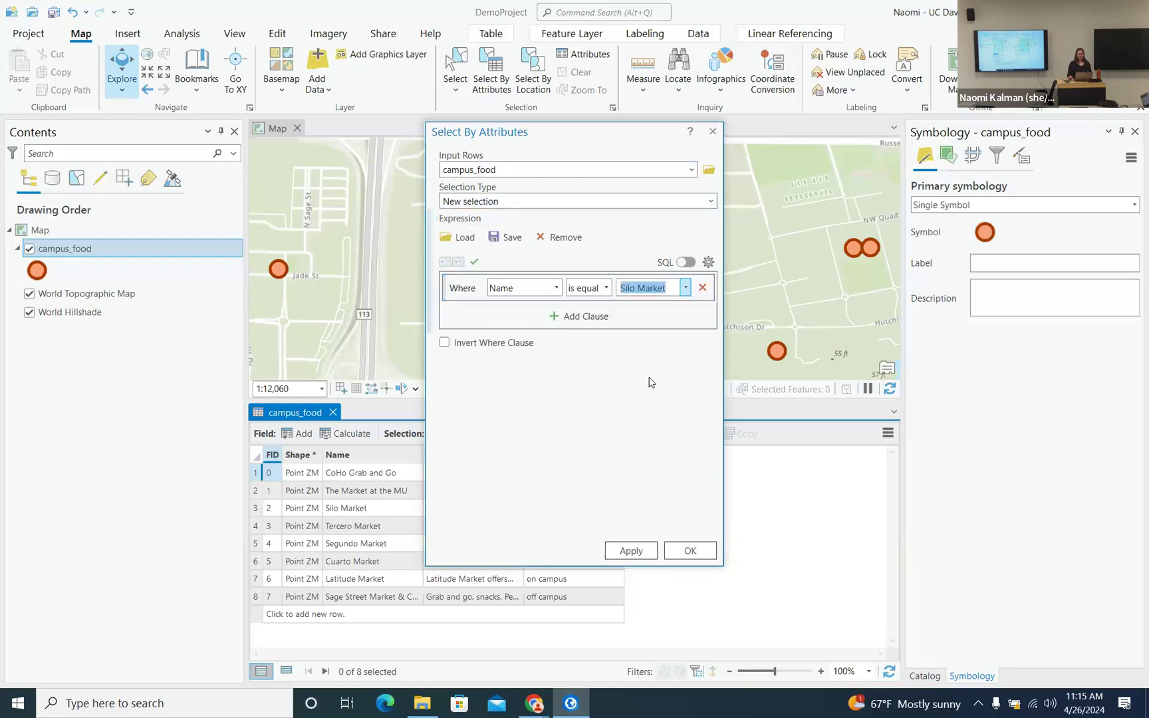
{"action": "left_click", "coordinate": [635, 554]}
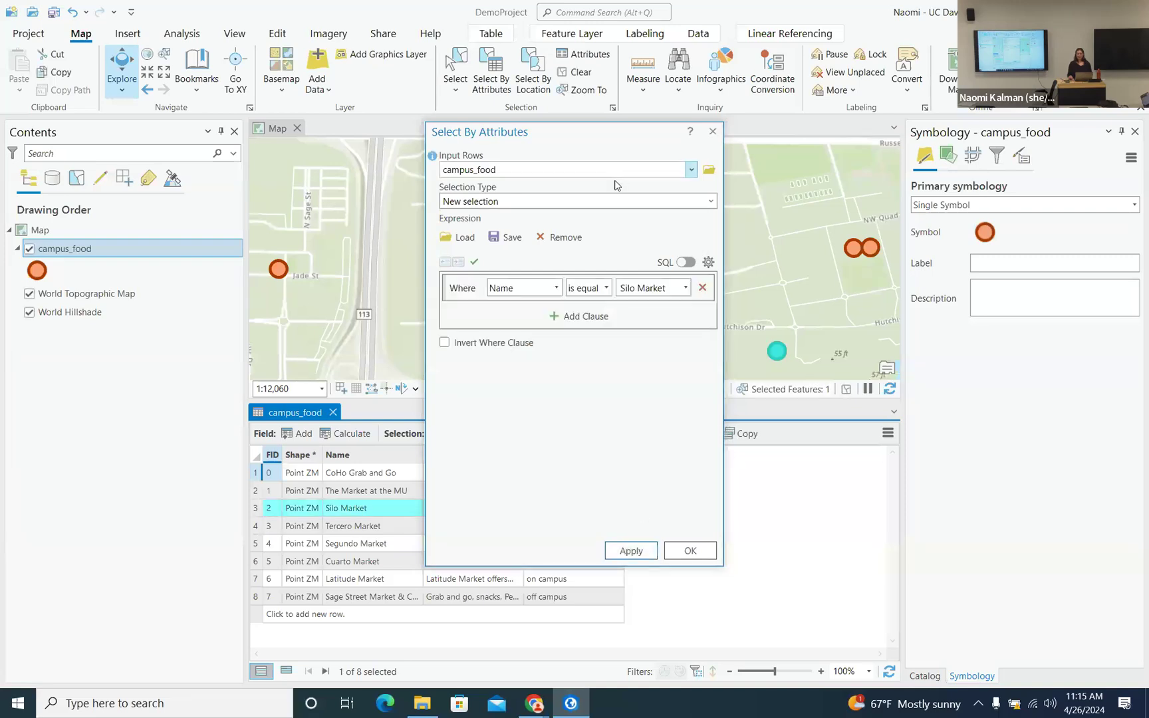
{"action": "left_click_drag", "start_coordinate": [597, 143], "coordinate": [859, 202]}
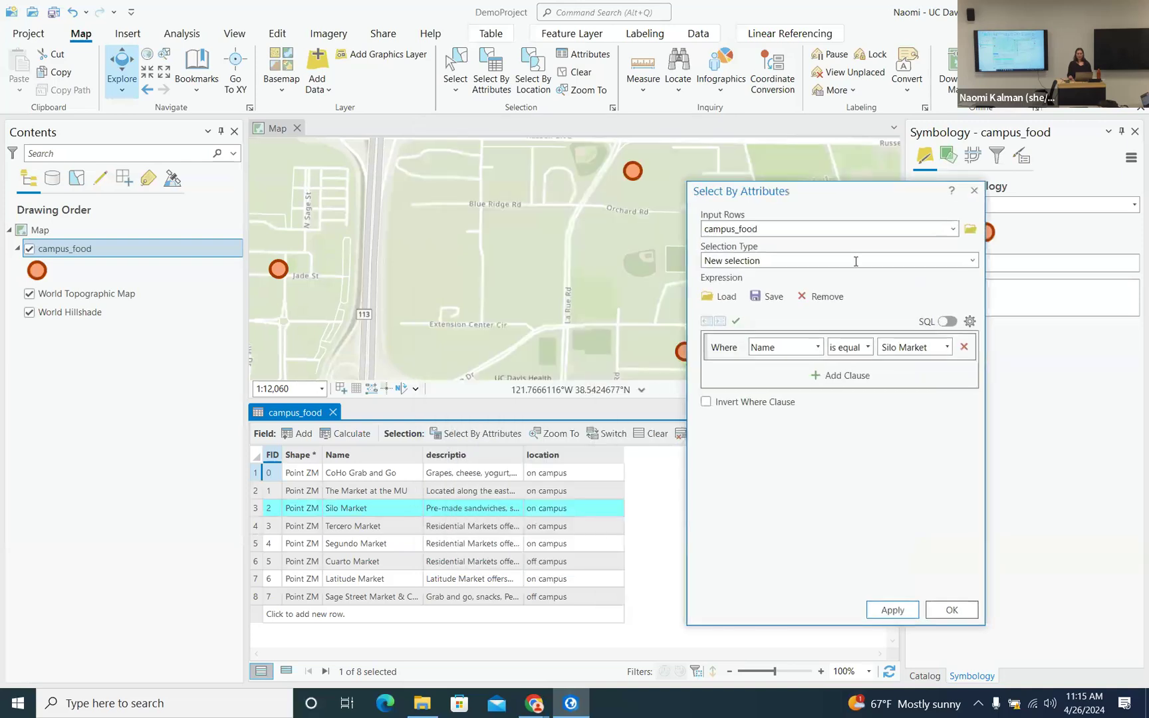
- Close the query and toggle the table between the selected Silo Market record and all eight records
{"action": "left_click", "coordinate": [954, 612]}
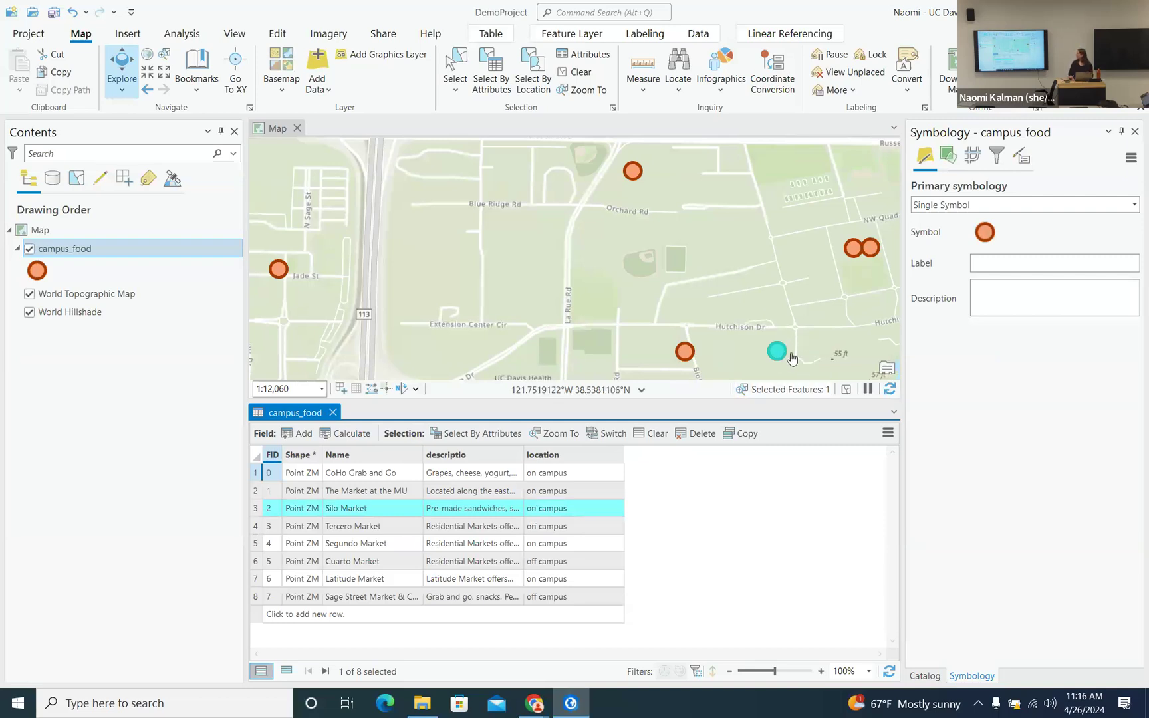
{"action": "left_click", "coordinate": [285, 672]}
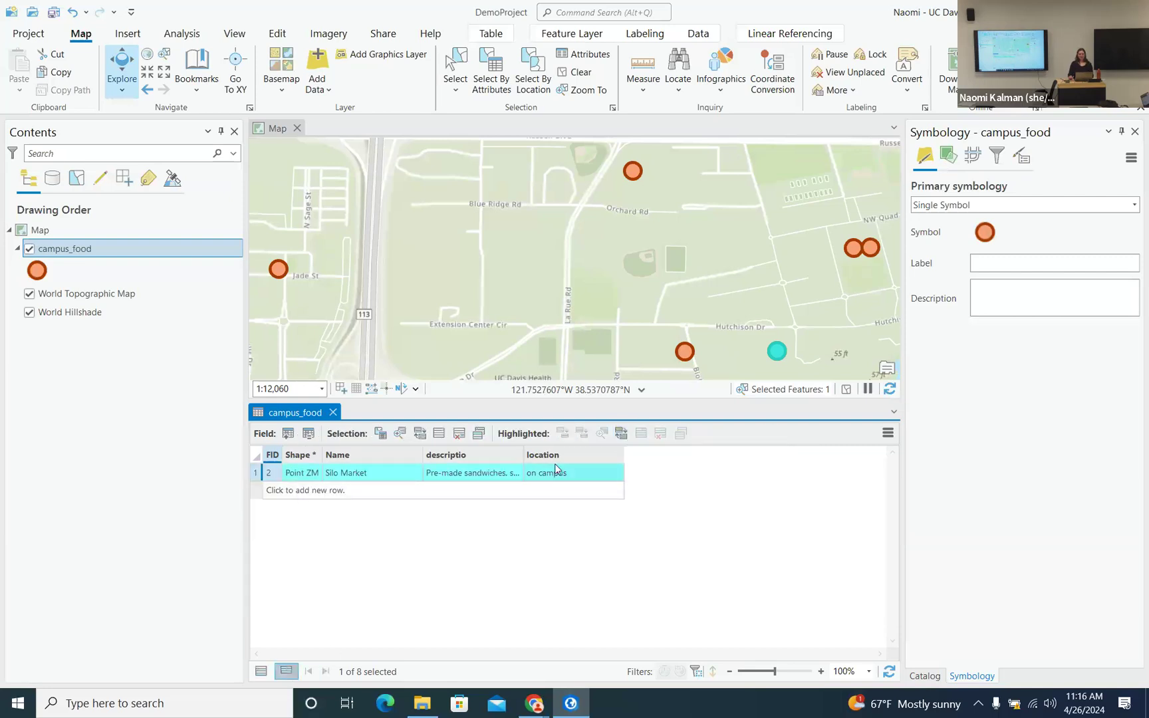
{"action": "left_click", "coordinate": [258, 476]}
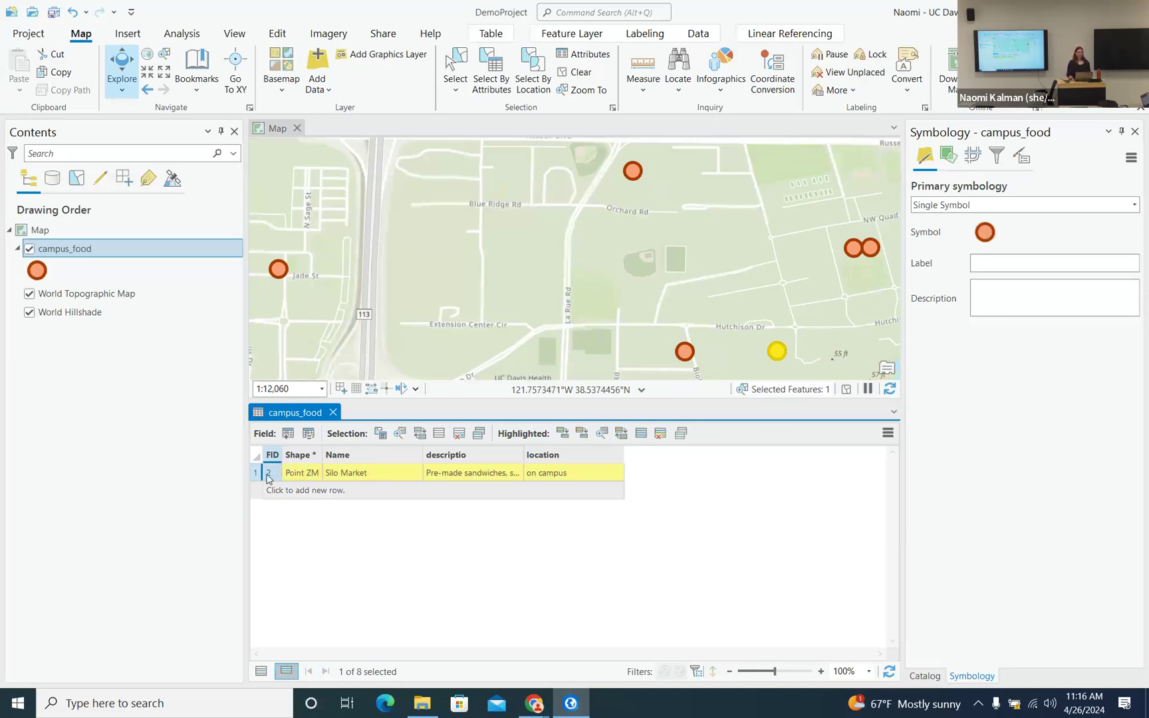
{"action": "left_click", "coordinate": [260, 673]}
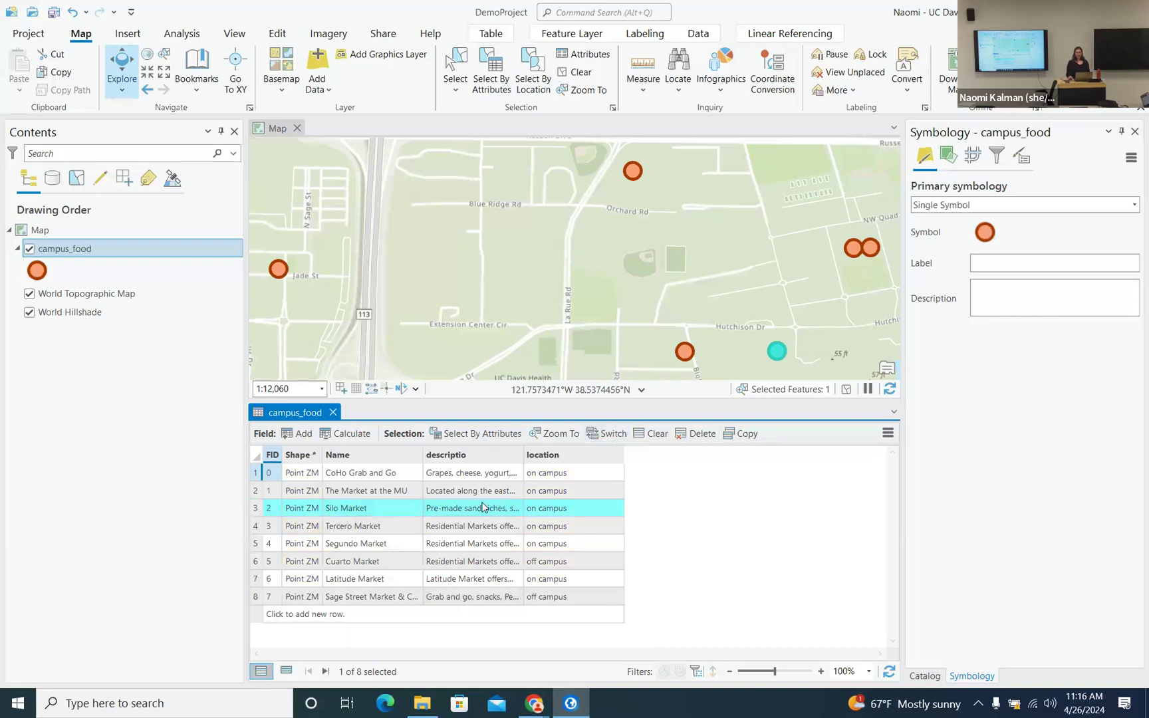
- Switch the selection twice to return to Silo Market and zoom the map to it
{"action": "left_click", "coordinate": [603, 436]}
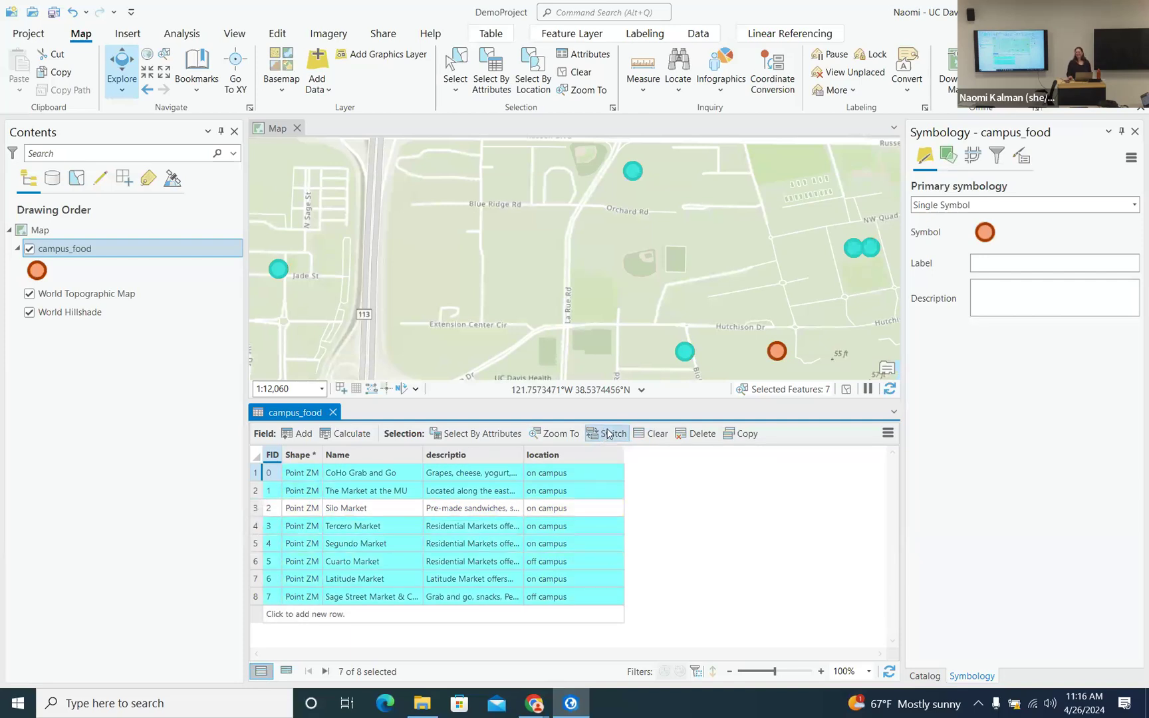
{"action": "left_click", "coordinate": [606, 433]}
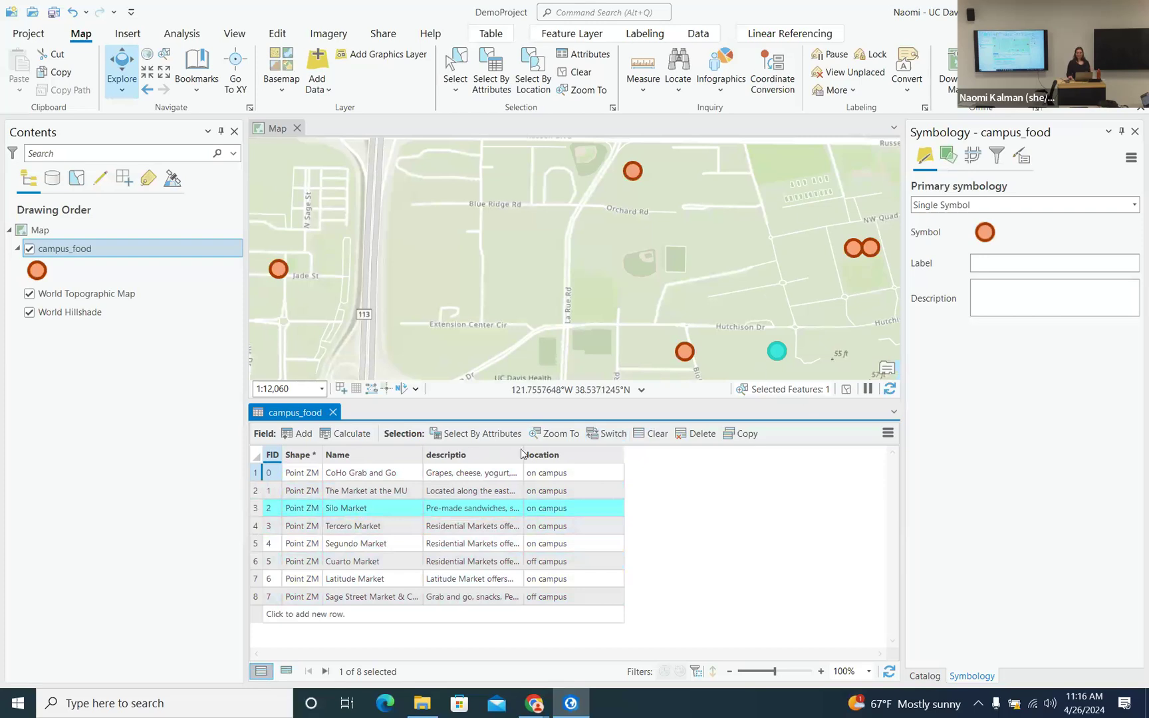
{"action": "left_click", "coordinate": [558, 434]}
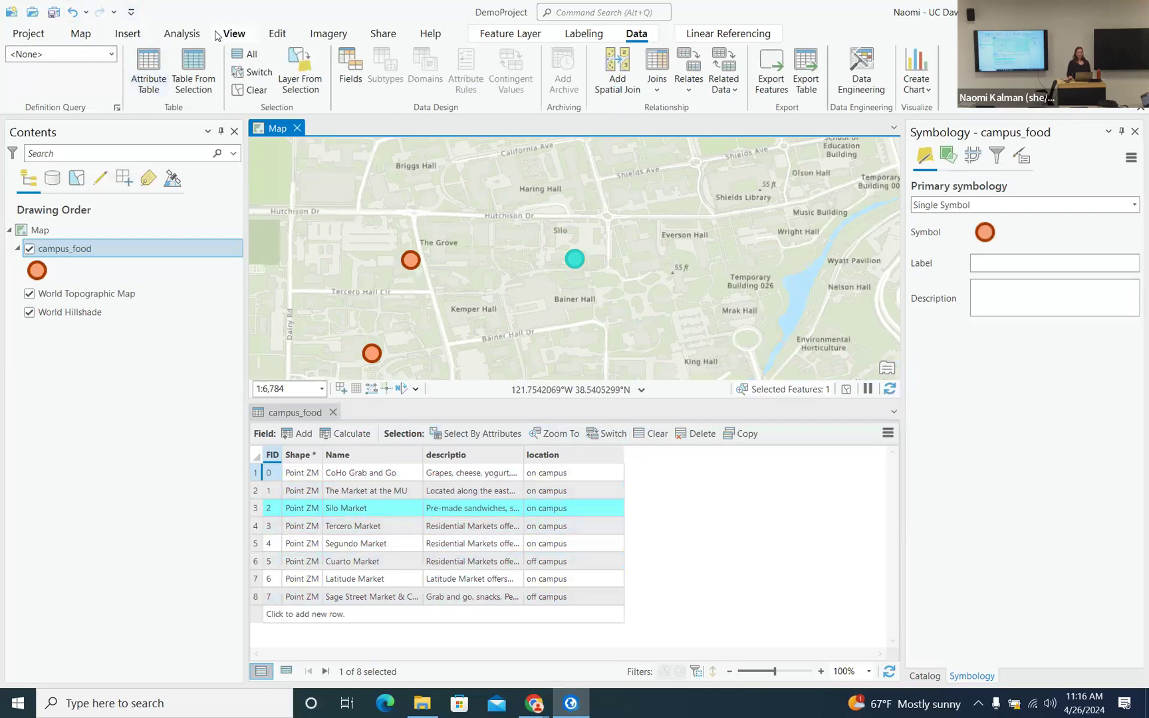
- Use Previous Extent on the Map tab to go back to the 1:12,060 view
{"action": "left_click", "coordinate": [81, 34]}
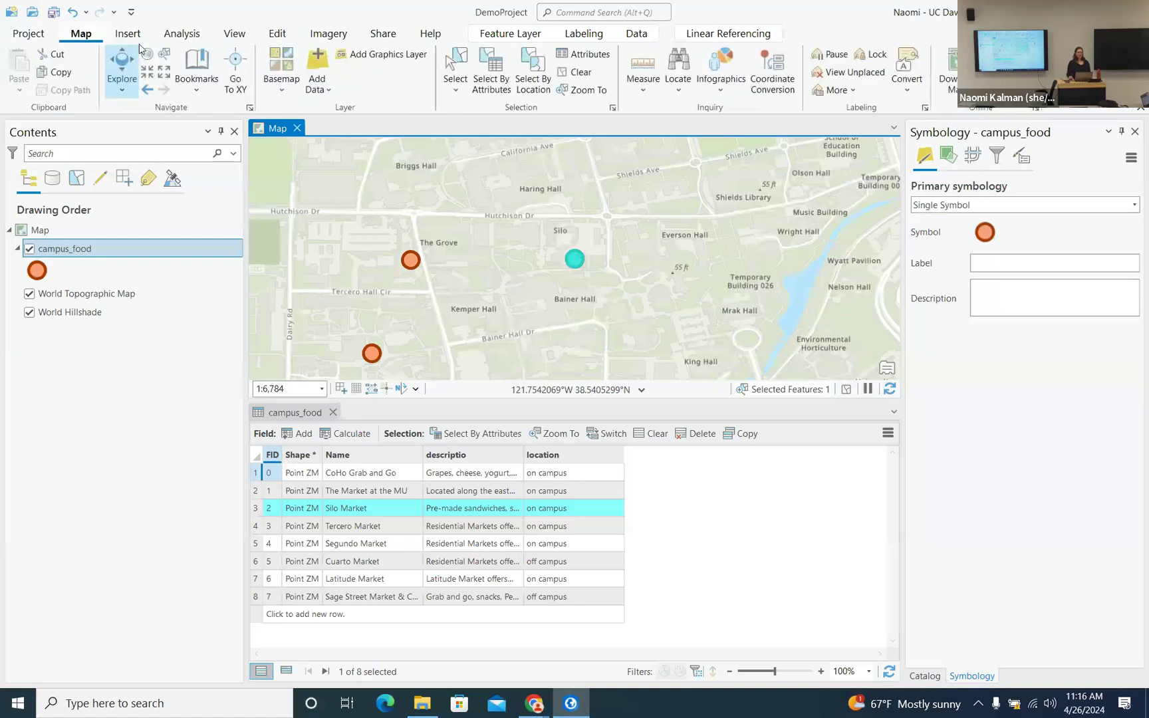
{"action": "left_click", "coordinate": [147, 91]}
{"action": "left_click", "coordinate": [148, 91]}
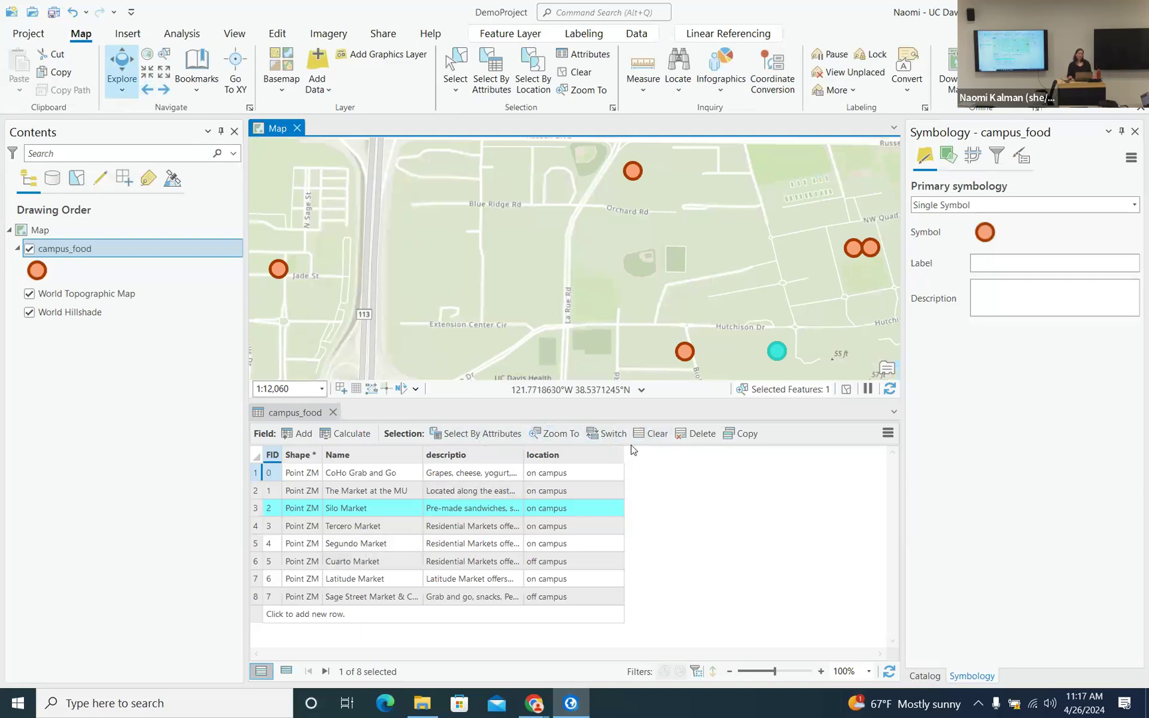
- Build a Select By Attributes query where descriptio contains the text 'Aggie Cash'
{"action": "left_click", "coordinate": [471, 441]}
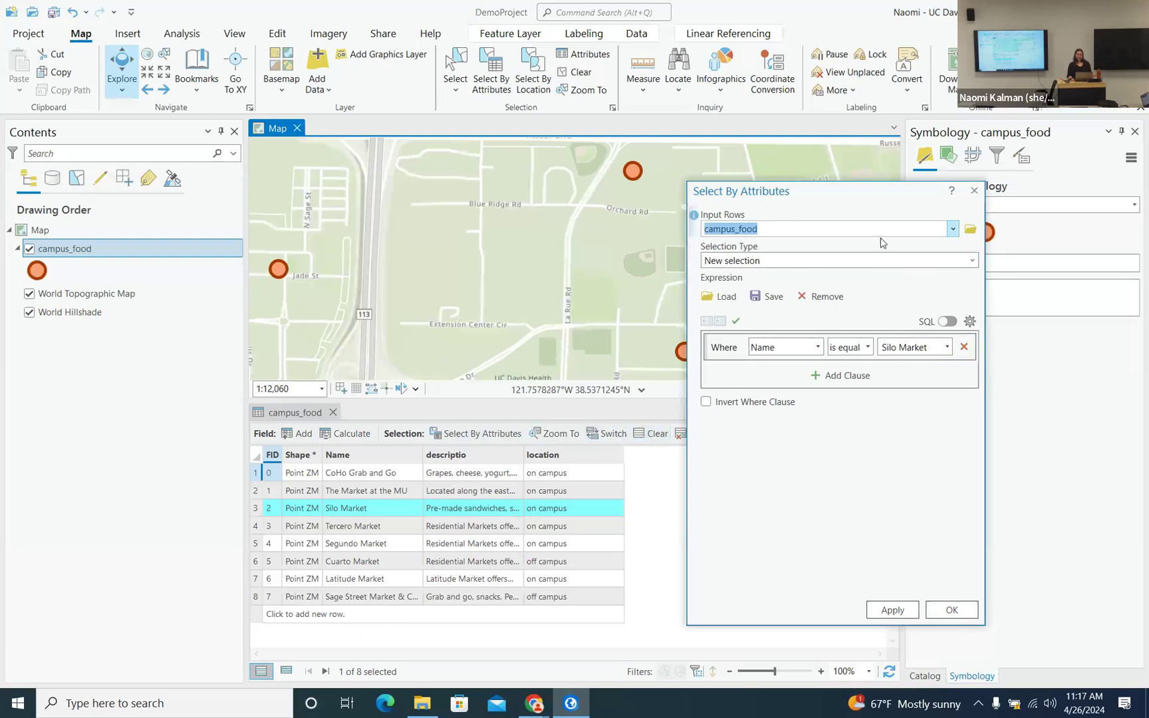
{"action": "left_click", "coordinate": [818, 346]}
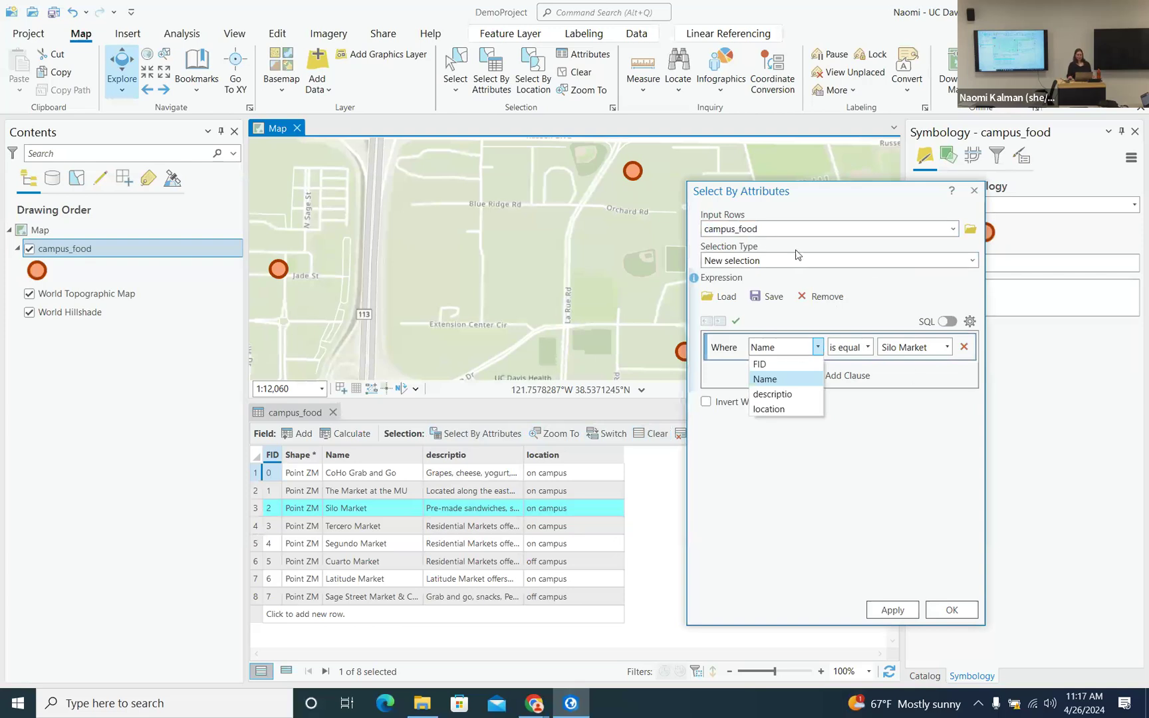
{"action": "left_click", "coordinate": [783, 397]}
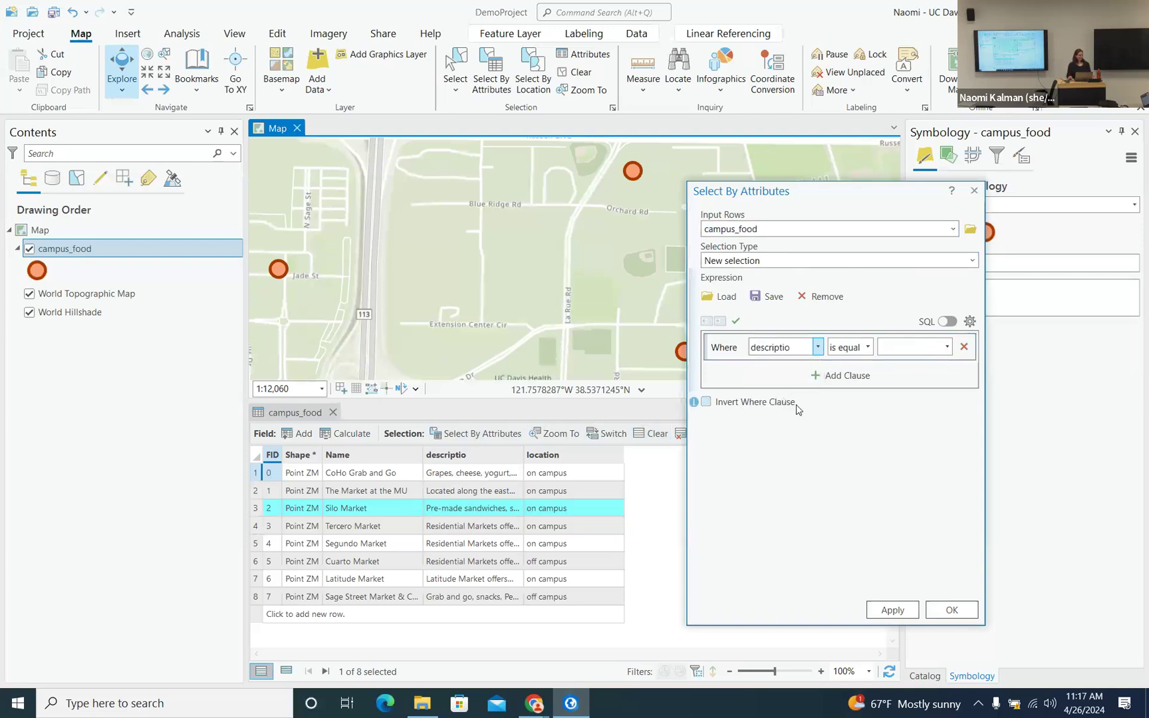
{"action": "left_click", "coordinate": [869, 347]}
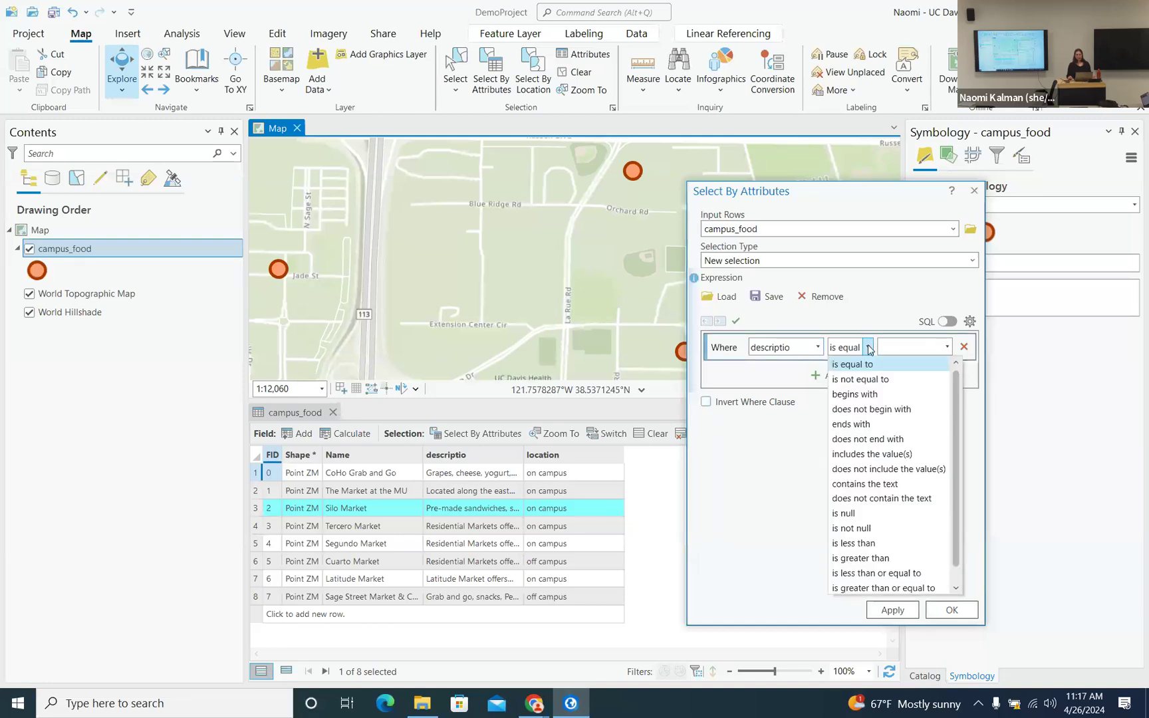
{"action": "left_click", "coordinate": [871, 485]}
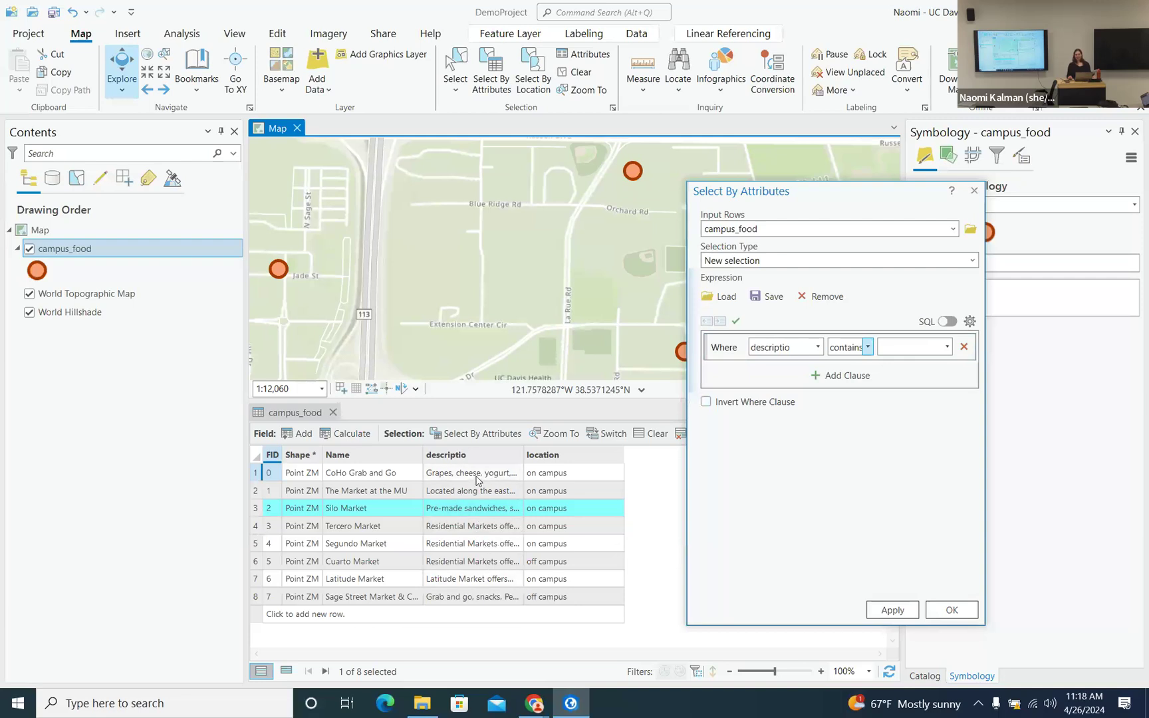
{"action": "left_click", "coordinate": [923, 346]}
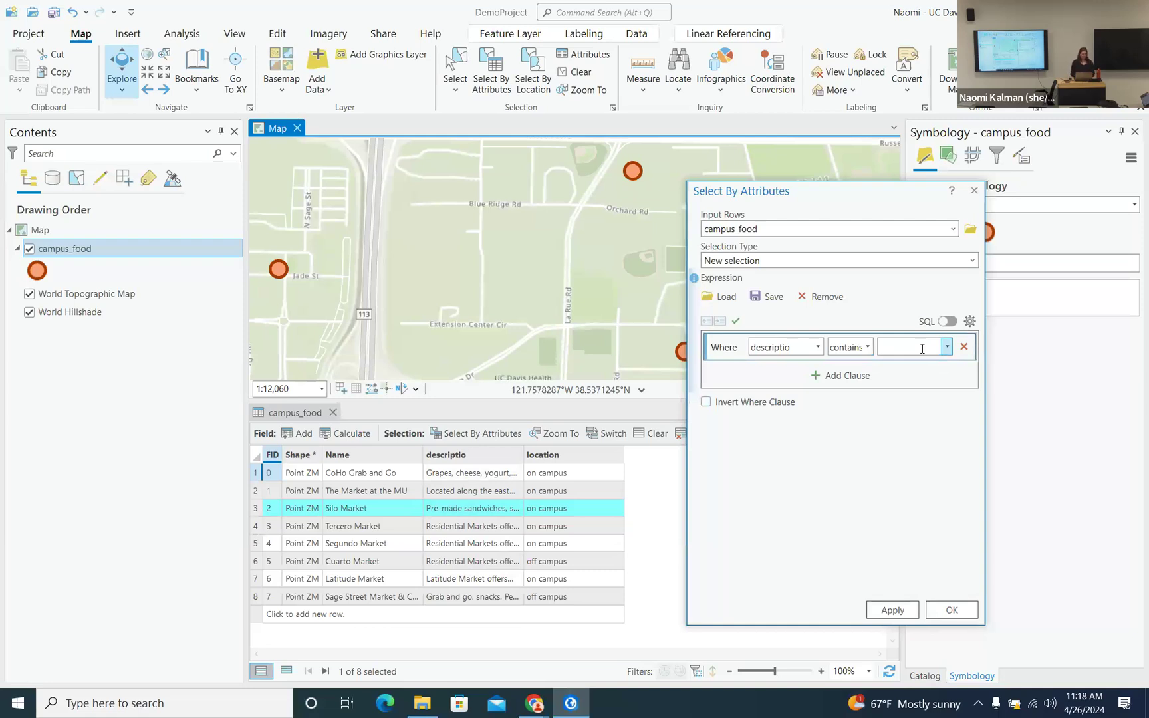
{"action": "type", "text": "Aggie Cash"}
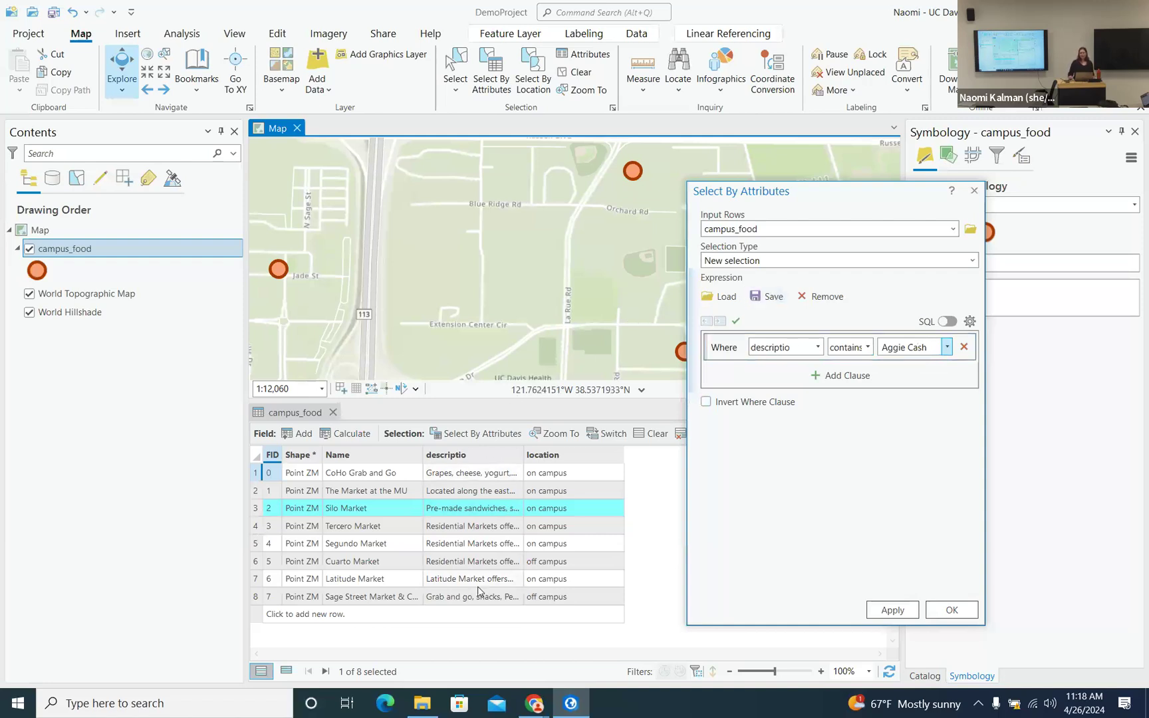
{"action": "left_click", "coordinate": [906, 348]}
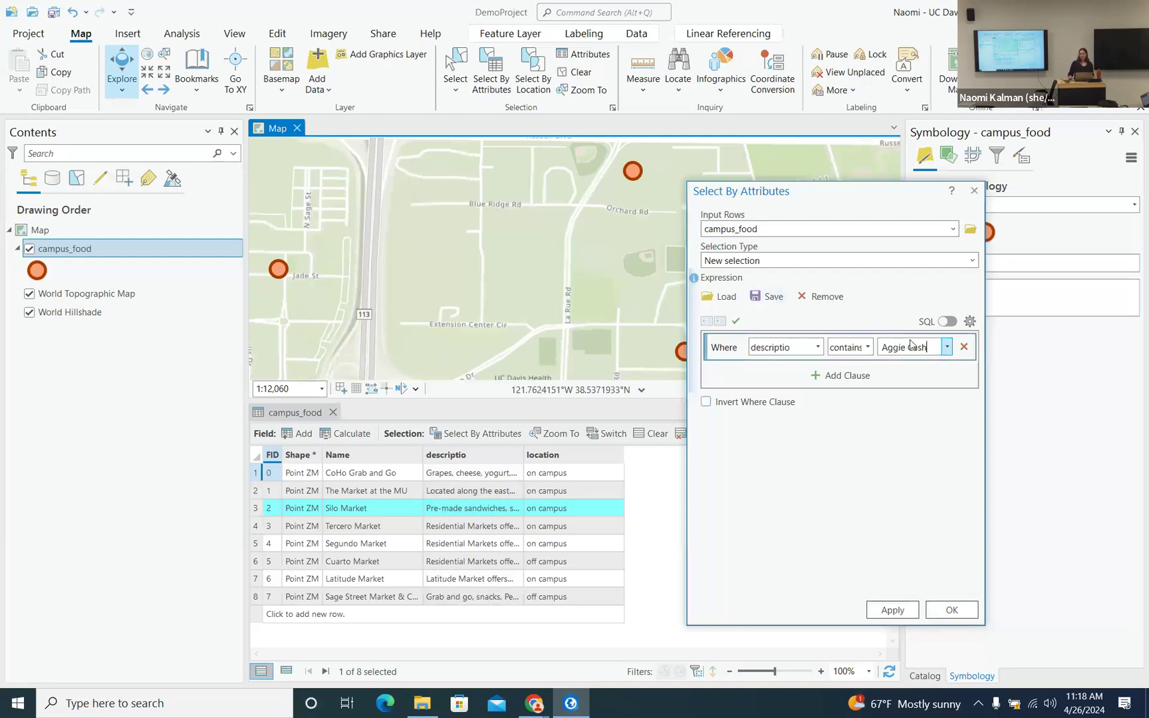
{"action": "left_click", "coordinate": [868, 347]}
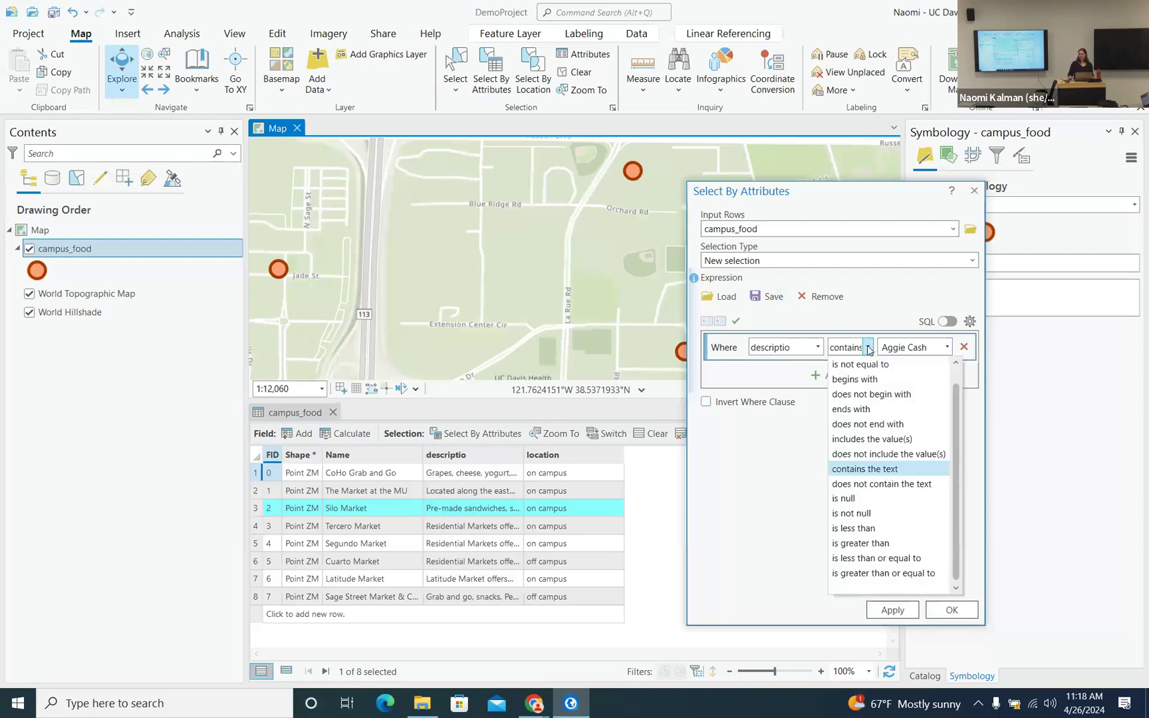
{"action": "left_click", "coordinate": [868, 348]}
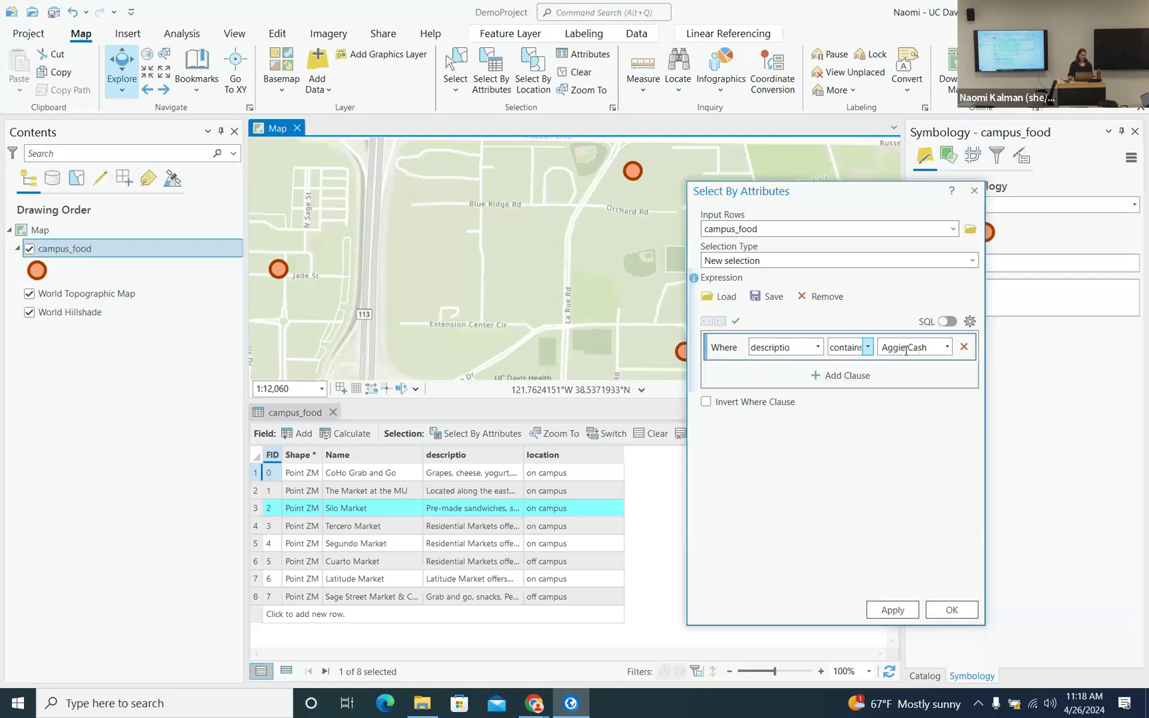
- Run the query to select Tercero, Segundo and Cuarto Market and zoom the map to them
{"action": "left_click", "coordinate": [894, 610]}
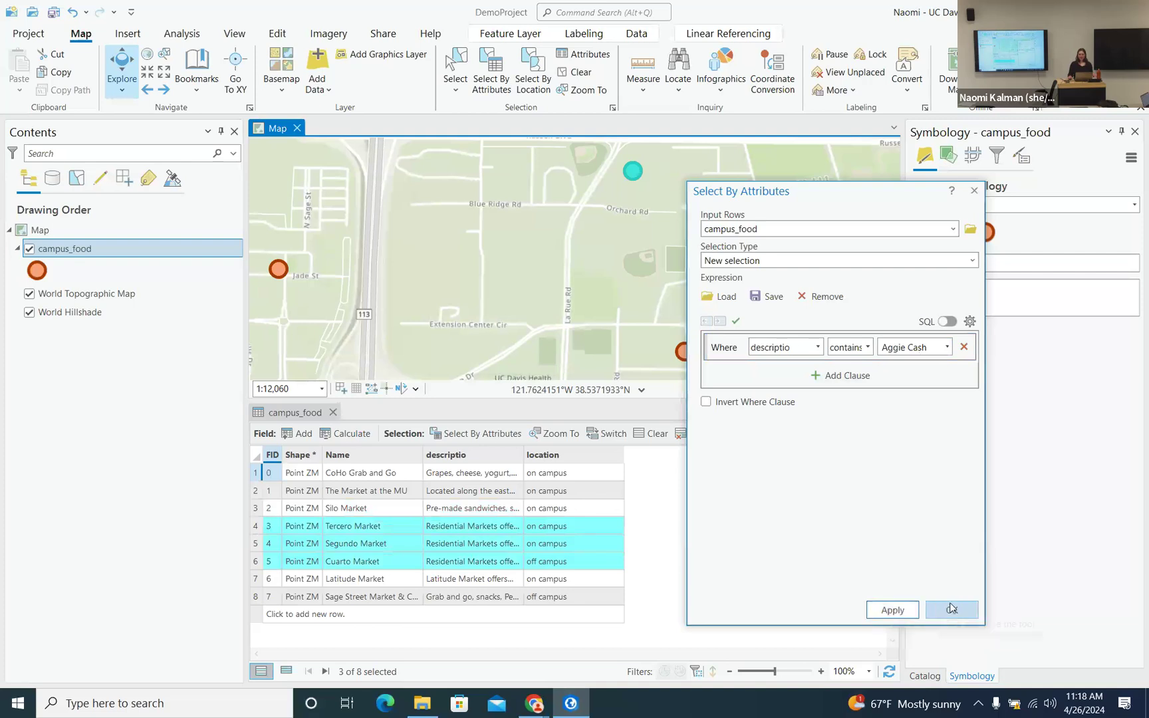
{"action": "left_click", "coordinate": [962, 621]}
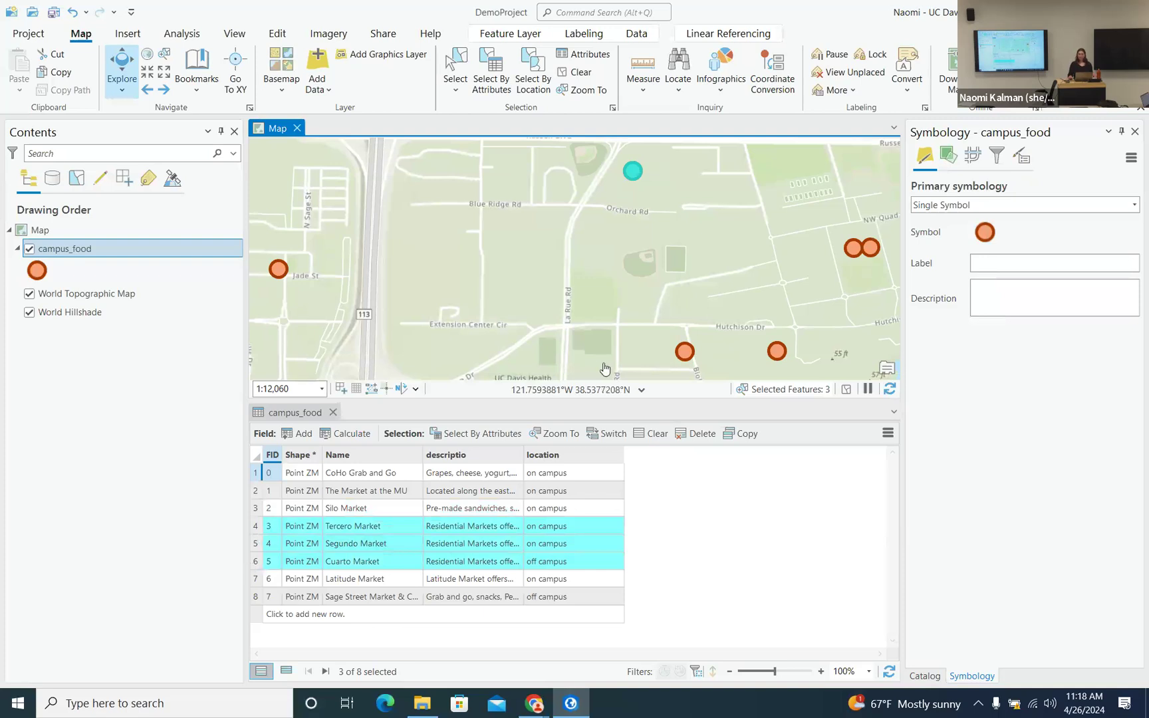
{"action": "left_click", "coordinate": [545, 438]}
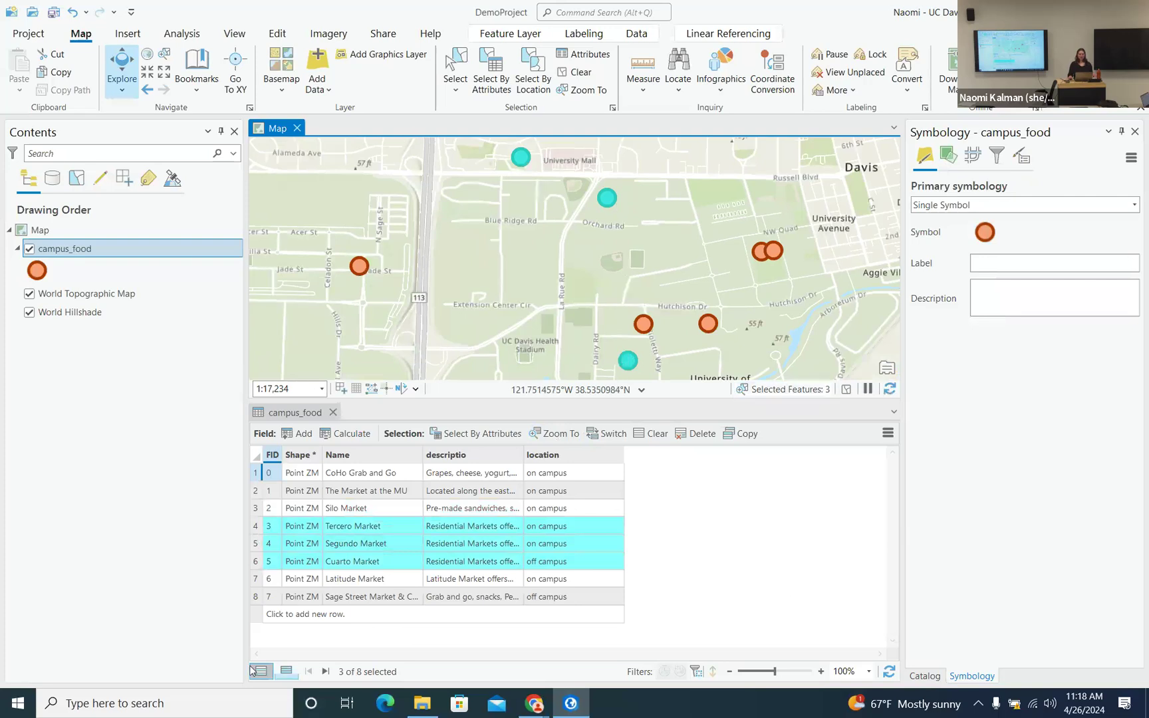
- Show only the three selected markets in the campus_food table and highlight Segundo Market
{"action": "left_click", "coordinate": [286, 673]}
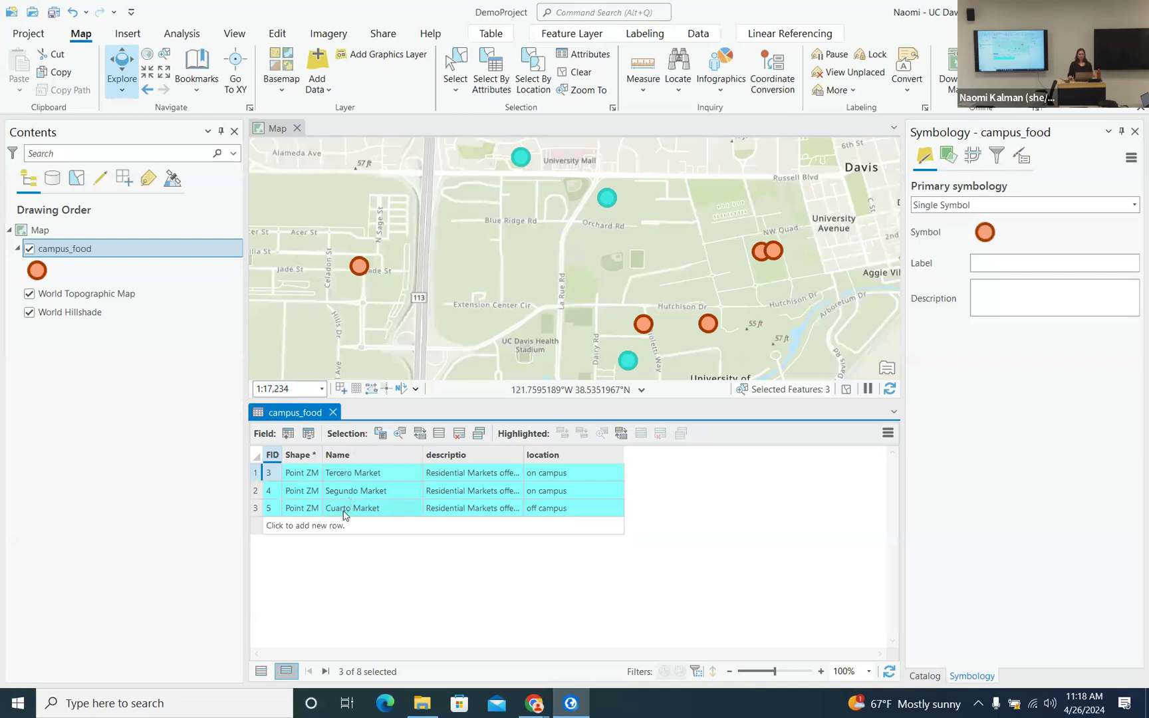
{"action": "left_click", "coordinate": [256, 492]}
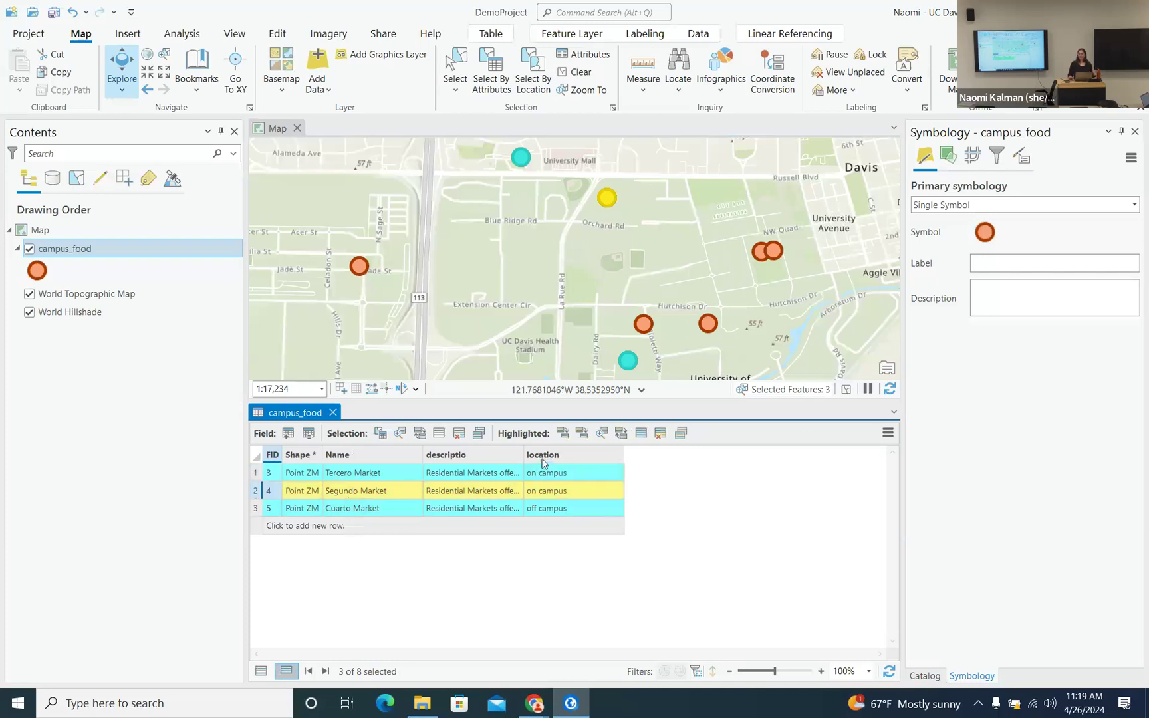
{"action": "mouse_move", "coordinate": [542, 463]}
- Clear the market selection, close the campus_food table, and save the DemoProject project
{"action": "left_click", "coordinate": [583, 74]}
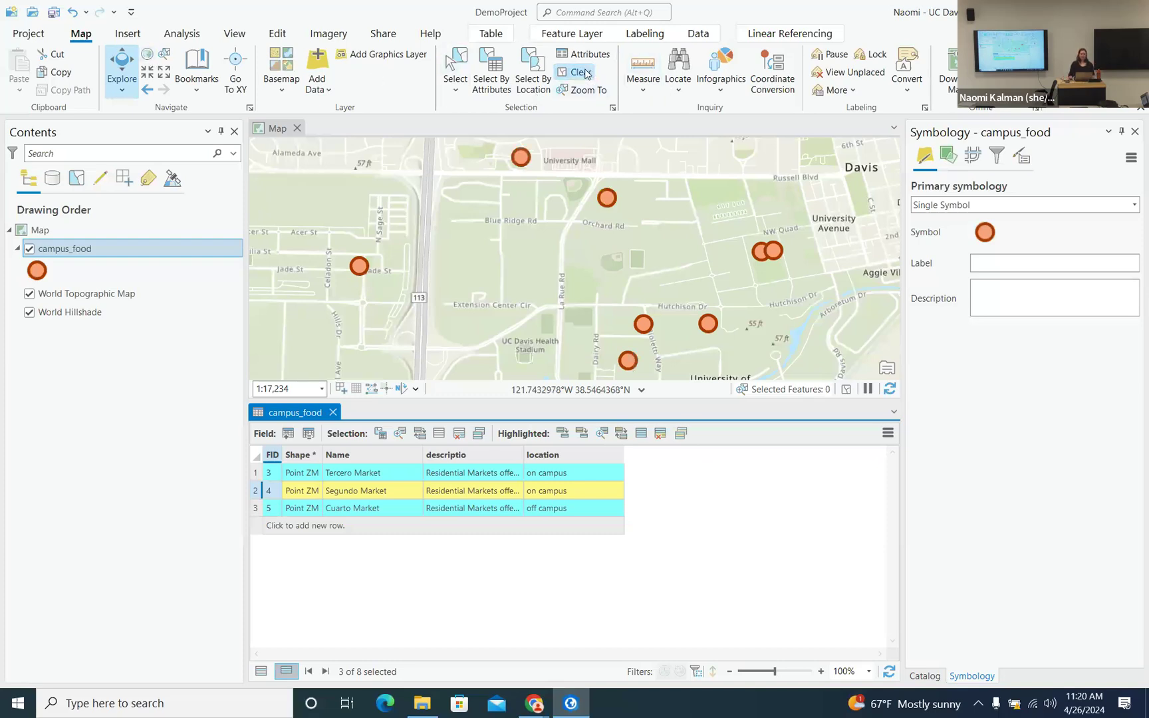
{"action": "left_click", "coordinate": [332, 413]}
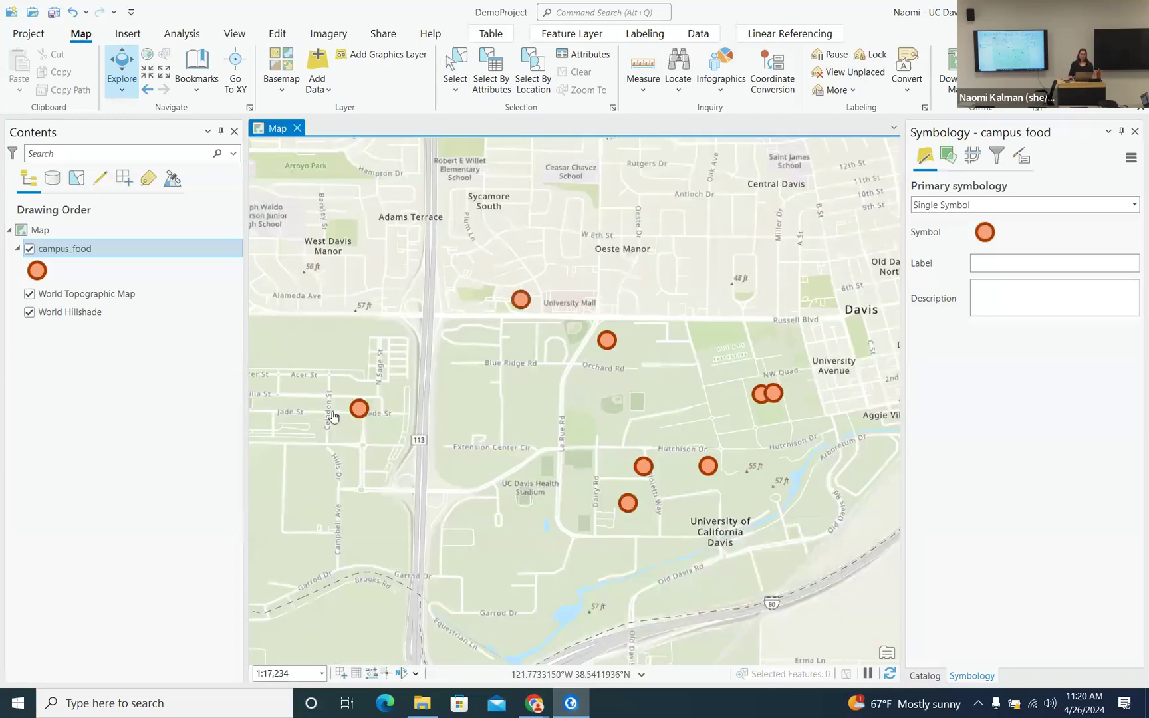
{"action": "left_click", "coordinate": [54, 12]}
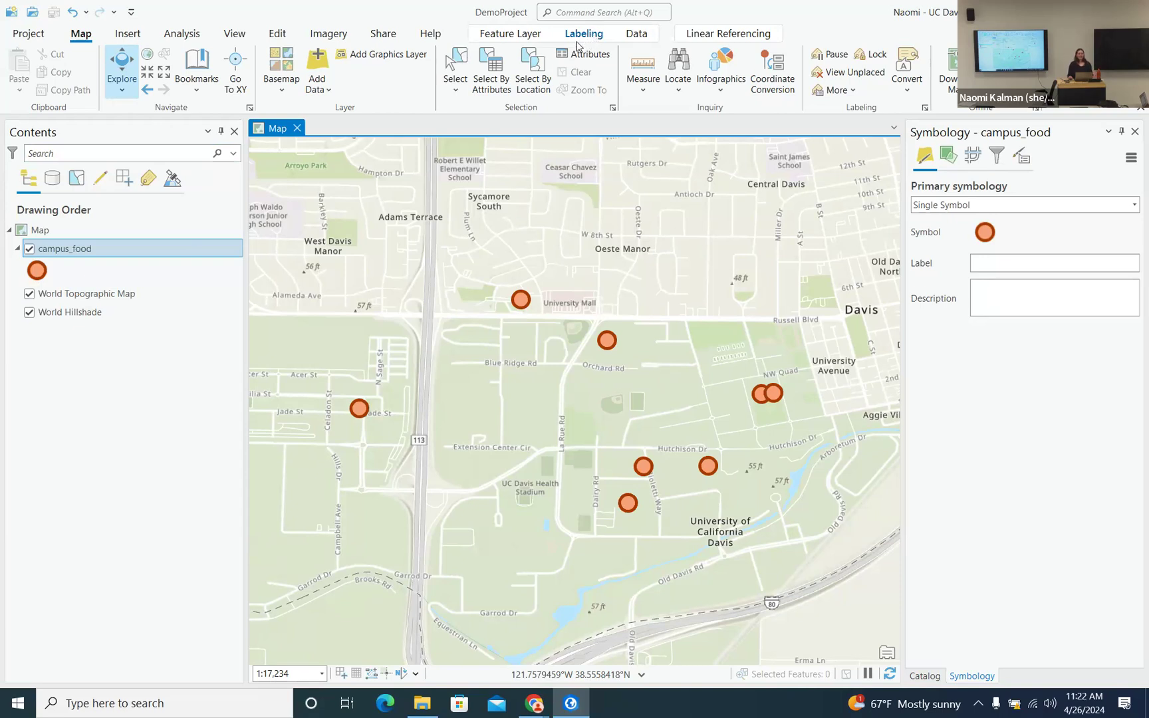
- Turn on labels for the campus_food layer from the Labeling tab
{"action": "left_click", "coordinate": [64, 250]}
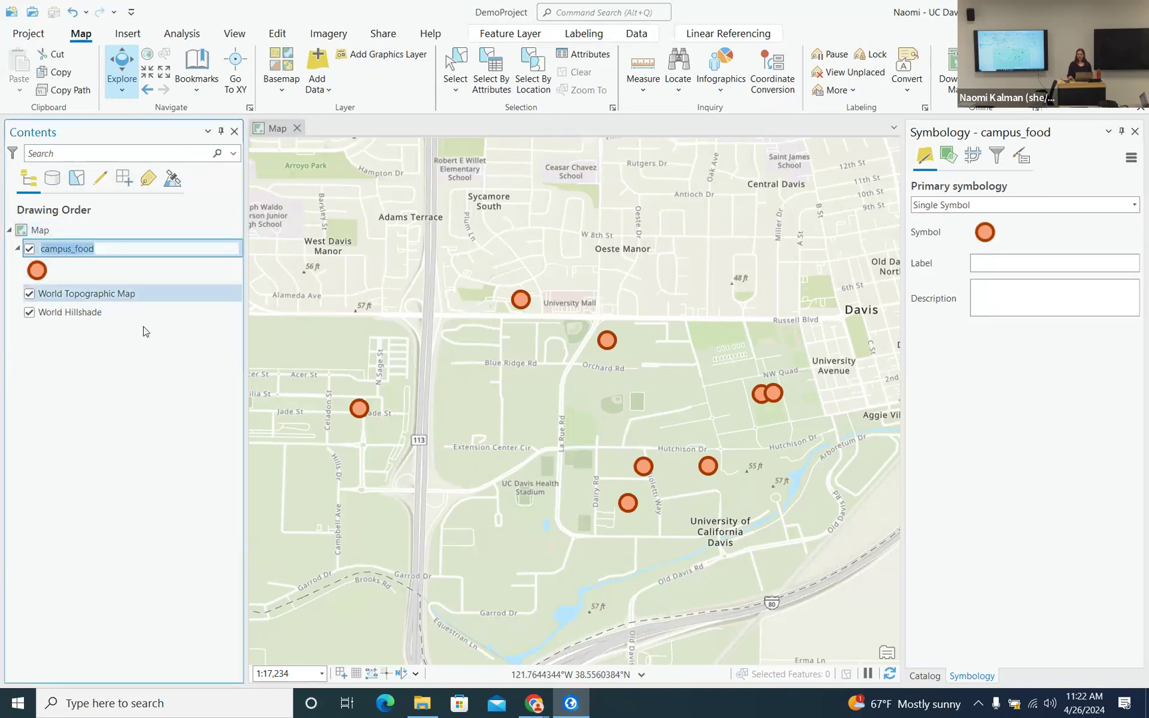
{"action": "key", "text": "Escape"}
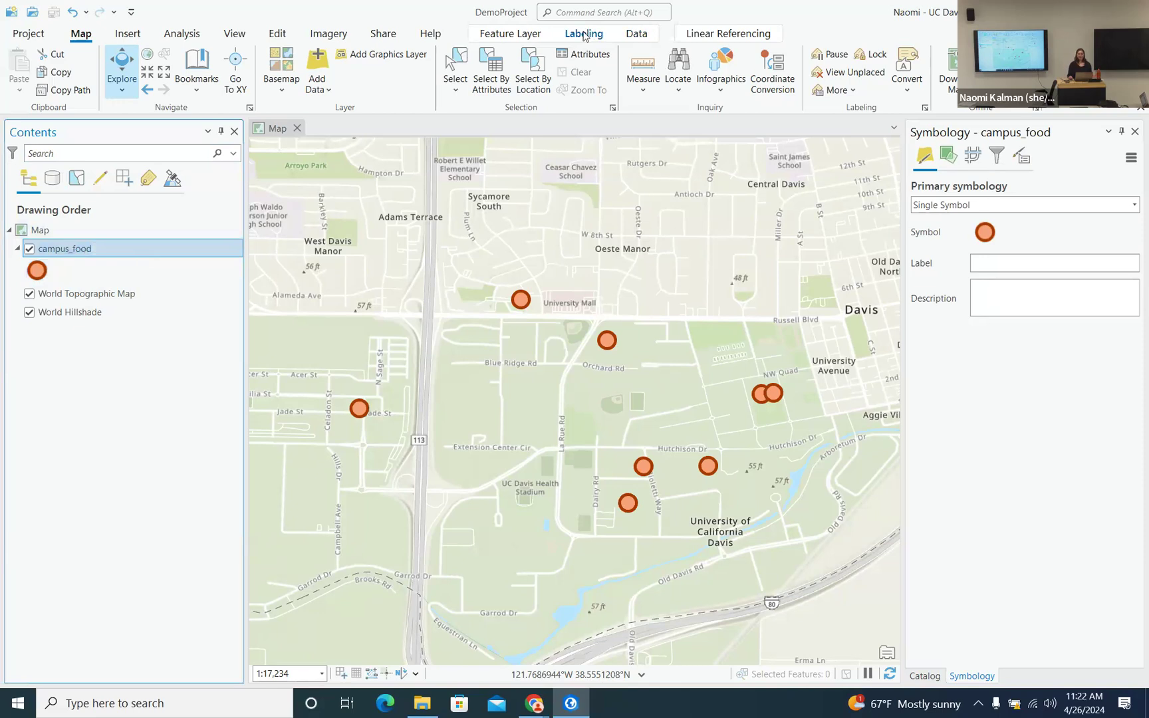
{"action": "left_click", "coordinate": [585, 35]}
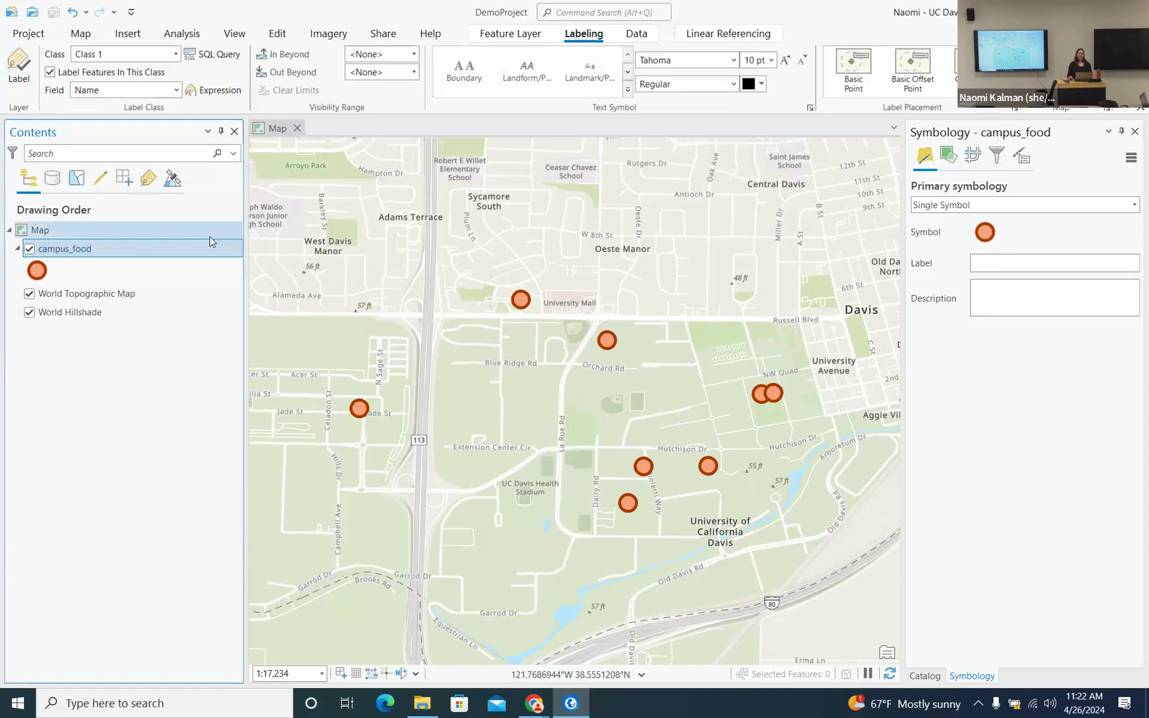
{"action": "left_click", "coordinate": [19, 60]}
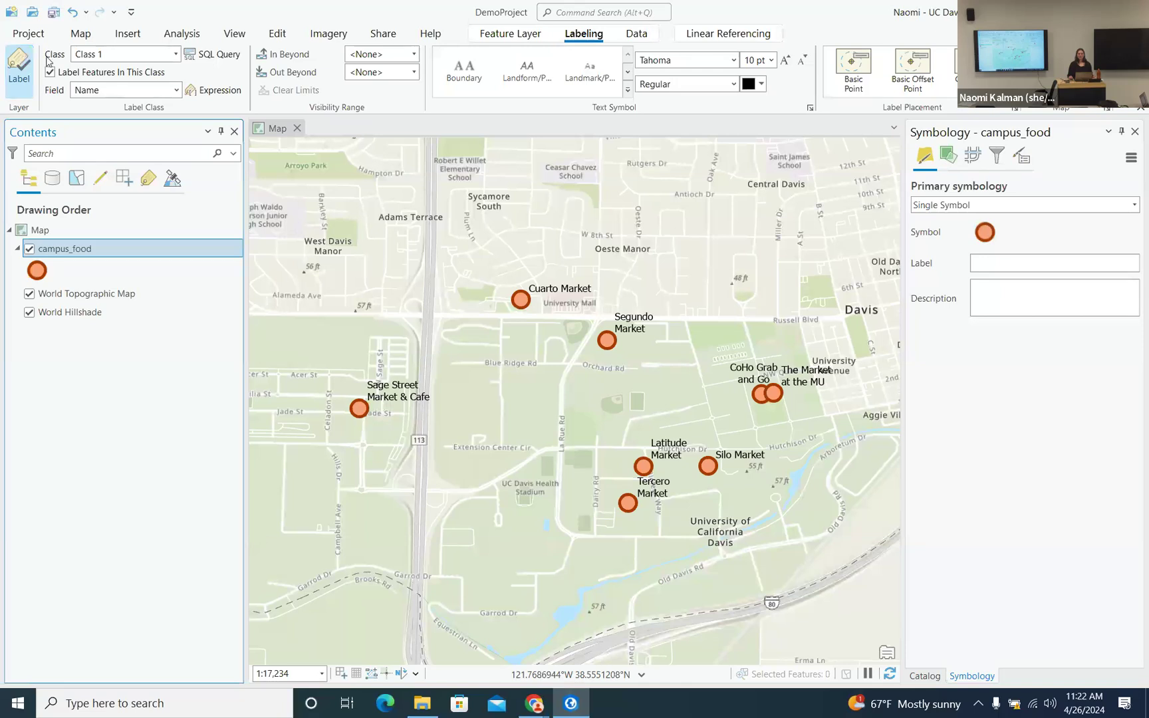
- Try the location field for labels, then set the label field back to Name
{"action": "left_click", "coordinate": [177, 90]}
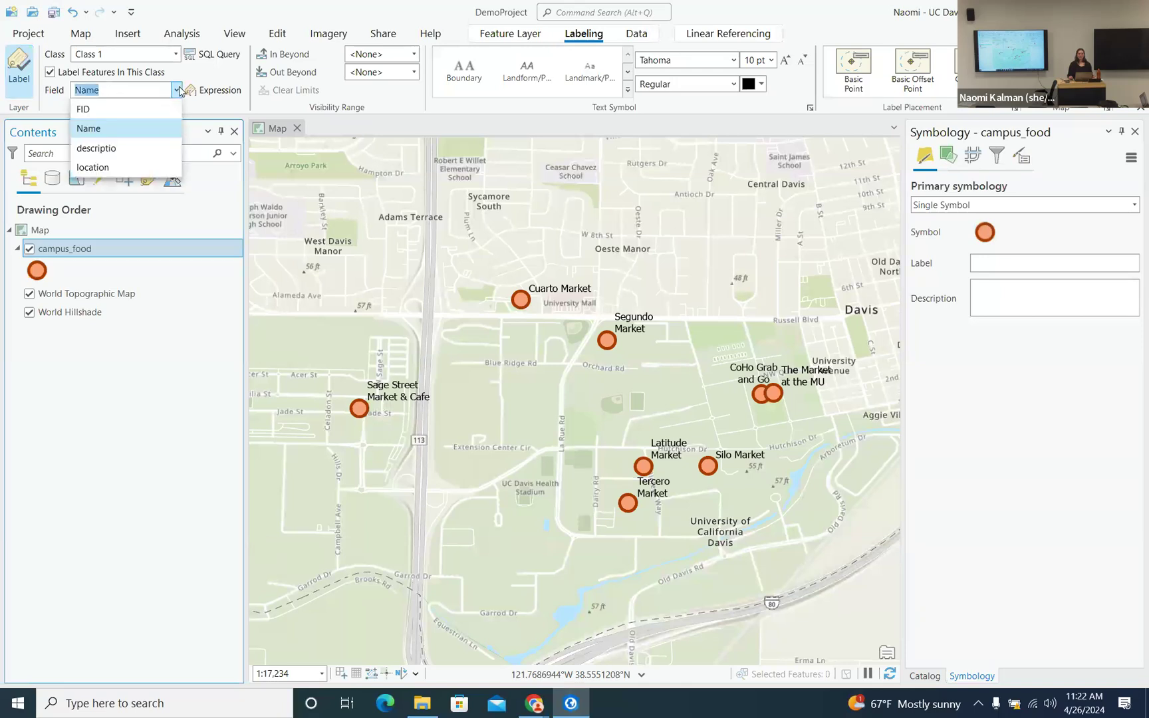
{"action": "left_click", "coordinate": [120, 167]}
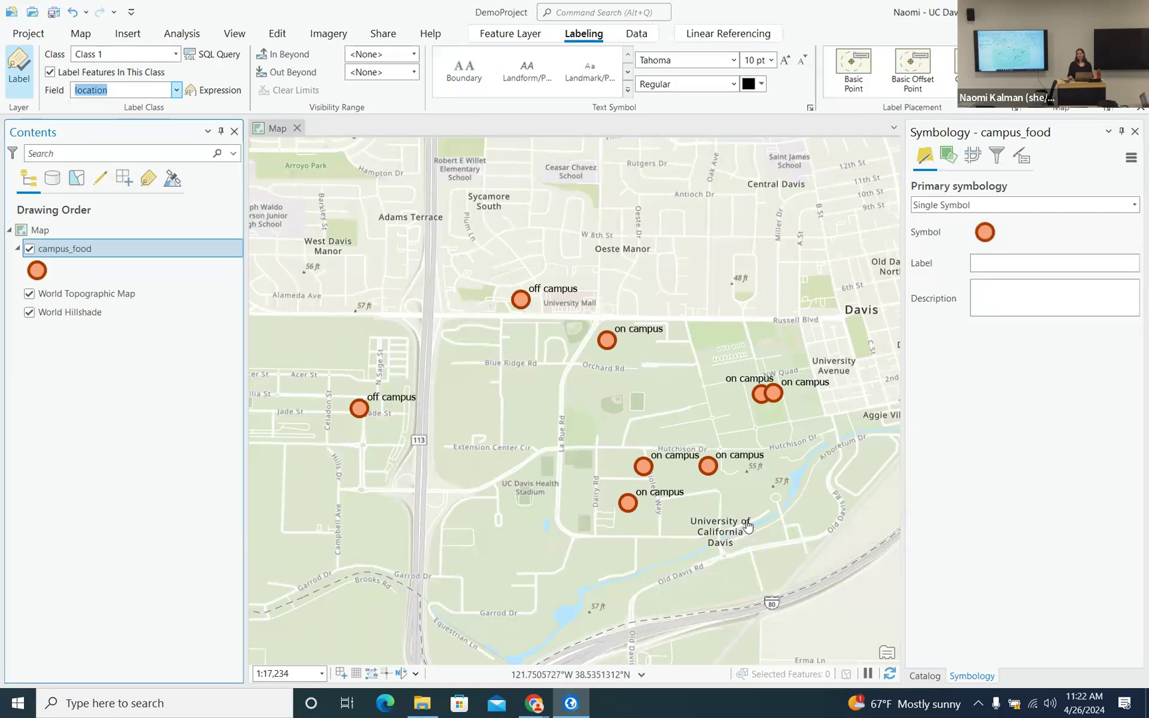
{"action": "left_click", "coordinate": [174, 92]}
{"action": "left_click", "coordinate": [100, 129]}
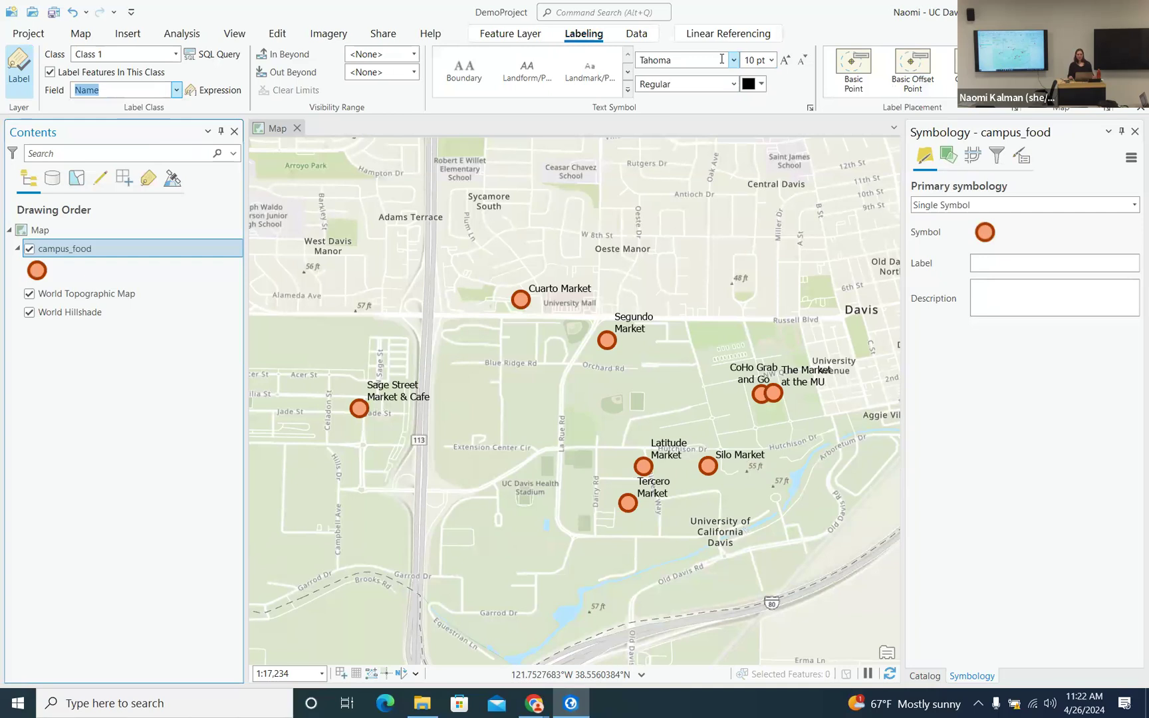
- Set the label font size to 14 pt, leaving the colour unchanged, and open the Label Class symbol settings
{"action": "left_click", "coordinate": [772, 60]}
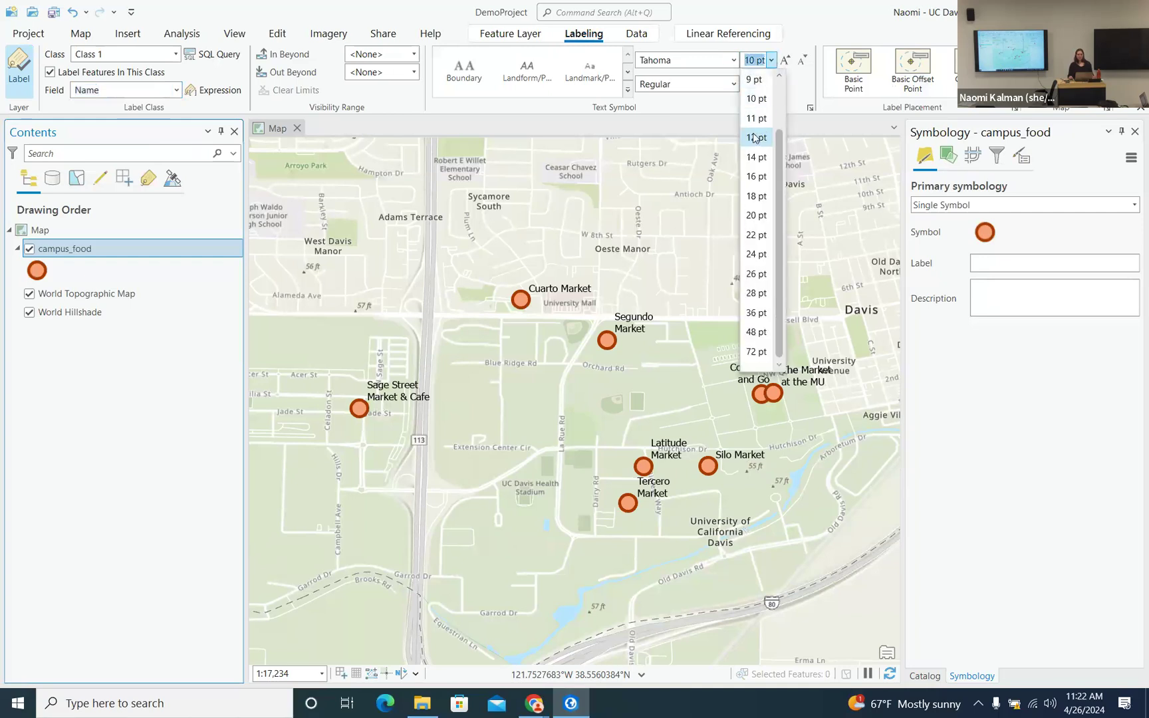
{"action": "left_click", "coordinate": [756, 168]}
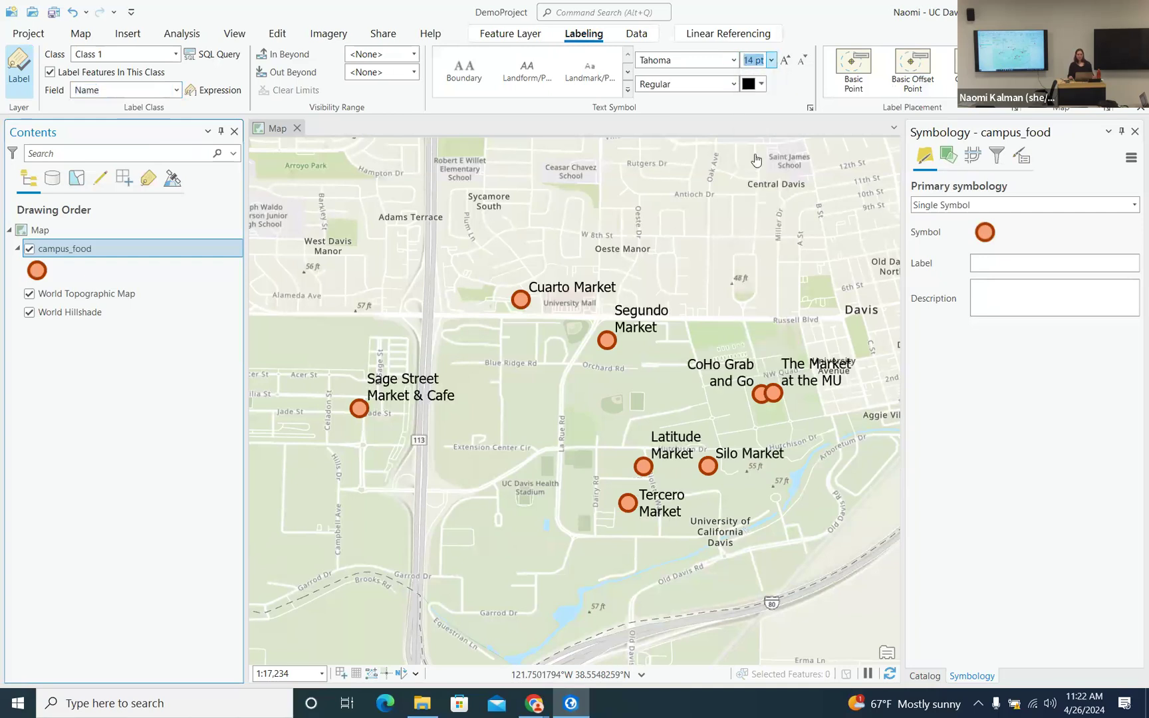
{"action": "left_click", "coordinate": [762, 85]}
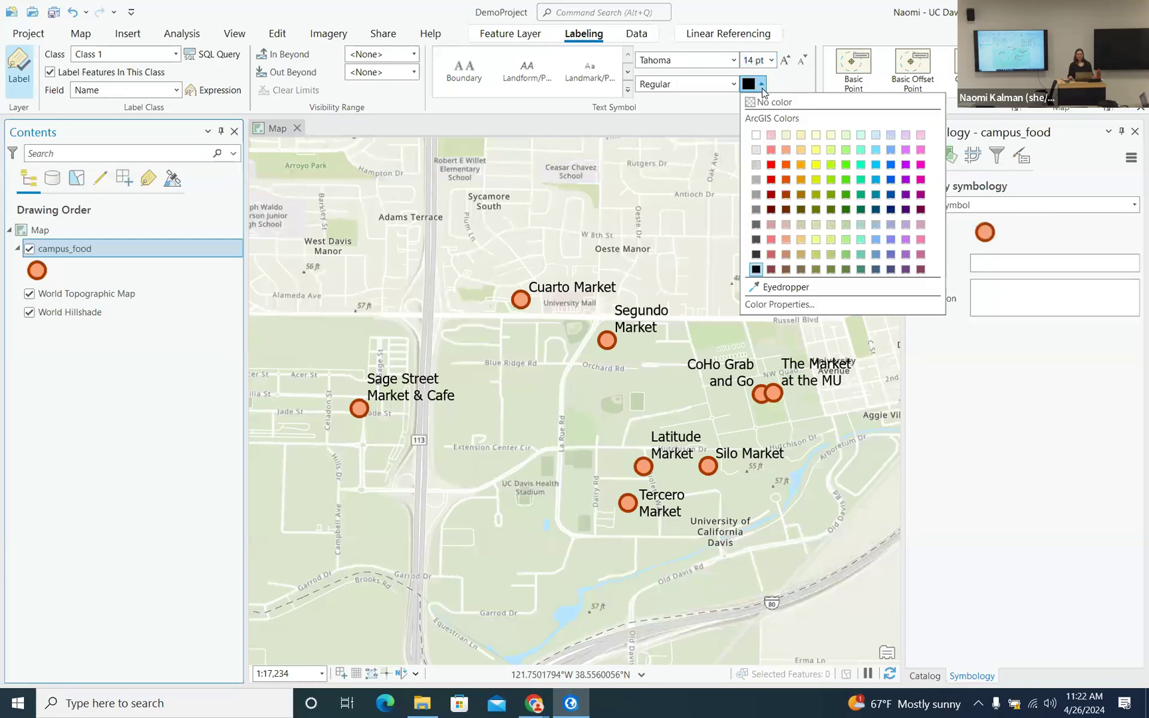
{"action": "left_click", "coordinate": [793, 87]}
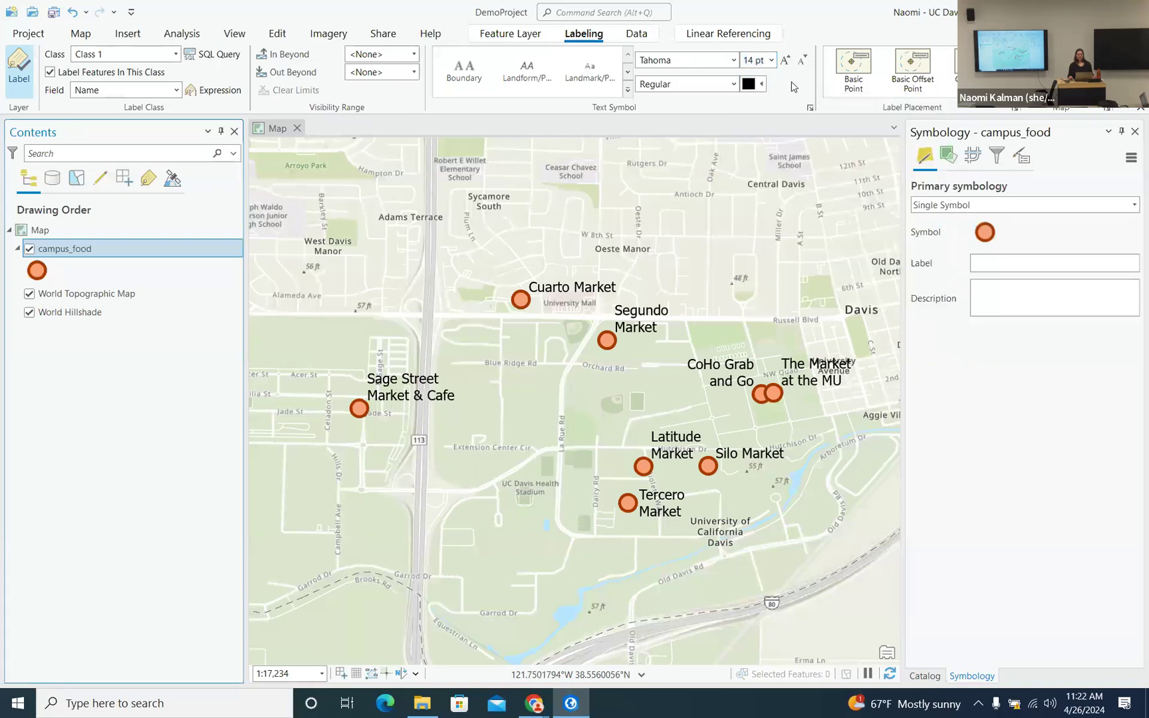
{"action": "left_click", "coordinate": [811, 108]}
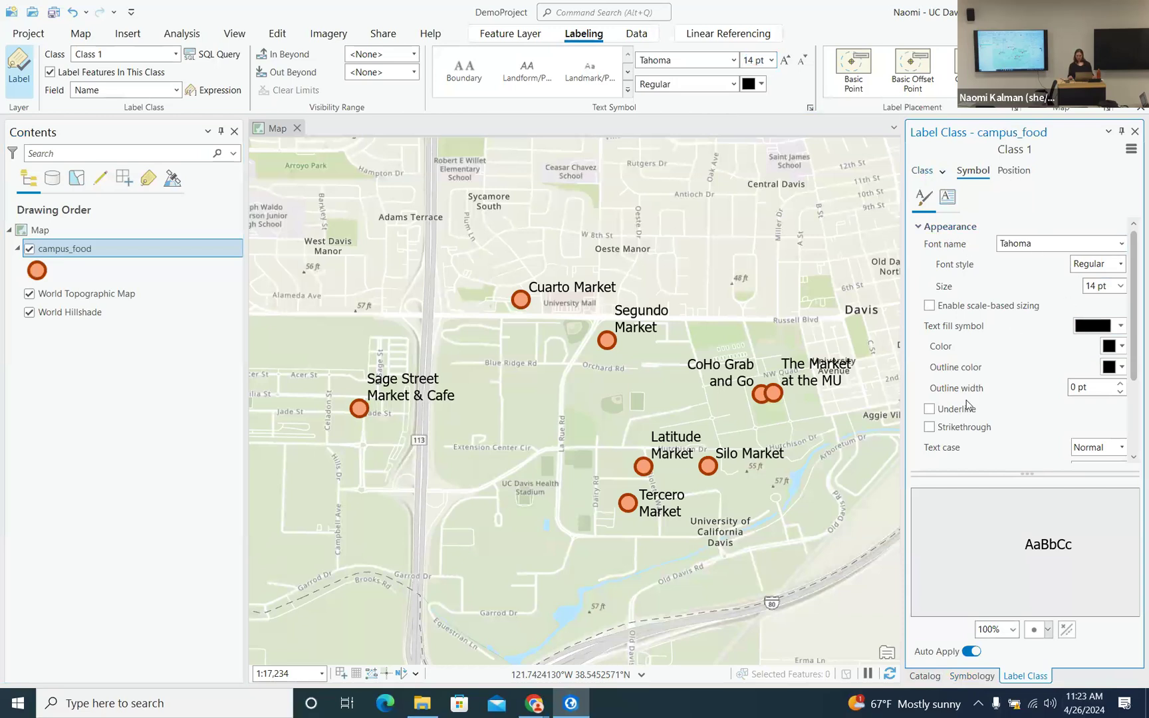
- Give the market name labels the light grey polygon halo
{"action": "left_click_drag", "start_coordinate": [1030, 475], "coordinate": [1030, 547]}
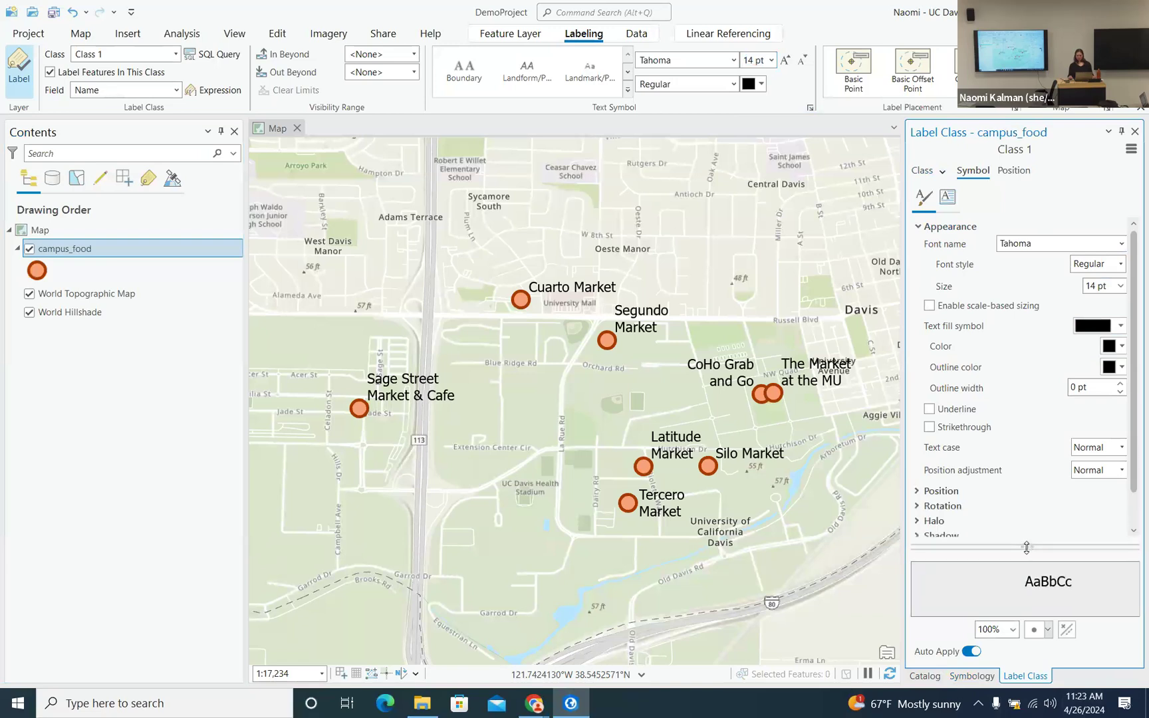
{"action": "scroll", "coordinate": [1016, 431], "scroll_direction": "down", "scroll_amount": 1}
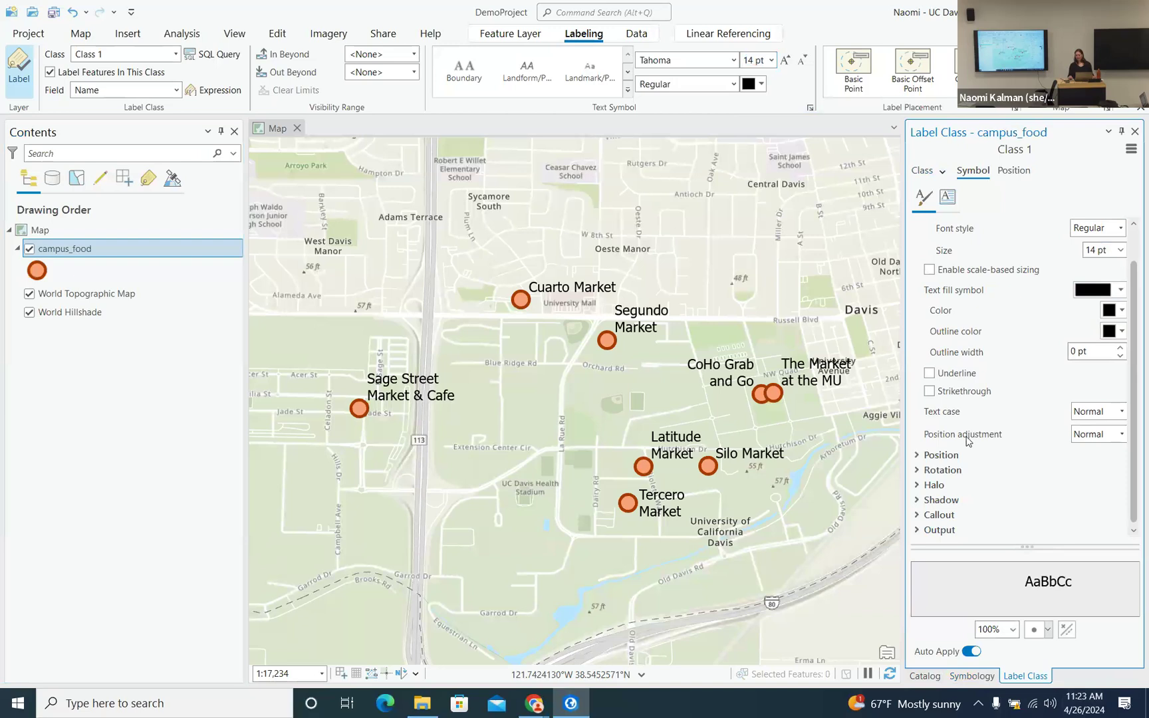
{"action": "left_click", "coordinate": [918, 486]}
{"action": "scroll", "coordinate": [991, 458], "scroll_direction": "down", "scroll_amount": 3}
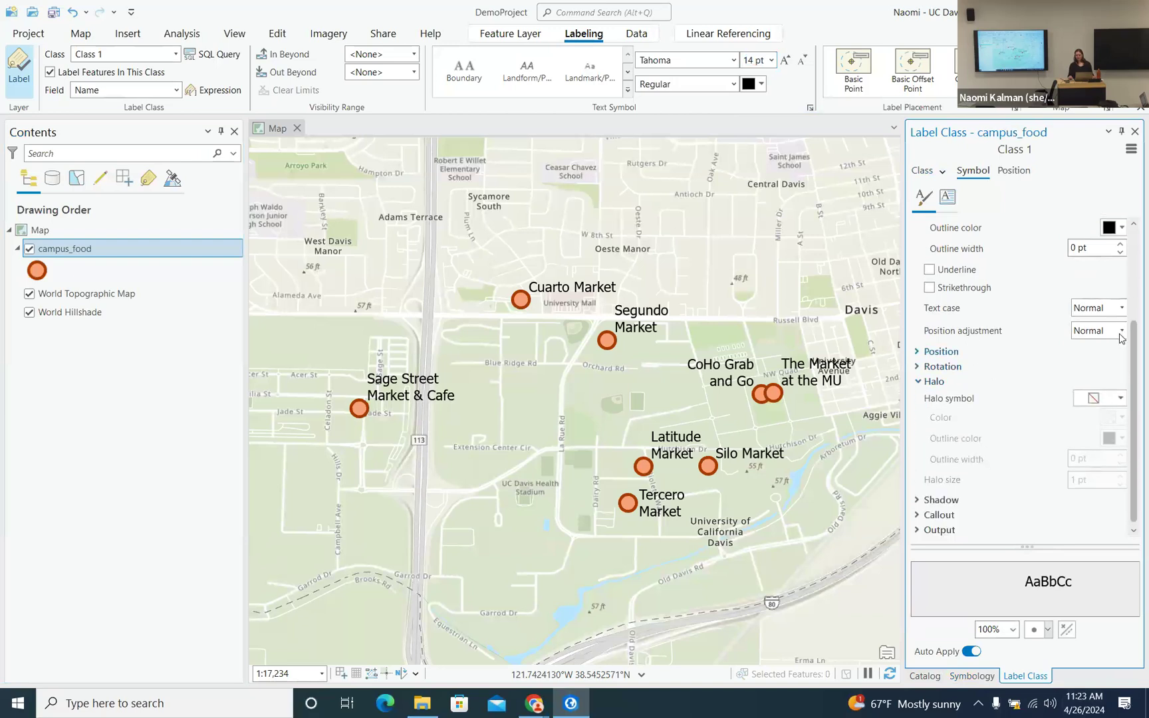
{"action": "left_click", "coordinate": [1122, 399]}
{"action": "left_click", "coordinate": [1123, 403]}
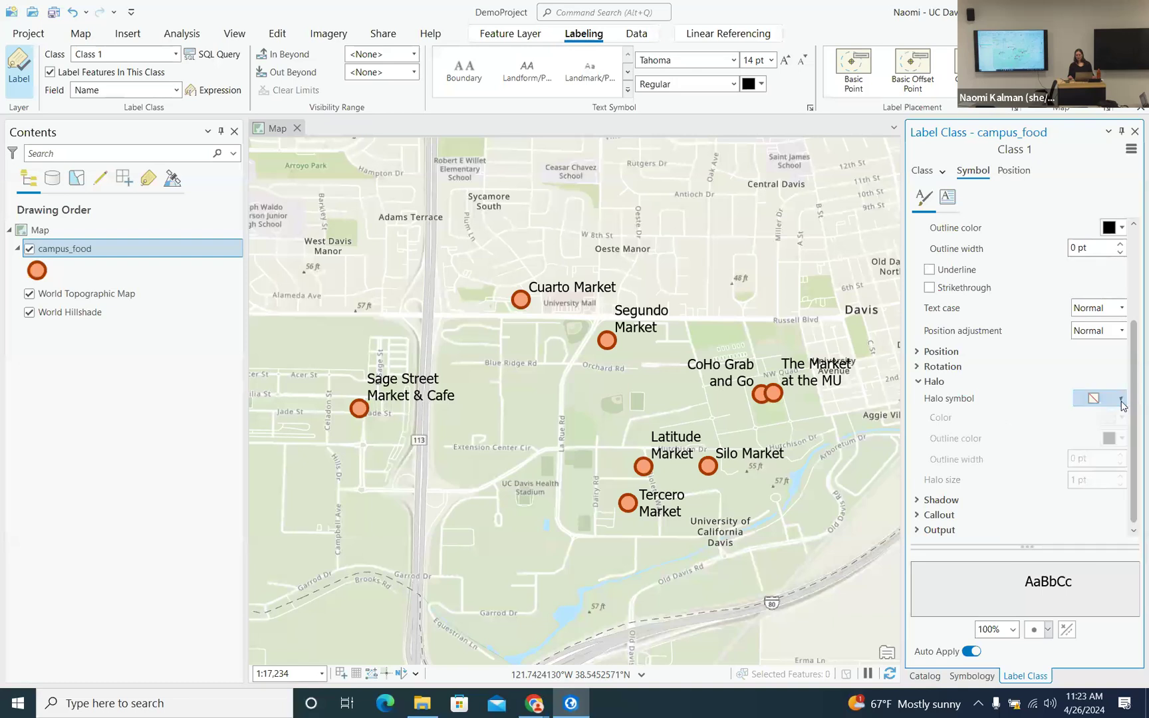
{"action": "left_click", "coordinate": [1122, 399]}
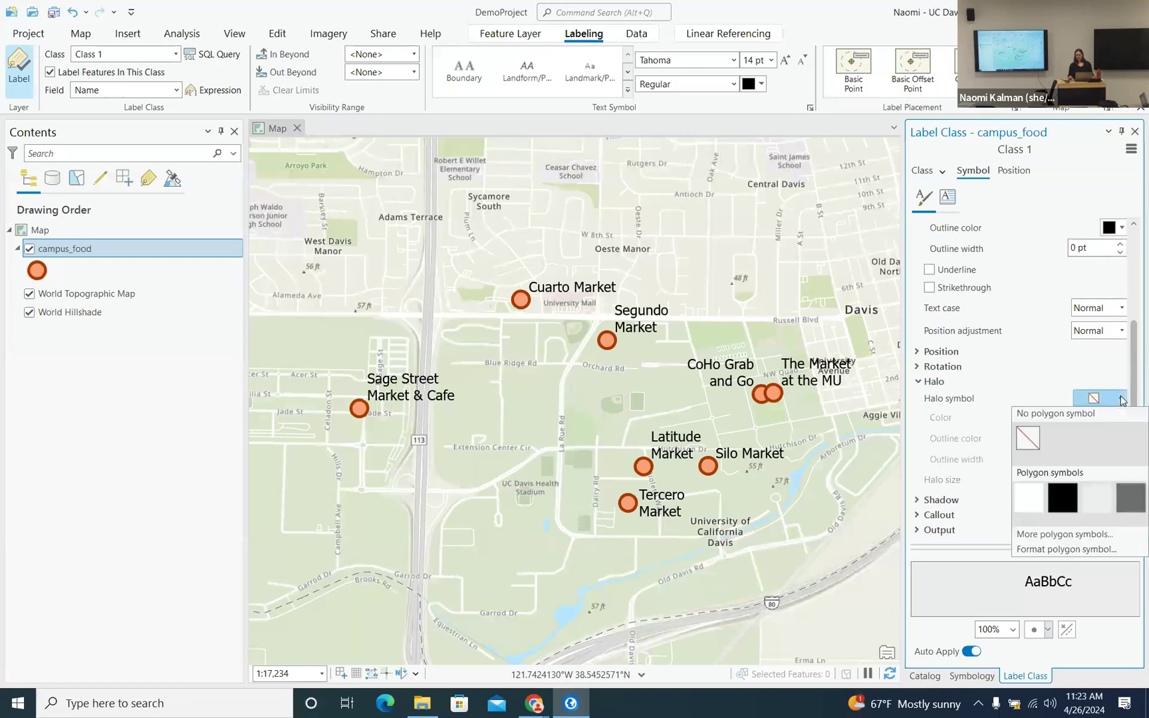
{"action": "left_click", "coordinate": [1095, 499]}
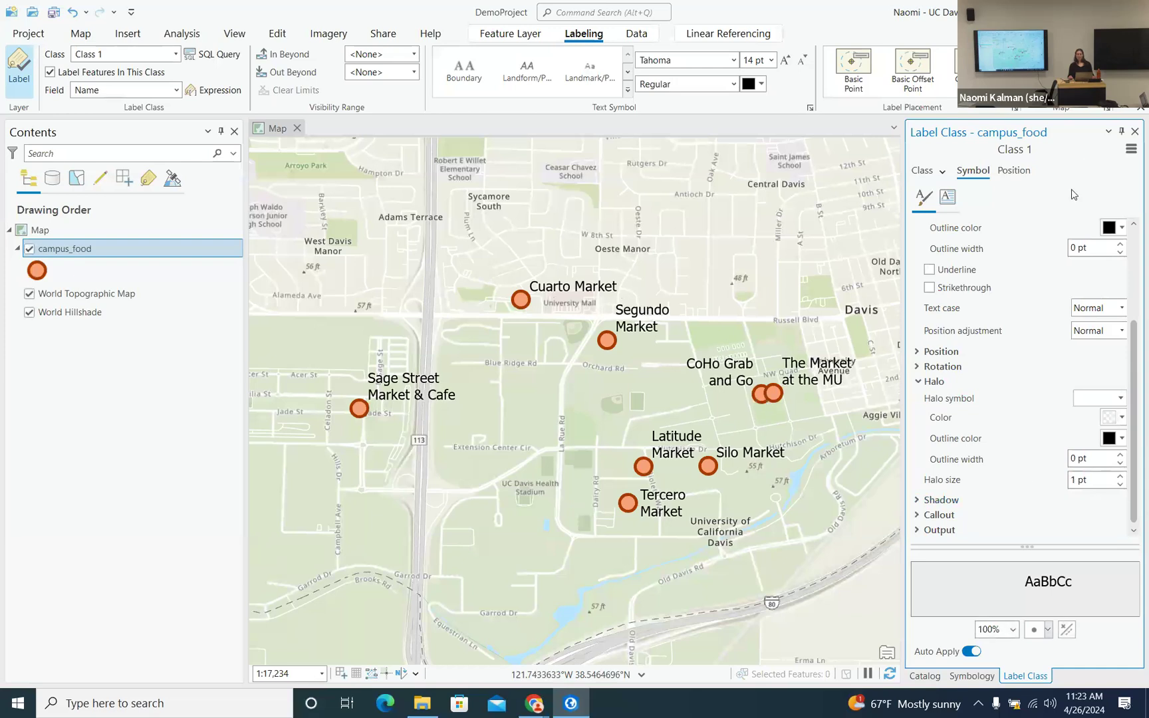
- Set the label text outline colour to dark grey after briefly trying salmon
{"action": "left_click", "coordinate": [1116, 235]}
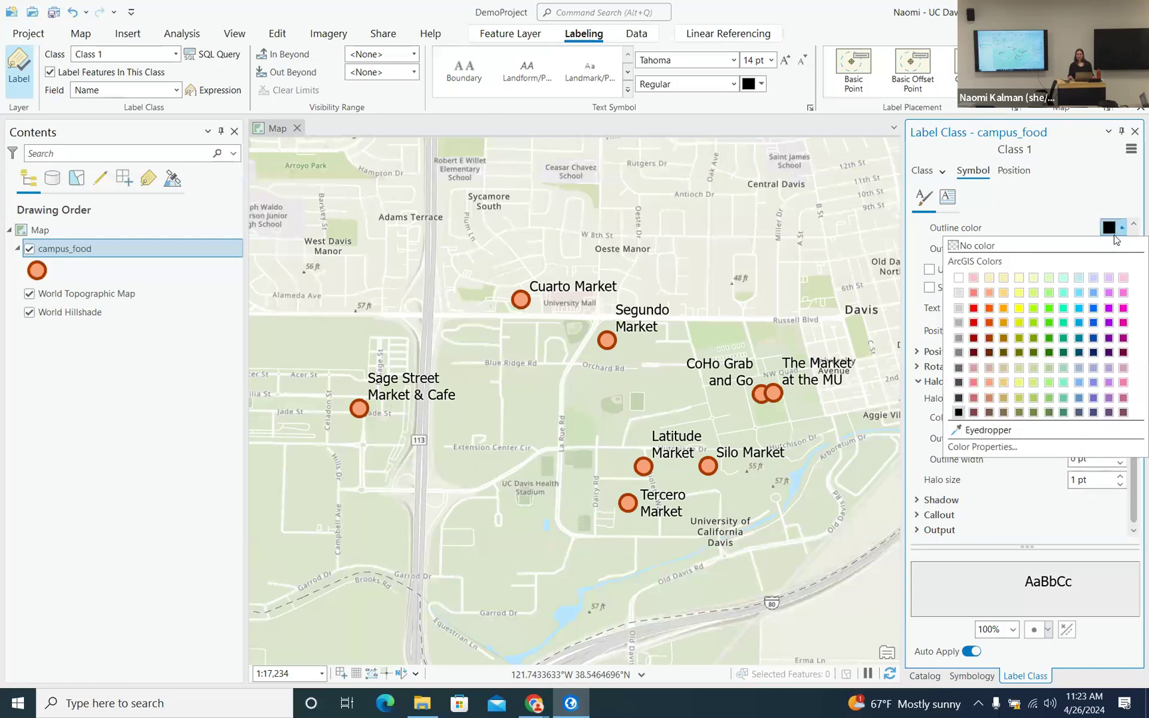
{"action": "left_click", "coordinate": [990, 384]}
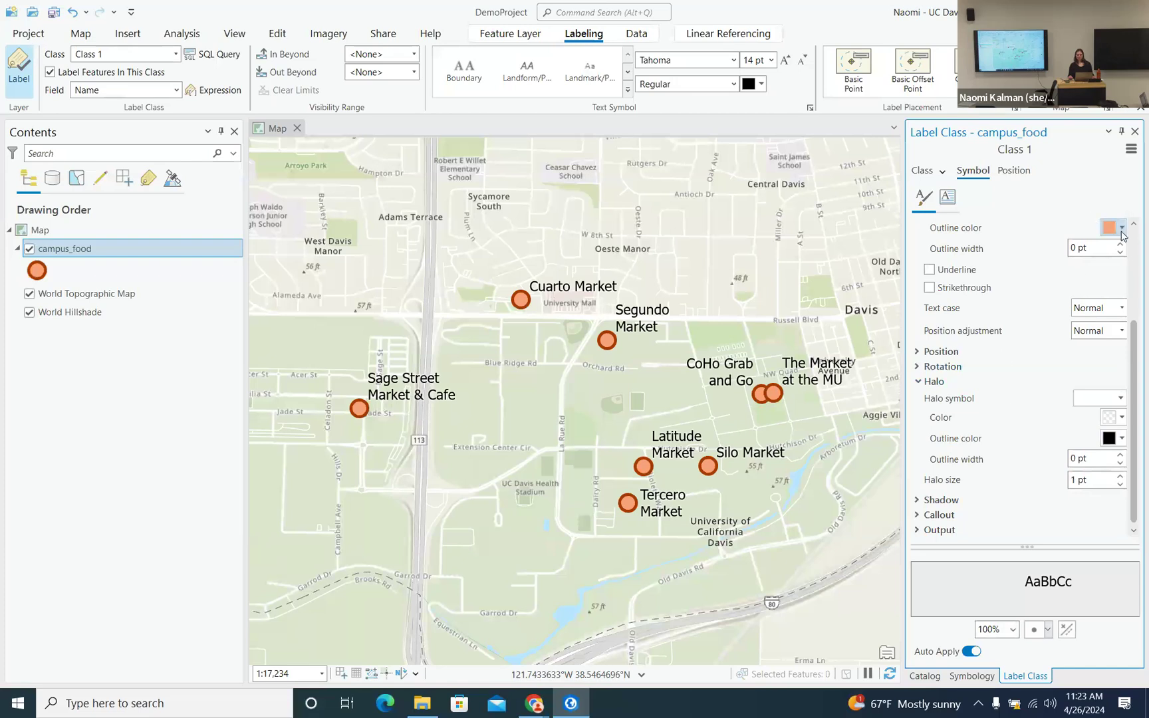
{"action": "scroll", "coordinate": [1123, 235], "scroll_direction": "up", "scroll_amount": 2}
{"action": "left_click", "coordinate": [1109, 301]}
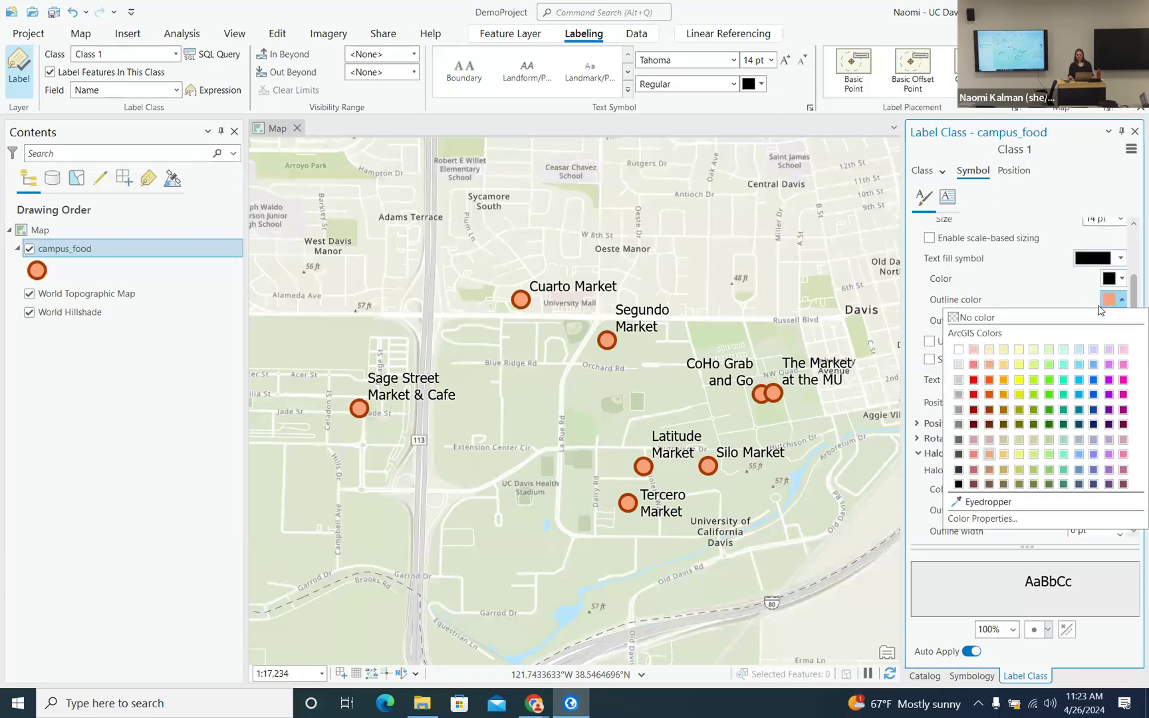
{"action": "left_click", "coordinate": [960, 470]}
- Test a light orange label text colour, then undo it to keep the text black
{"action": "left_click", "coordinate": [1108, 284]}
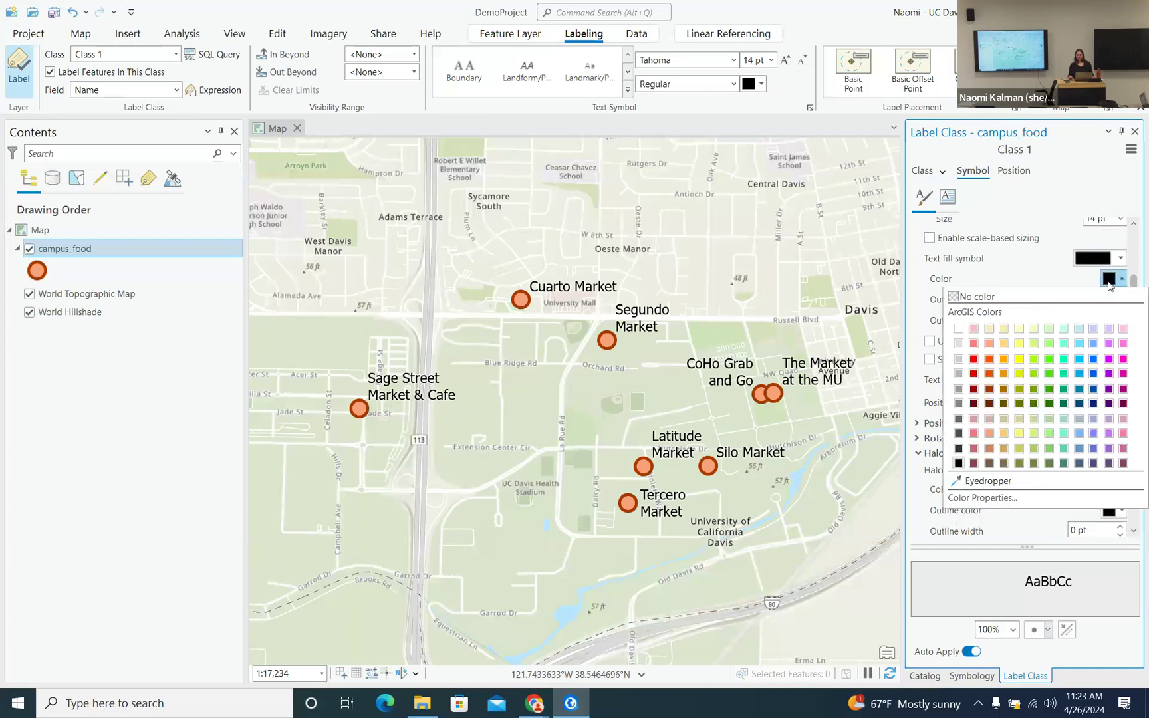
{"action": "left_click", "coordinate": [990, 435]}
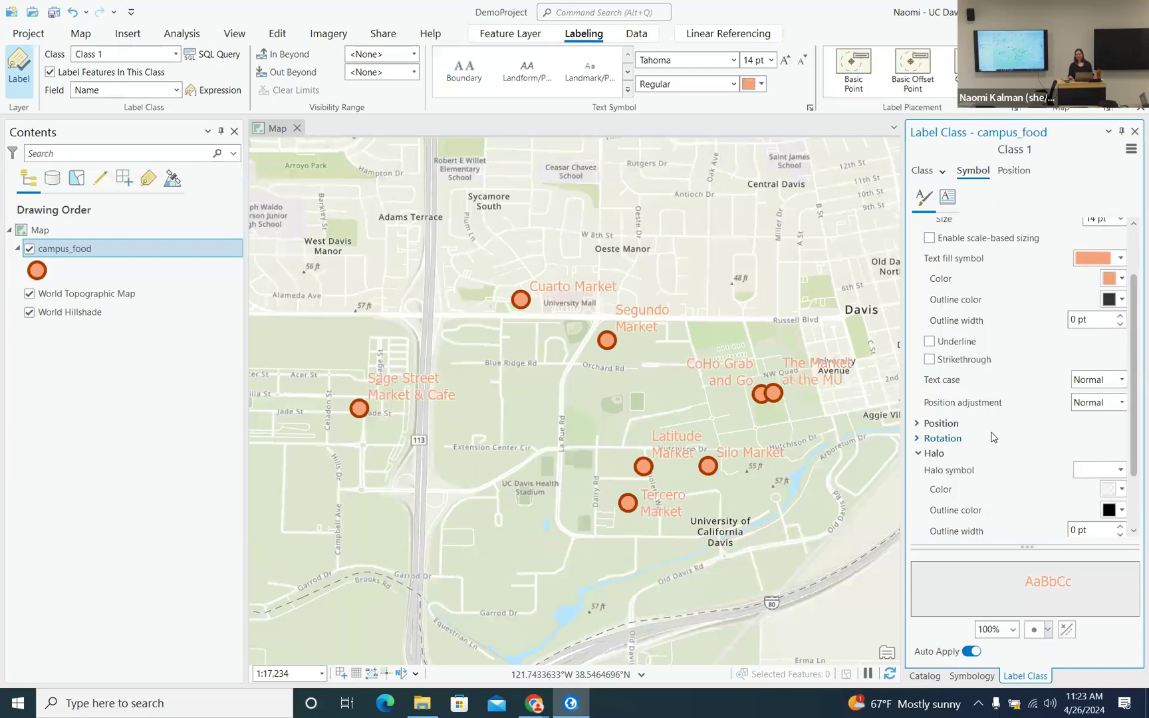
{"action": "left_click", "coordinate": [1110, 280]}
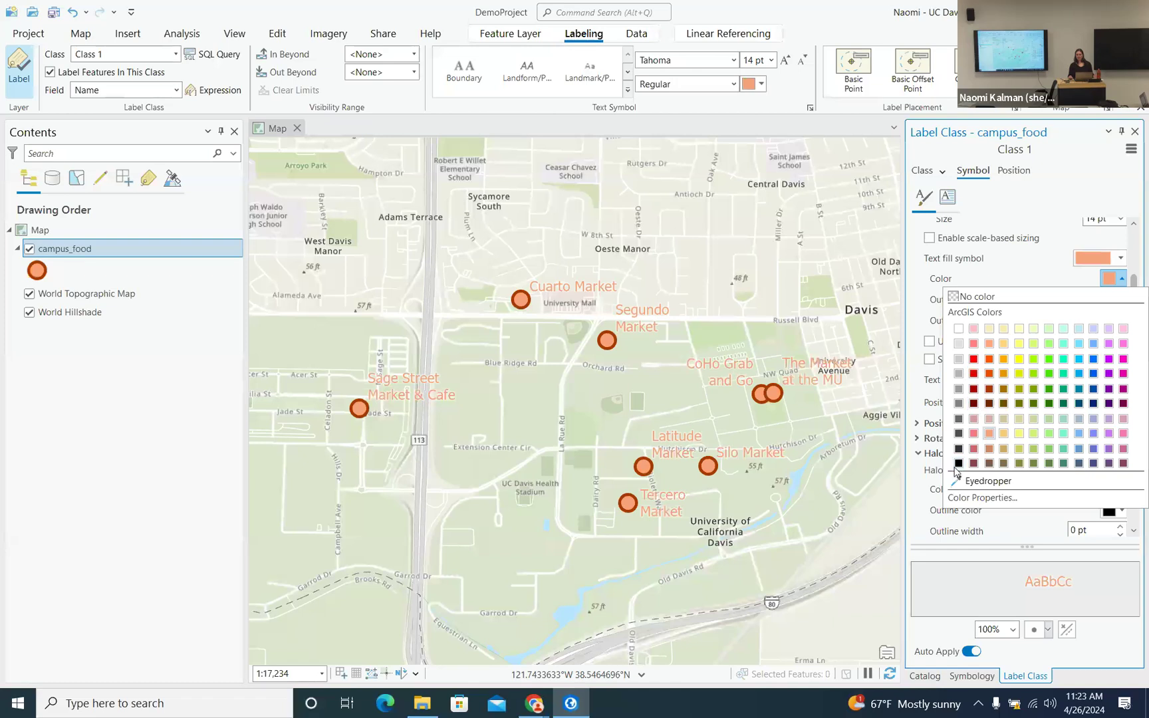
{"action": "key", "text": "Escape"}
{"action": "key", "text": "ctrl+z"}
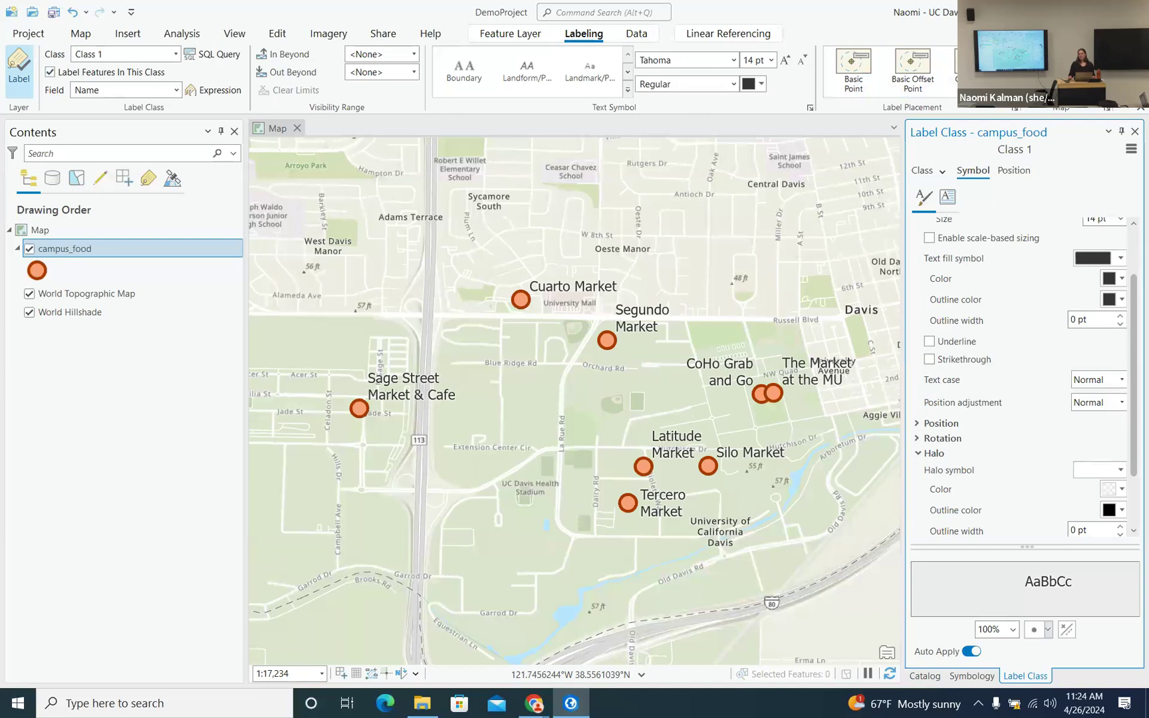
- Glance at label placement styles without changing them, save DemoProject, and show campus_food's symbology
{"action": "left_click", "coordinate": [1013, 90]}
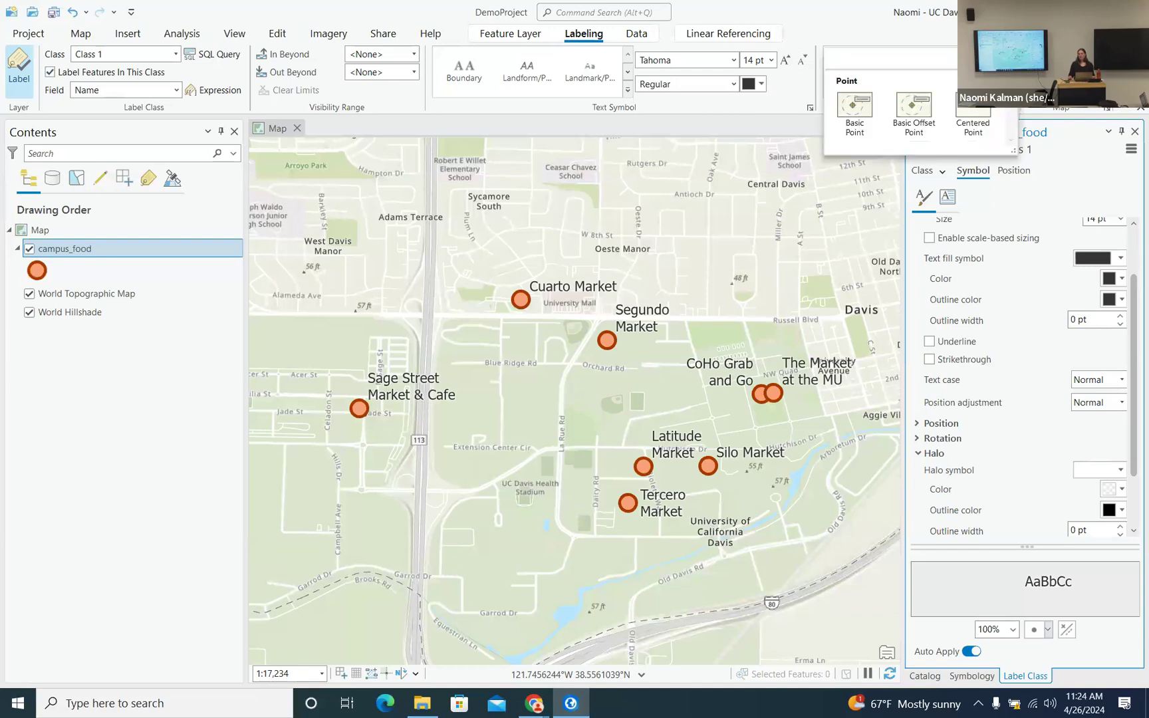
{"action": "key", "text": "Escape"}
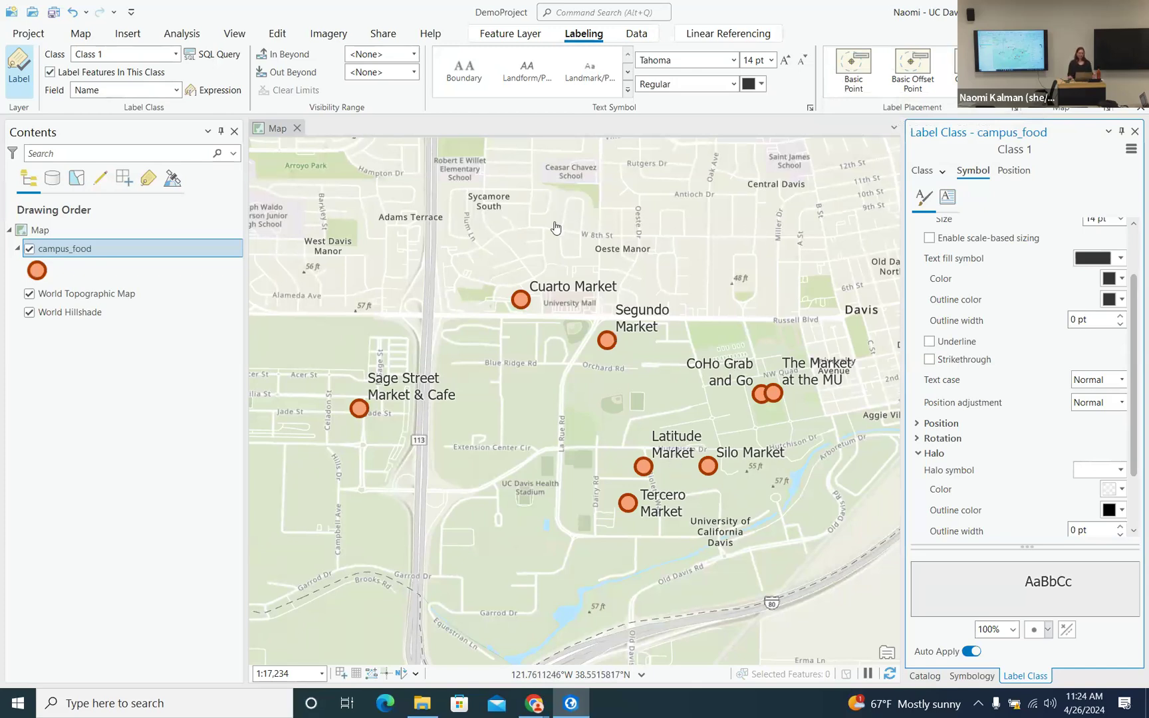
{"action": "left_click", "coordinate": [53, 12]}
{"action": "left_click", "coordinate": [971, 677]}
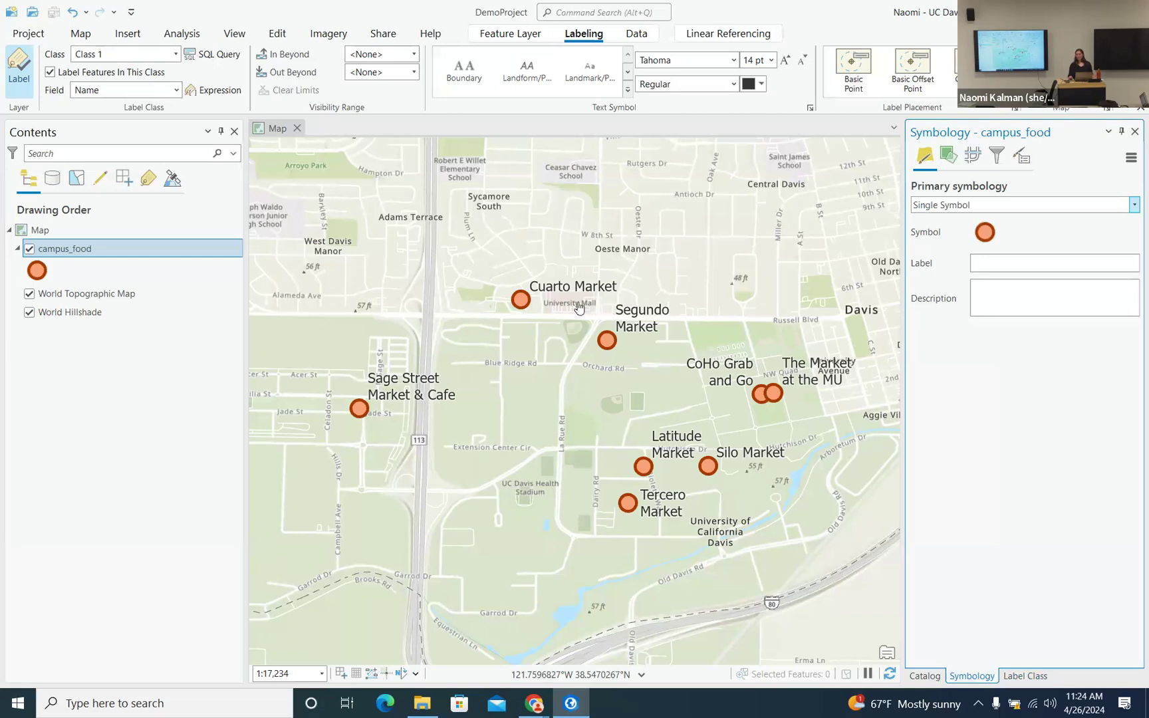
- Symbolize campus_food by Unique Values on the location field, keeping the existing colour scheme
{"action": "left_click", "coordinate": [1136, 206]}
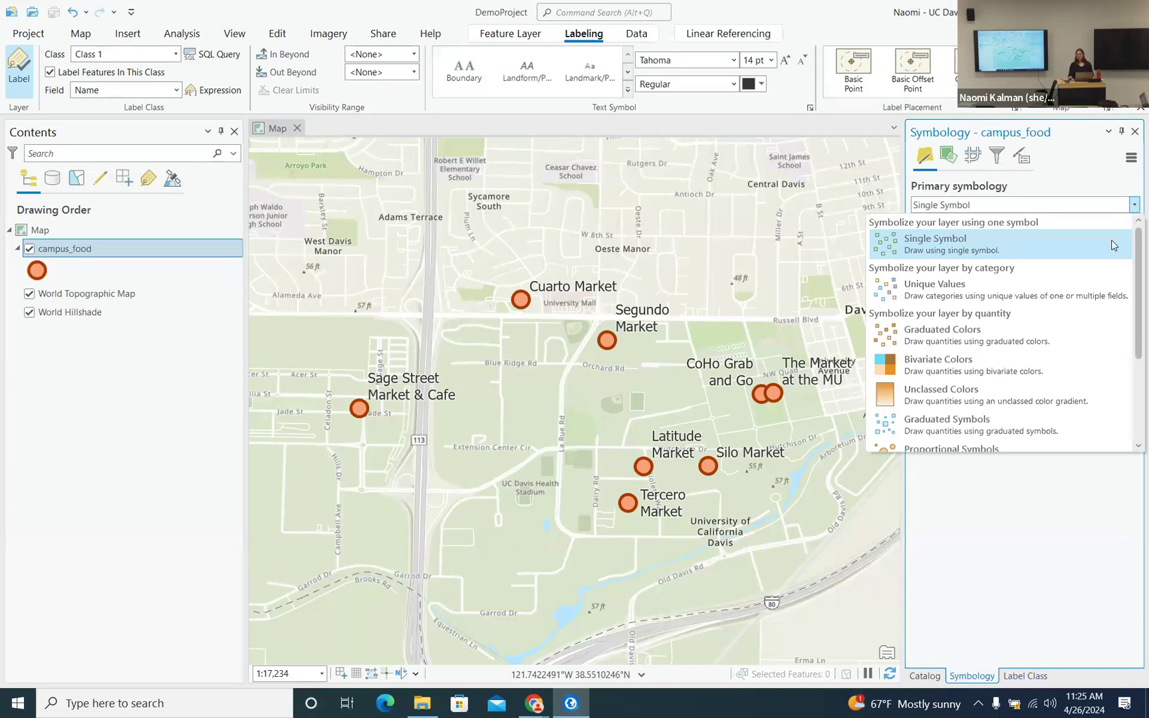
{"action": "left_click", "coordinate": [1083, 296]}
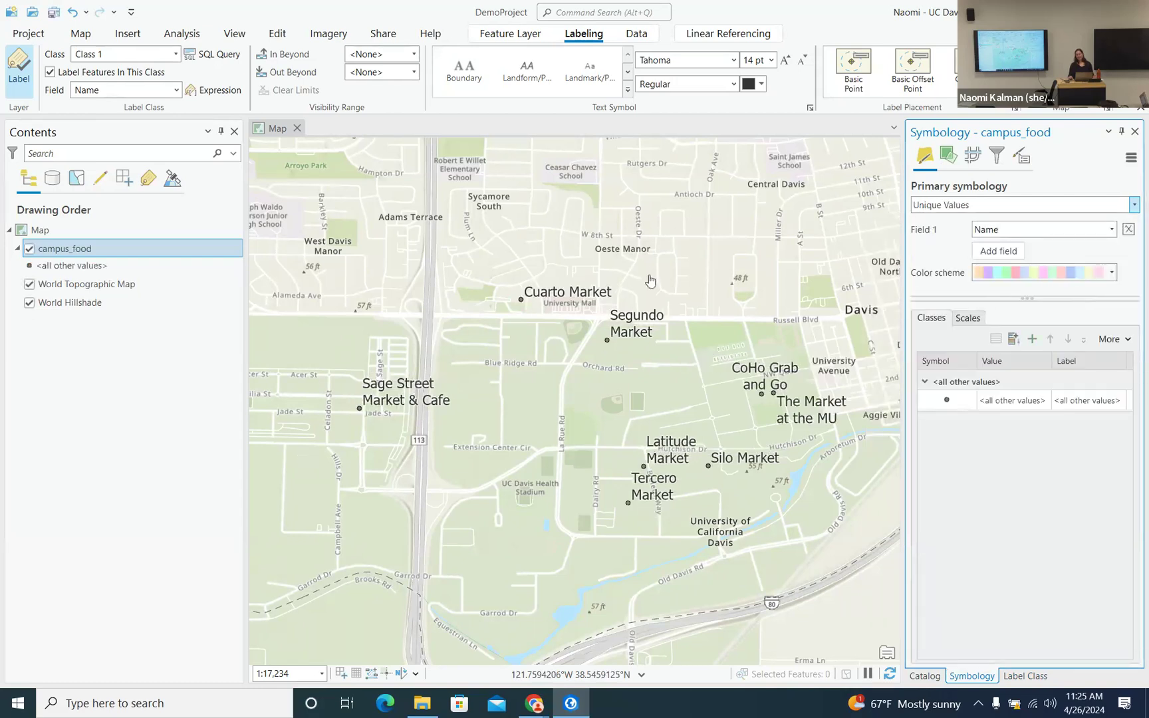
{"action": "left_click", "coordinate": [1112, 230]}
{"action": "left_click", "coordinate": [1090, 276]}
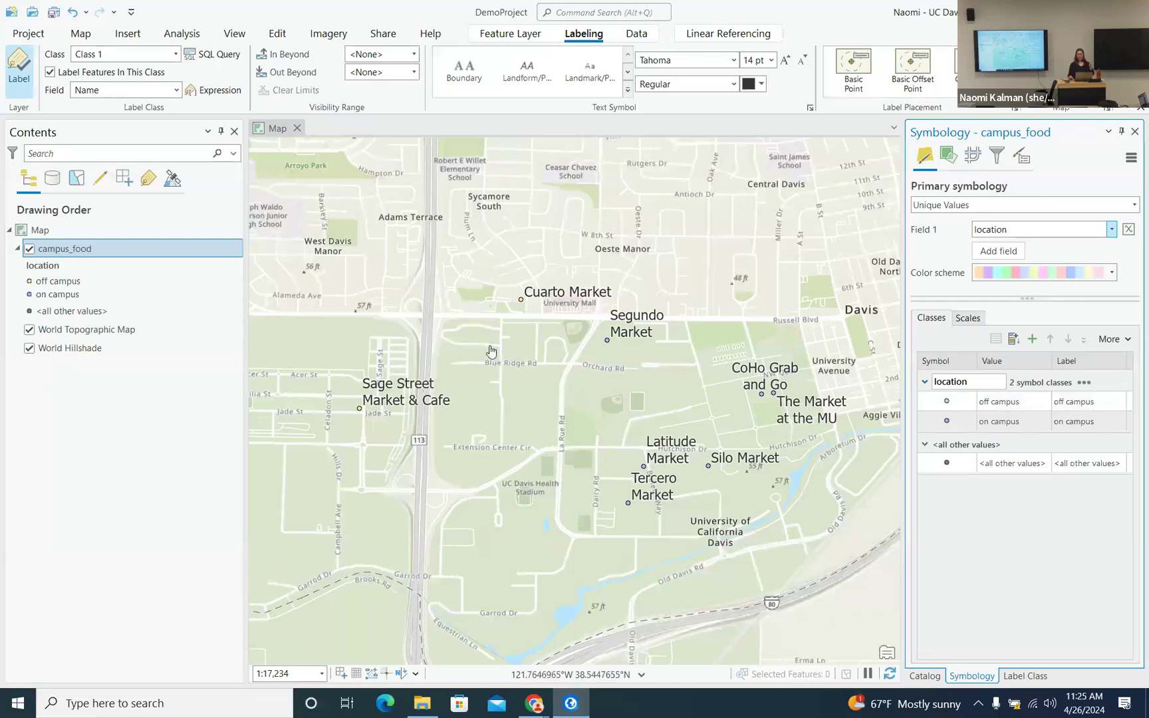
{"action": "left_click", "coordinate": [1112, 273]}
{"action": "left_click", "coordinate": [1113, 273]}
{"action": "left_click", "coordinate": [1129, 341]}
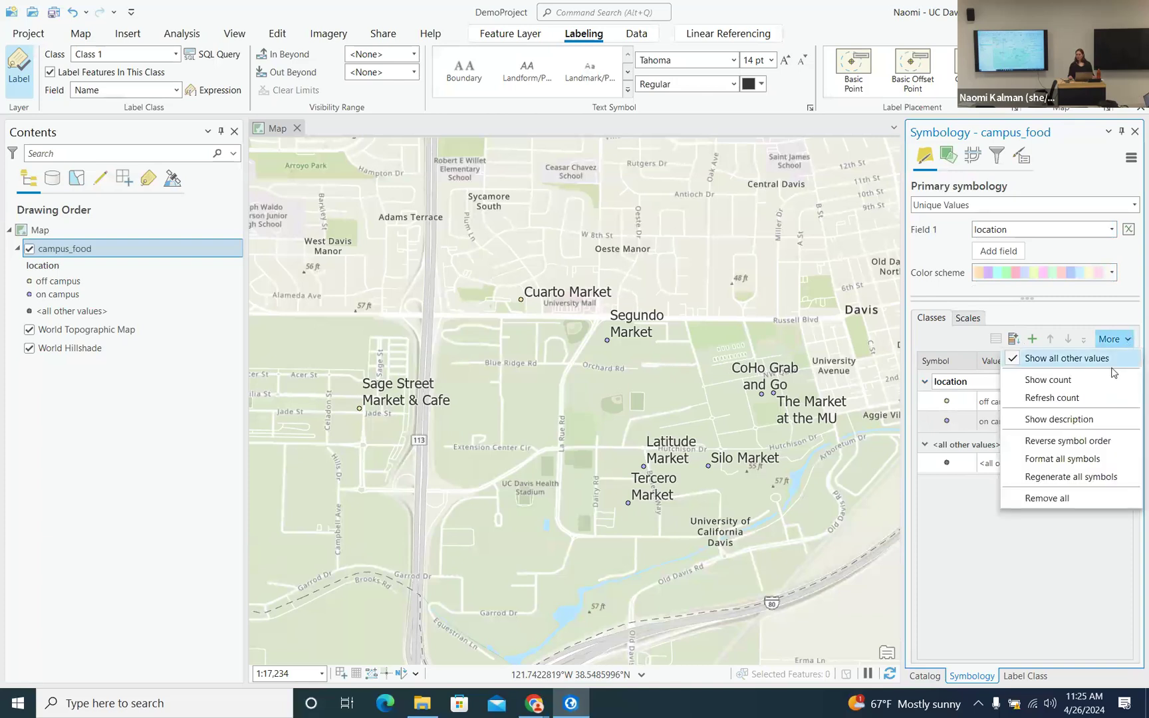
- Format all campus_food point symbols to 17 pt and return to the class list
{"action": "left_click", "coordinate": [1083, 464]}
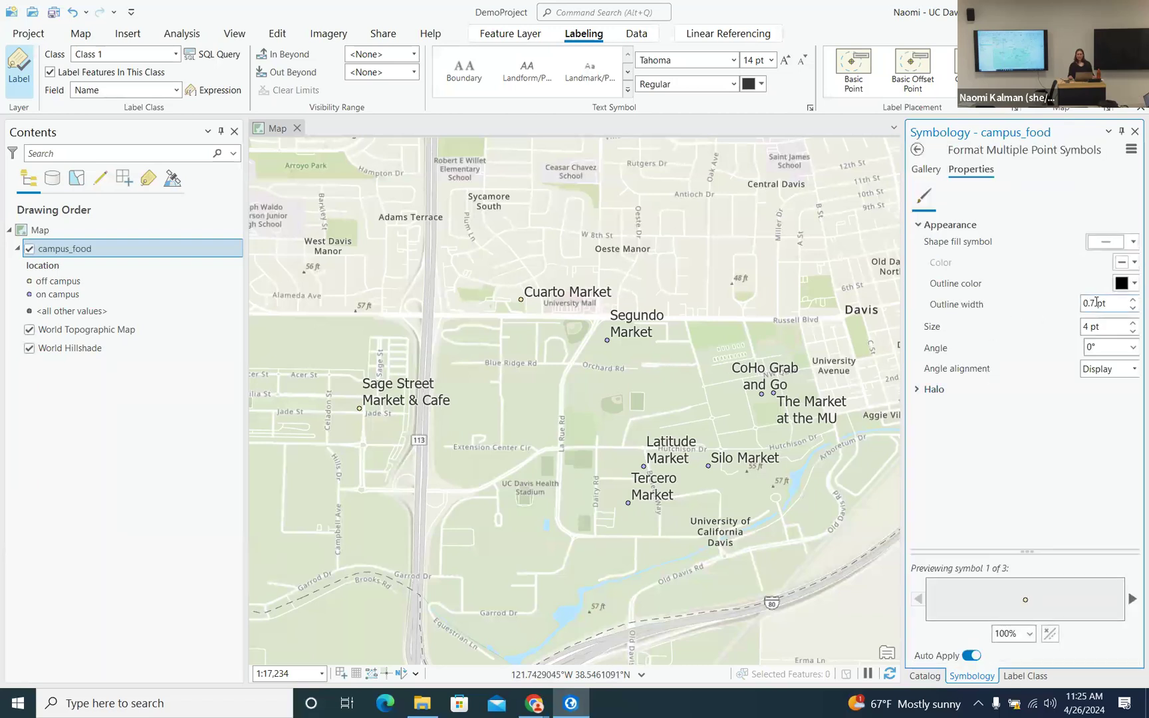
{"action": "left_click_drag", "start_coordinate": [1090, 328], "coordinate": [1072, 332]}
{"action": "type", "text": "17"}
{"action": "key", "text": "Return"}
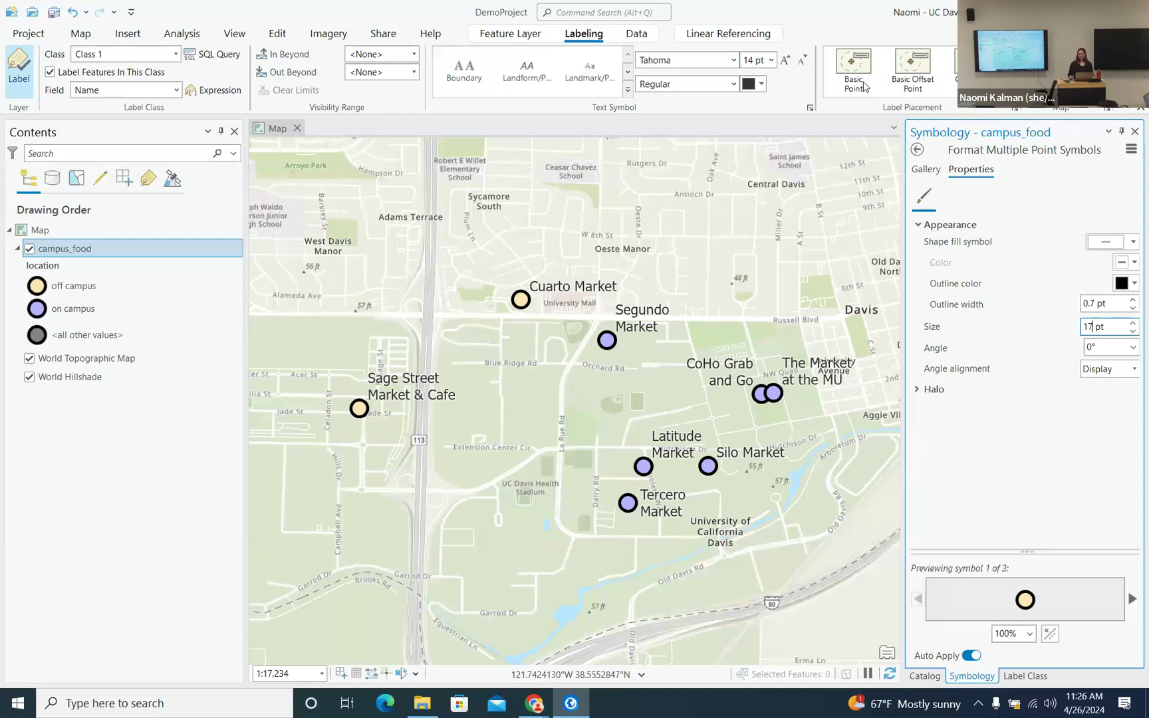
{"action": "left_click", "coordinate": [918, 151]}
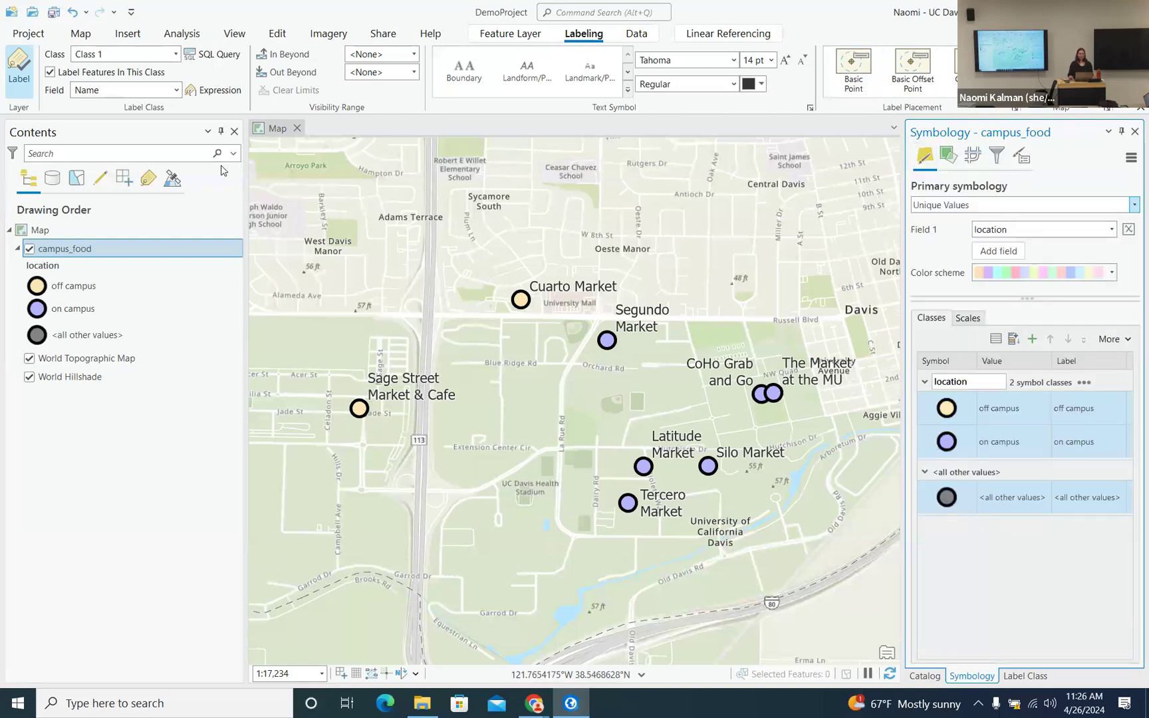
- Save the project and insert a new ANSI Portrait Letter 8.5" x 11" layout
{"action": "left_click", "coordinate": [54, 12]}
{"action": "mouse_move", "coordinate": [545, 713]}
{"action": "left_click", "coordinate": [80, 33]}
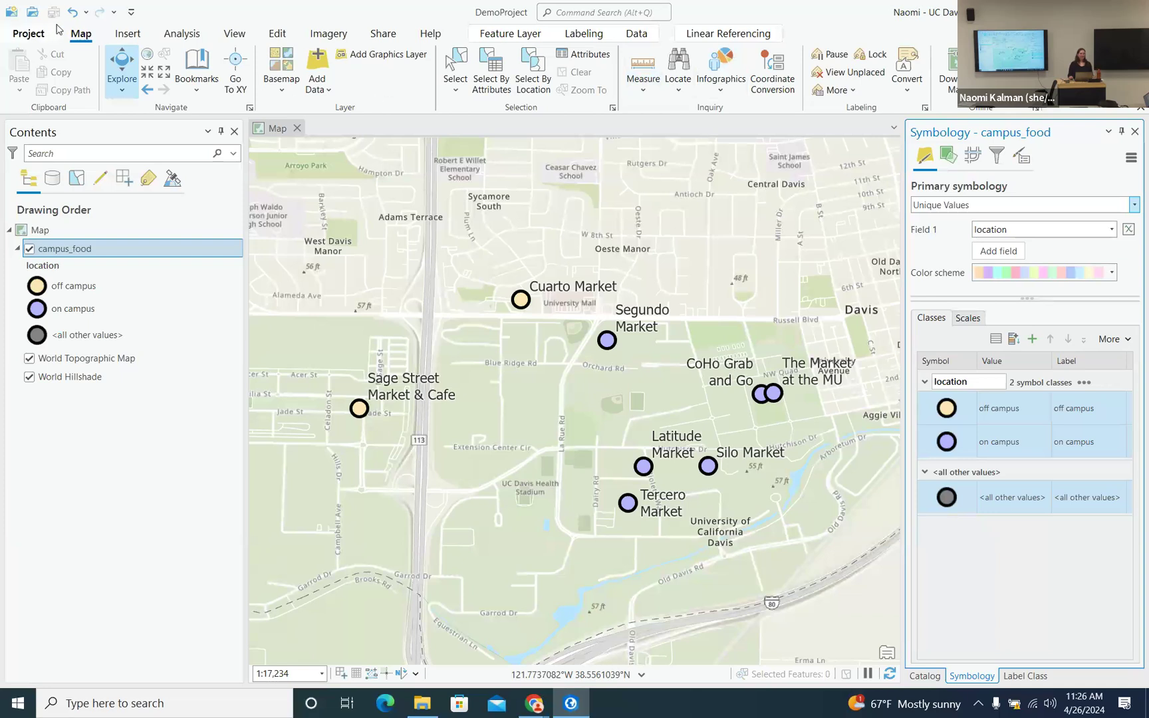
{"action": "left_click", "coordinate": [139, 35]}
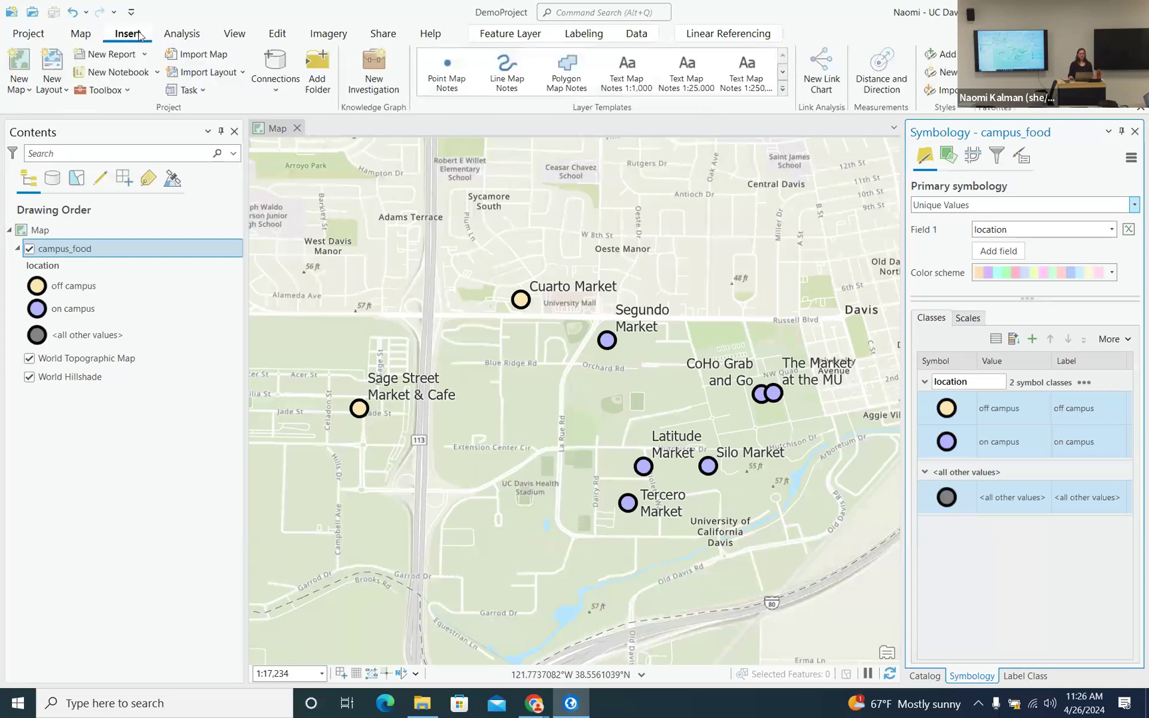
{"action": "left_click", "coordinate": [55, 61]}
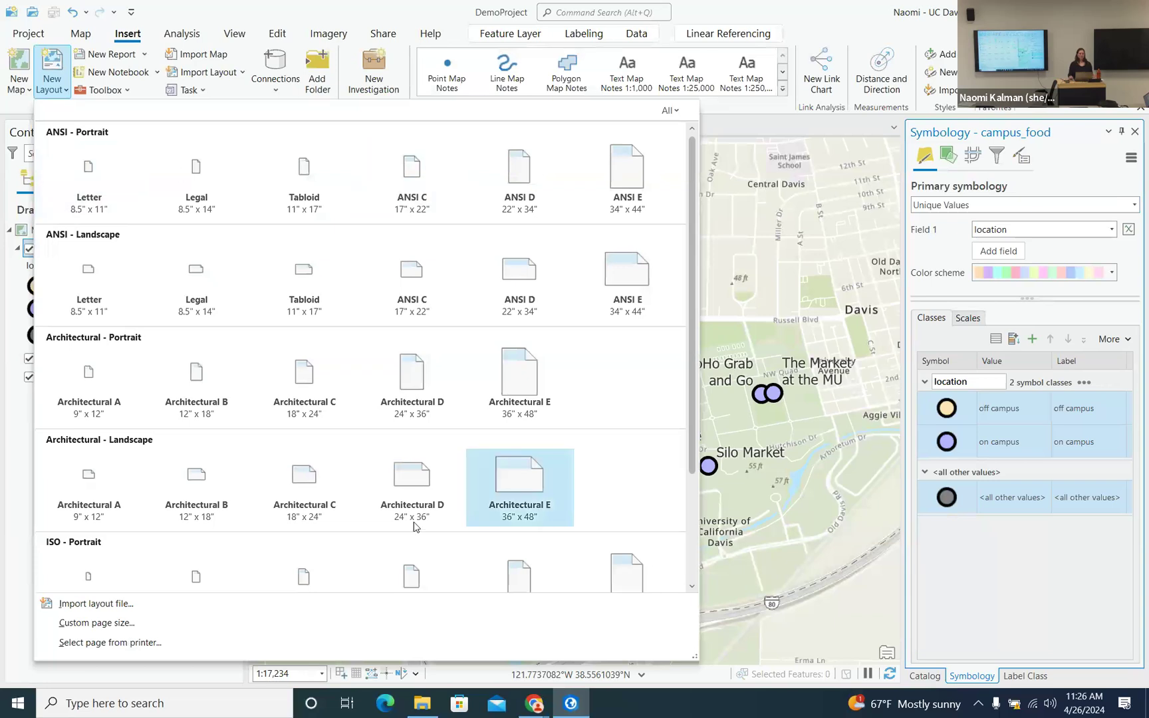
{"action": "left_click", "coordinate": [88, 171]}
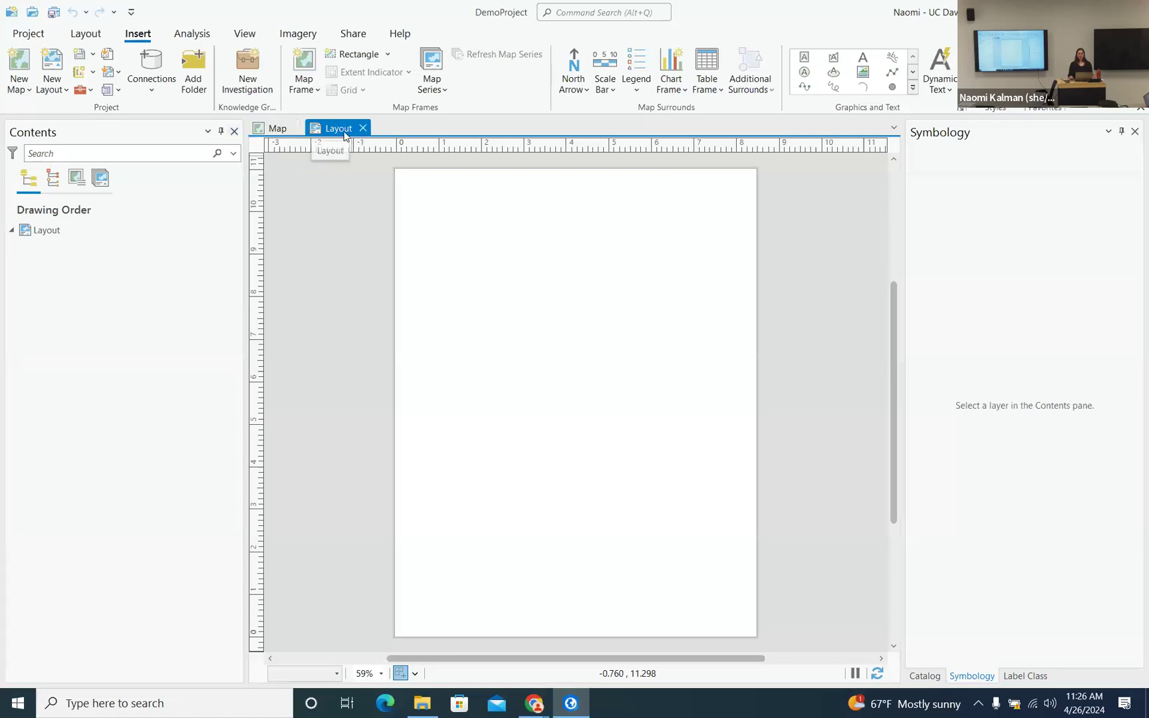
- Expand Layouts and Maps in the project catalog, then open the data folder in File Explorer
{"action": "left_click", "coordinate": [277, 130]}
{"action": "left_click", "coordinate": [336, 128]}
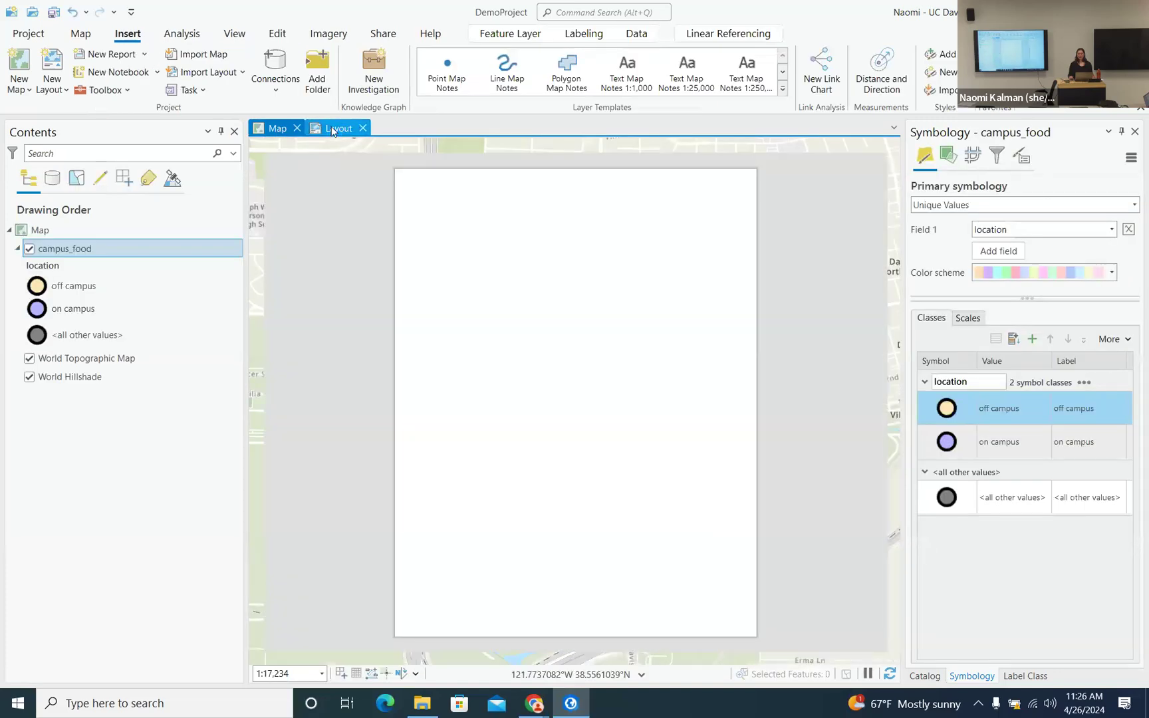
{"action": "left_click", "coordinate": [925, 676]}
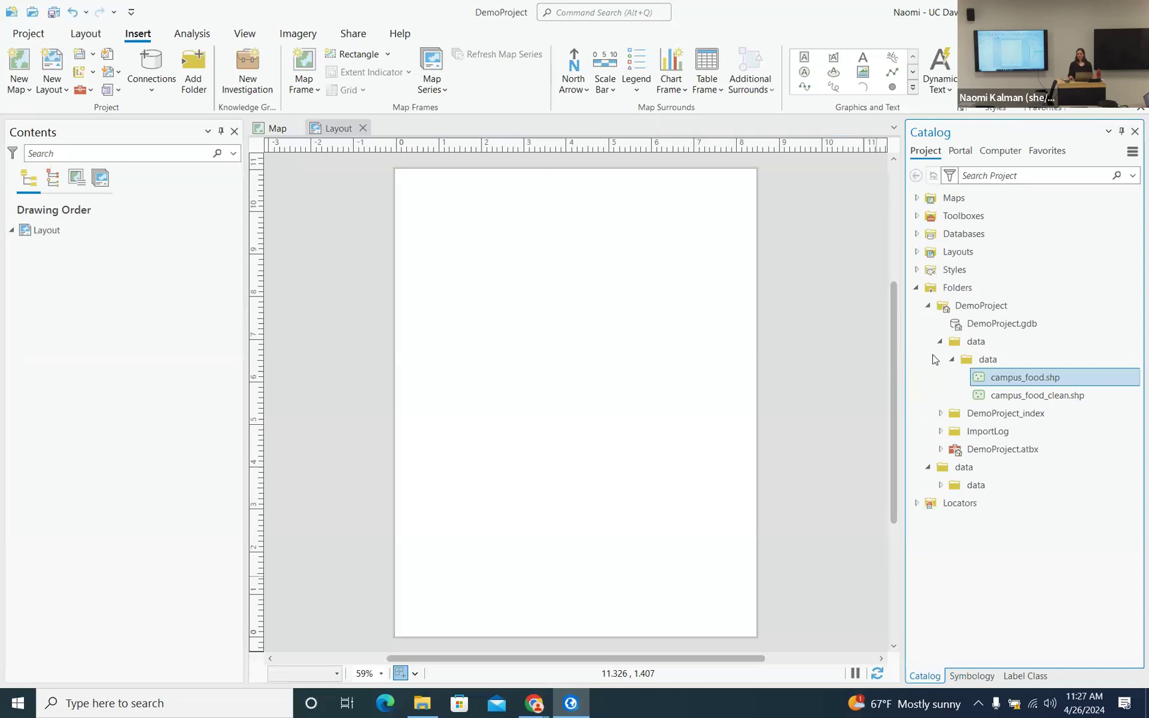
{"action": "left_click", "coordinate": [918, 252]}
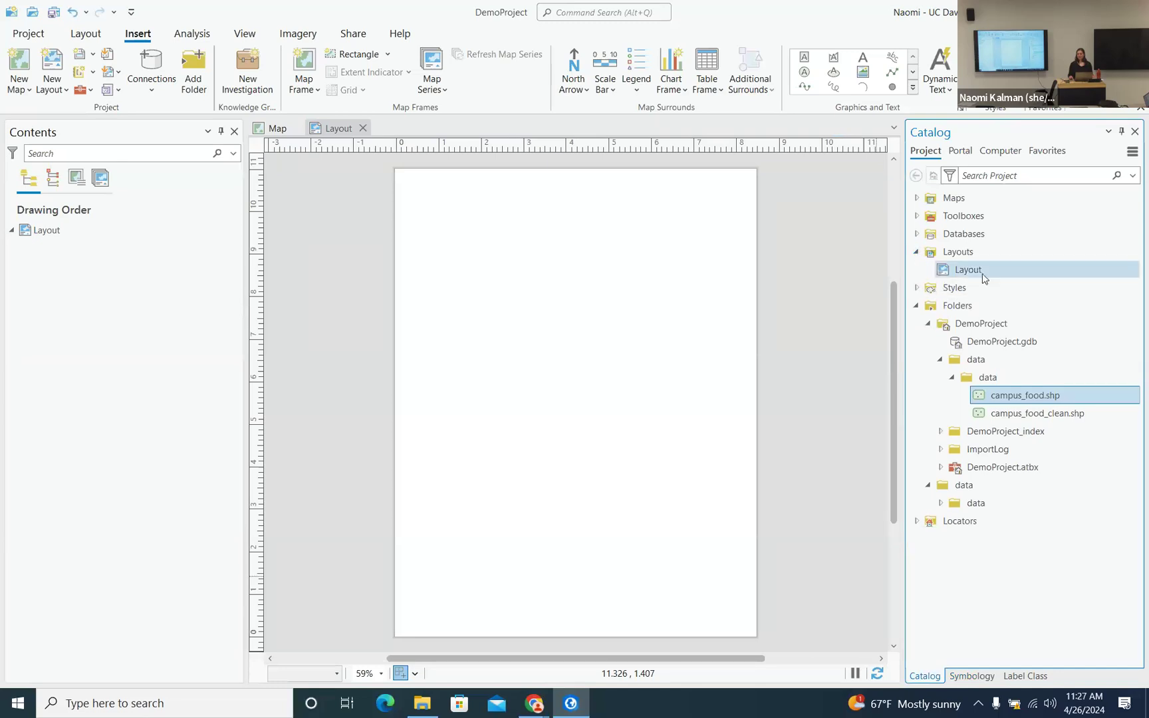
{"action": "left_click", "coordinate": [918, 199]}
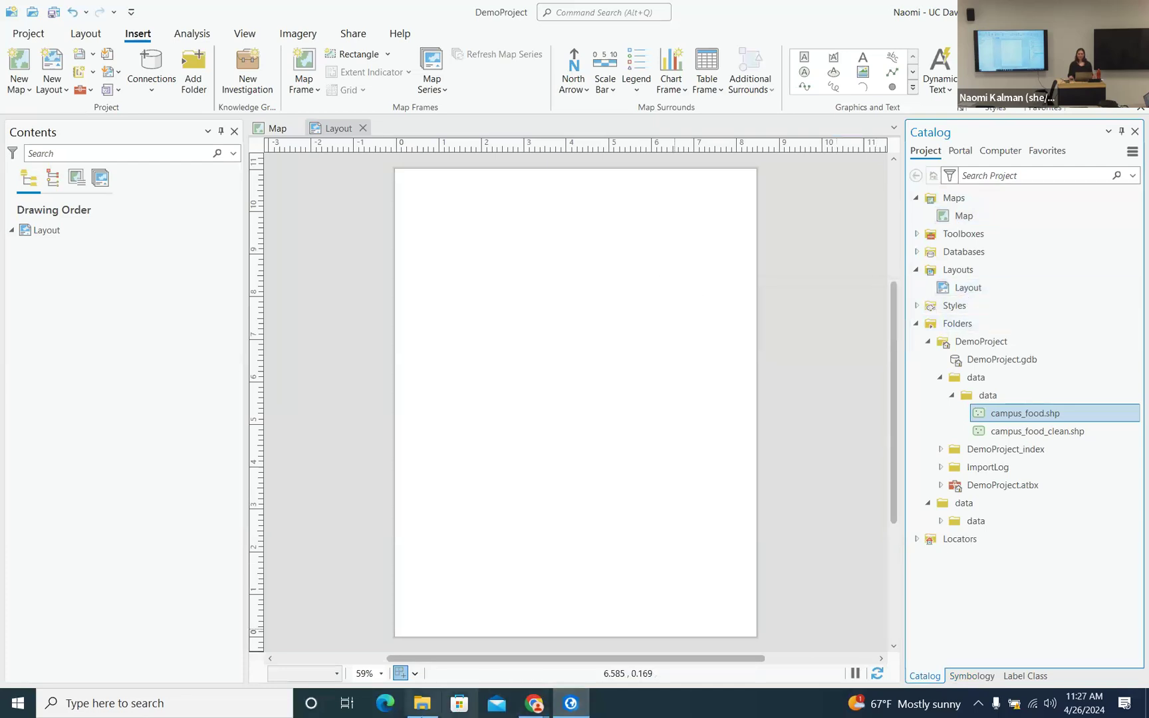
{"action": "left_click", "coordinate": [422, 708]}
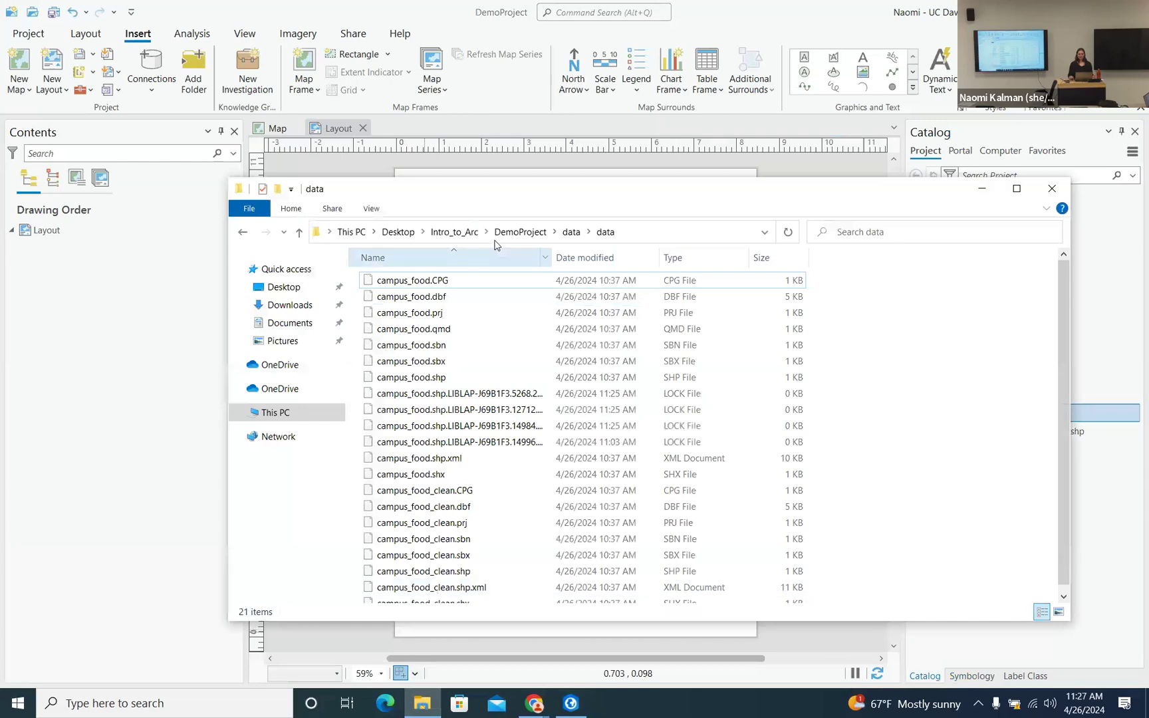
- Browse from Intro_to_Arc into the DemoProject folder, then minimize File Explorer
{"action": "left_click", "coordinate": [461, 232]}
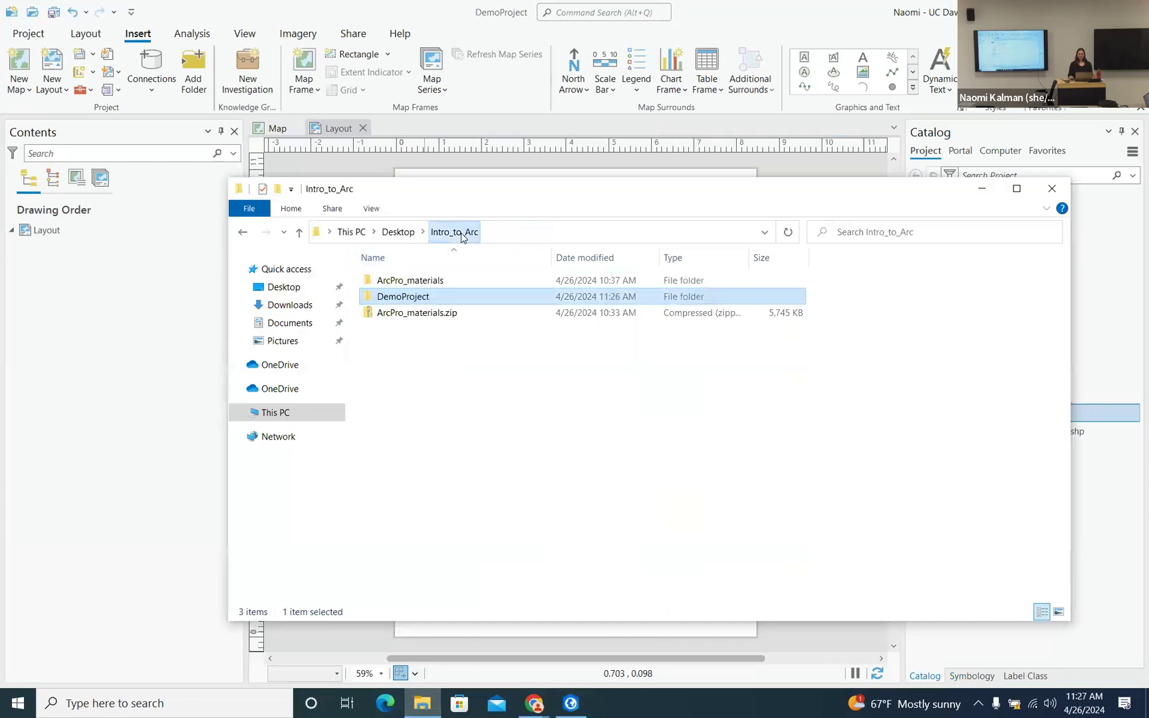
{"action": "double_click", "coordinate": [413, 301]}
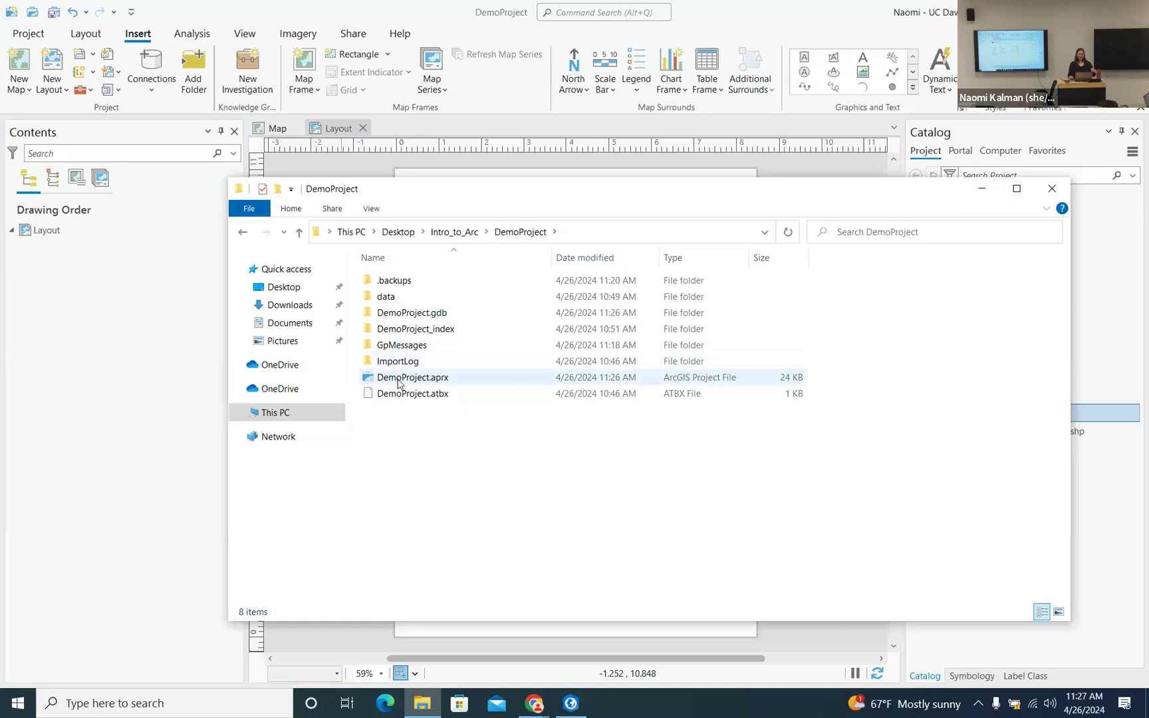
{"action": "left_click", "coordinate": [982, 189]}
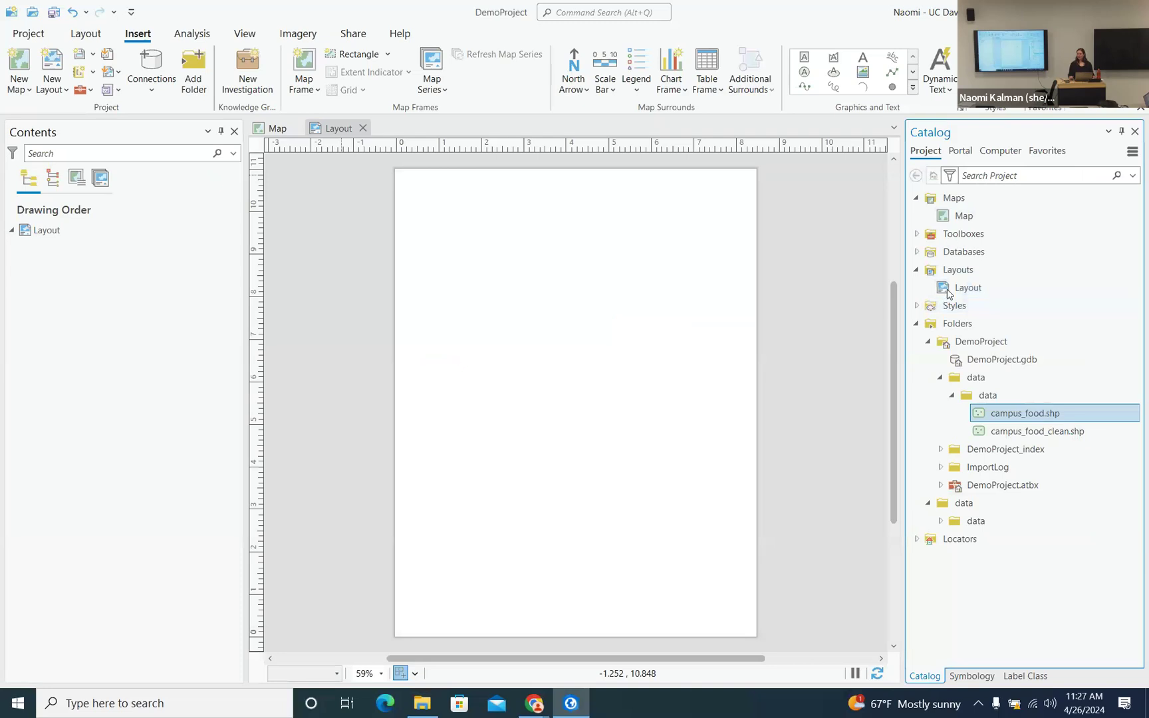
- Draw a map frame of the campus map at 1:17,234 across the layout page
{"action": "mouse_move", "coordinate": [978, 409]}
{"action": "left_mouse_down"}
{"action": "mouse_move", "coordinate": [844, 251]}
{"action": "mouse_move", "coordinate": [490, 372]}
{"action": "mouse_move", "coordinate": [662, 339]}
{"action": "mouse_move", "coordinate": [518, 278]}
{"action": "mouse_move", "coordinate": [449, 160]}
{"action": "mouse_move", "coordinate": [297, 73]}
{"action": "left_mouse_up"}
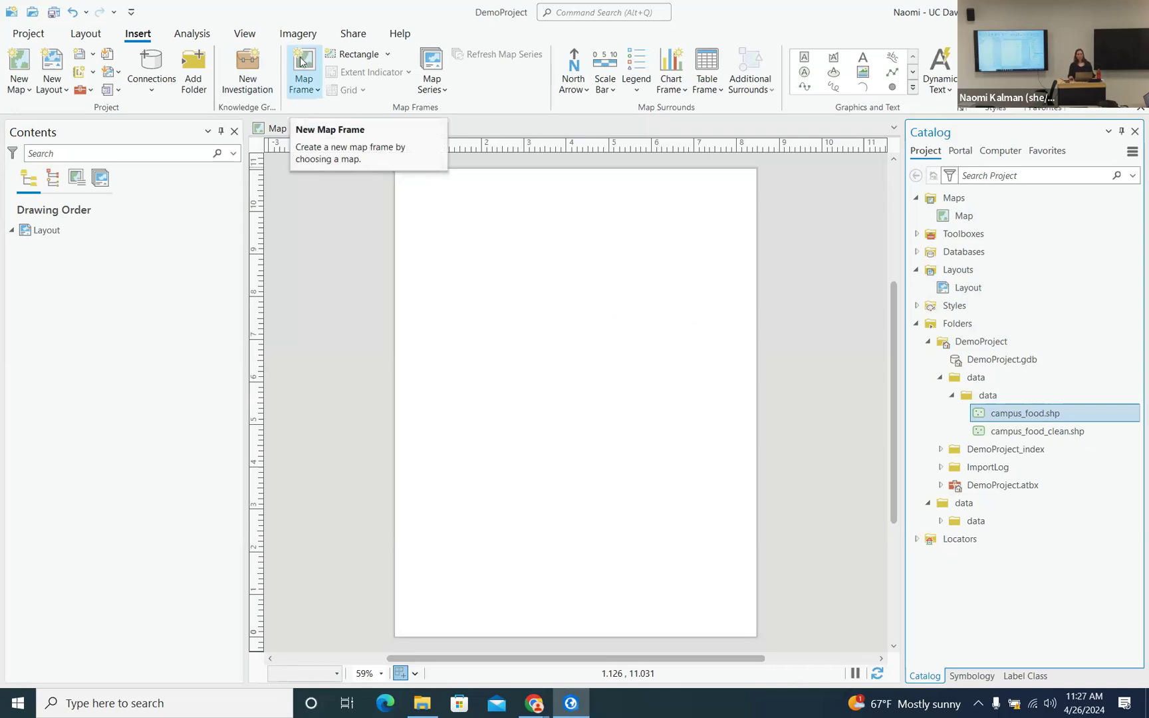
{"action": "left_click", "coordinate": [302, 62]}
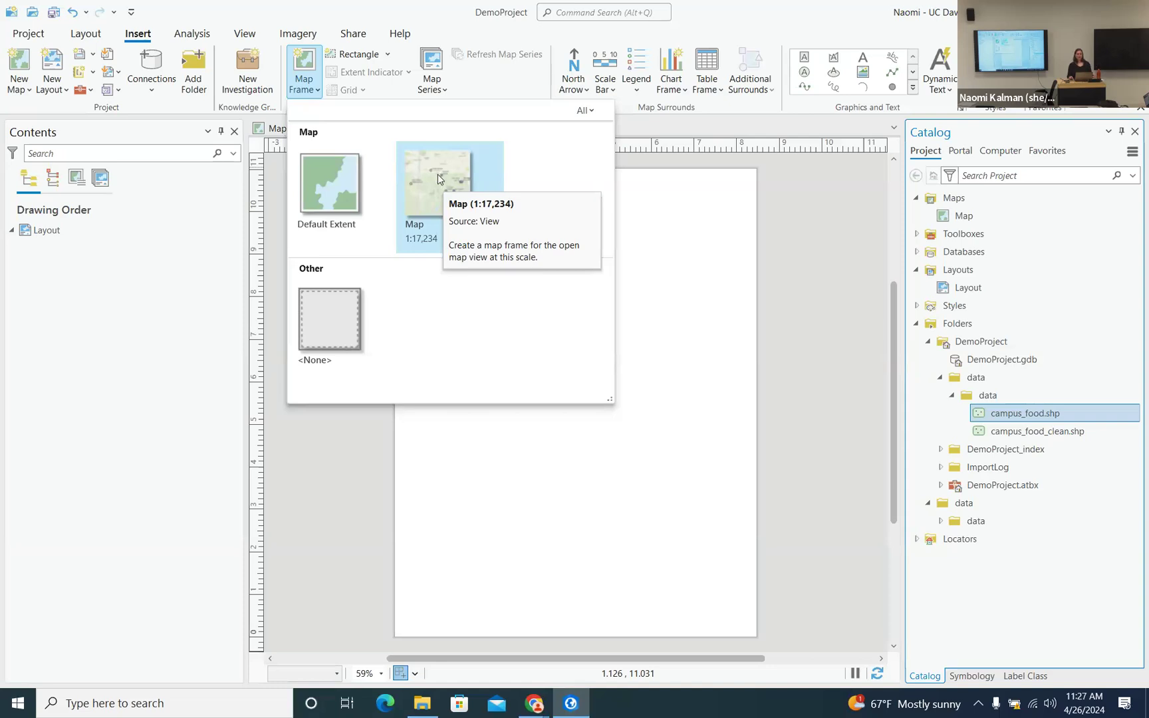
{"action": "left_click", "coordinate": [437, 174]}
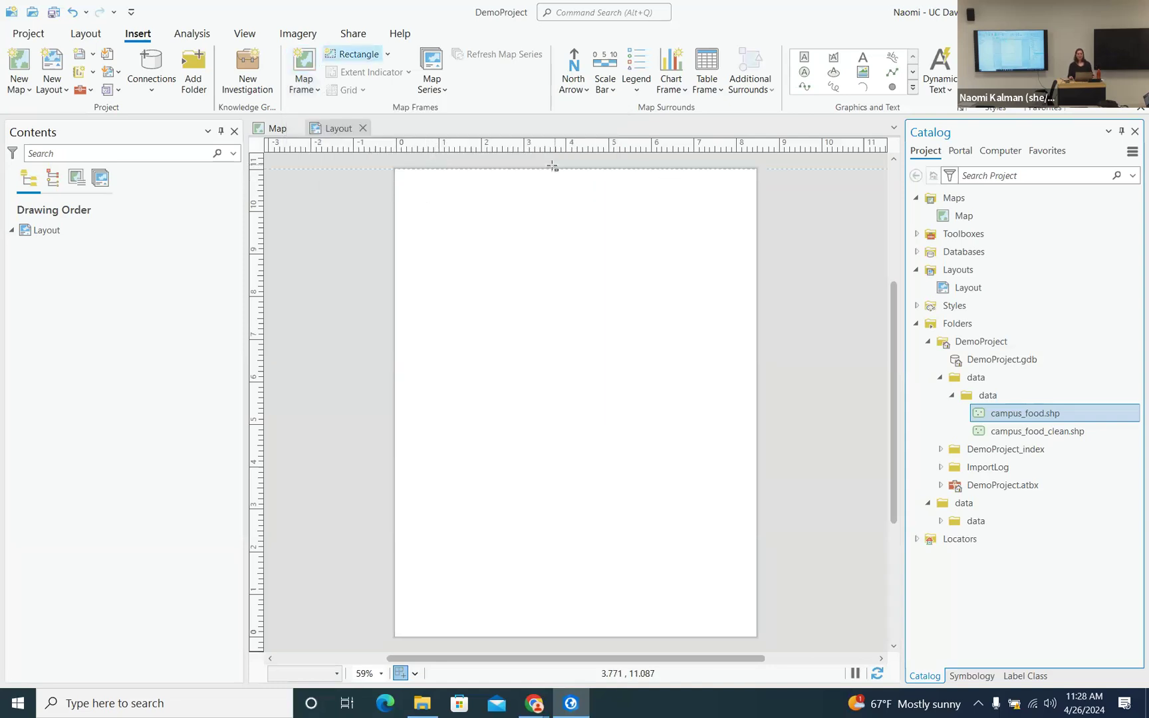
{"action": "left_click_drag", "start_coordinate": [421, 193], "coordinate": [729, 544]}
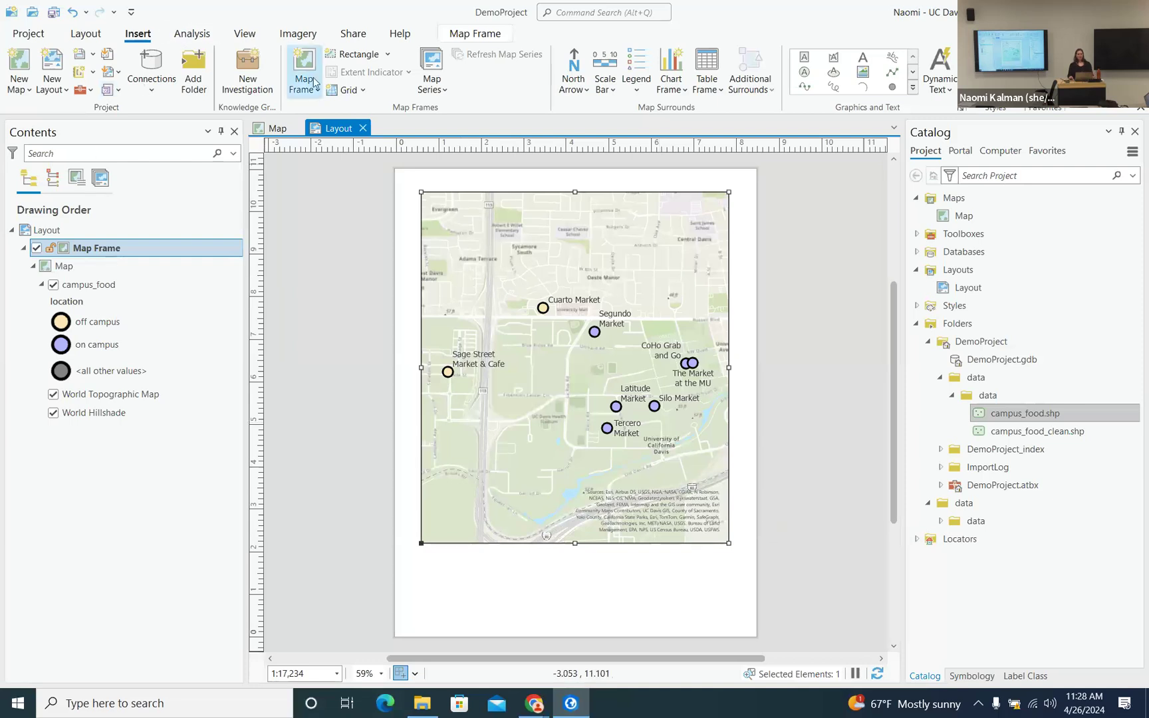
{"action": "left_click", "coordinate": [86, 33]}
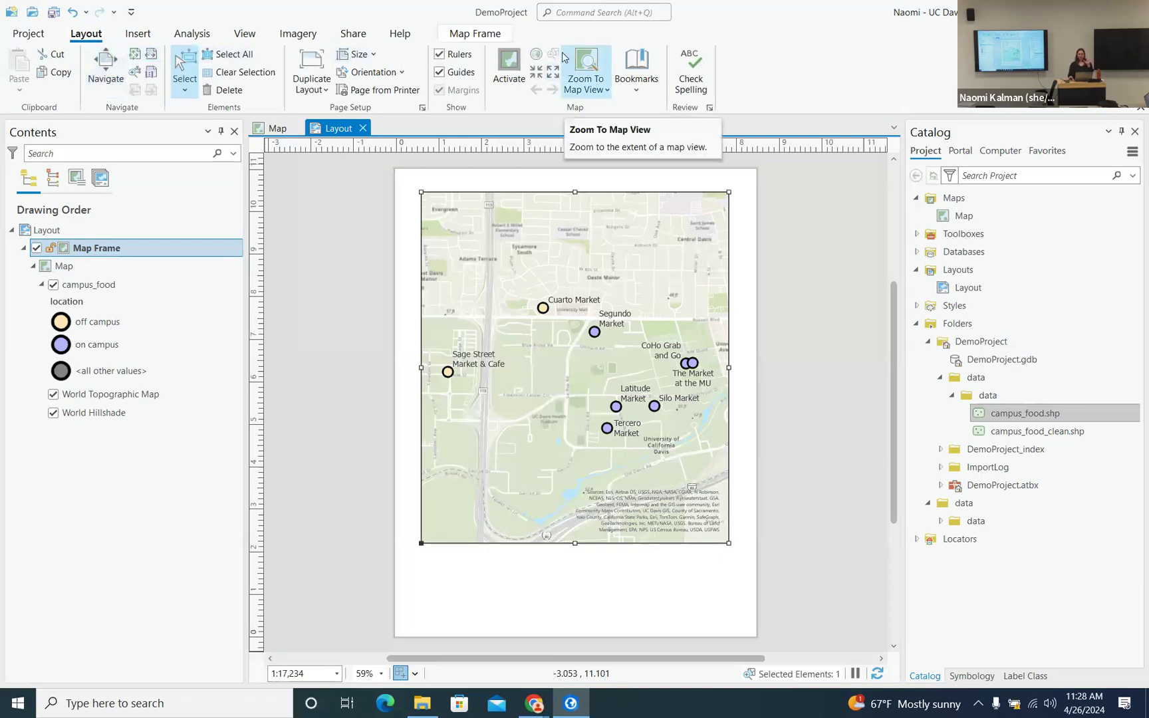
{"action": "left_click", "coordinate": [104, 70]}
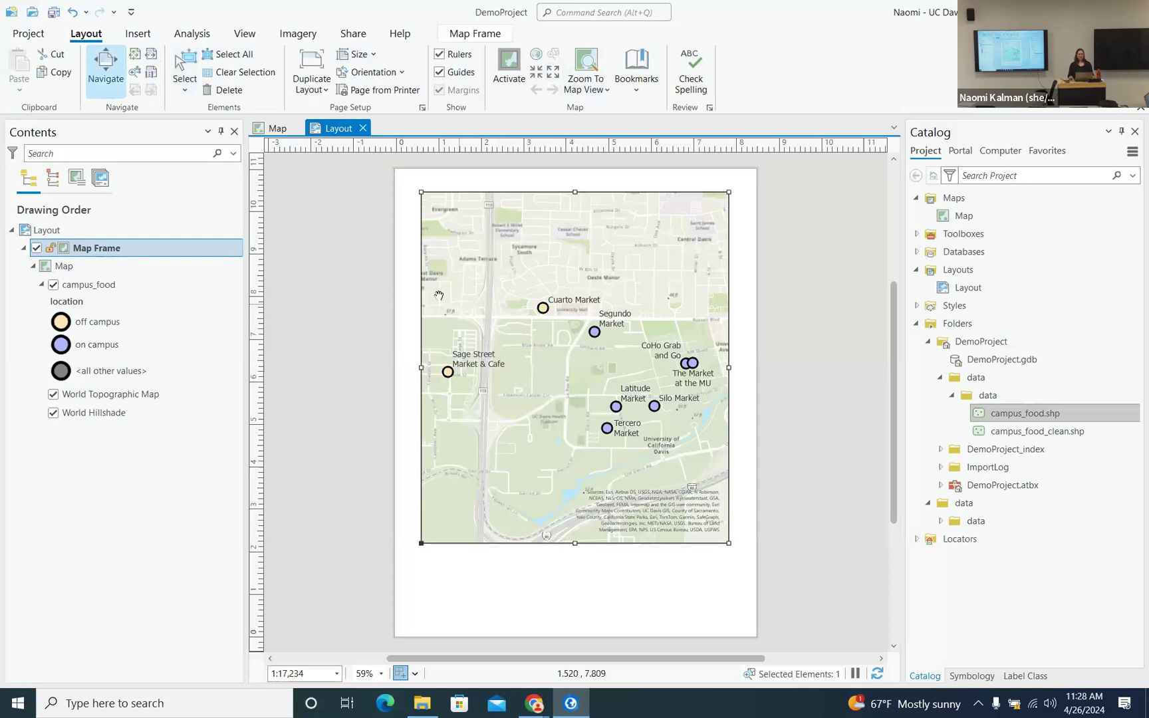
{"action": "left_click_drag", "start_coordinate": [506, 295], "coordinate": [532, 311]}
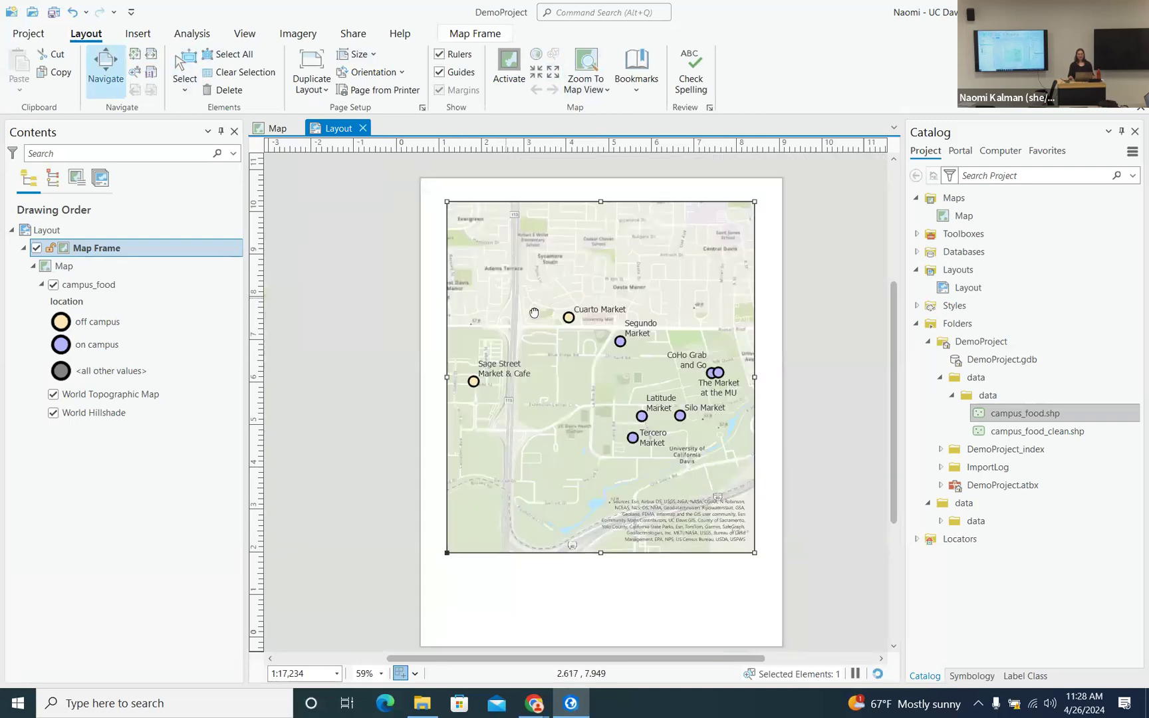
{"action": "scroll", "coordinate": [494, 377], "scroll_direction": "up", "scroll_amount": 5}
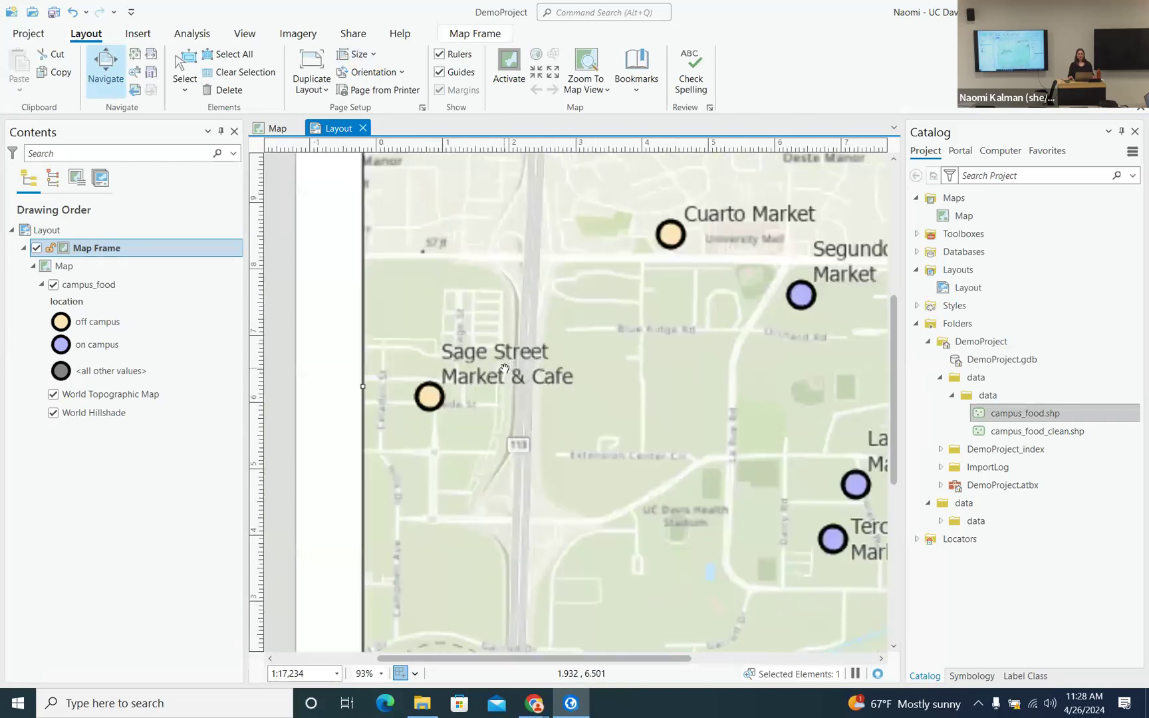
{"action": "scroll", "coordinate": [510, 367], "scroll_direction": "down", "scroll_amount": 5}
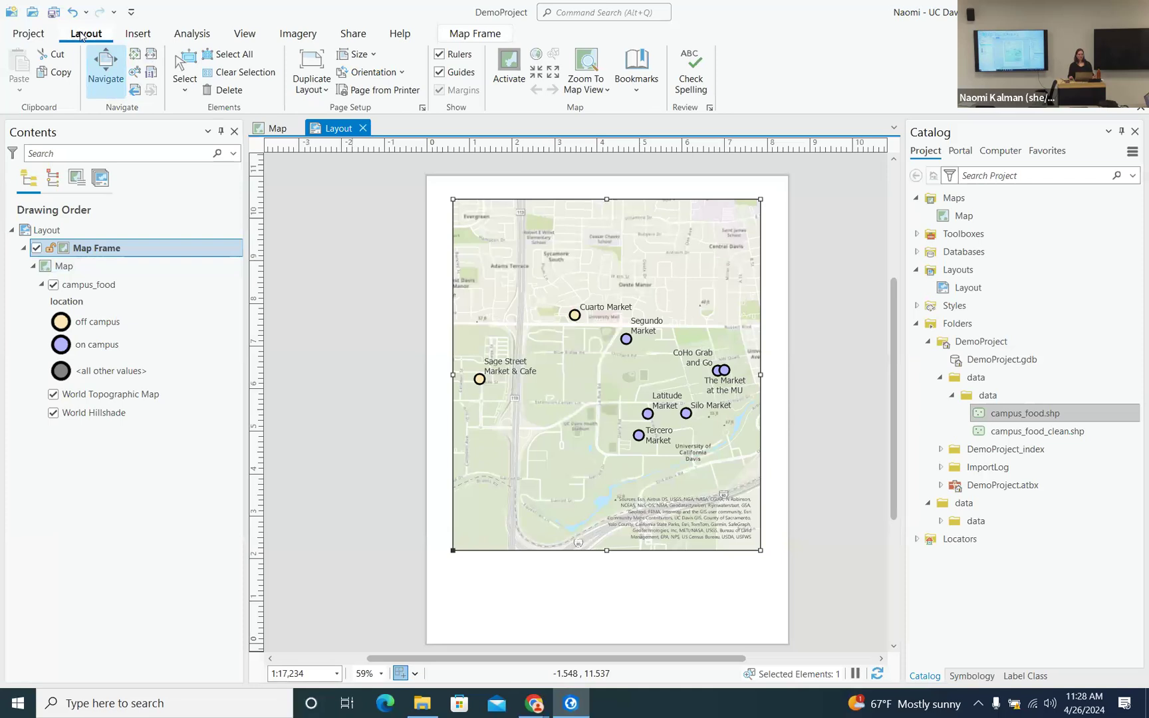
{"action": "left_click", "coordinate": [185, 67]}
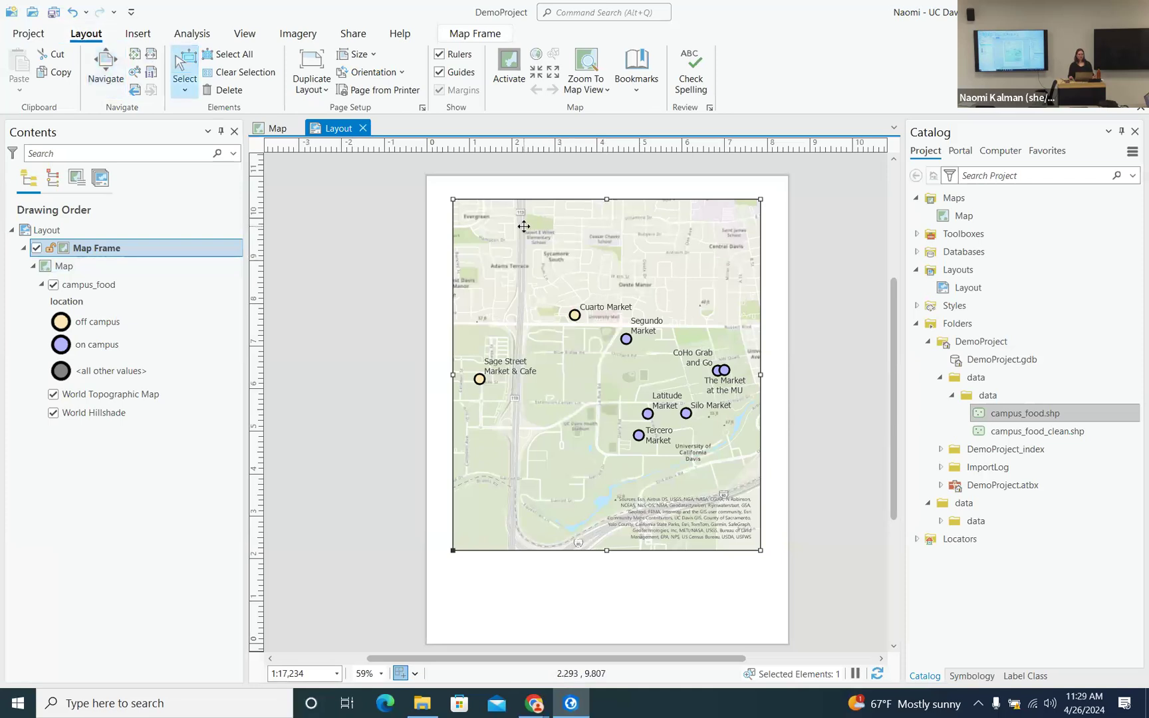
- Activate the map frame and zoom out to show all food points at 1:26,929
{"action": "right_click", "coordinate": [569, 245]}
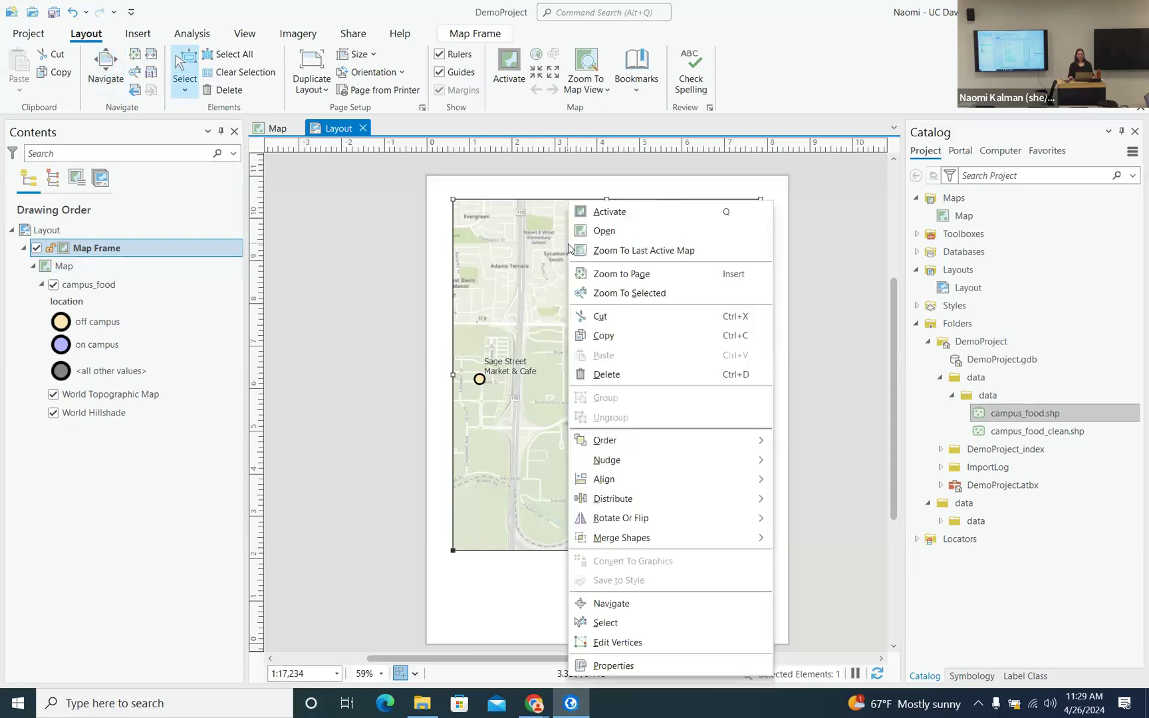
{"action": "left_click", "coordinate": [602, 213]}
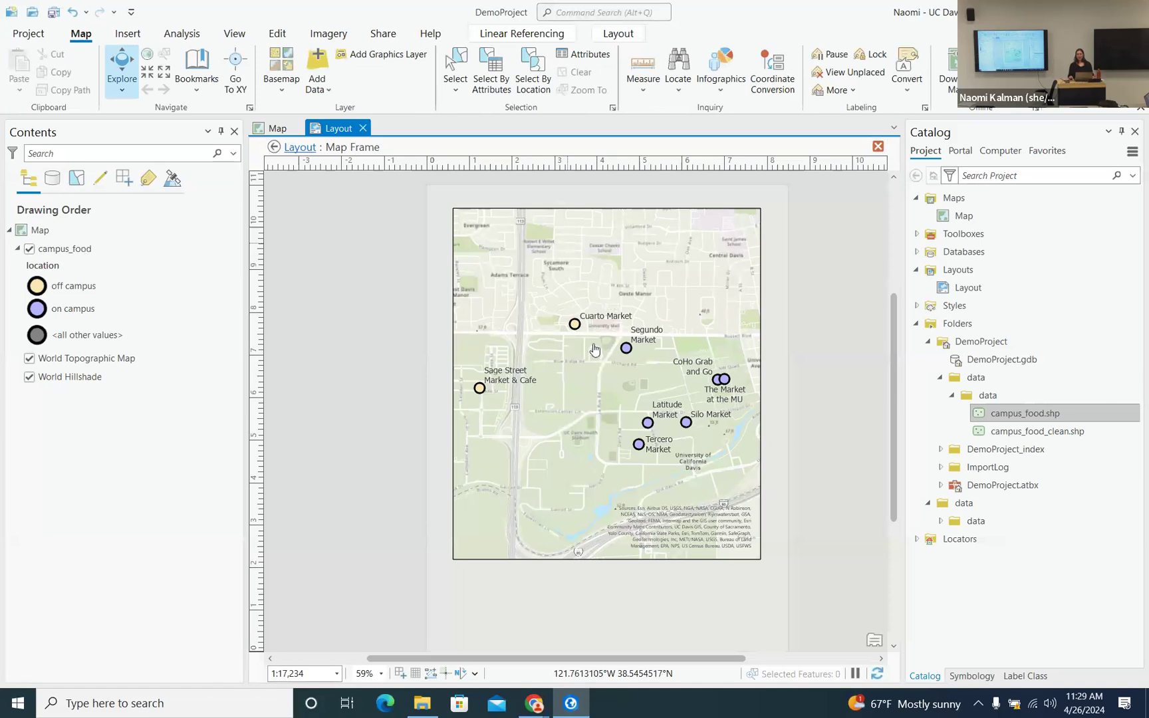
{"action": "scroll", "coordinate": [594, 349], "scroll_direction": "up", "scroll_amount": 2}
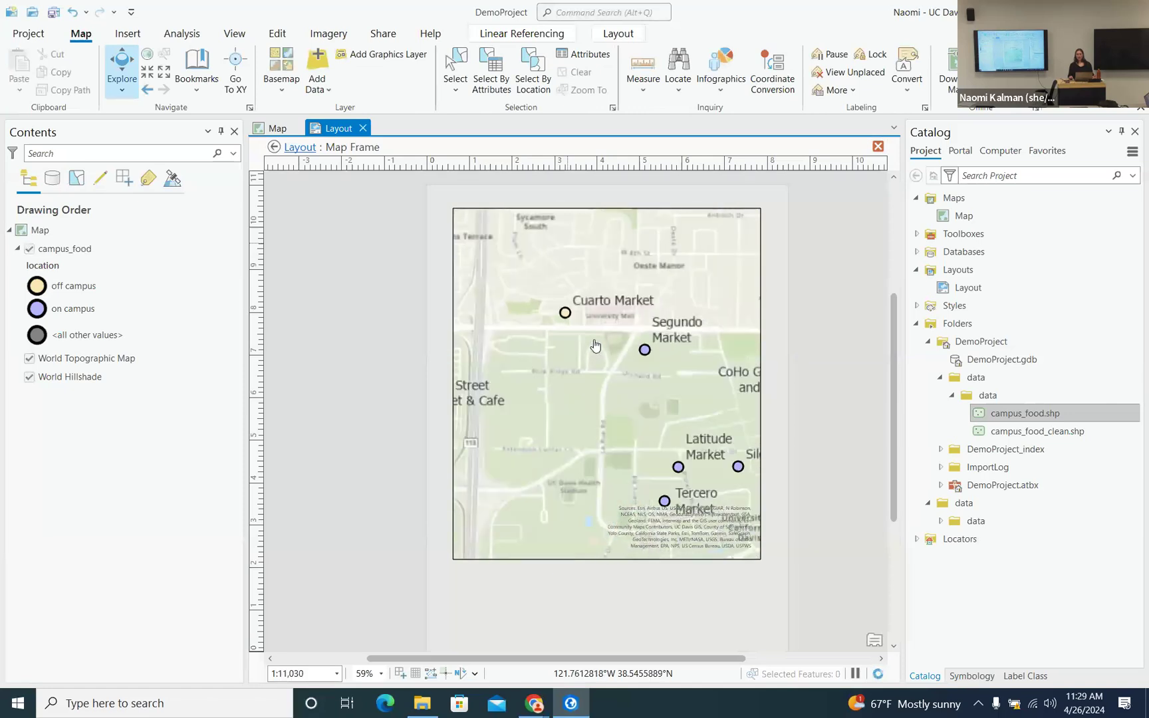
{"action": "scroll", "coordinate": [595, 346], "scroll_direction": "down", "scroll_amount": 2}
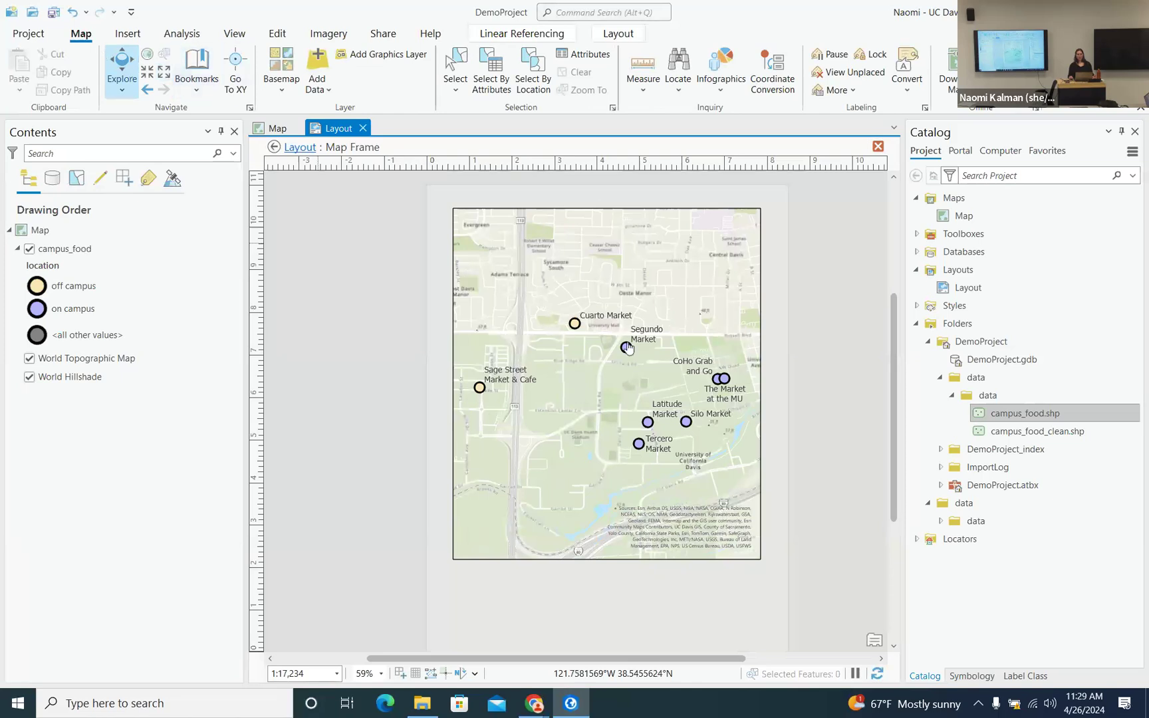
{"action": "scroll", "coordinate": [628, 347], "scroll_direction": "up", "scroll_amount": 4}
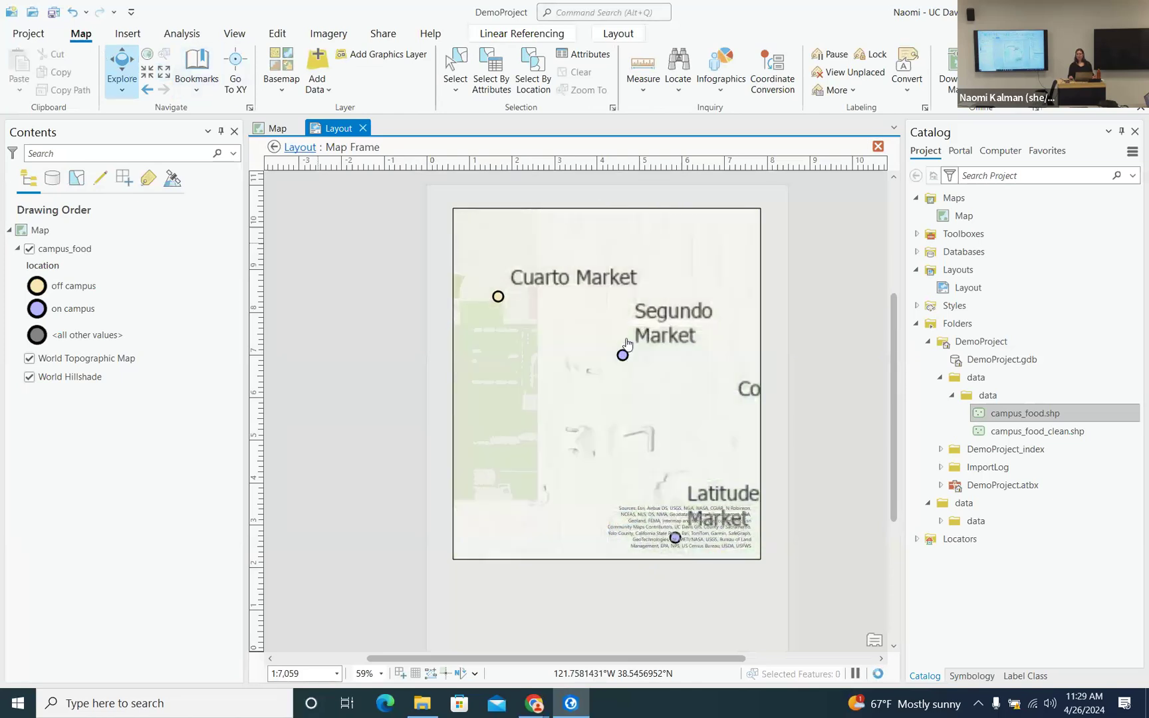
{"action": "scroll", "coordinate": [628, 344], "scroll_direction": "down", "scroll_amount": 6}
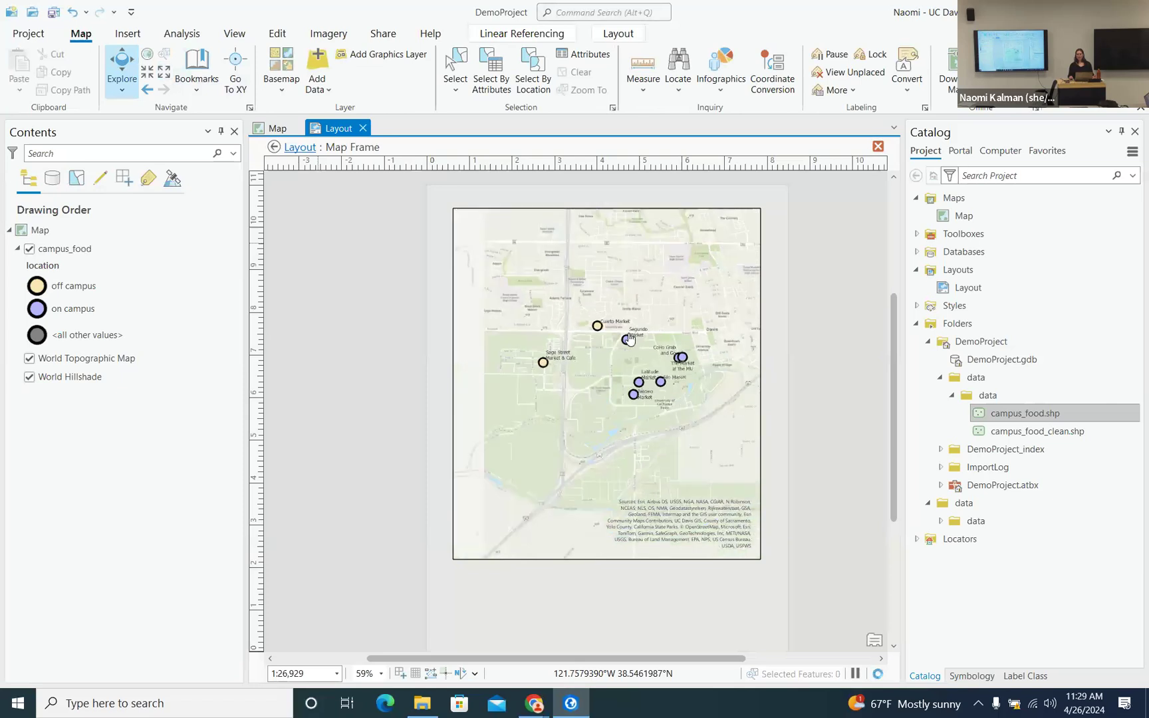
{"action": "scroll", "coordinate": [629, 339], "scroll_direction": "down", "scroll_amount": 2}
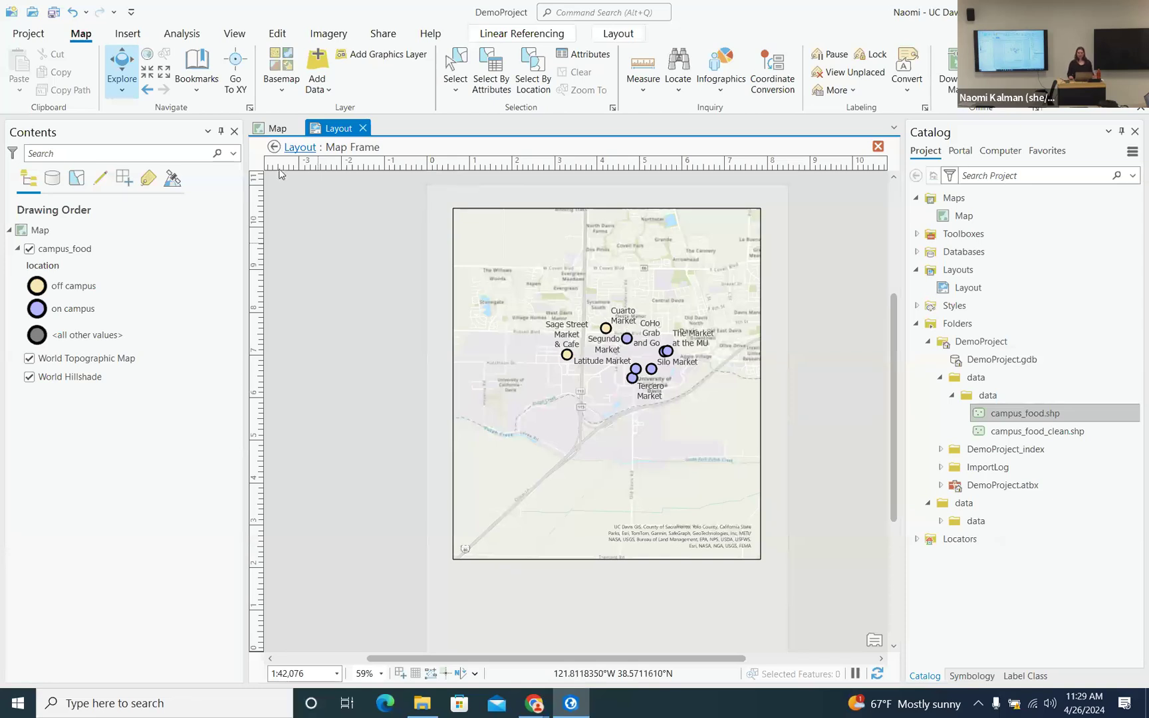
{"action": "scroll", "coordinate": [606, 327], "scroll_direction": "up", "scroll_amount": 1}
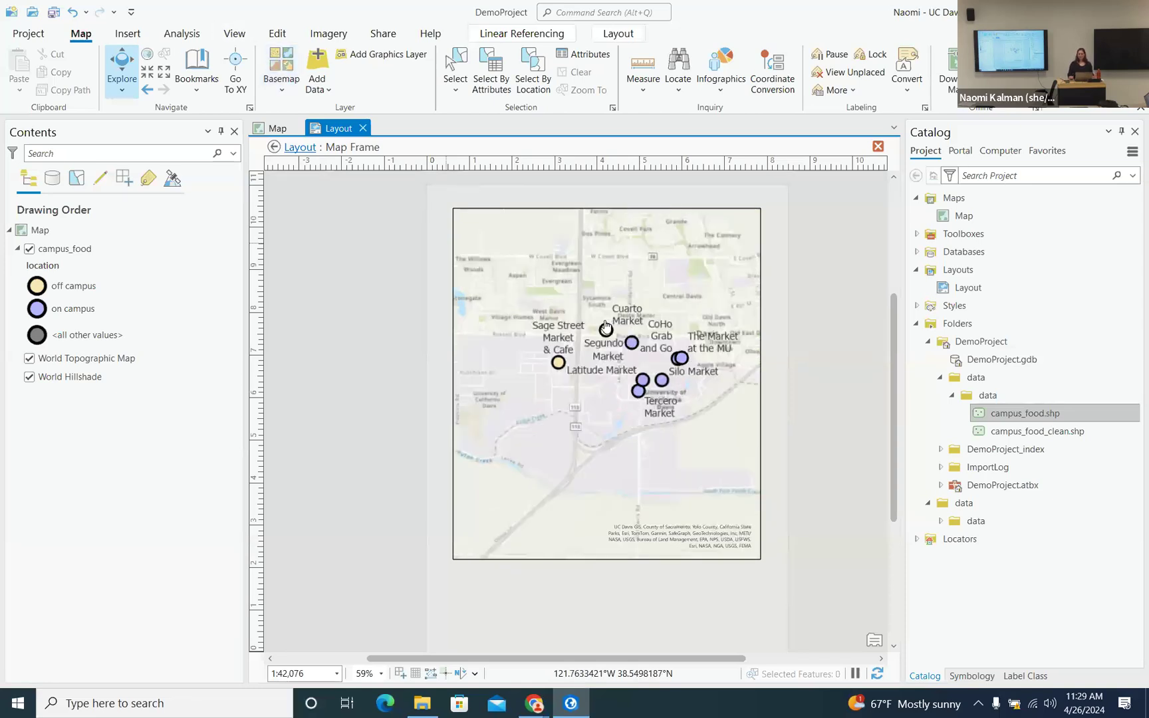
{"action": "scroll", "coordinate": [605, 328], "scroll_direction": "up", "scroll_amount": 1}
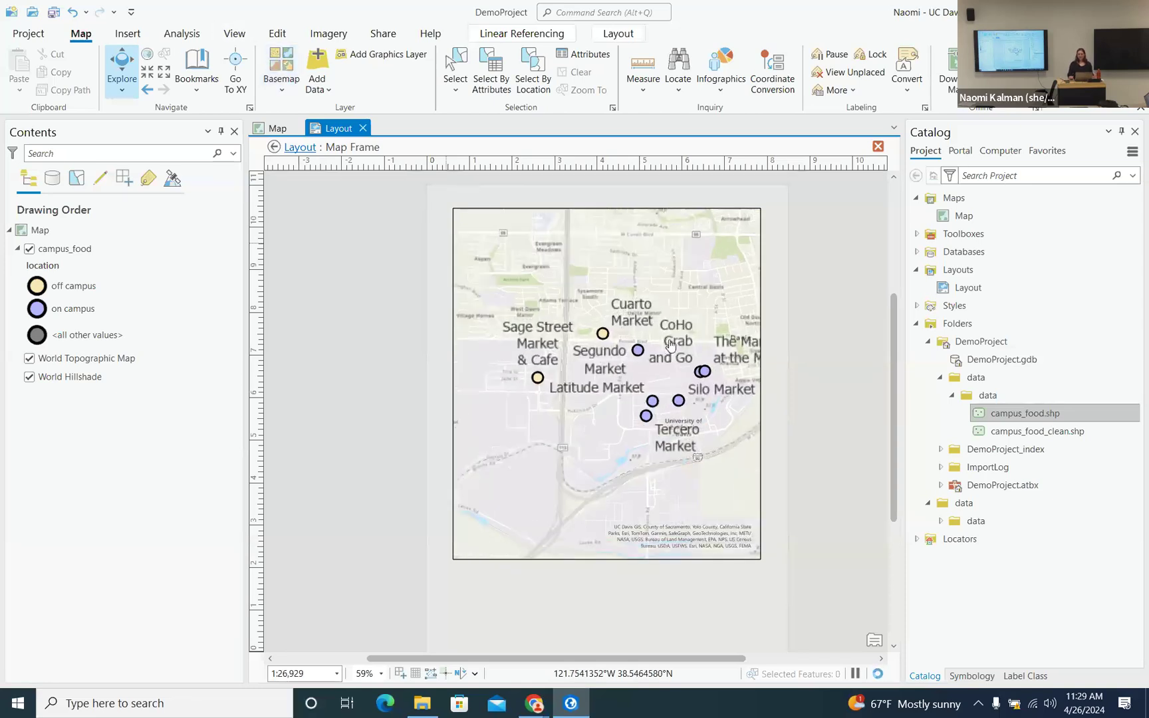
{"action": "scroll", "coordinate": [671, 344], "scroll_direction": "up", "scroll_amount": 1}
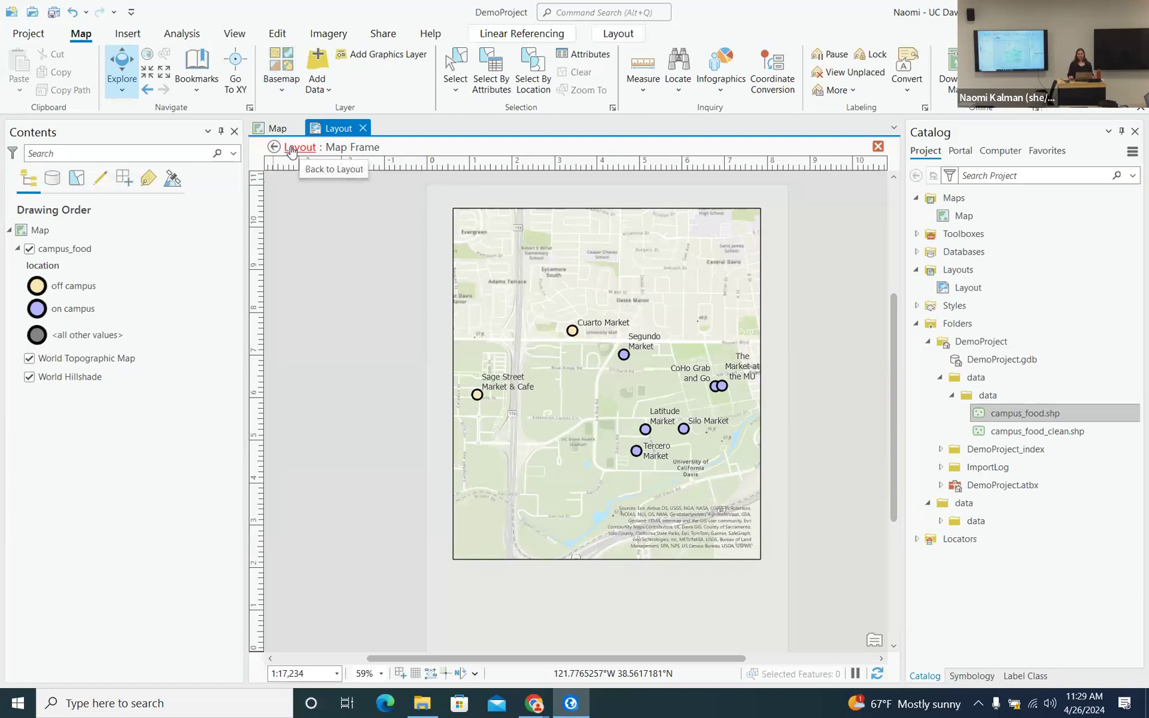
- Return to the layout, raise the map frame's bottom edge partway up the page, and save
{"action": "left_click", "coordinate": [291, 152]}
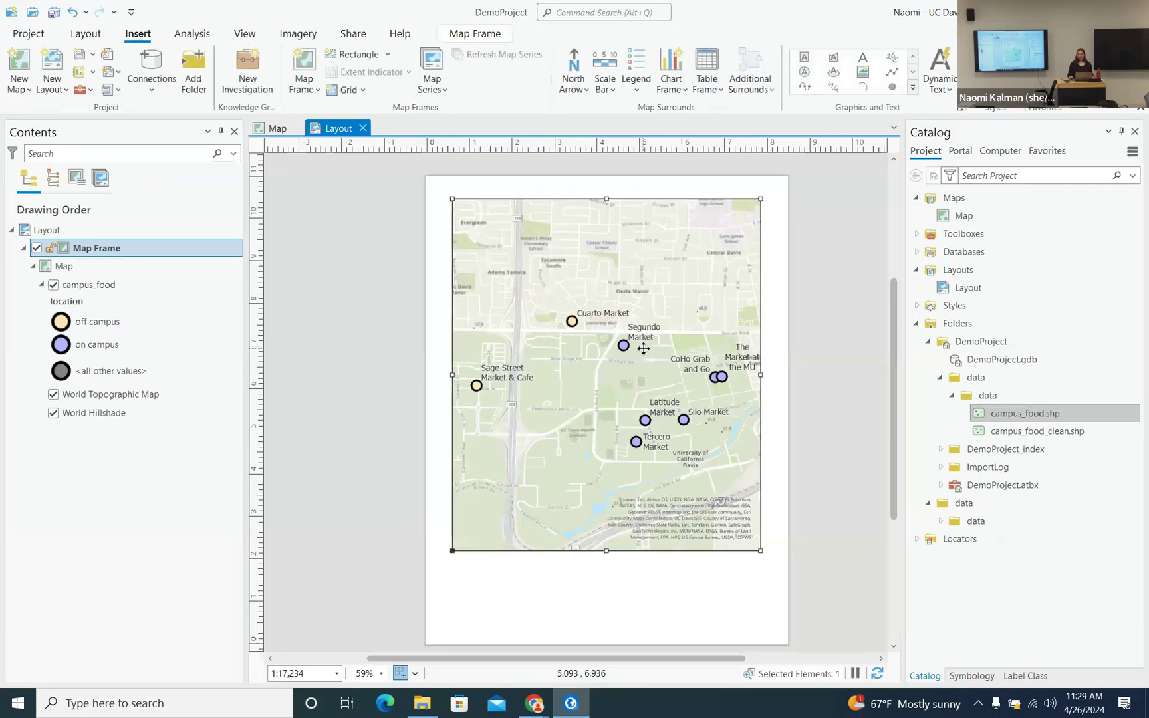
{"action": "scroll", "coordinate": [643, 347], "scroll_direction": "up", "scroll_amount": 4}
{"action": "scroll", "coordinate": [644, 348], "scroll_direction": "down", "scroll_amount": 2}
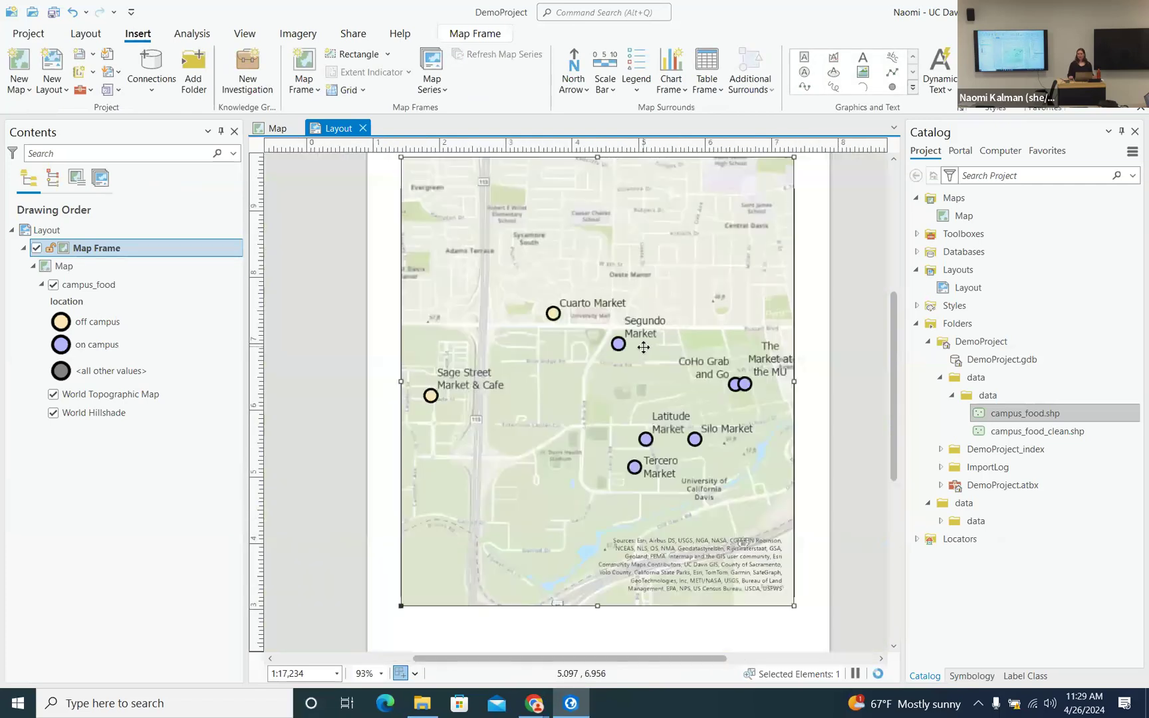
{"action": "scroll", "coordinate": [644, 348], "scroll_direction": "down", "scroll_amount": 2}
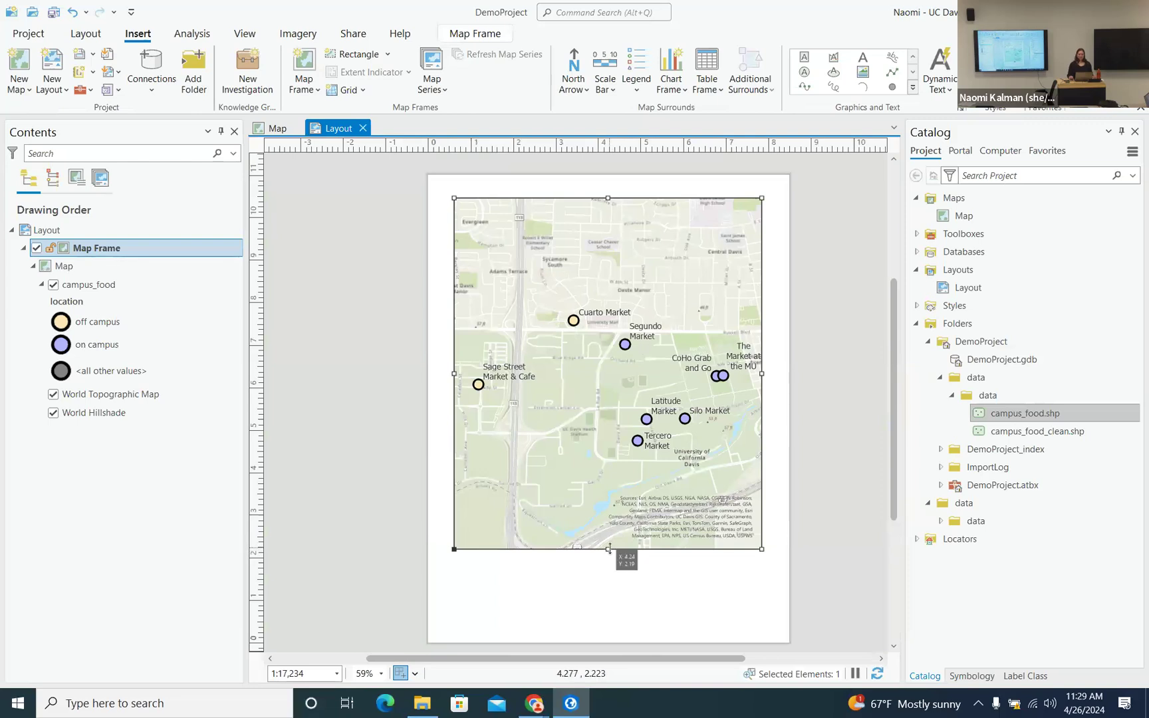
{"action": "left_click_drag", "start_coordinate": [609, 548], "coordinate": [606, 467]}
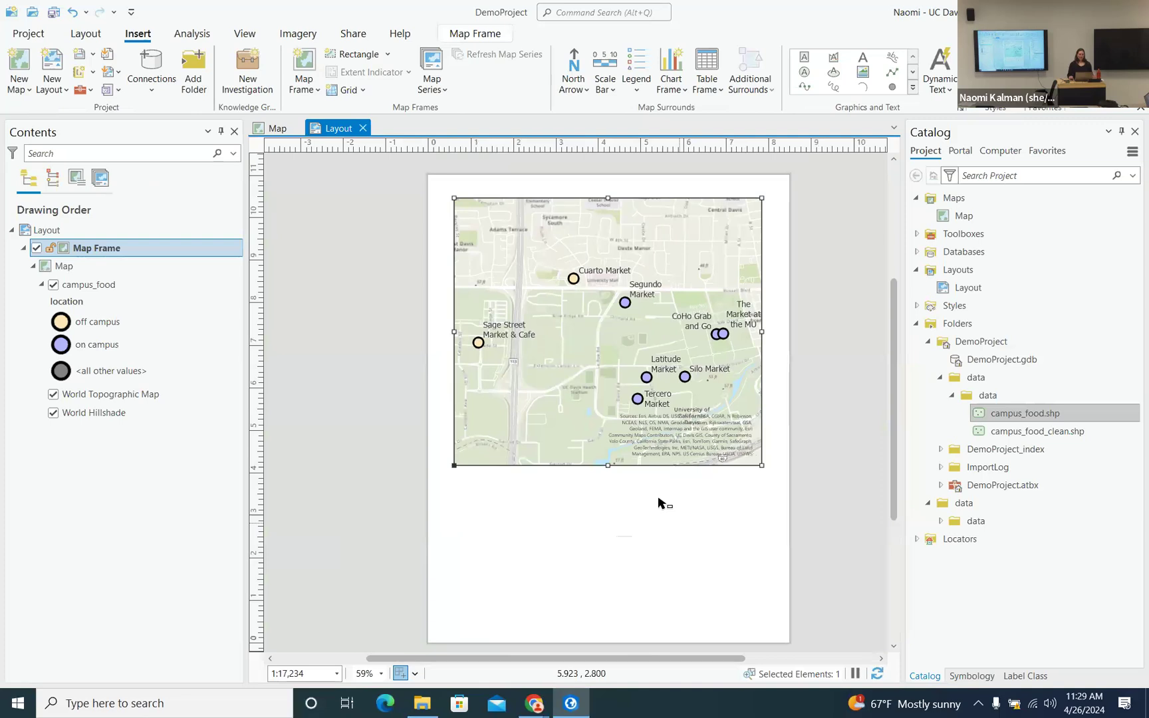
{"action": "left_click_drag", "start_coordinate": [608, 466], "coordinate": [608, 498]}
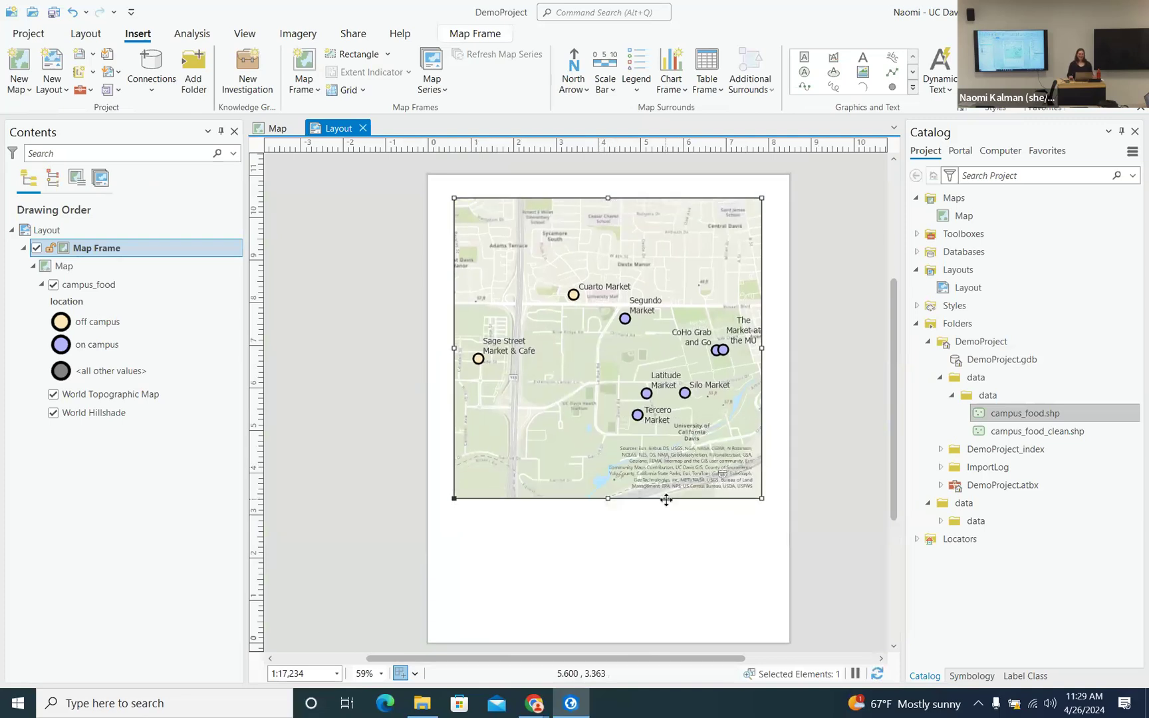
{"action": "left_click", "coordinate": [53, 12]}
- Switch the layout page to Letter landscape, 11 × 8.5 in, through page setup properties
{"action": "left_click", "coordinate": [593, 554]}
{"action": "right_click", "coordinate": [595, 554]}
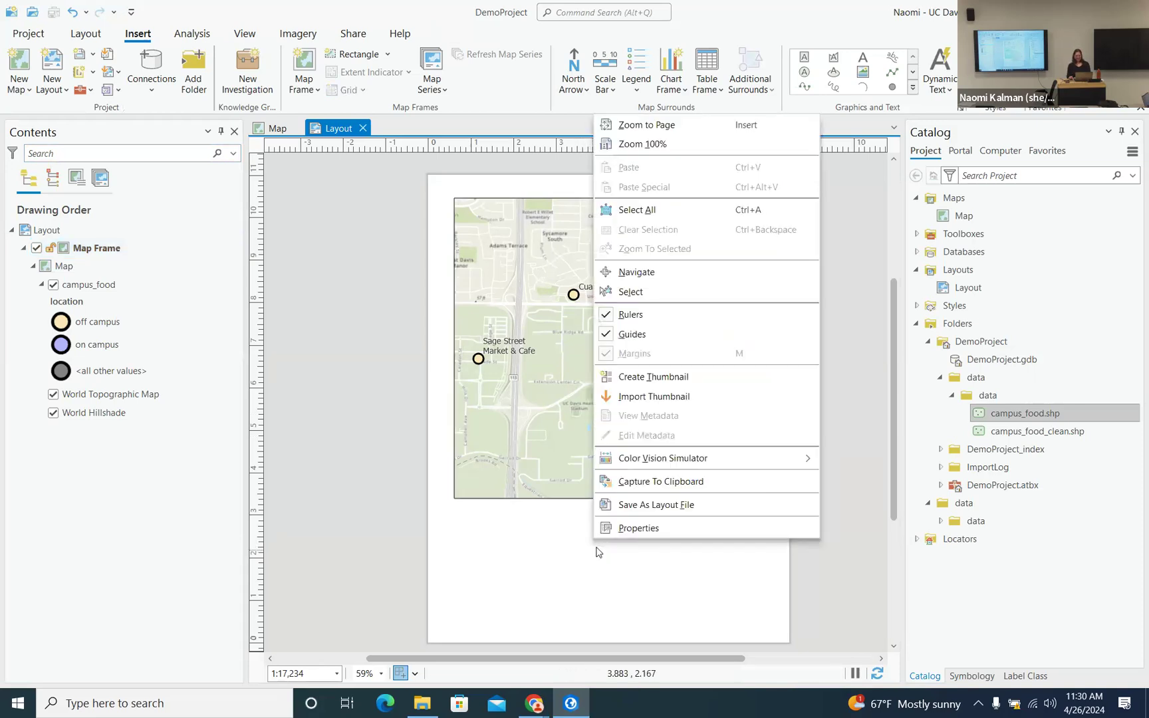
{"action": "left_click", "coordinate": [638, 527]}
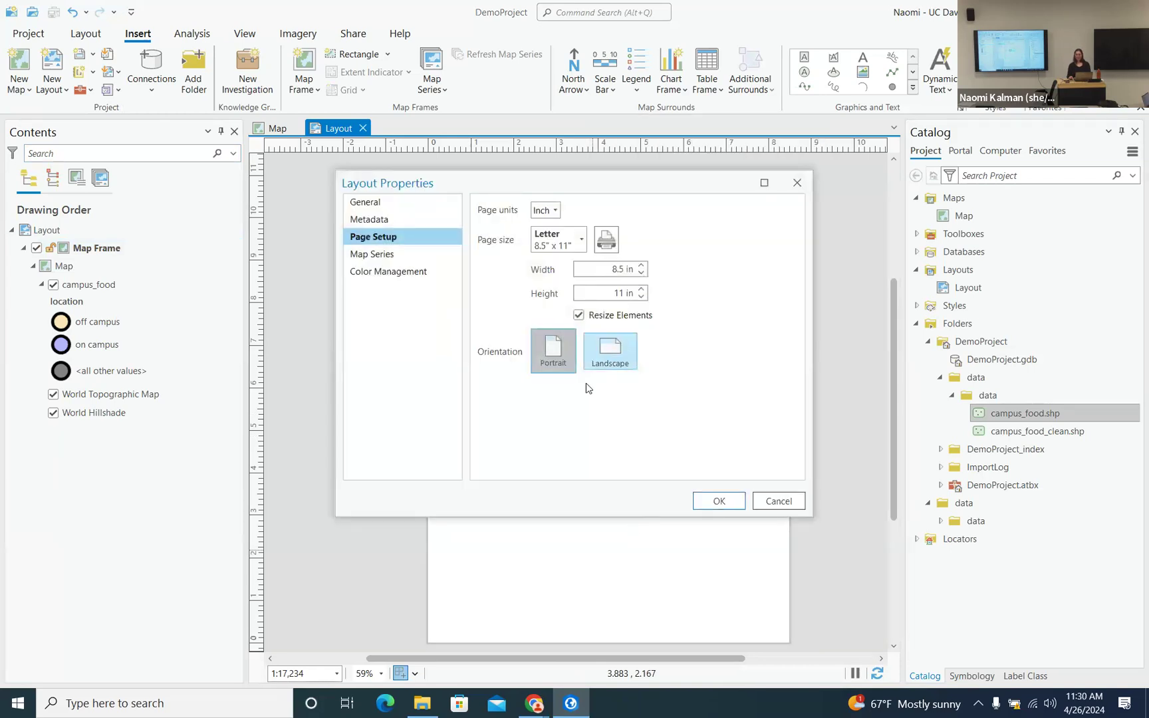
{"action": "left_click", "coordinate": [608, 359]}
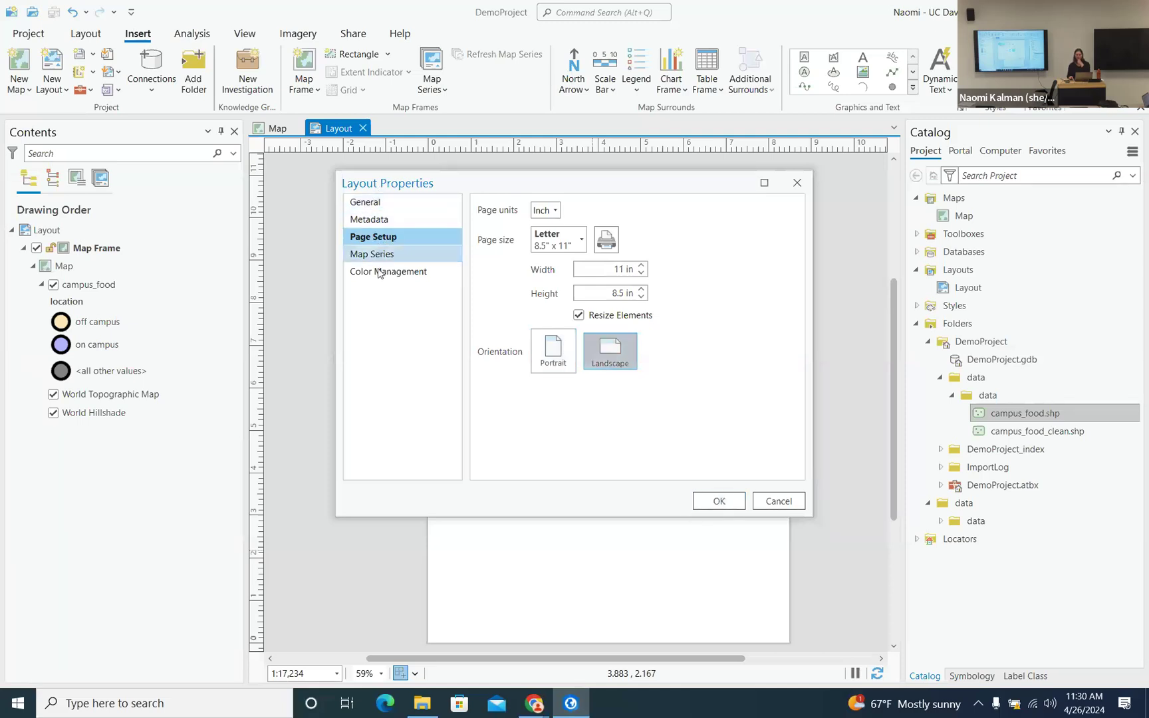
{"action": "left_click", "coordinate": [717, 498]}
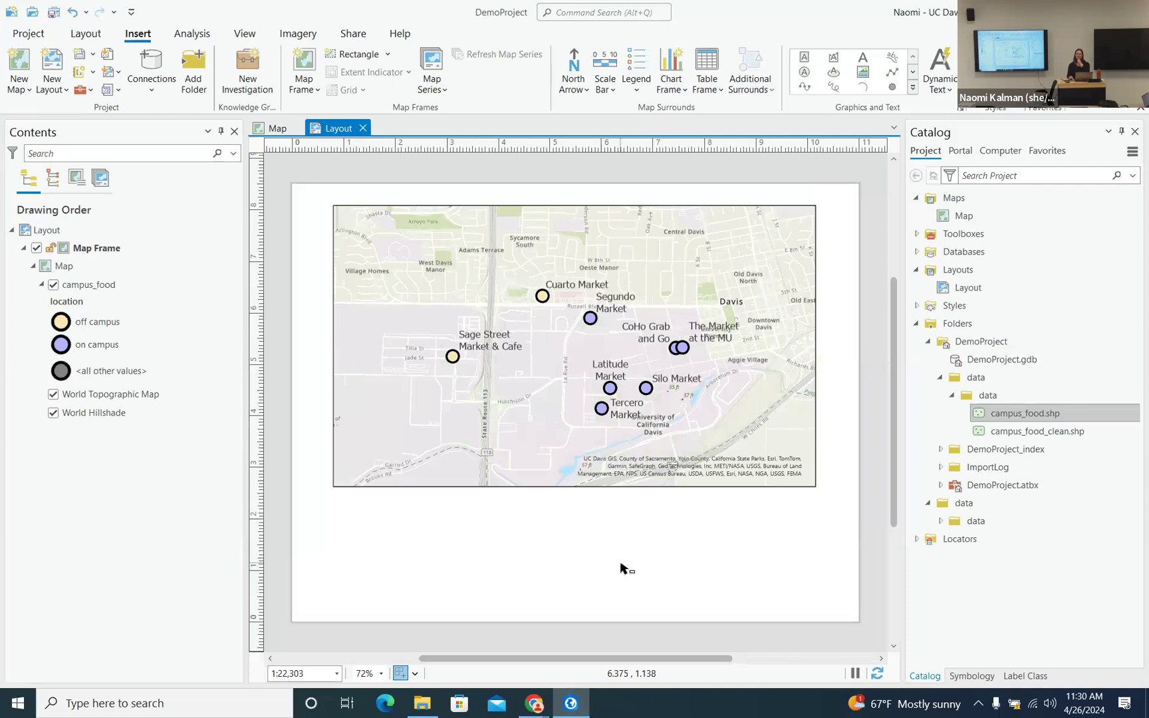
{"action": "right_click", "coordinate": [579, 550]}
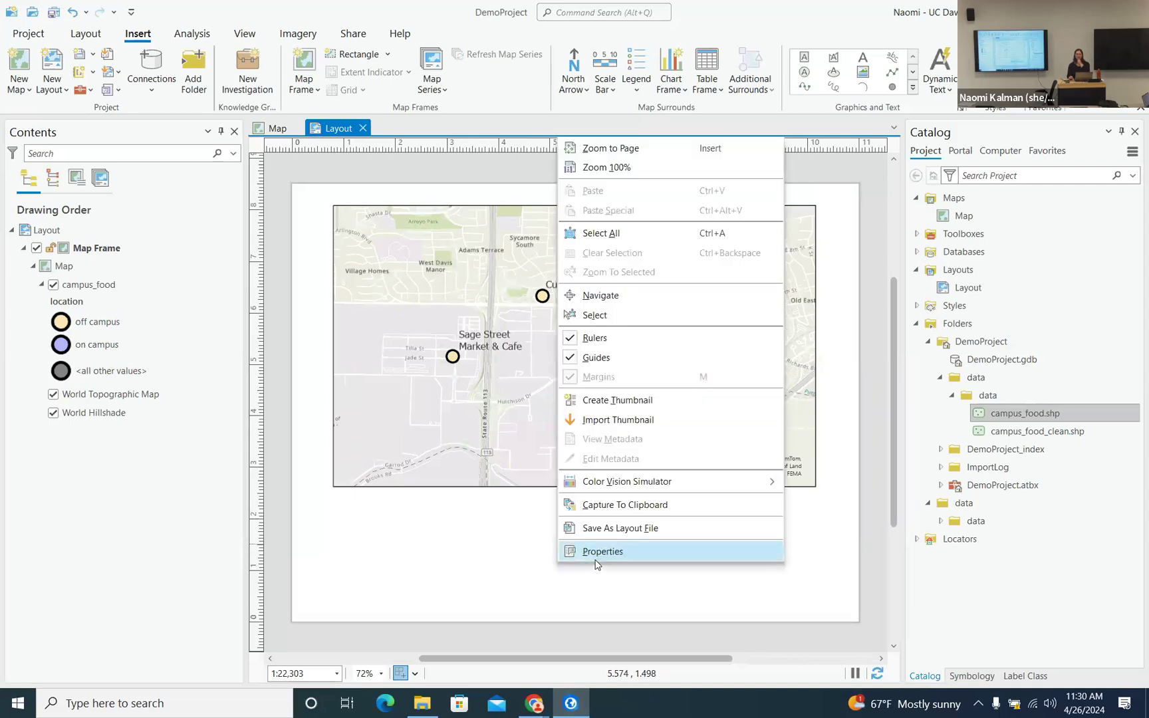
{"action": "left_click", "coordinate": [597, 557]}
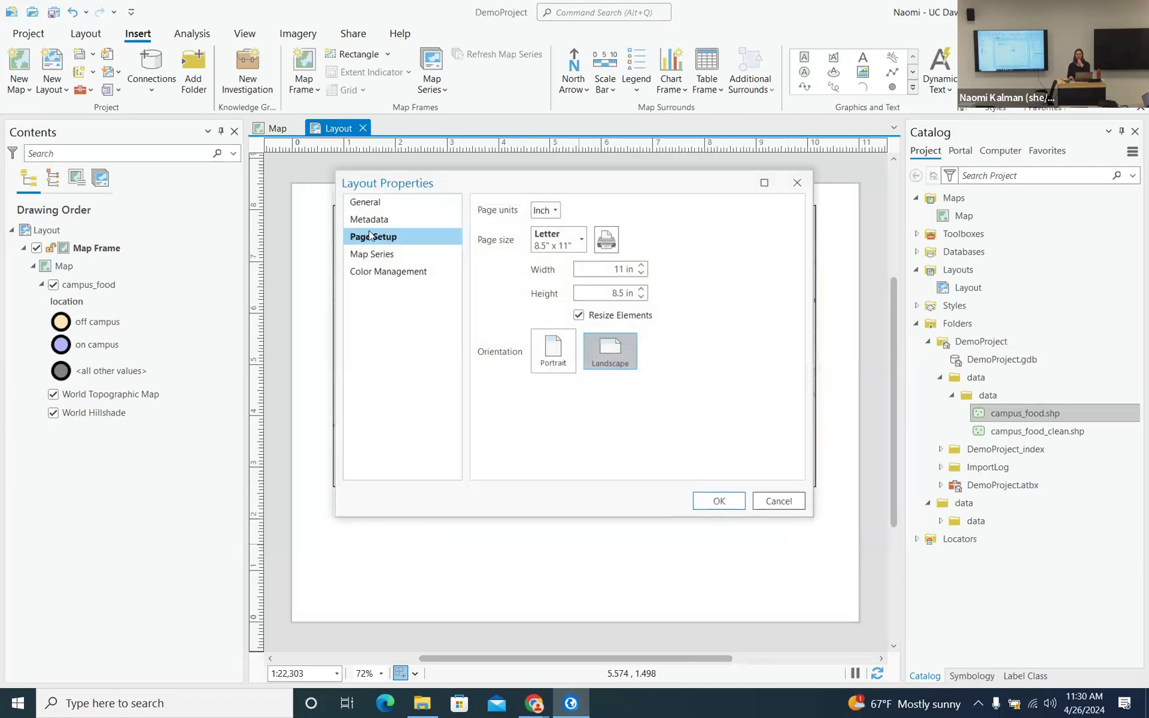
{"action": "left_click", "coordinate": [777, 504]}
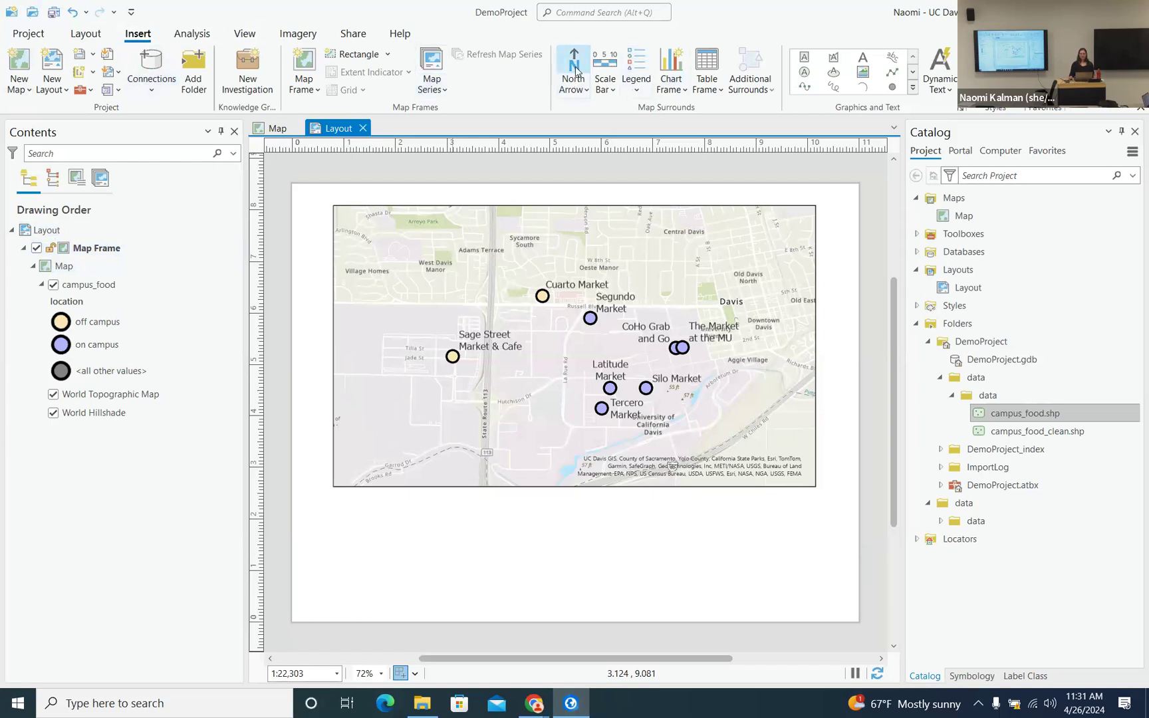
- Add a campus_food legend below the map frame at the lower left of the page
{"action": "left_click", "coordinate": [637, 68]}
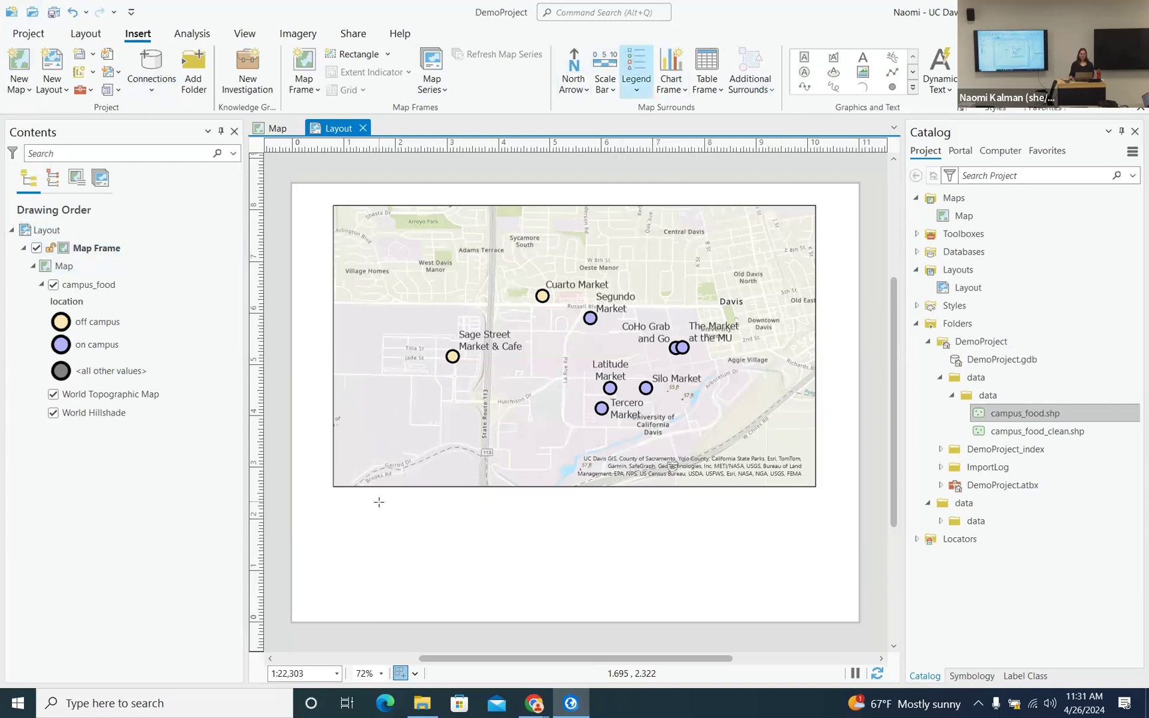
{"action": "left_click_drag", "start_coordinate": [333, 514], "coordinate": [511, 600]}
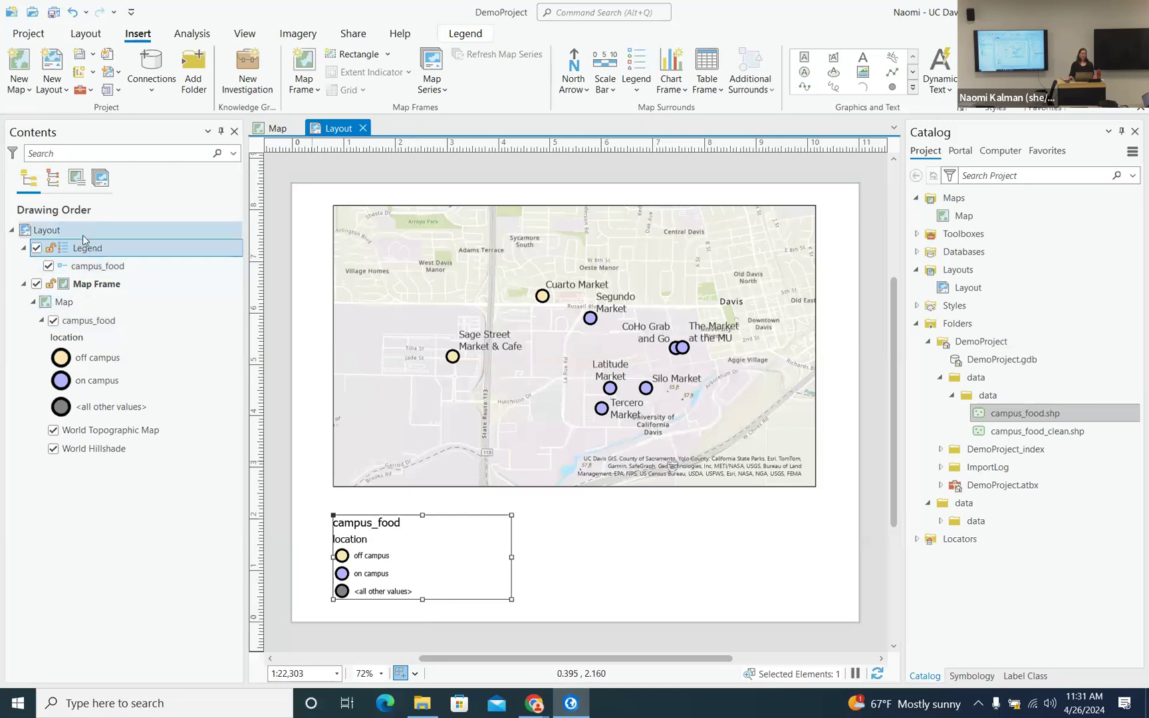
- Check the map view, return to the layout, and select the map inside the map frame
{"action": "left_click", "coordinate": [93, 286]}
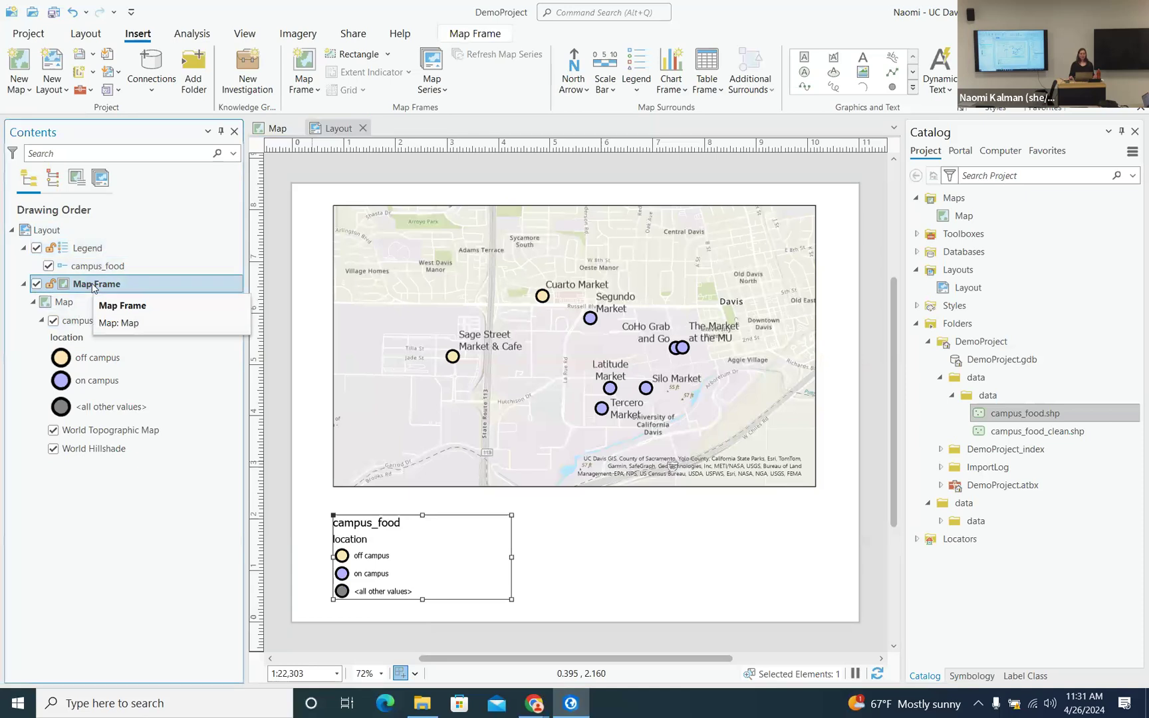
{"action": "left_click", "coordinate": [263, 130]}
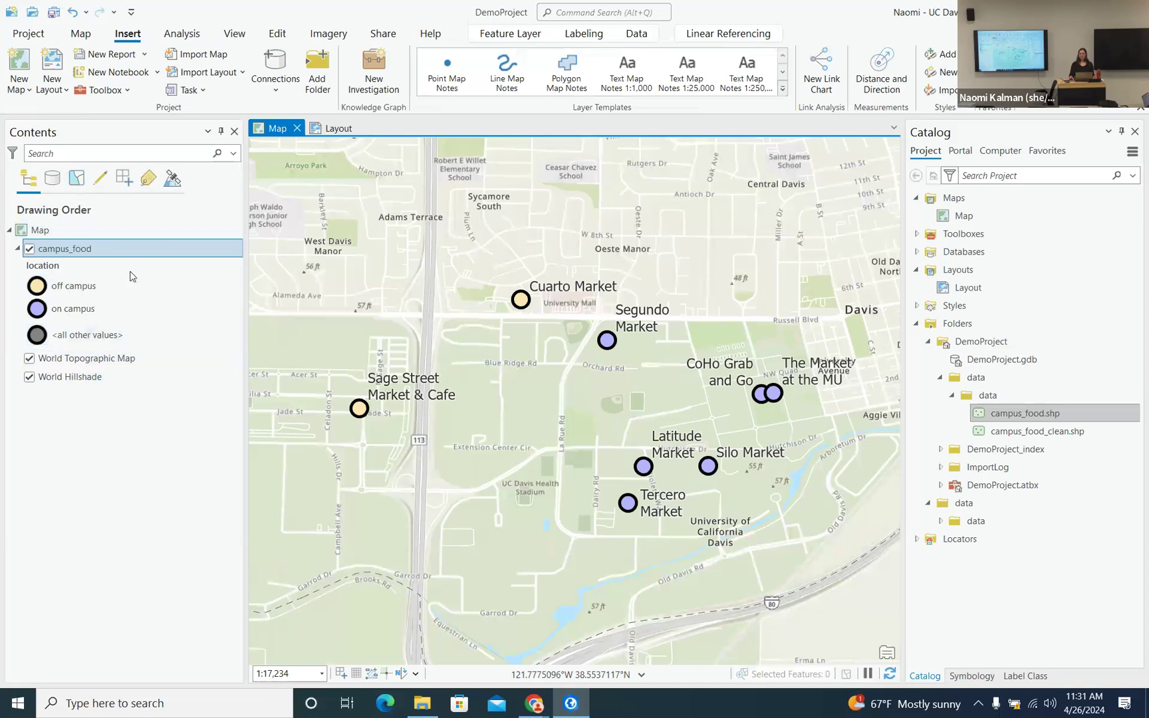
{"action": "left_click", "coordinate": [339, 130]}
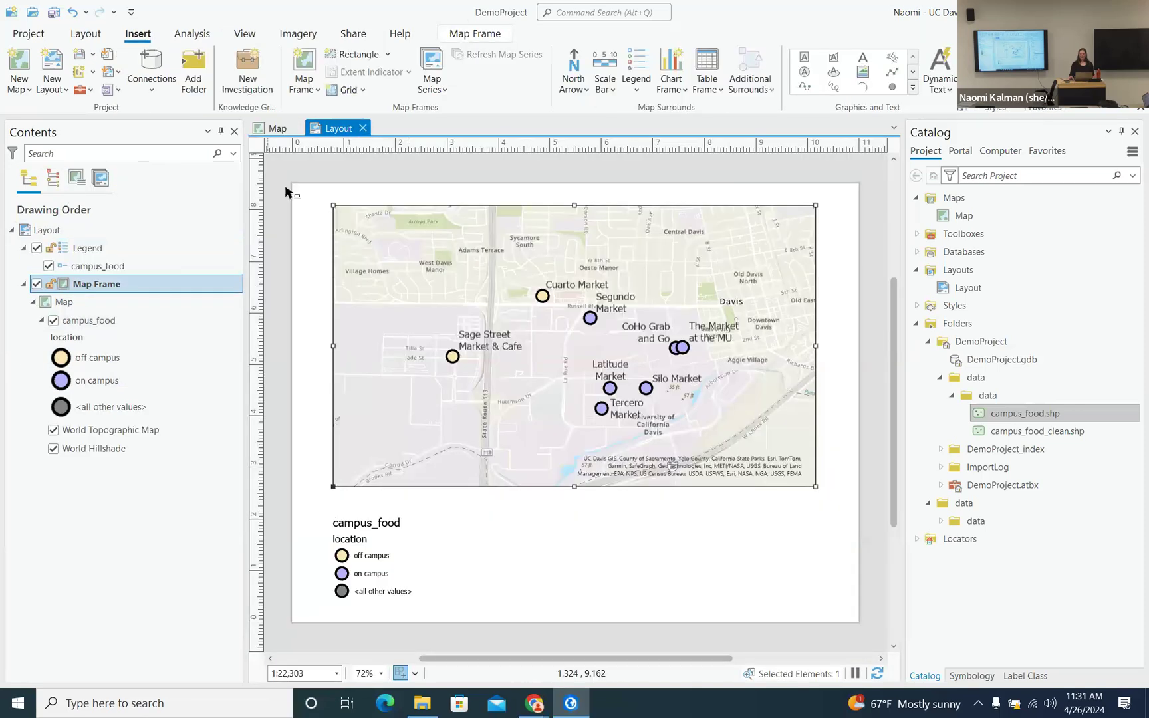
{"action": "left_click", "coordinate": [45, 303]}
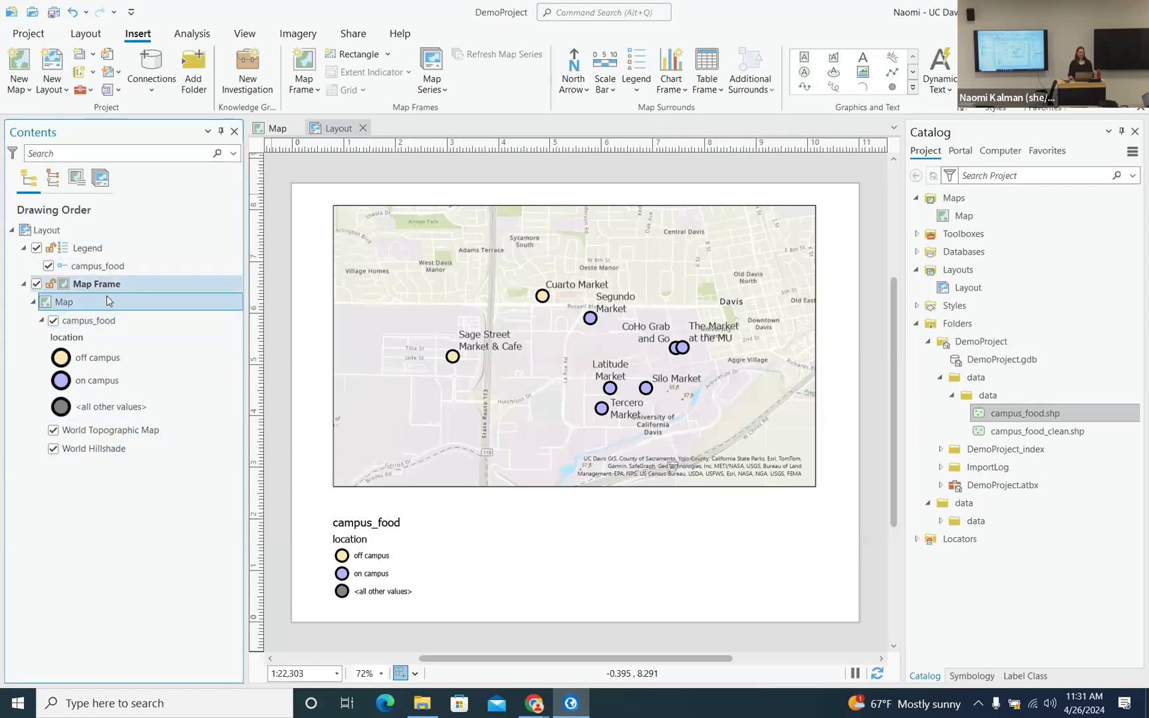
- Turn off the <all other values> class in the campus_food symbology
{"action": "left_click", "coordinate": [106, 328]}
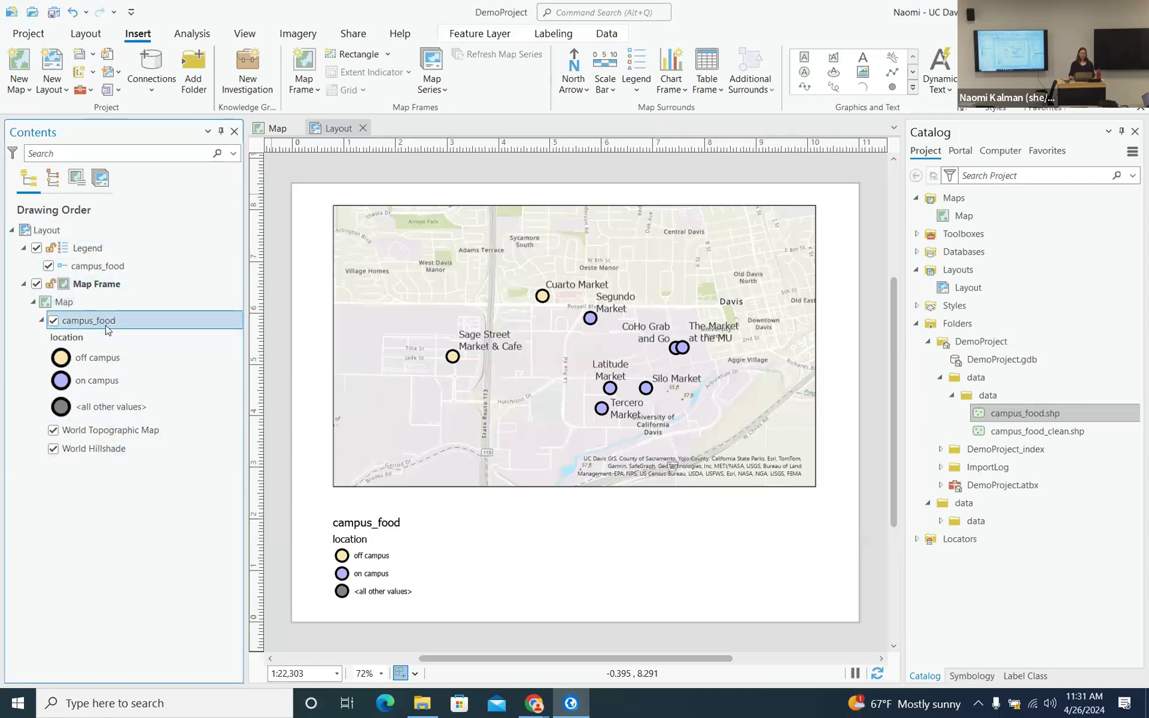
{"action": "left_click", "coordinate": [973, 677]}
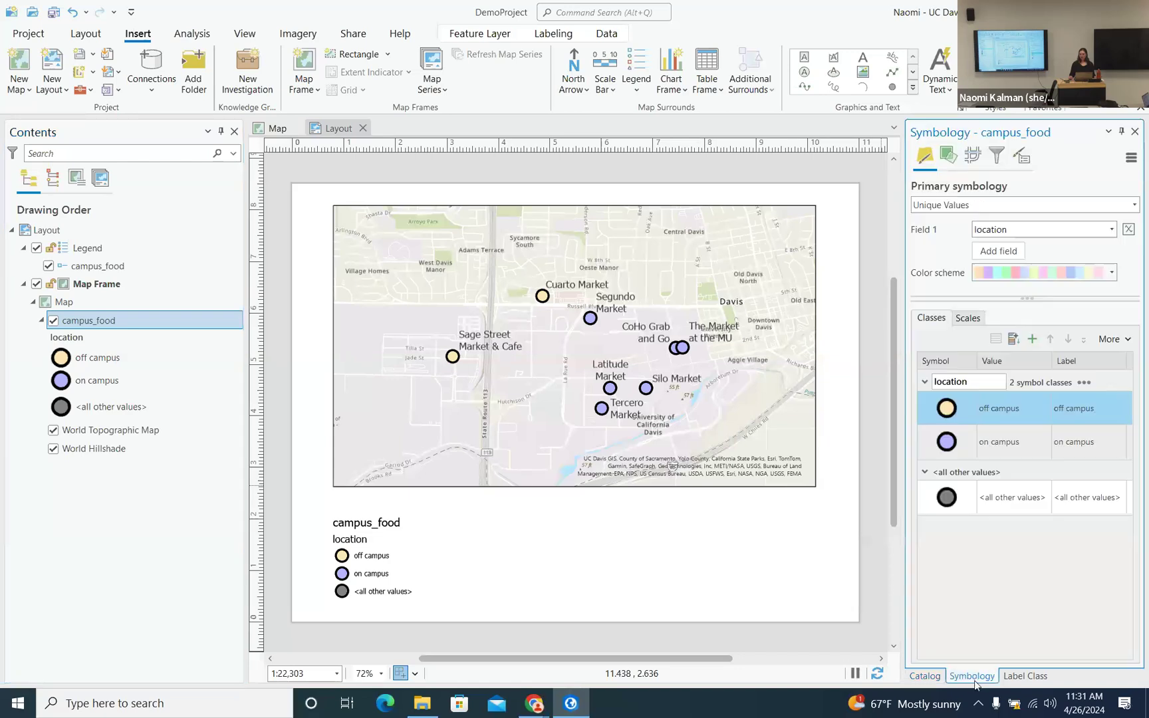
{"action": "left_click", "coordinate": [1126, 341]}
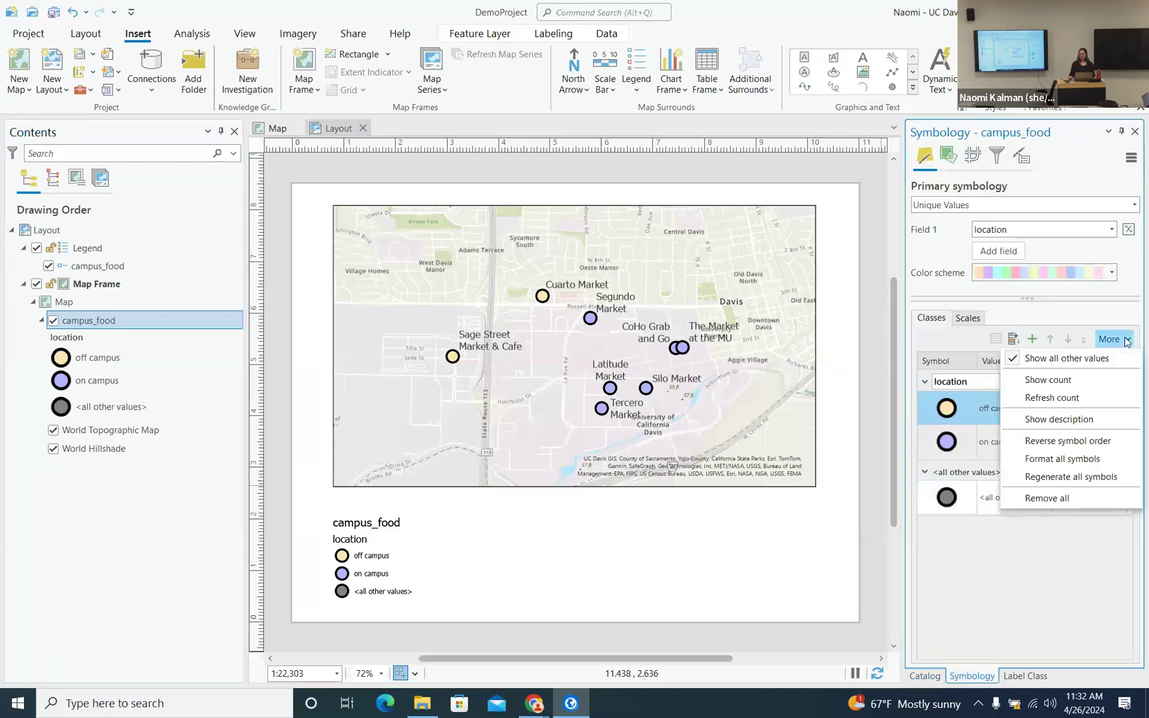
{"action": "left_click", "coordinate": [1012, 360]}
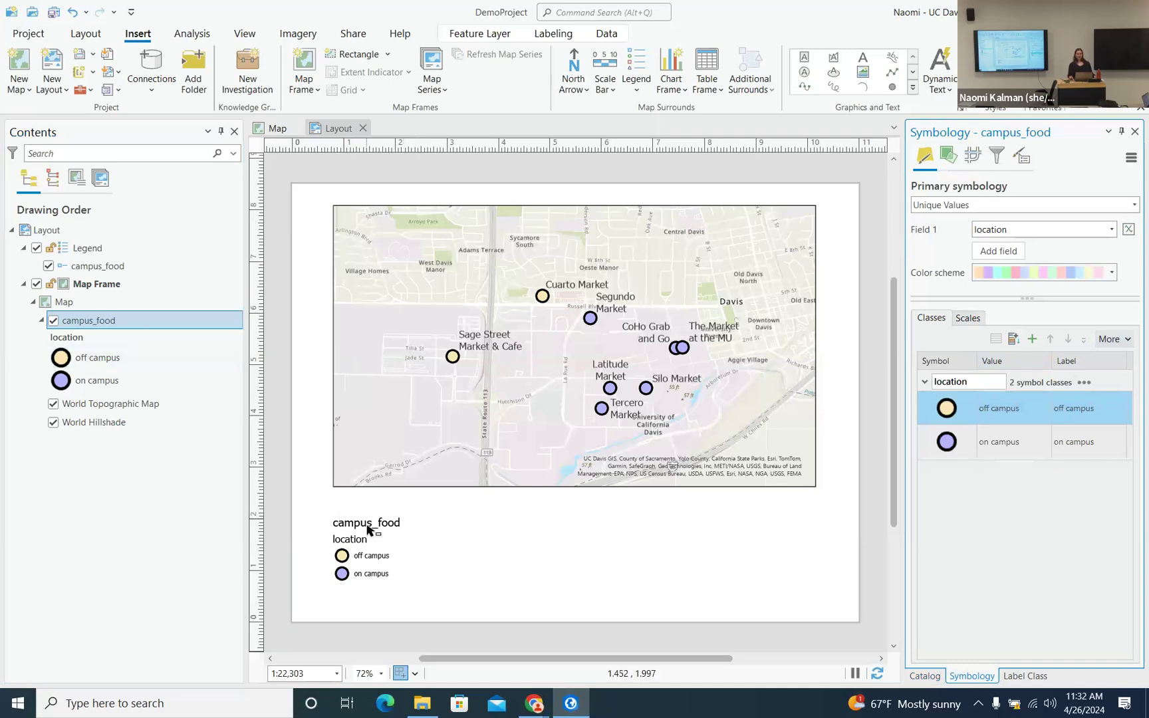
- Rename the campus_food layer to 'Sandwich Spots'
{"action": "left_click", "coordinate": [113, 322]}
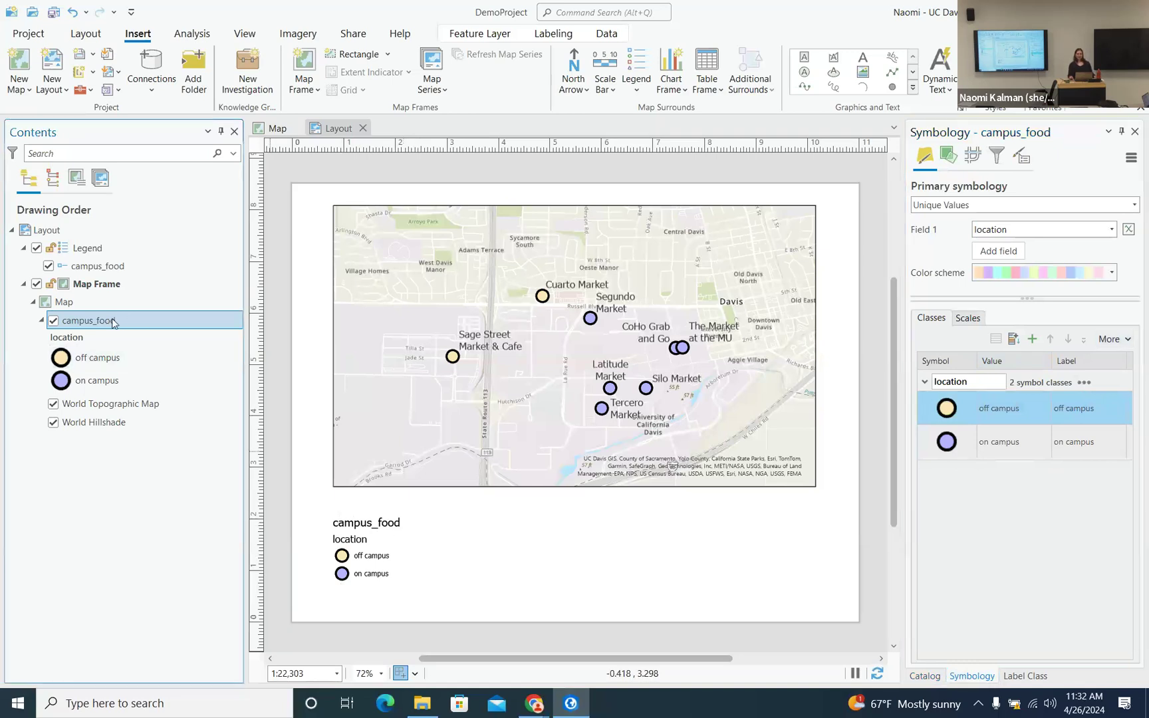
{"action": "left_click_drag", "start_coordinate": [114, 321], "coordinate": [67, 322]}
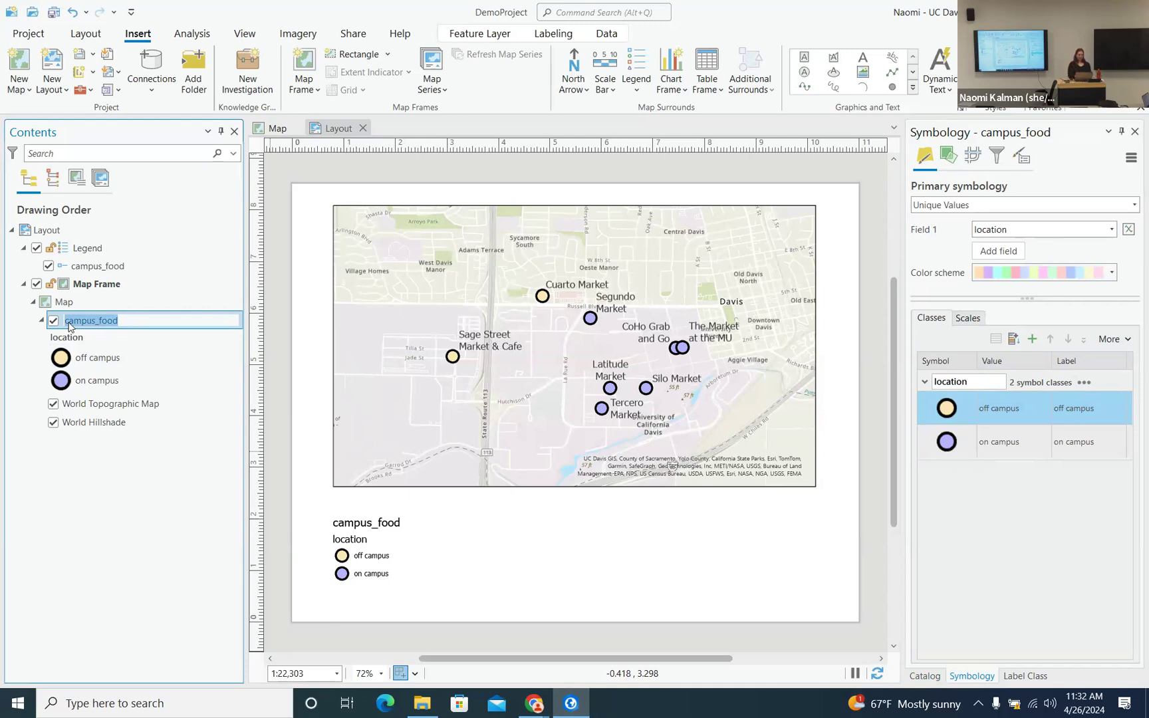
{"action": "type", "text": "Sandwich Spots"}
{"action": "key", "text": "Return"}
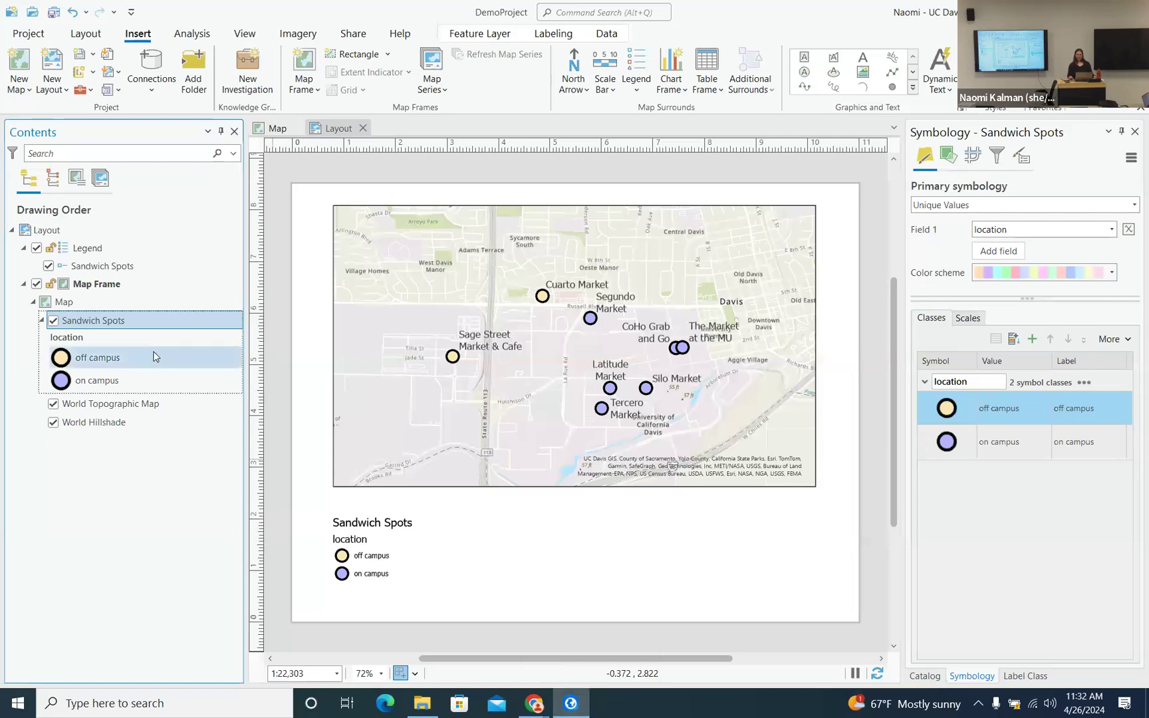
- Select the Sandwich Spots item of the legend in the map frame's contents
{"action": "left_click", "coordinate": [68, 266]}
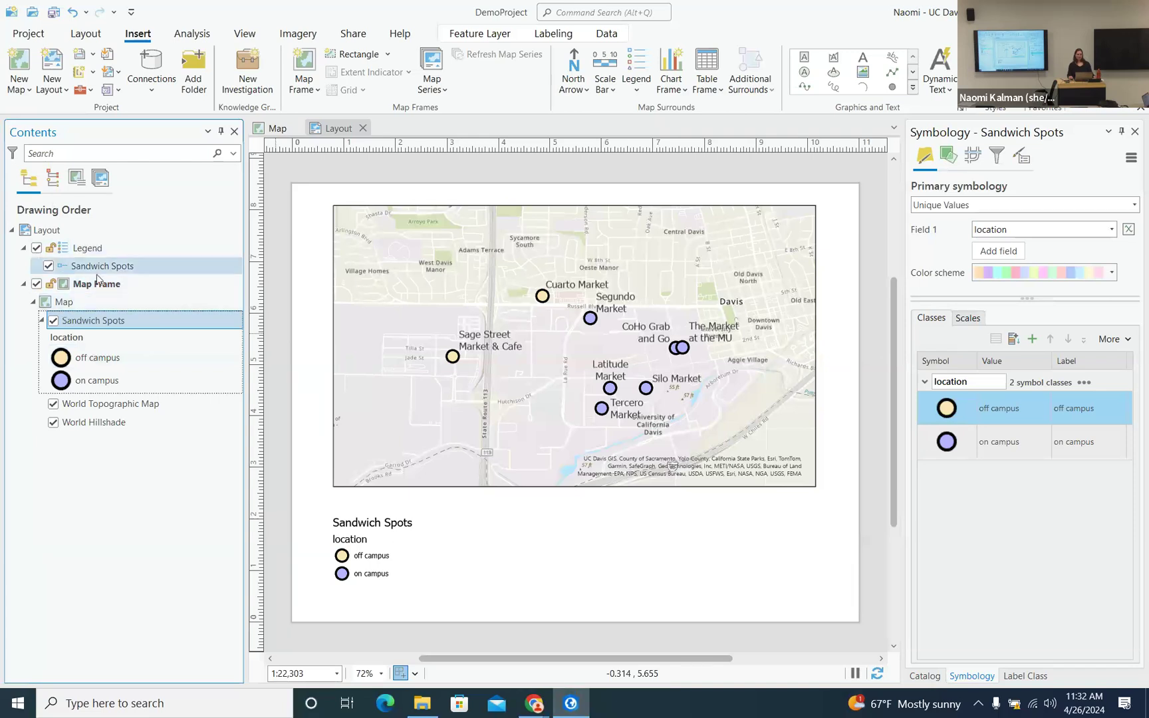
{"action": "left_click", "coordinate": [25, 285]}
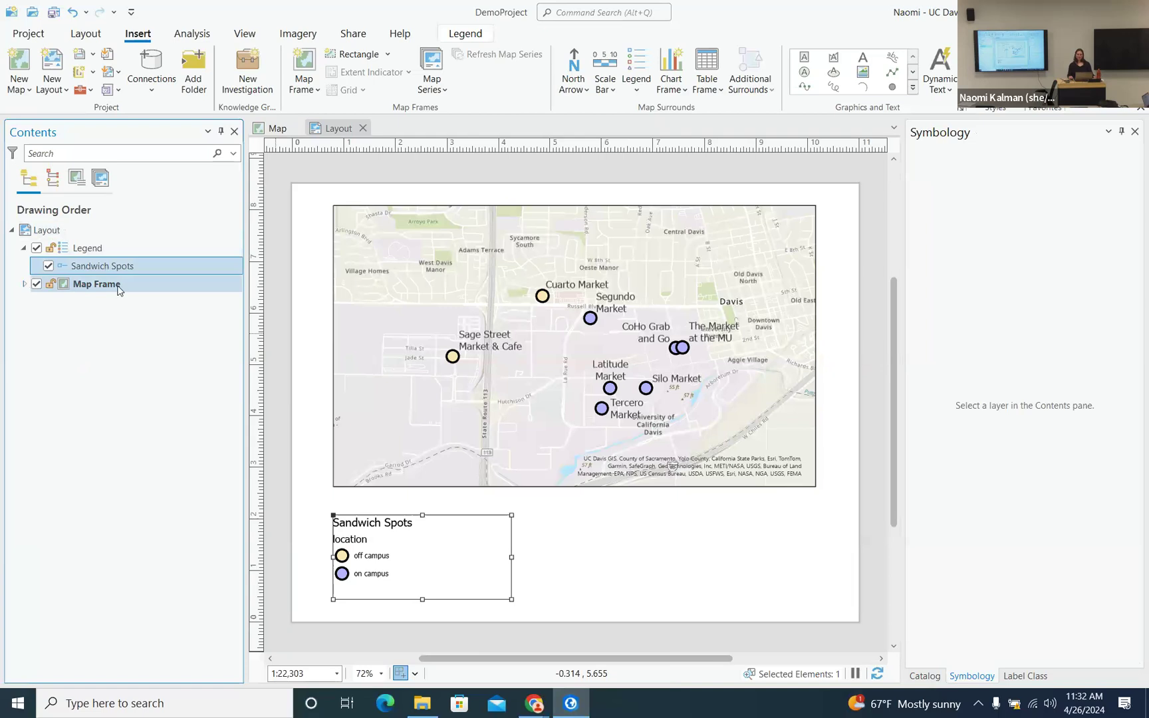
{"action": "left_click", "coordinate": [117, 287]}
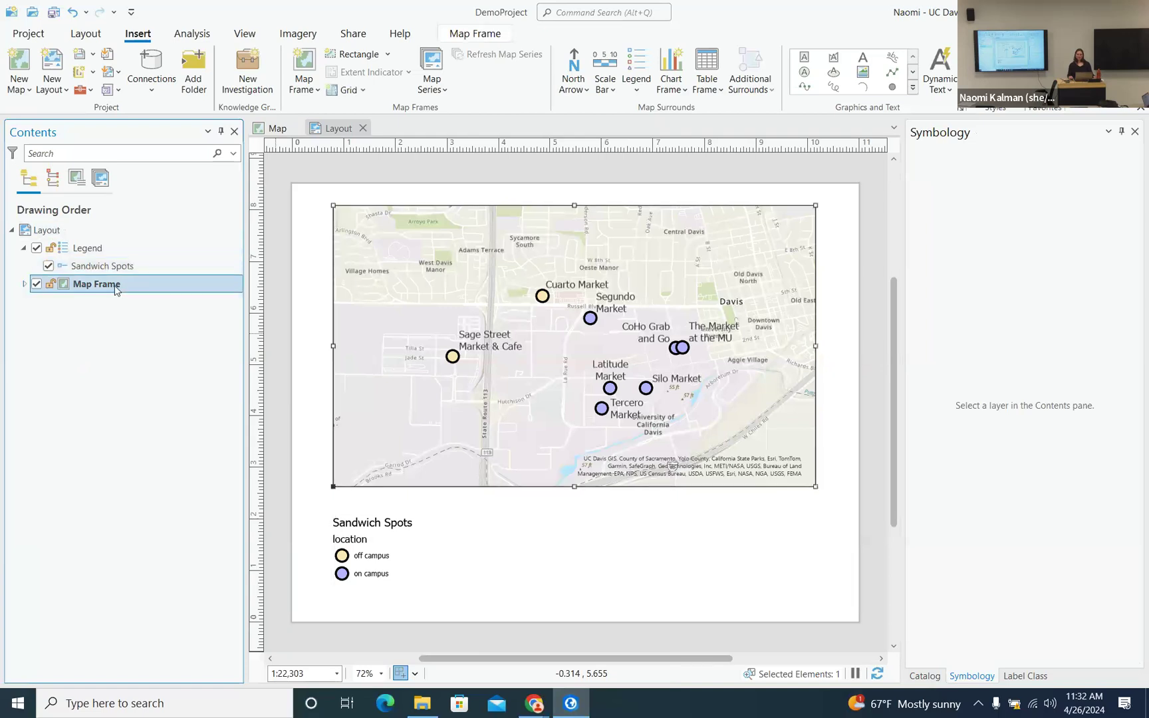
{"action": "left_click", "coordinate": [25, 284]}
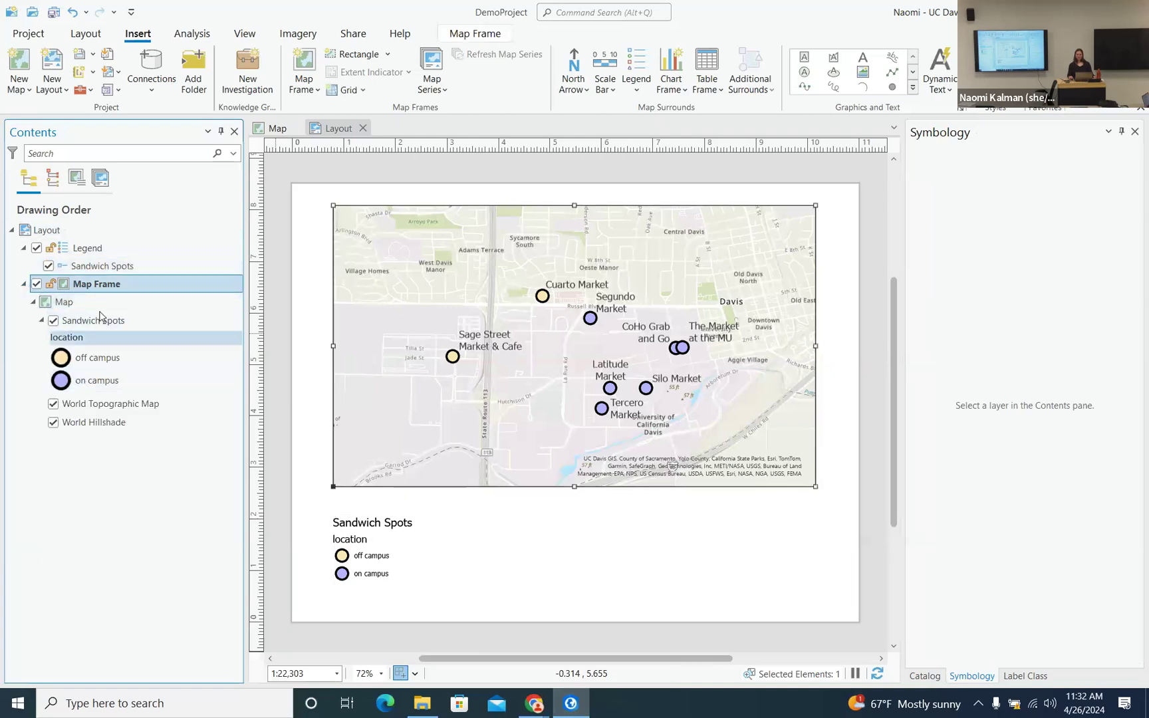
{"action": "left_click", "coordinate": [81, 249]}
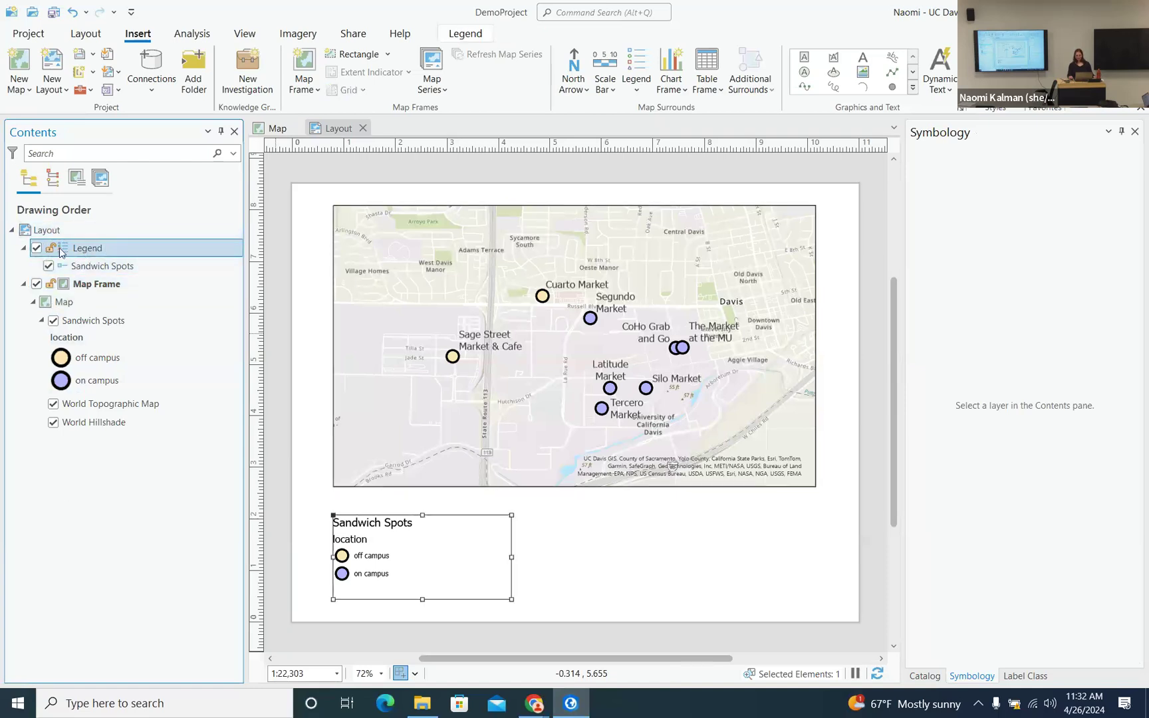
{"action": "left_click", "coordinate": [110, 266]}
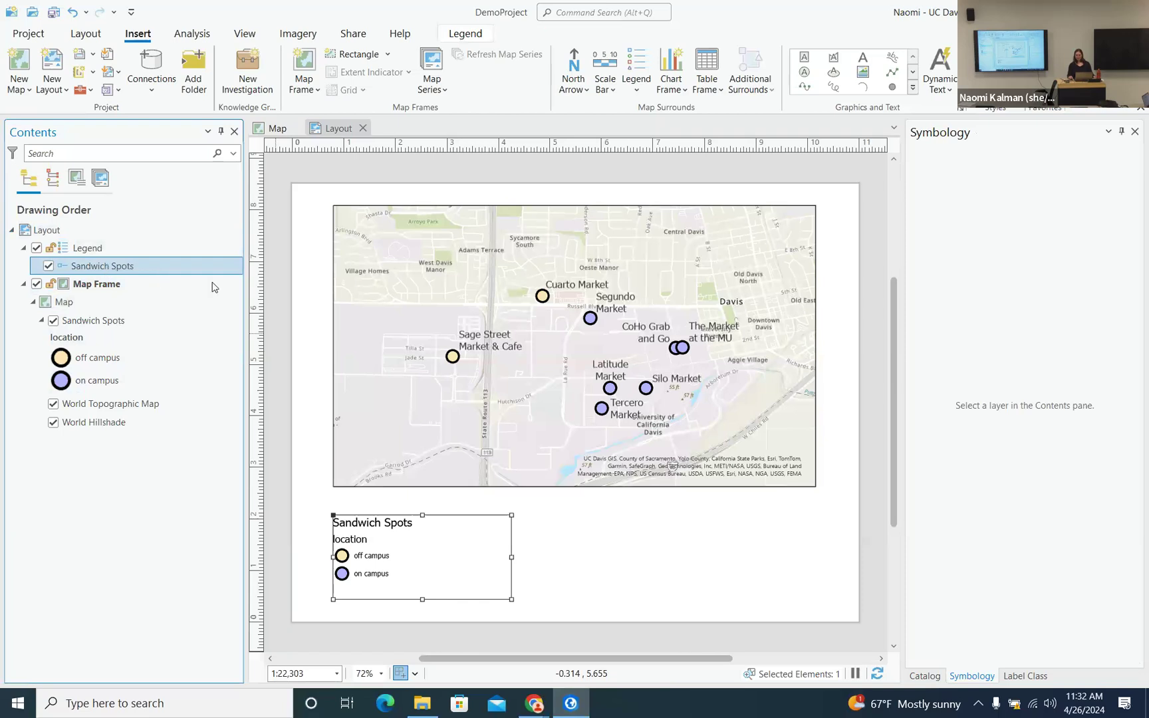
- In the legend item's properties, uncheck Headings while keeping the Sandwich Spots title
{"action": "right_click", "coordinate": [113, 265]}
{"action": "left_click", "coordinate": [167, 340]}
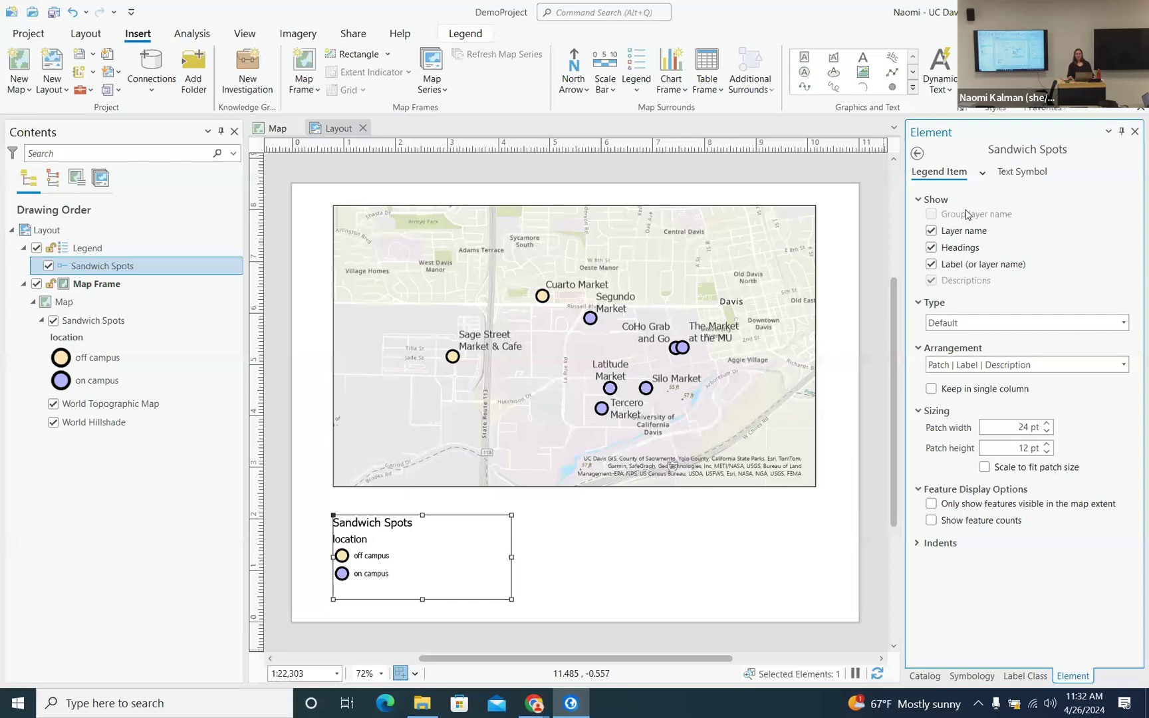
{"action": "left_click", "coordinate": [931, 232]}
{"action": "left_click", "coordinate": [931, 231]}
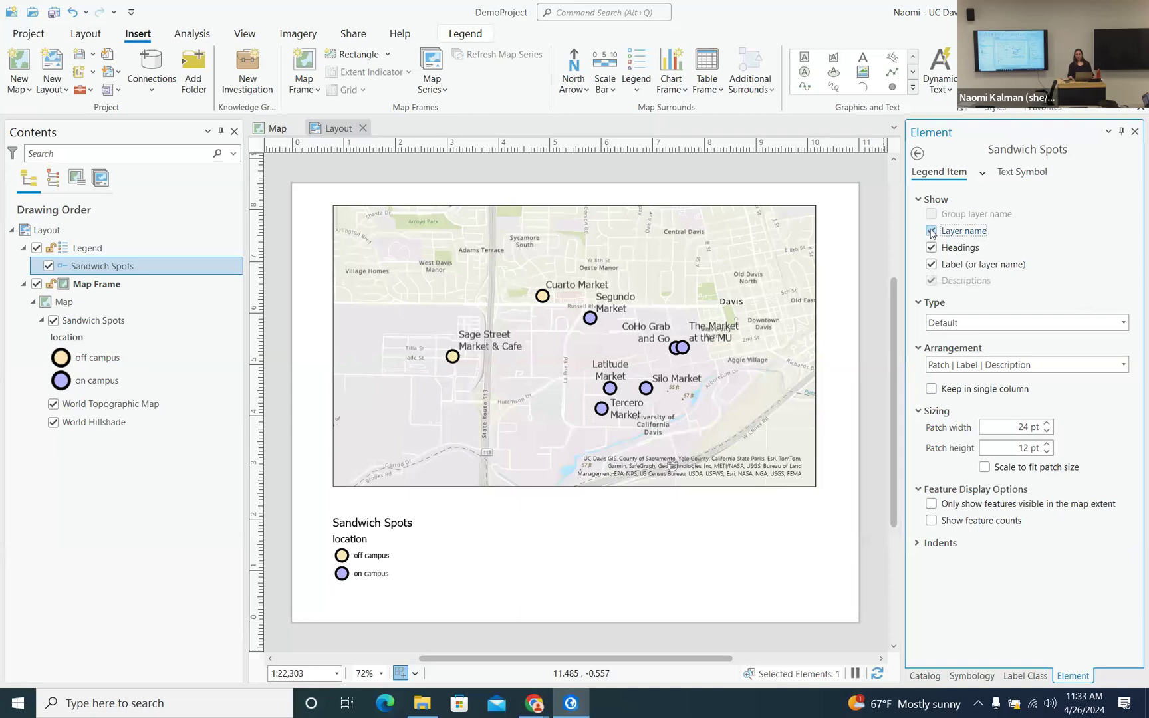
{"action": "left_click", "coordinate": [931, 249]}
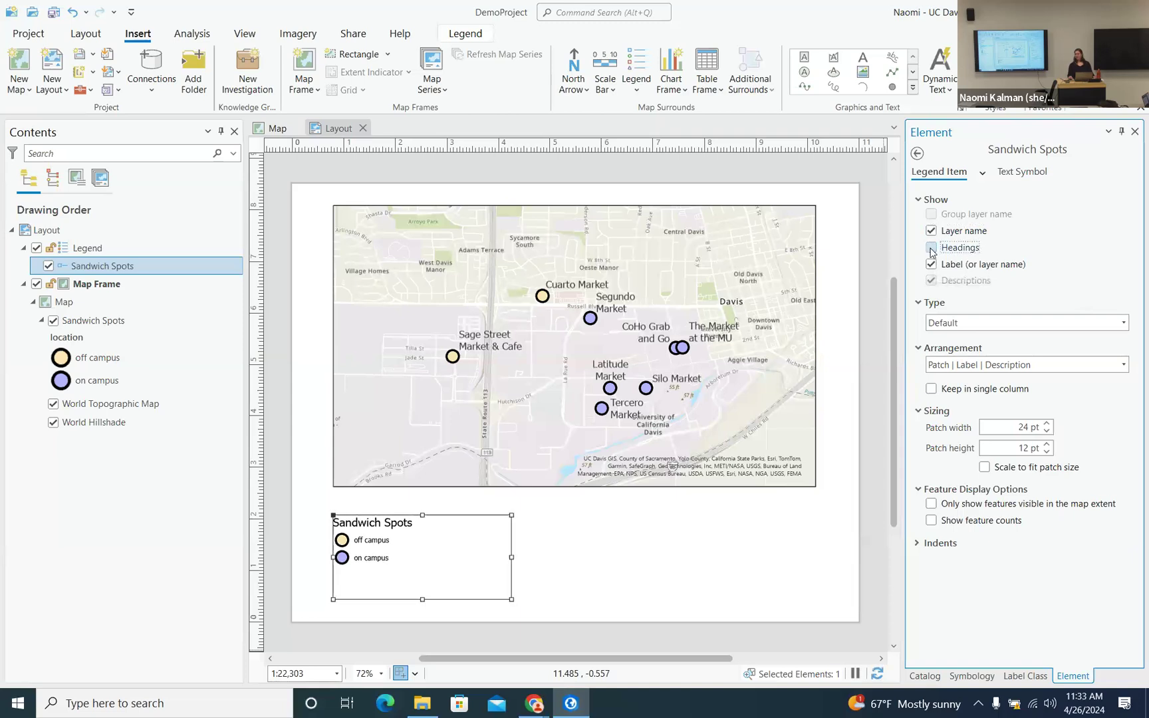
{"action": "left_click", "coordinate": [932, 265]}
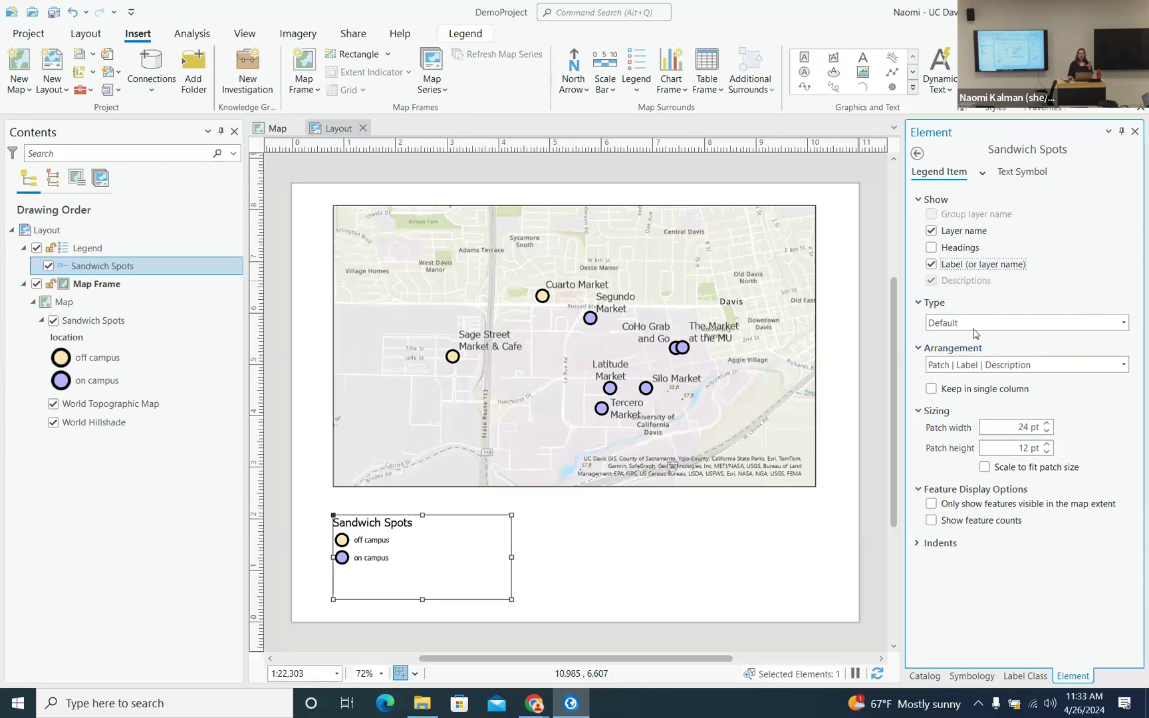
{"action": "left_click", "coordinate": [630, 530]}
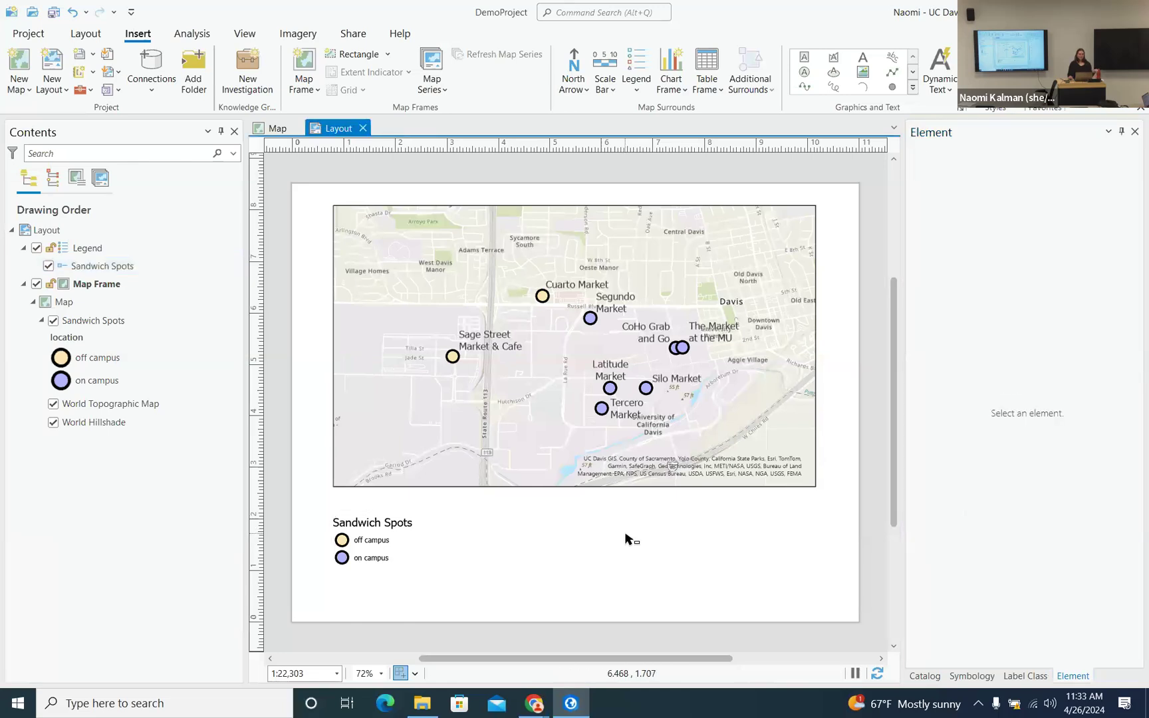
- Save the project, then glance at the campus food map and return to the layout
{"action": "left_click", "coordinate": [54, 13]}
{"action": "left_click", "coordinate": [273, 128]}
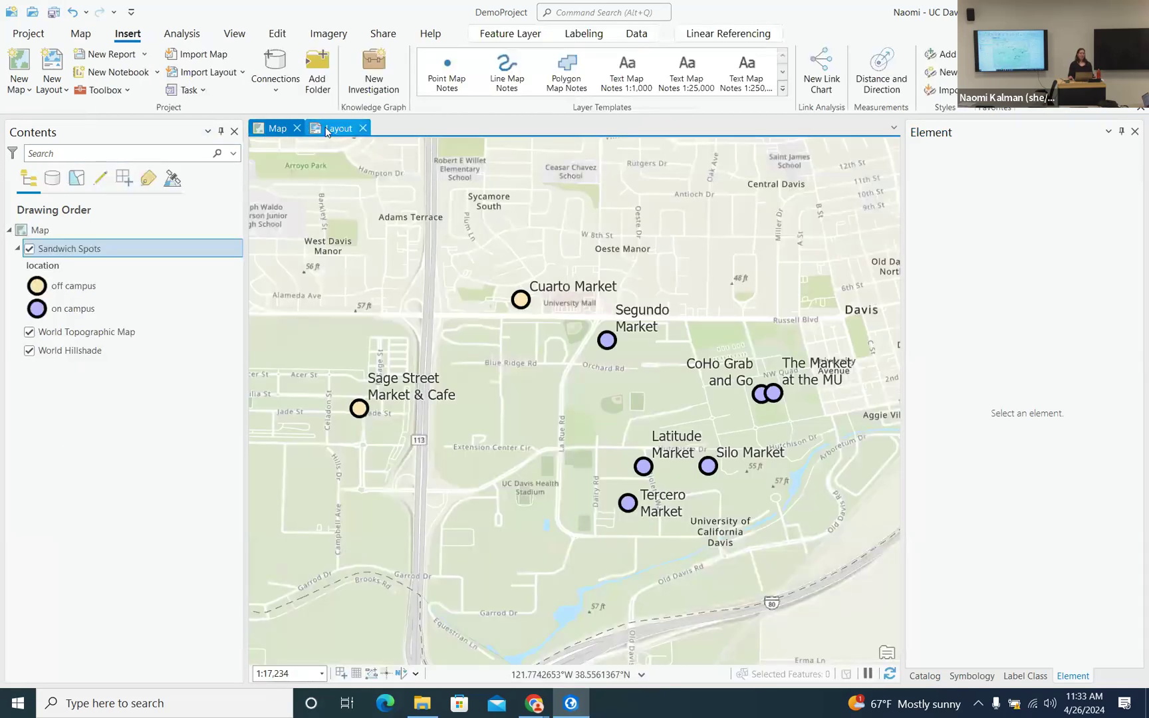
{"action": "left_click", "coordinate": [340, 130]}
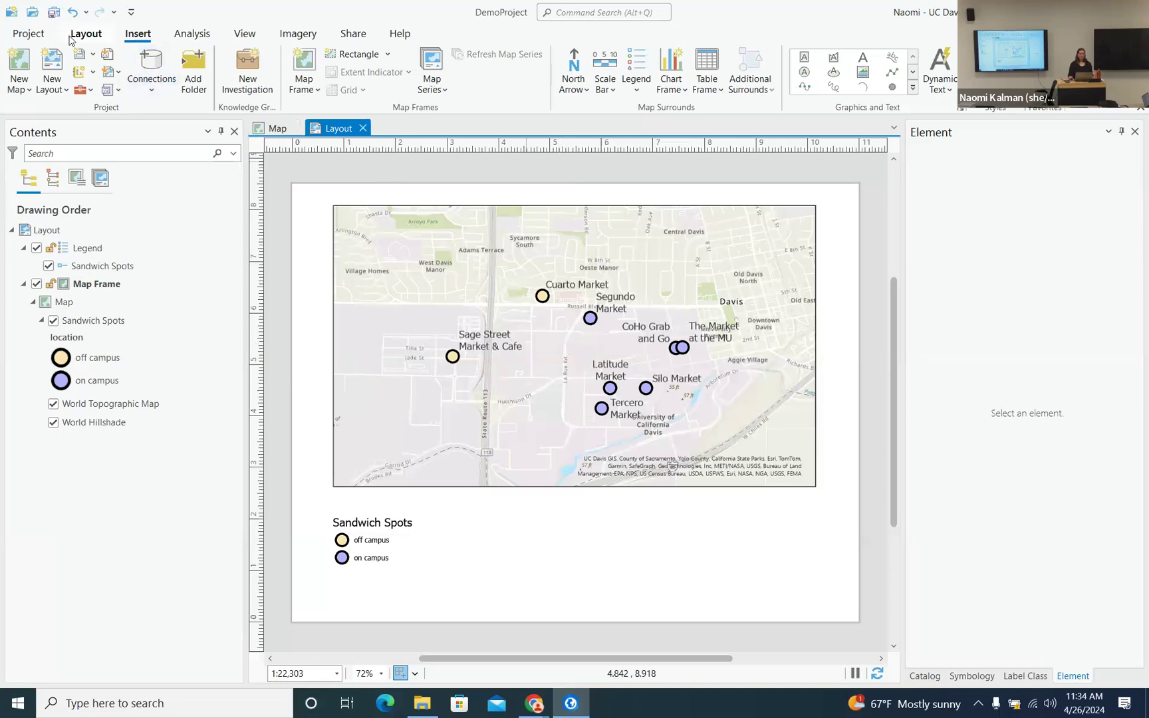
- Create a new map and zoom and pan it to centre on California
{"action": "left_click", "coordinate": [19, 65]}
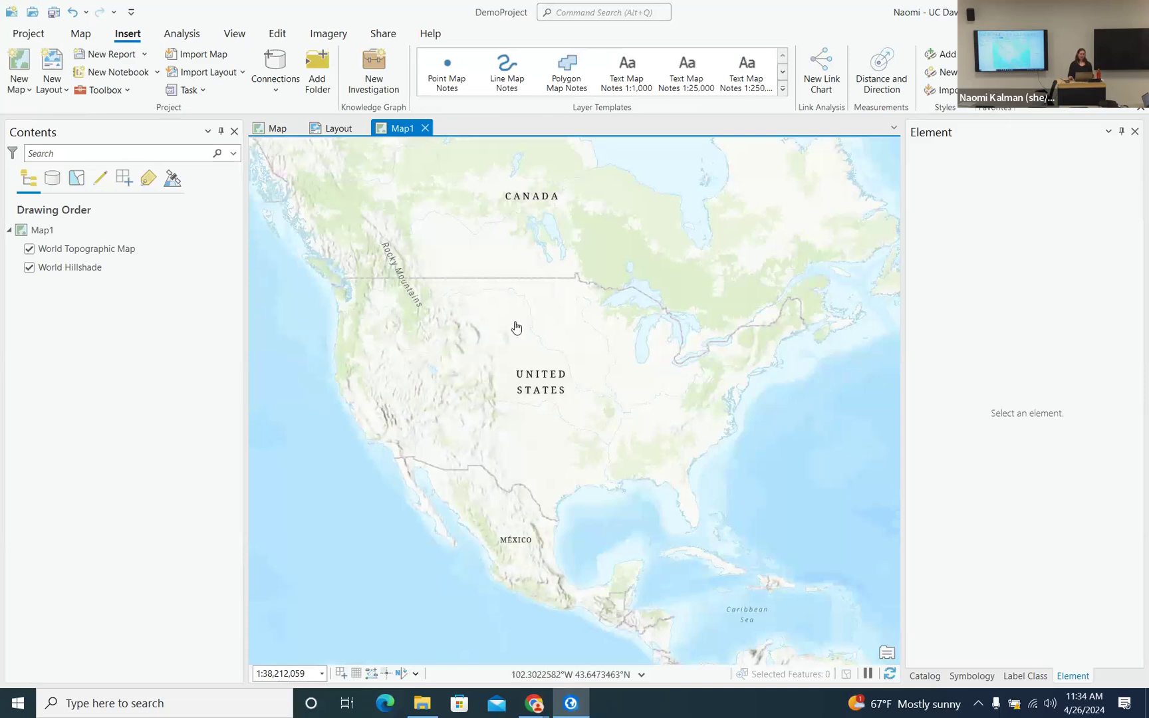
{"action": "scroll", "coordinate": [351, 391], "scroll_direction": "up", "scroll_amount": 1}
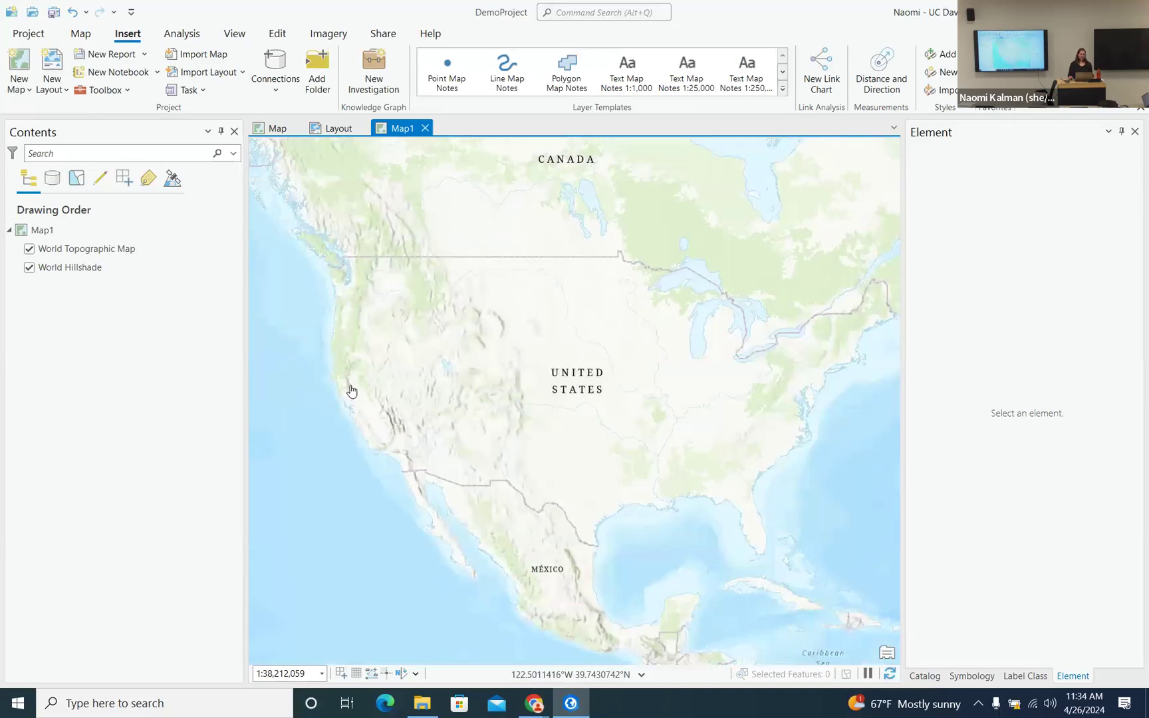
{"action": "scroll", "coordinate": [352, 392], "scroll_direction": "up", "scroll_amount": 5}
{"action": "left_click_drag", "start_coordinate": [400, 431], "coordinate": [495, 332]}
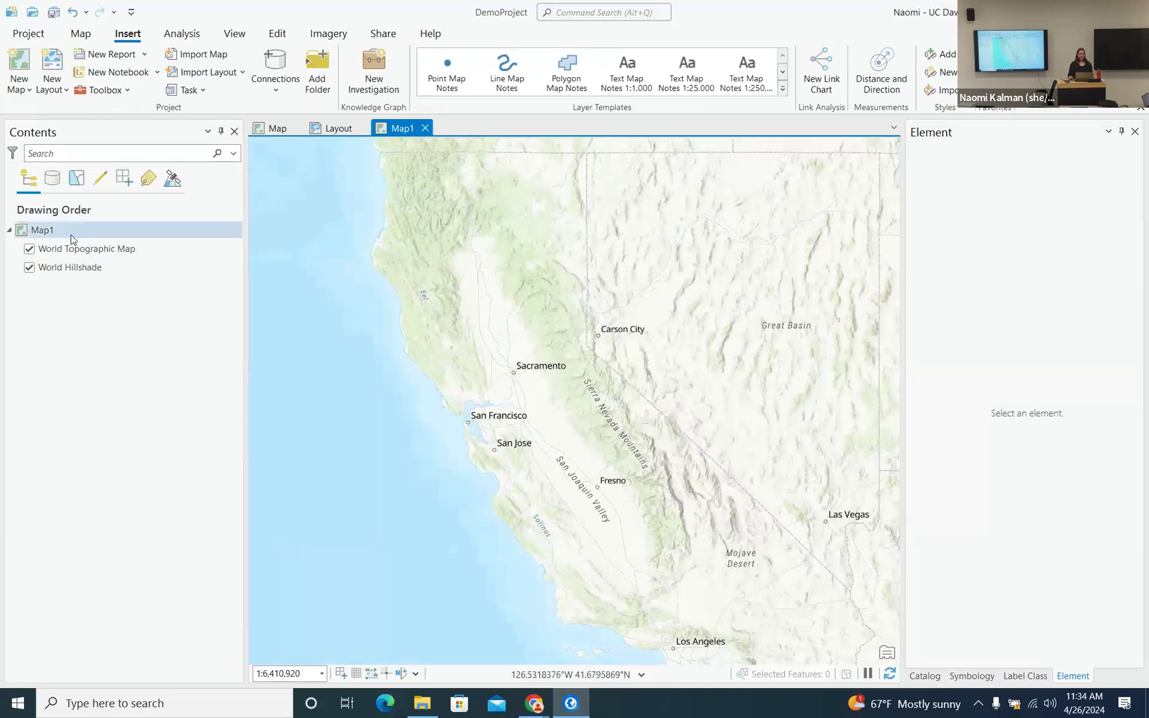
- Select Map1 in Contents and bring up its context menu
{"action": "left_click", "coordinate": [48, 234]}
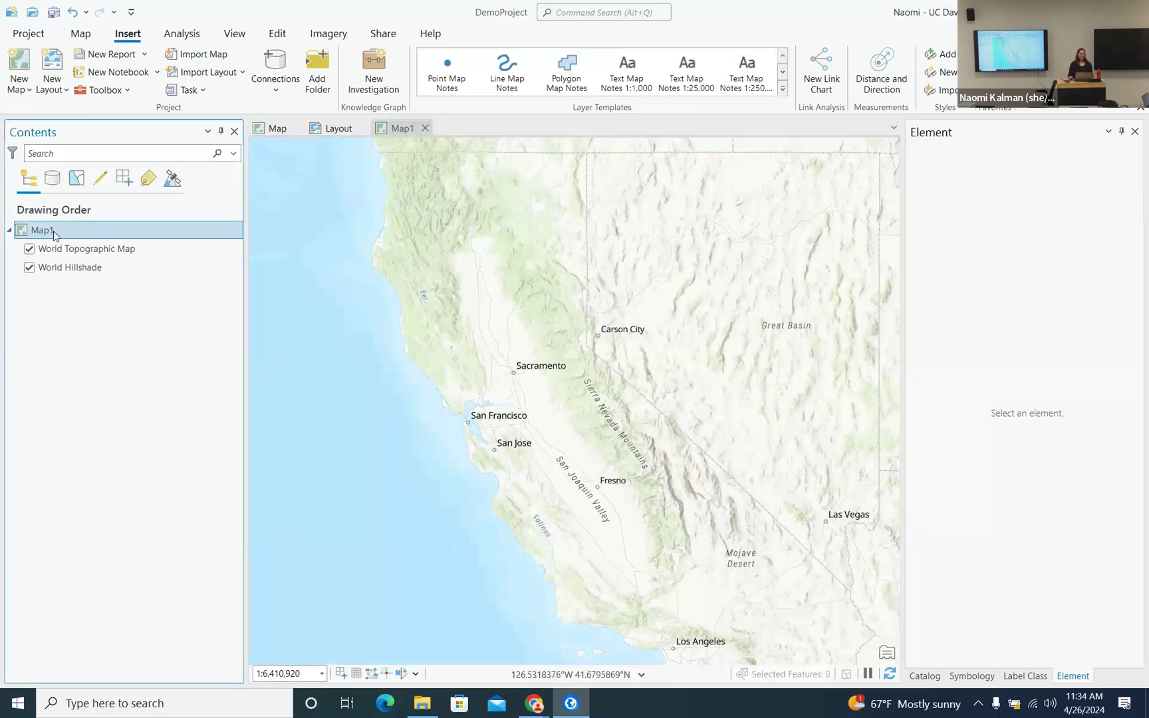
{"action": "right_click", "coordinate": [53, 234]}
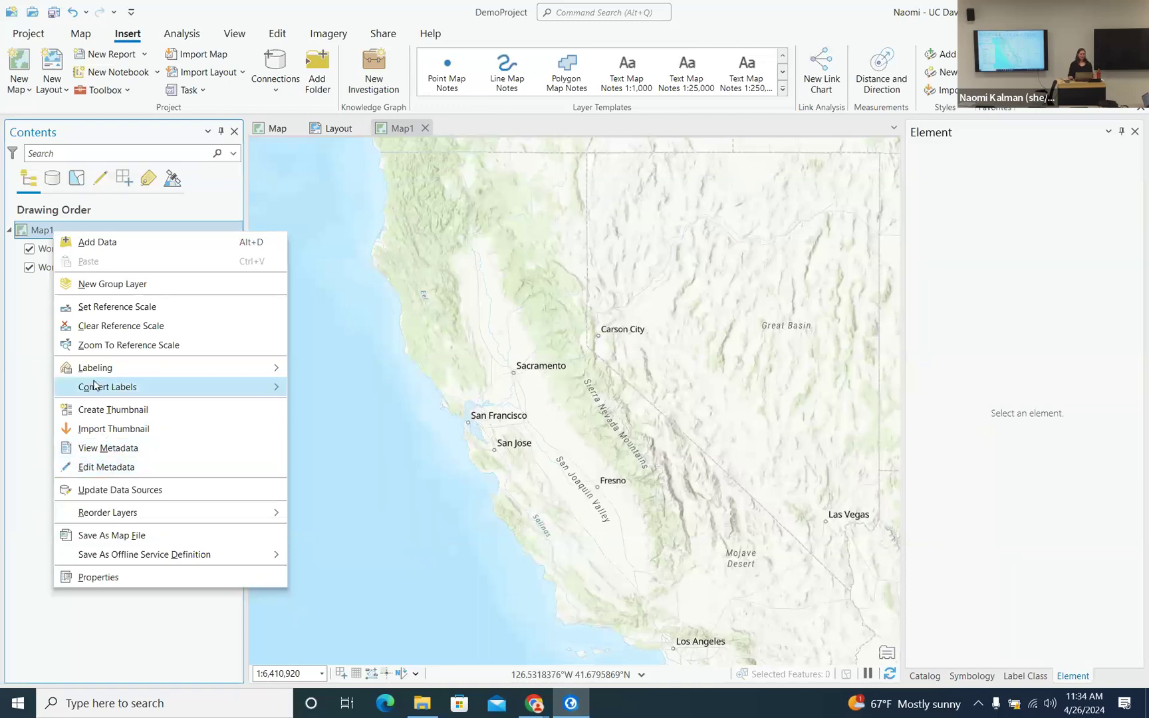
{"action": "mouse_move", "coordinate": [108, 388]}
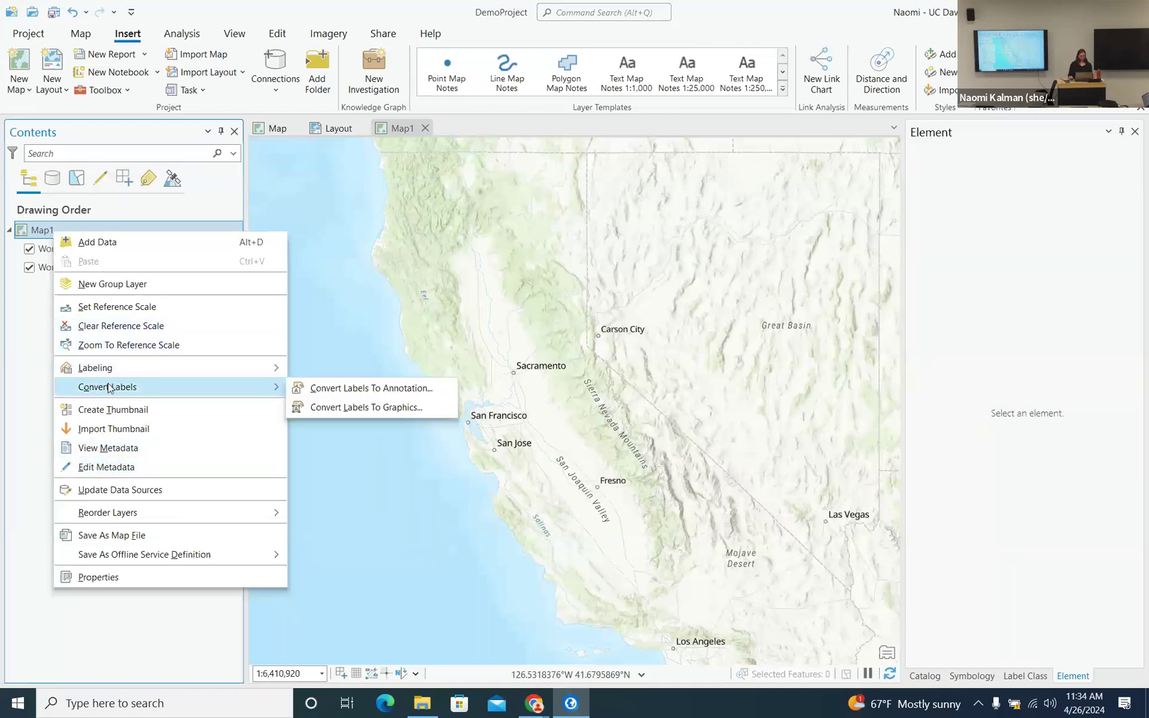
- Rename Map1 in Contents to 'Inset map'
{"action": "left_click", "coordinate": [40, 308]}
{"action": "left_click", "coordinate": [55, 231]}
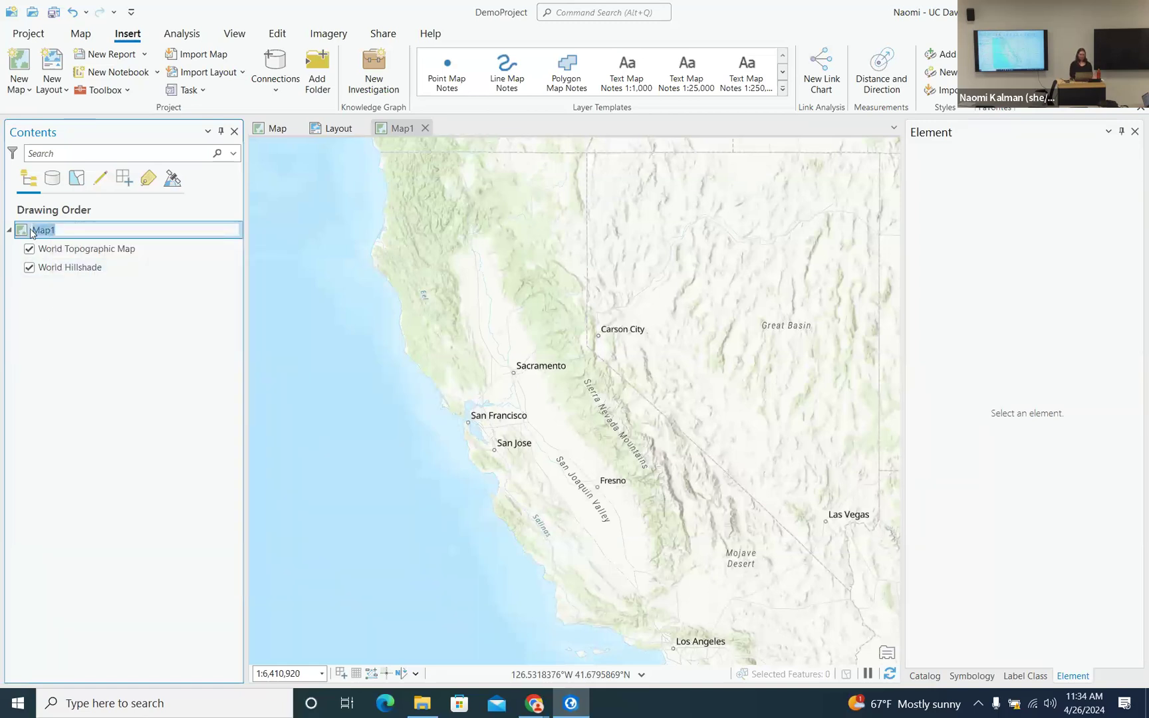
{"action": "key", "text": "BackSpace"}
{"action": "type", "text": "Inset map"}
{"action": "key", "text": "Return"}
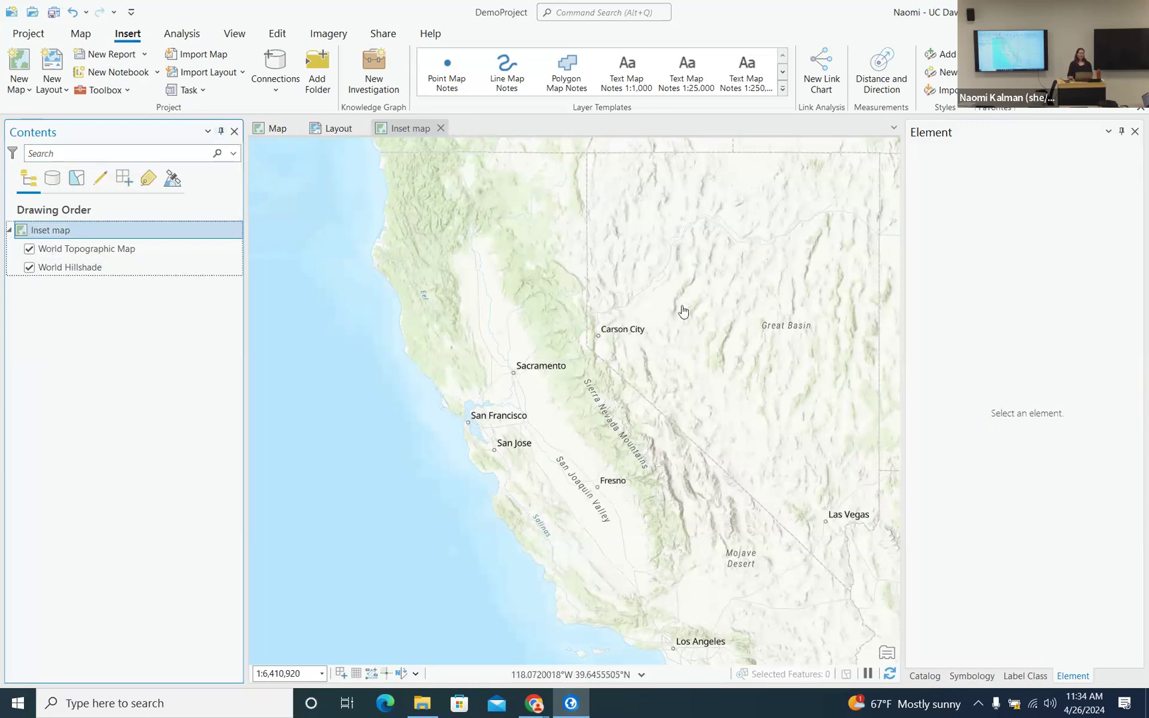
- Insert a map frame showing Inset map in the blank space right of the legend
{"action": "left_click", "coordinate": [335, 133]}
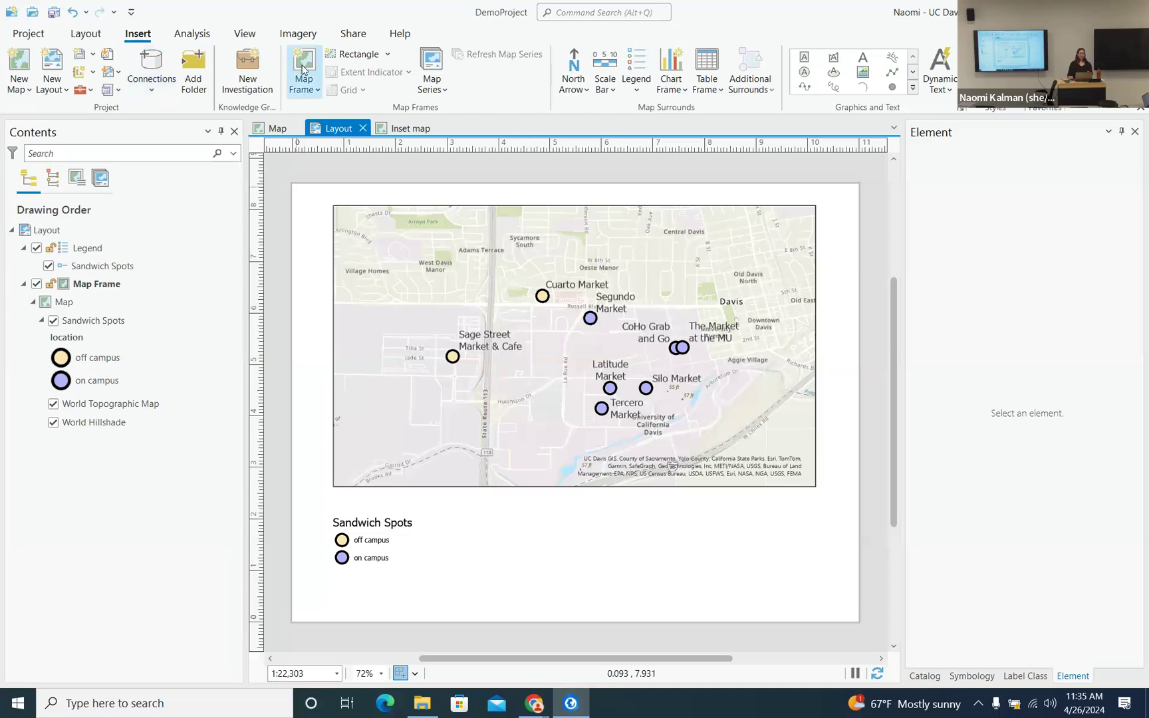
{"action": "left_click", "coordinate": [318, 93]}
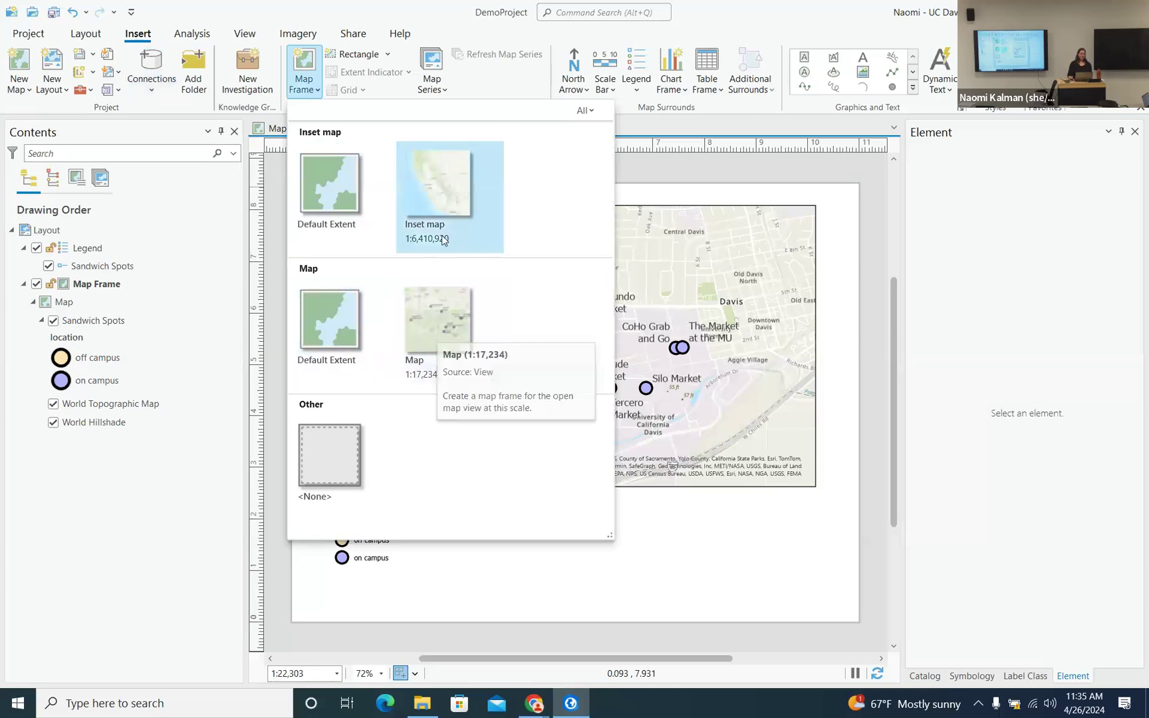
{"action": "left_click", "coordinate": [433, 185]}
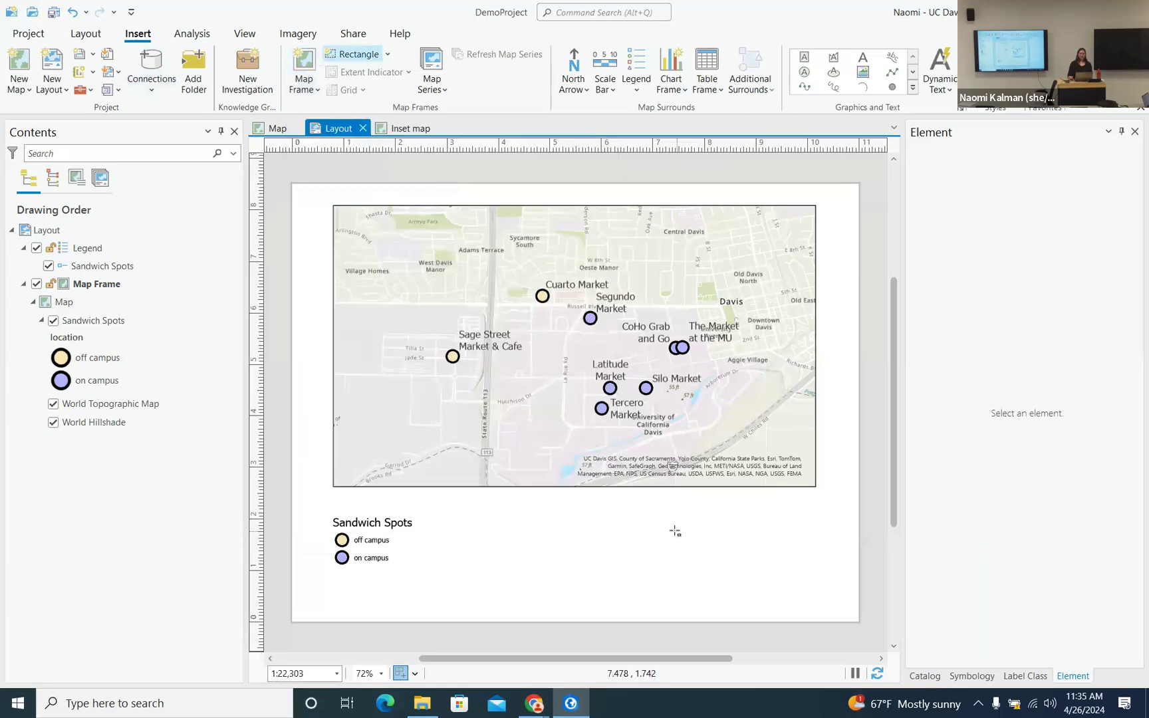
{"action": "left_click_drag", "start_coordinate": [651, 497], "coordinate": [816, 612]}
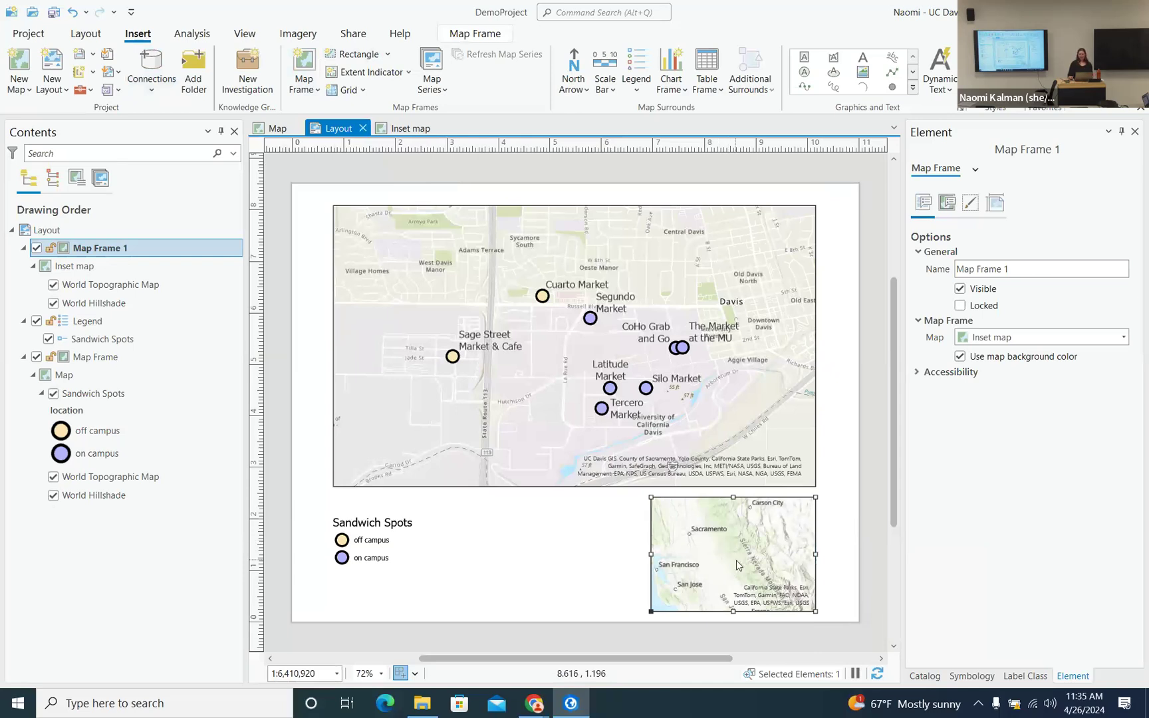
- Activate the inset frame and zoom out to show California from San Francisco to Los Angeles
{"action": "right_click", "coordinate": [737, 552]}
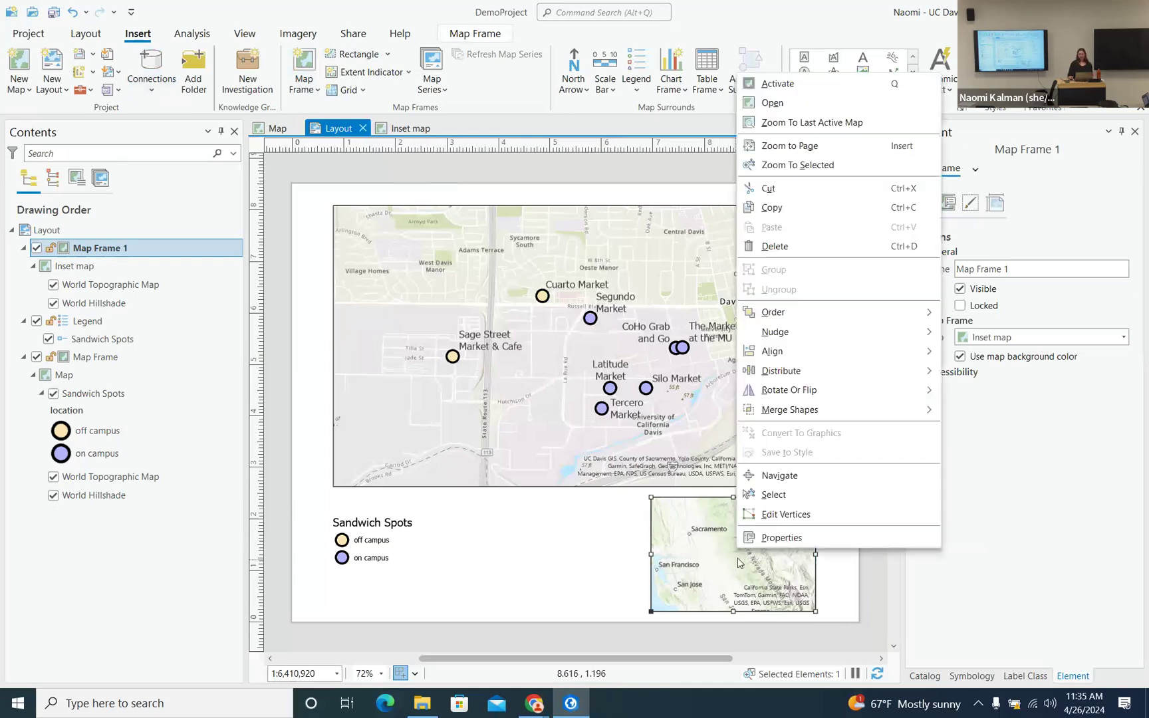
{"action": "left_click", "coordinate": [788, 85]}
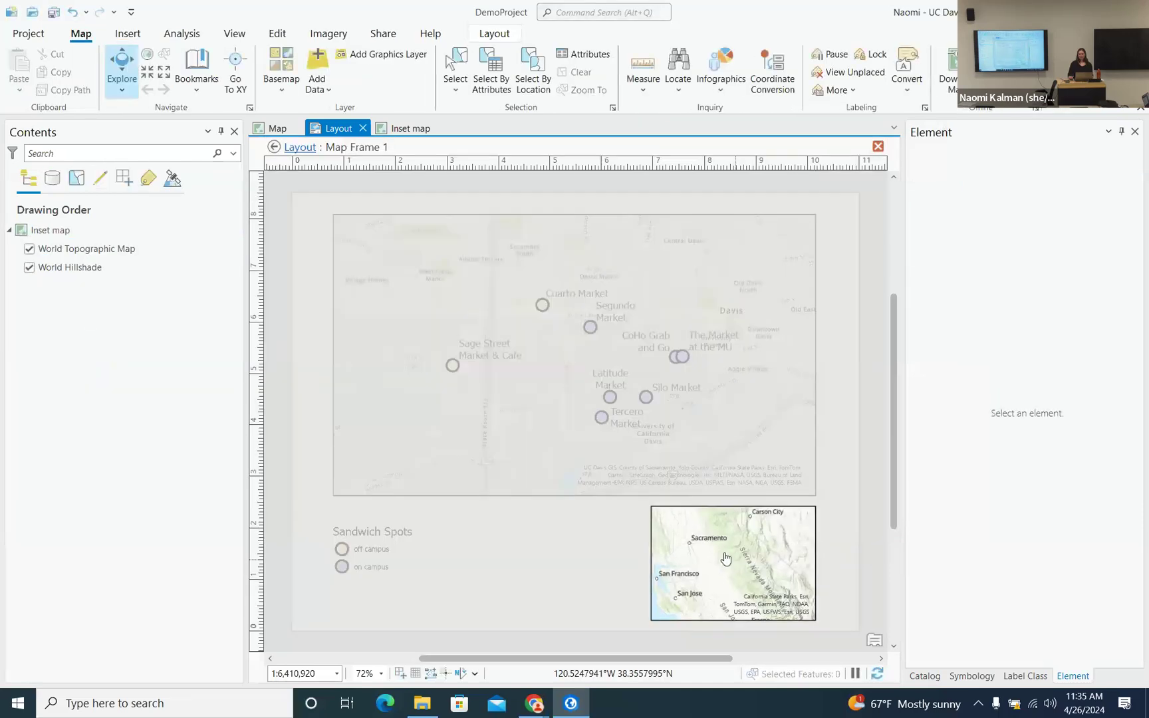
{"action": "scroll", "coordinate": [735, 553], "scroll_direction": "down", "scroll_amount": 2}
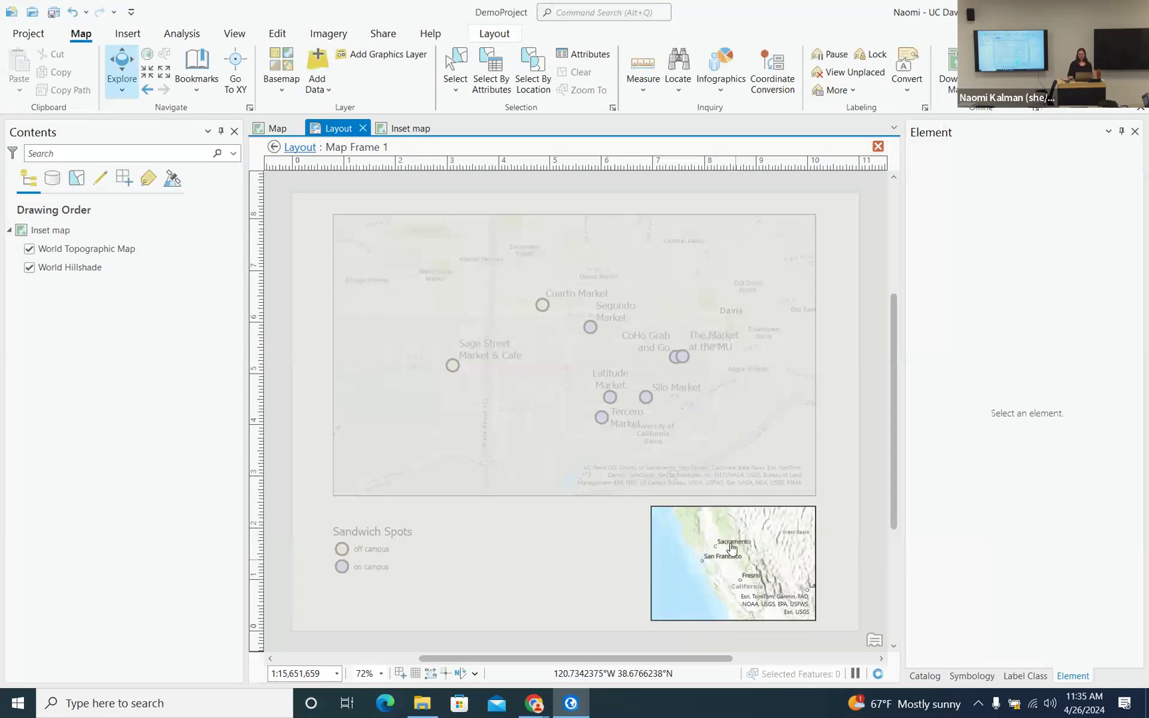
{"action": "left_click_drag", "start_coordinate": [730, 549], "coordinate": [748, 570]}
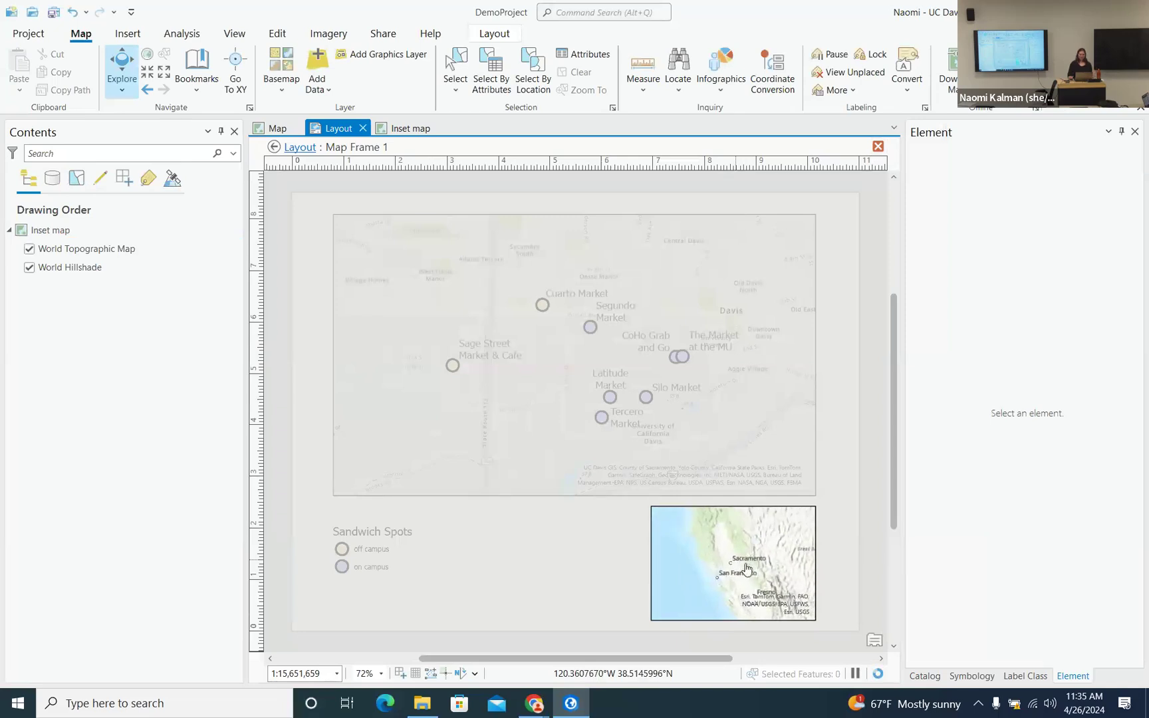
{"action": "scroll", "coordinate": [745, 562], "scroll_direction": "down", "scroll_amount": 1}
{"action": "left_click_drag", "start_coordinate": [742, 552], "coordinate": [715, 549]}
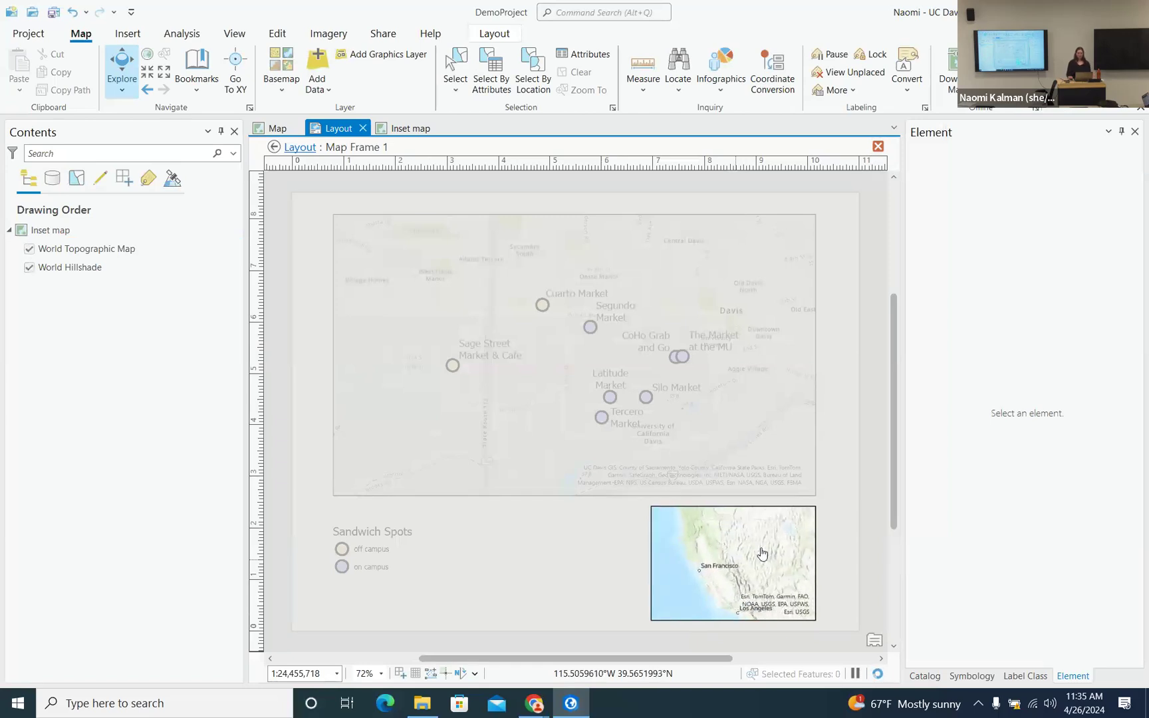
{"action": "left_click", "coordinate": [307, 148]}
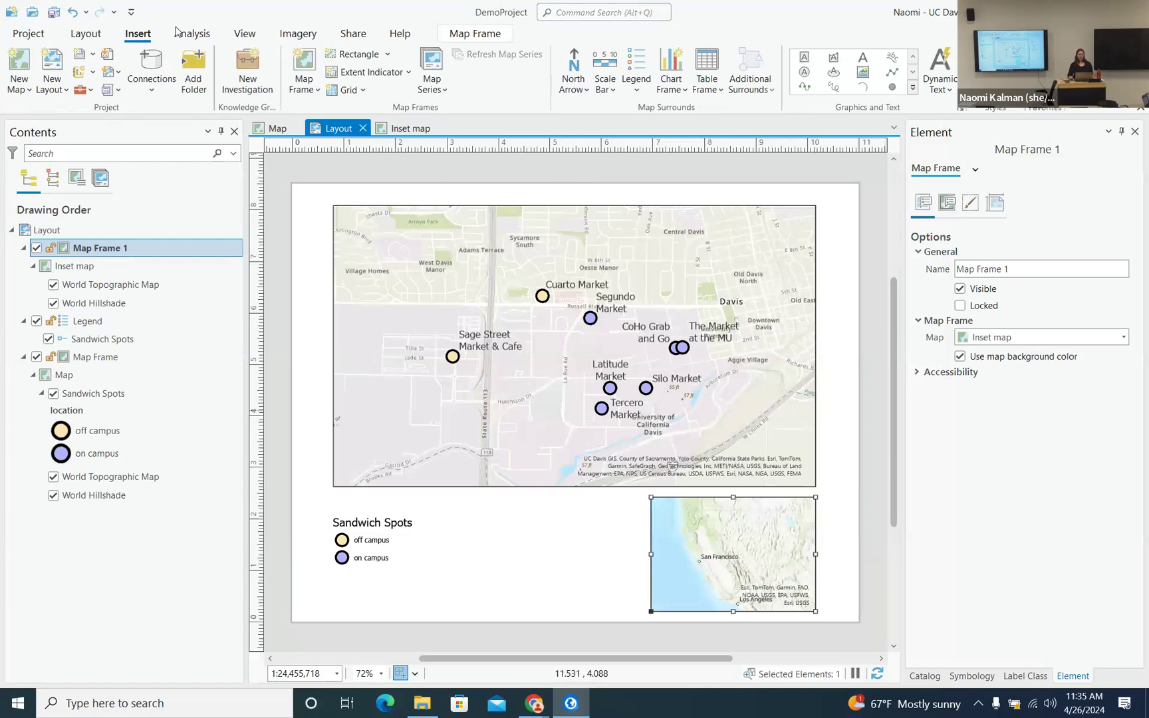
- Rename Map Frame 1 to 'Inset Frame' in Contents
{"action": "left_click", "coordinate": [409, 75]}
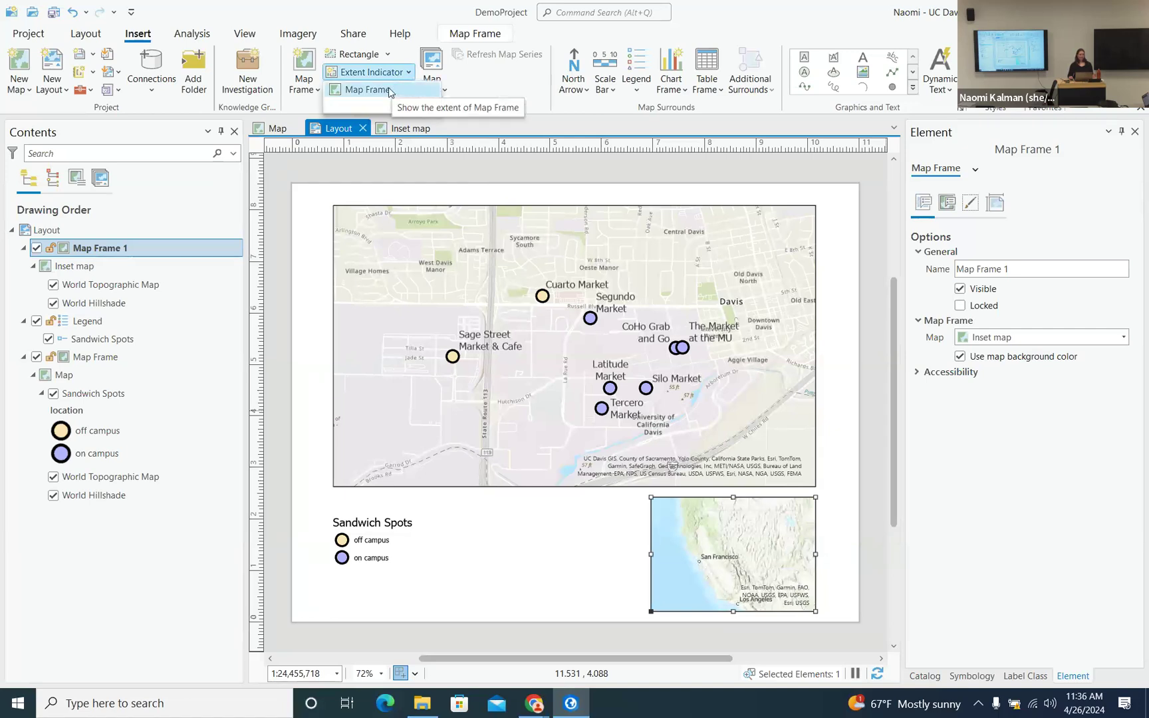
{"action": "left_click", "coordinate": [397, 73]}
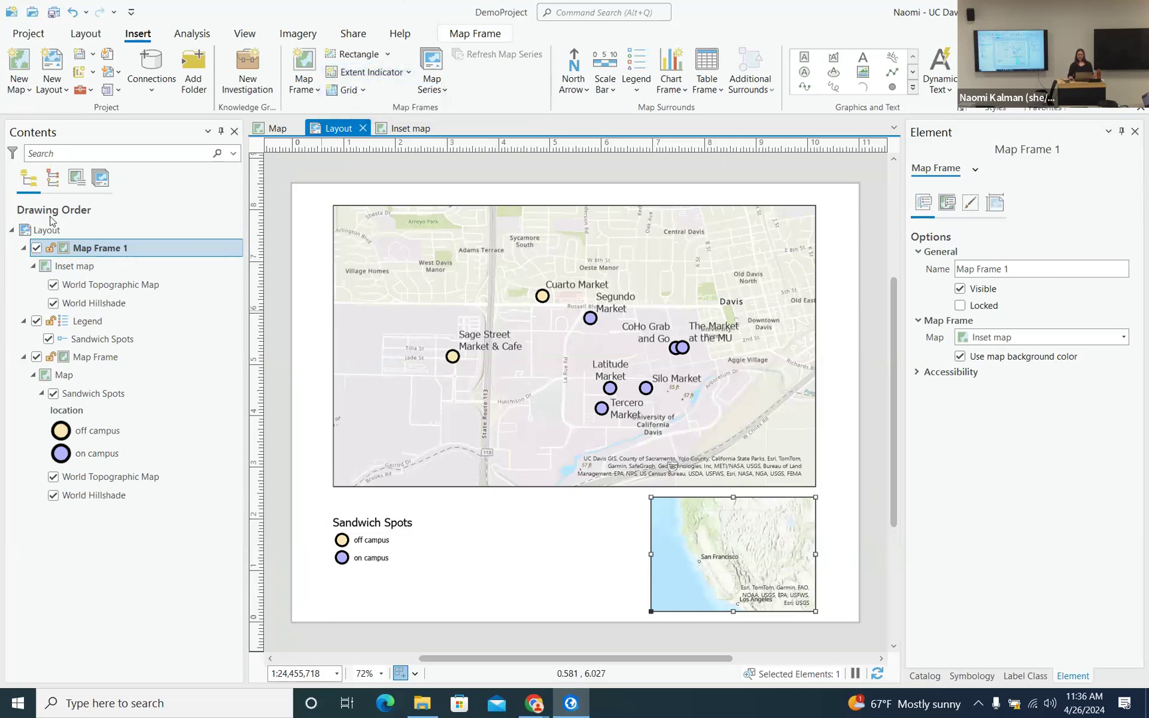
{"action": "left_click", "coordinate": [131, 248]}
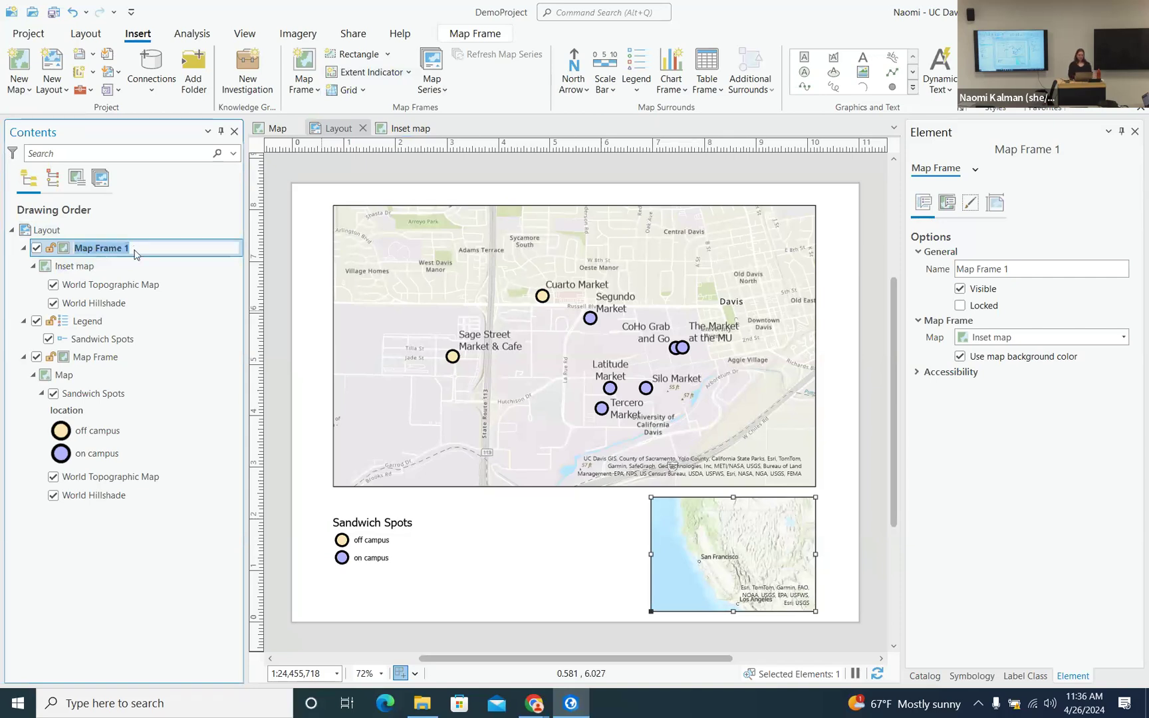
{"action": "type", "text": "Inset"}
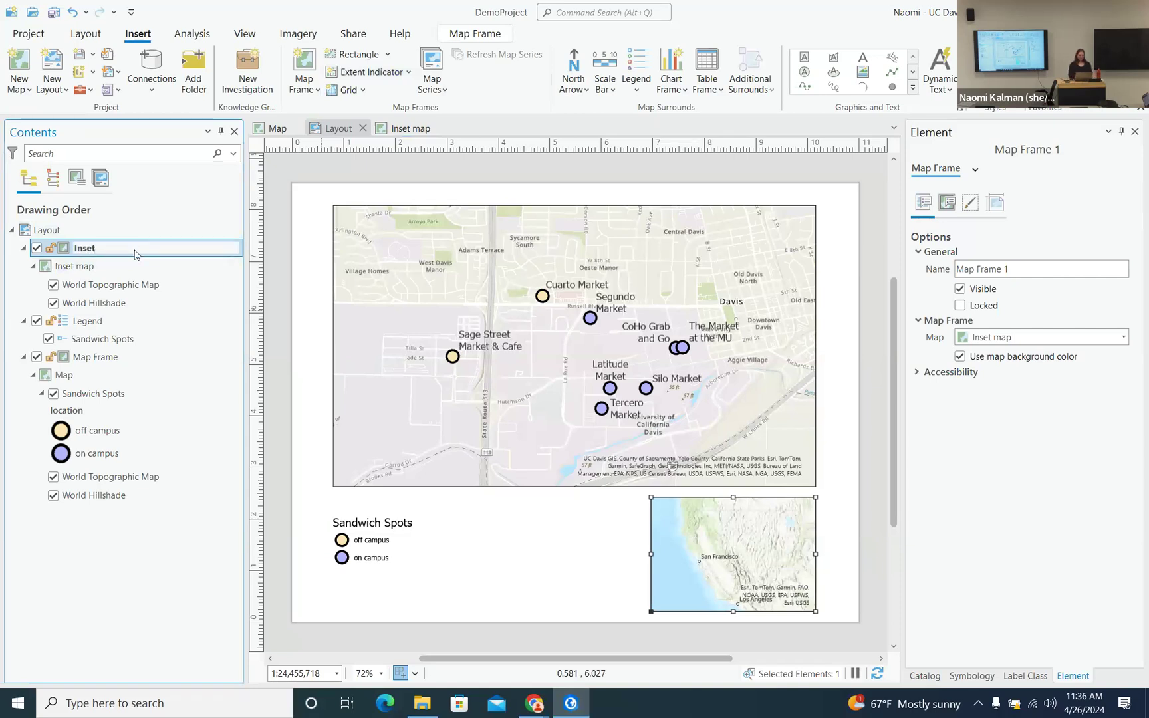
{"action": "type", "text": " Frame"}
{"action": "key", "text": "Return"}
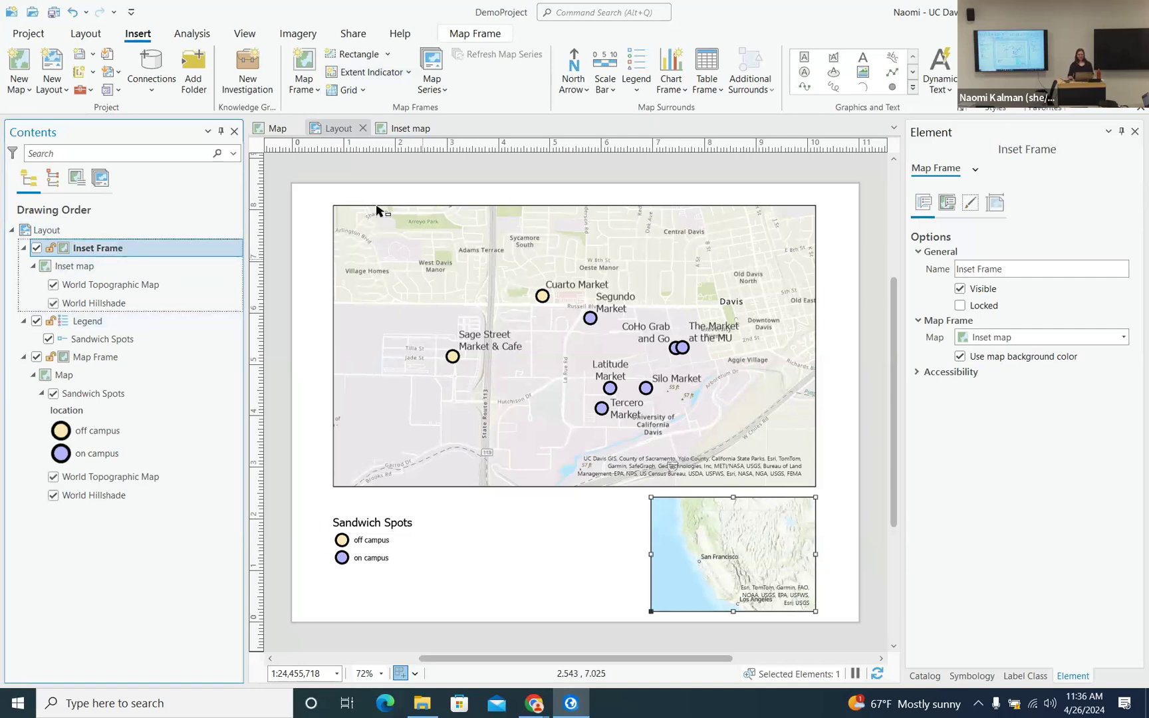
- Toggle the Inset Frame and main Map Frame visibility to identify each frame
{"action": "left_click", "coordinate": [36, 249]}
{"action": "left_click", "coordinate": [36, 248]}
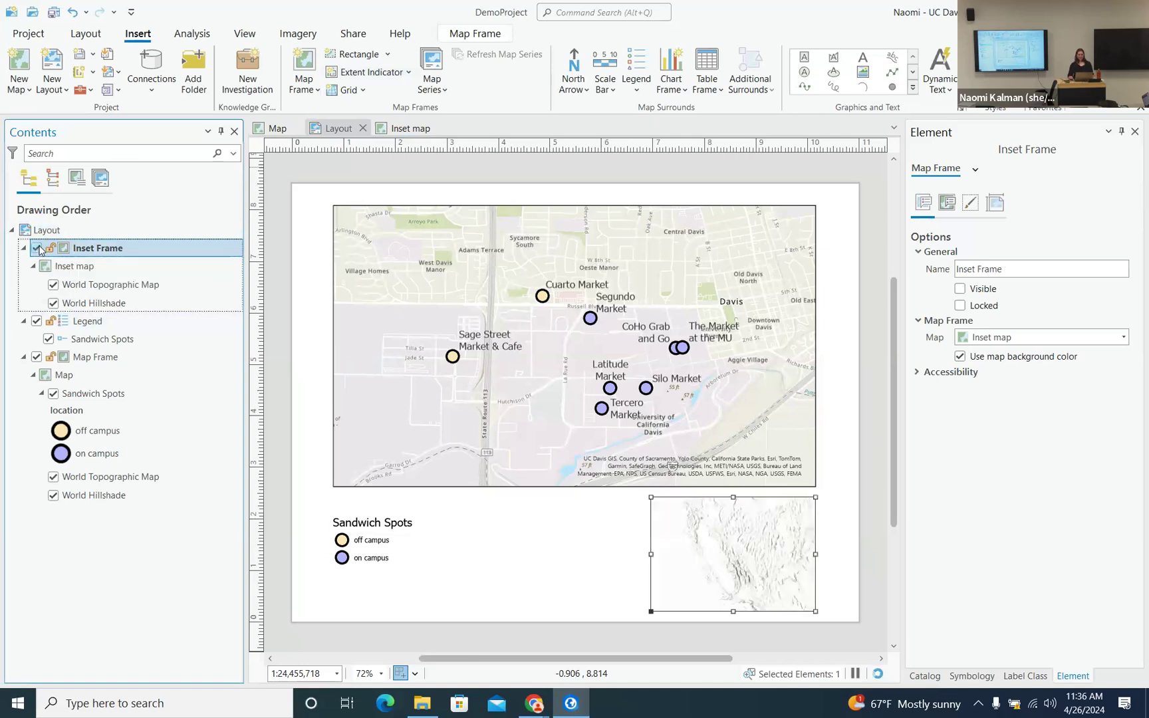
{"action": "left_click", "coordinate": [37, 358]}
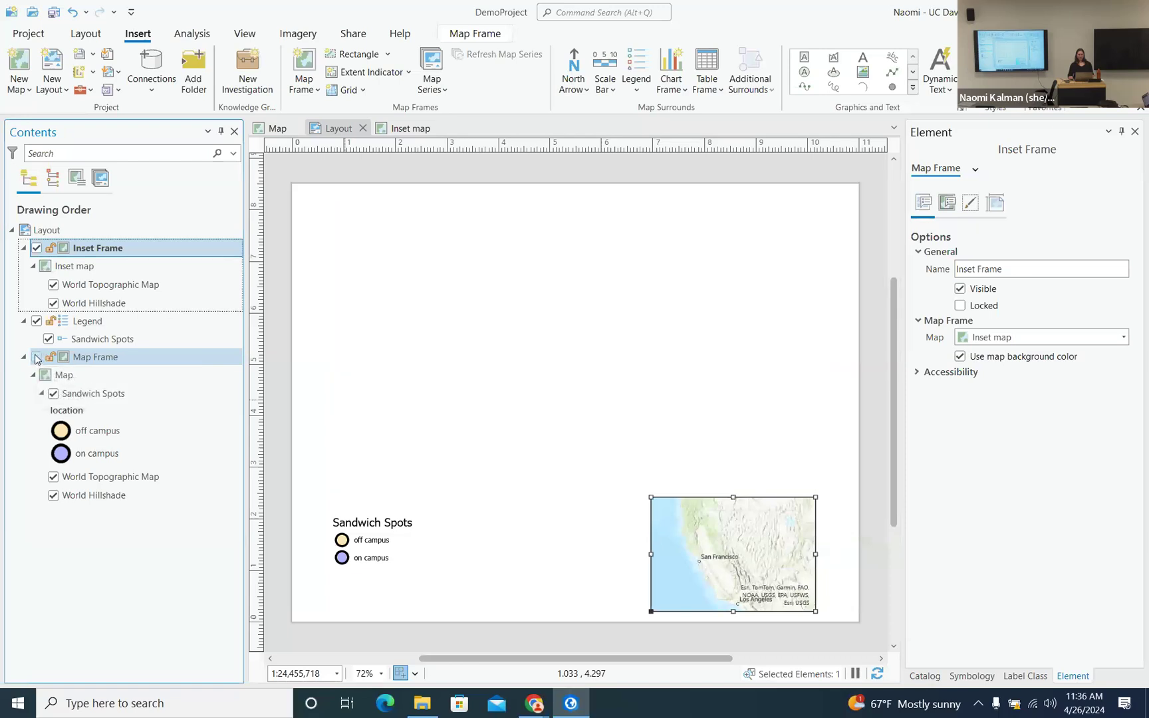
{"action": "left_click", "coordinate": [37, 357]}
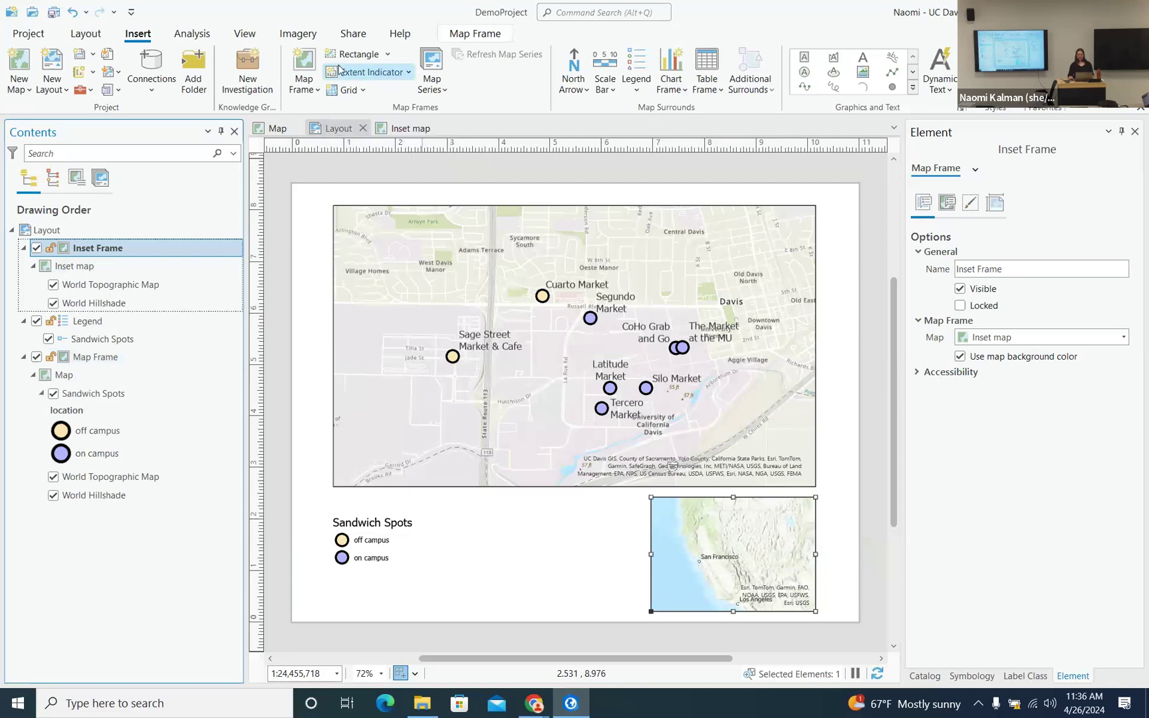
- Add a Map Frame extent indicator to the inset and zoom the inset in around it near Vacaville
{"action": "left_click", "coordinate": [408, 73]}
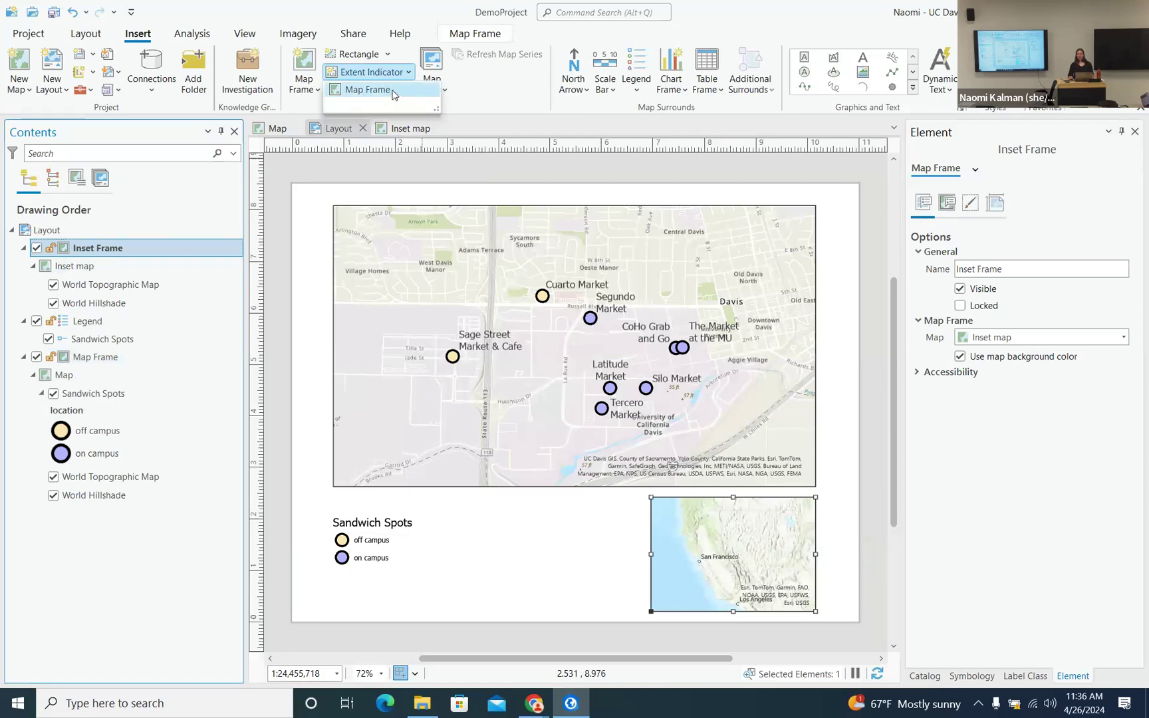
{"action": "left_click", "coordinate": [392, 92]}
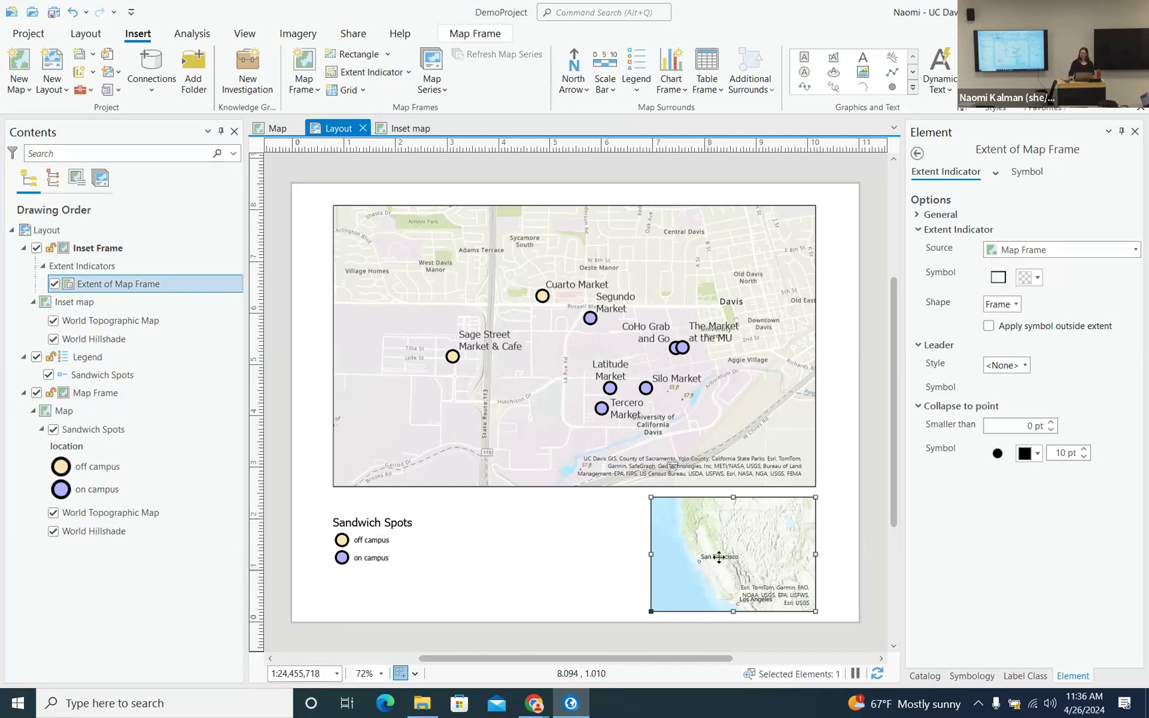
{"action": "right_click", "coordinate": [738, 531]}
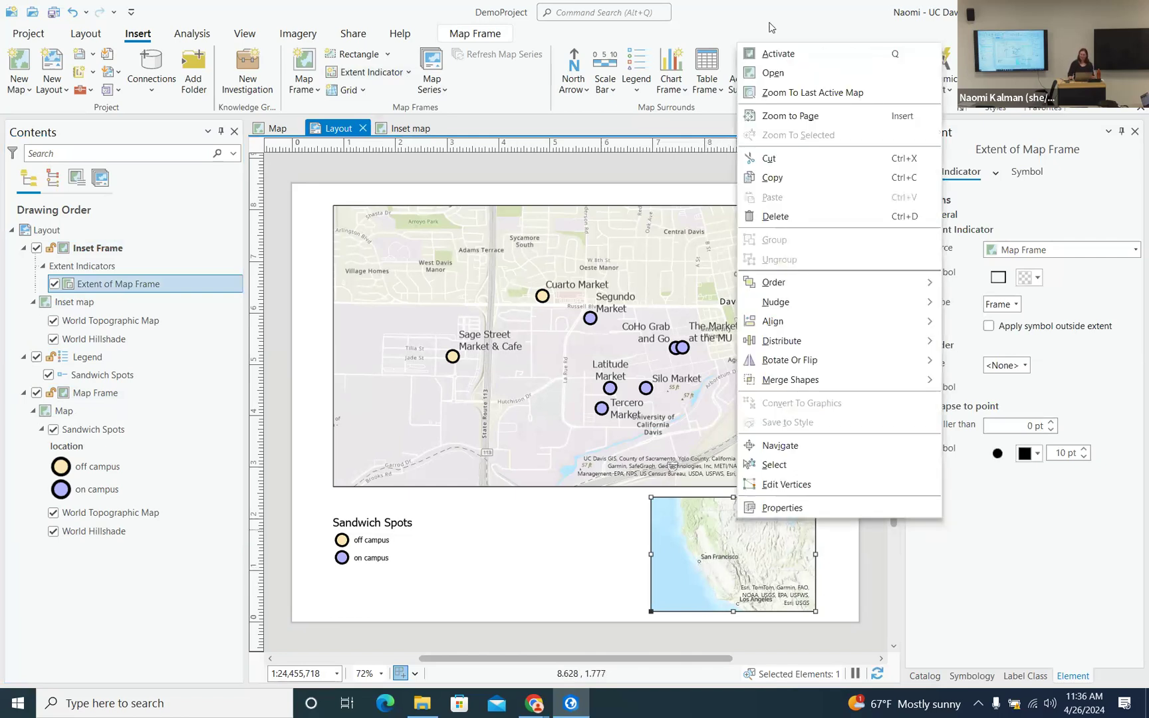
{"action": "left_click", "coordinate": [778, 53]}
{"action": "scroll", "coordinate": [697, 570], "scroll_direction": "up", "scroll_amount": 3}
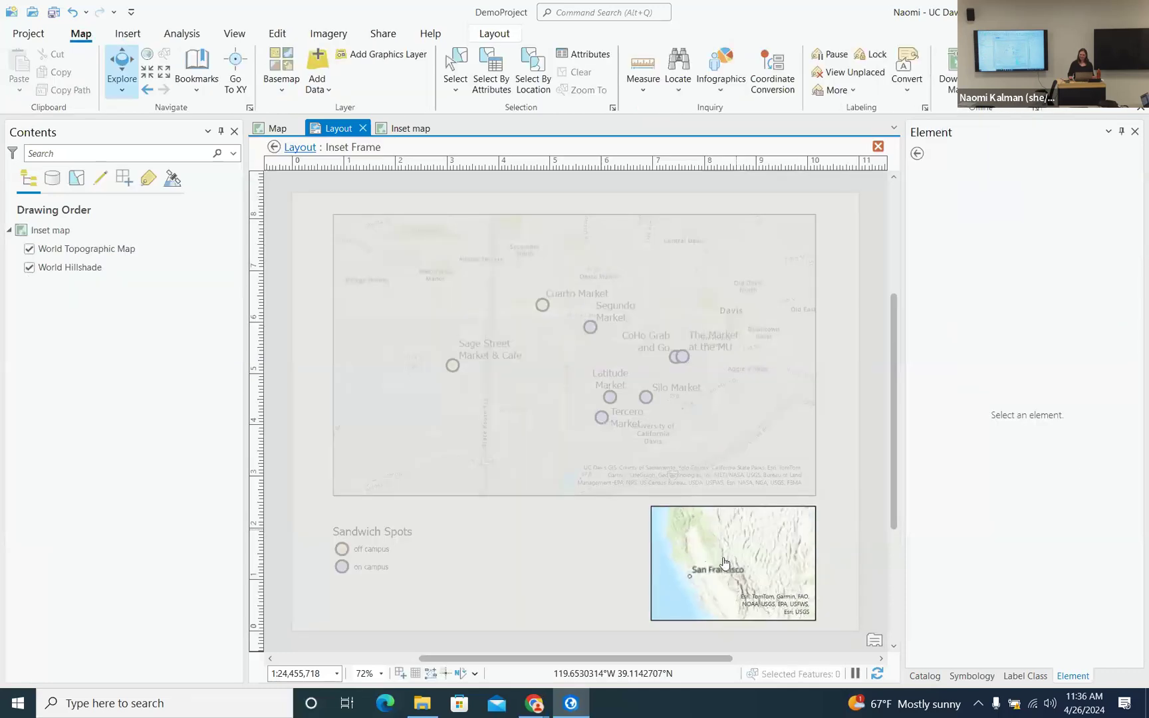
{"action": "scroll", "coordinate": [697, 571], "scroll_direction": "up", "scroll_amount": 4}
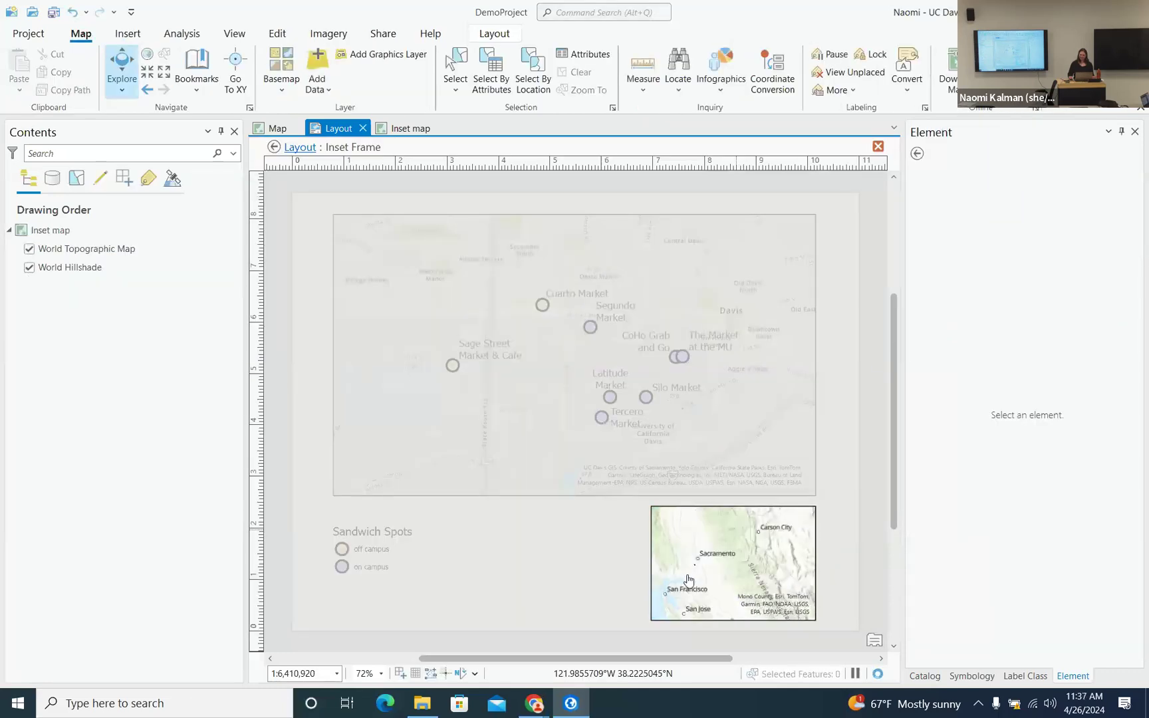
{"action": "scroll", "coordinate": [688, 583], "scroll_direction": "up", "scroll_amount": 2}
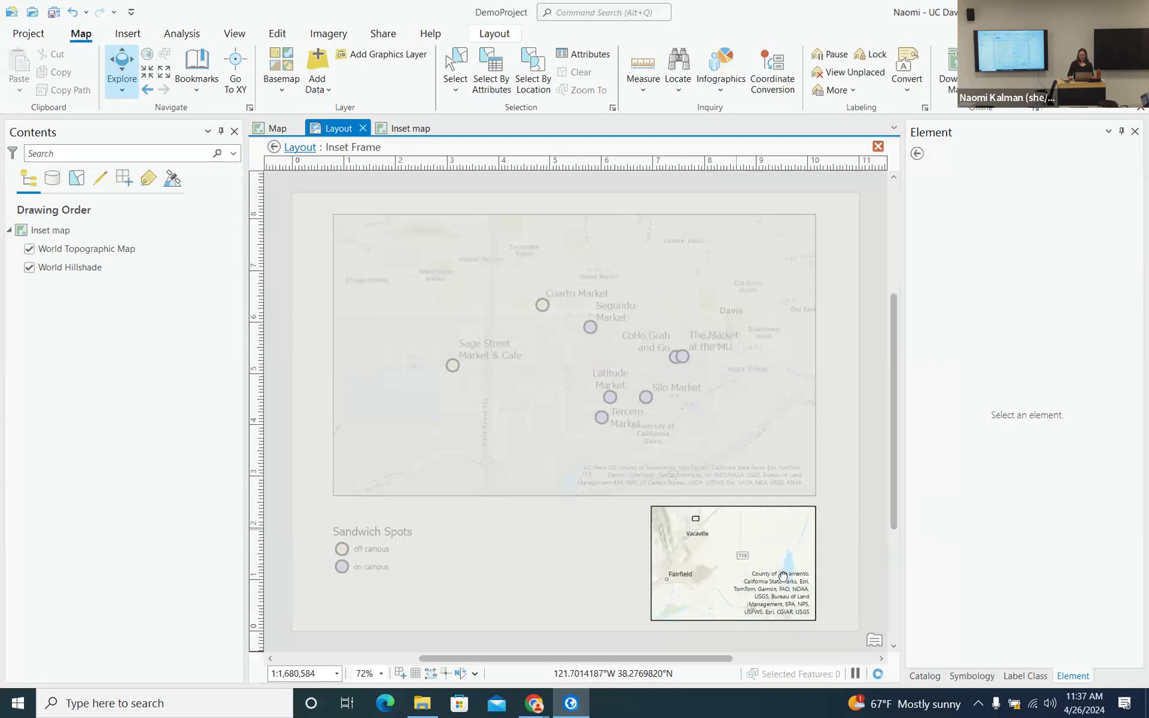
{"action": "scroll", "coordinate": [782, 586], "scroll_direction": "up", "scroll_amount": 2}
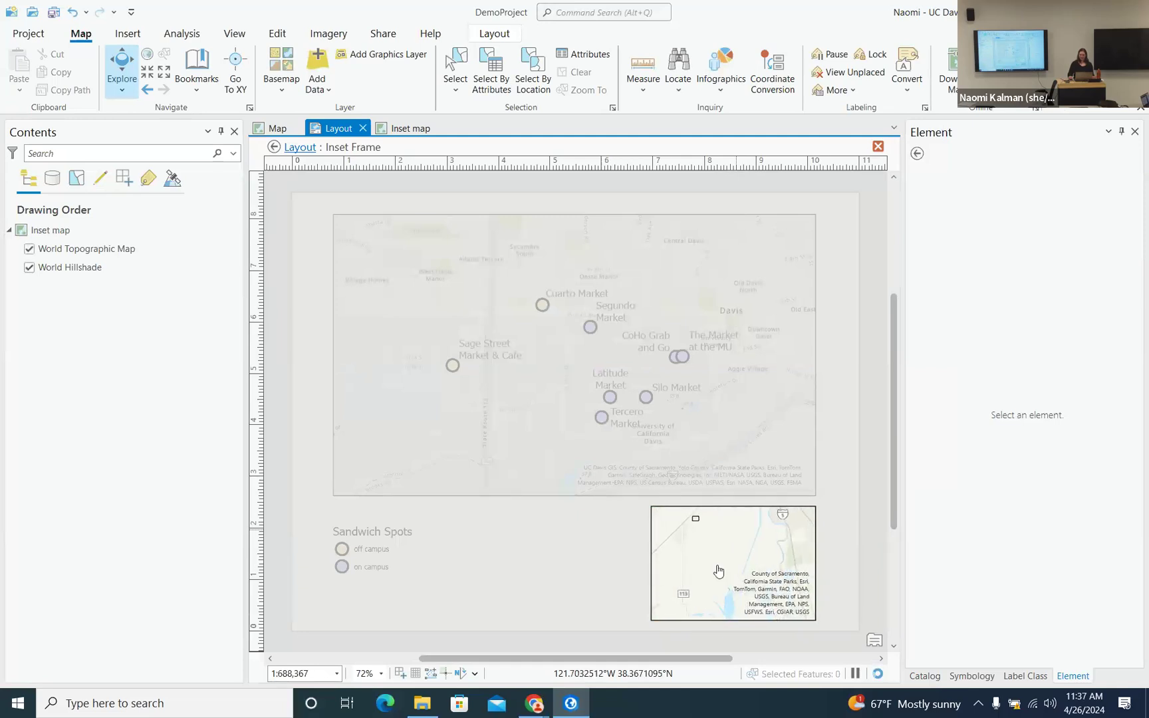
{"action": "left_click_drag", "start_coordinate": [713, 559], "coordinate": [749, 604]}
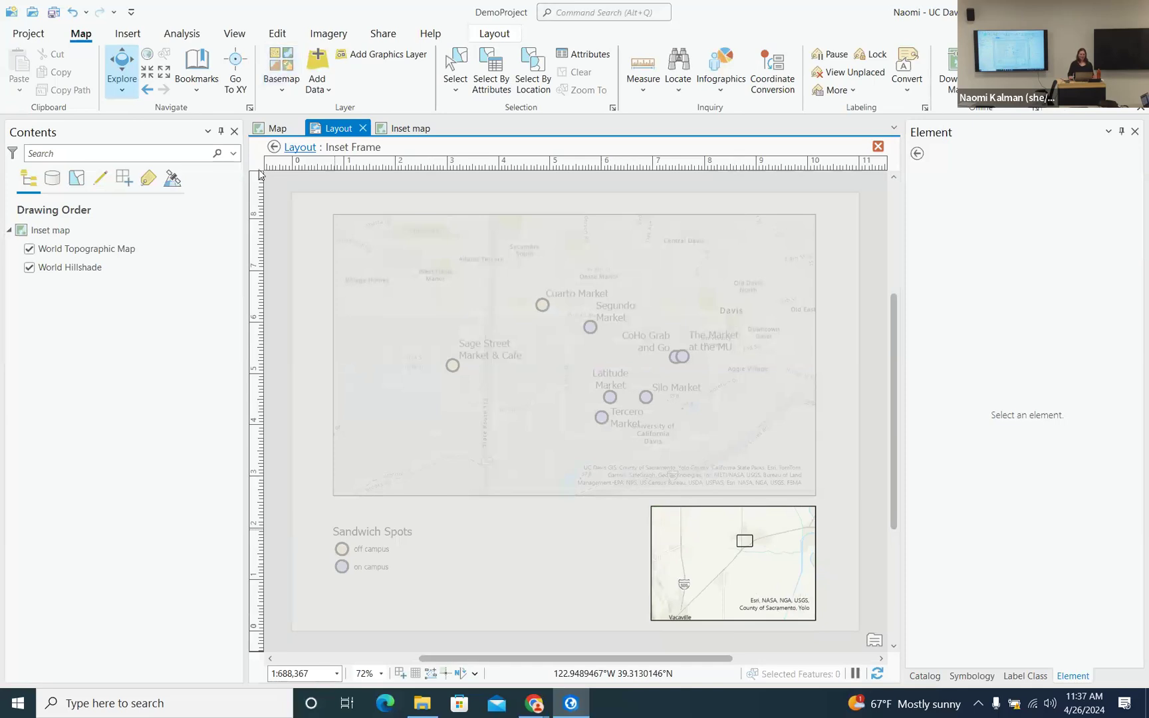
{"action": "left_click", "coordinate": [300, 147]}
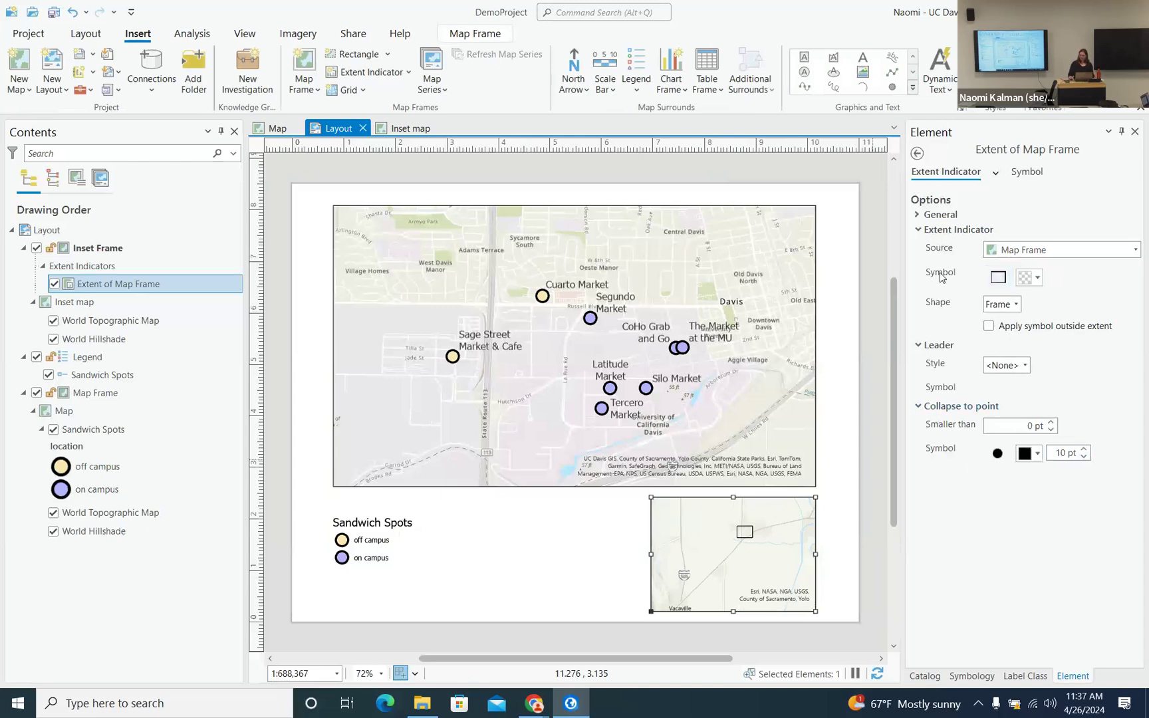
- Set the inset's extent indicator outline to red and widen it to 8 pt
{"action": "left_click", "coordinate": [999, 278]}
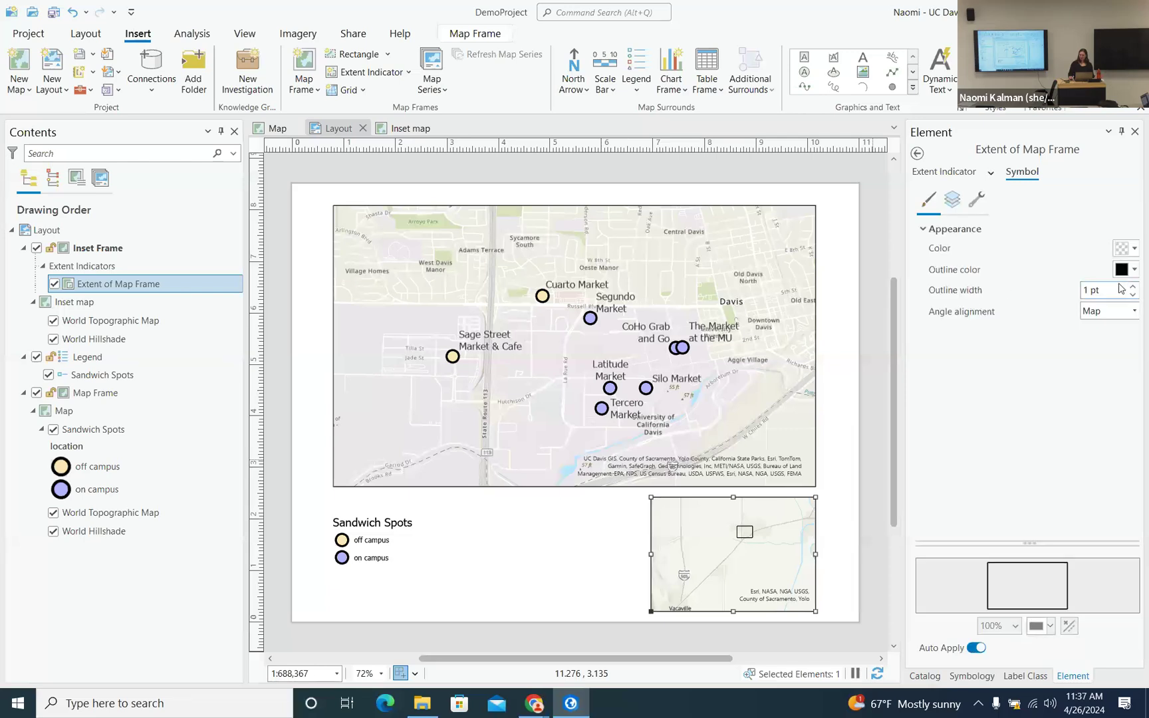
{"action": "left_click", "coordinate": [1135, 269]}
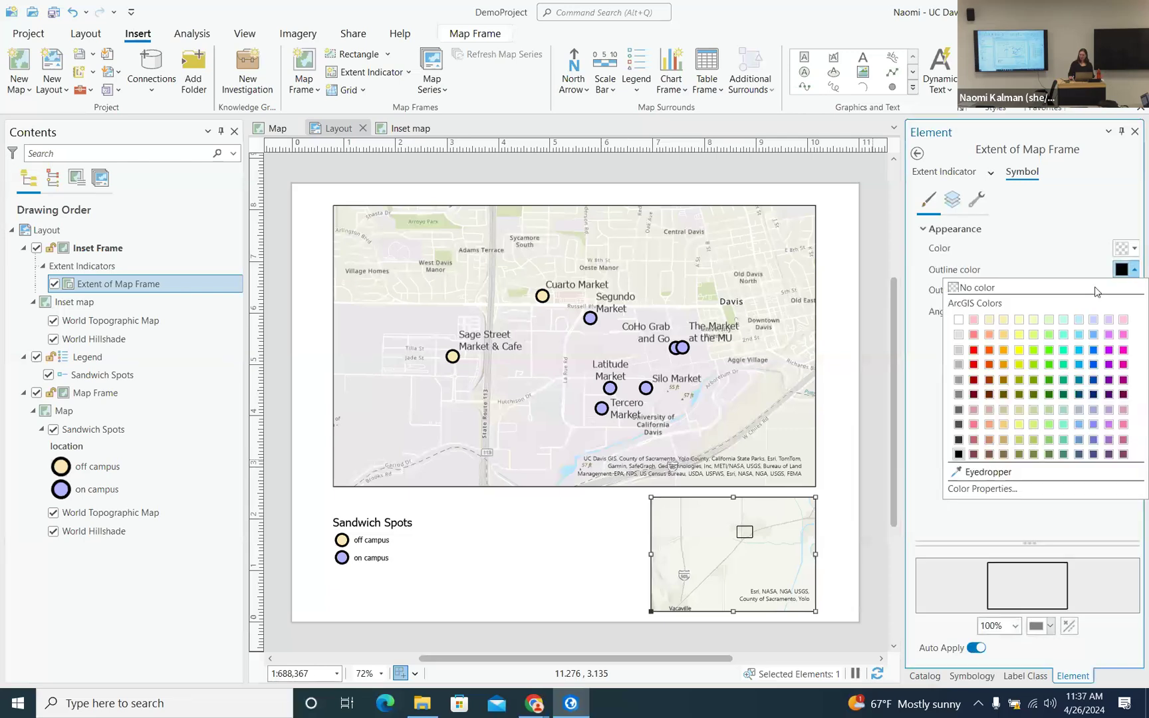
{"action": "left_click", "coordinate": [976, 364]}
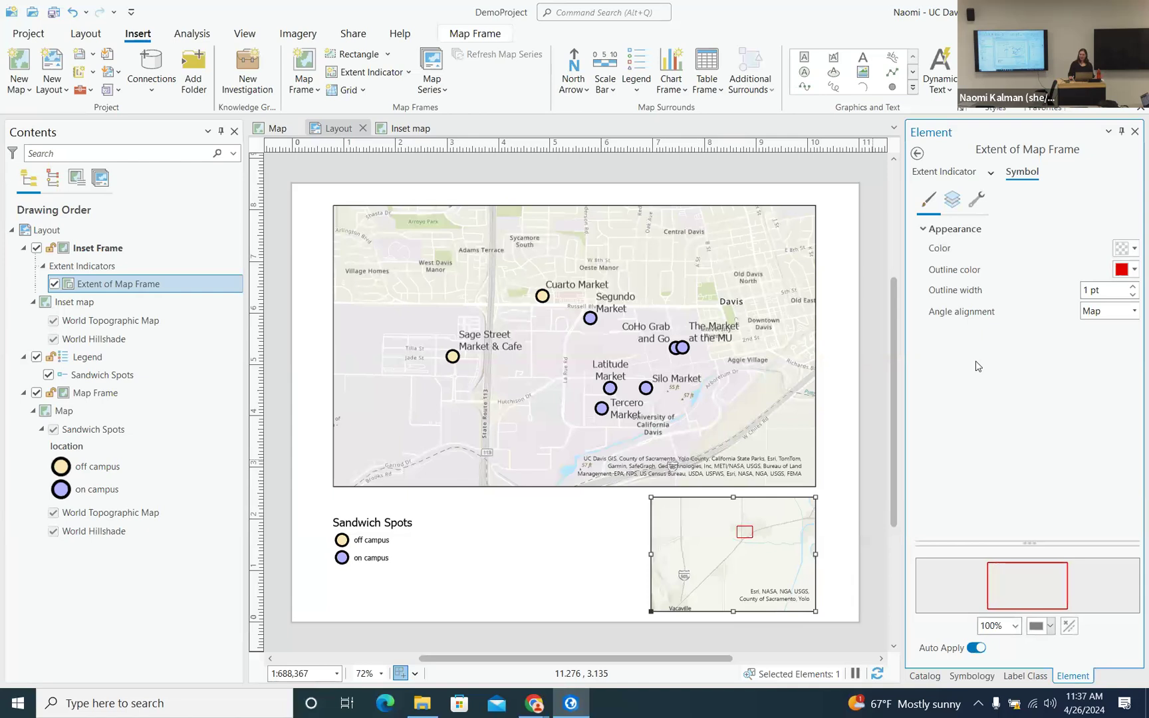
{"action": "left_click", "coordinate": [1133, 287]}
{"action": "left_click", "coordinate": [1134, 286]}
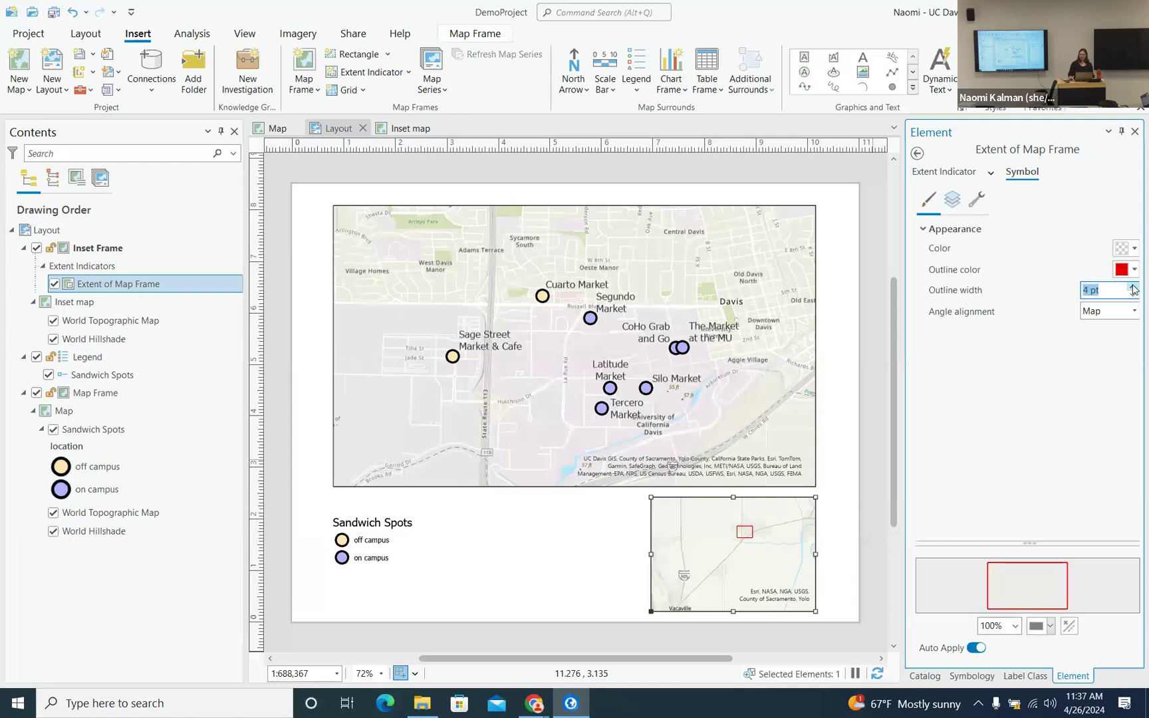
{"action": "left_click", "coordinate": [1133, 286]}
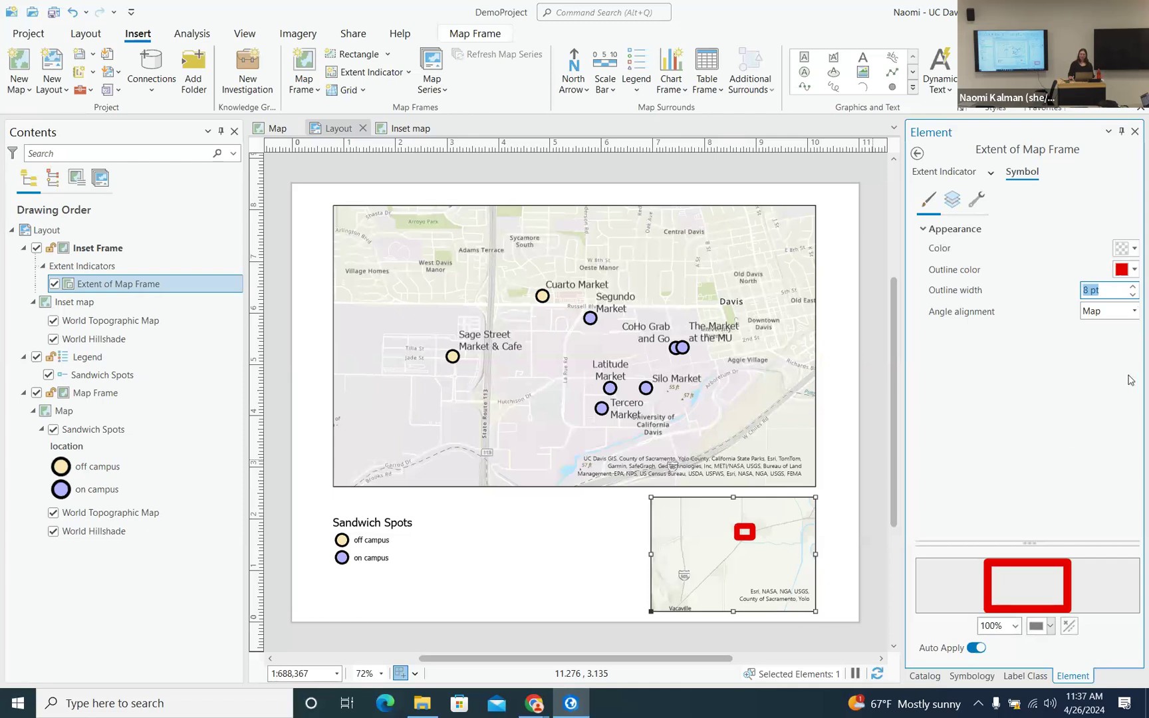
{"action": "left_click", "coordinate": [710, 548]}
{"action": "left_click", "coordinate": [710, 548]}
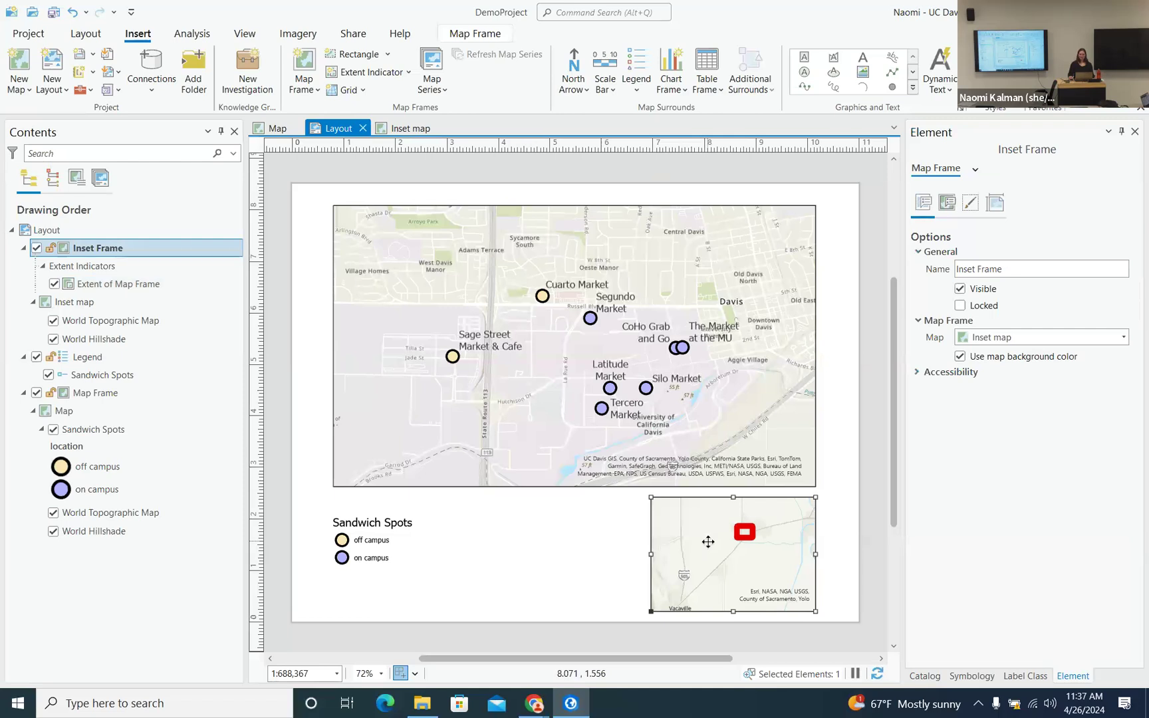
- Zoom the inset out until Sacramento, Vacaville and Fairfield surround the red box, then save
{"action": "right_click", "coordinate": [709, 547]}
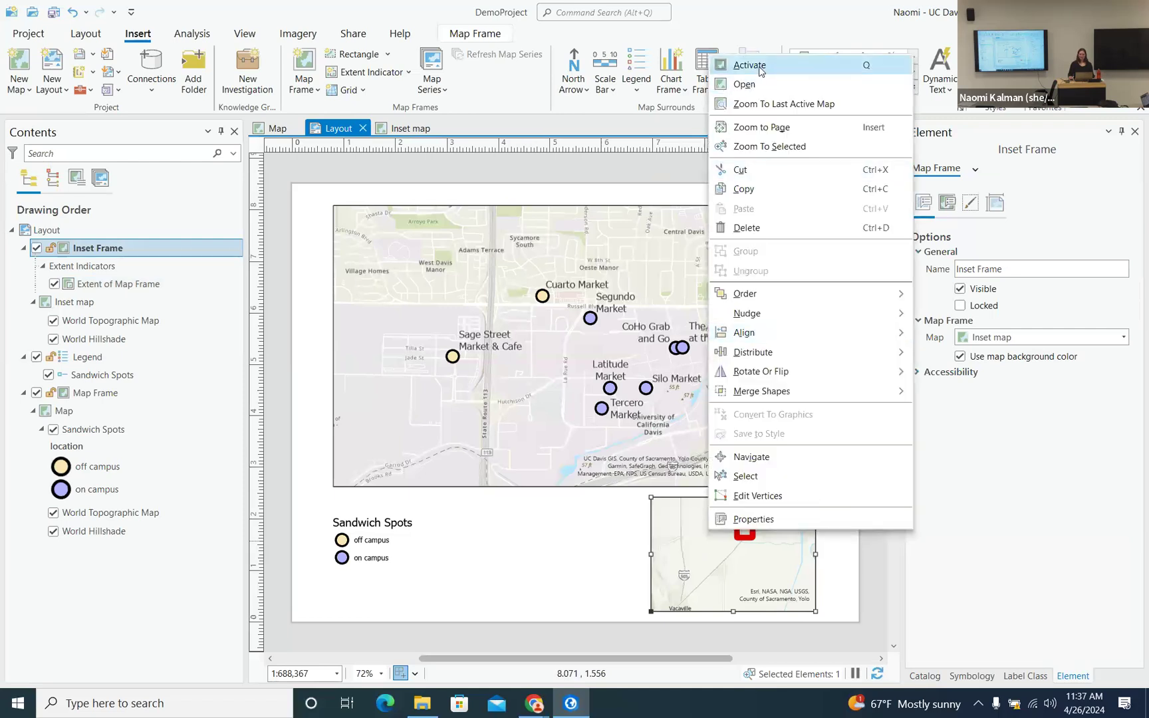
{"action": "left_click", "coordinate": [750, 65]}
{"action": "scroll", "coordinate": [720, 544], "scroll_direction": "down", "scroll_amount": 2}
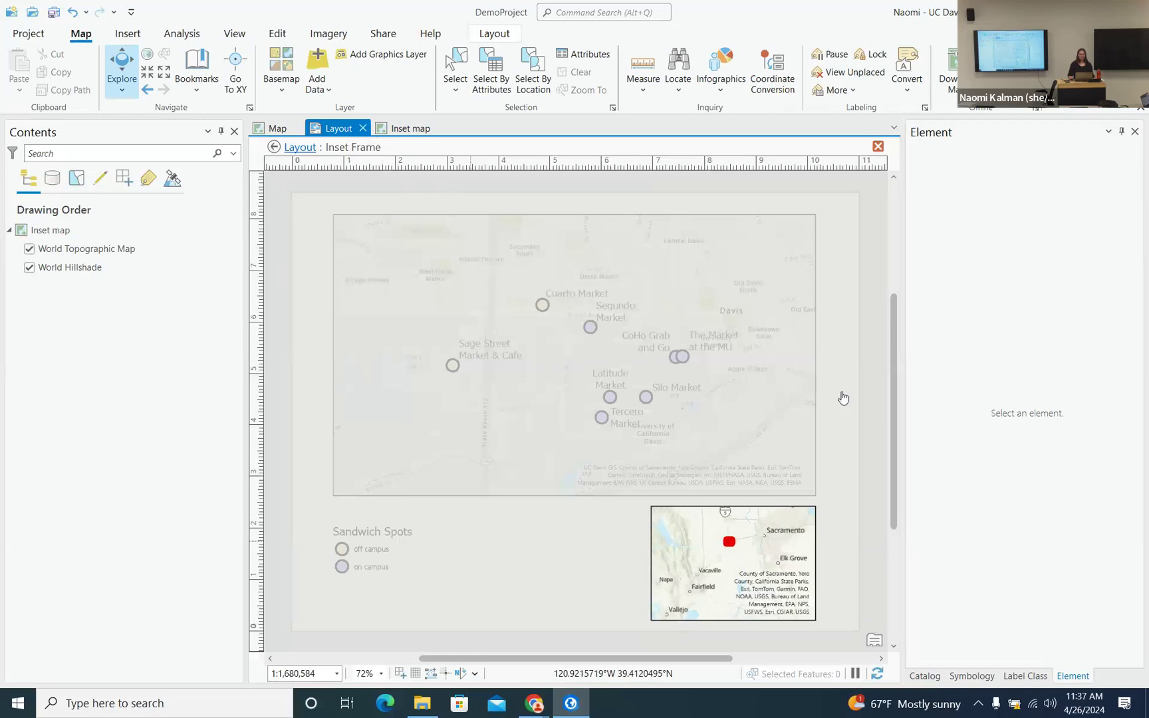
{"action": "left_click", "coordinate": [301, 148]}
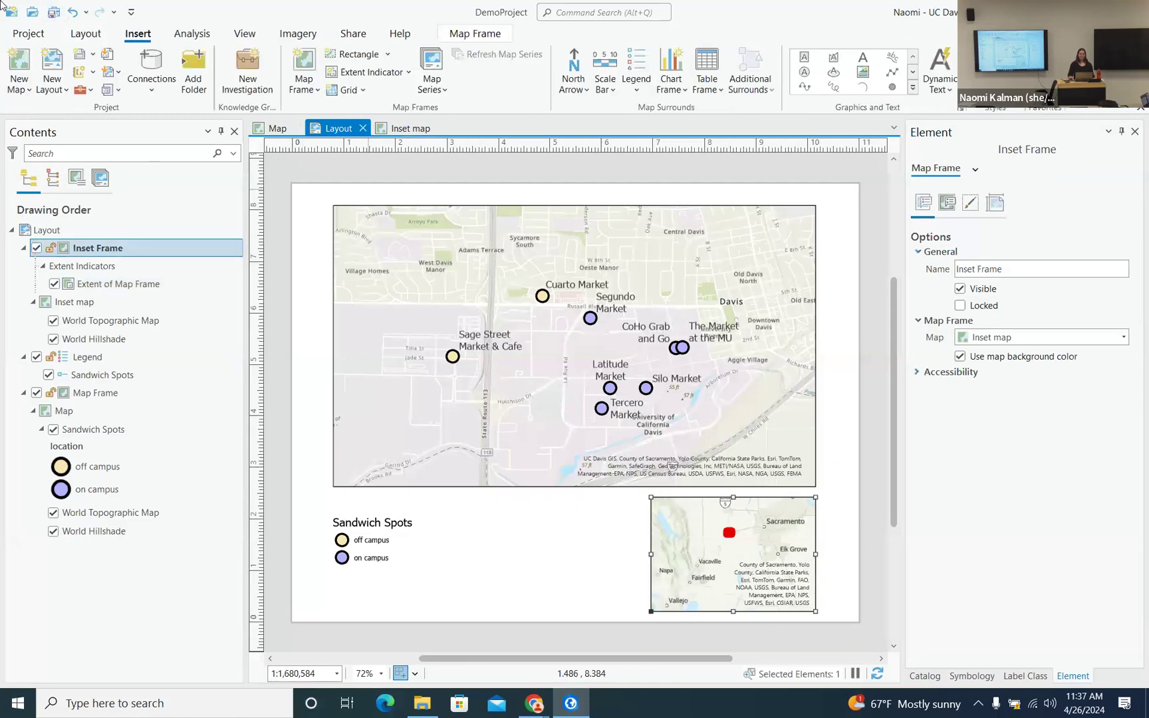
{"action": "left_click", "coordinate": [51, 14]}
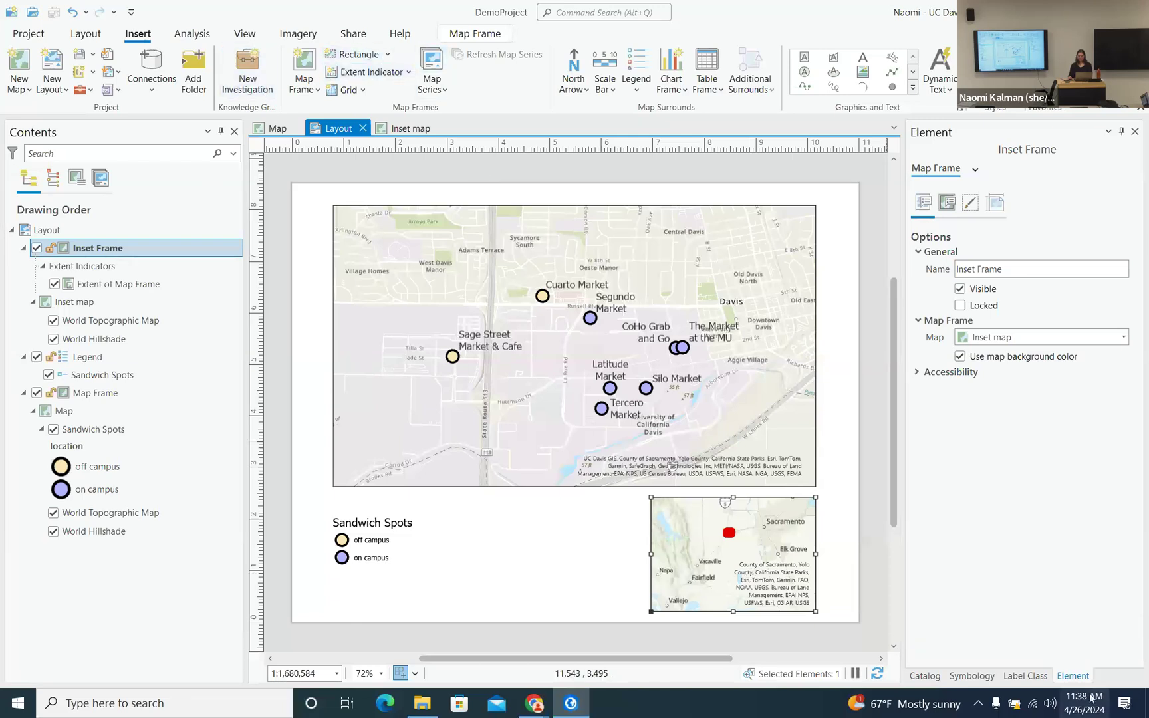
- Reduce the extent indicator's red outline width from 8 pt down to 3 pt
{"action": "left_click", "coordinate": [107, 286]}
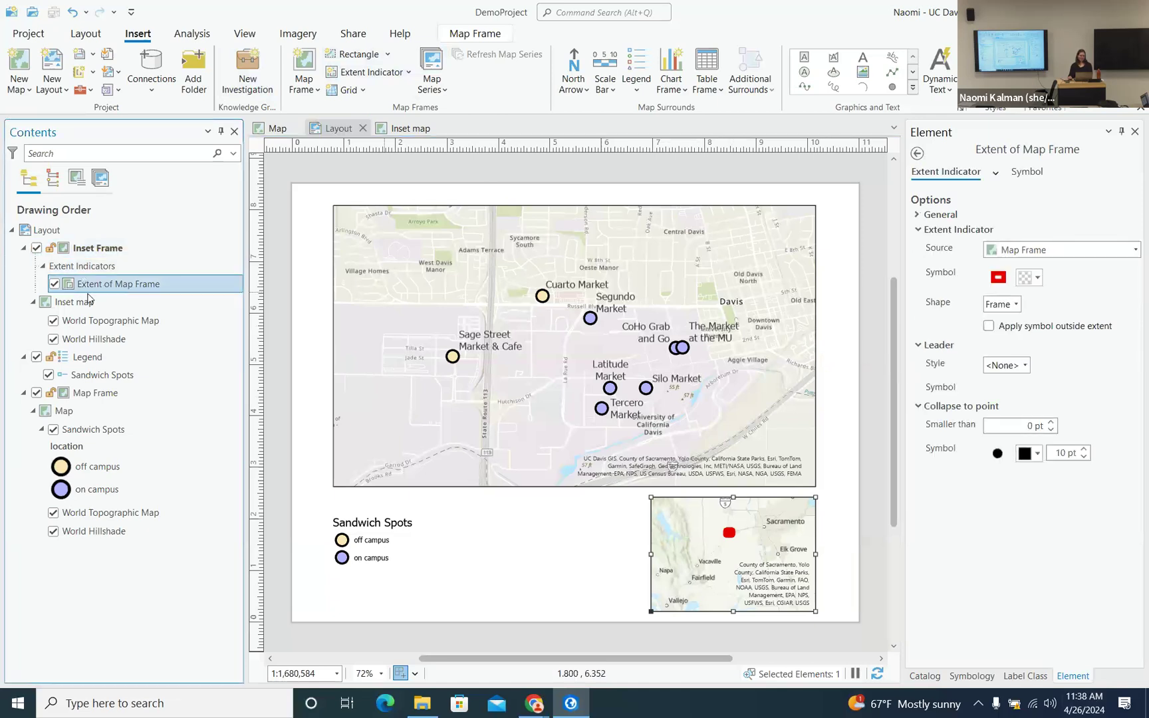
{"action": "left_click", "coordinate": [998, 278]}
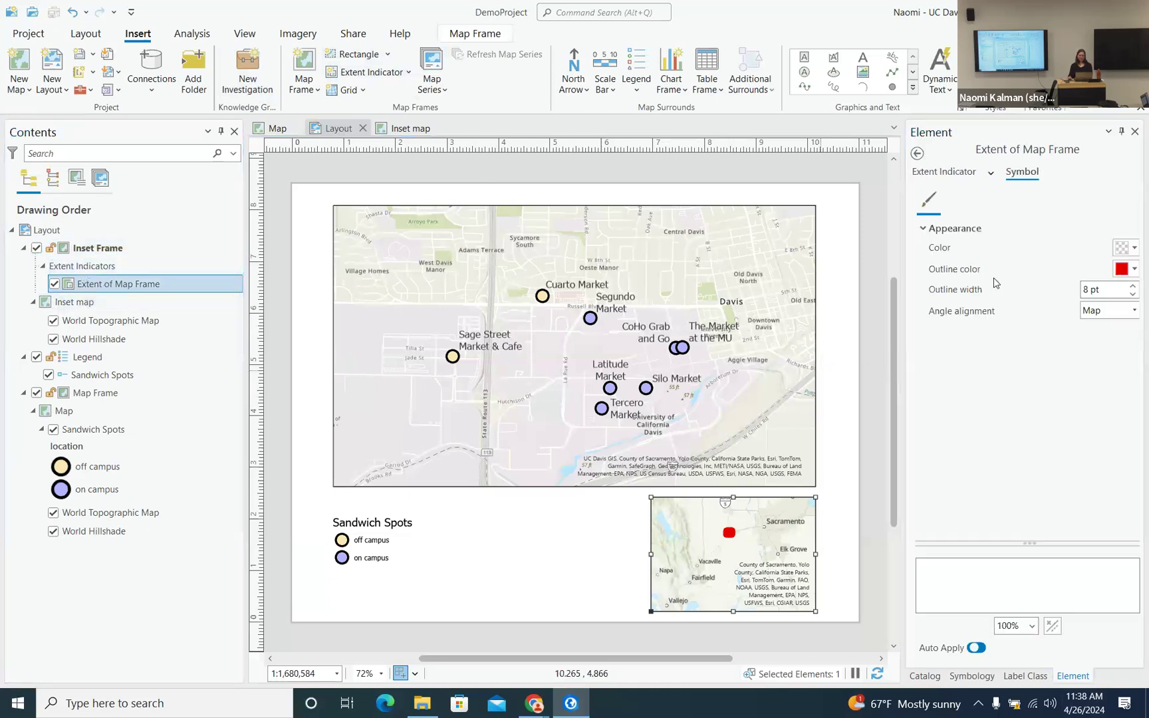
{"action": "left_click", "coordinate": [1133, 295]}
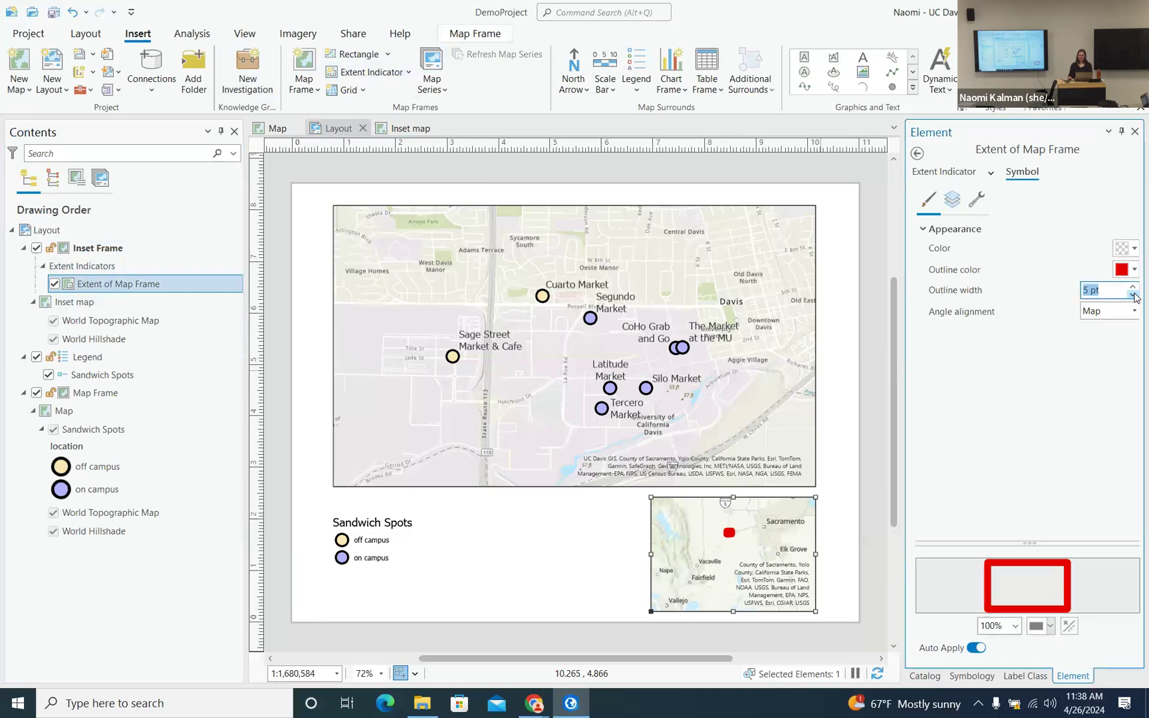
{"action": "left_click", "coordinate": [1133, 295]}
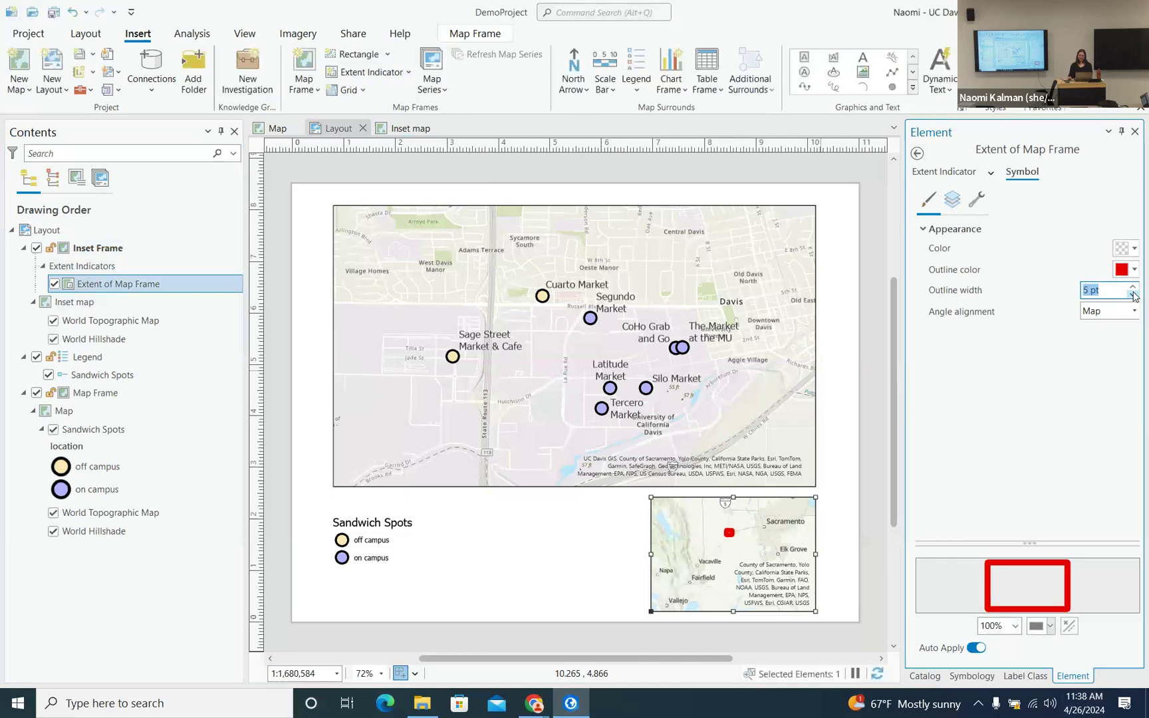
{"action": "left_click", "coordinate": [1133, 295]}
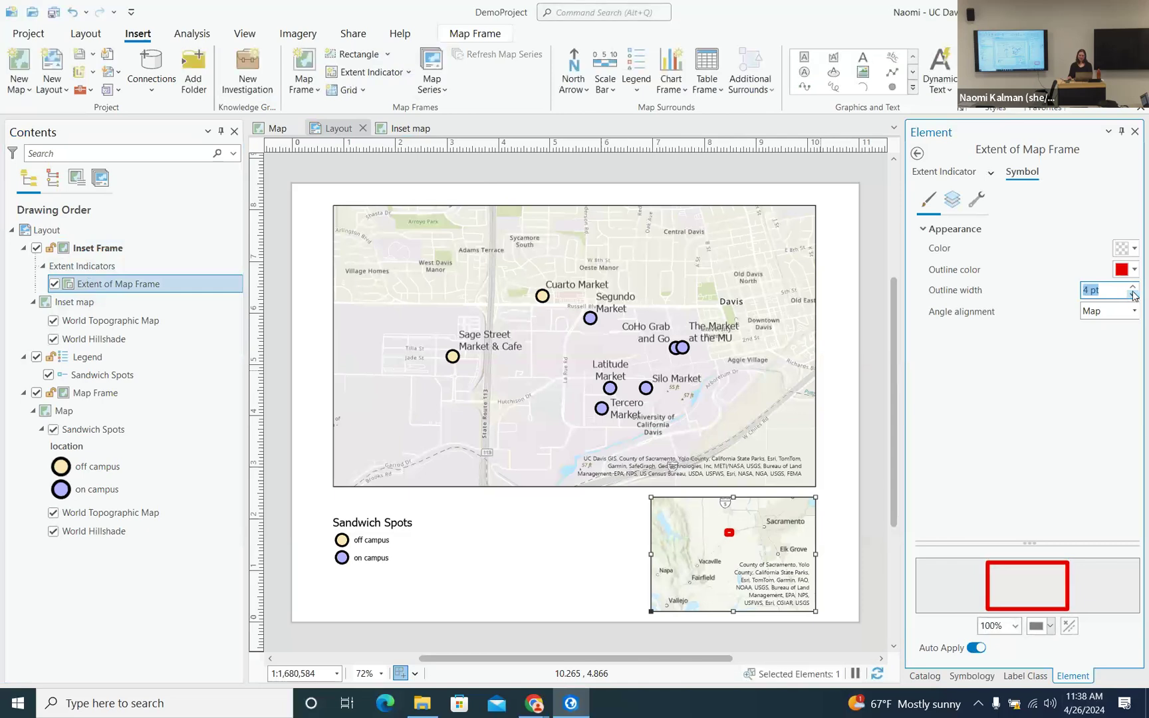
{"action": "left_click", "coordinate": [1133, 290]}
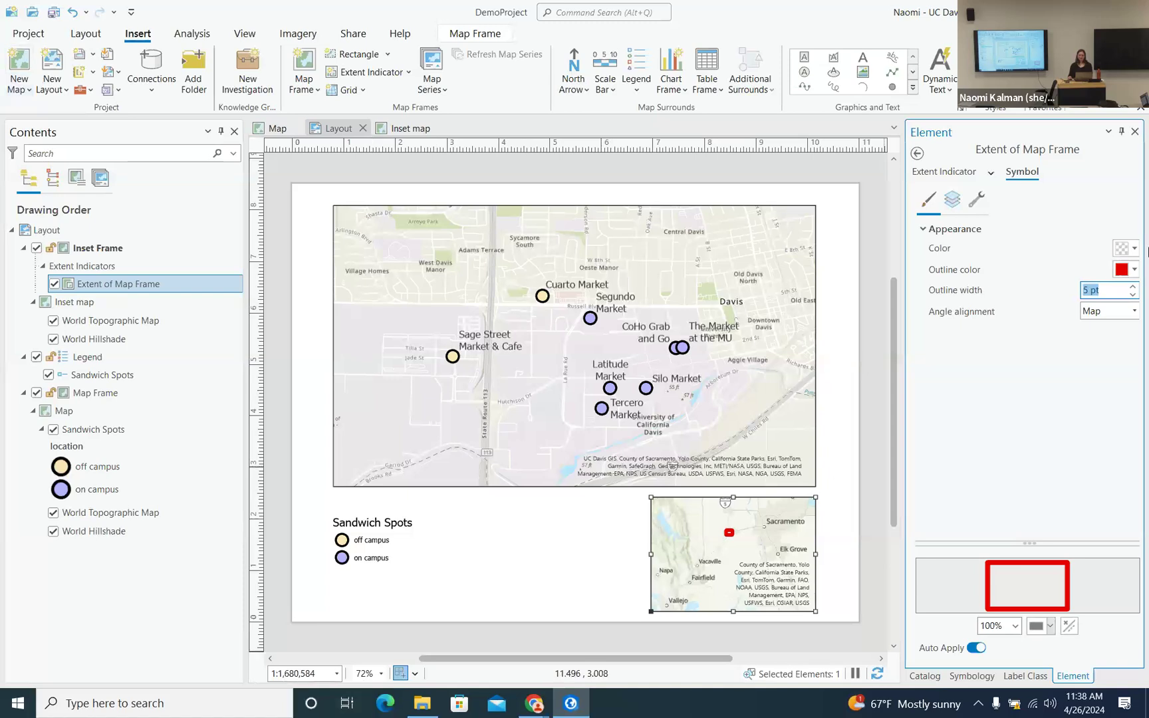
{"action": "left_click", "coordinate": [1136, 300]}
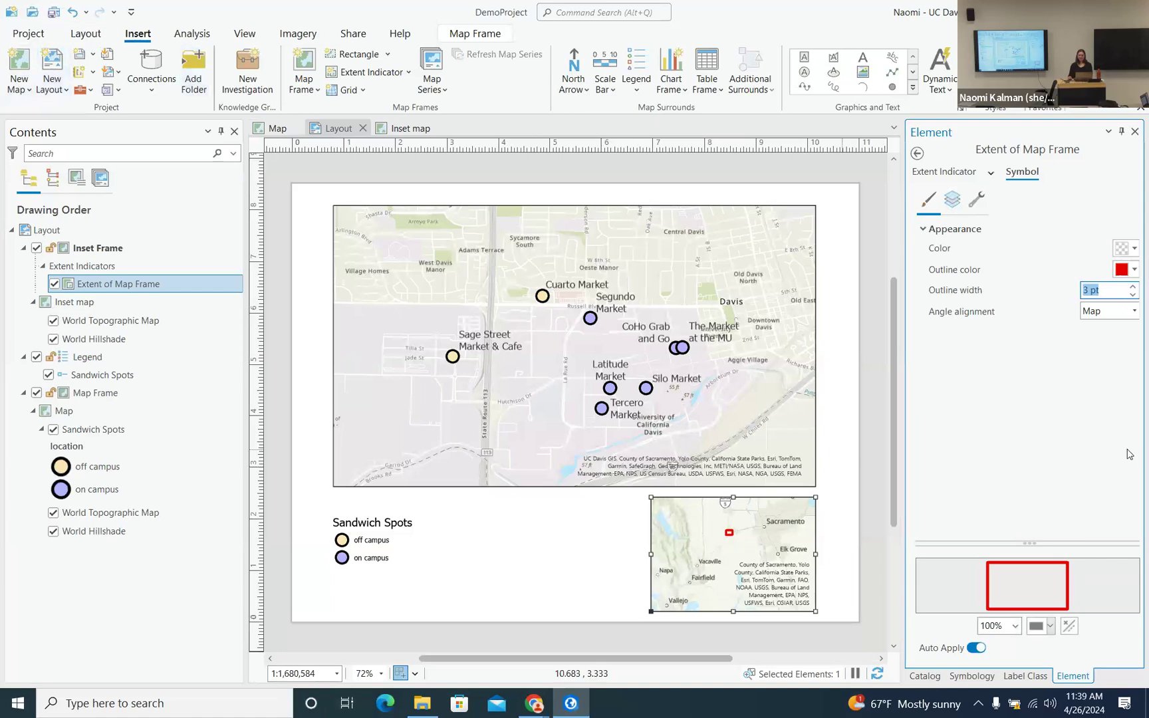
{"action": "left_click", "coordinate": [944, 172]}
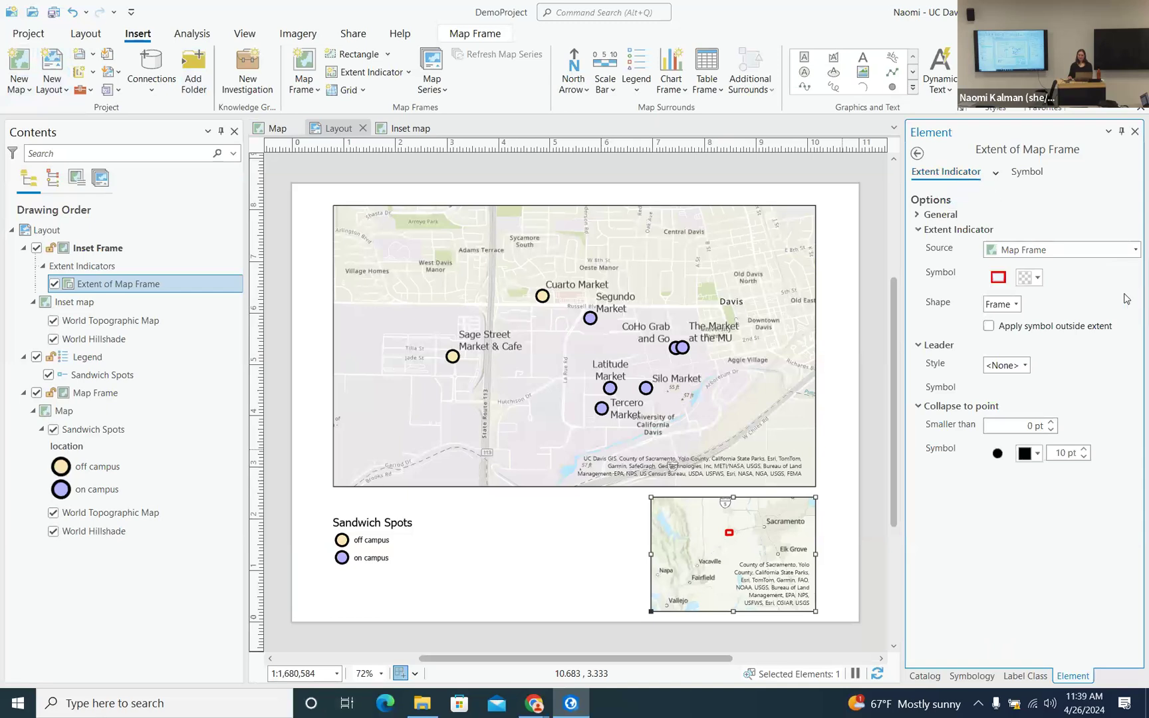
- Set the extent indicator's leader style to Line to midpoint of the main map frame
{"action": "left_click", "coordinate": [1026, 366]}
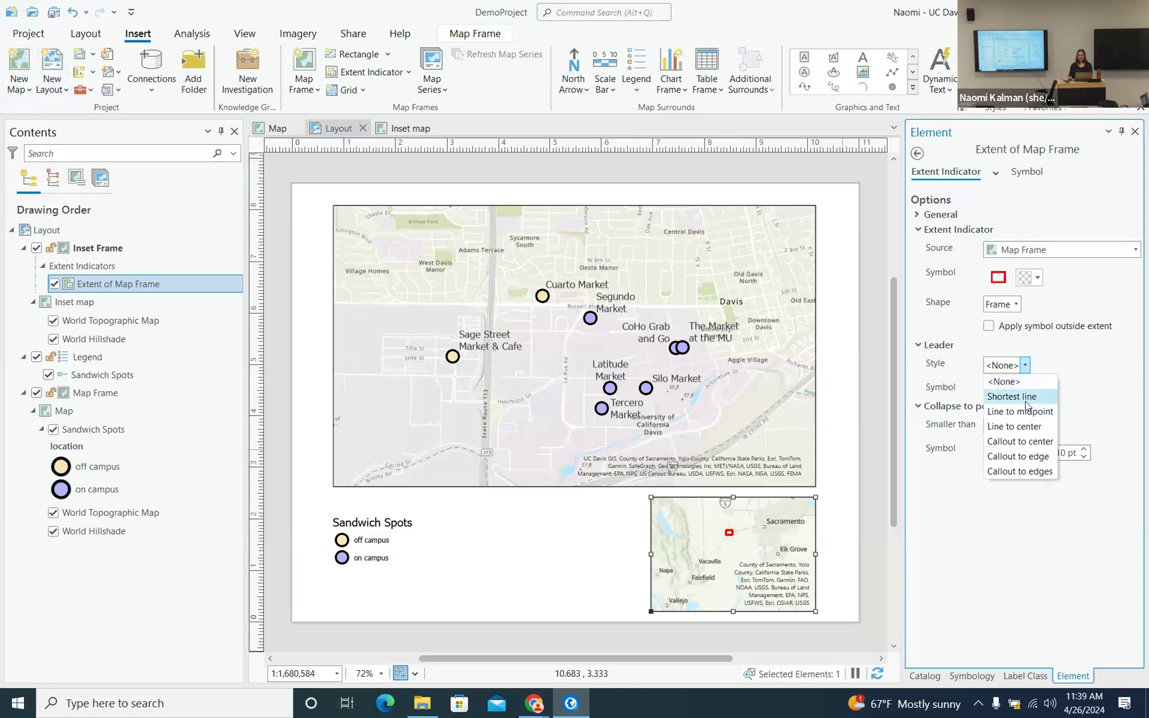
{"action": "left_click", "coordinate": [1028, 397]}
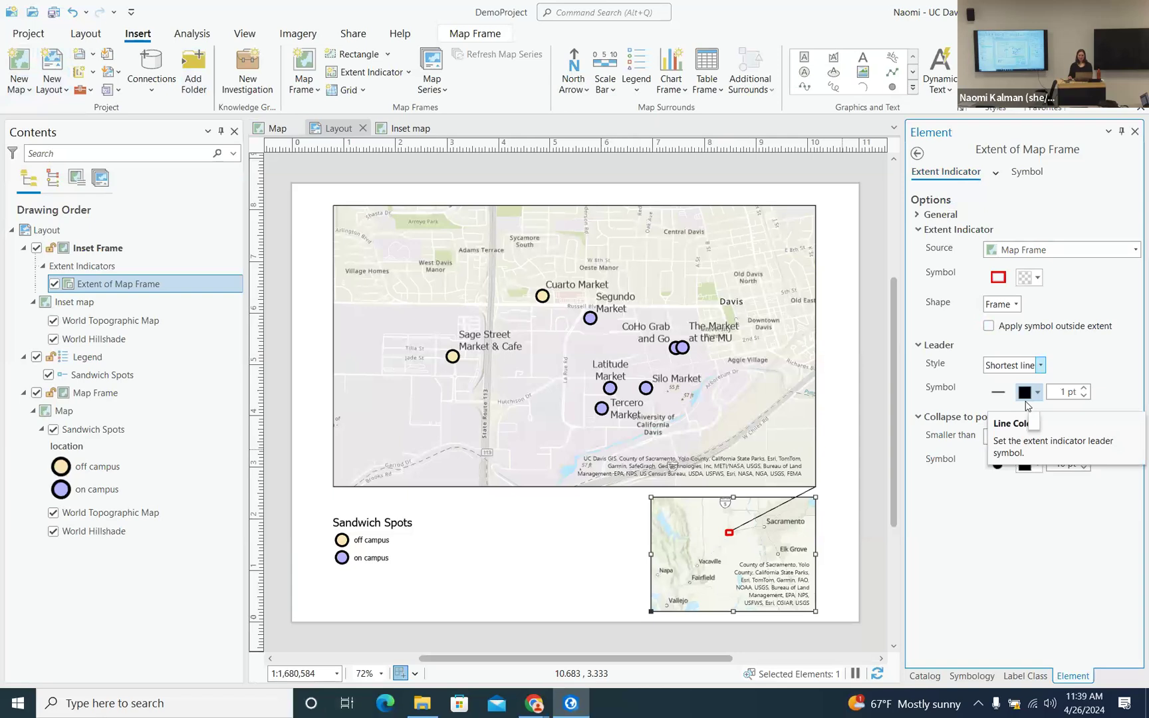
{"action": "left_click", "coordinate": [1028, 366]}
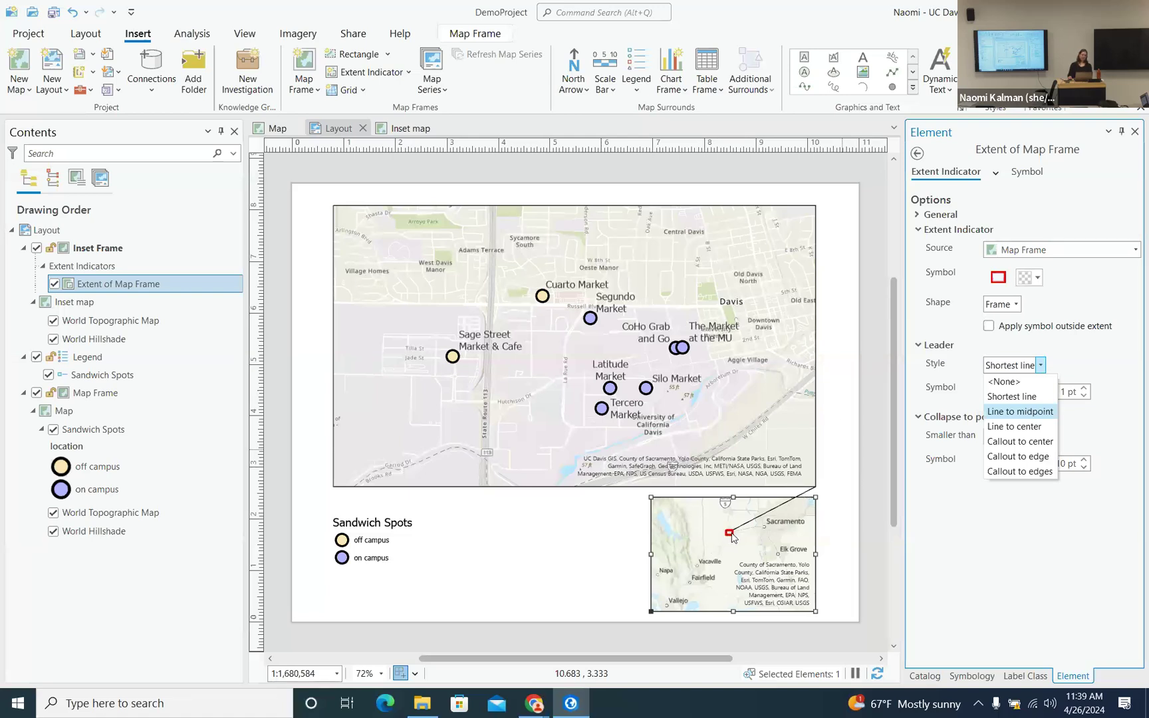
{"action": "left_click", "coordinate": [1027, 419]}
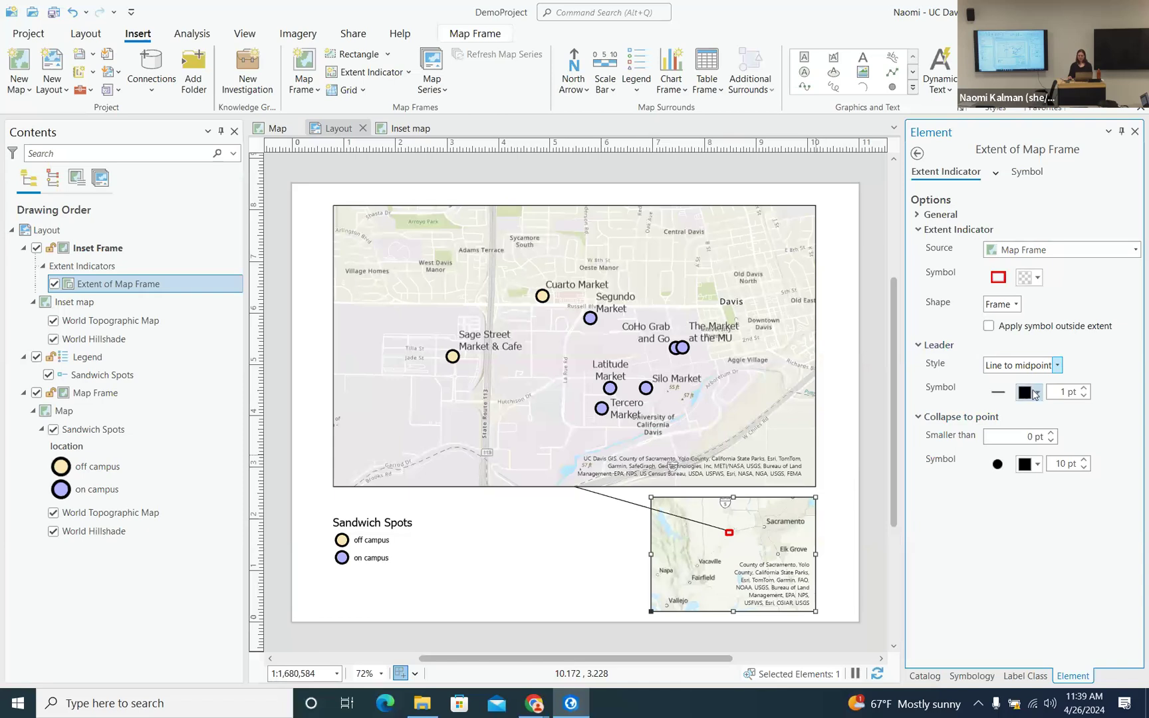
- Color the leader line red and save the project
{"action": "left_click", "coordinate": [1027, 392]}
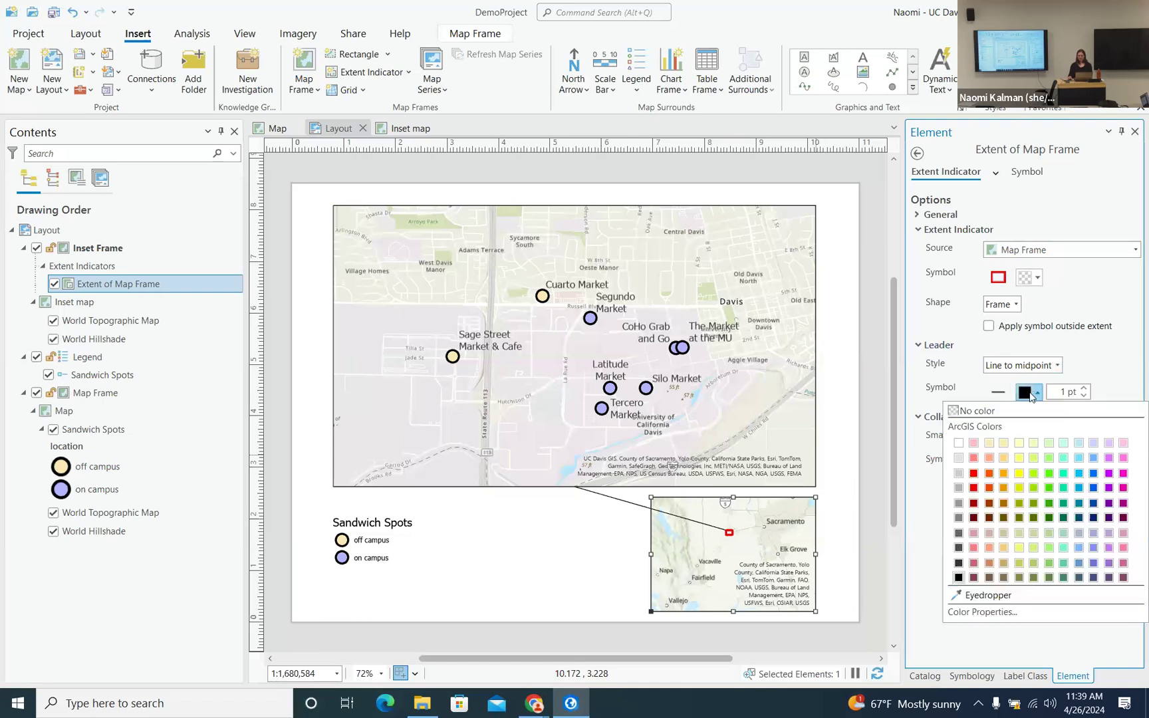
{"action": "left_click", "coordinate": [974, 489]}
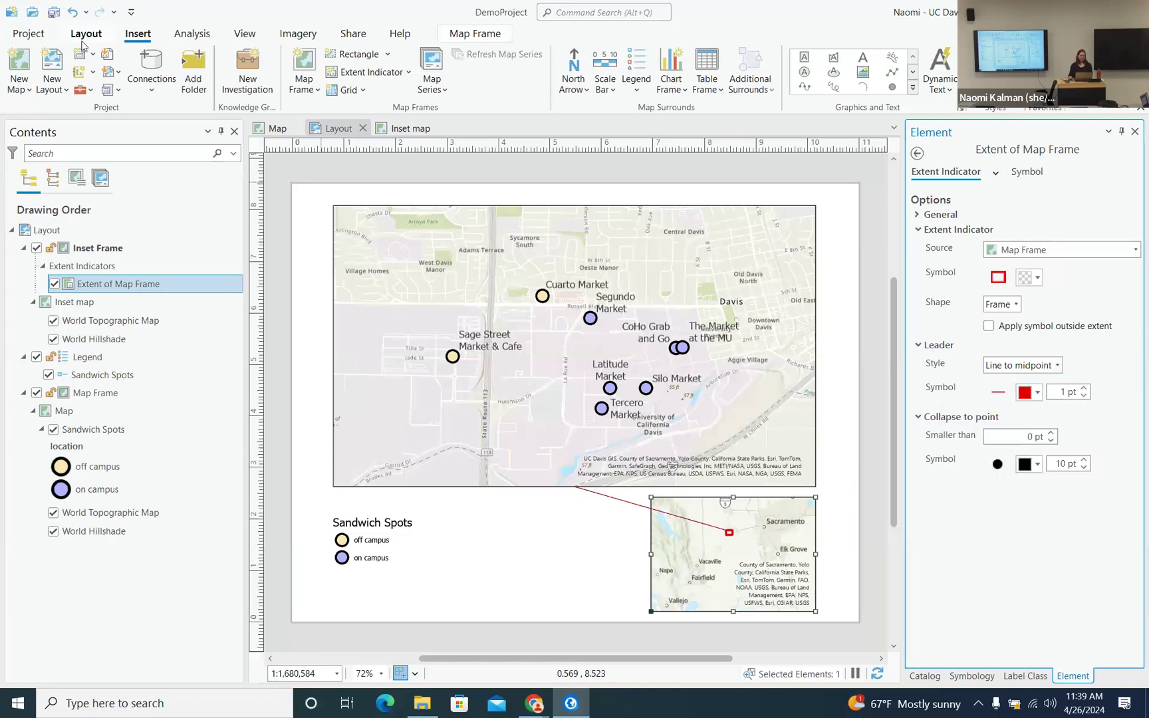
{"action": "left_click", "coordinate": [53, 13]}
- Start inserting a scale bar with the main map frame selected as its map
{"action": "left_click", "coordinate": [95, 395]}
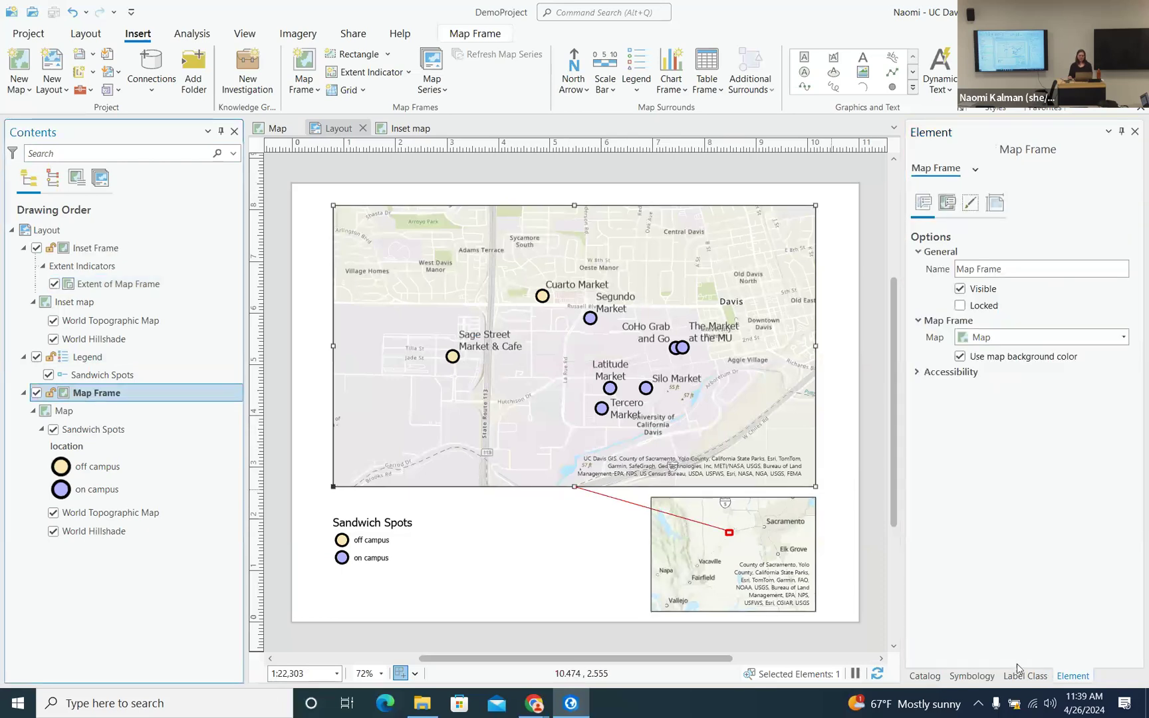
{"action": "left_click", "coordinate": [973, 677]}
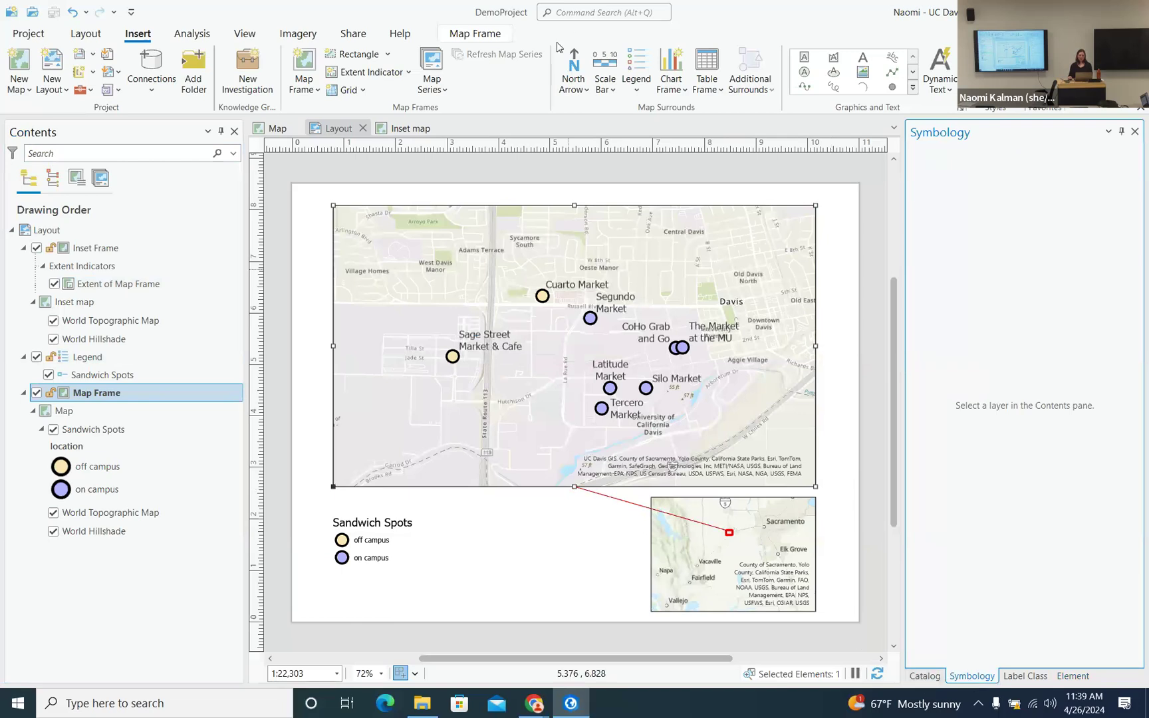
{"action": "left_click", "coordinate": [570, 64]}
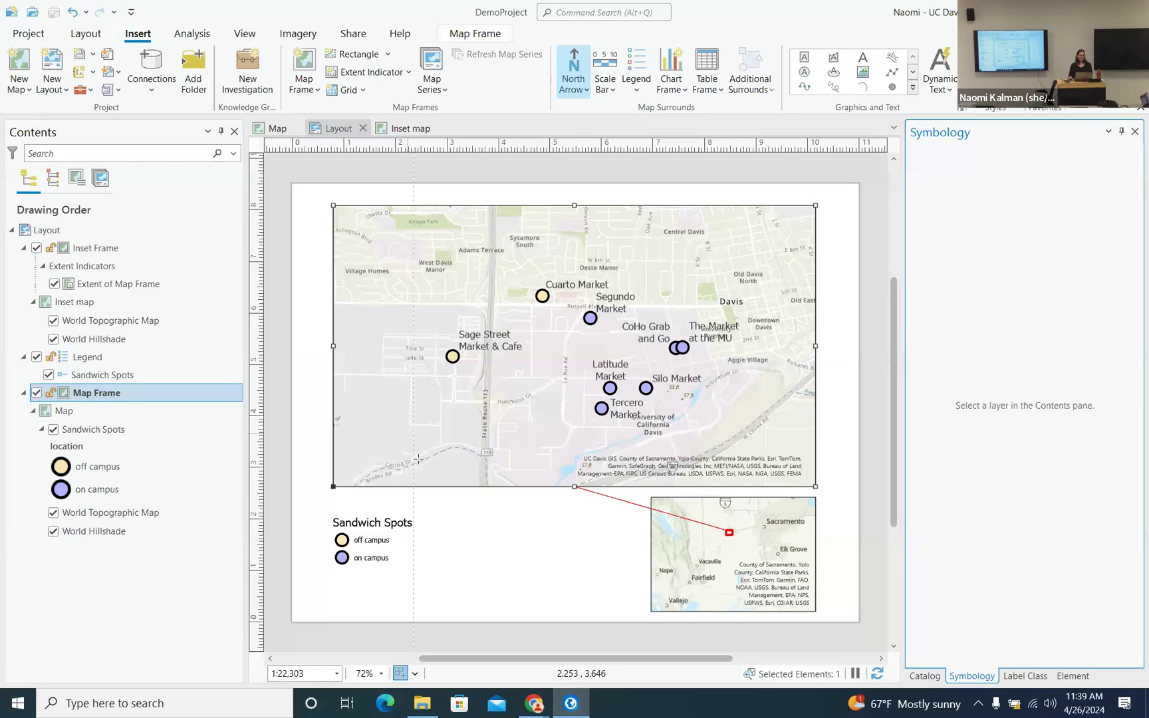
{"action": "left_click", "coordinate": [597, 70]}
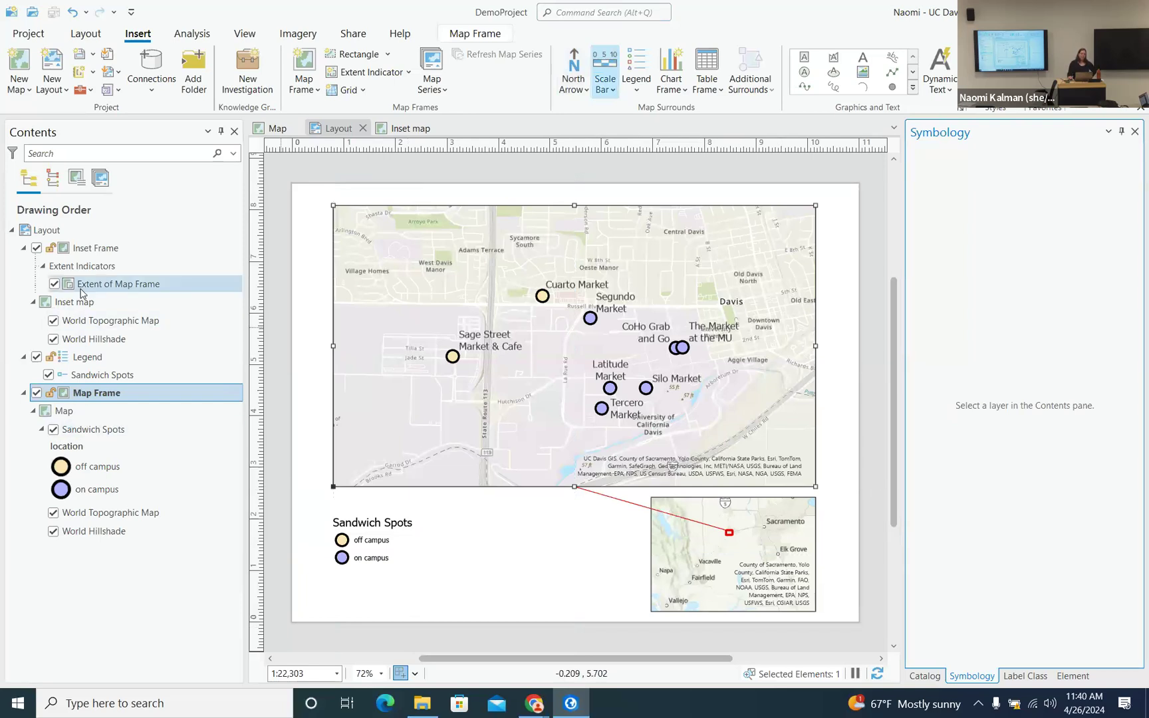
{"action": "left_click", "coordinate": [111, 248]}
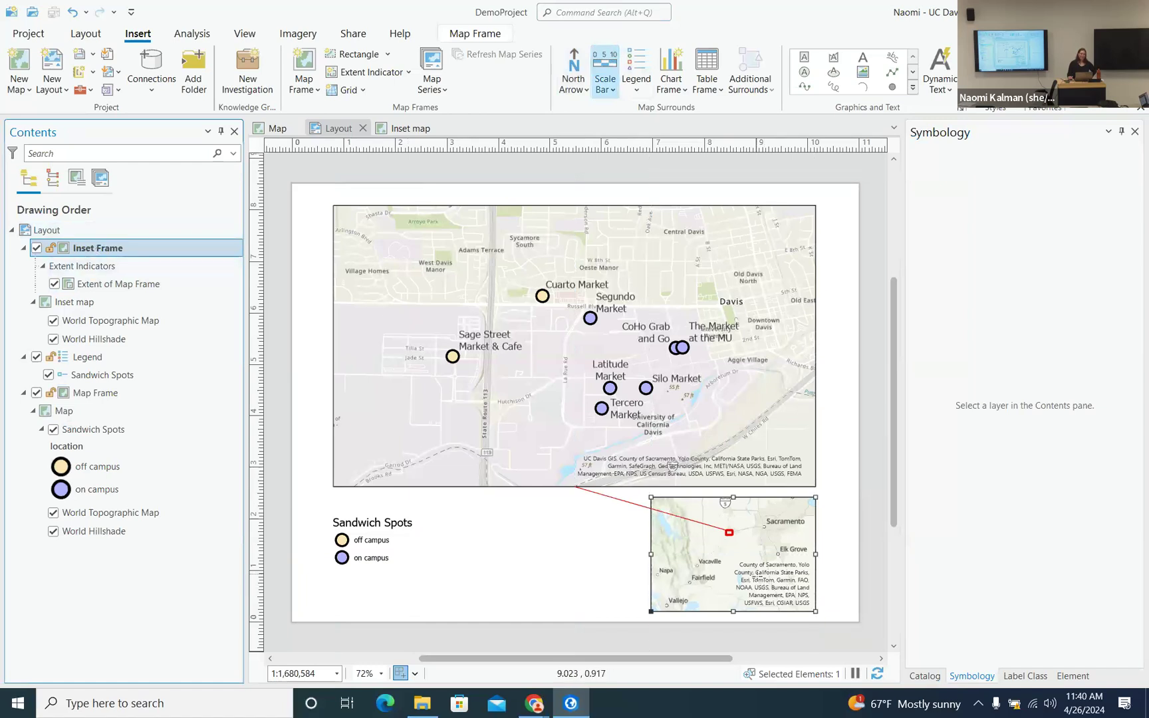
{"action": "left_click", "coordinate": [109, 394]}
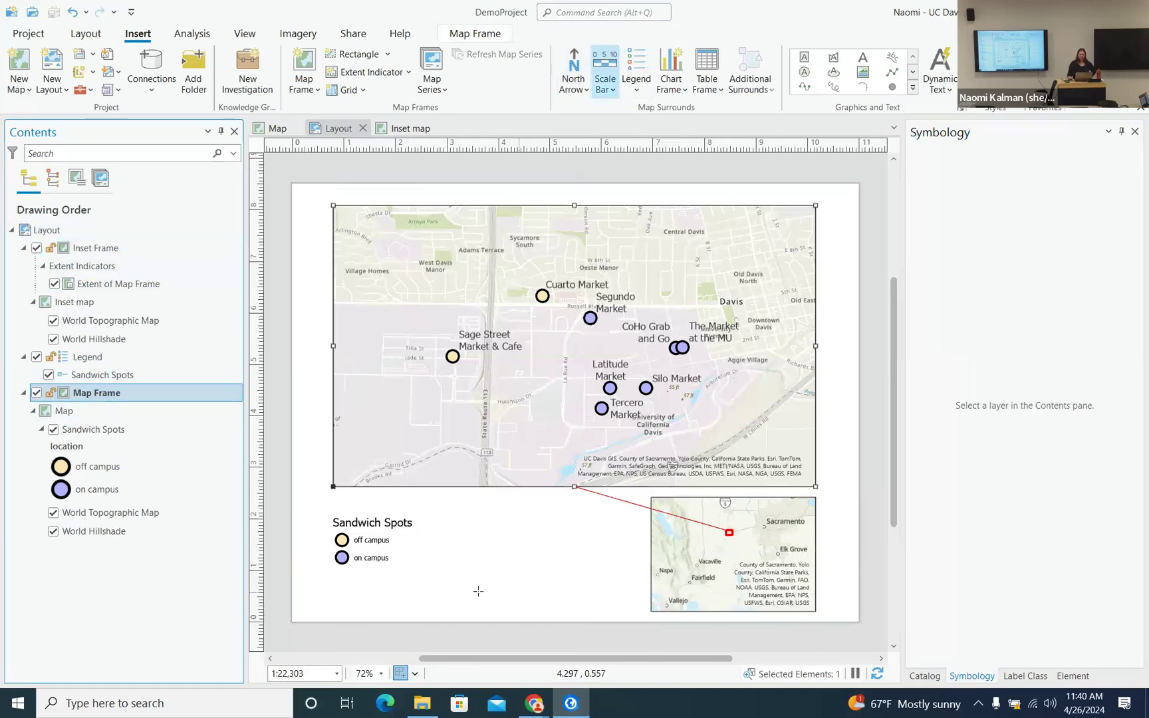
- Draw a scale bar below the legend and review its division and number settings
{"action": "left_click_drag", "start_coordinate": [334, 580], "coordinate": [607, 612]}
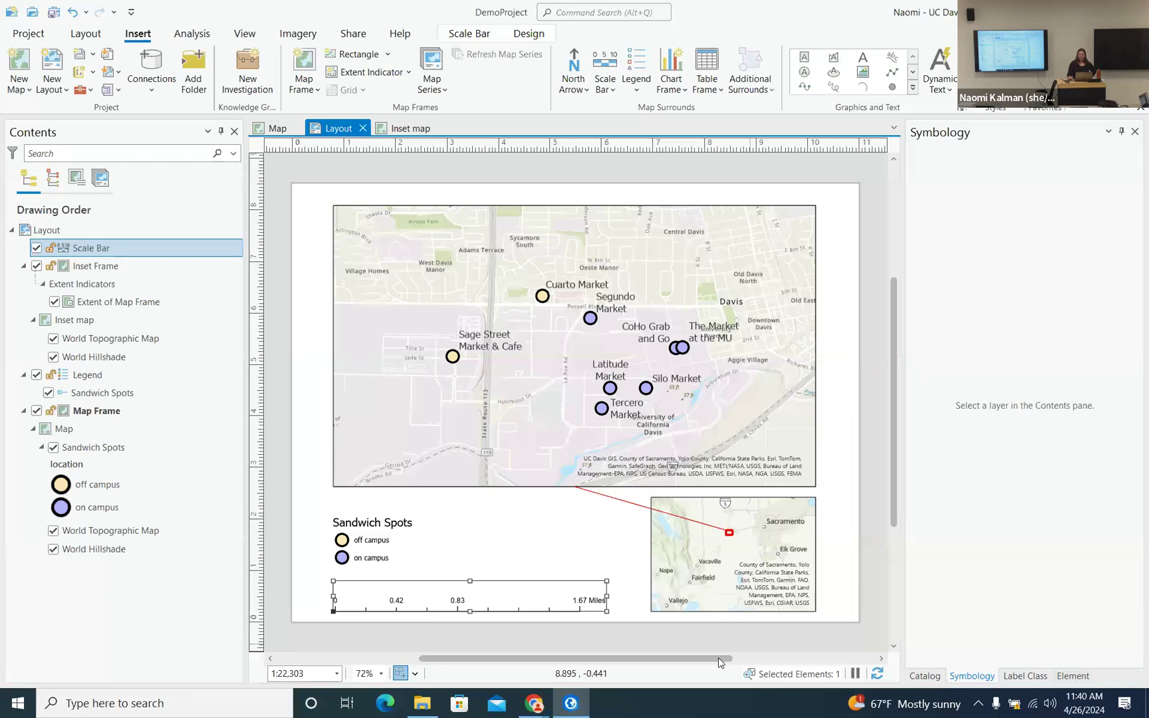
{"action": "left_click", "coordinate": [1073, 676]}
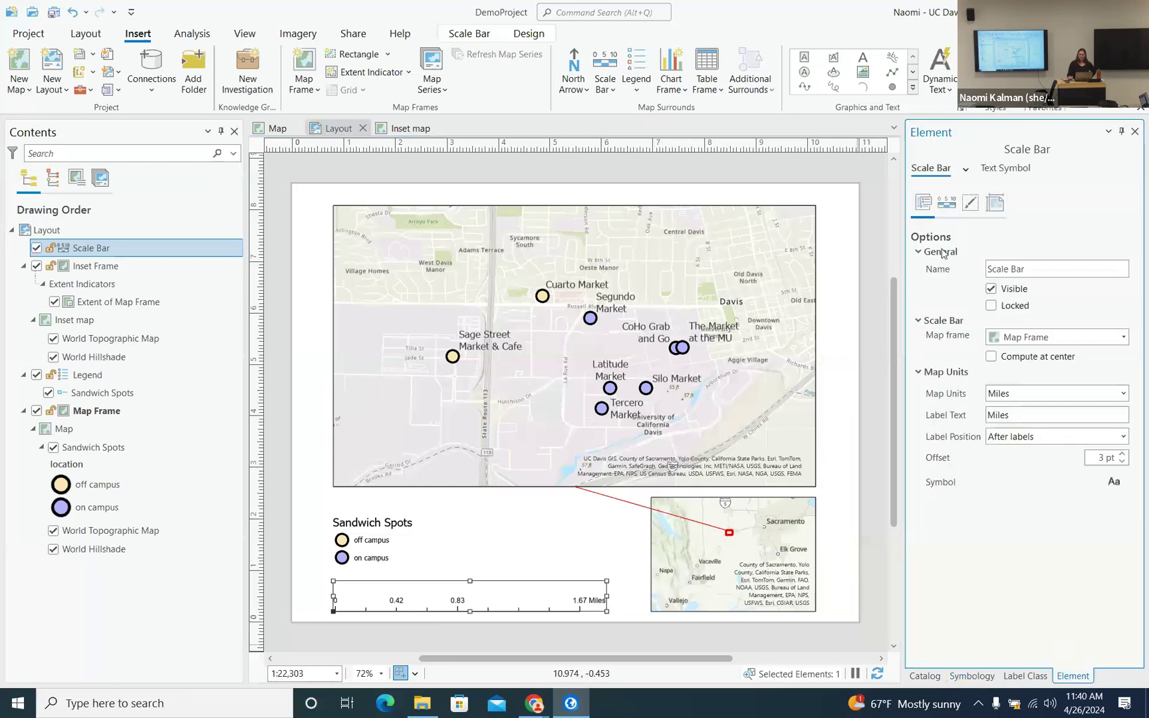
{"action": "left_click", "coordinate": [947, 202]}
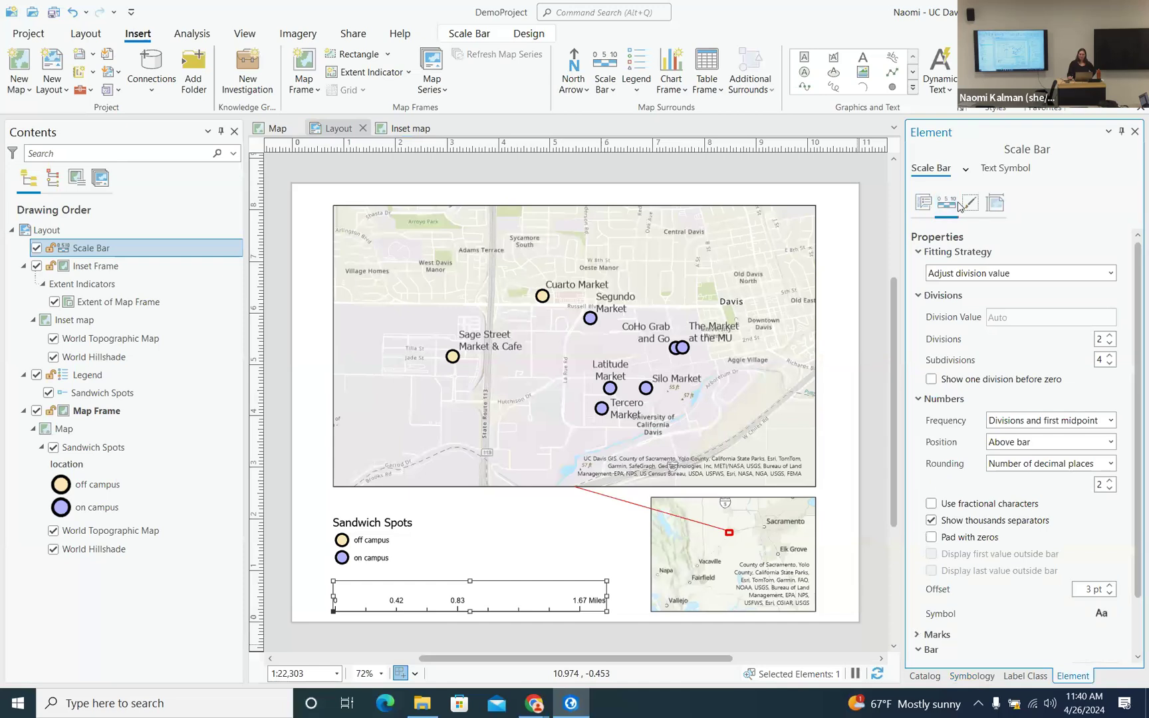
{"action": "left_click", "coordinate": [967, 171]}
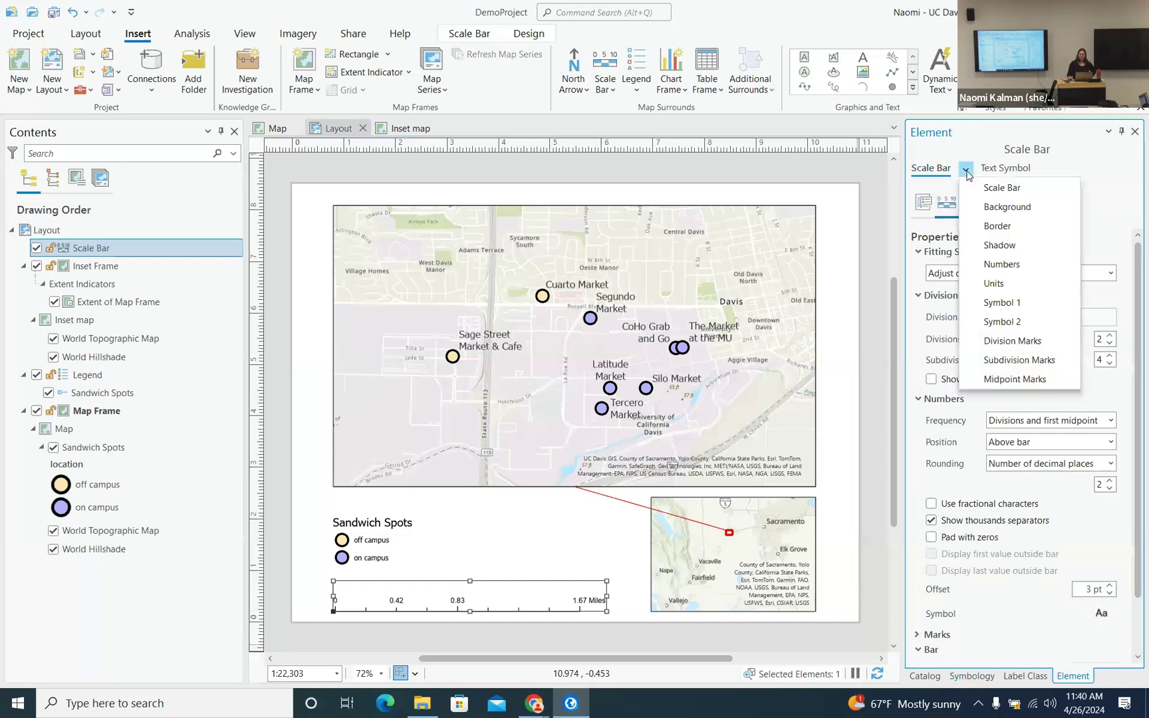
{"action": "left_click", "coordinate": [964, 170]}
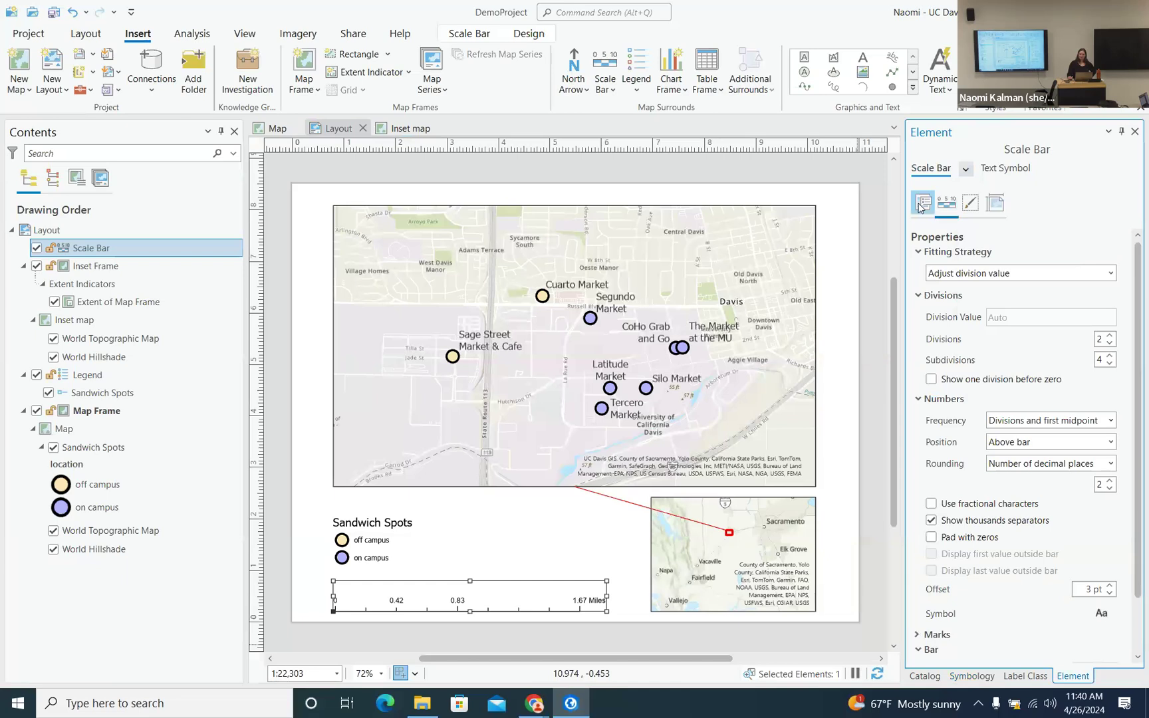
- Choose the Alternating Scale Bar 1 style and delete the old scale bar
{"action": "left_click", "coordinate": [607, 86]}
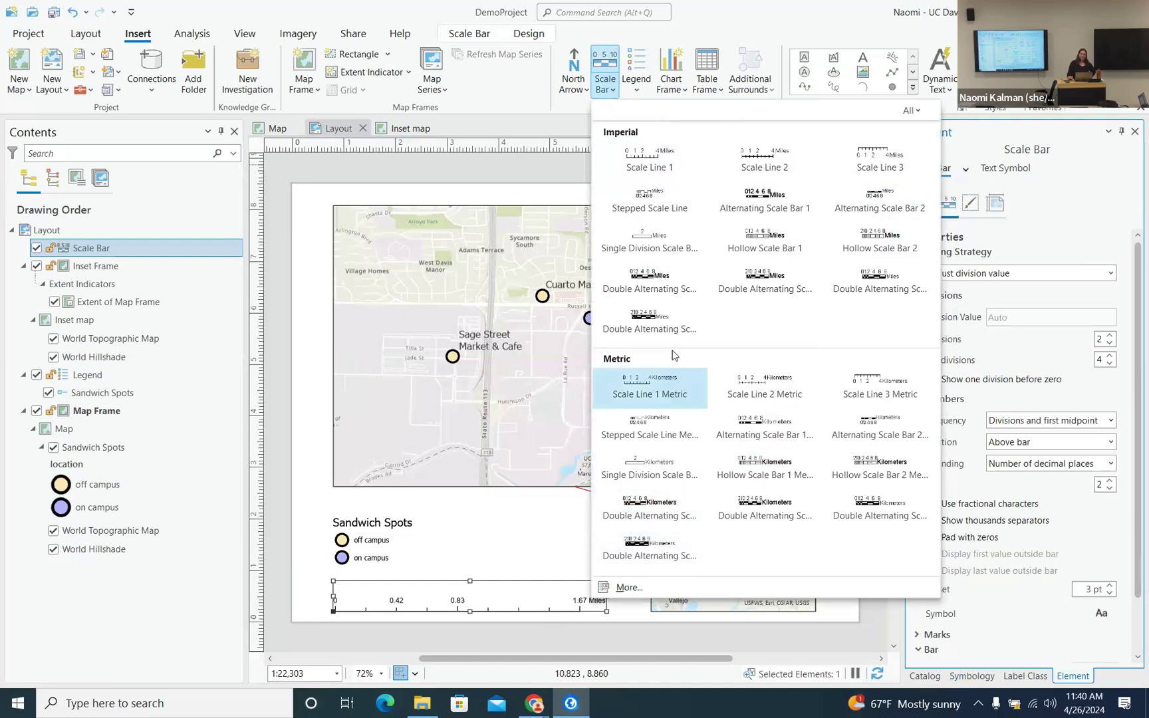
{"action": "left_click", "coordinate": [760, 195]}
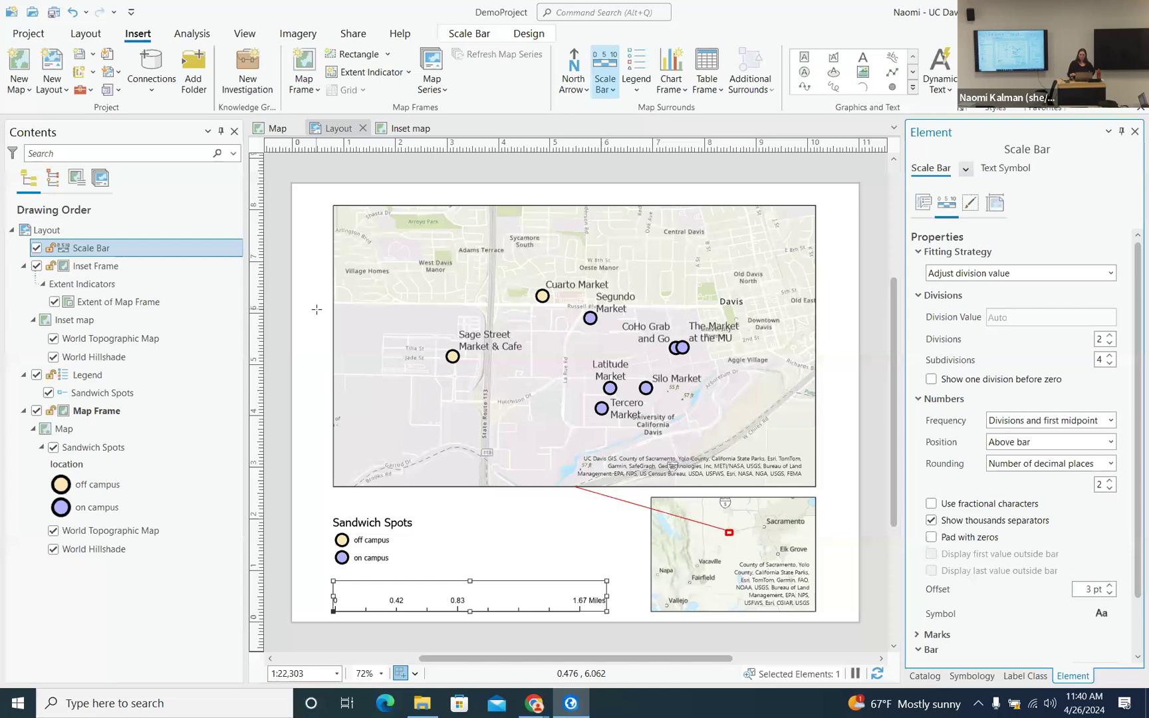
{"action": "key", "text": "Delete"}
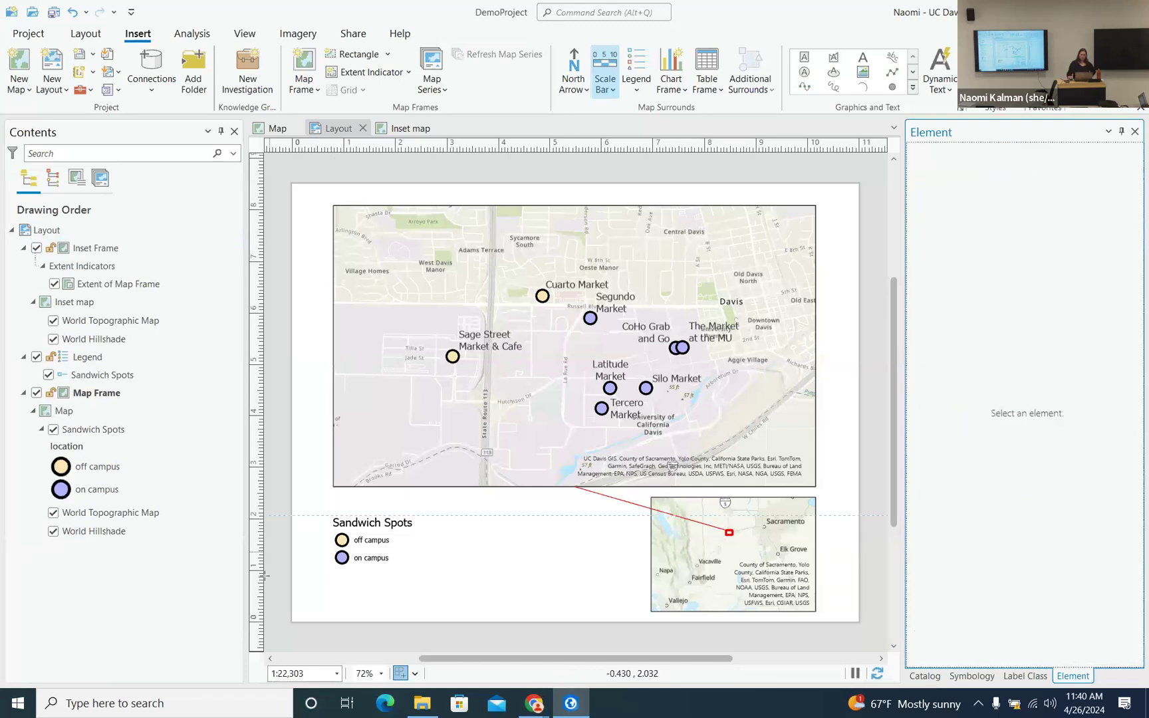
- Draw a narrower miles scale bar below the legend with fitting set to Adjust number of divisions
{"action": "left_click_drag", "start_coordinate": [333, 582], "coordinate": [604, 611]}
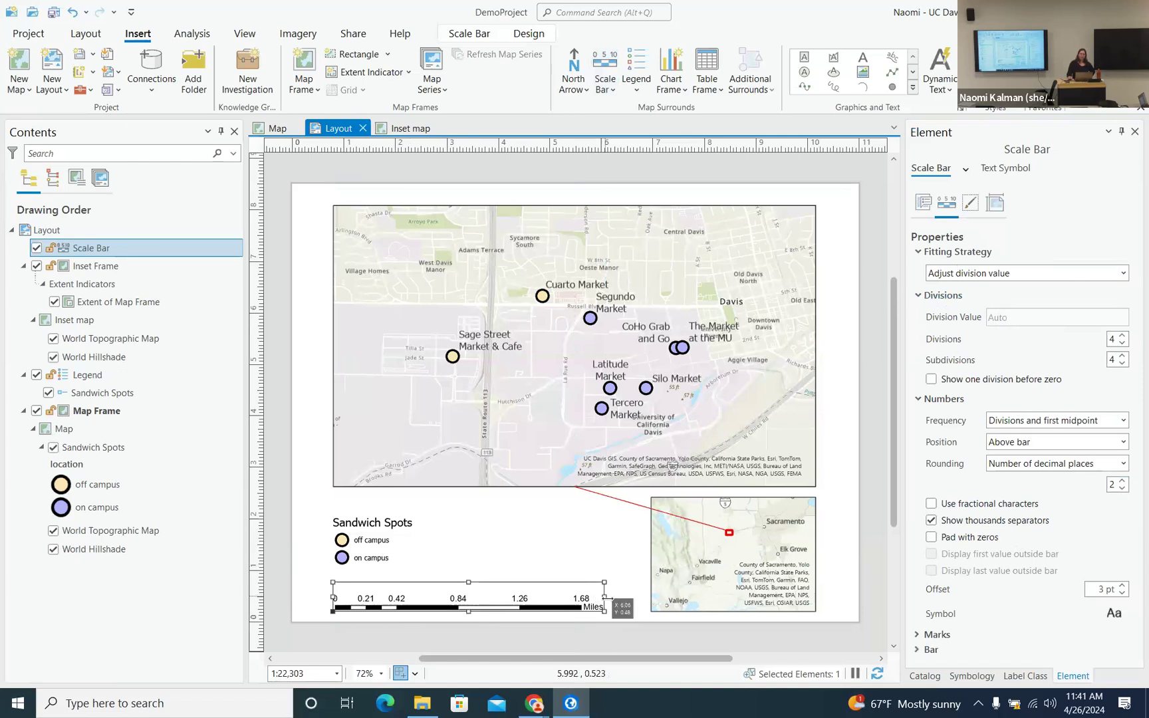
{"action": "left_click_drag", "start_coordinate": [605, 597], "coordinate": [531, 597]}
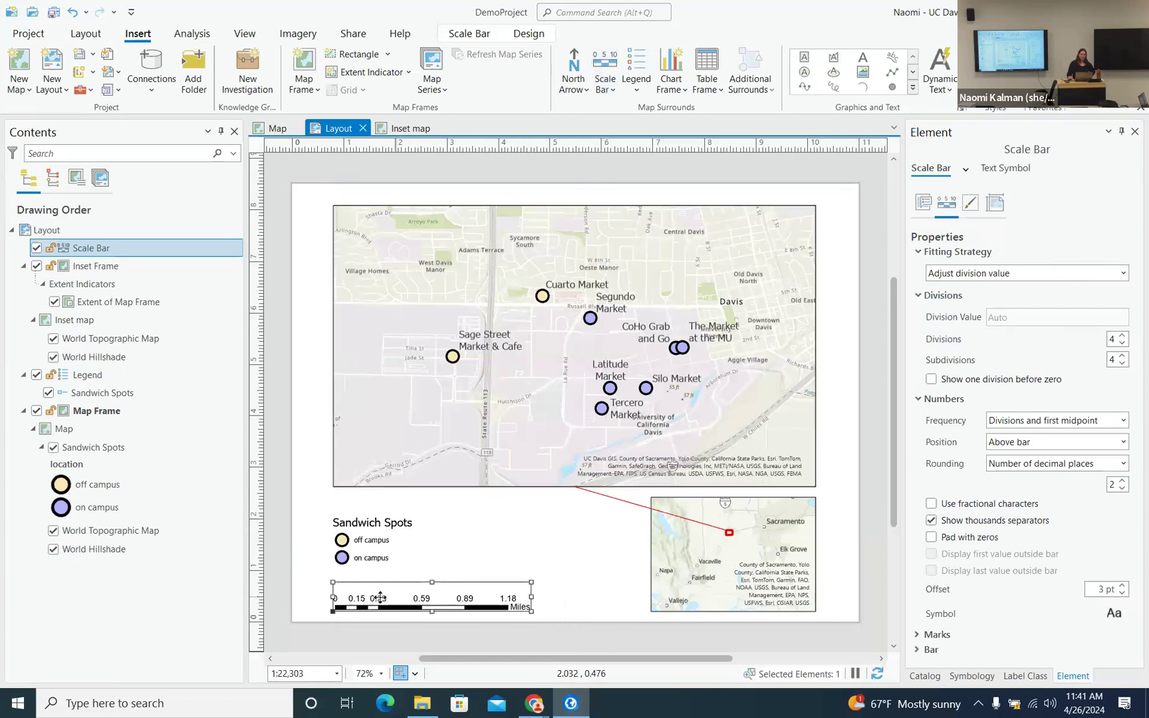
{"action": "left_click", "coordinate": [1124, 273]}
{"action": "left_click", "coordinate": [1099, 305]}
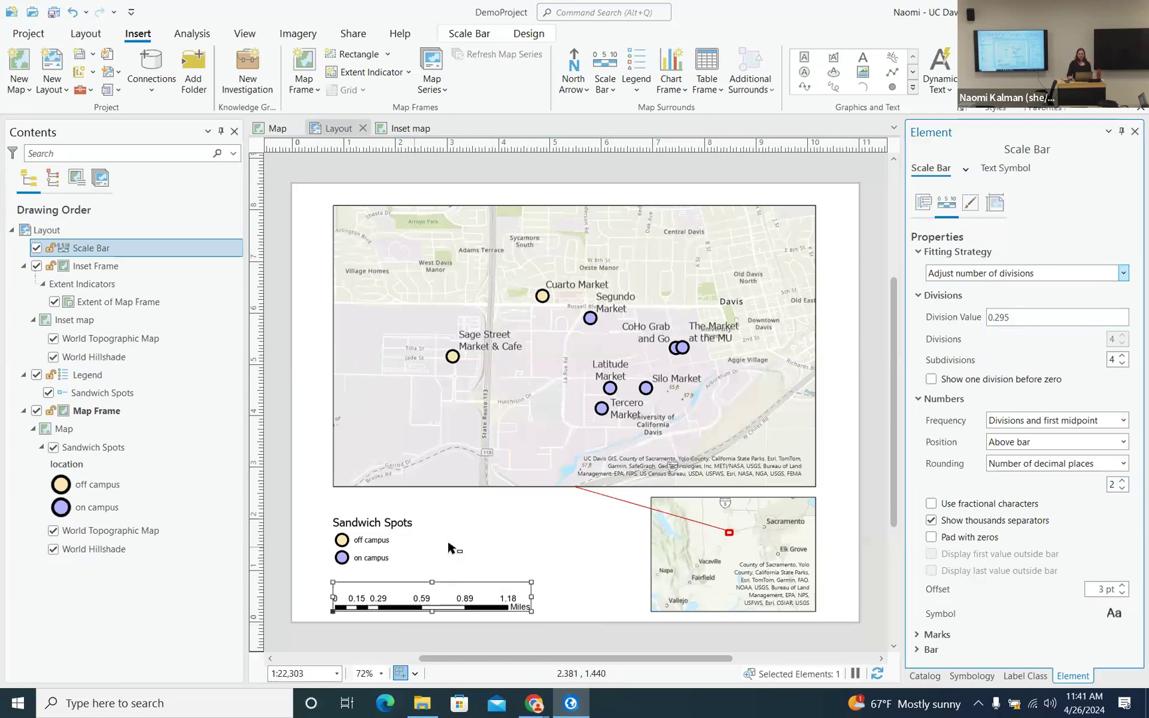
{"action": "left_click", "coordinate": [1013, 168]}
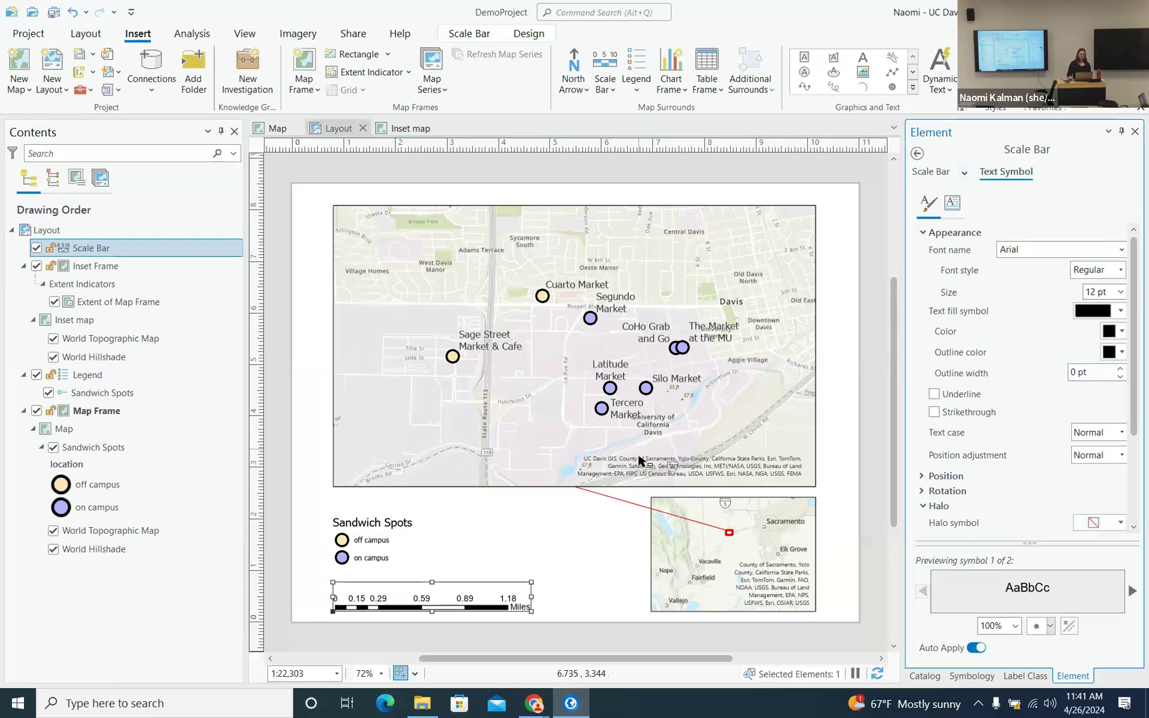
{"action": "left_click", "coordinate": [917, 154]}
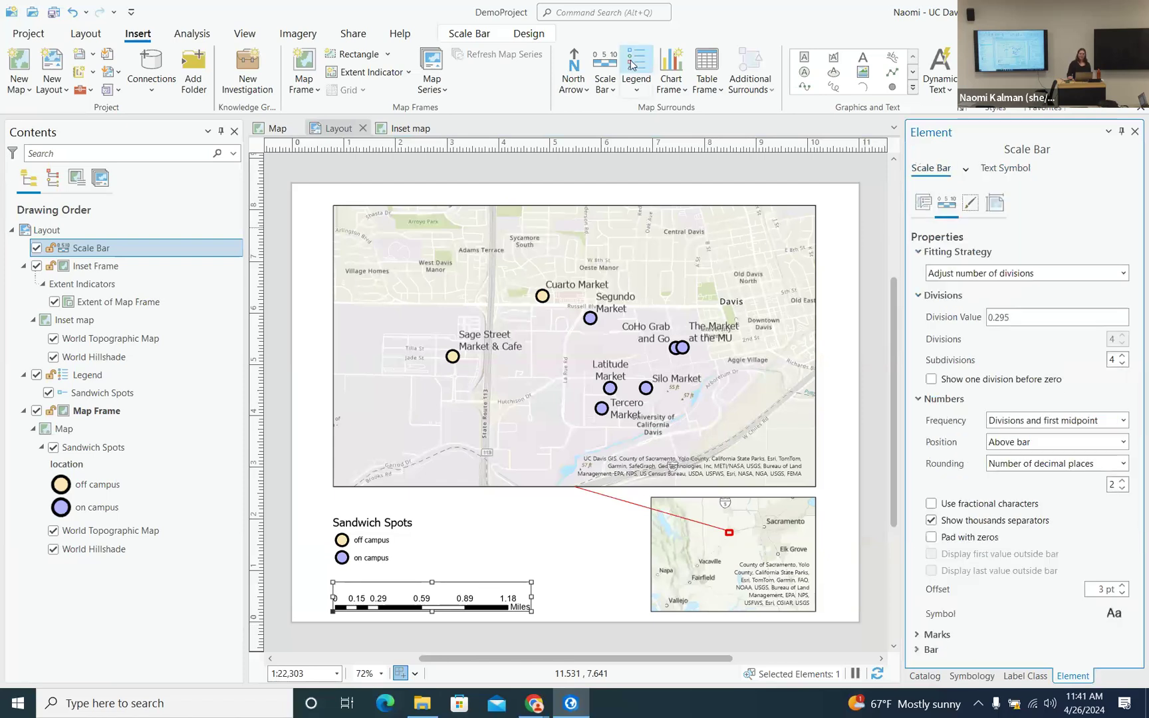
- Place the first plain black ArcGIS north arrow beside the scale bar and shrink it
{"action": "left_click", "coordinate": [586, 96]}
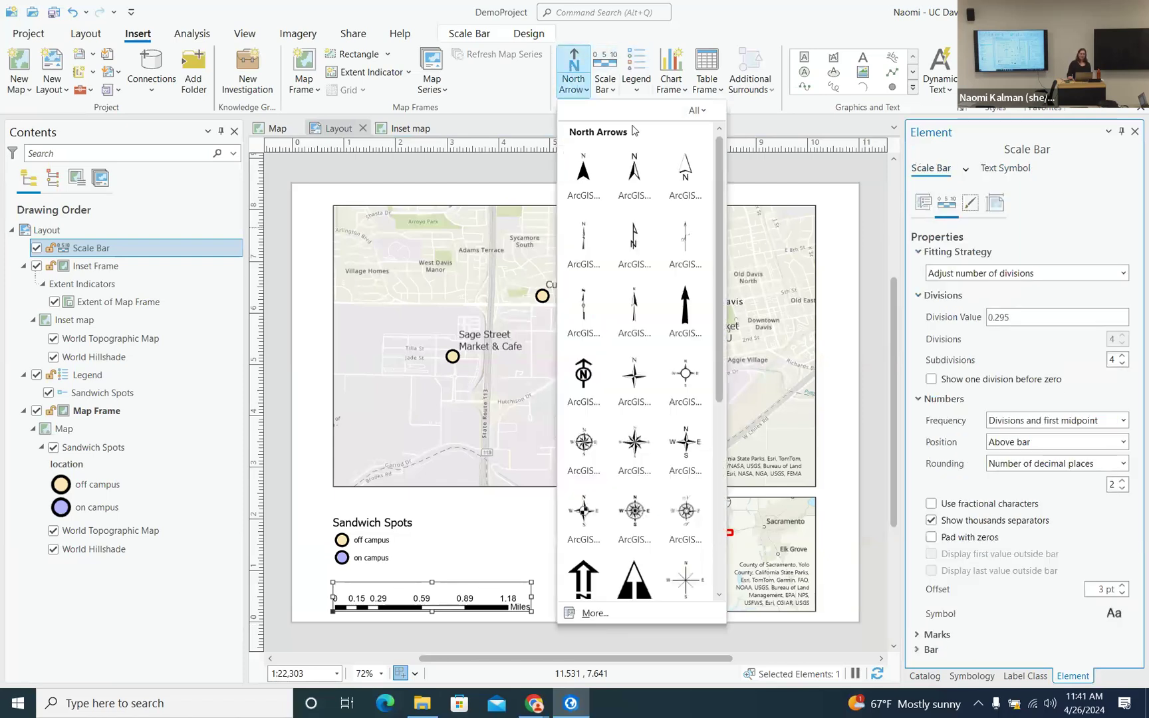
{"action": "left_click", "coordinate": [588, 171]}
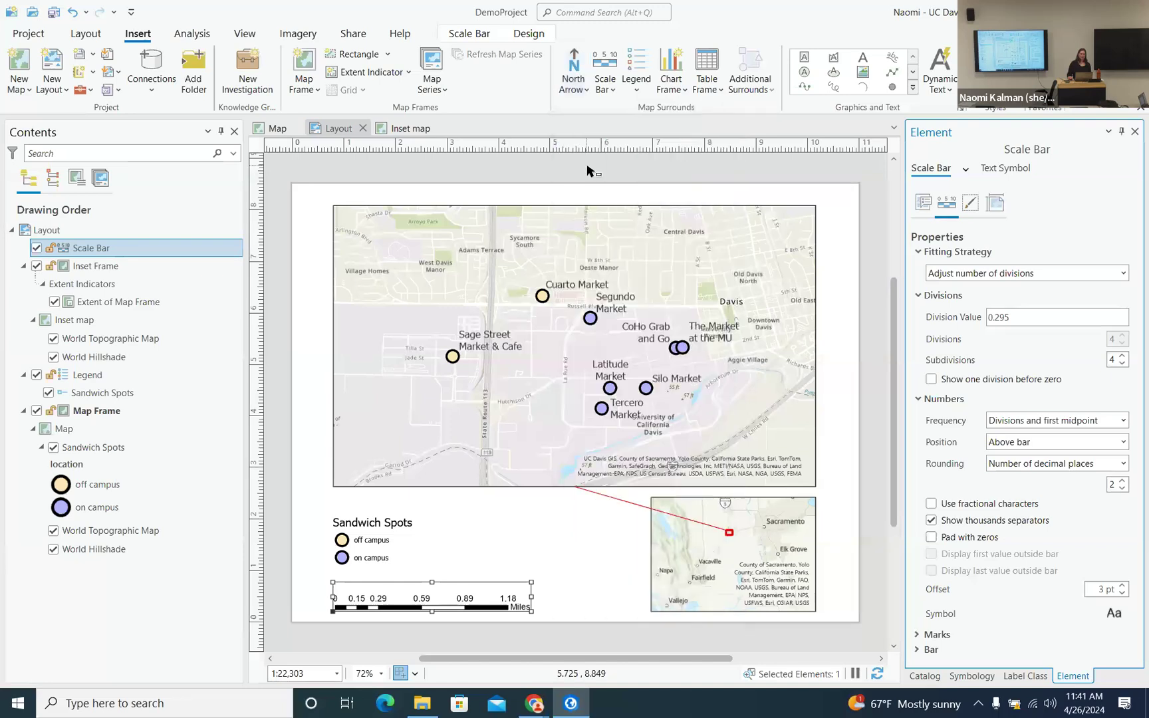
{"action": "mouse_move", "coordinate": [573, 565]}
{"action": "left_mouse_down"}
{"action": "mouse_move", "coordinate": [589, 598]}
{"action": "mouse_move", "coordinate": [619, 608]}
{"action": "mouse_move", "coordinate": [609, 562]}
{"action": "mouse_move", "coordinate": [626, 555]}
{"action": "mouse_move", "coordinate": [633, 498]}
{"action": "mouse_move", "coordinate": [583, 554]}
{"action": "left_mouse_up"}
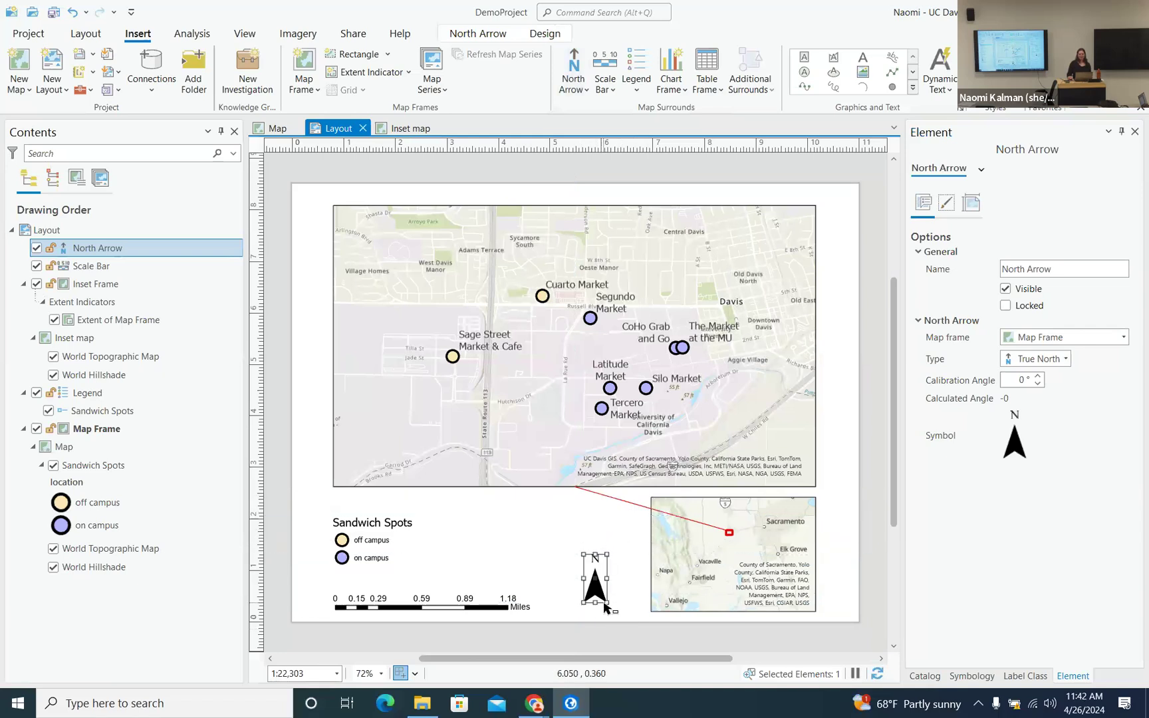
{"action": "mouse_move", "coordinate": [605, 603]}
{"action": "left_mouse_down"}
{"action": "mouse_move", "coordinate": [594, 590]}
{"action": "mouse_move", "coordinate": [608, 605]}
{"action": "left_mouse_up"}
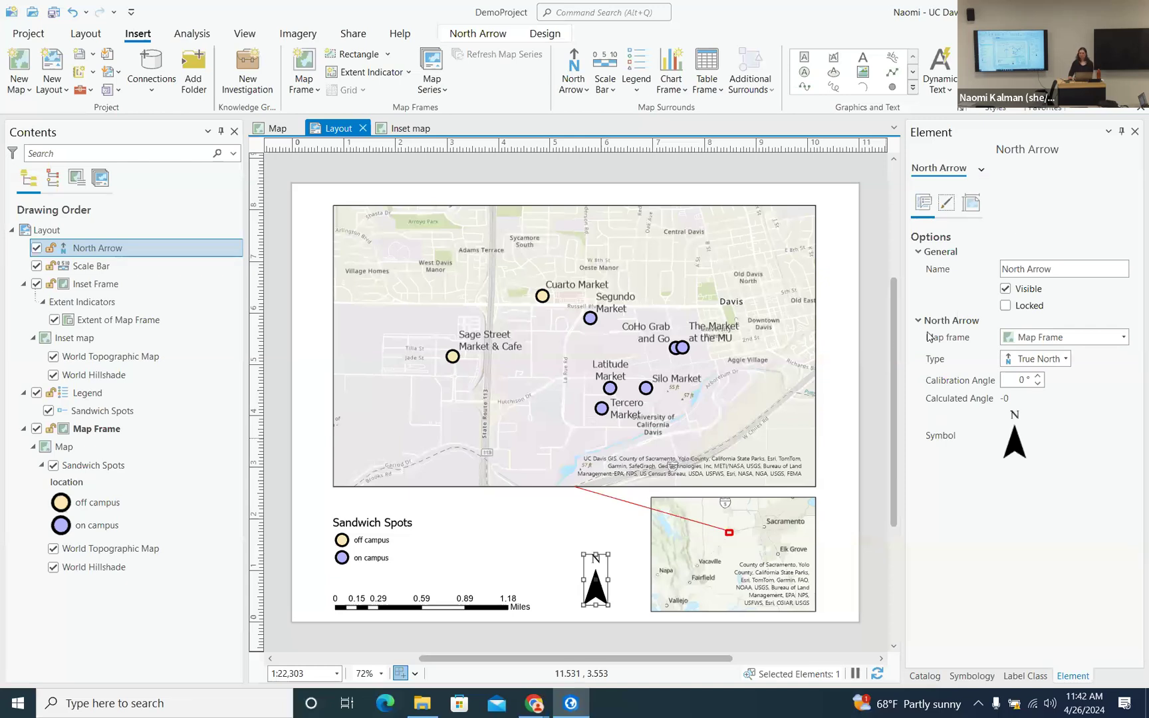
{"action": "left_click", "coordinate": [477, 609]}
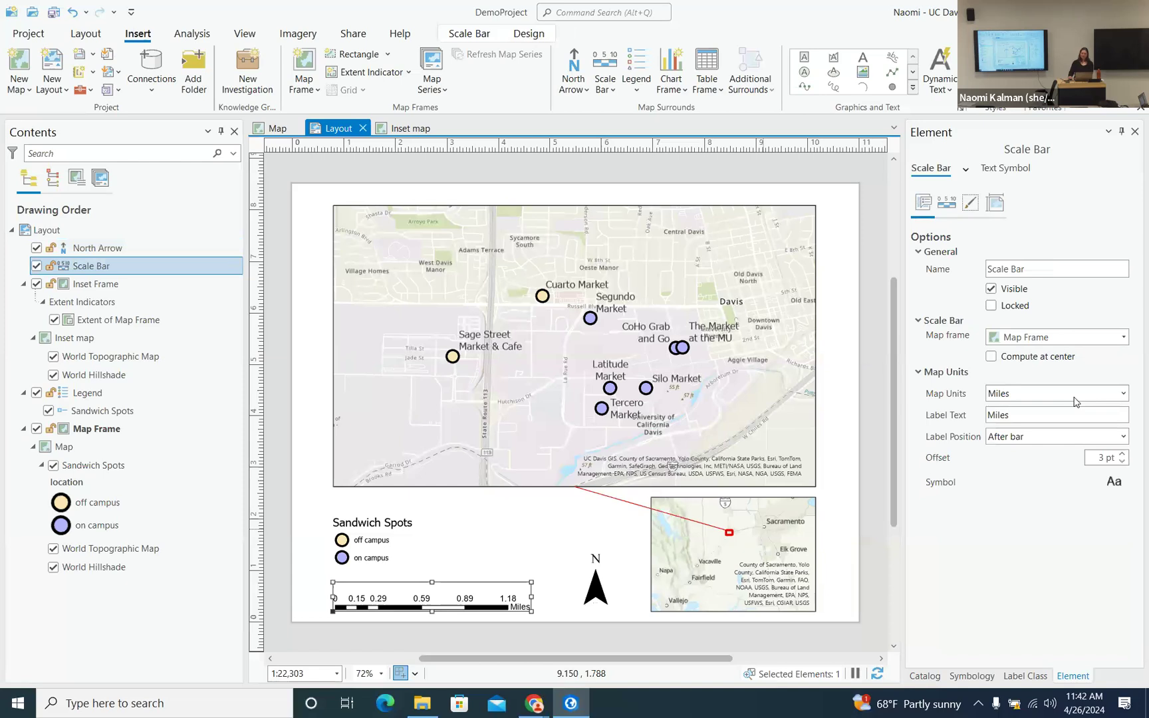
{"action": "left_click", "coordinate": [399, 539]}
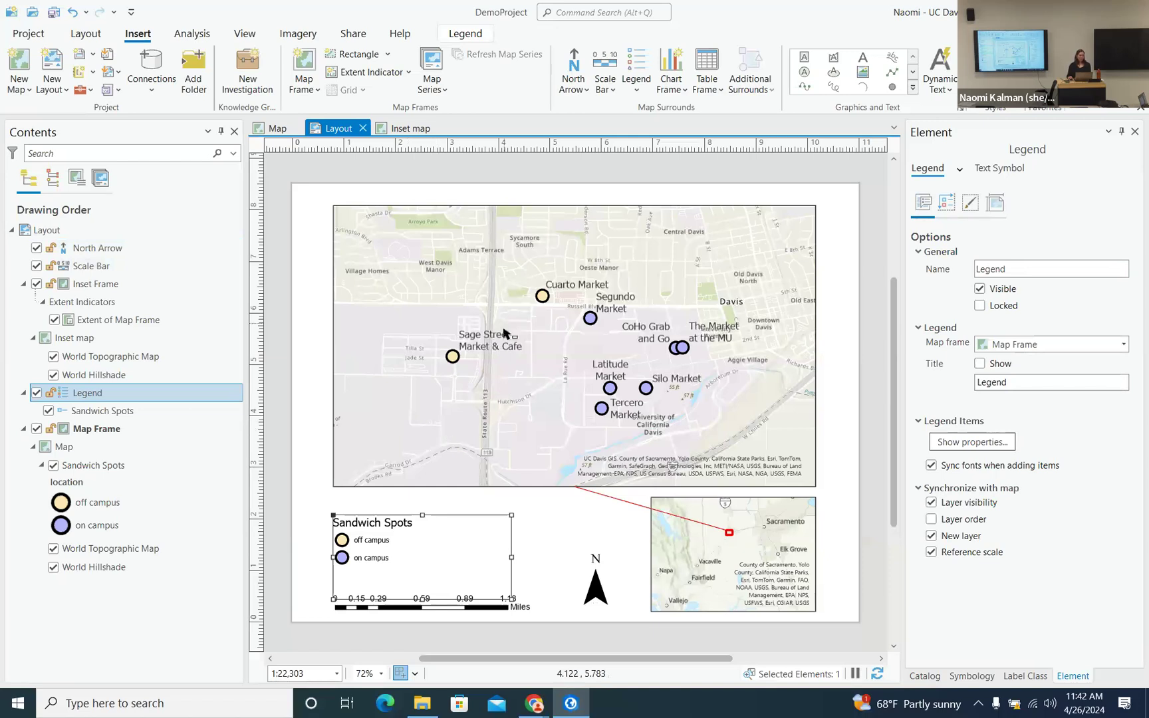
{"action": "left_click", "coordinate": [486, 291]}
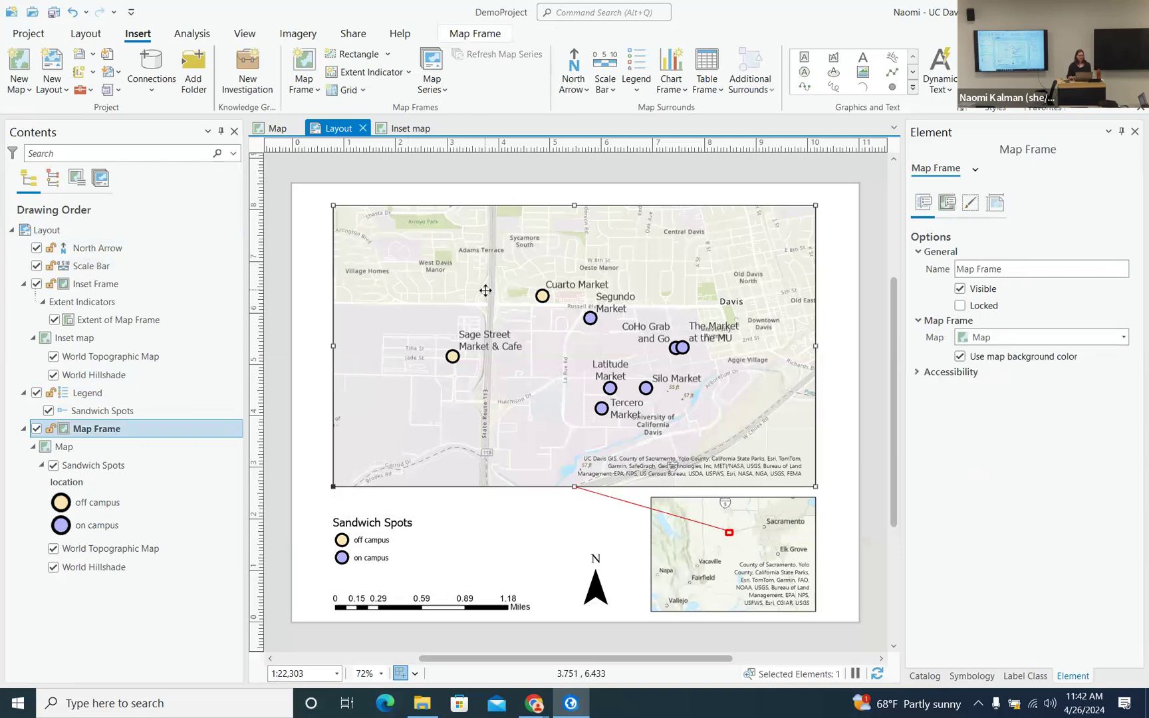
- Add the Black Horizontal Label Graticule grid to the main map frame
{"action": "left_click", "coordinate": [362, 91]}
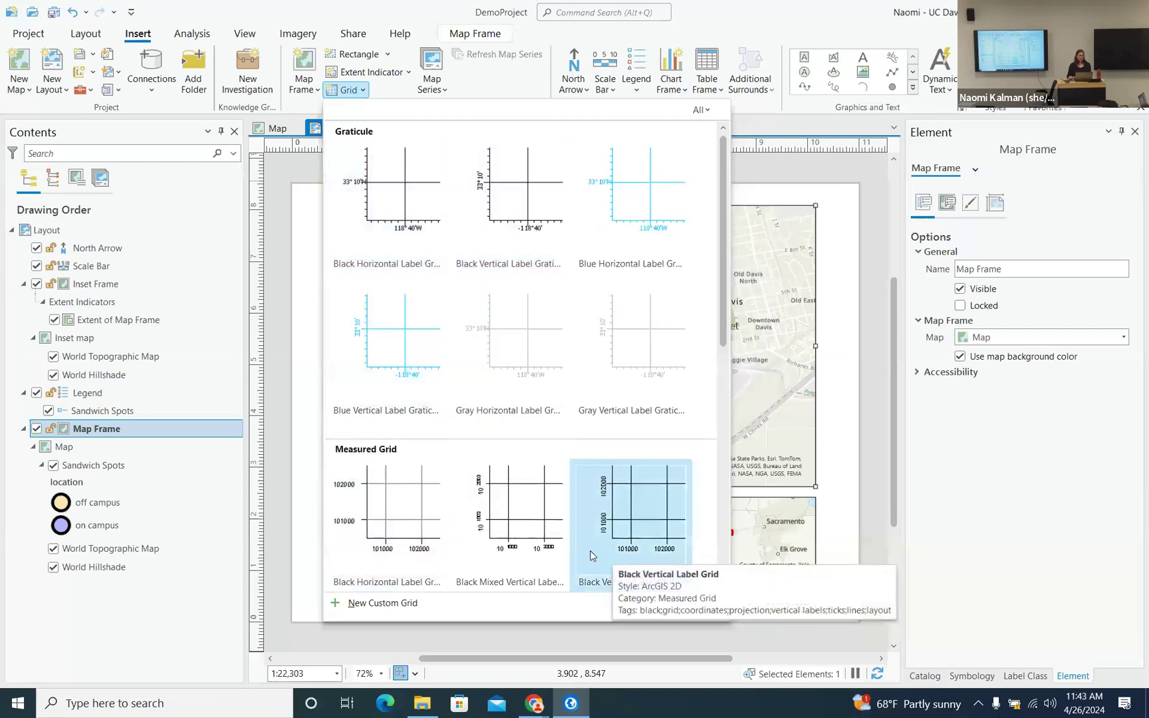
{"action": "left_click", "coordinate": [389, 17]}
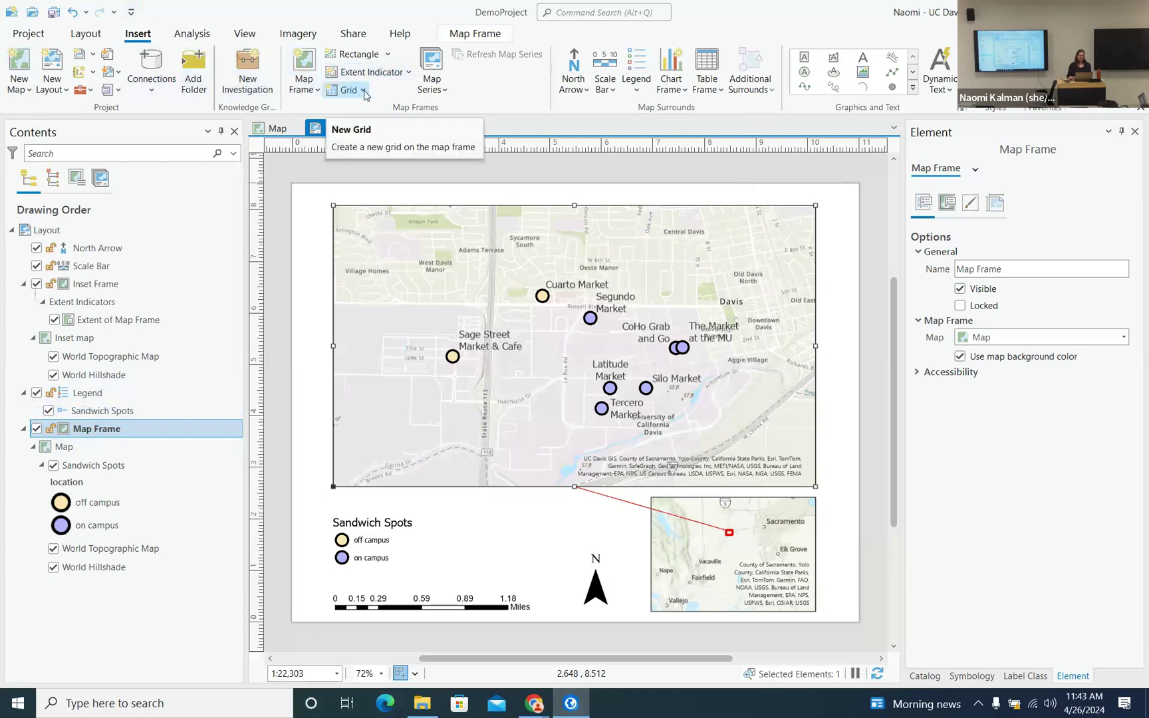
{"action": "left_click", "coordinate": [366, 95]}
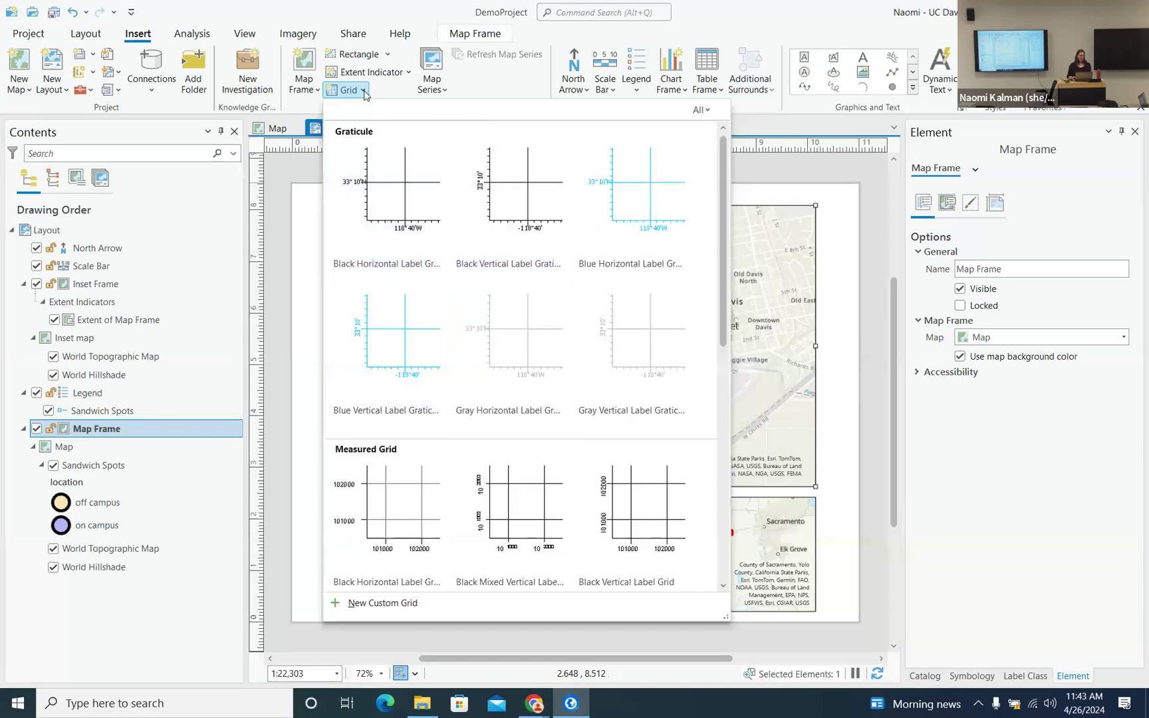
{"action": "left_click", "coordinate": [385, 188]}
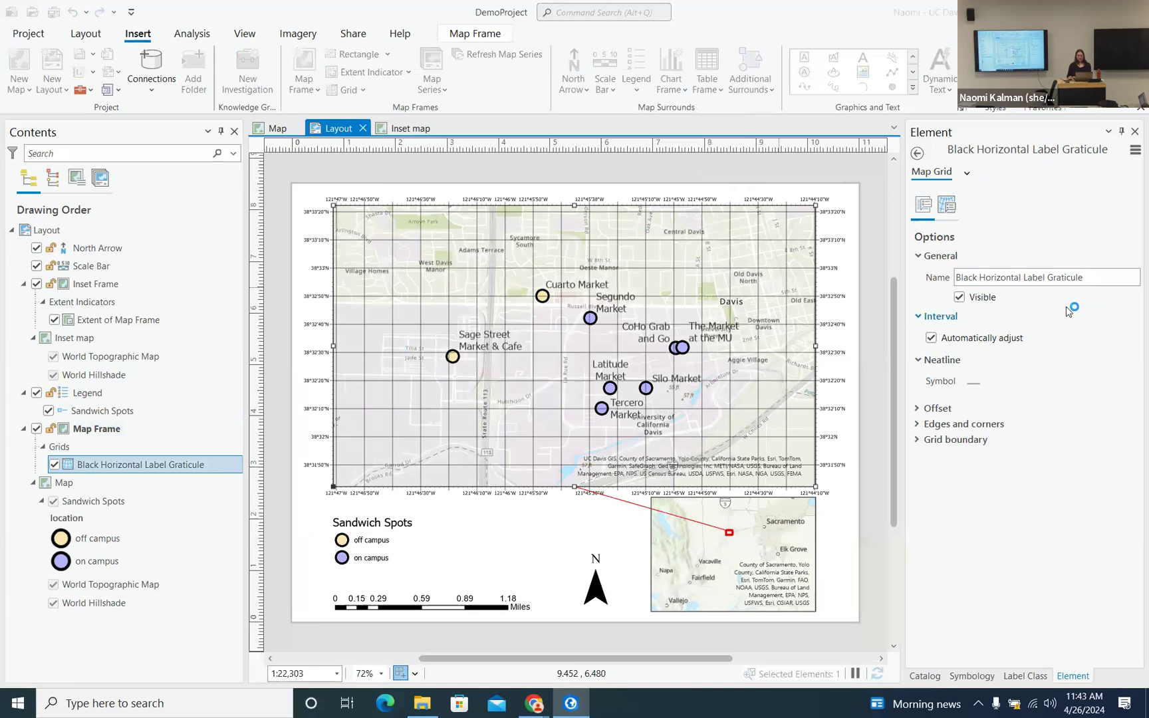
- Remove the gridlines component from the graticule and save the project
{"action": "left_click", "coordinate": [947, 206]}
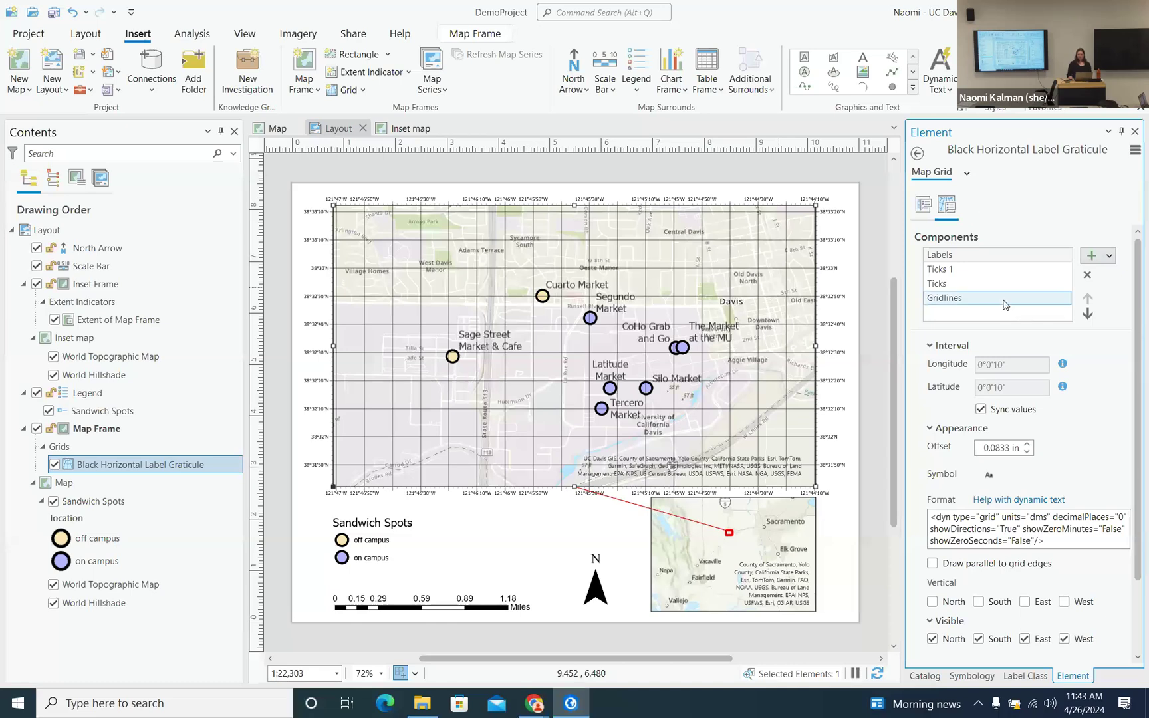
{"action": "left_click", "coordinate": [978, 299]}
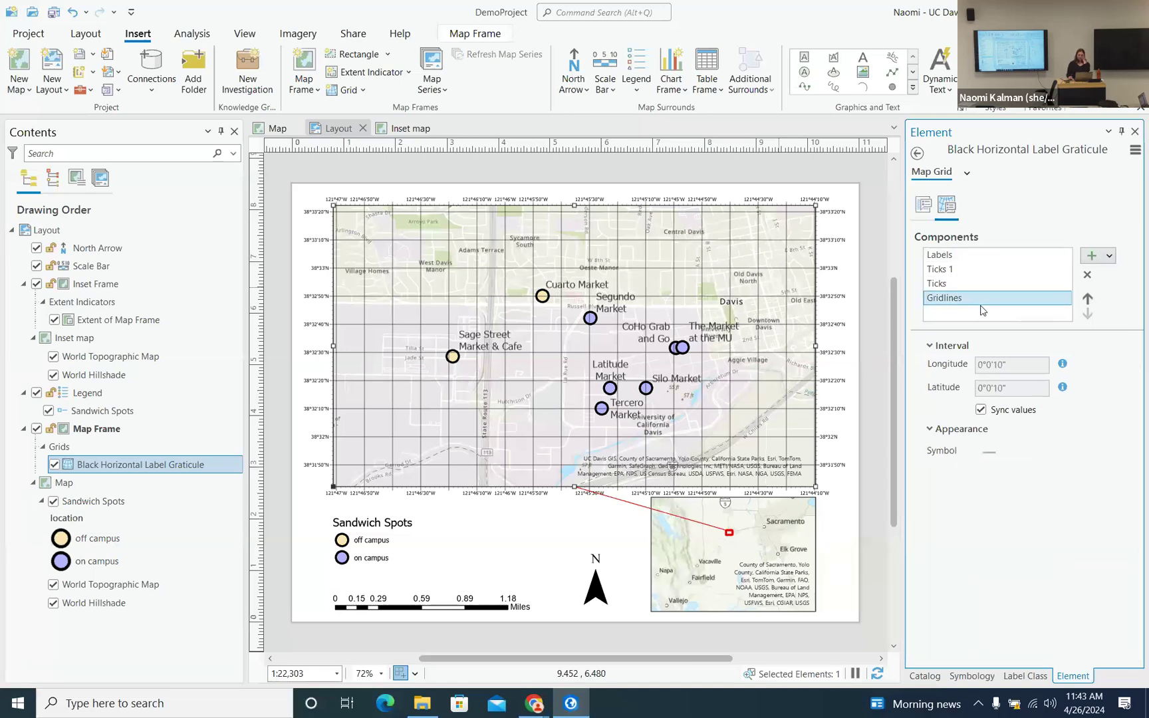
{"action": "left_click", "coordinate": [1088, 274]}
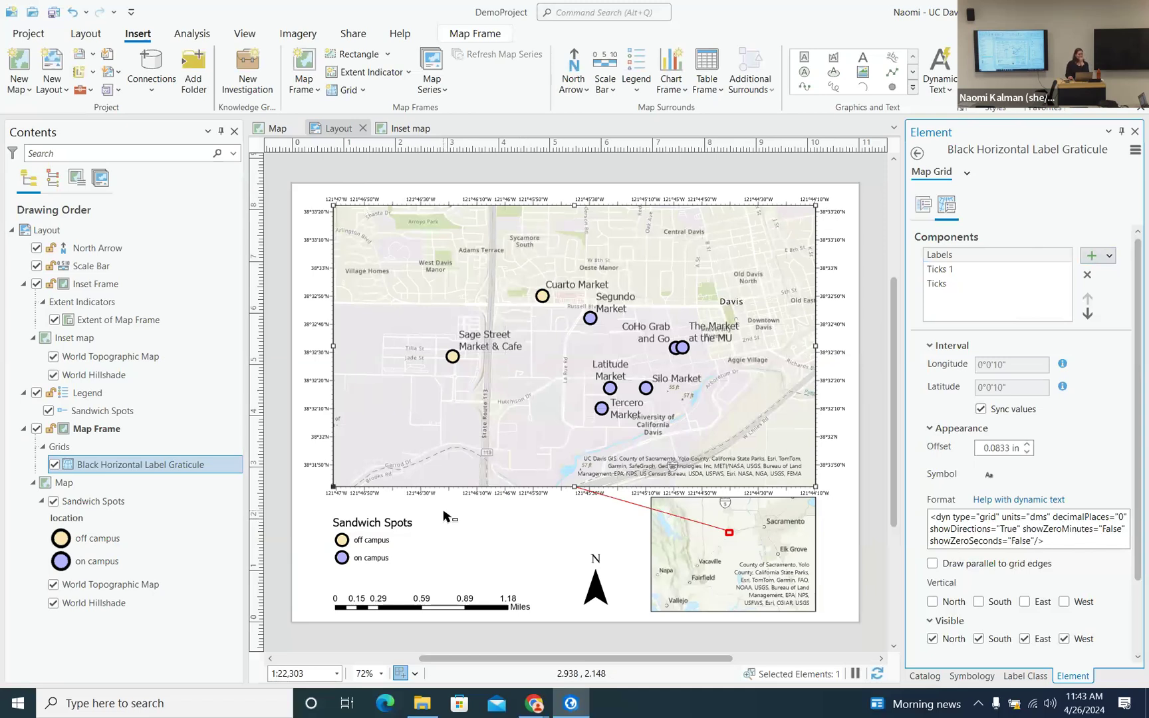
{"action": "left_click", "coordinate": [49, 16]}
- Re-add gridlines below the labels, then remove them again and save the project
{"action": "left_click", "coordinate": [1110, 258]}
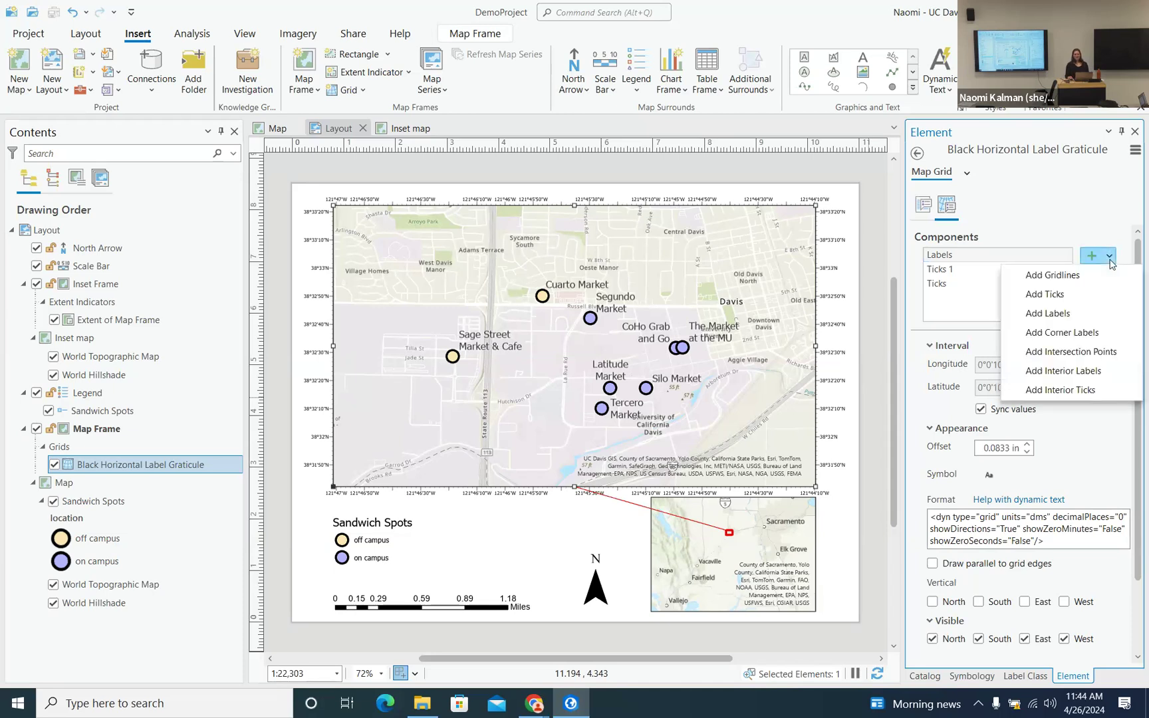
{"action": "left_click", "coordinate": [1094, 275]}
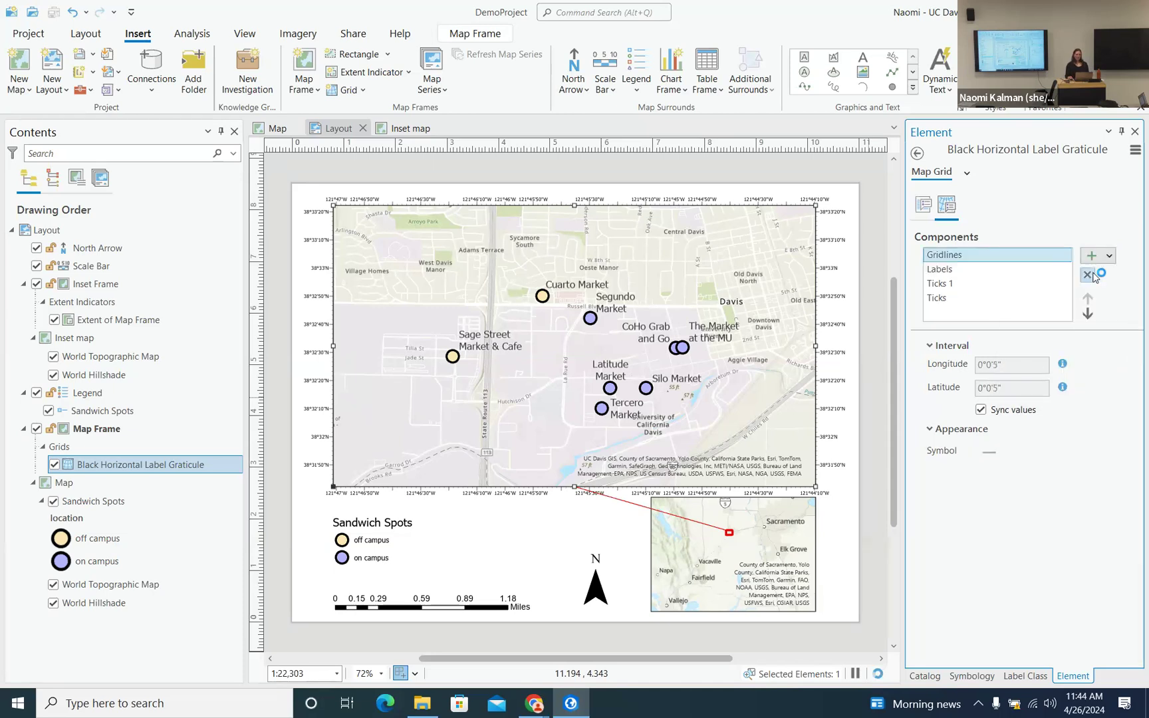
{"action": "left_click", "coordinate": [1088, 314]}
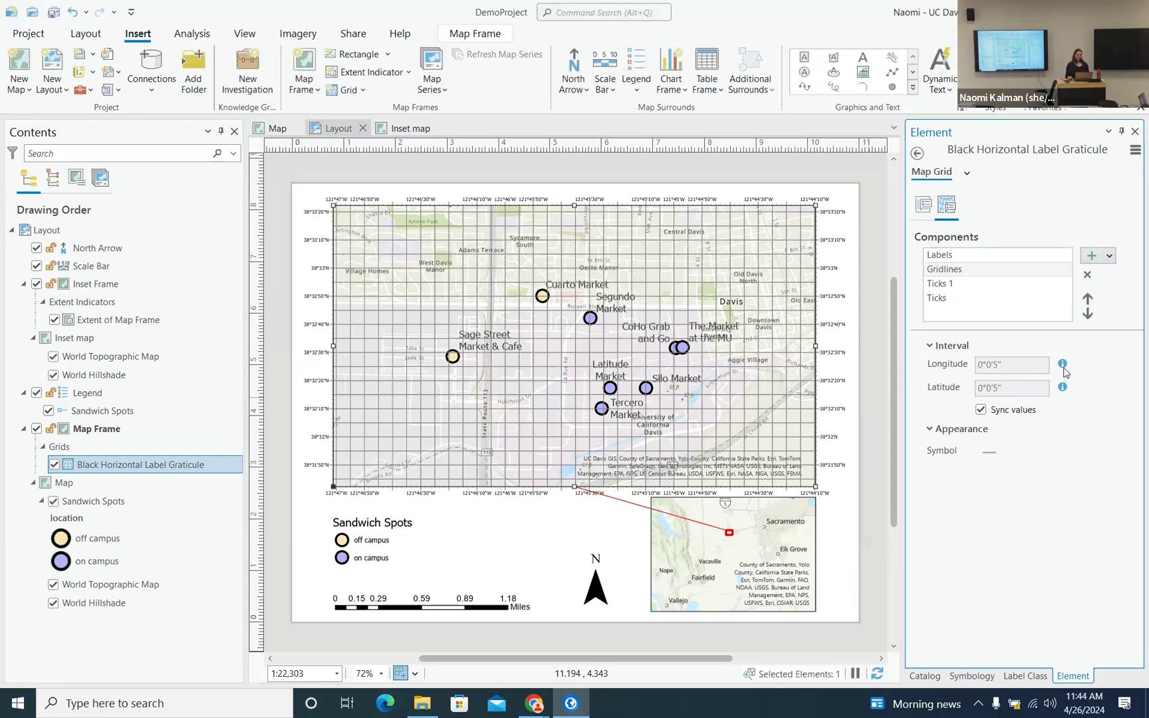
{"action": "left_click", "coordinate": [977, 270]}
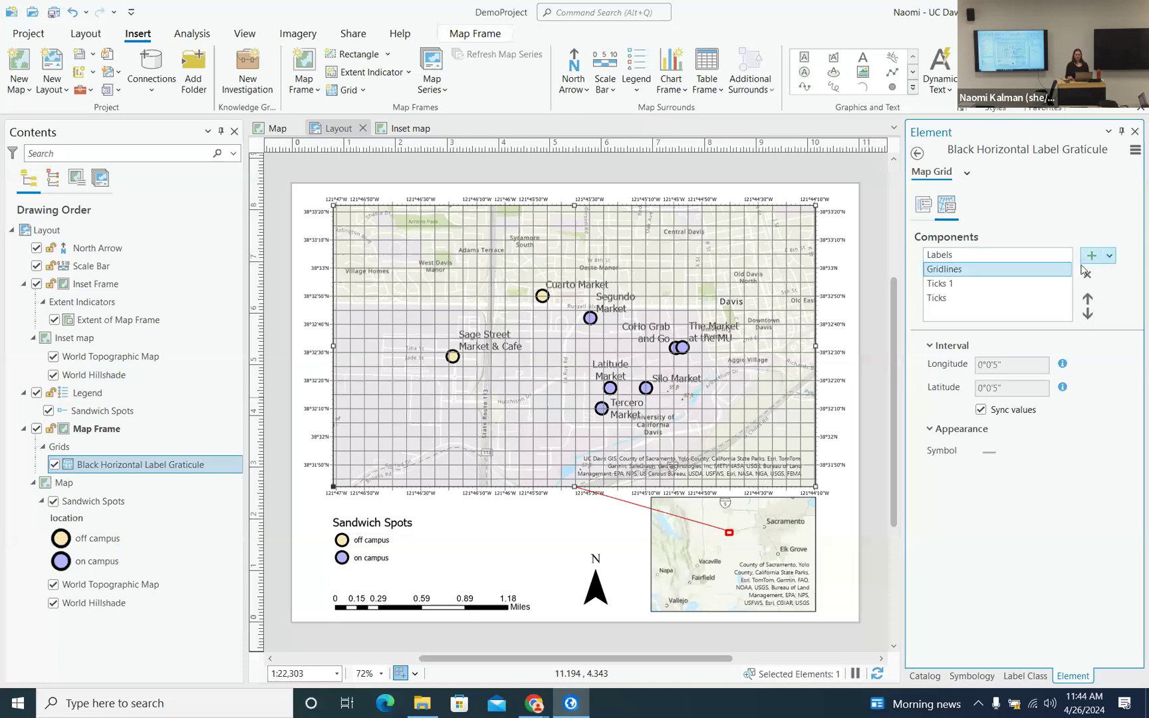
{"action": "left_click", "coordinate": [1087, 277]}
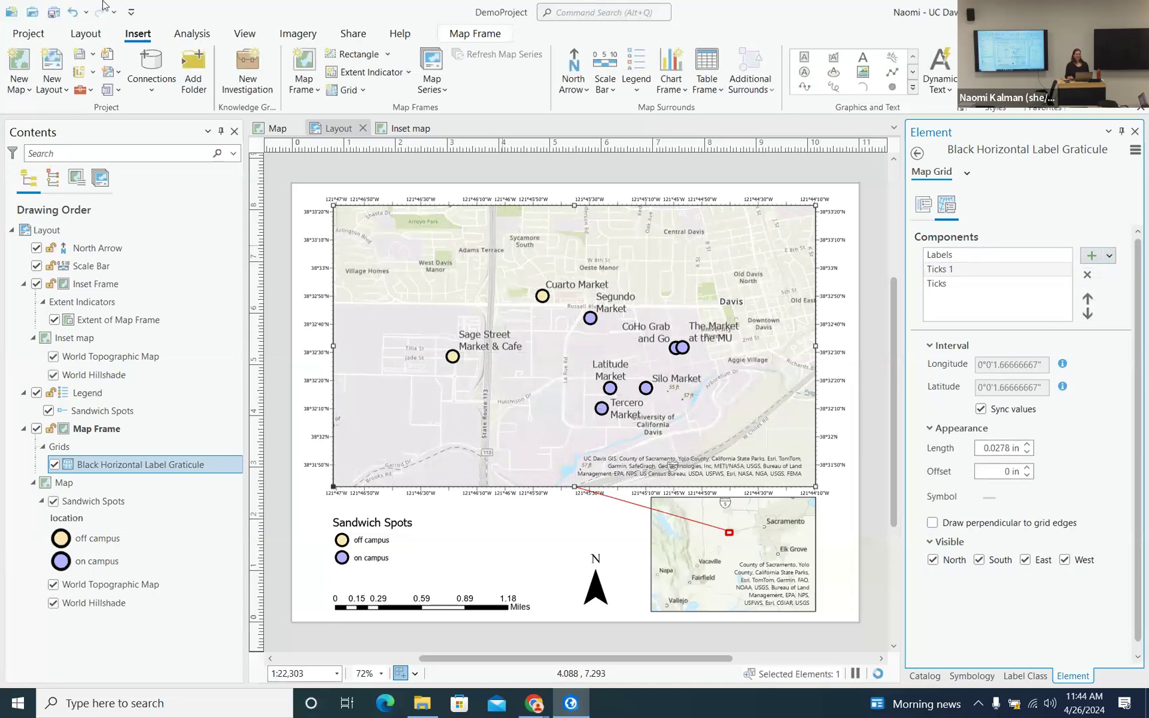
{"action": "left_click", "coordinate": [54, 13]}
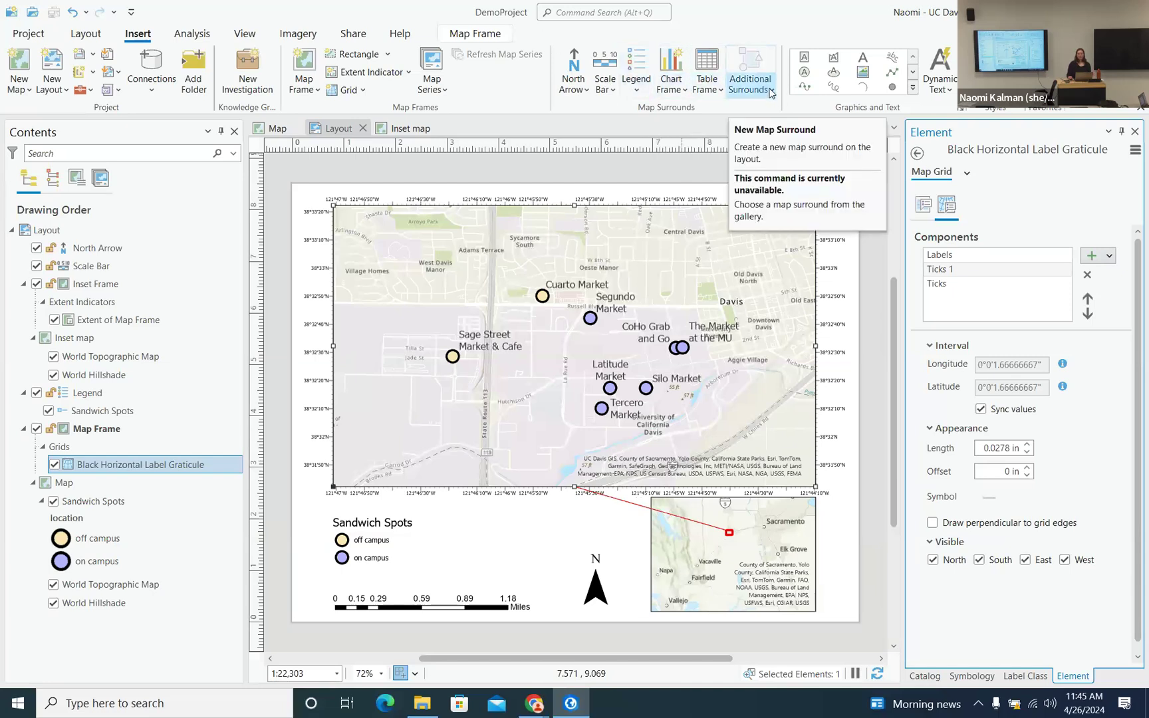
- Pick Service Layer Credits from the Layout section of the Dynamic Text gallery
{"action": "left_click", "coordinate": [772, 90]}
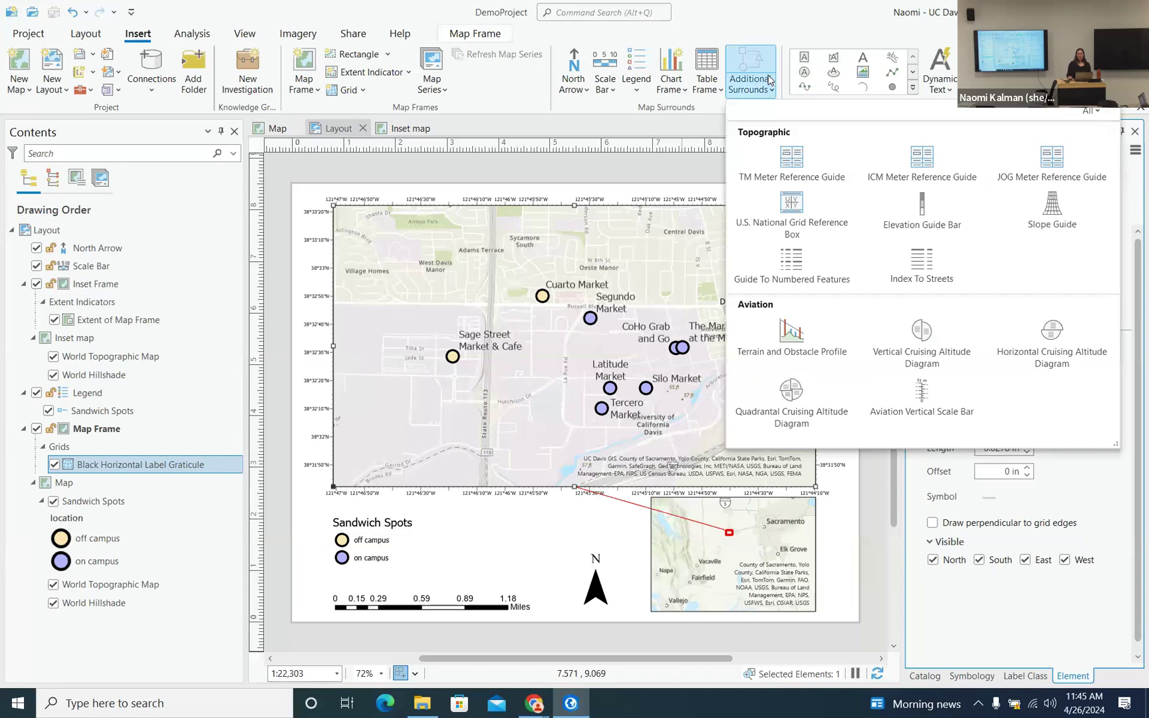
{"action": "left_click", "coordinate": [770, 93]}
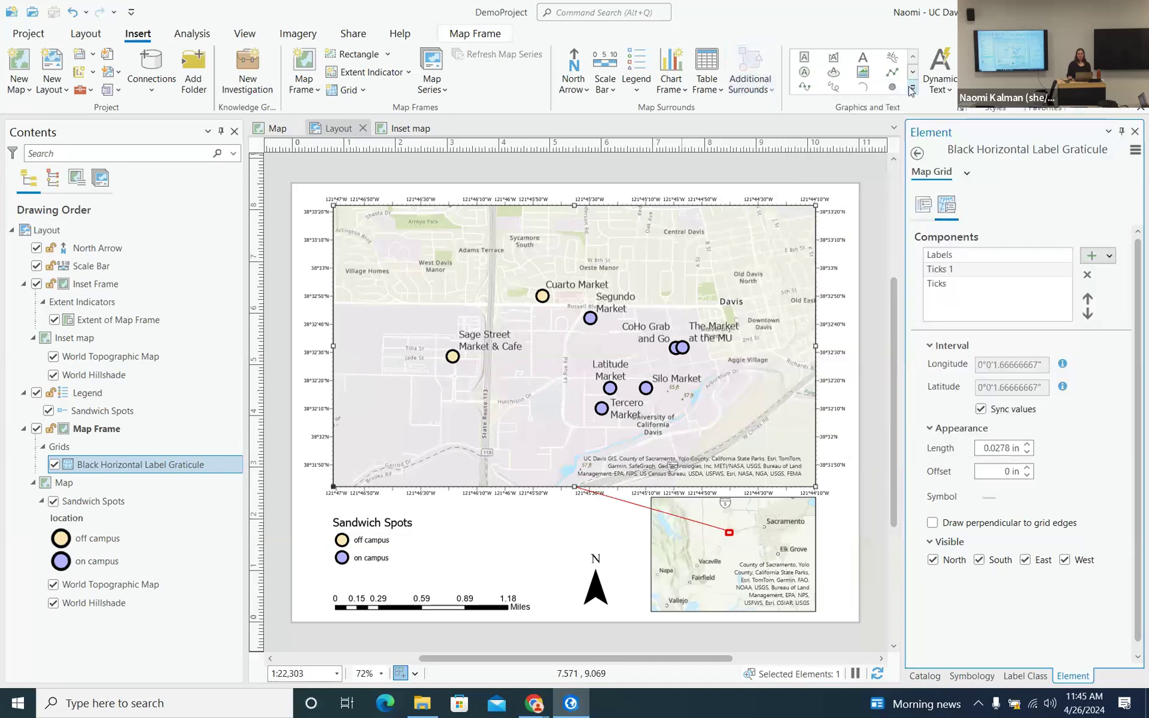
{"action": "left_click", "coordinate": [914, 87]}
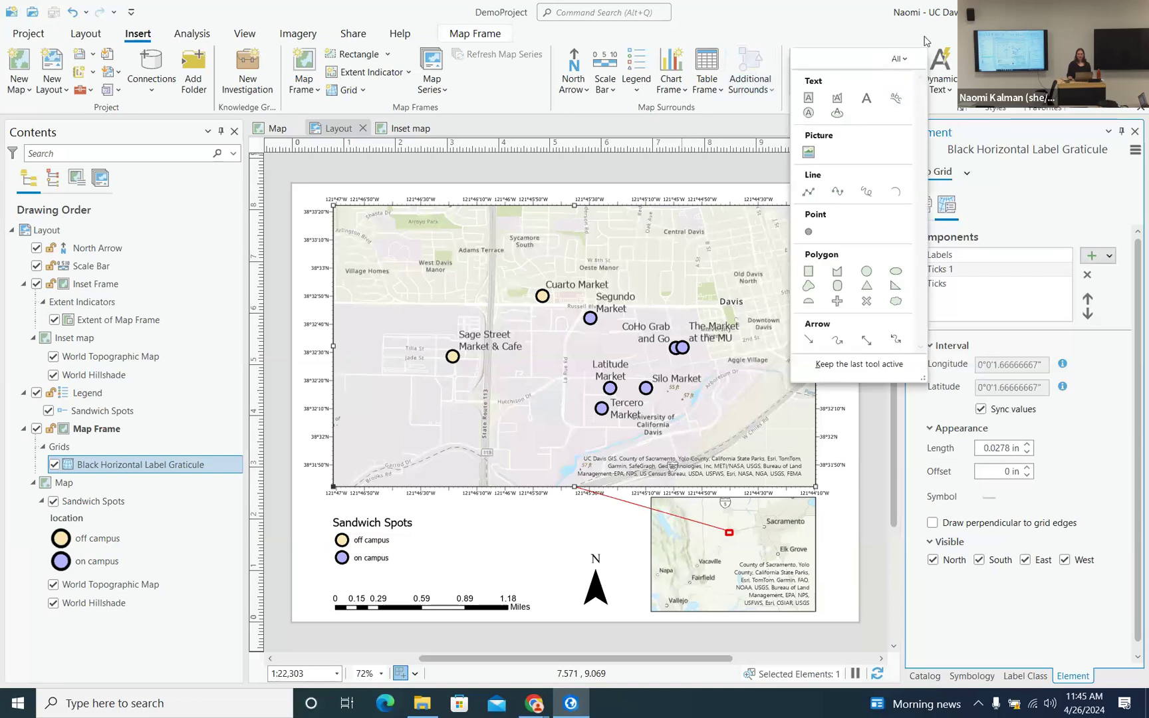
{"action": "left_click", "coordinate": [956, 89]}
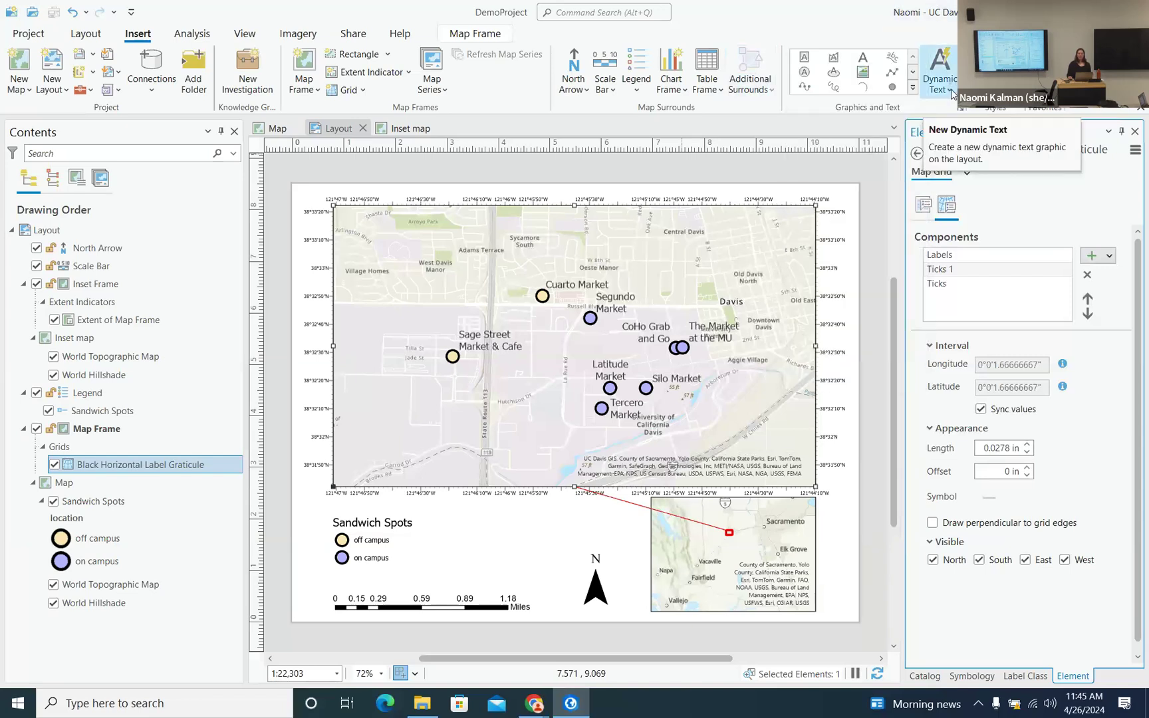
{"action": "left_click", "coordinate": [951, 93]}
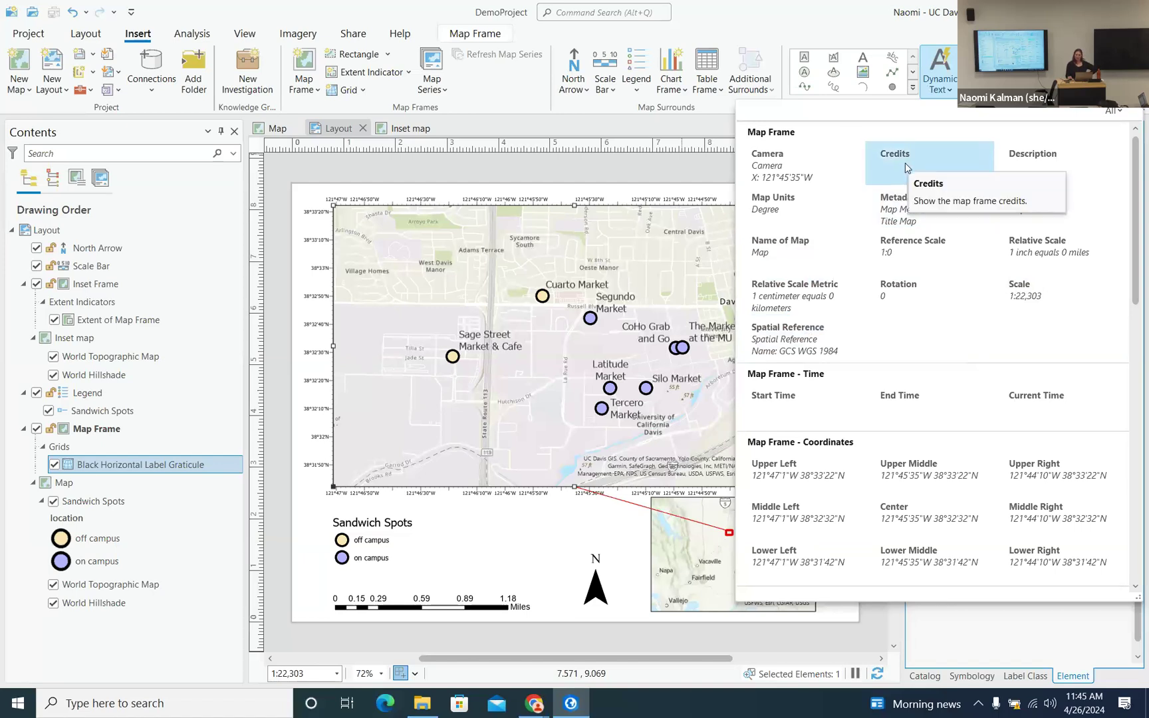
{"action": "scroll", "coordinate": [904, 167], "scroll_direction": "down", "scroll_amount": 4}
{"action": "scroll", "coordinate": [902, 184], "scroll_direction": "down", "scroll_amount": 3}
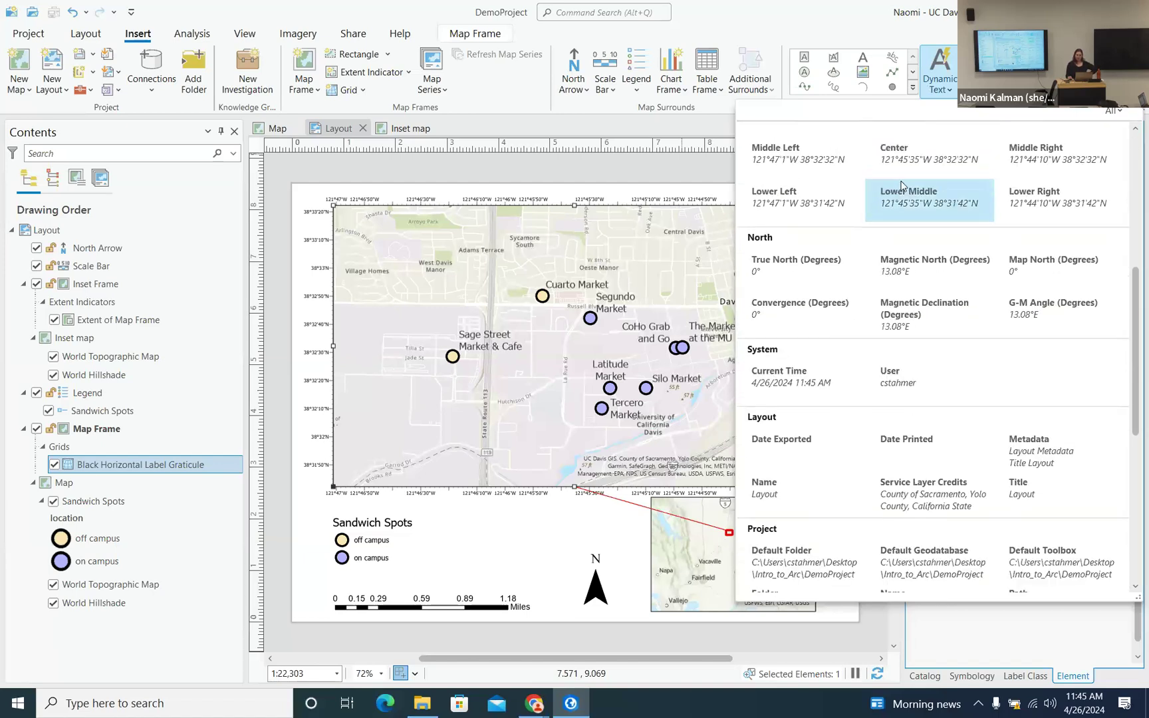
{"action": "scroll", "coordinate": [902, 184], "scroll_direction": "down", "scroll_amount": 1}
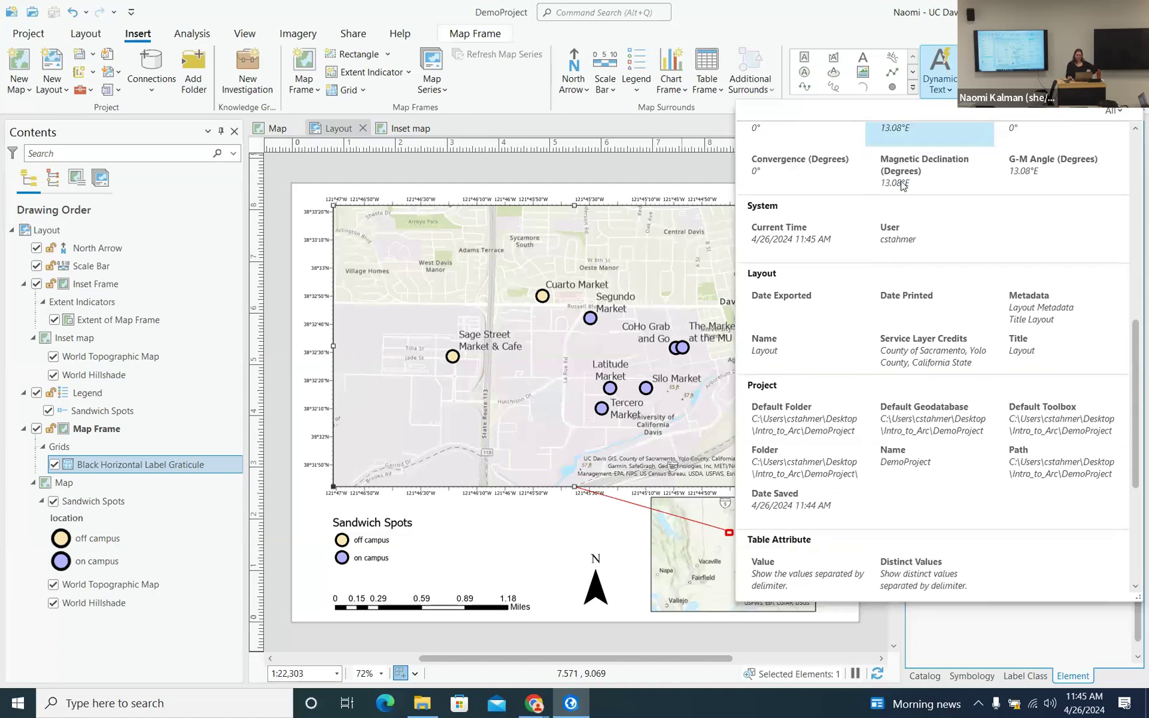
{"action": "left_click", "coordinate": [920, 347]}
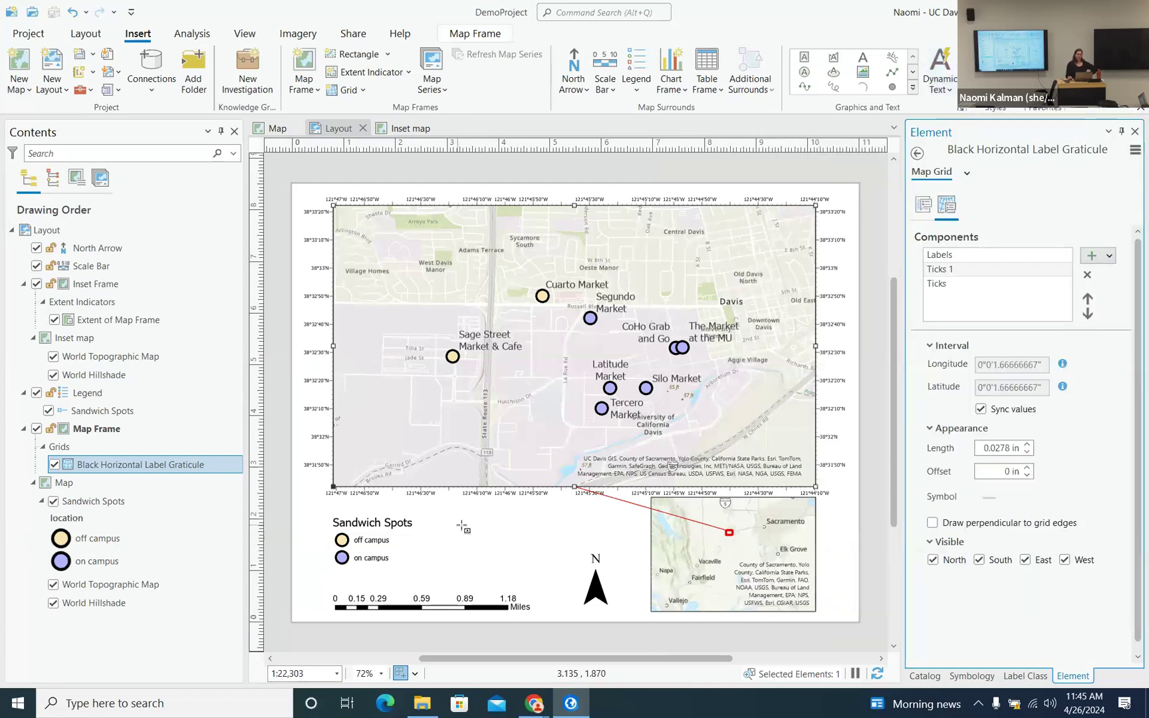
- Drag a box below the map frame to place the Service Layer Credits text
{"action": "left_click_drag", "start_coordinate": [463, 517], "coordinate": [619, 536]}
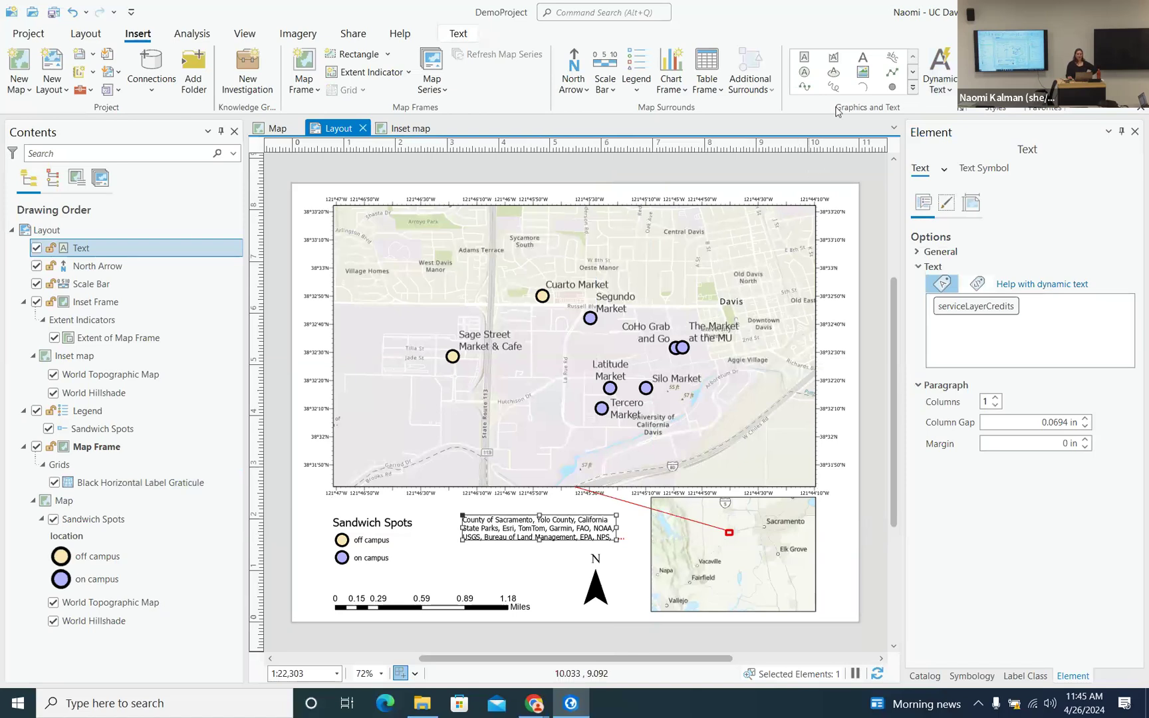
{"action": "left_click", "coordinate": [954, 89]}
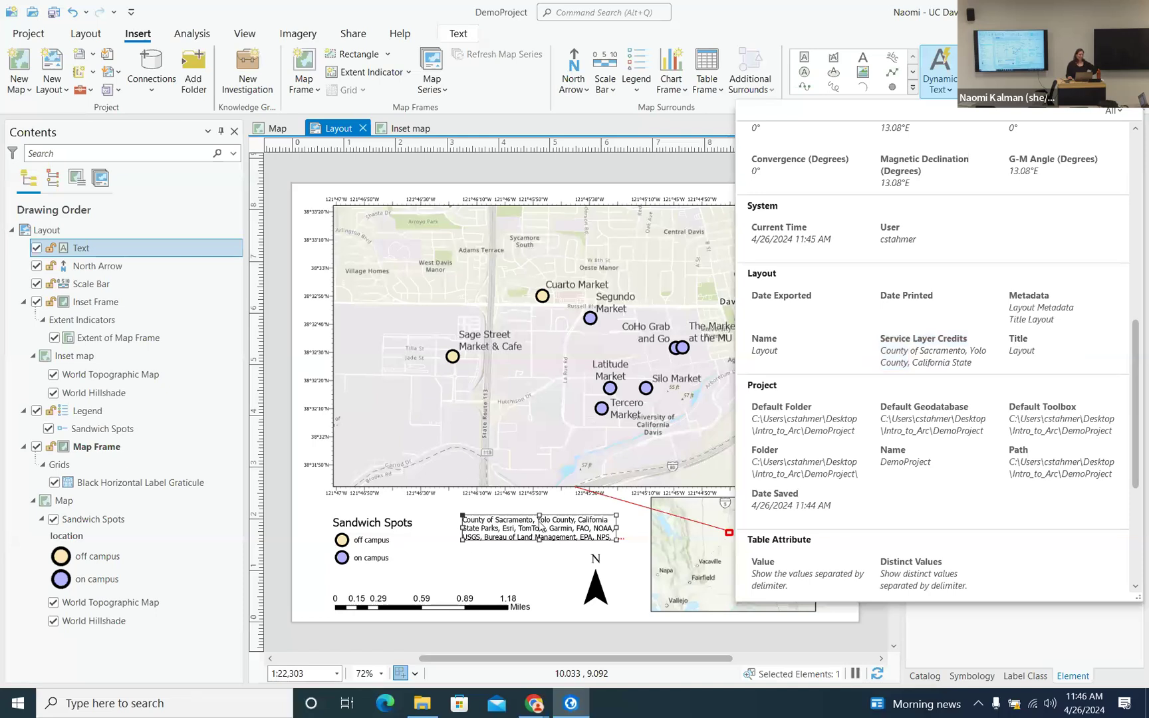
{"action": "left_click", "coordinate": [775, 26]}
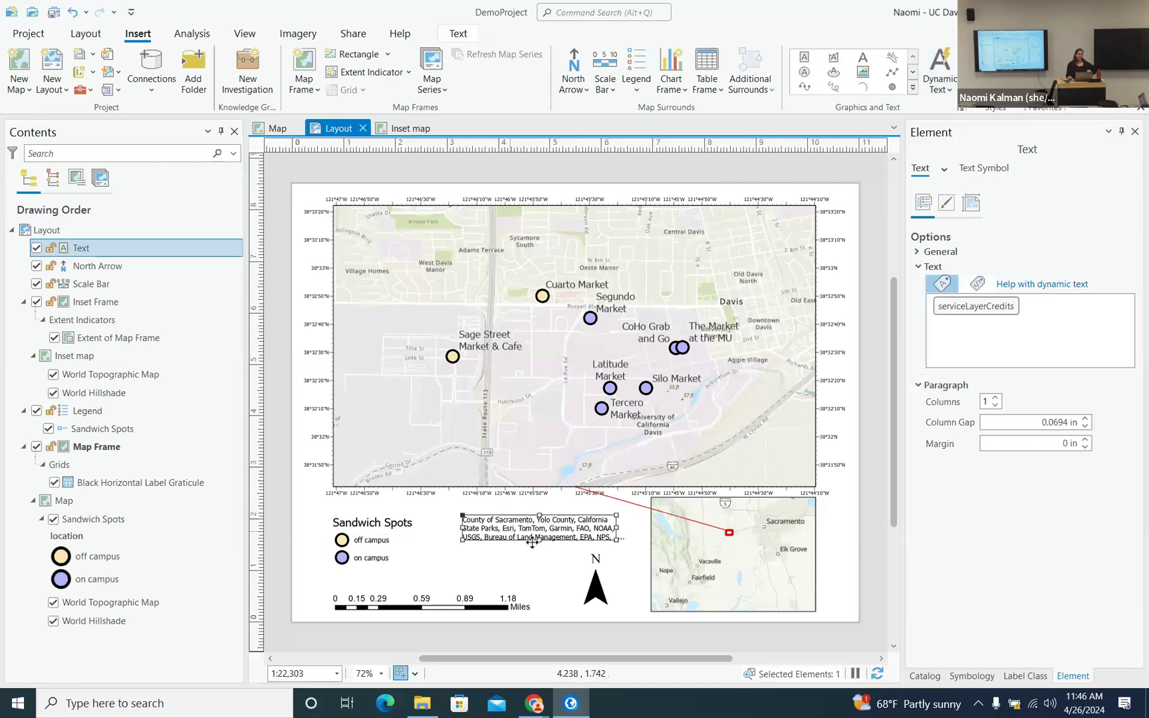
- Widen the credits box on both sides, make it taller, and shift it up slightly
{"action": "mouse_move", "coordinate": [463, 528]}
{"action": "left_mouse_down"}
{"action": "mouse_move", "coordinate": [434, 532]}
{"action": "mouse_move", "coordinate": [442, 538]}
{"action": "left_mouse_up"}
{"action": "left_click_drag", "start_coordinate": [617, 528], "coordinate": [644, 551]}
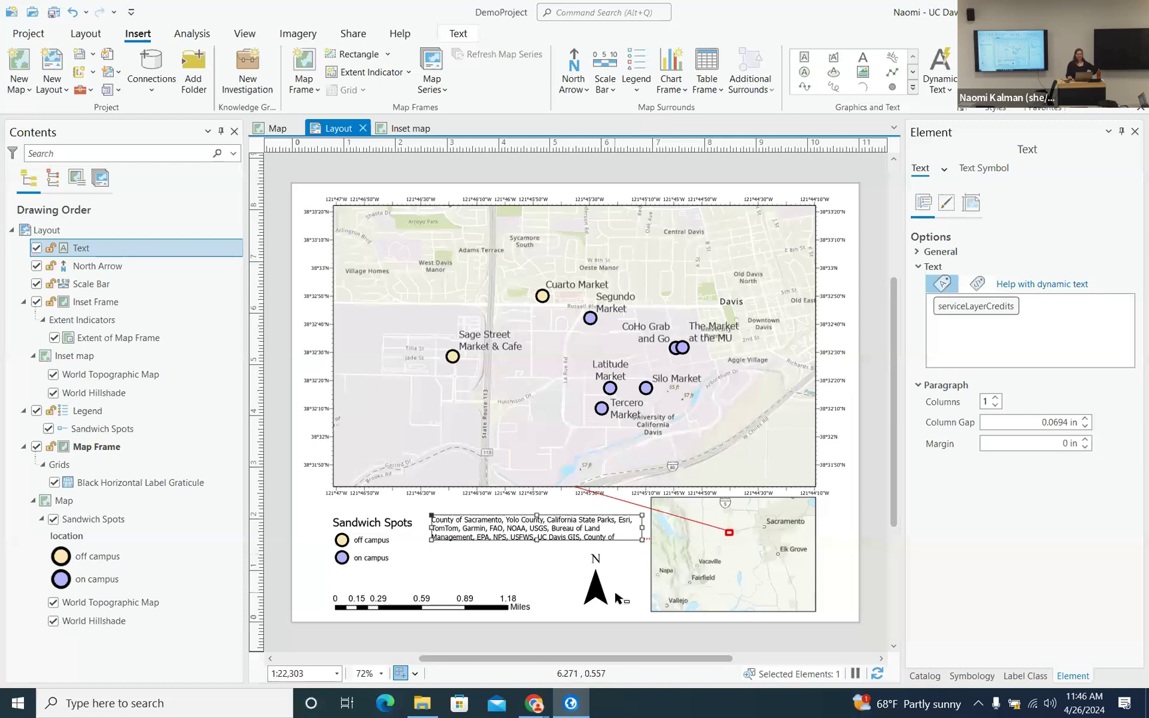
{"action": "left_click_drag", "start_coordinate": [537, 541], "coordinate": [538, 565]}
{"action": "left_click_drag", "start_coordinate": [572, 524], "coordinate": [573, 510]}
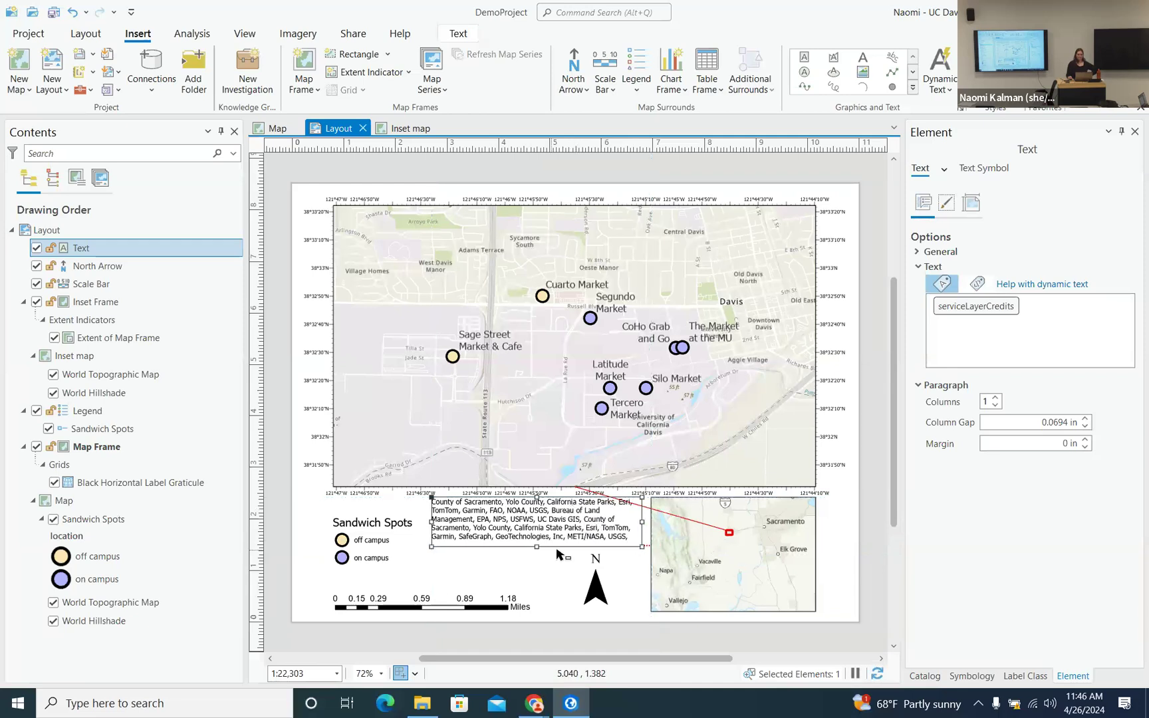
{"action": "left_click_drag", "start_coordinate": [538, 547], "coordinate": [536, 556]}
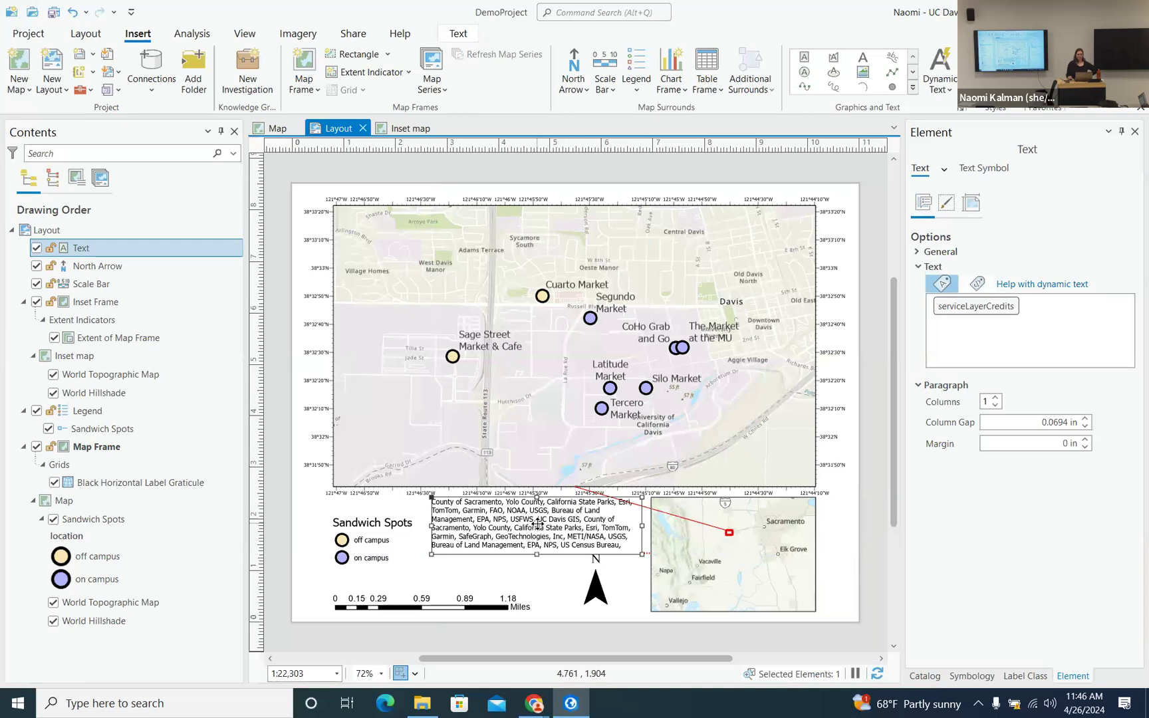
{"action": "left_click", "coordinate": [55, 604]}
{"action": "left_click", "coordinate": [55, 622]}
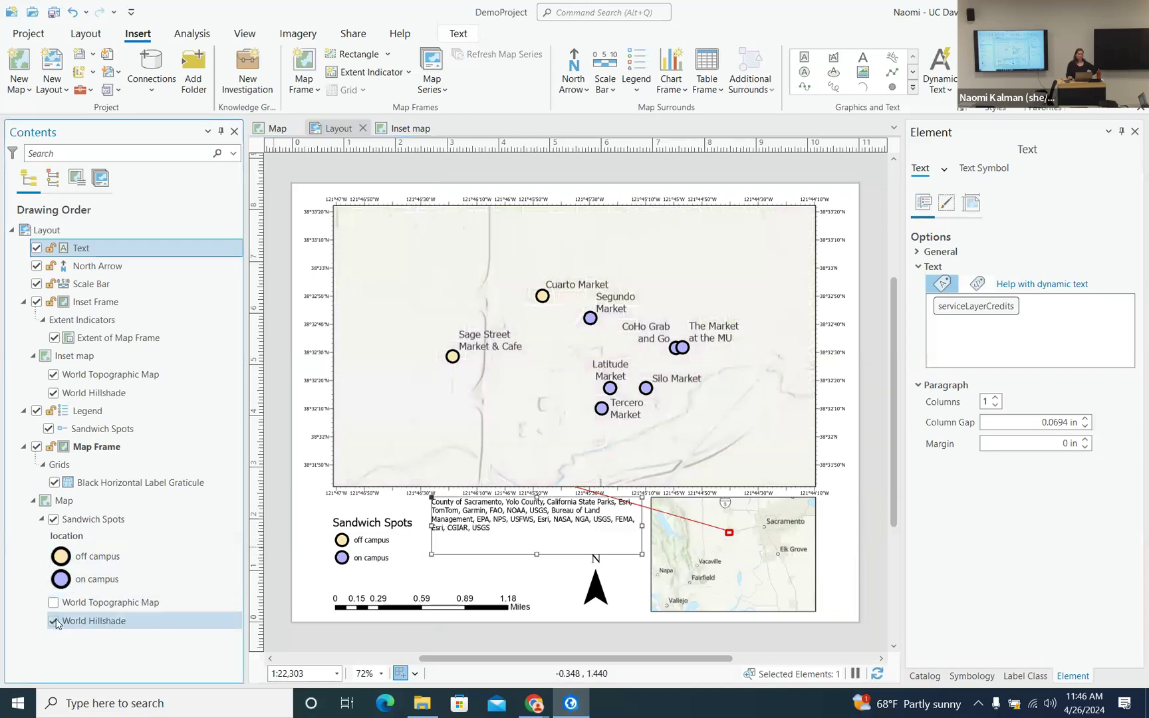
{"action": "left_click", "coordinate": [54, 622]}
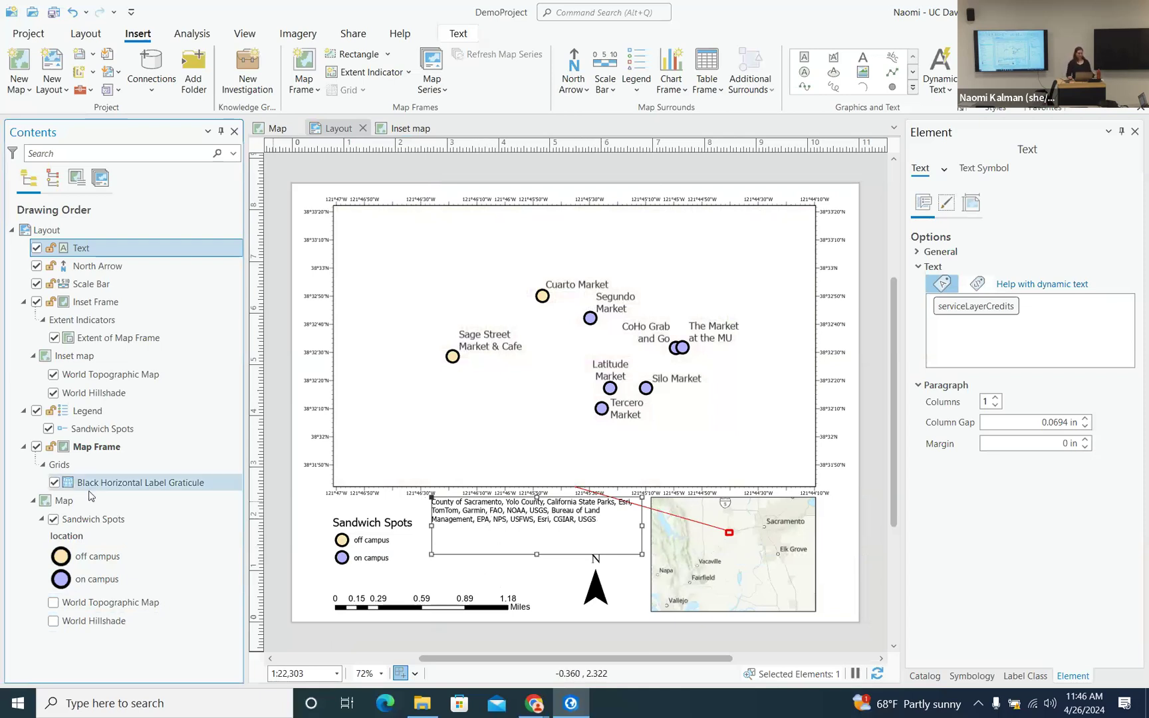
{"action": "left_click", "coordinate": [53, 375]}
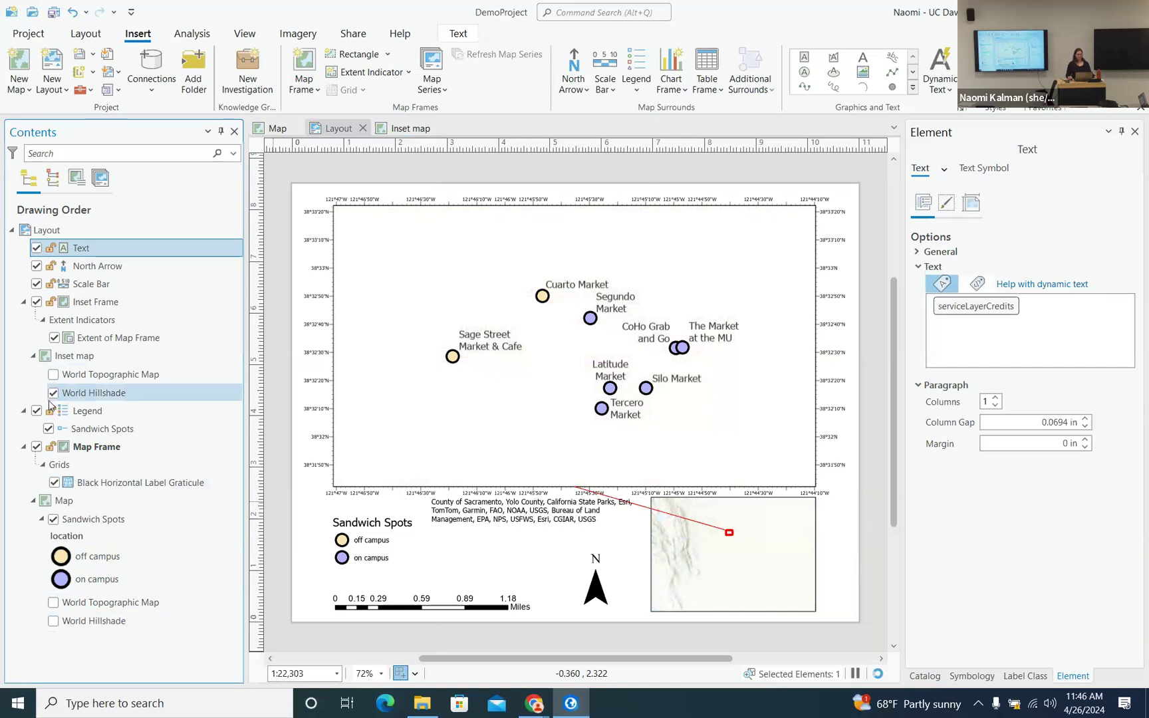
{"action": "left_click", "coordinate": [53, 393]}
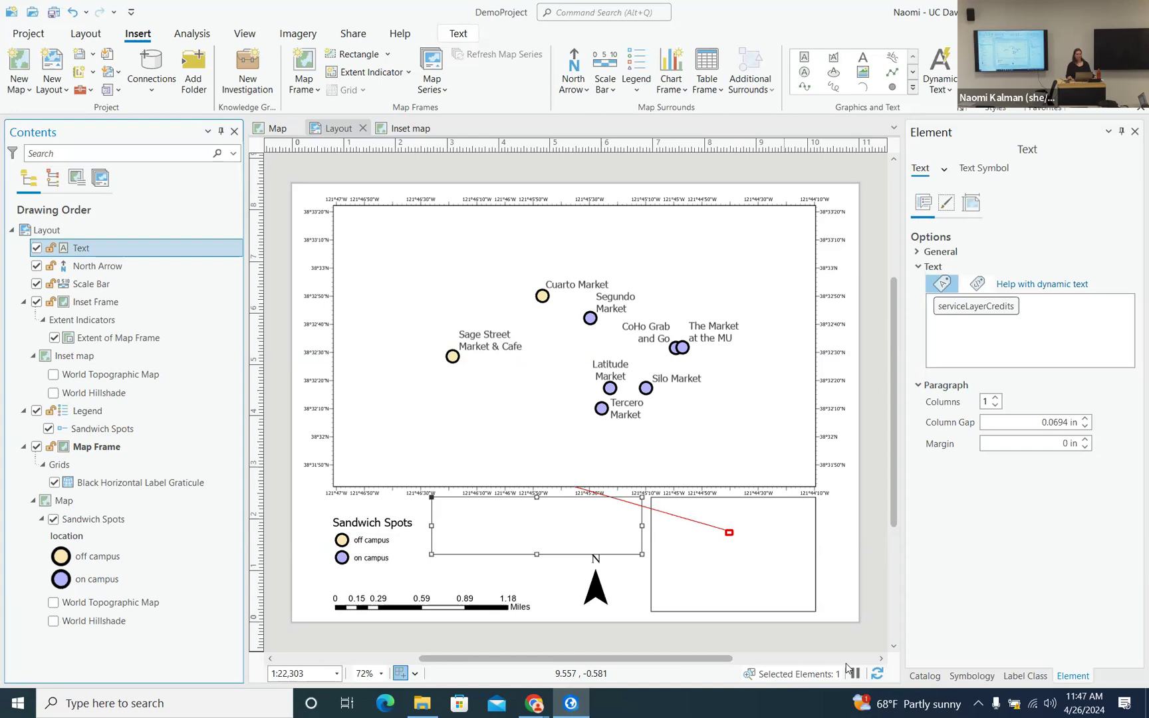
{"action": "left_click", "coordinate": [53, 376]}
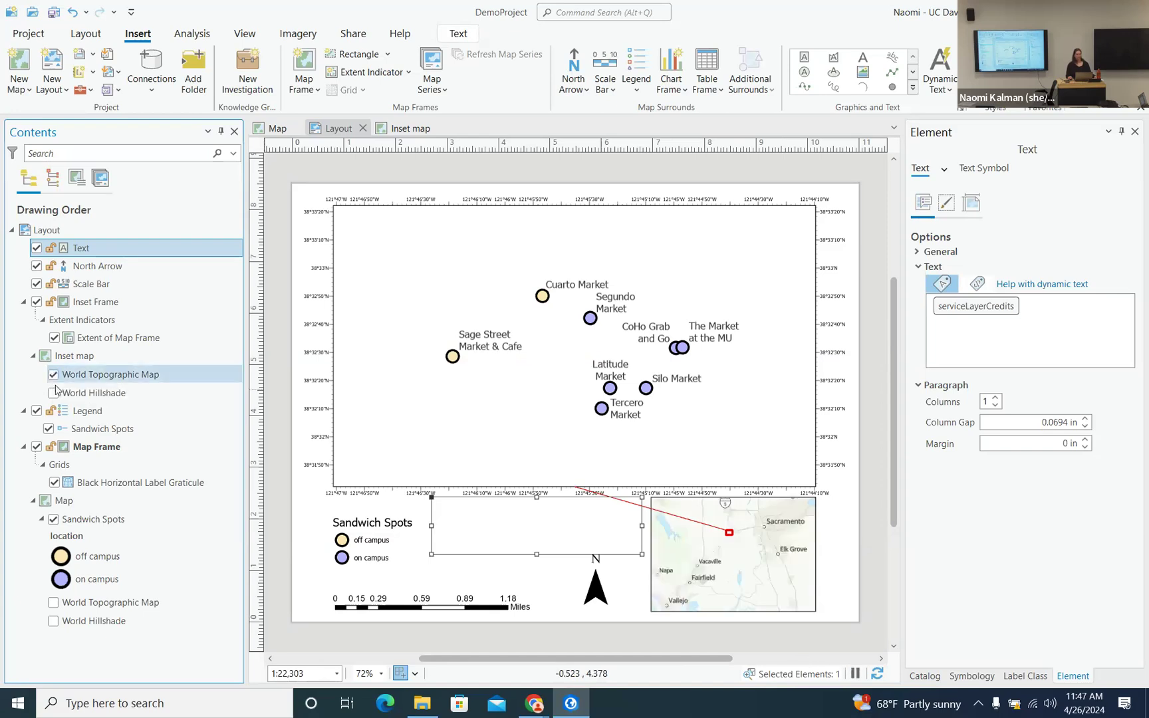
{"action": "left_click", "coordinate": [53, 394]}
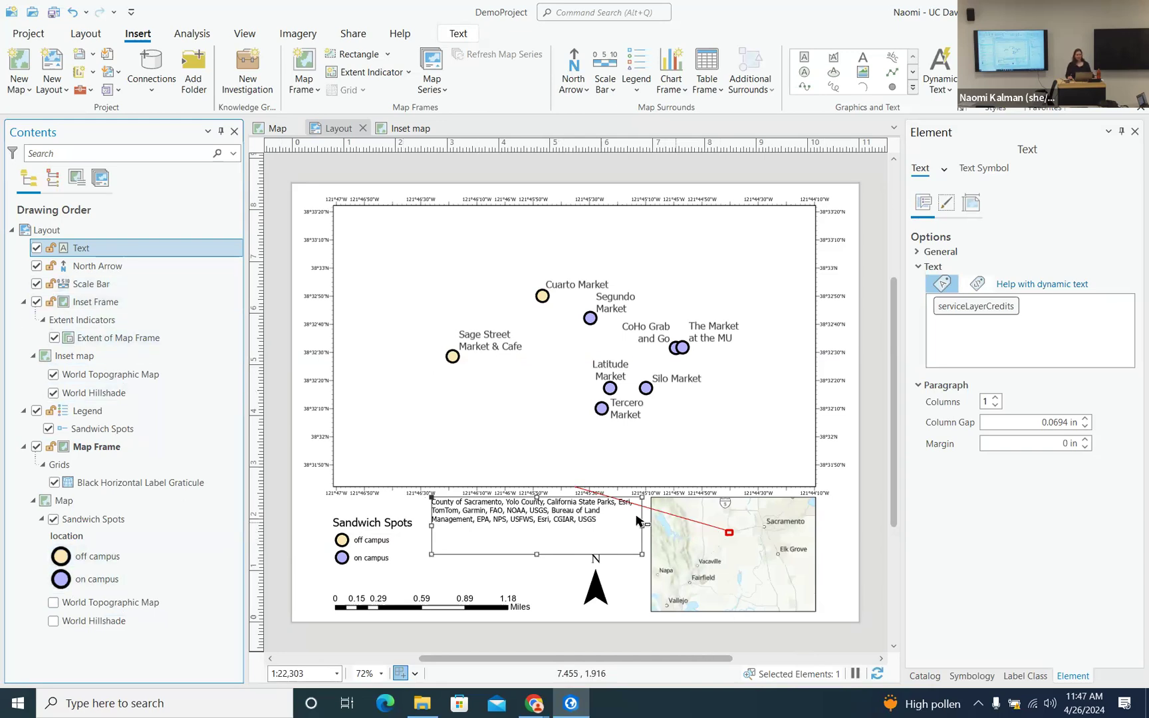
{"action": "left_click", "coordinate": [53, 621]}
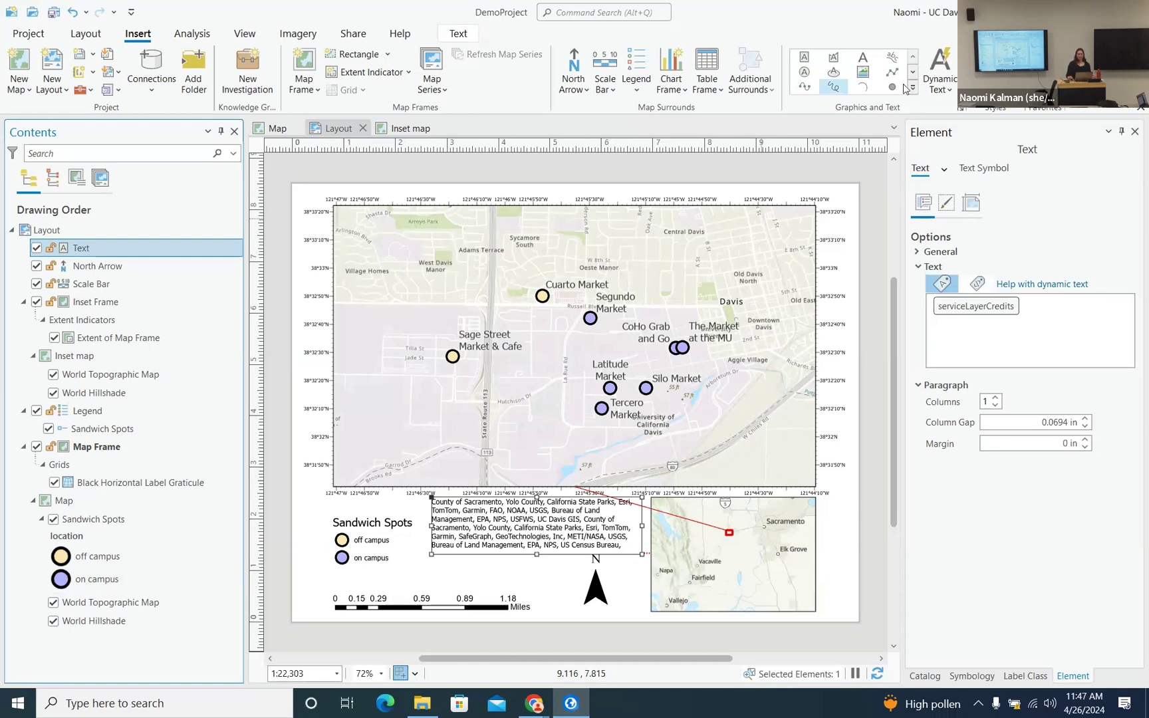
- Place Reference Scale dynamic text under the legend, then select the legend and credits text
{"action": "left_click", "coordinate": [949, 91]}
{"action": "scroll", "coordinate": [920, 177], "scroll_direction": "up", "scroll_amount": 10}
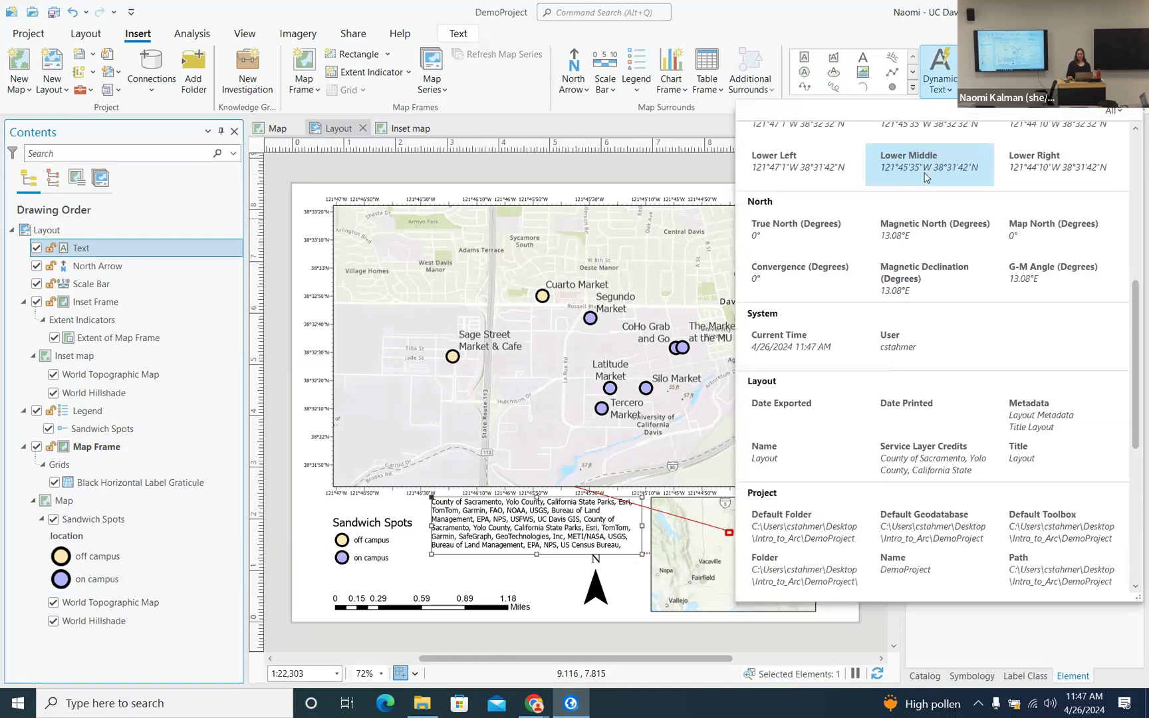
{"action": "scroll", "coordinate": [920, 176], "scroll_direction": "up", "scroll_amount": 1}
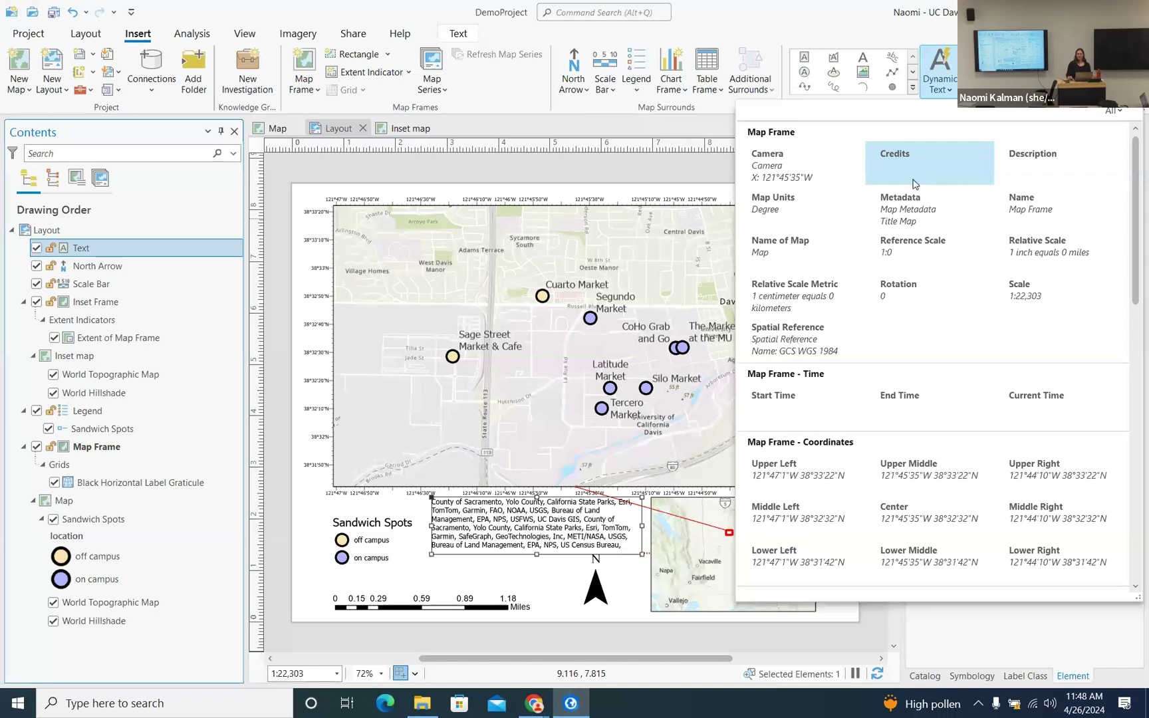
{"action": "left_click", "coordinate": [887, 253]}
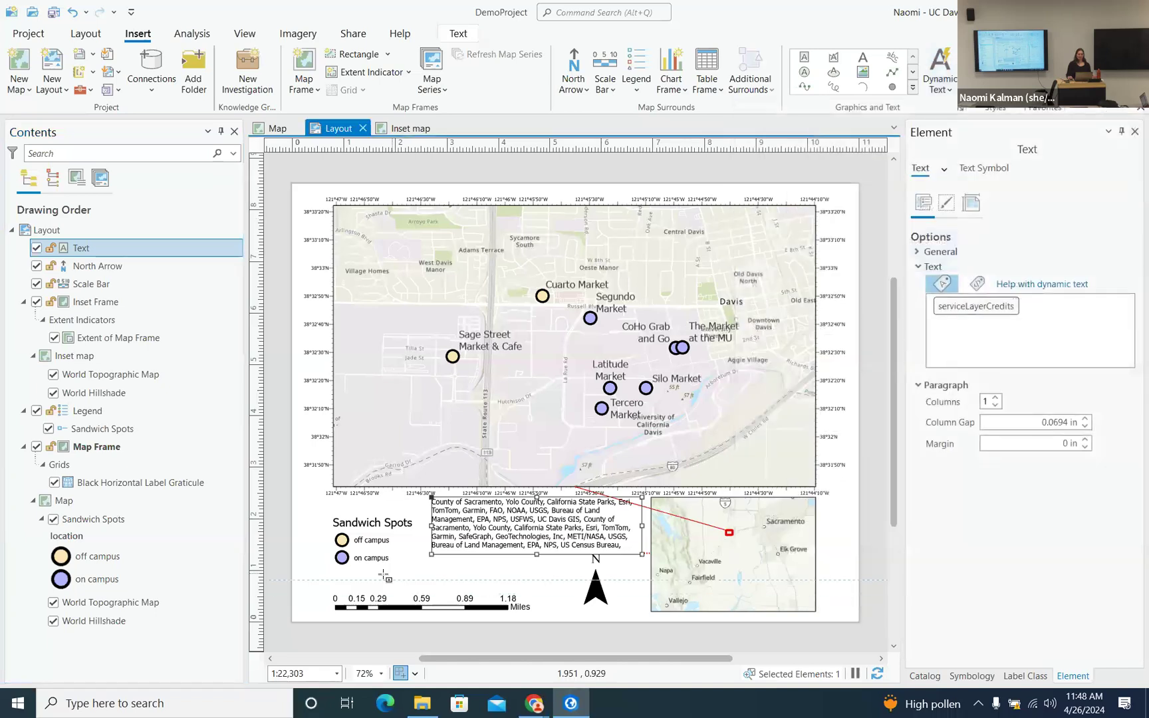
{"action": "left_click_drag", "start_coordinate": [380, 589], "coordinate": [418, 591]}
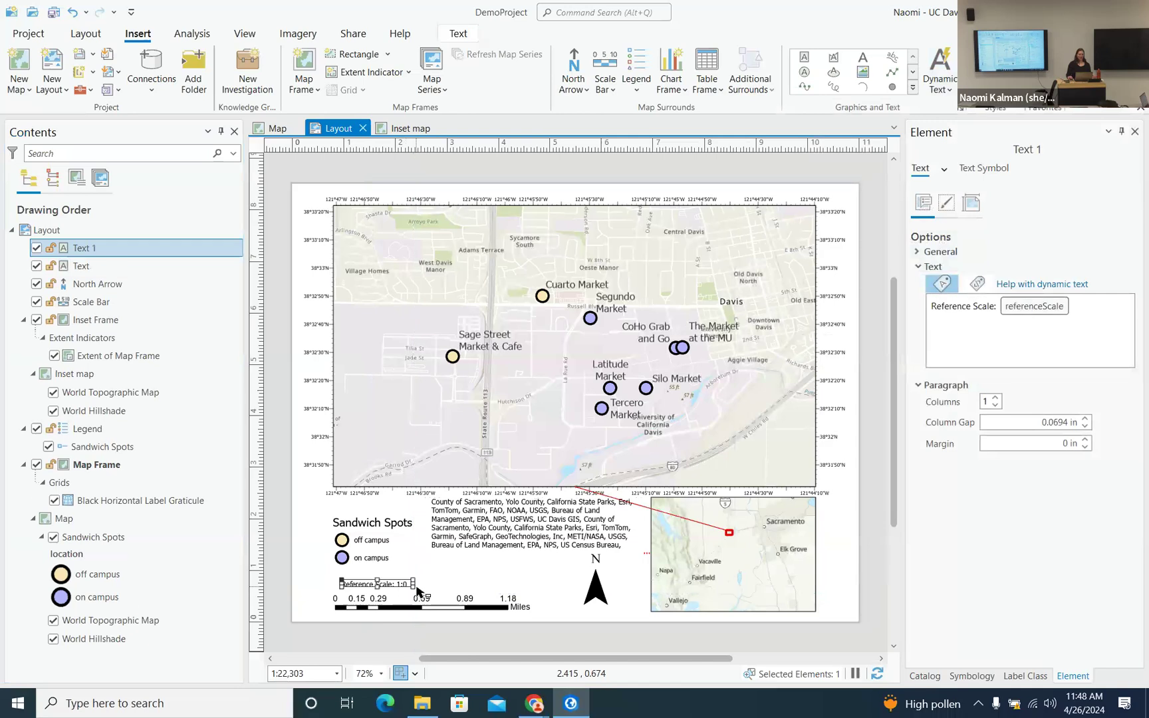
{"action": "left_click", "coordinate": [453, 584]}
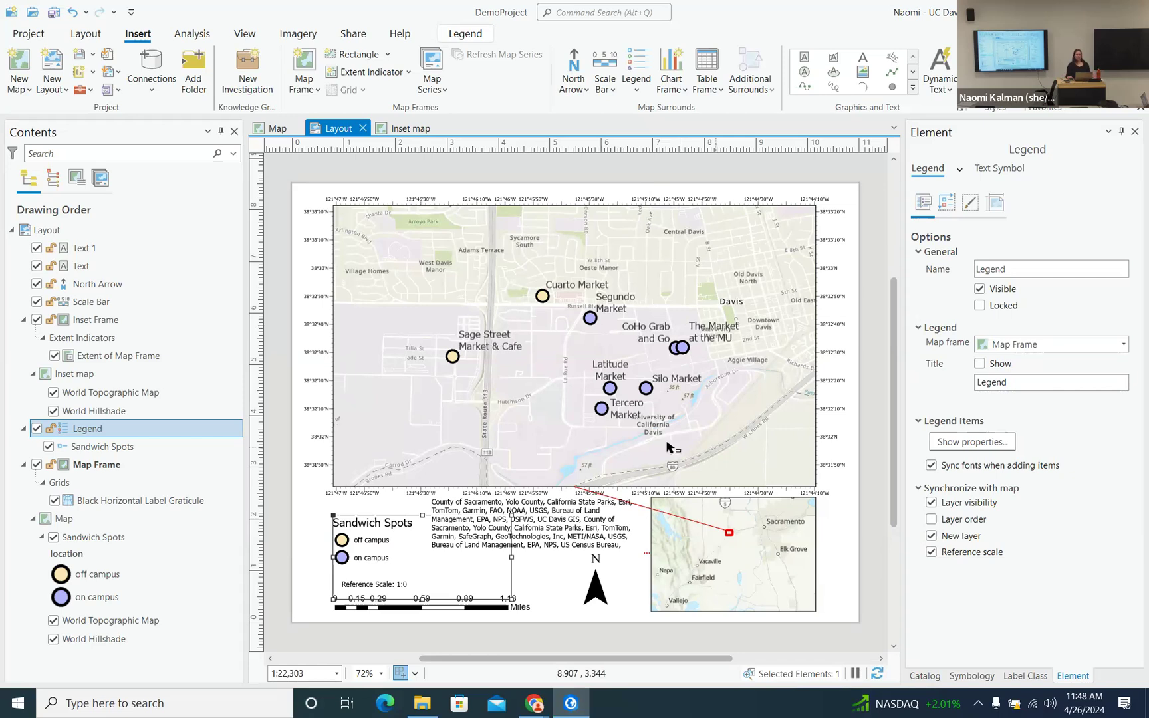
{"action": "left_click", "coordinate": [571, 509]}
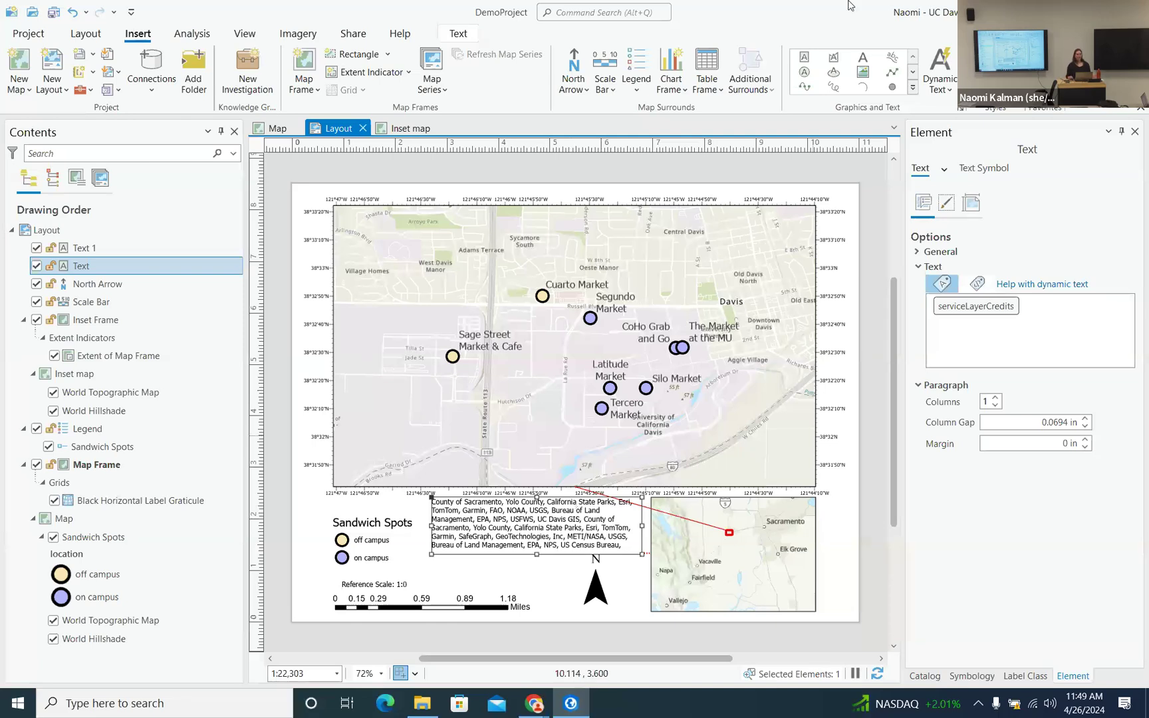
- Move the credits text into the map frame's lower-left corner and color it grey
{"action": "left_click", "coordinate": [950, 90]}
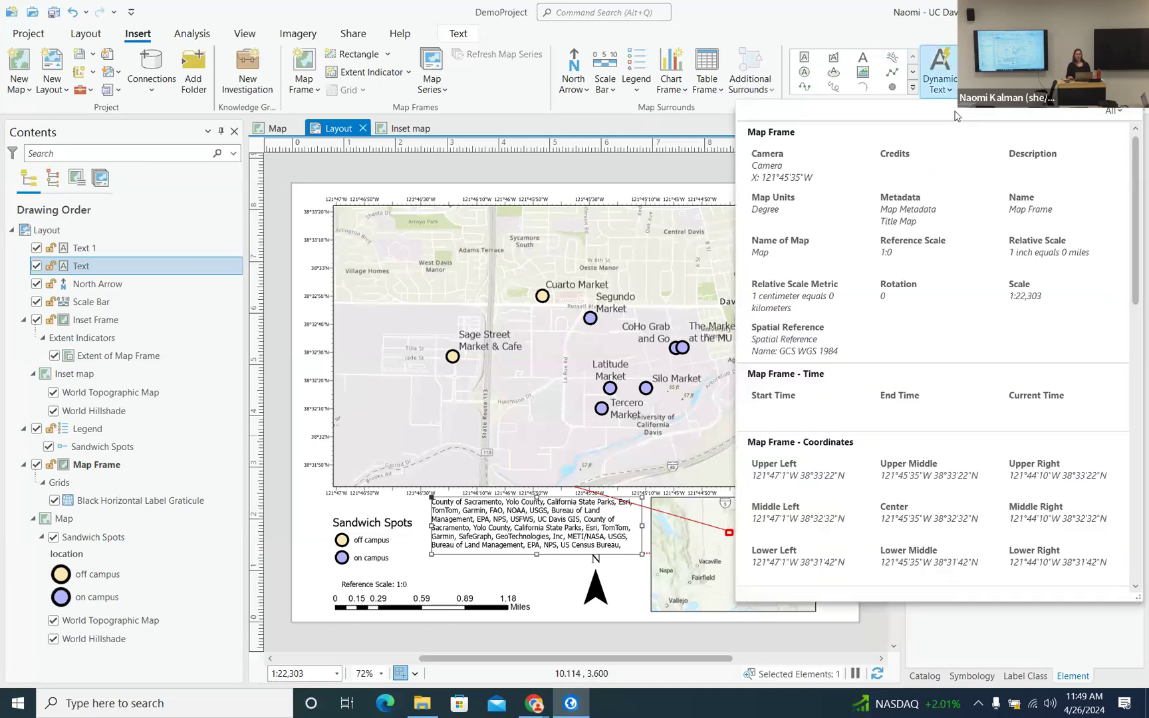
{"action": "left_click", "coordinate": [819, 16]}
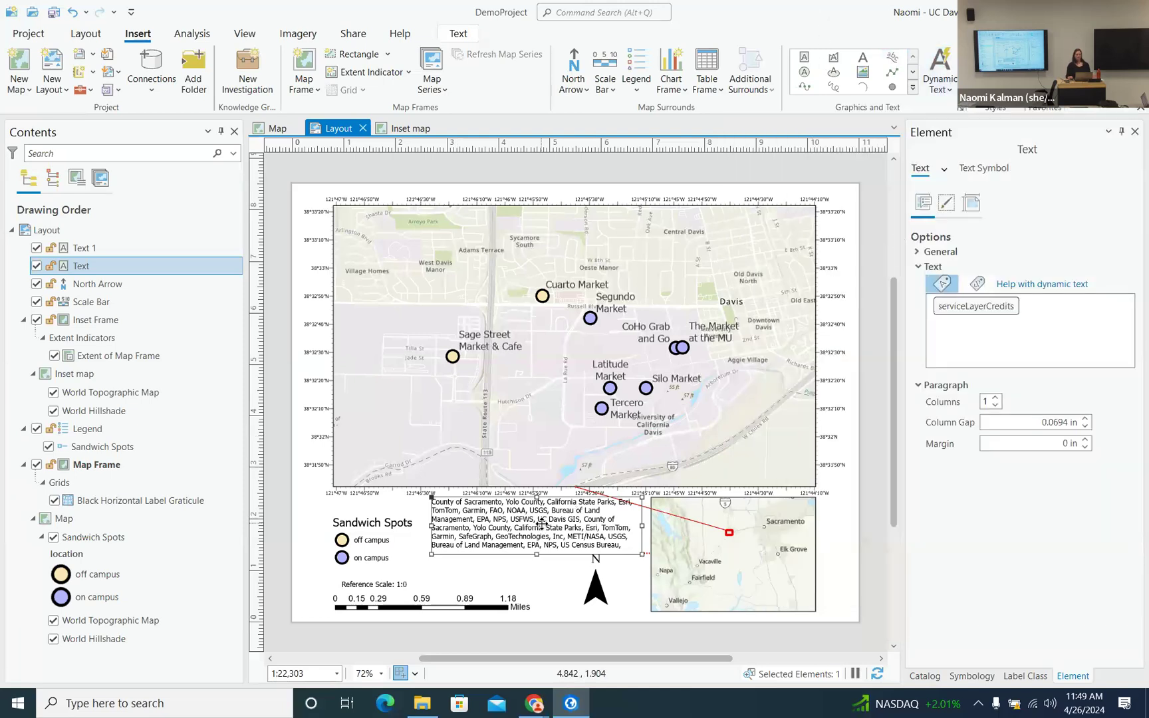
{"action": "left_click_drag", "start_coordinate": [542, 525], "coordinate": [439, 451]}
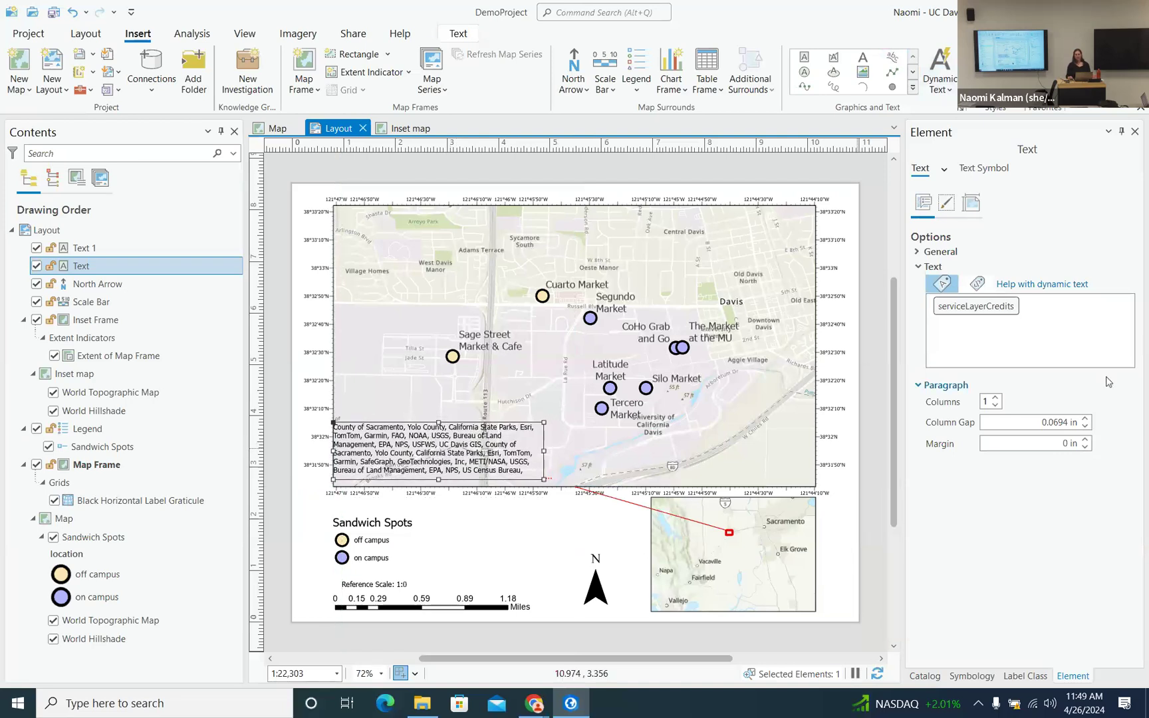
{"action": "left_click", "coordinate": [991, 168]}
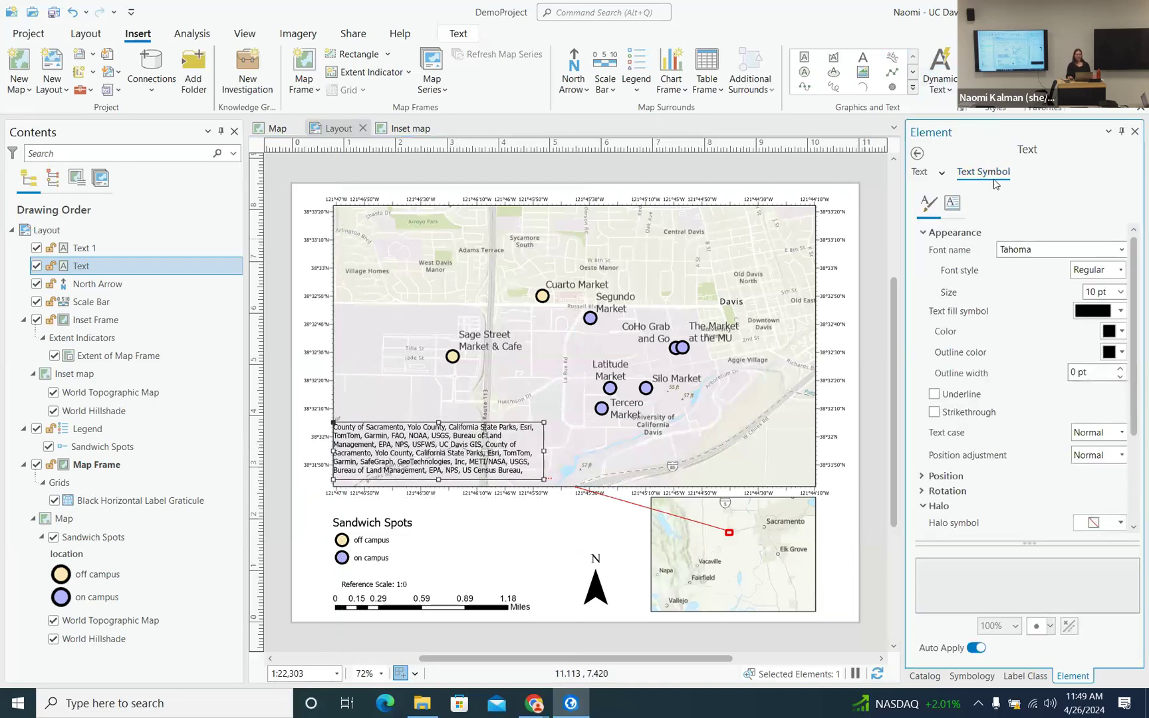
{"action": "left_click", "coordinate": [1121, 311]}
{"action": "left_click", "coordinate": [1027, 300]}
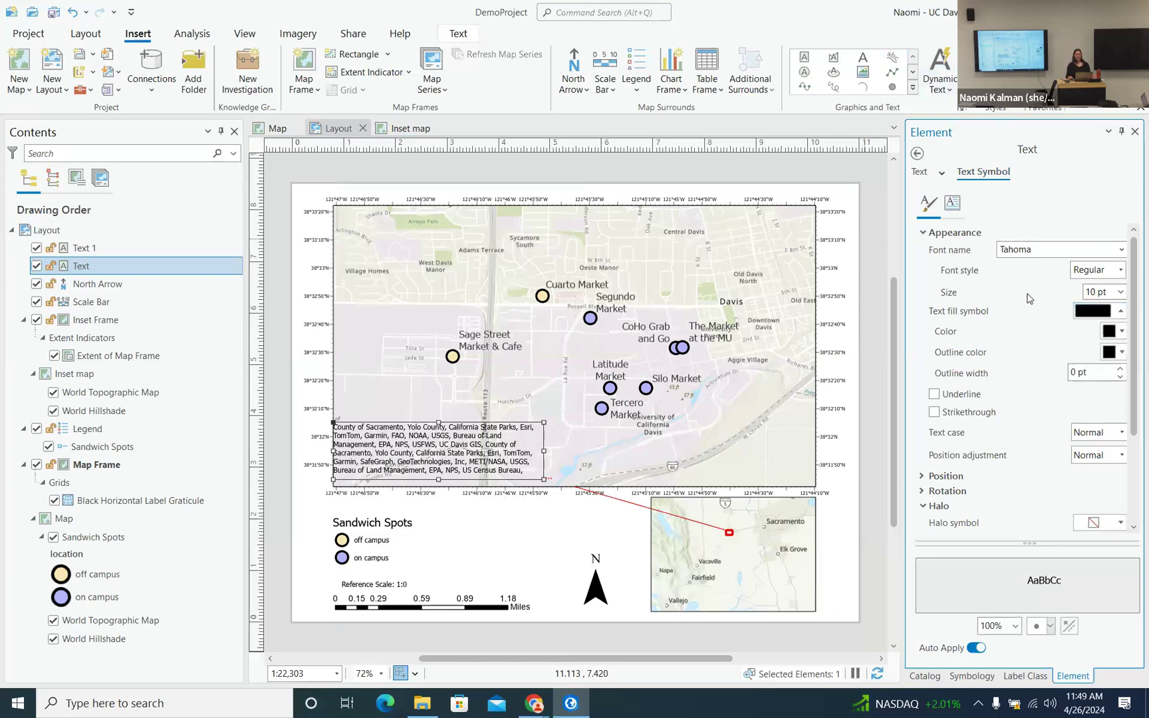
{"action": "left_click", "coordinate": [1118, 332]}
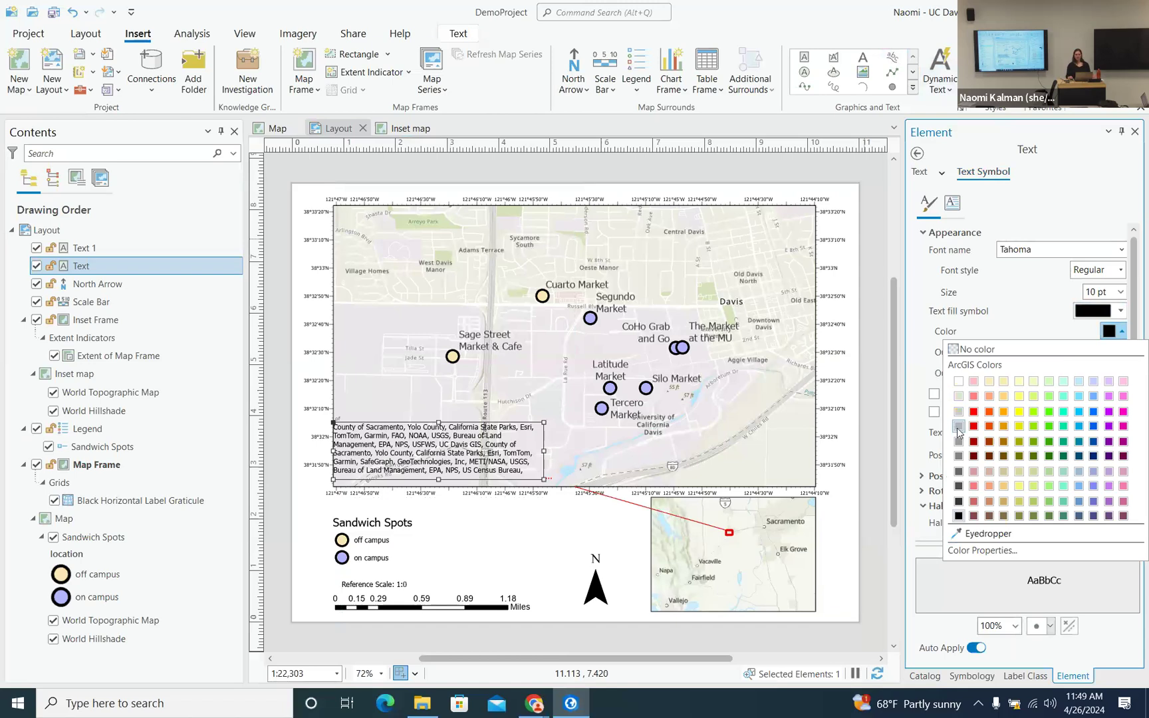
{"action": "left_click", "coordinate": [958, 431]}
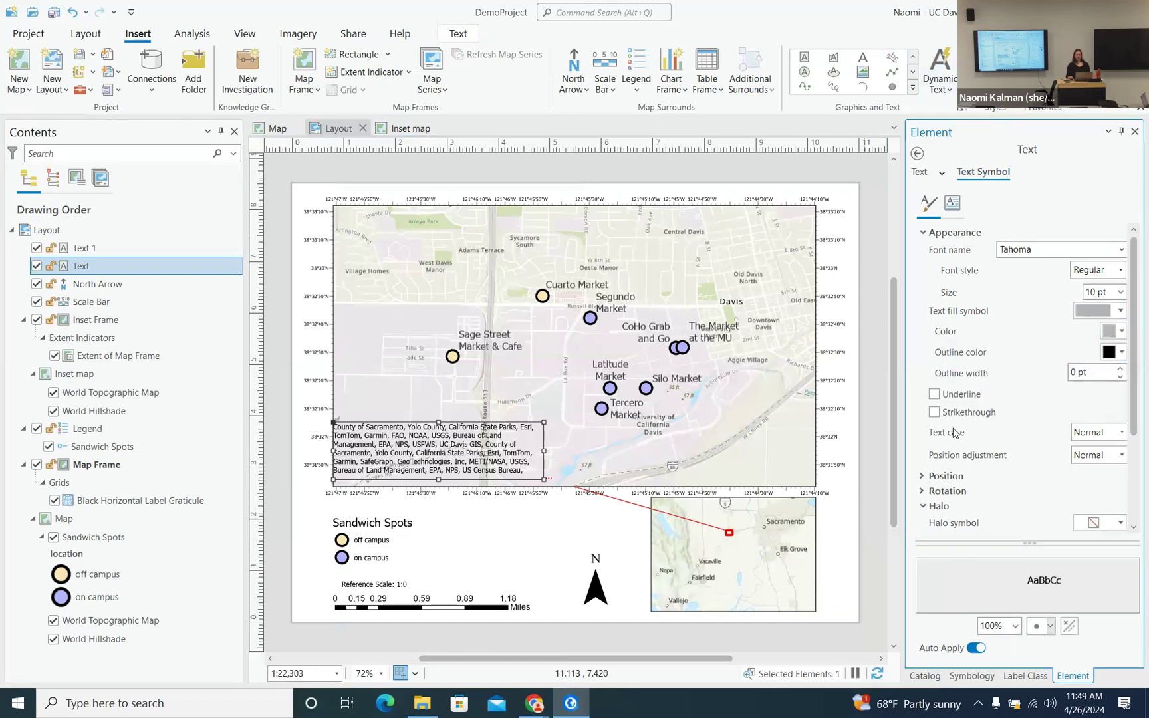
{"action": "left_click", "coordinate": [429, 388]}
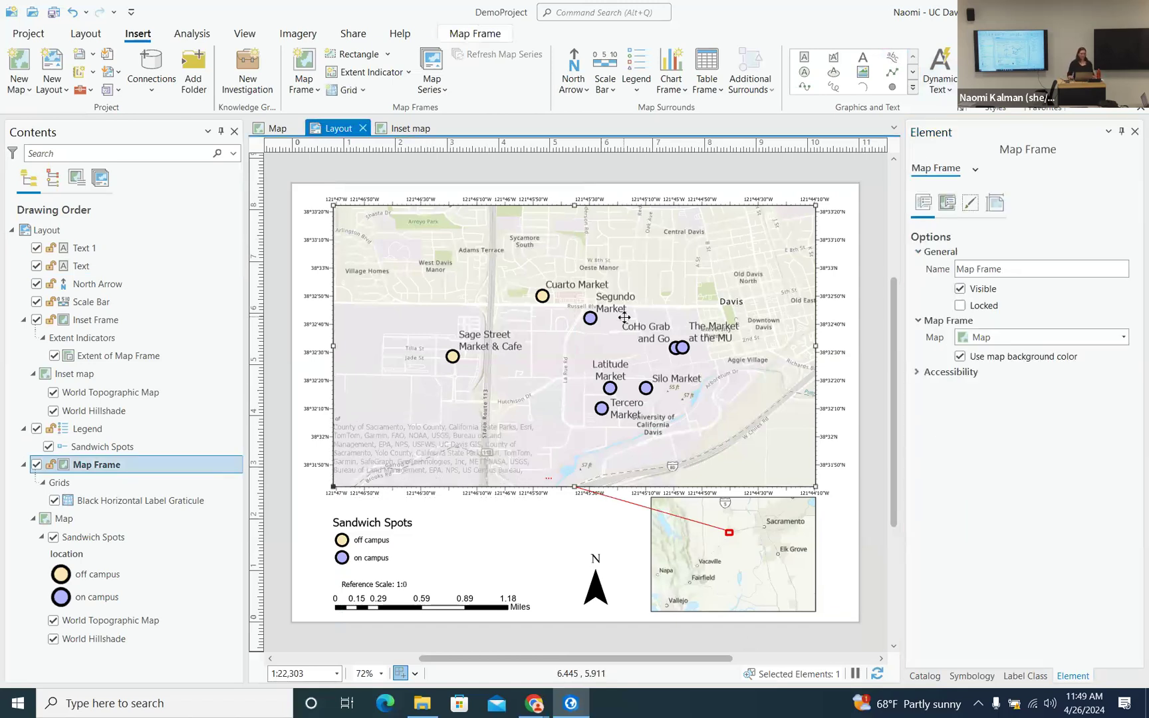
- Nudge the grey credits text down-right, then up slightly to sit neatly in the corner
{"action": "left_click", "coordinate": [450, 438]}
{"action": "left_click_drag", "start_coordinate": [450, 438], "coordinate": [458, 445]}
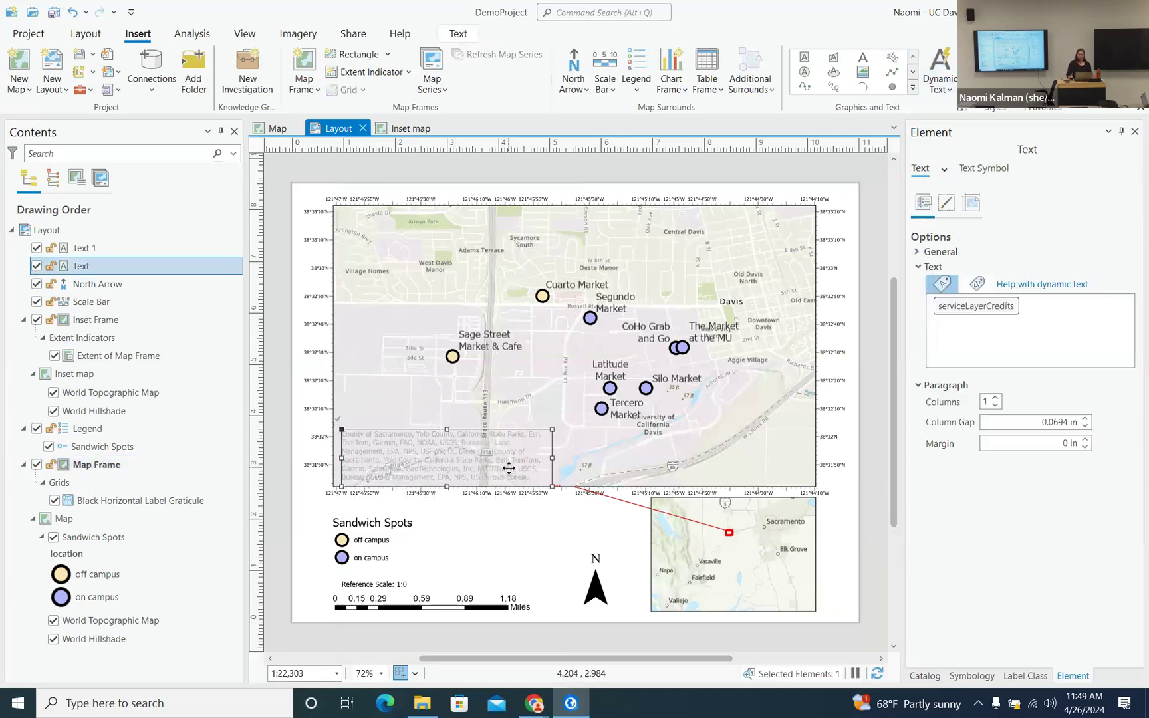
{"action": "scroll", "coordinate": [509, 469], "scroll_direction": "up", "scroll_amount": 1}
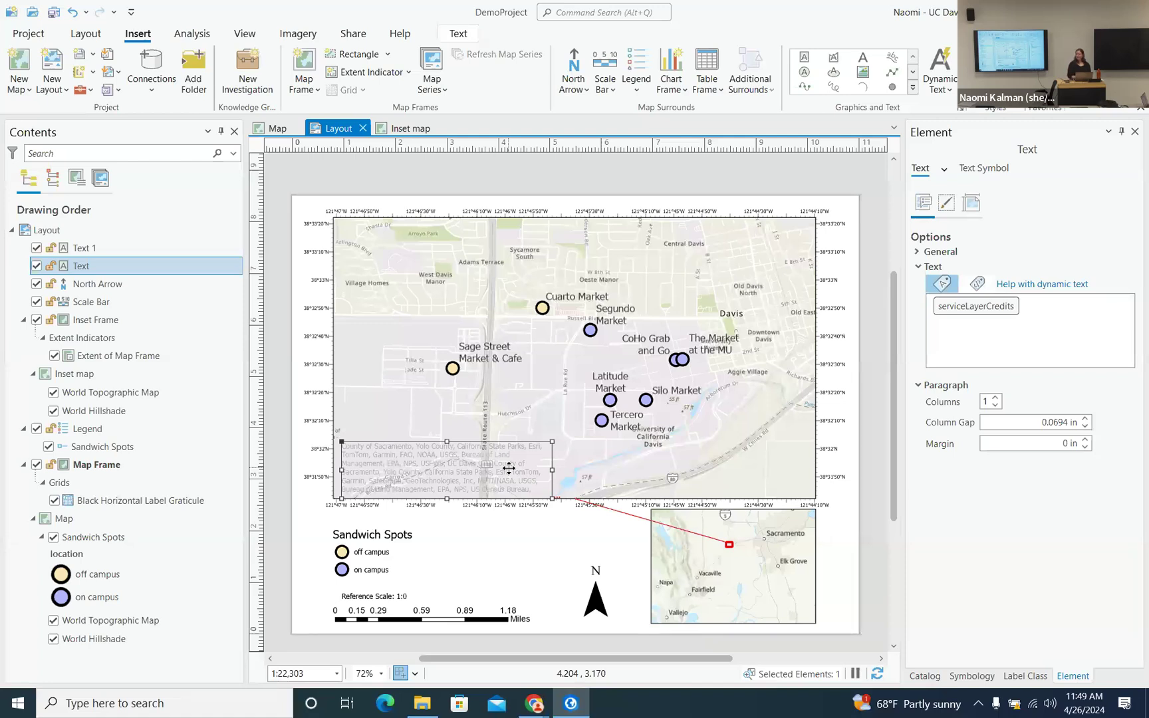
{"action": "scroll", "coordinate": [508, 468], "scroll_direction": "up", "scroll_amount": 6}
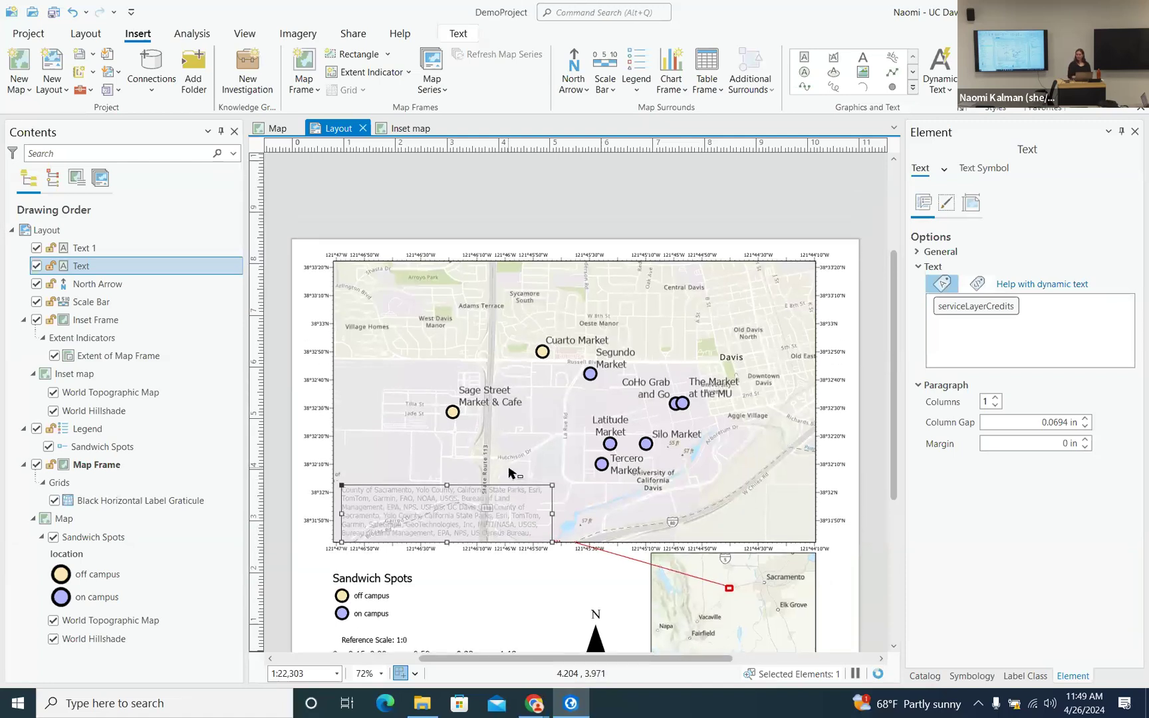
{"action": "scroll", "coordinate": [508, 474], "scroll_direction": "down", "scroll_amount": 6}
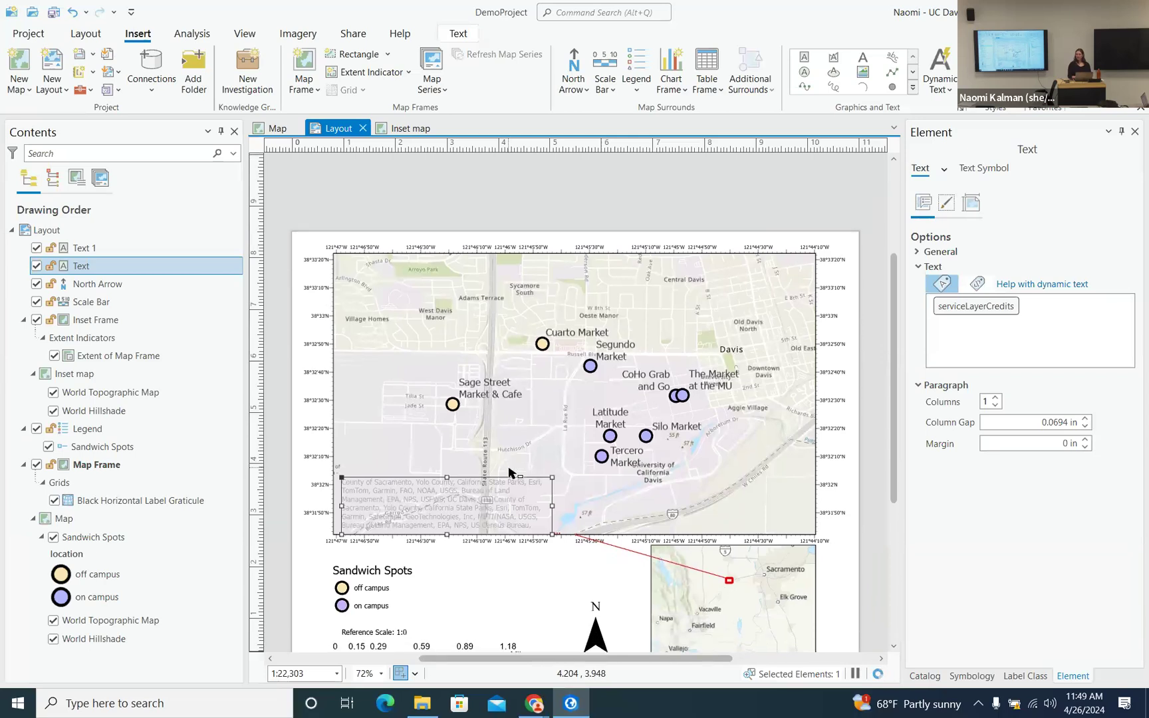
{"action": "scroll", "coordinate": [509, 468], "scroll_direction": "down", "scroll_amount": 4}
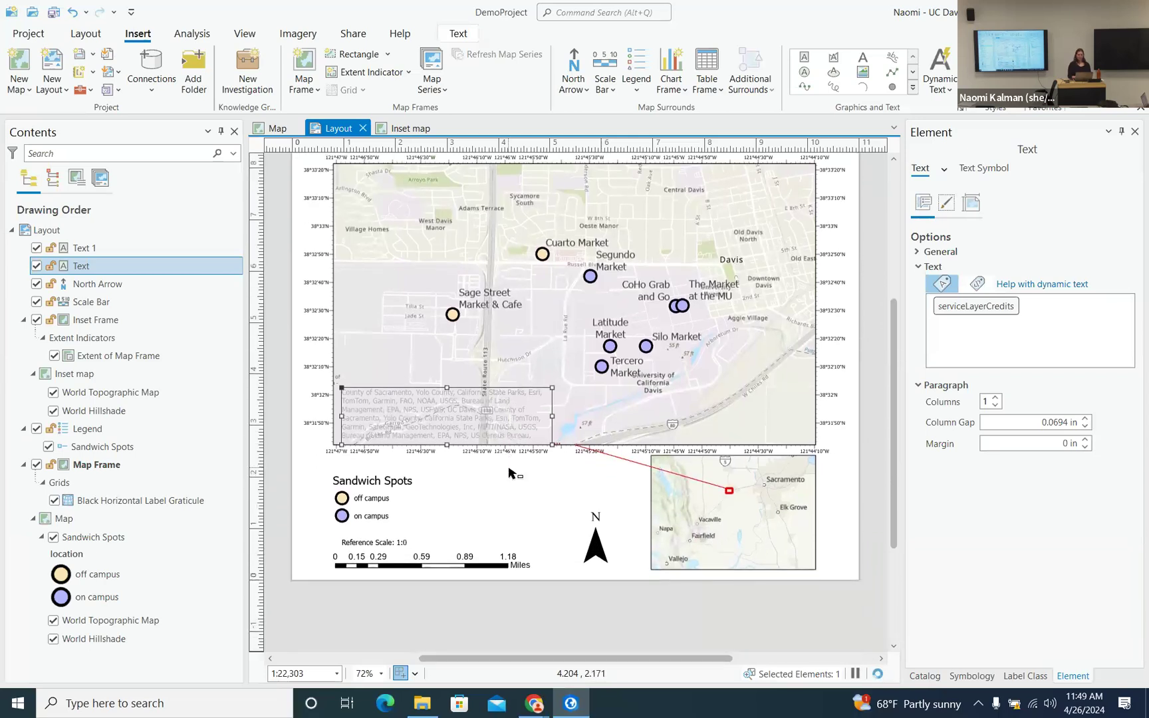
{"action": "key", "text": "Up"}
{"action": "key", "text": "Up"}
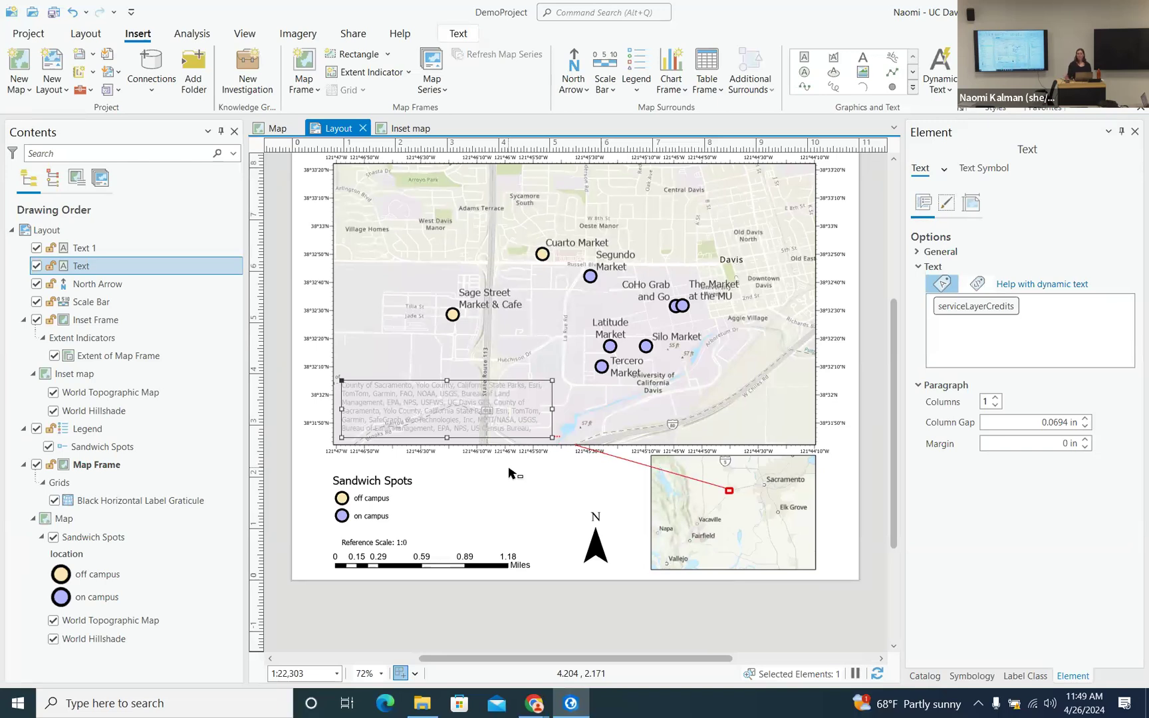
{"action": "scroll", "coordinate": [708, 451], "scroll_direction": "up", "scroll_amount": 2}
{"action": "scroll", "coordinate": [715, 451], "scroll_direction": "down", "scroll_amount": 2}
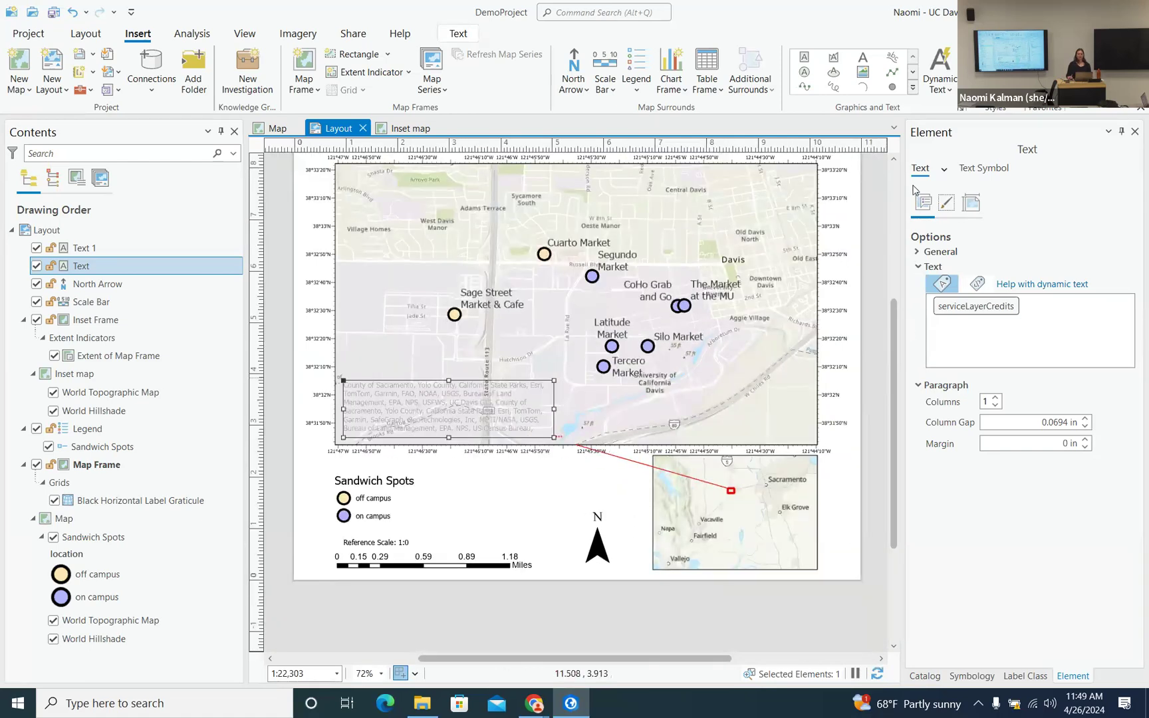
- Save the DemoProject project
{"action": "left_click", "coordinate": [895, 162]}
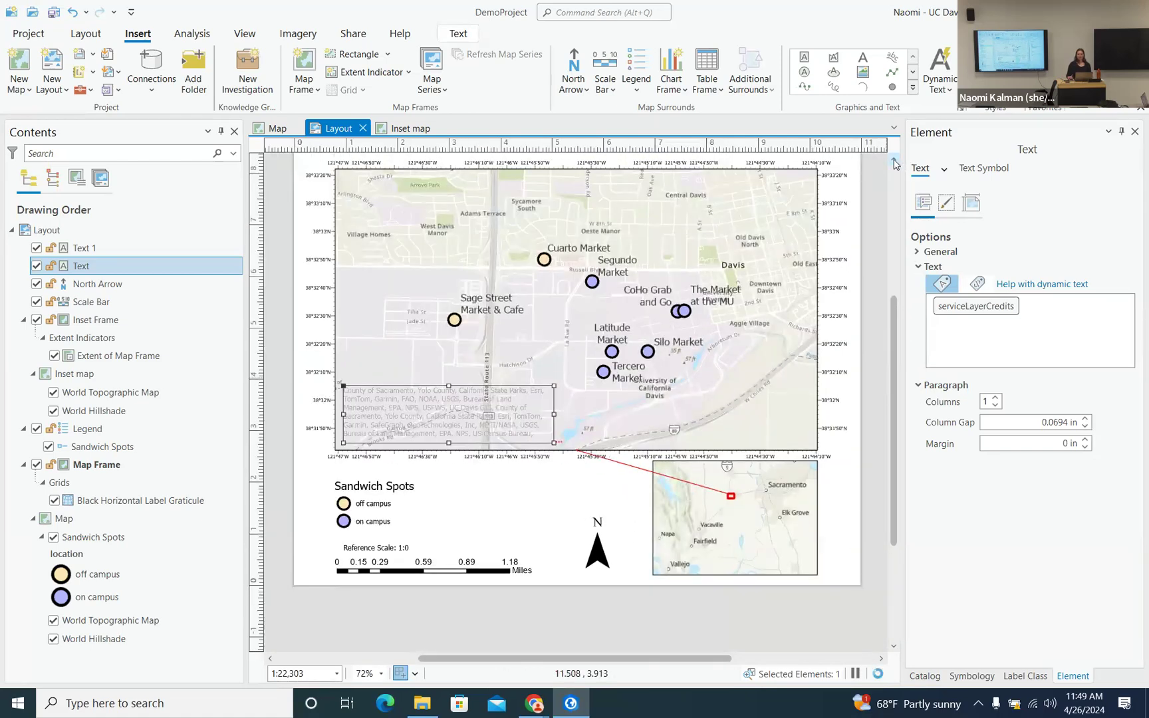
{"action": "left_click", "coordinate": [896, 163]}
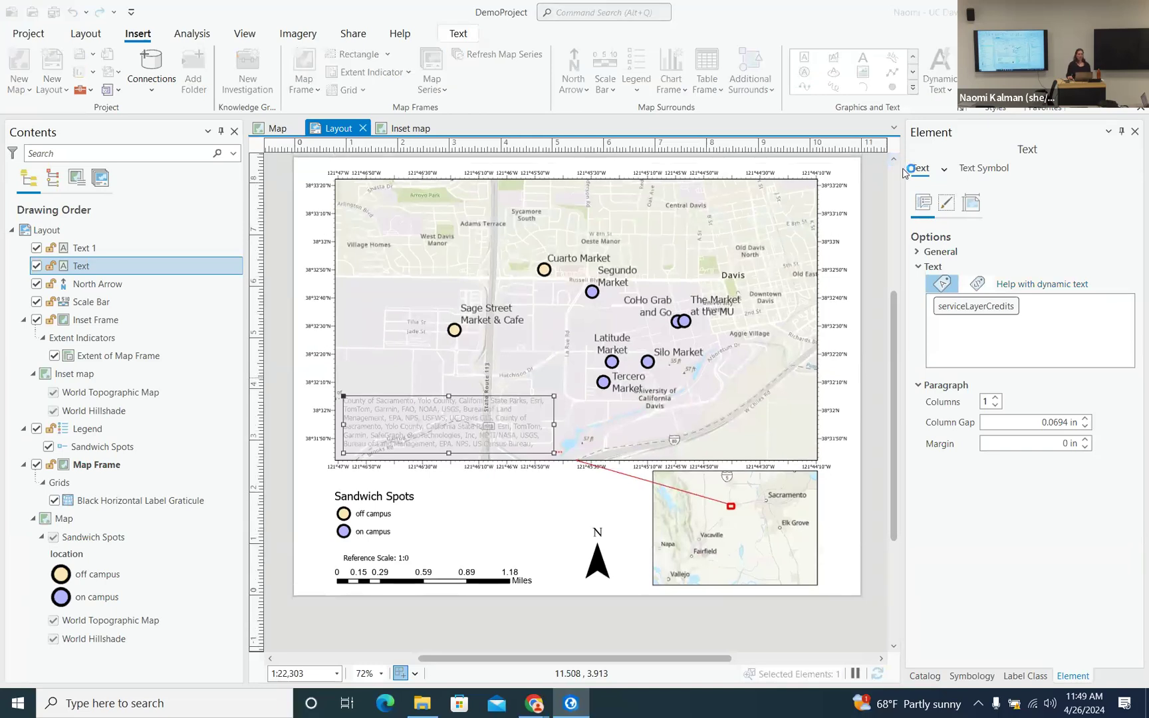
{"action": "left_click", "coordinate": [895, 163]}
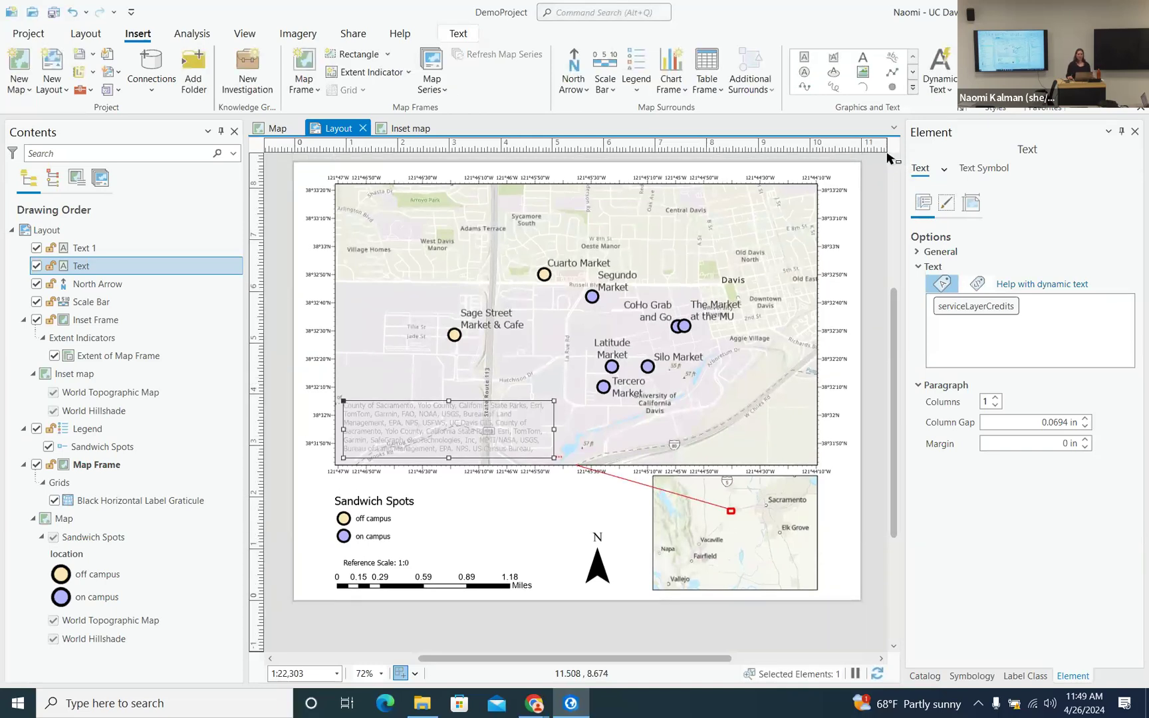
{"action": "left_click", "coordinate": [47, 15]}
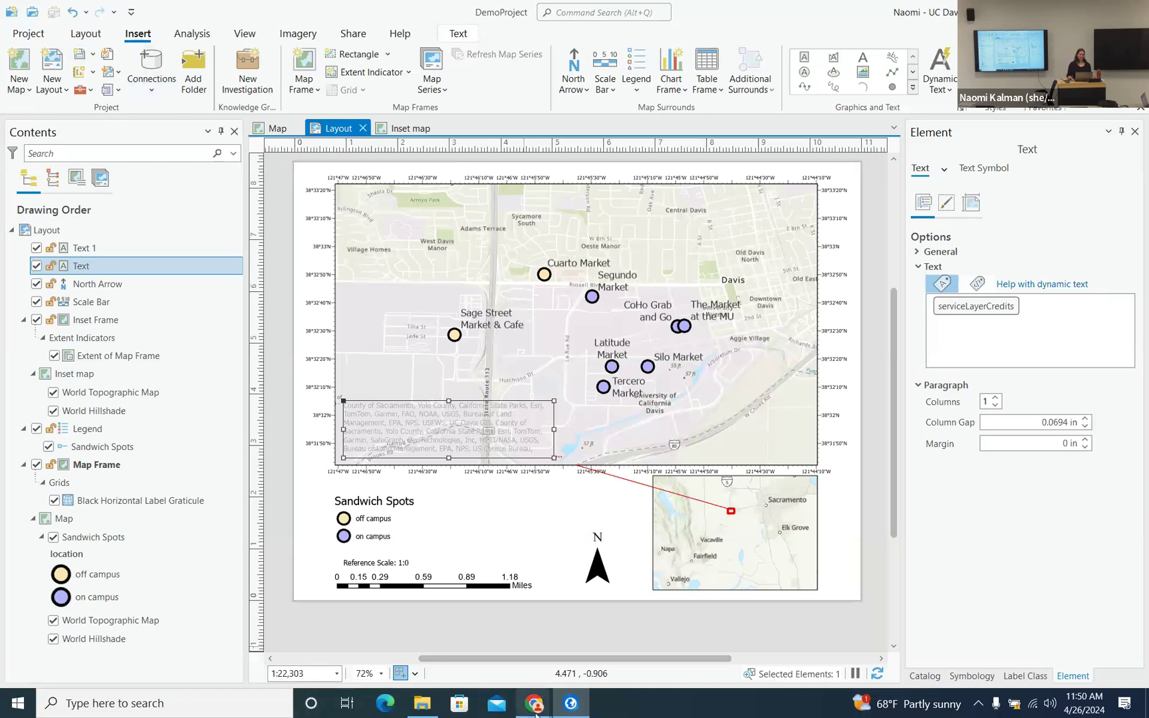
{"action": "mouse_move", "coordinate": [534, 704]}
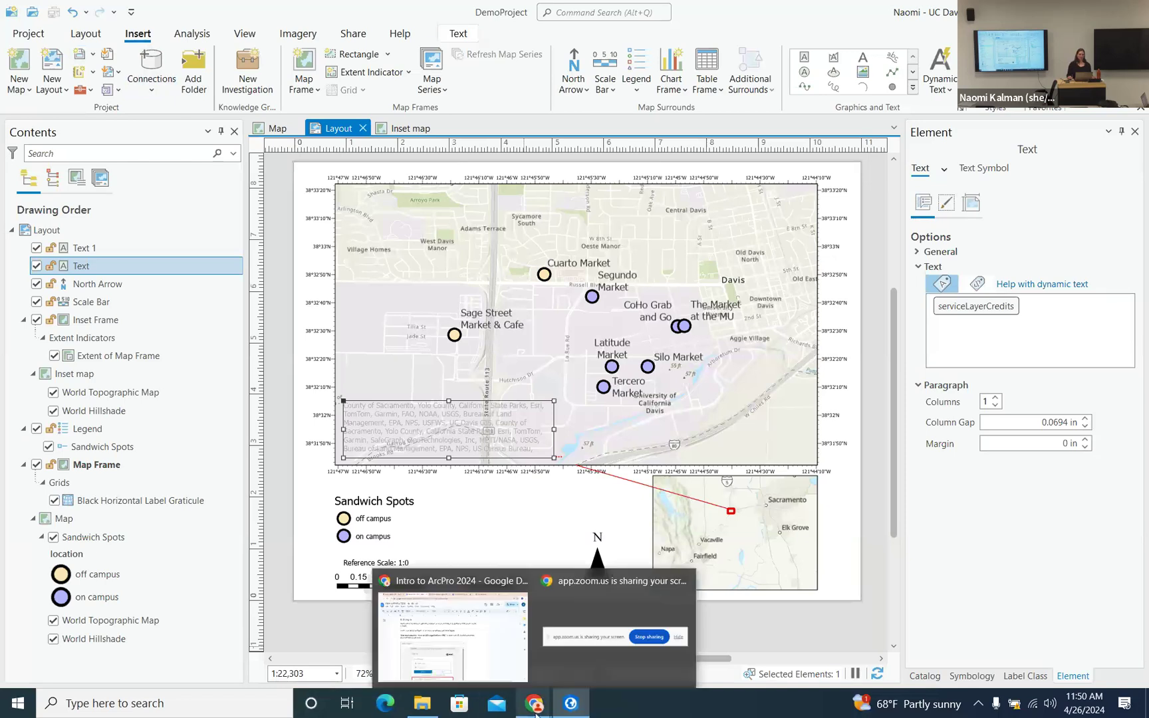
- Show the Map view zoomed out so every Sandwich Spots point is visible
{"action": "left_click", "coordinate": [265, 132]}
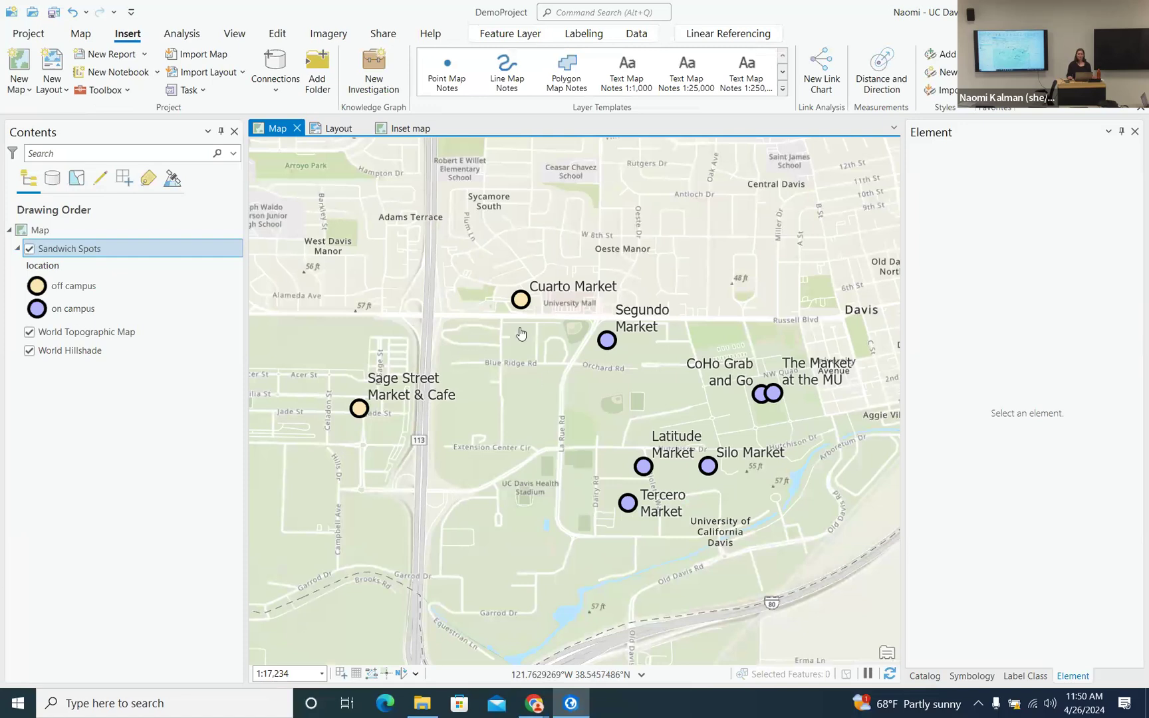
{"action": "scroll", "coordinate": [514, 333], "scroll_direction": "down", "scroll_amount": 4}
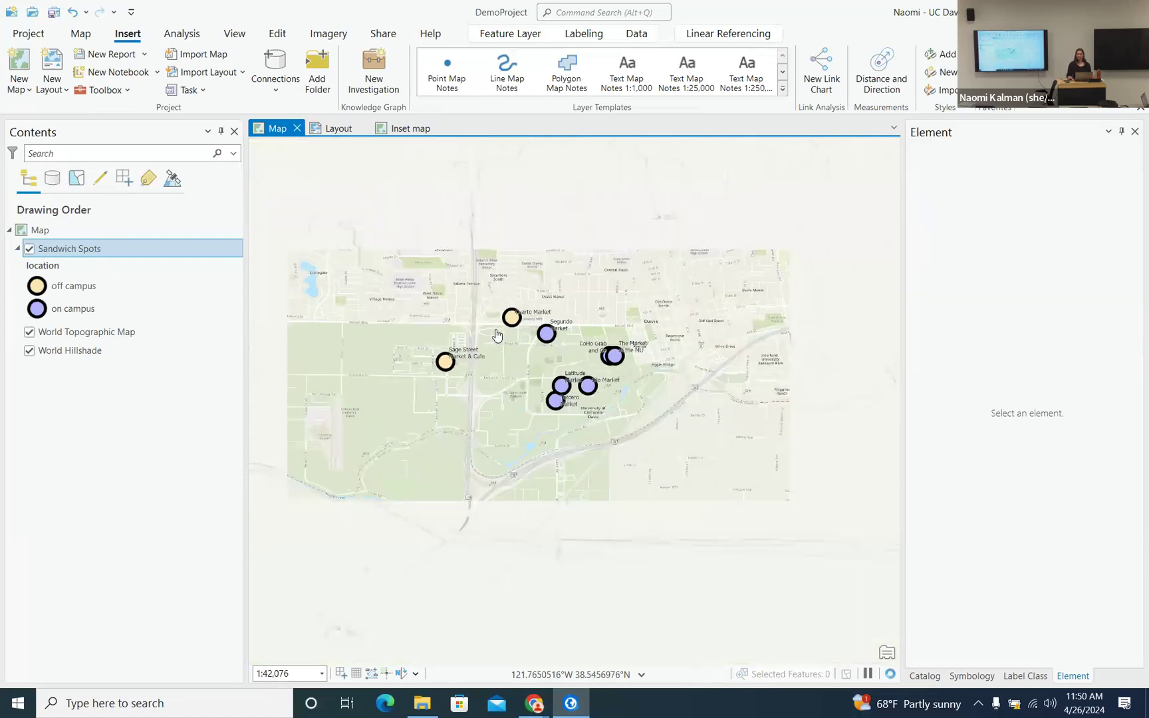
{"action": "left_click", "coordinate": [336, 129]}
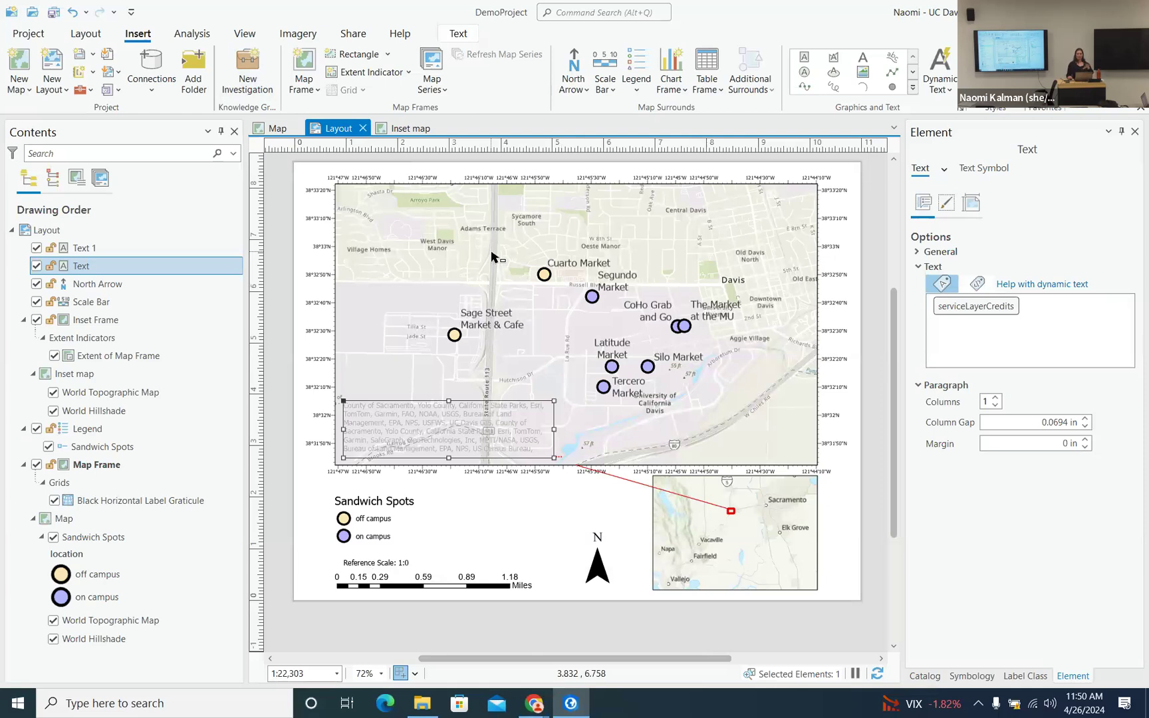
{"action": "left_click", "coordinate": [276, 128]}
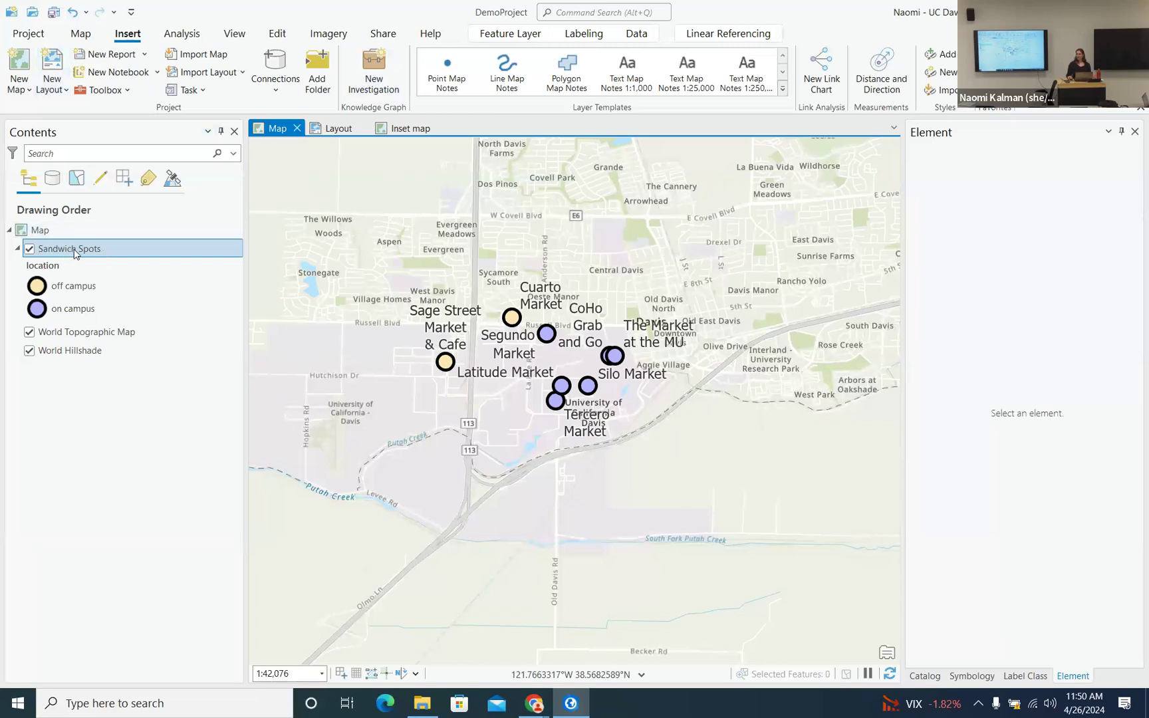
- Select the Sandwich Spots layer and open the Geoprocessing pane from the Analysis tab
{"action": "left_click", "coordinate": [81, 252]}
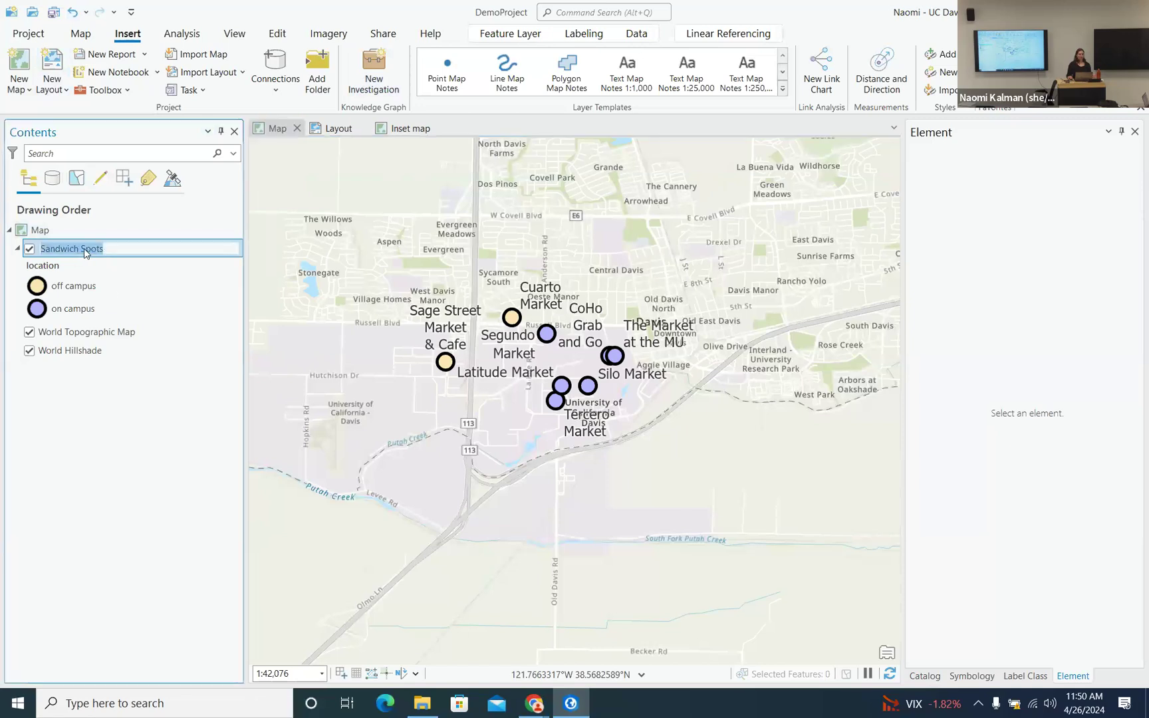
{"action": "left_click", "coordinate": [124, 283]}
{"action": "left_click", "coordinate": [107, 252]}
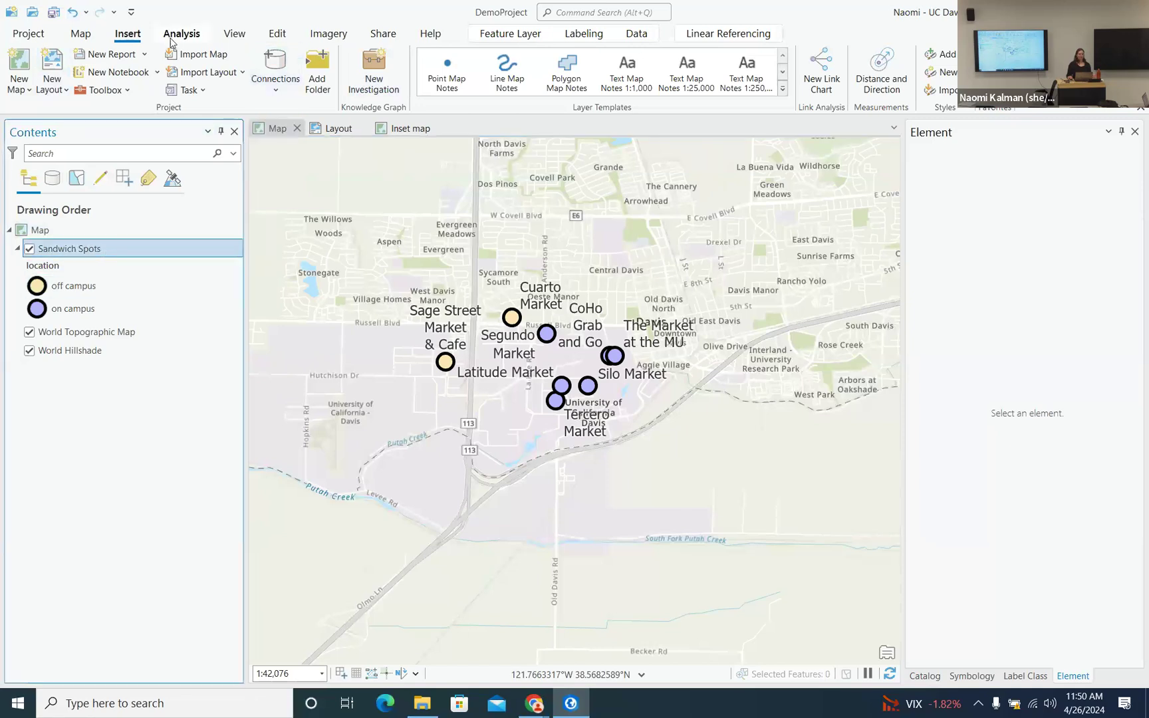
{"action": "left_click", "coordinate": [190, 41]}
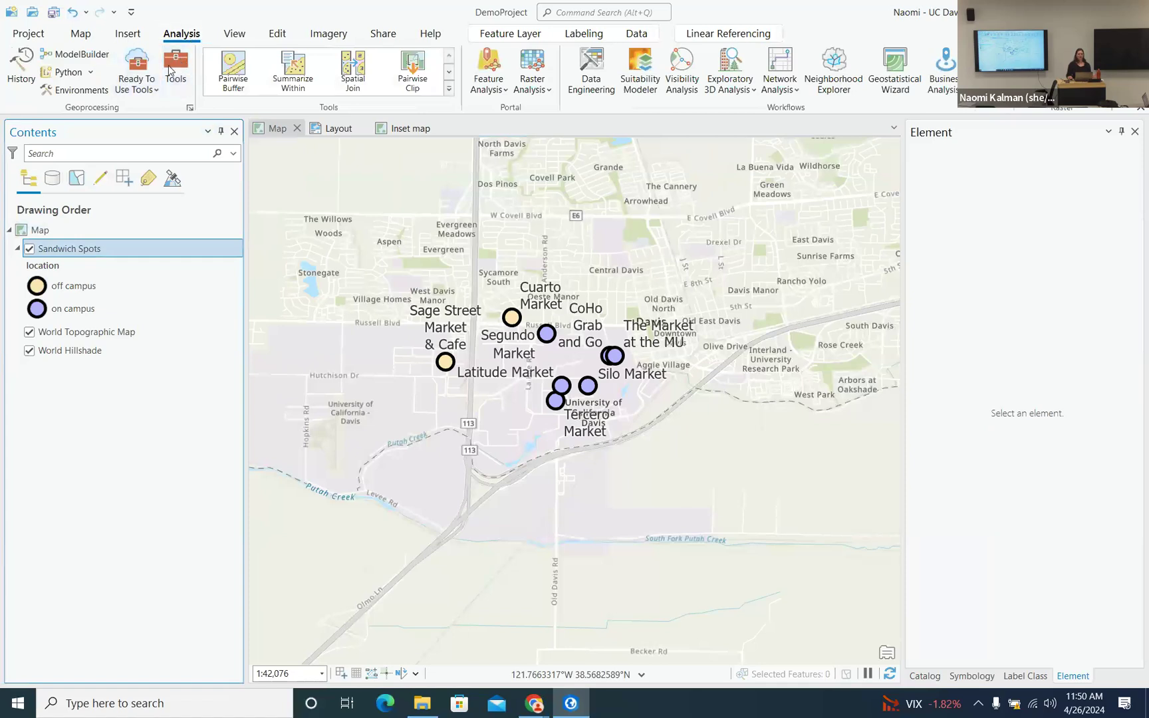
{"action": "left_click", "coordinate": [178, 67]}
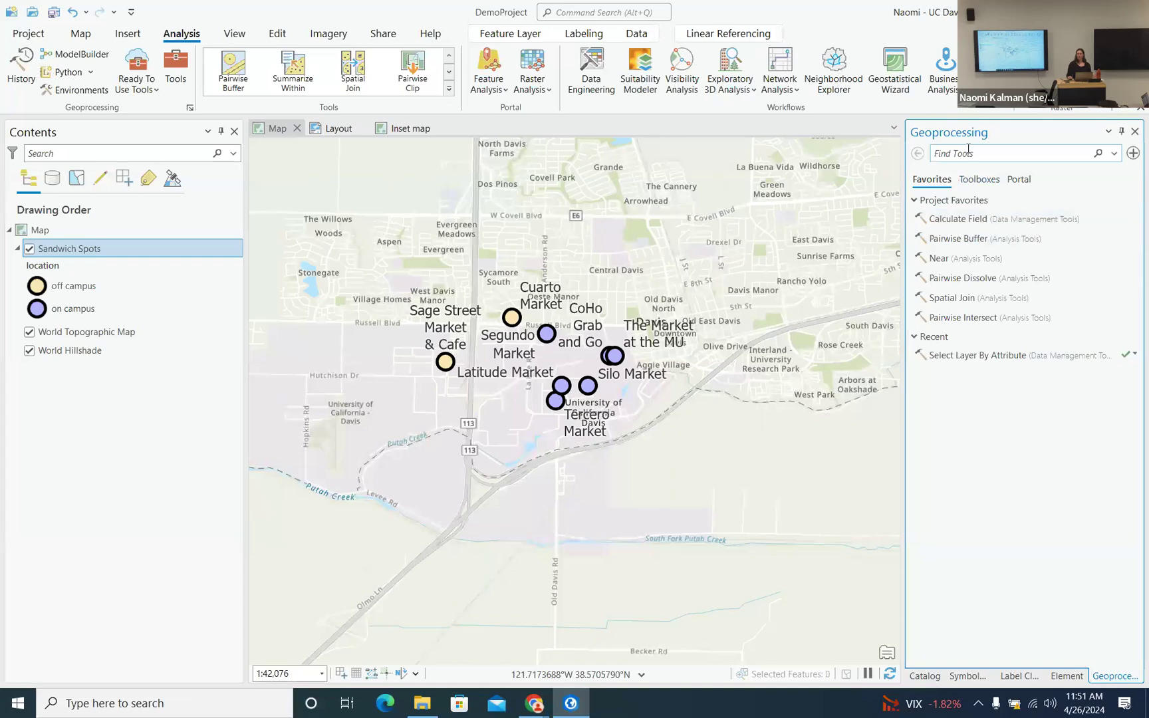
- Browse the Geostatistical, Defense and Analysis toolboxes, then list the Favorites tools
{"action": "left_click", "coordinate": [979, 179]}
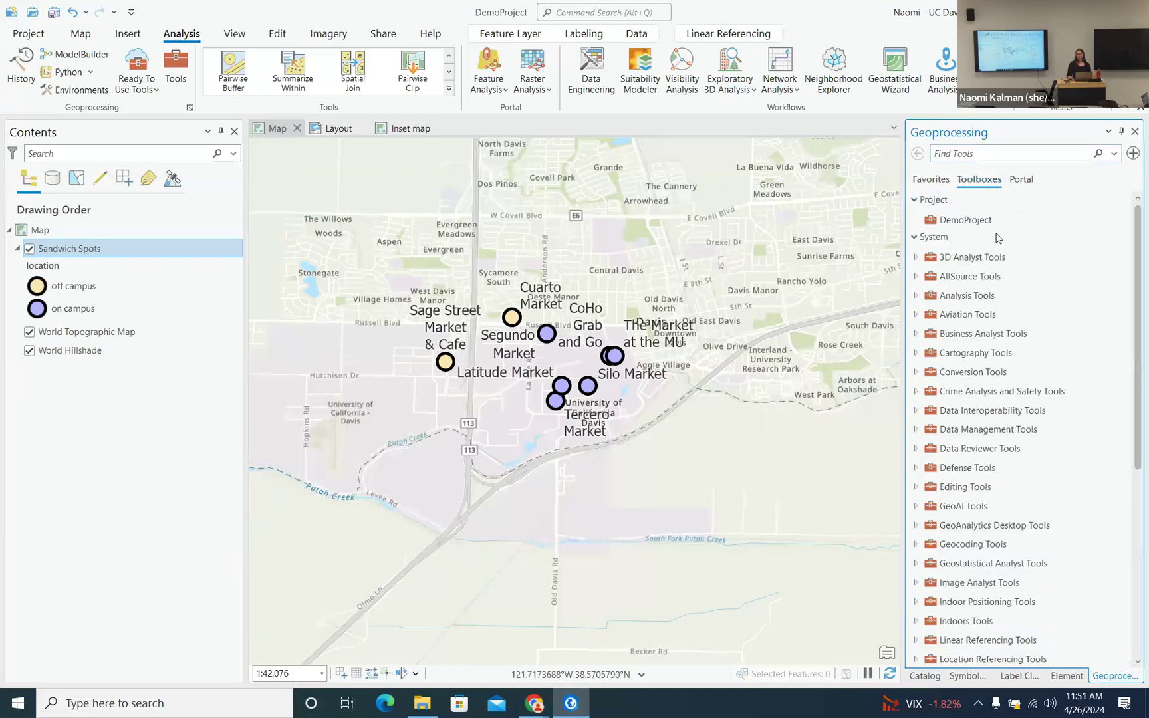
{"action": "scroll", "coordinate": [987, 253], "scroll_direction": "down", "scroll_amount": 5}
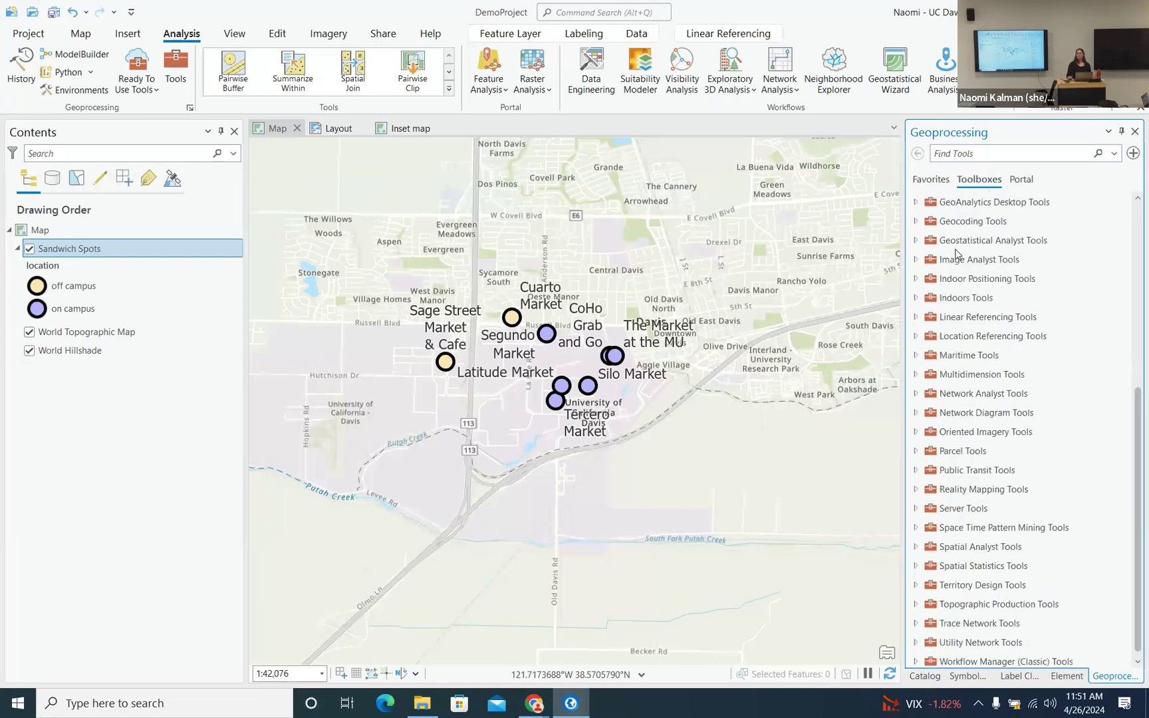
{"action": "scroll", "coordinate": [946, 256], "scroll_direction": "up", "scroll_amount": 5}
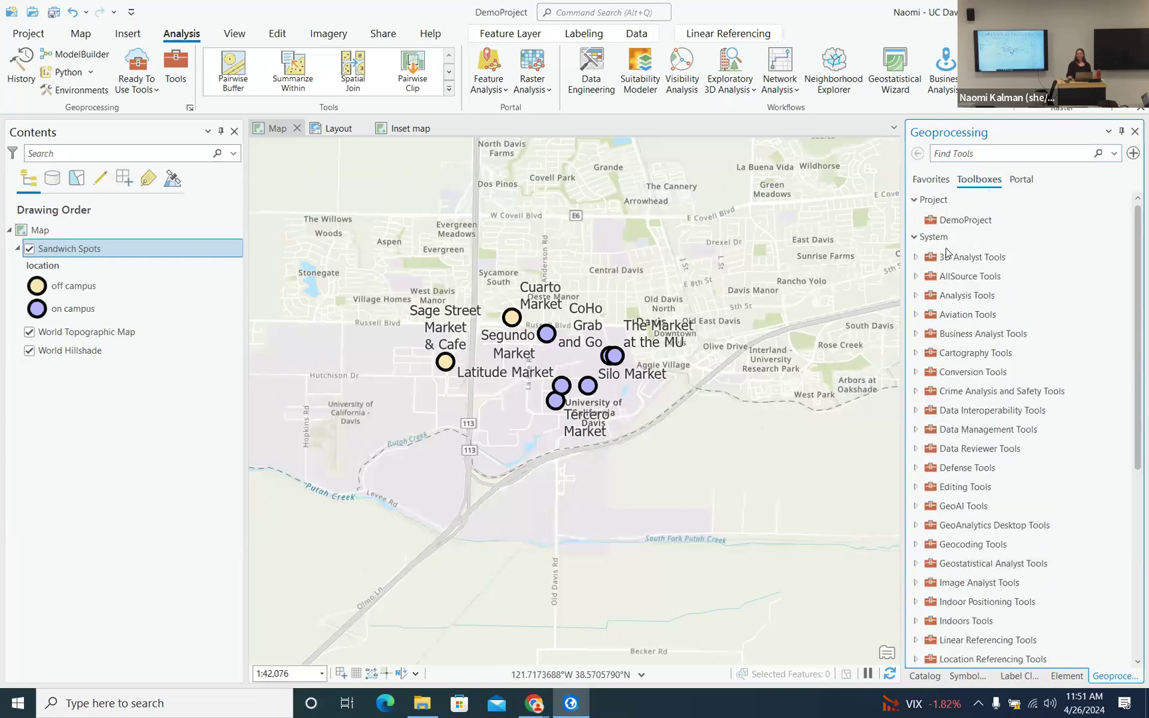
{"action": "scroll", "coordinate": [946, 259], "scroll_direction": "down", "scroll_amount": 1}
{"action": "scroll", "coordinate": [944, 260], "scroll_direction": "down", "scroll_amount": 2}
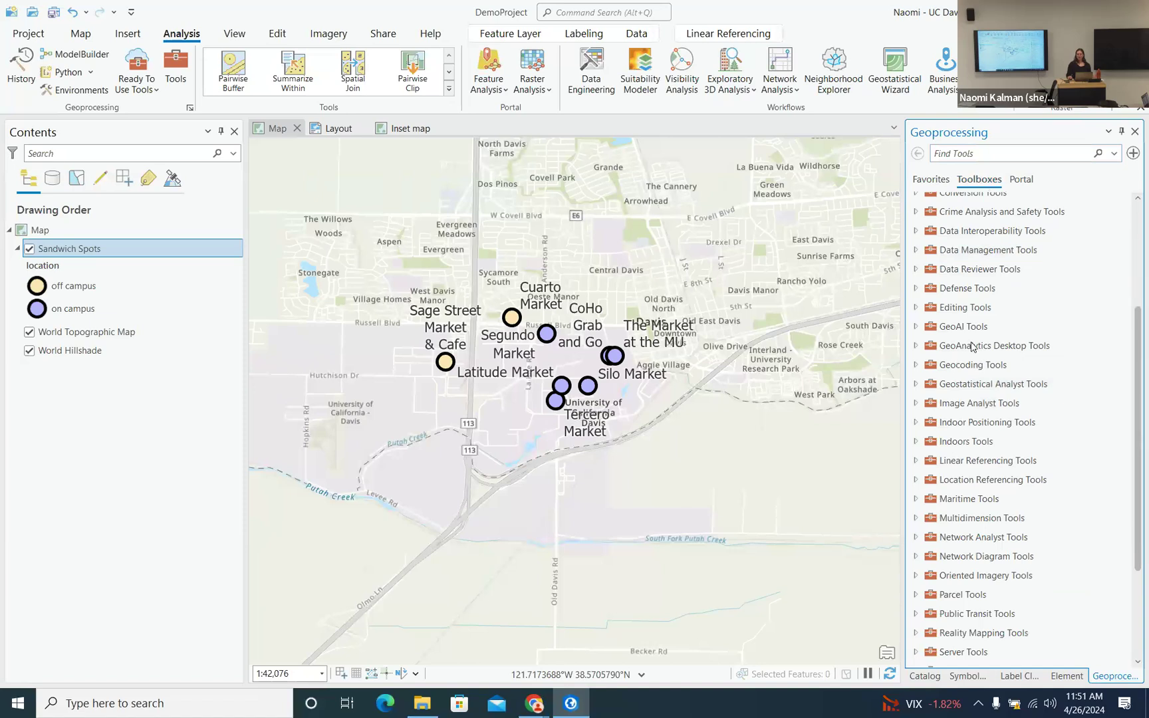
{"action": "left_click", "coordinate": [917, 385]}
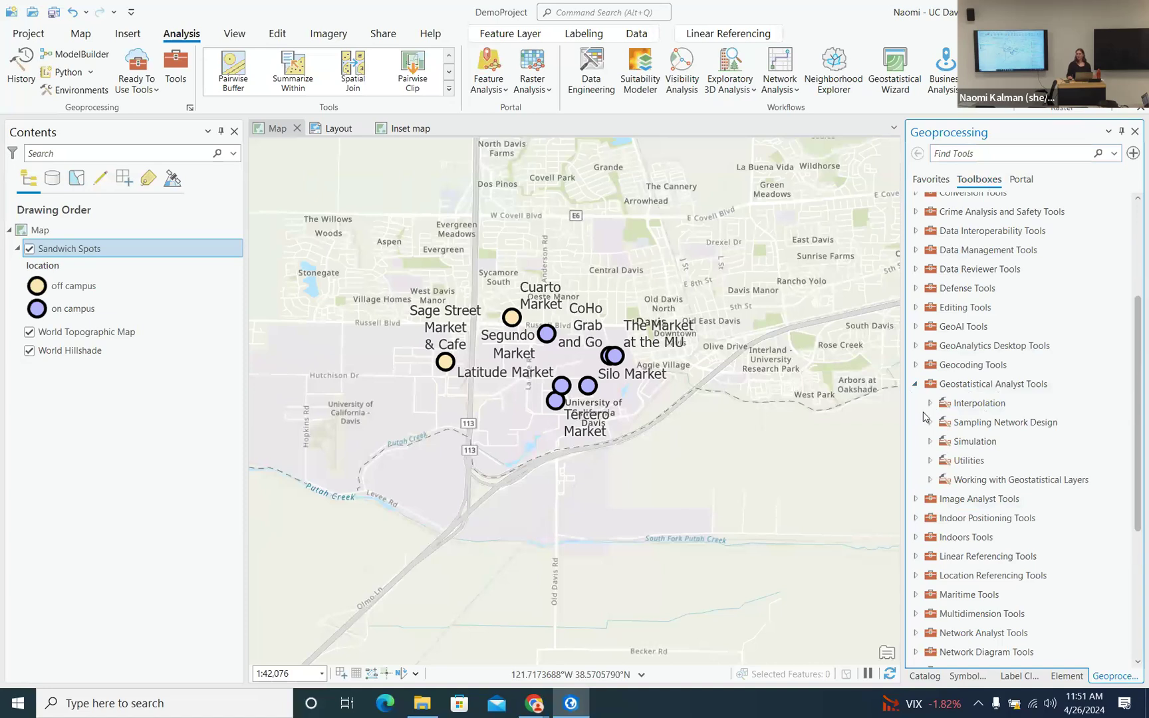
{"action": "scroll", "coordinate": [972, 419], "scroll_direction": "down", "scroll_amount": 4}
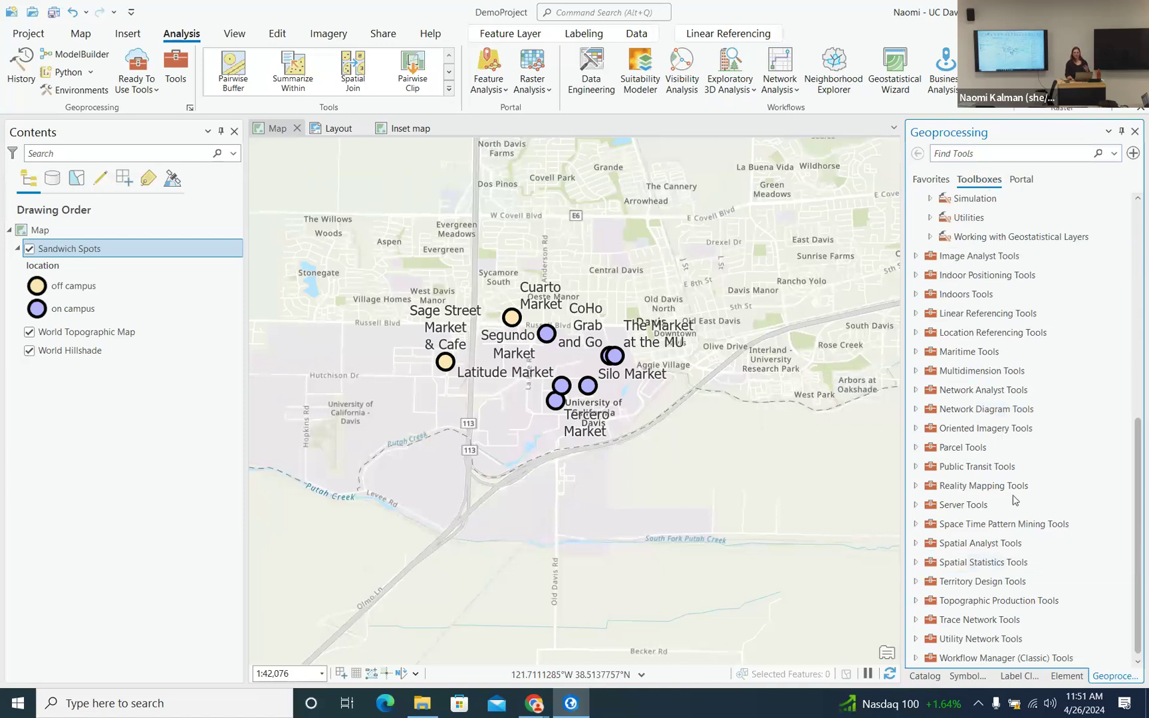
{"action": "scroll", "coordinate": [1018, 399], "scroll_direction": "up", "scroll_amount": 5}
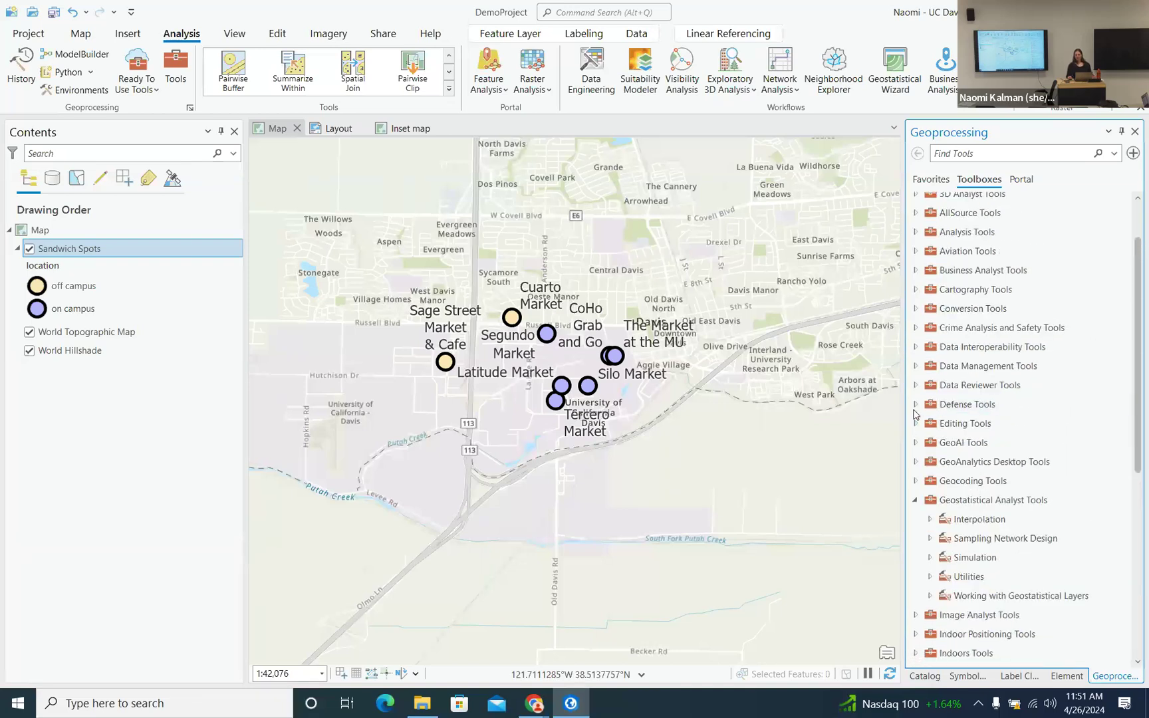
{"action": "left_click", "coordinate": [916, 405]}
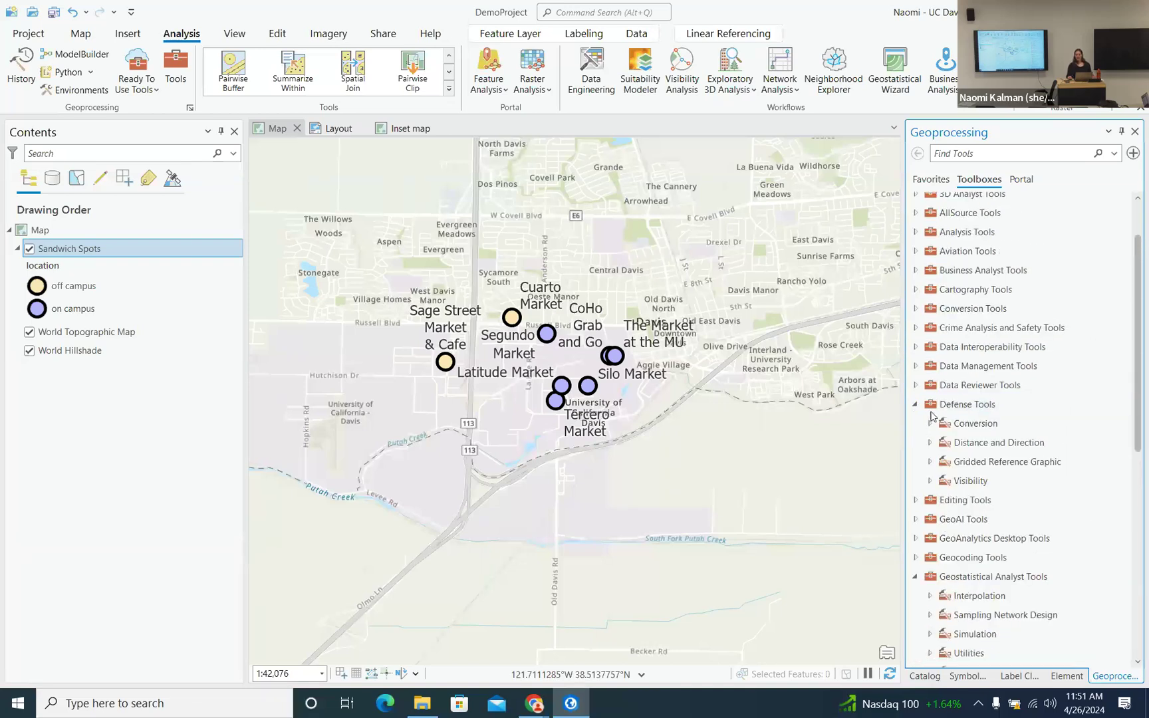
{"action": "scroll", "coordinate": [990, 299], "scroll_direction": "up", "scroll_amount": 2}
{"action": "double_click", "coordinate": [951, 299]}
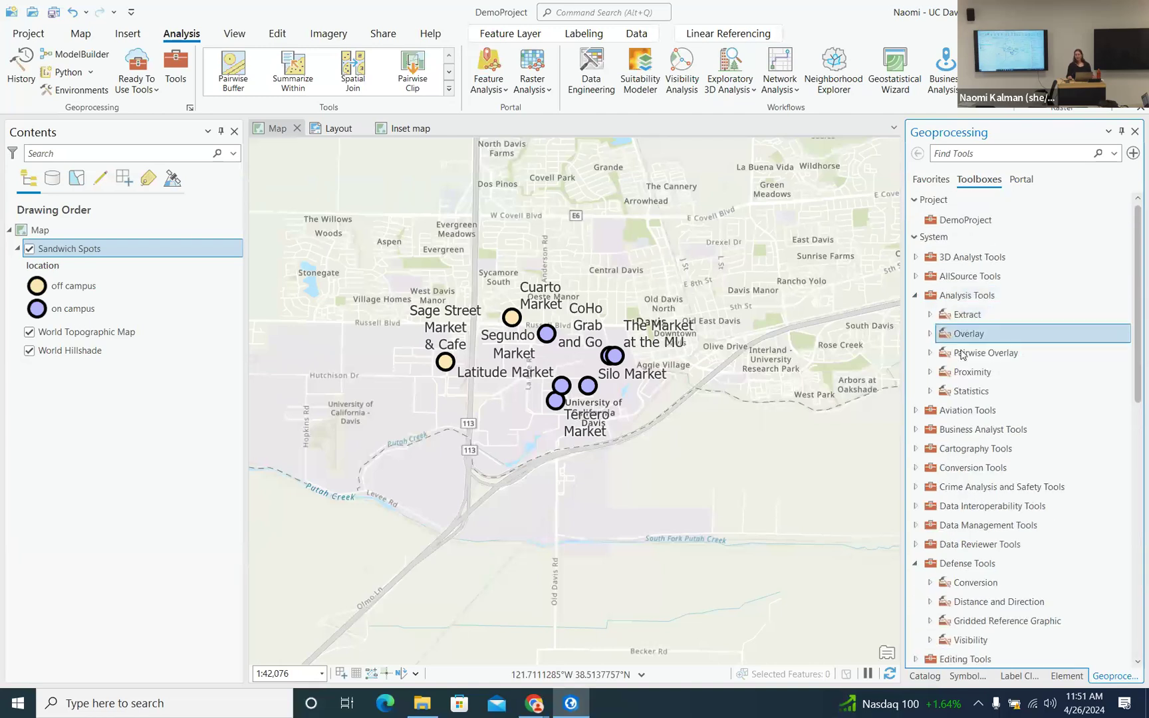
{"action": "left_click", "coordinate": [930, 316]}
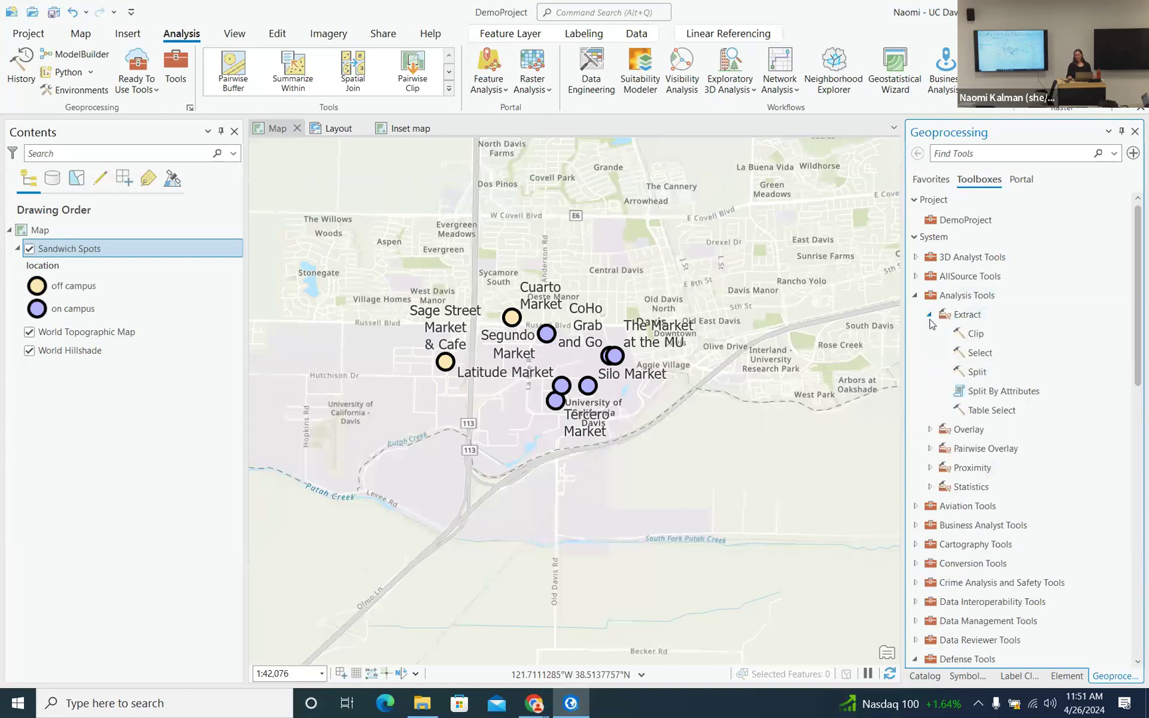
{"action": "left_click", "coordinate": [929, 430]}
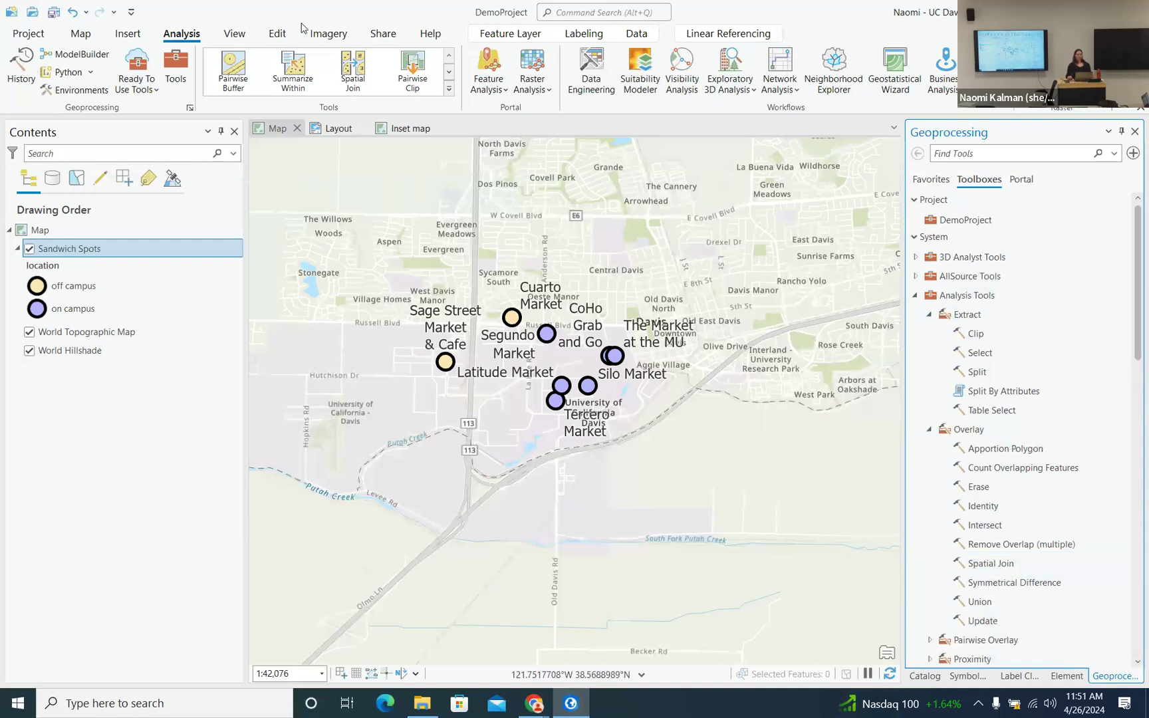
{"action": "left_click", "coordinate": [931, 180]}
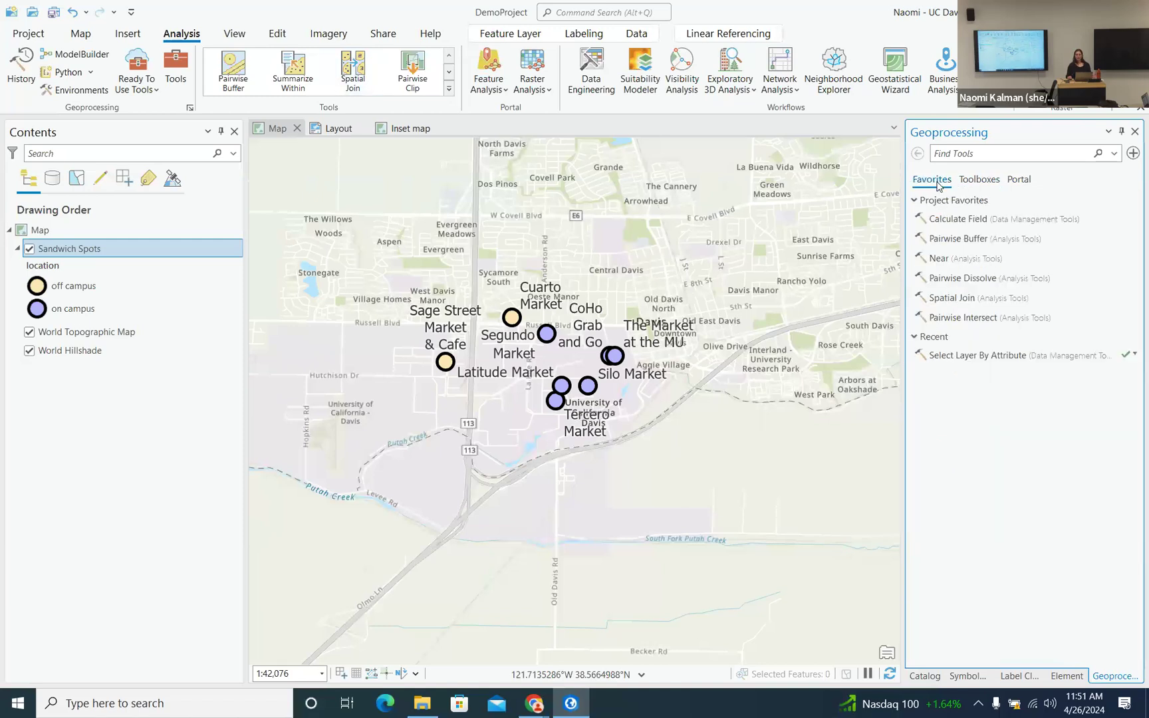
- Open Pairwise Buffer with Sandwich Spots as input and check the SandwichSpots_PairwiseBuffer output path
{"action": "left_click", "coordinate": [970, 239]}
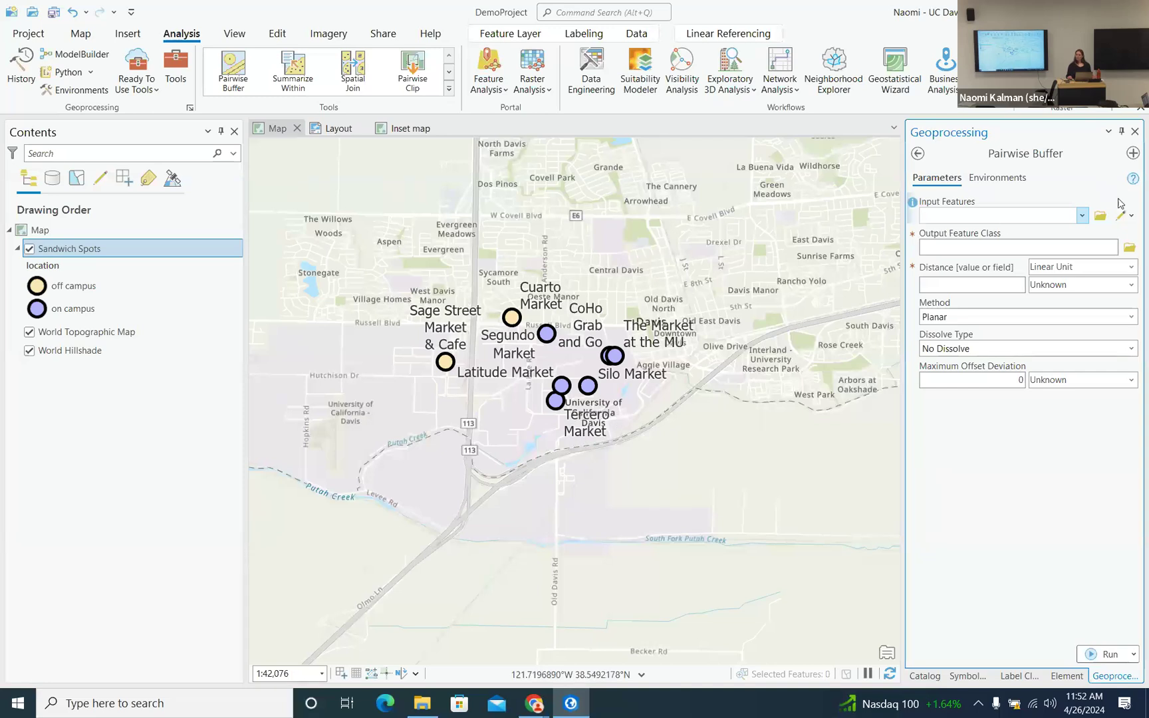
{"action": "left_click", "coordinate": [1082, 216]}
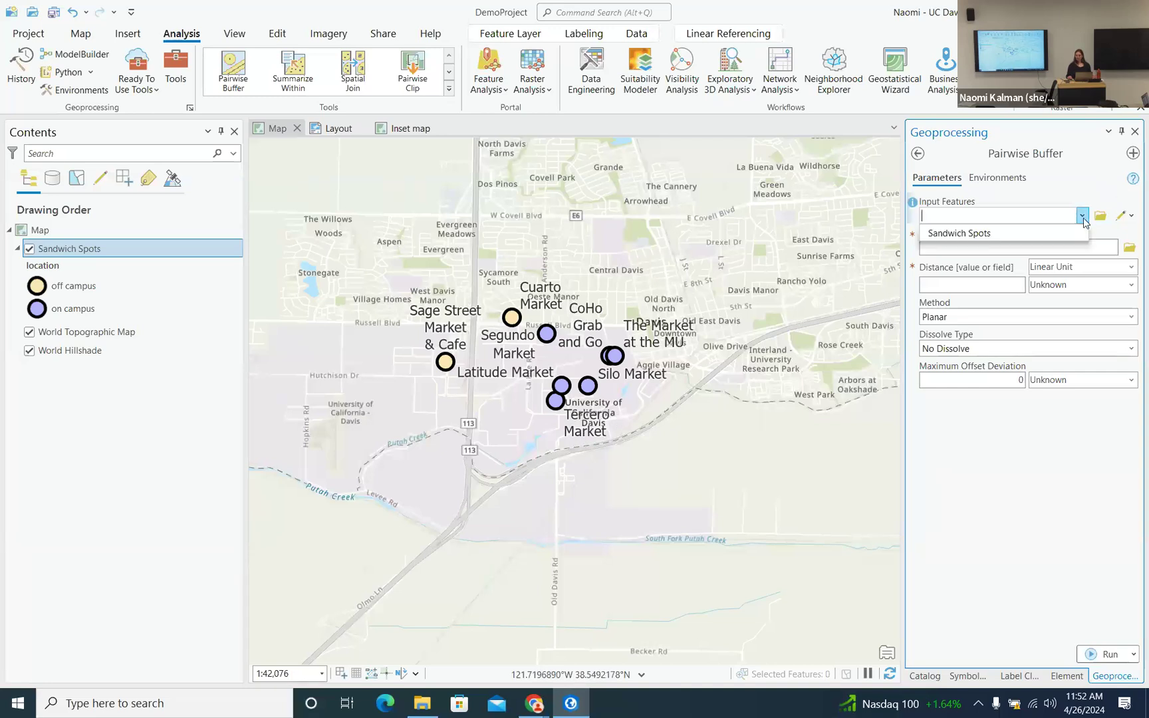
{"action": "left_click", "coordinate": [1052, 234]}
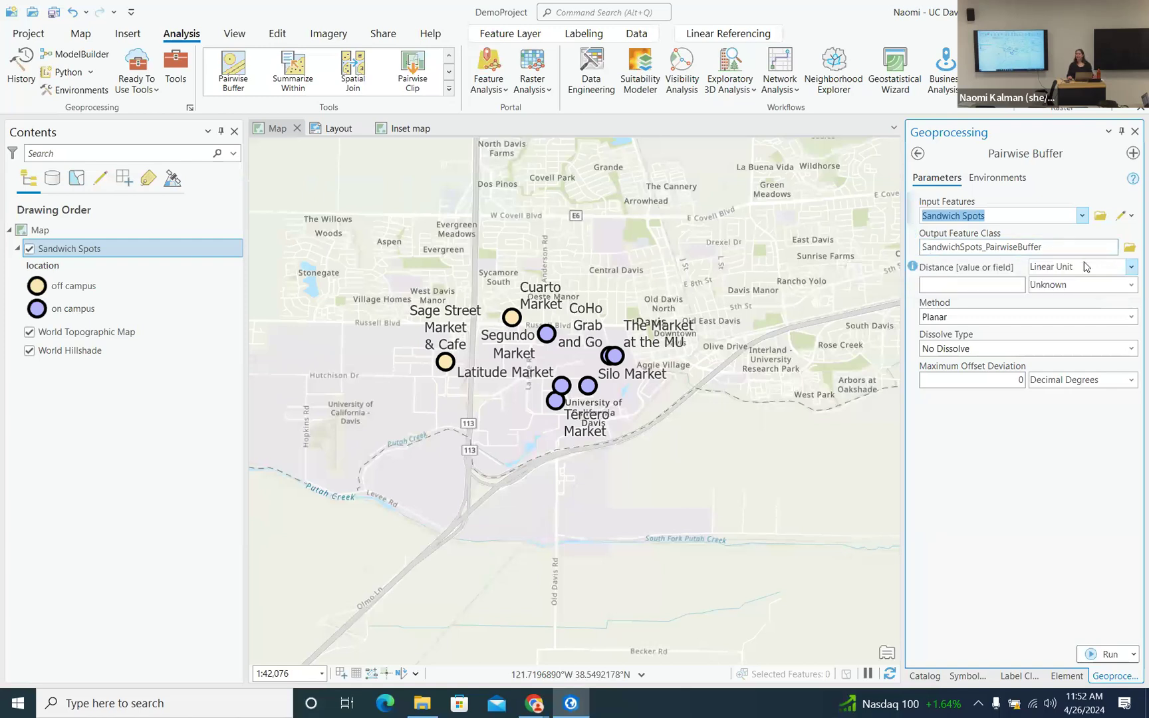
{"action": "left_click", "coordinate": [1050, 247]}
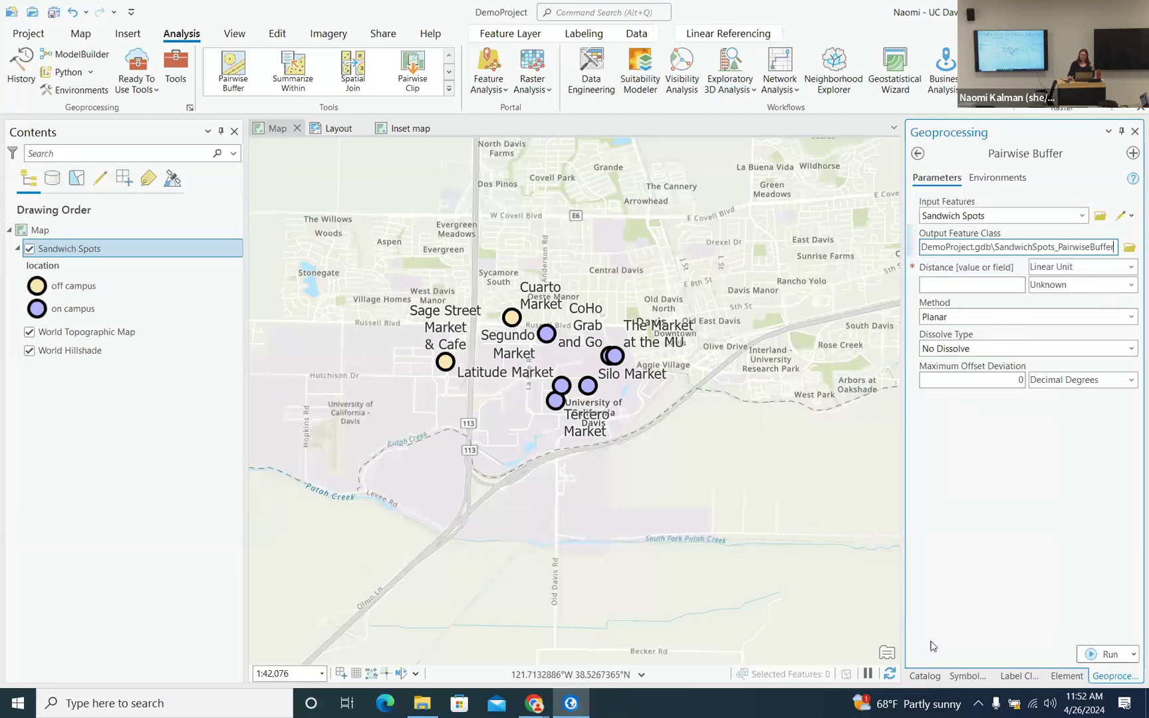
- Inspect DemoProject.gdb in the Catalog pane, then return to the Pairwise Buffer settings
{"action": "left_click", "coordinate": [934, 677]}
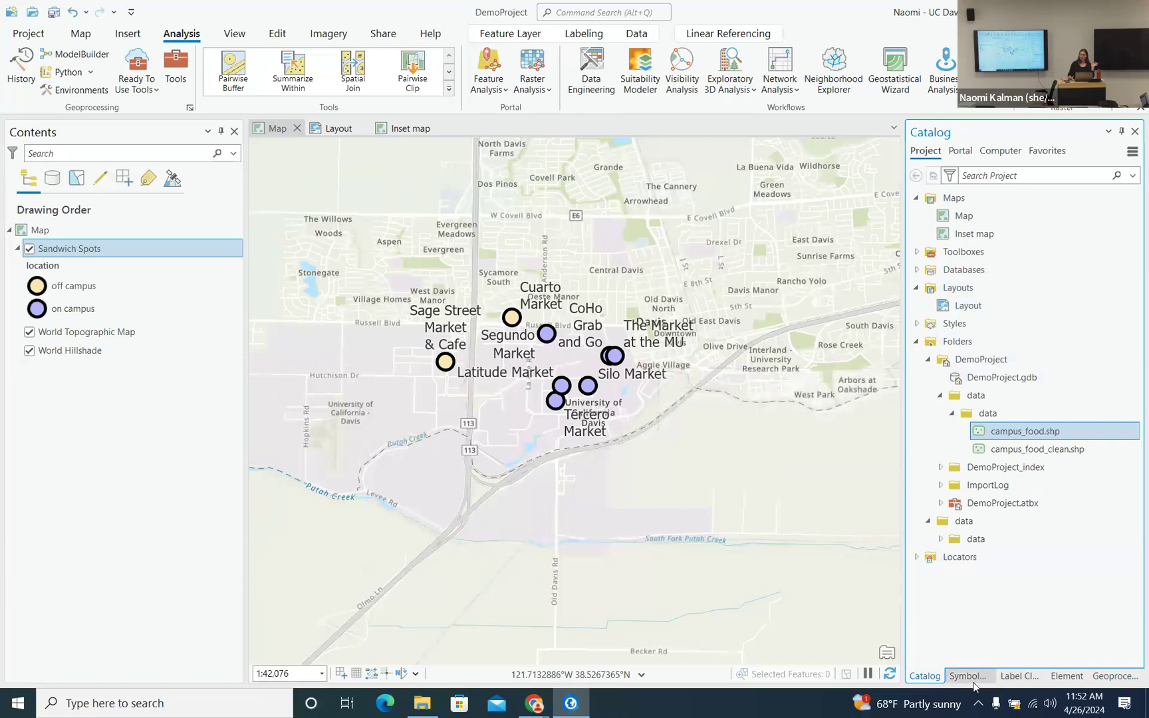
{"action": "left_click", "coordinate": [1116, 676]}
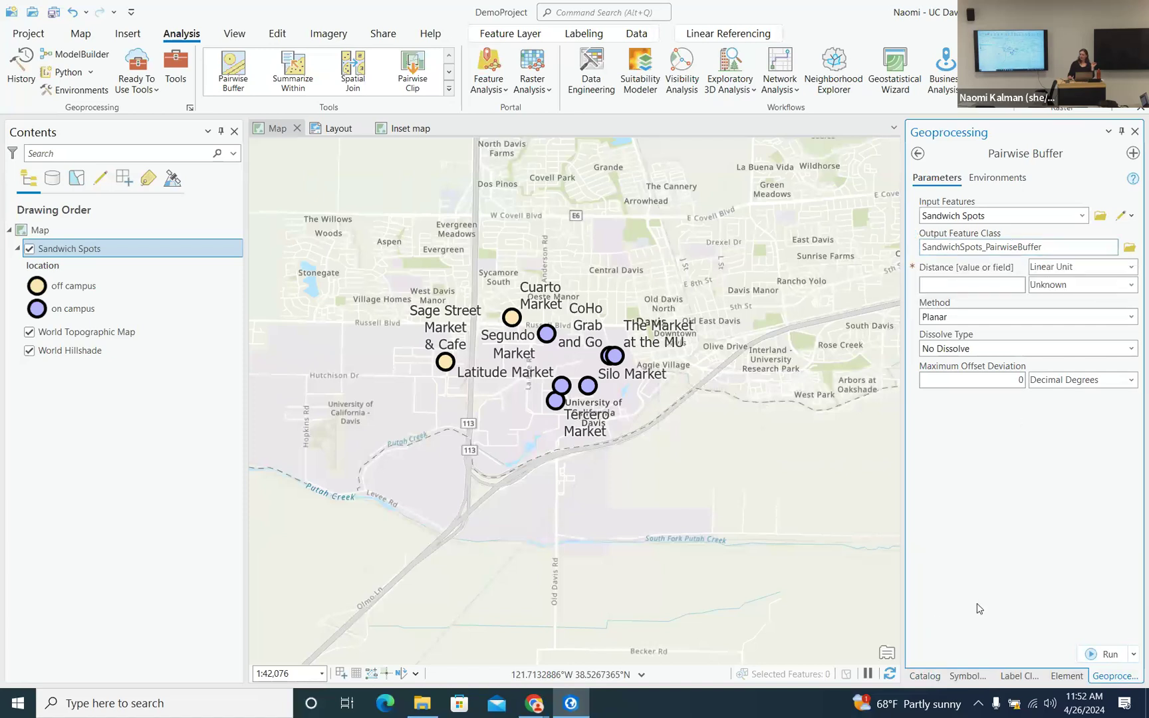
{"action": "left_click", "coordinate": [926, 676]}
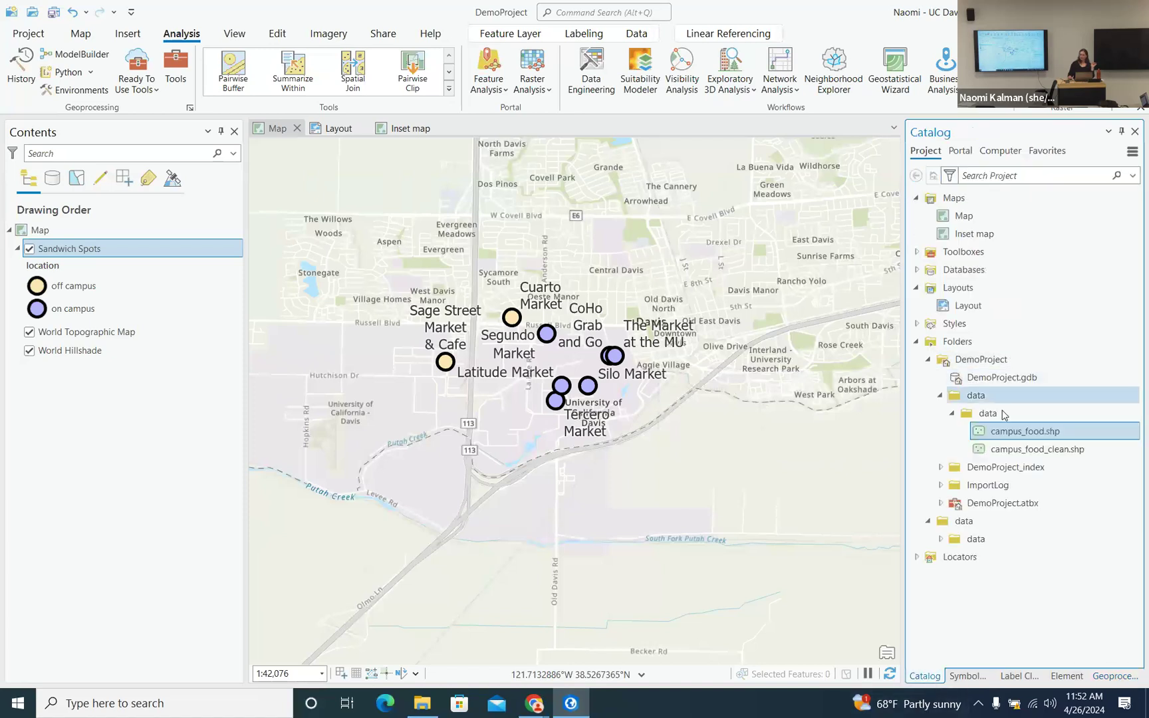
{"action": "left_click", "coordinate": [980, 386]}
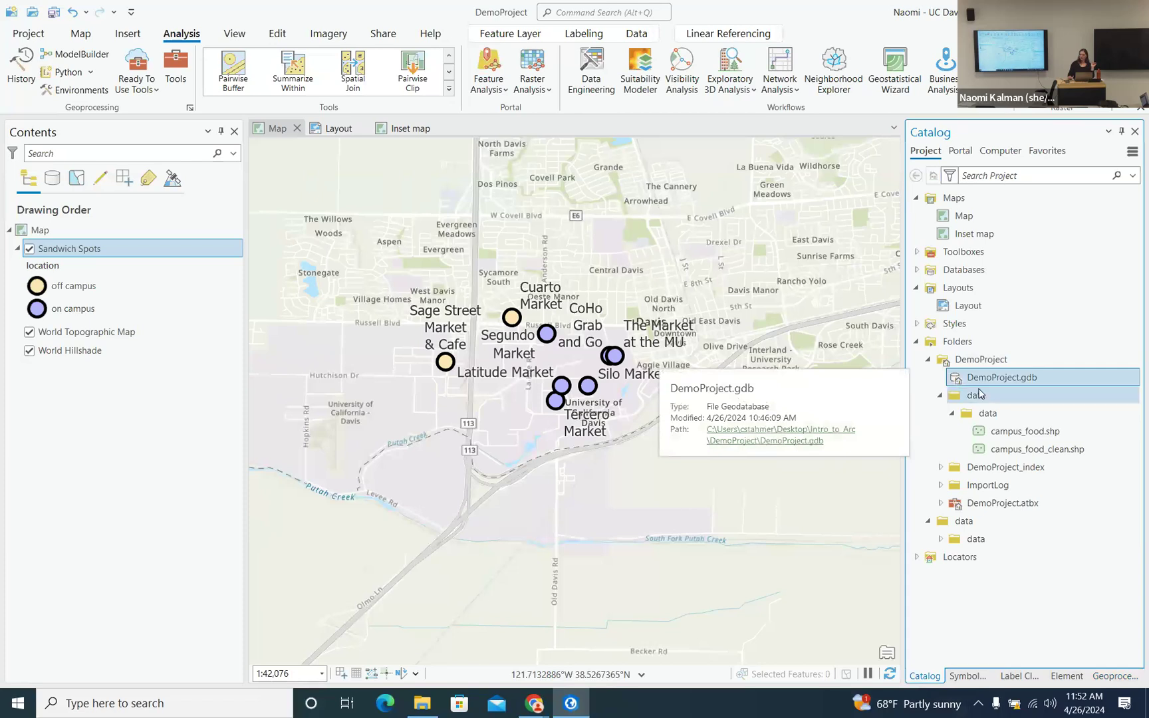
{"action": "left_click", "coordinate": [1114, 676]}
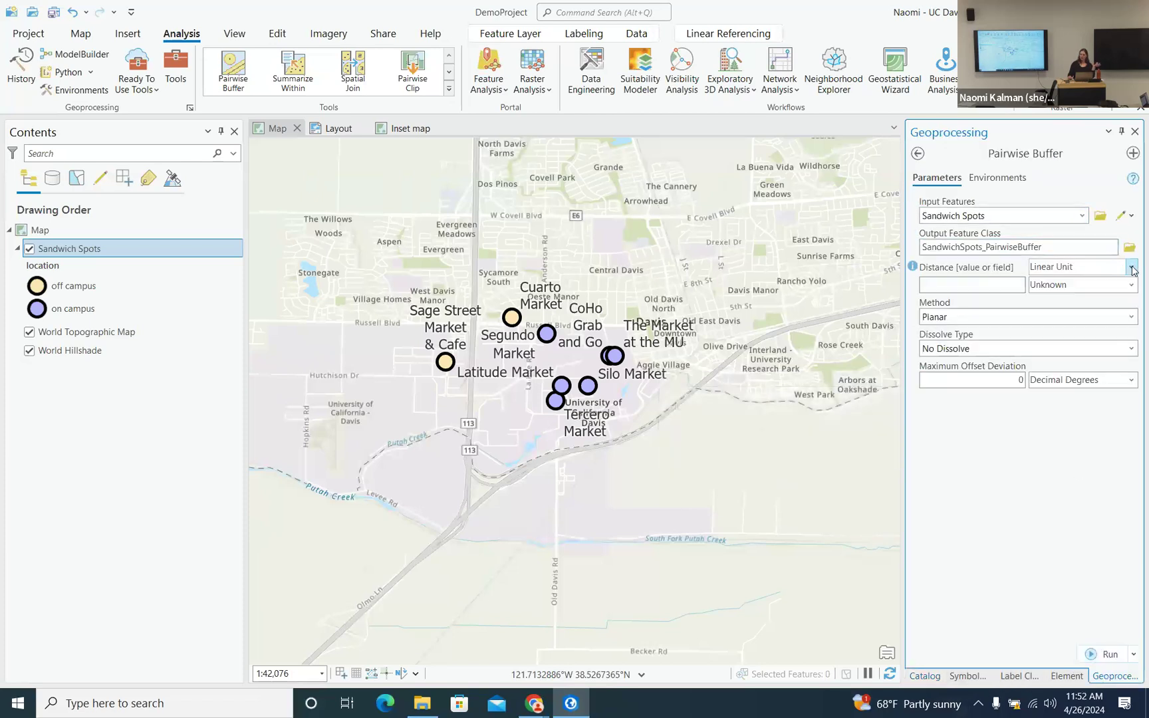
- Set the buffer distance to 1000 International Feet and run the Pairwise Buffer
{"action": "left_click", "coordinate": [1016, 285]}
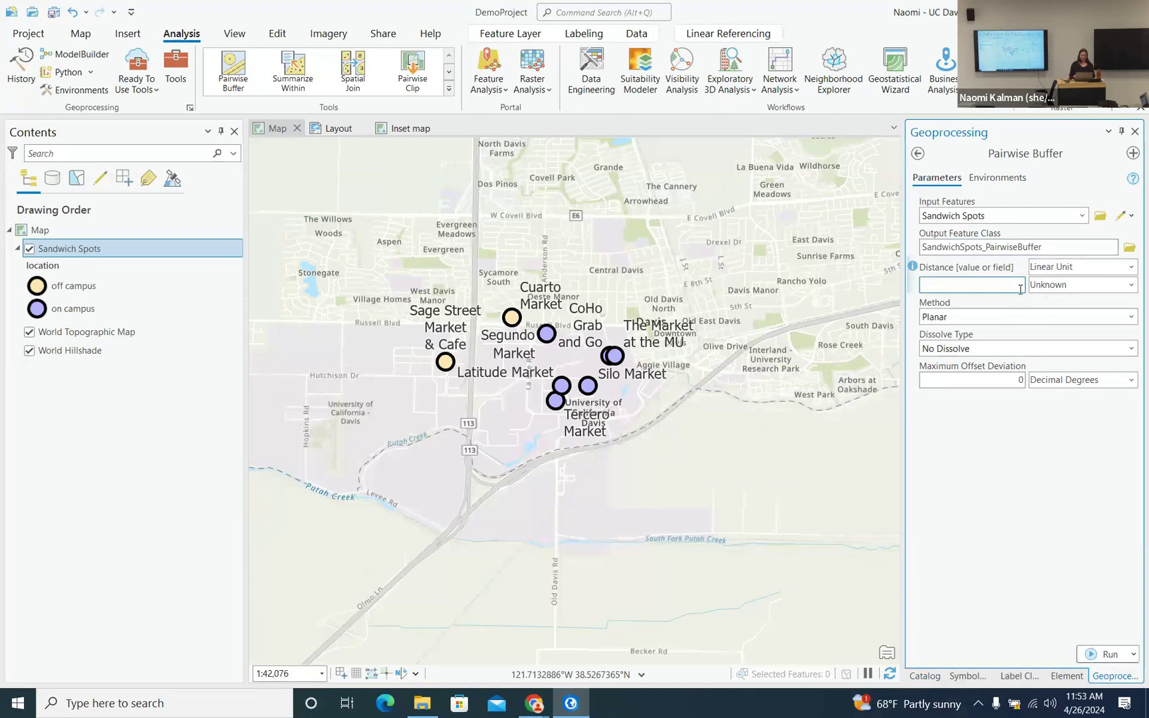
{"action": "type", "text": "1000"}
{"action": "left_click", "coordinate": [1131, 286]}
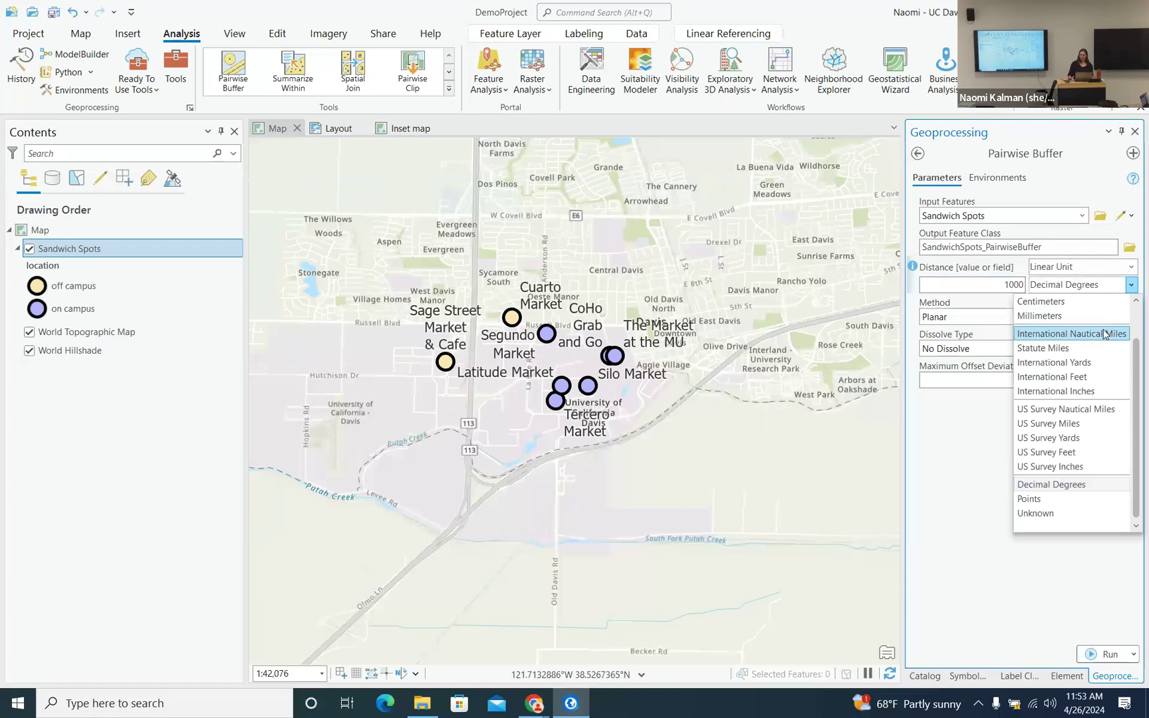
{"action": "left_click", "coordinate": [1091, 377]}
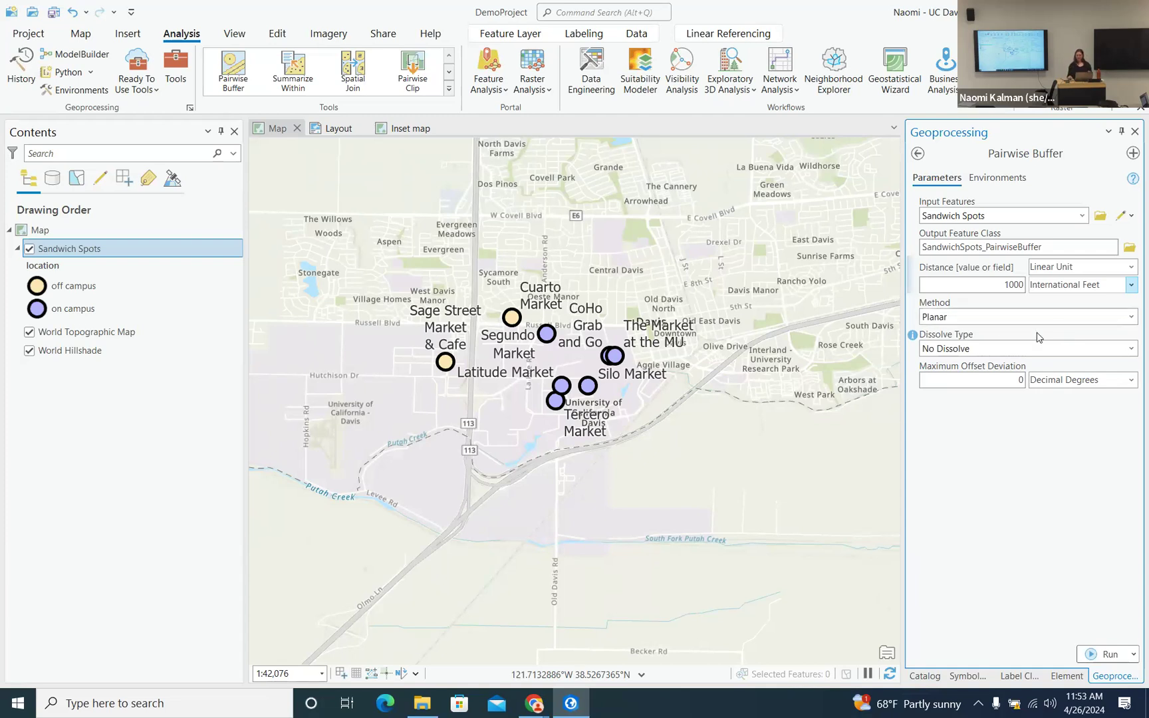
{"action": "left_click", "coordinate": [1106, 654]}
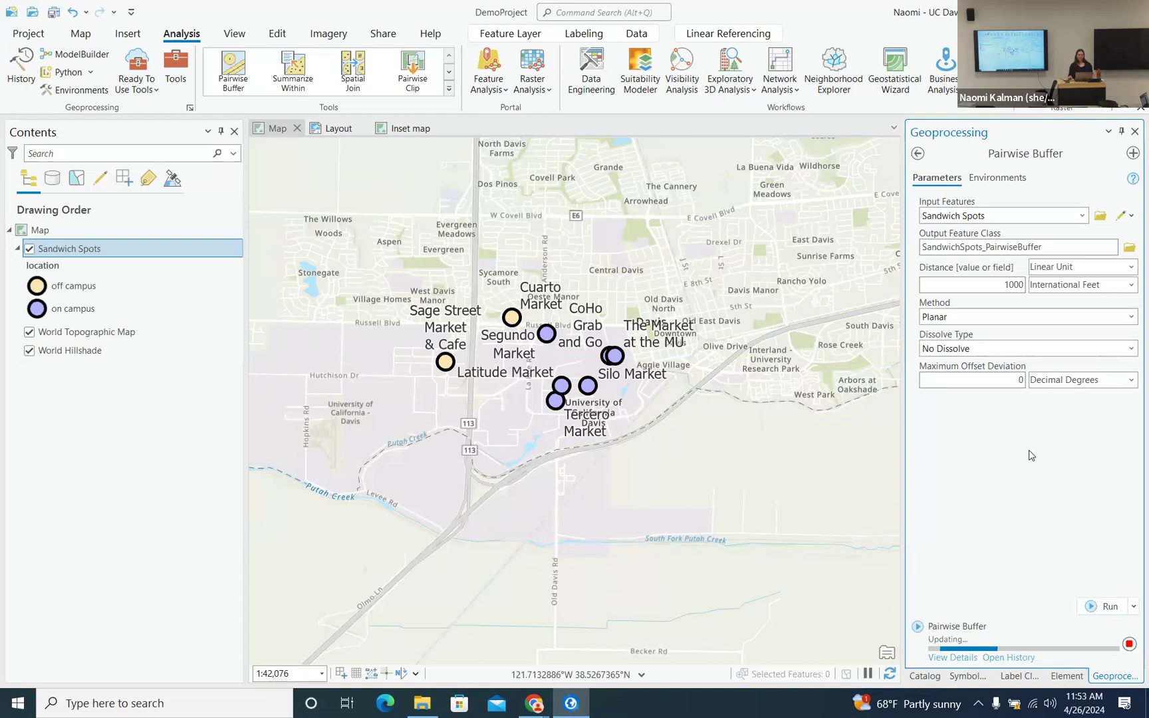
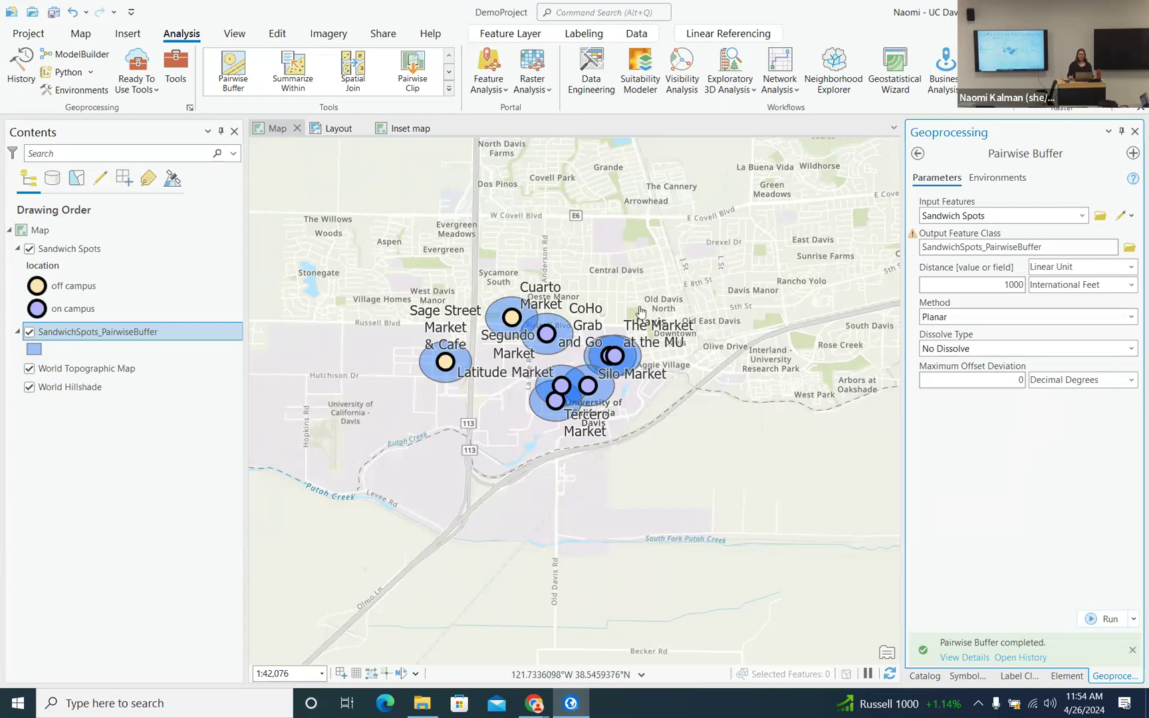
- Zoom and pan in to the overlapping 1000-foot buffers around Latitude, Tercero and Silo Markets
{"action": "scroll", "coordinate": [506, 361], "scroll_direction": "up", "scroll_amount": 4}
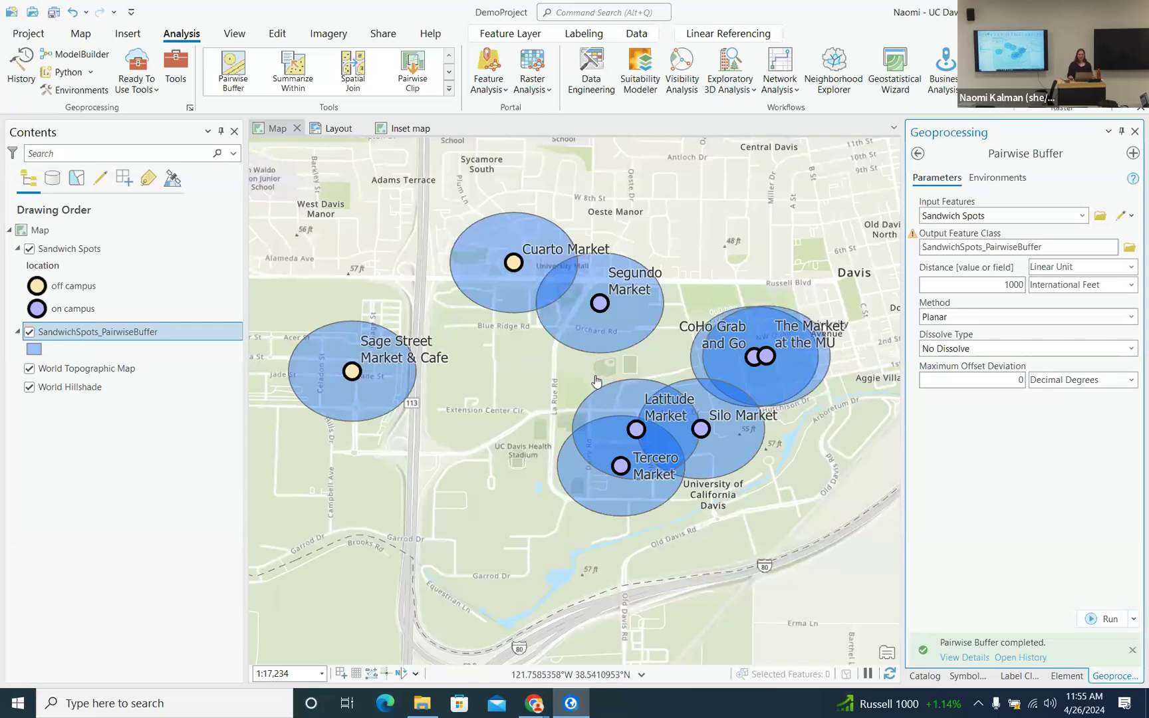
{"action": "scroll", "coordinate": [595, 385], "scroll_direction": "up", "scroll_amount": 1}
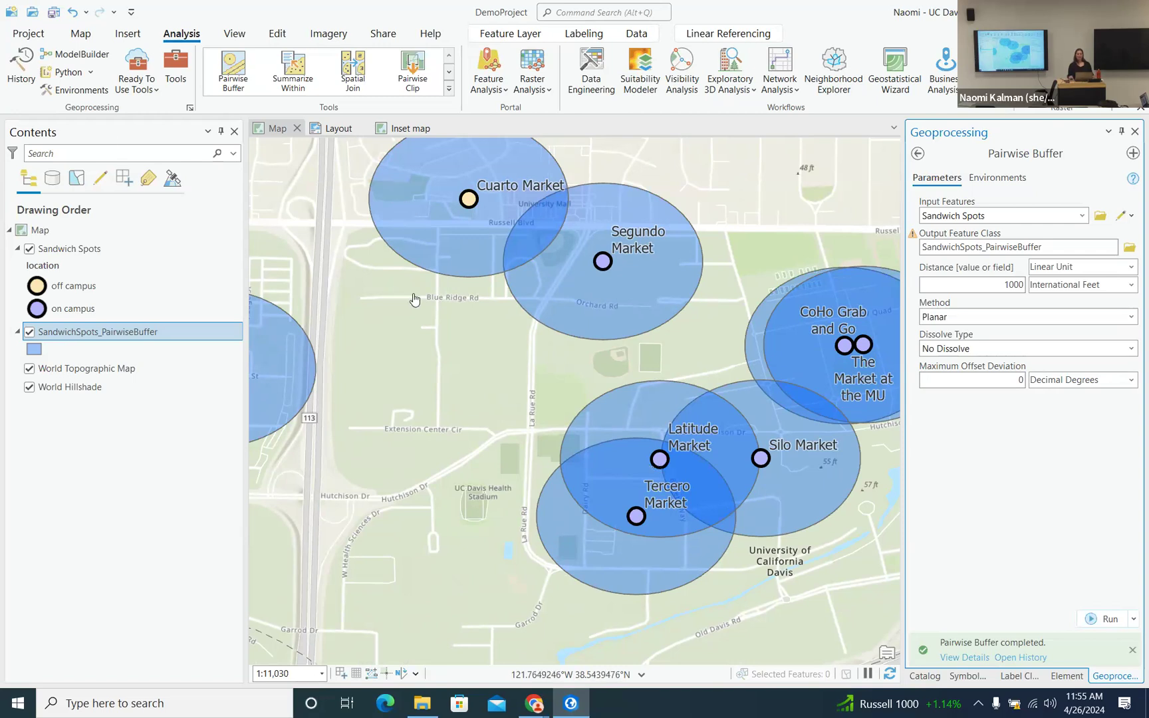
{"action": "scroll", "coordinate": [615, 419], "scroll_direction": "up", "scroll_amount": 2}
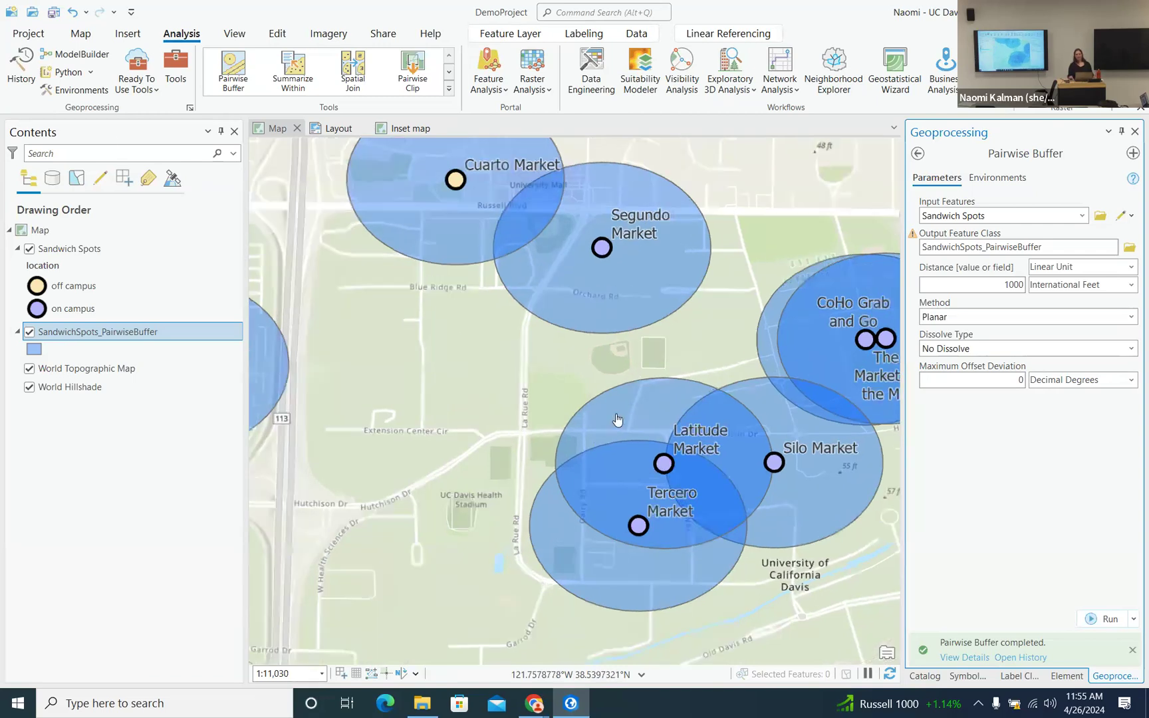
{"action": "left_click_drag", "start_coordinate": [649, 453], "coordinate": [591, 290]}
{"action": "scroll", "coordinate": [630, 396], "scroll_direction": "up", "scroll_amount": 2}
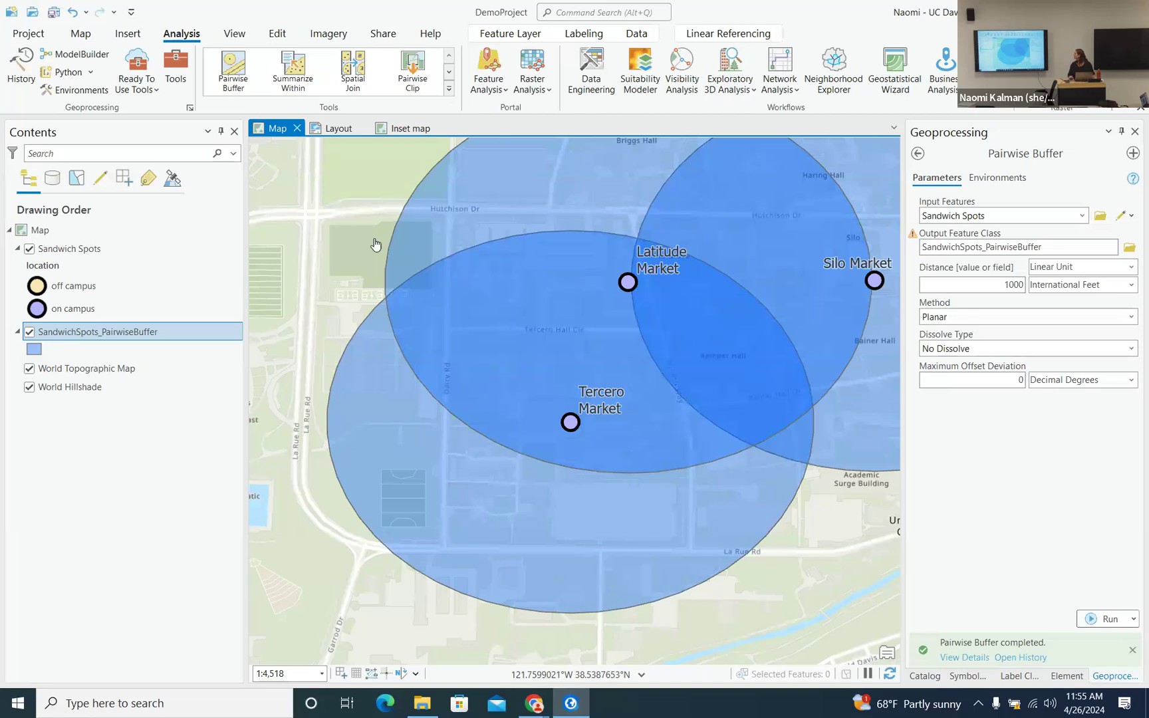
- Toggle the SandwichSpots_PairwiseBuffer layer off and on, zoom out to CoHo and MU, then hide it
{"action": "left_click", "coordinate": [29, 332]}
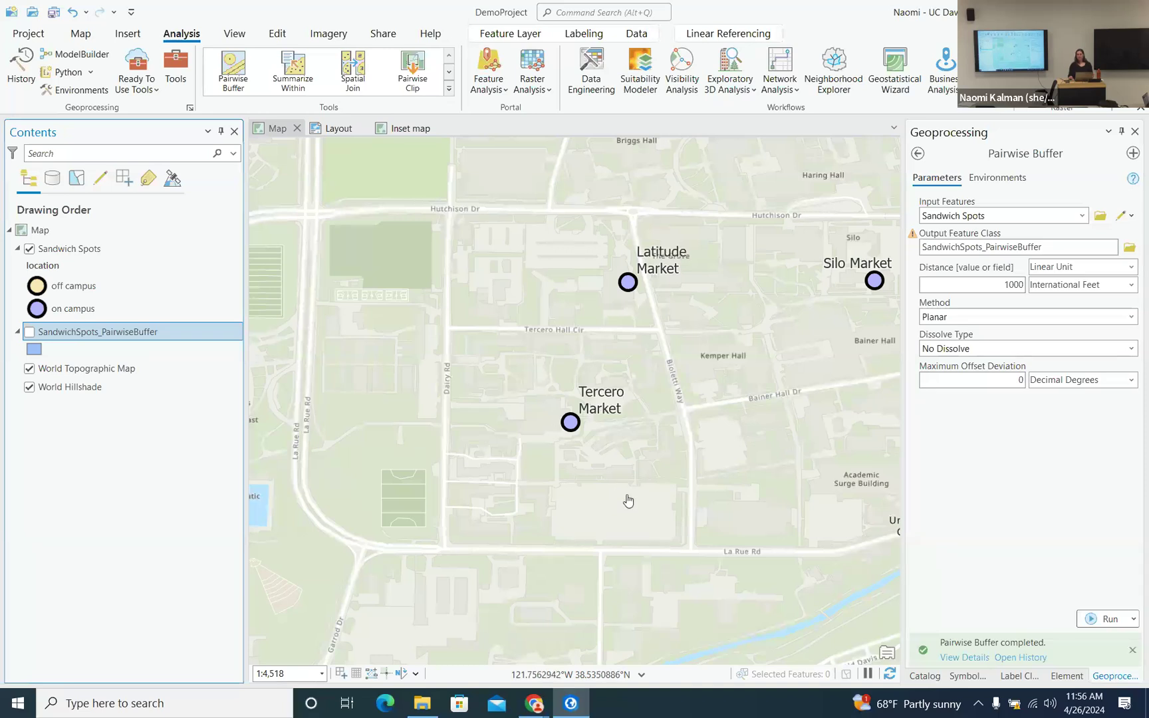
{"action": "left_click", "coordinate": [30, 333]}
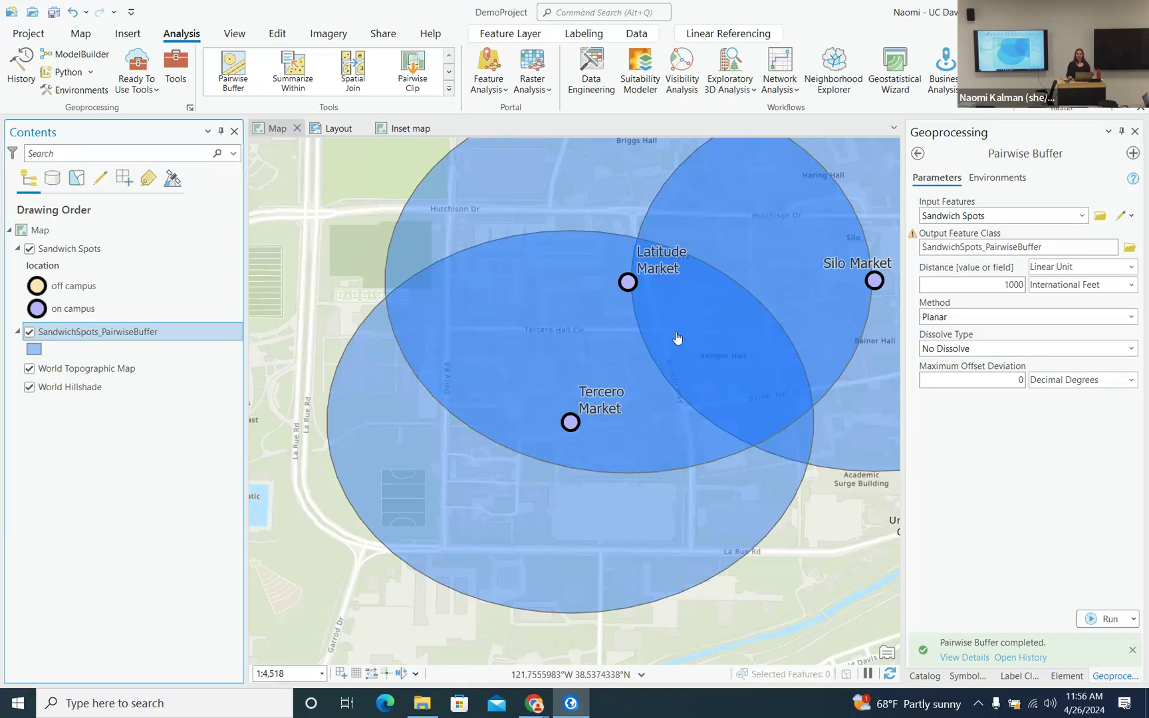
{"action": "scroll", "coordinate": [643, 331], "scroll_direction": "down", "scroll_amount": 2}
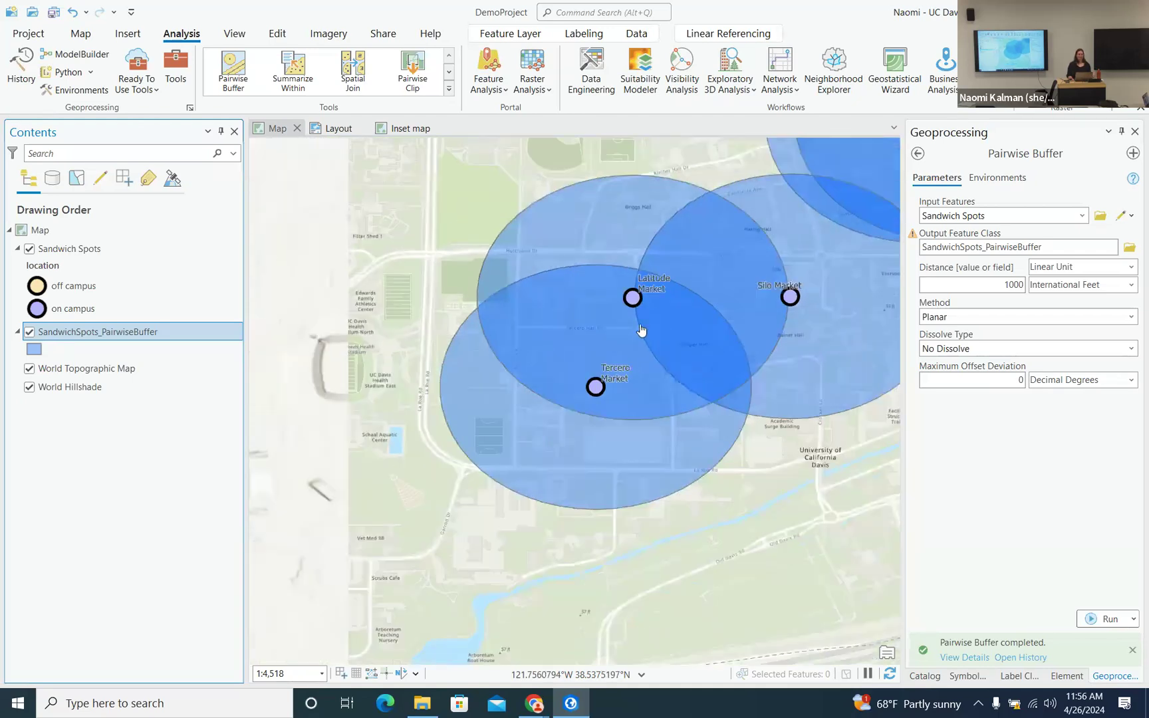
{"action": "scroll", "coordinate": [641, 326], "scroll_direction": "down", "scroll_amount": 2}
{"action": "left_click_drag", "start_coordinate": [723, 335], "coordinate": [566, 363]}
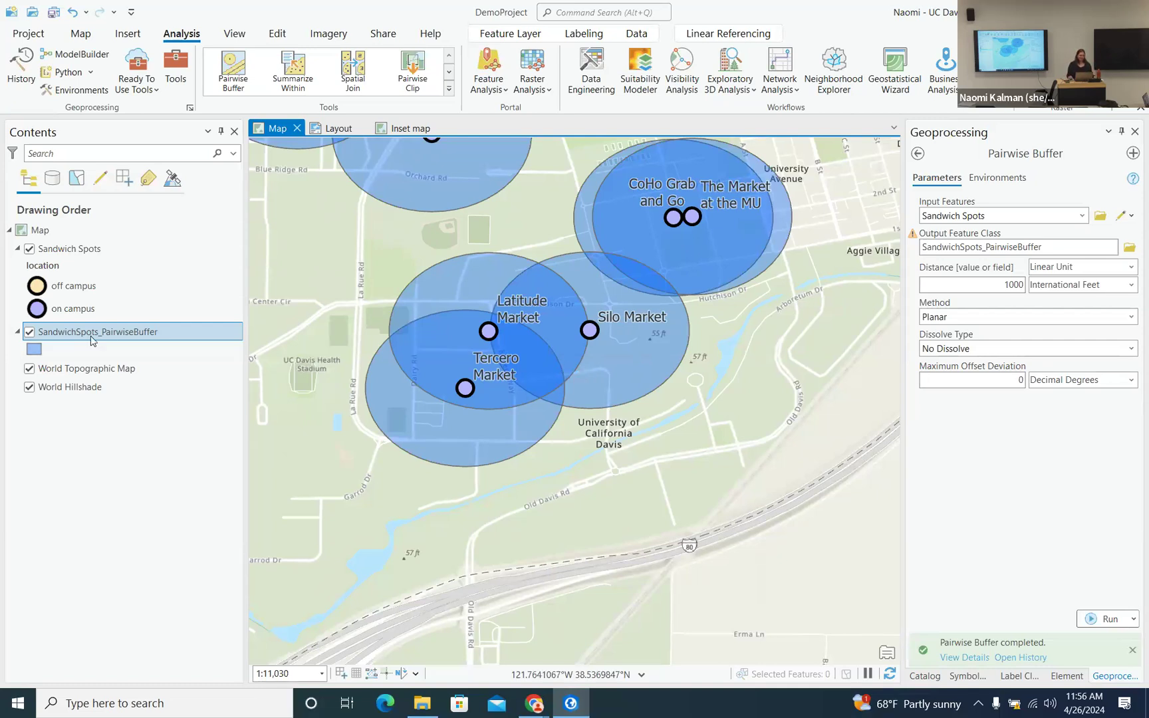
{"action": "left_click", "coordinate": [29, 332]}
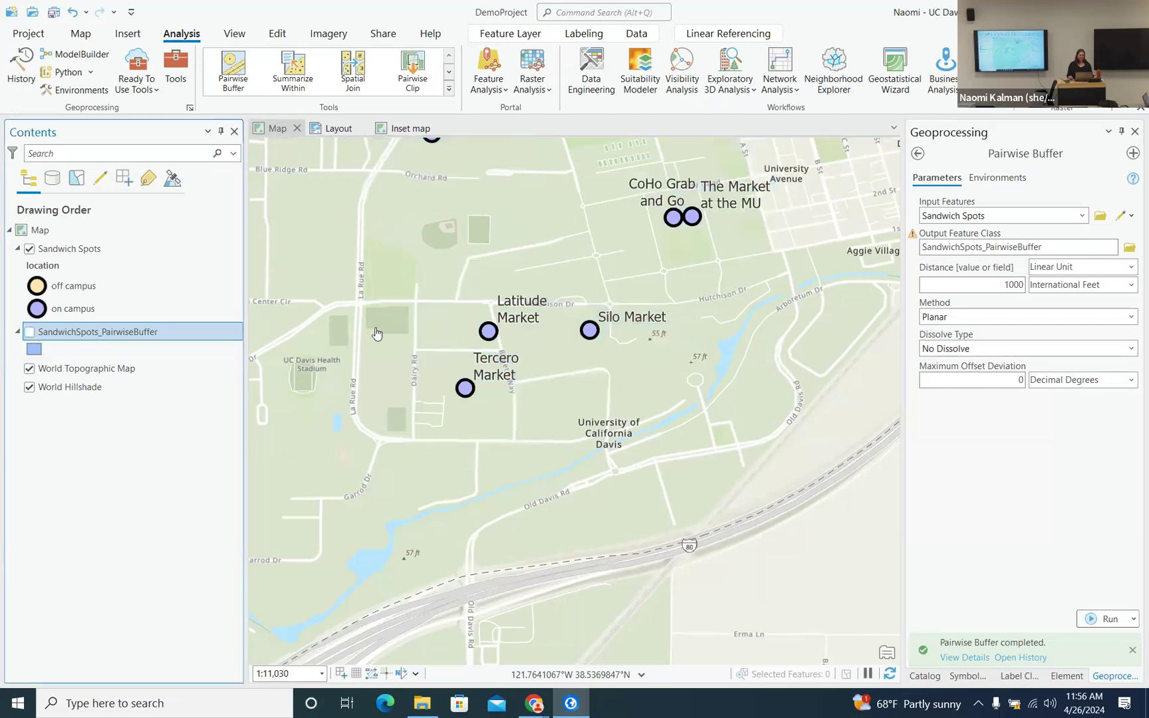
- Zoom to about 1:1,851 on the campus buildings just east of Silo Market
{"action": "scroll", "coordinate": [607, 383], "scroll_direction": "up", "scroll_amount": 3}
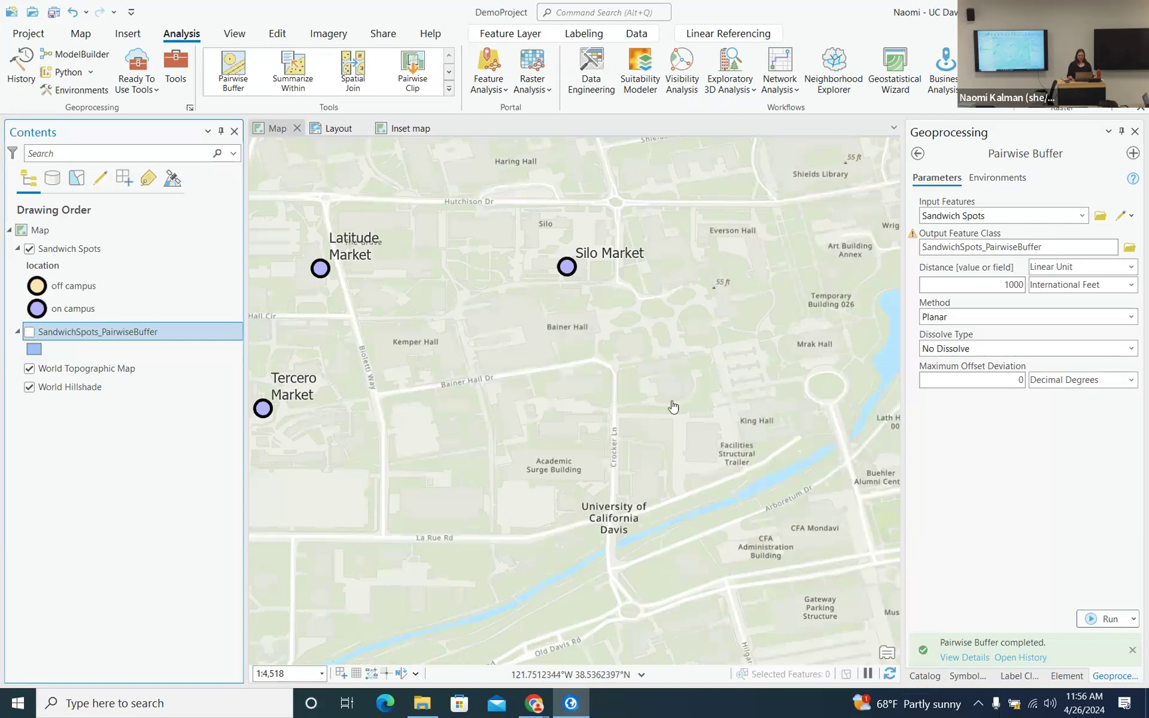
{"action": "scroll", "coordinate": [604, 398], "scroll_direction": "up", "scroll_amount": 2}
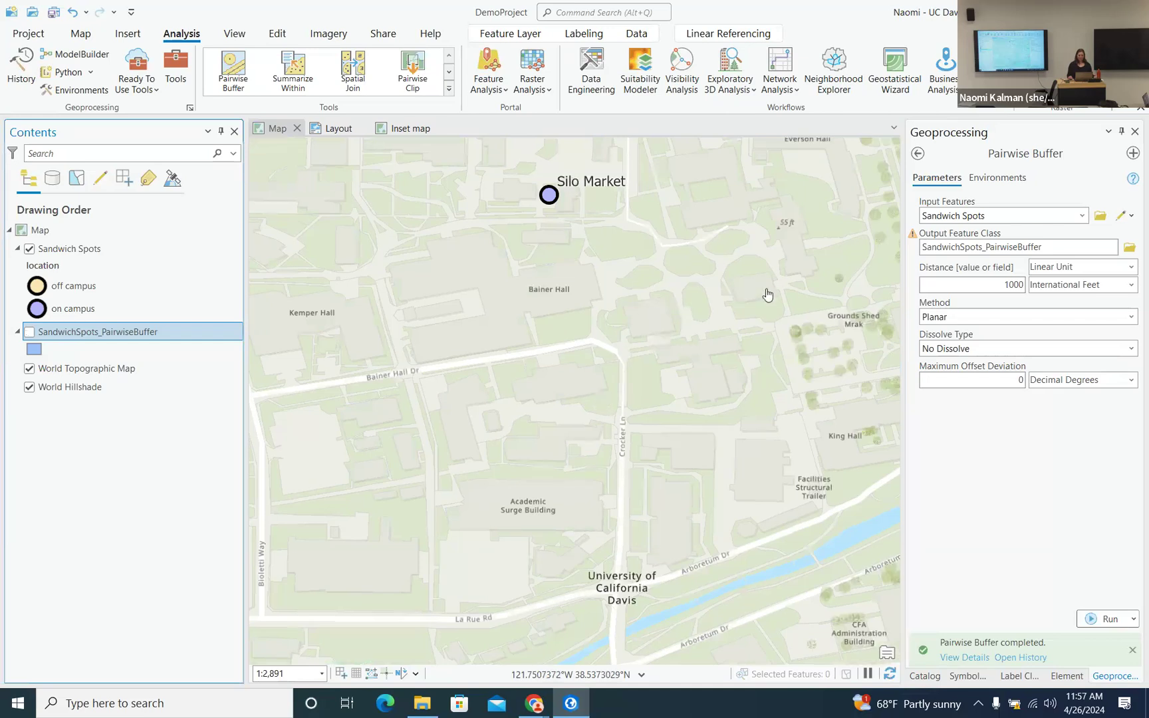
{"action": "left_click_drag", "start_coordinate": [768, 296], "coordinate": [620, 342]}
{"action": "scroll", "coordinate": [620, 340], "scroll_direction": "up", "scroll_amount": 3}
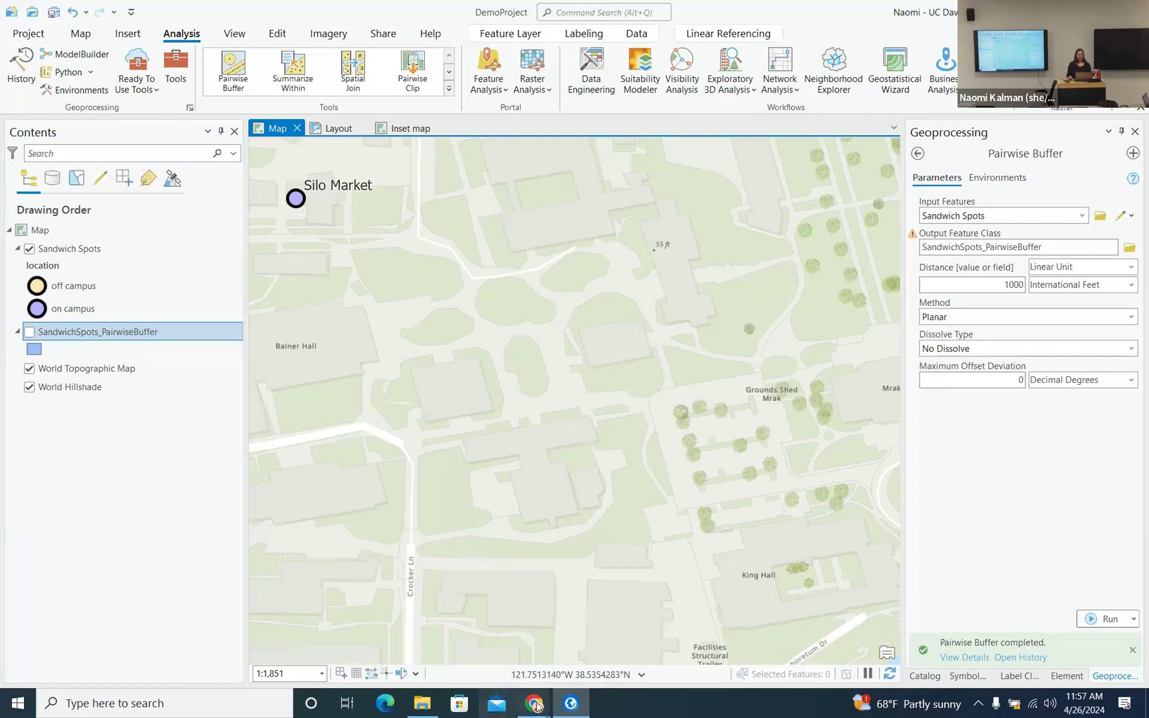
- Review section 4, Vector vs. Raster, in the Intro to ArcPro 2024 notes, then return to ArcGIS Pro's Catalog
{"action": "mouse_move", "coordinate": [535, 706]}
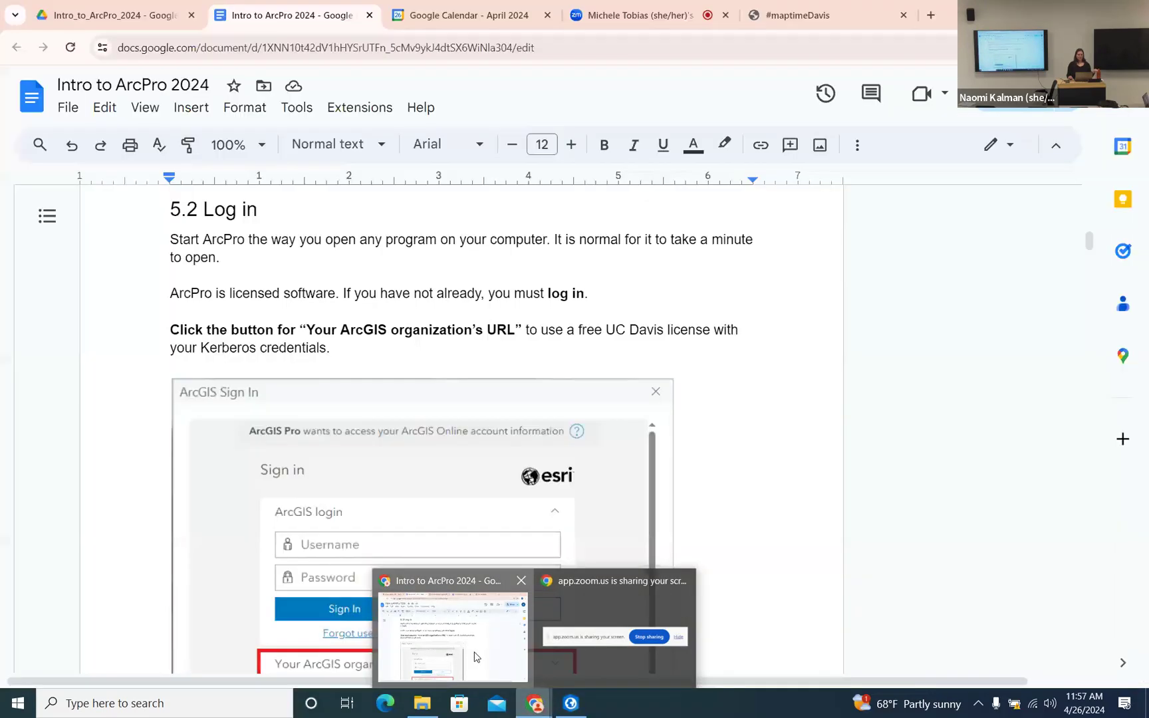
{"action": "left_click", "coordinate": [477, 656]}
{"action": "scroll", "coordinate": [472, 461], "scroll_direction": "up", "scroll_amount": 15}
{"action": "scroll", "coordinate": [472, 459], "scroll_direction": "down", "scroll_amount": 7}
{"action": "scroll", "coordinate": [489, 460], "scroll_direction": "up", "scroll_amount": 2}
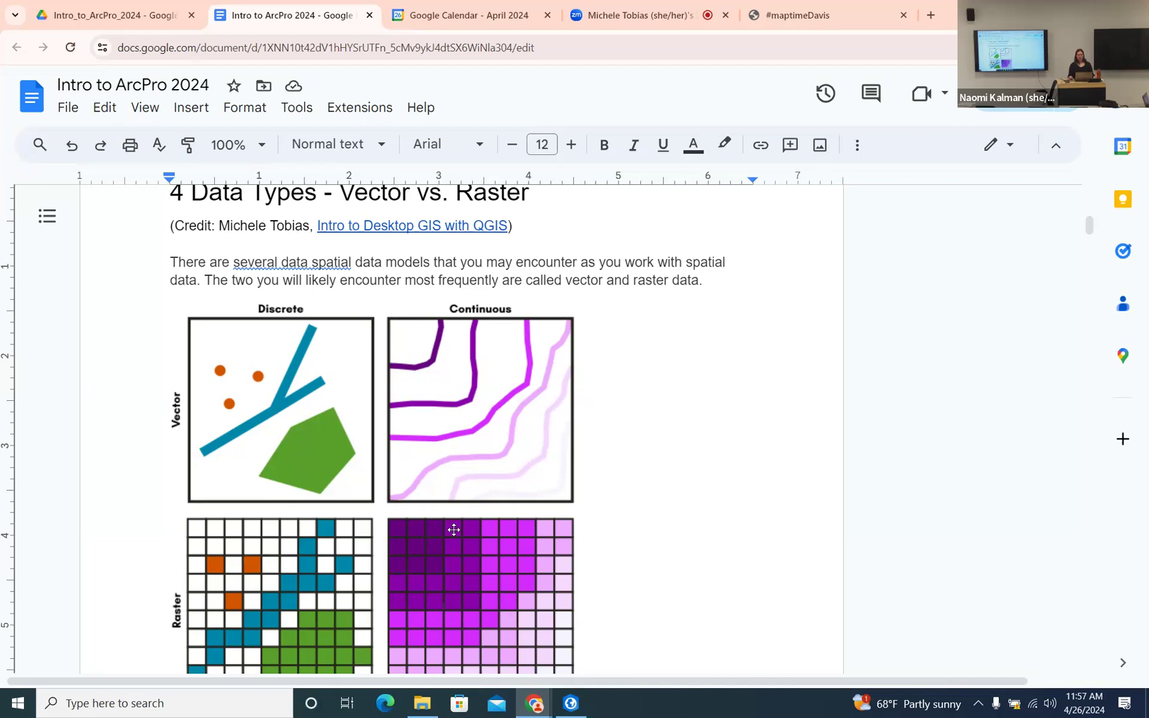
{"action": "left_click", "coordinate": [571, 703]}
{"action": "left_click", "coordinate": [924, 676]}
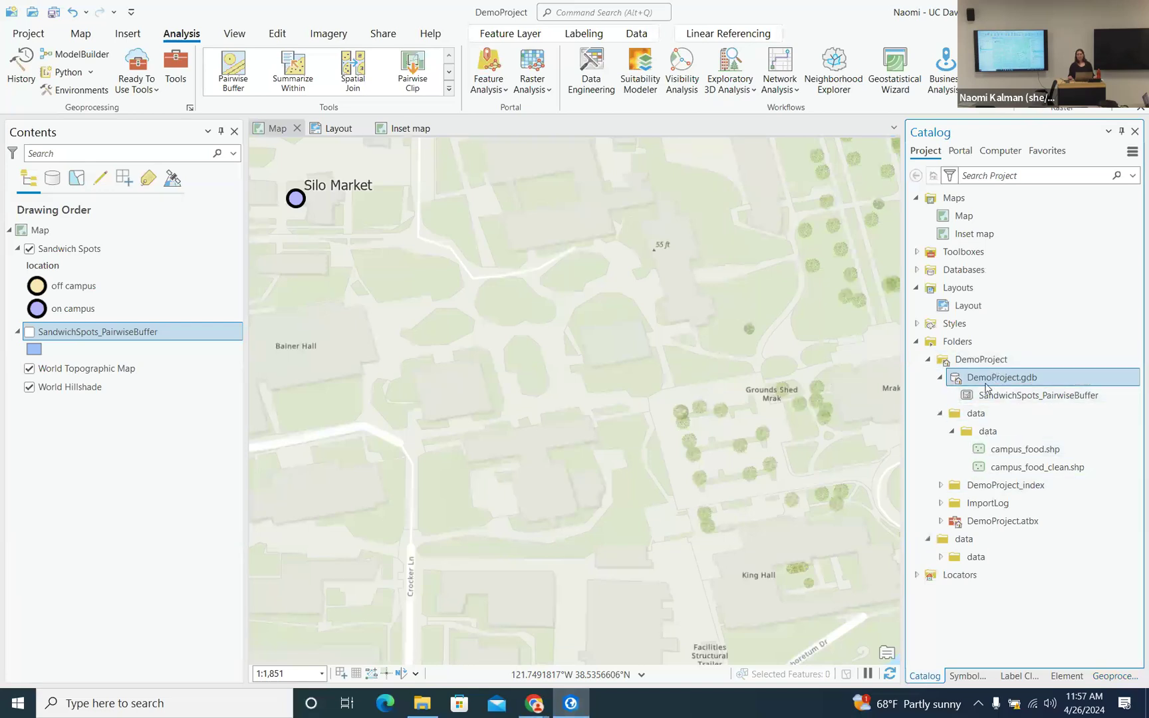
- Open the Create Feature Class pane for DemoProject.gdb from its New menu
{"action": "mouse_move", "coordinate": [996, 383]}
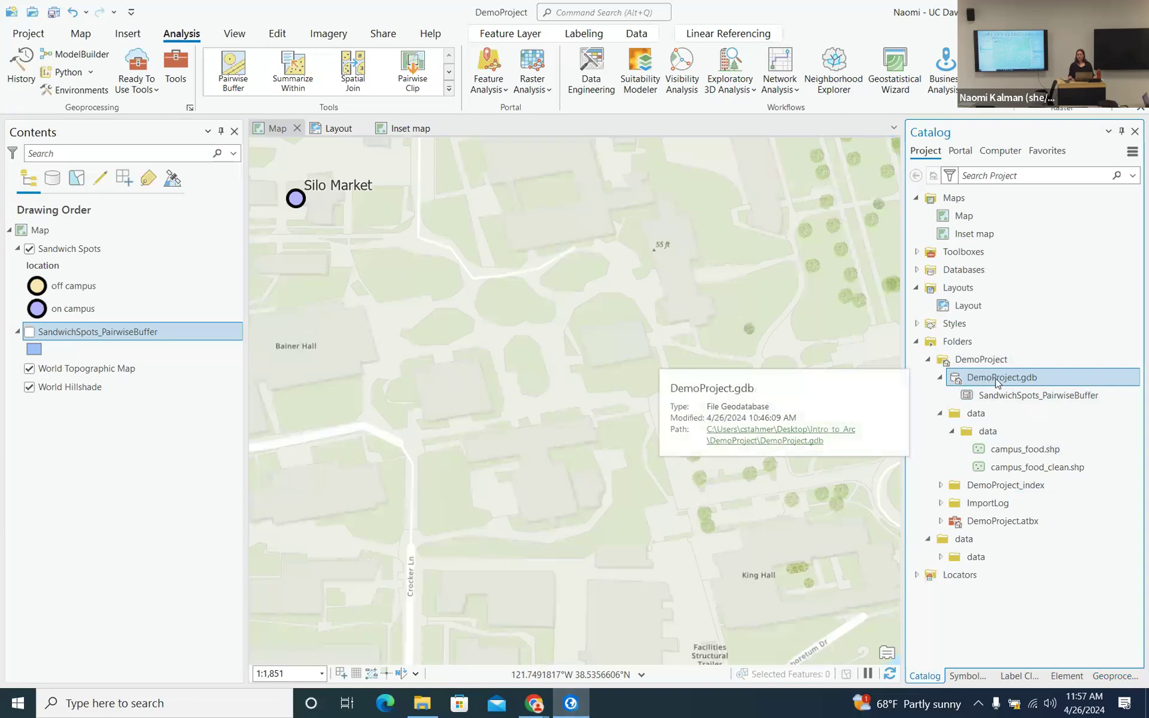
{"action": "right_click", "coordinate": [997, 381]}
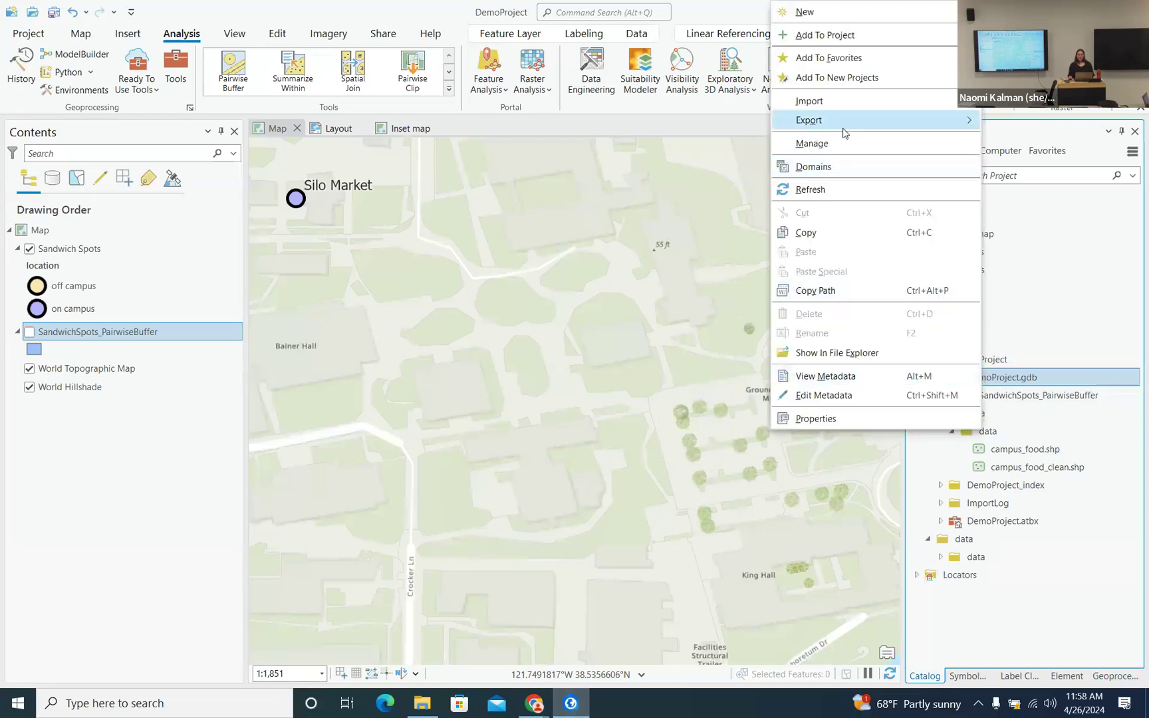
{"action": "mouse_move", "coordinate": [843, 113]}
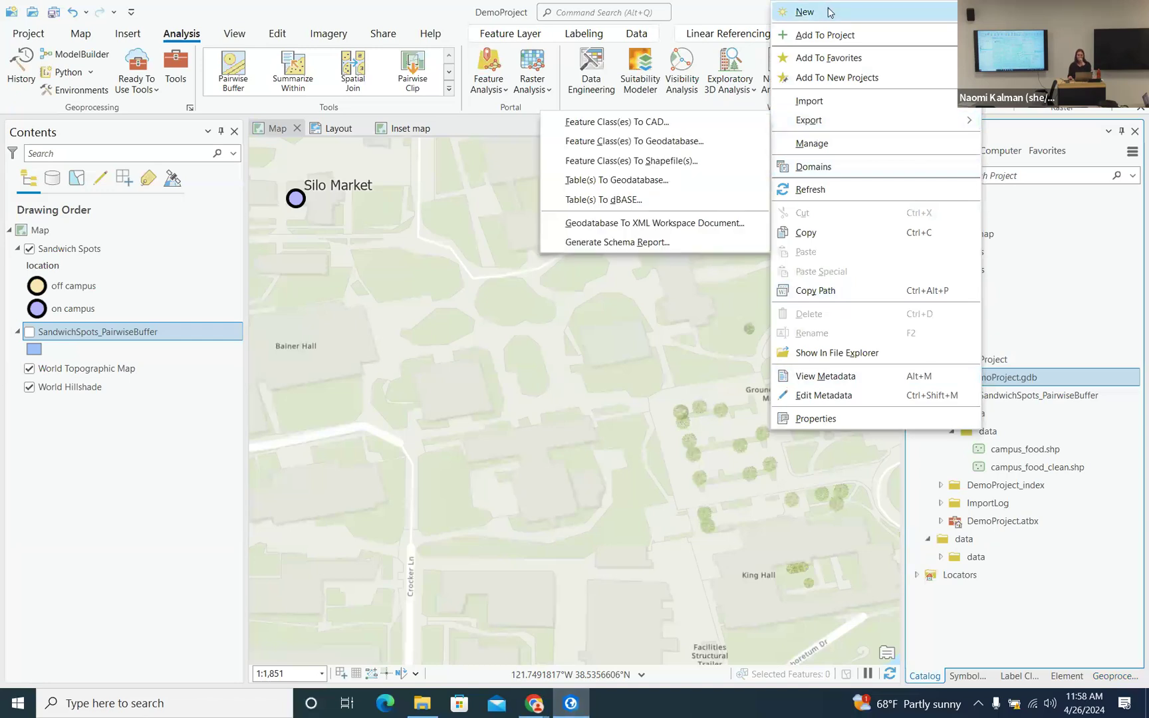
{"action": "mouse_move", "coordinate": [830, 12]}
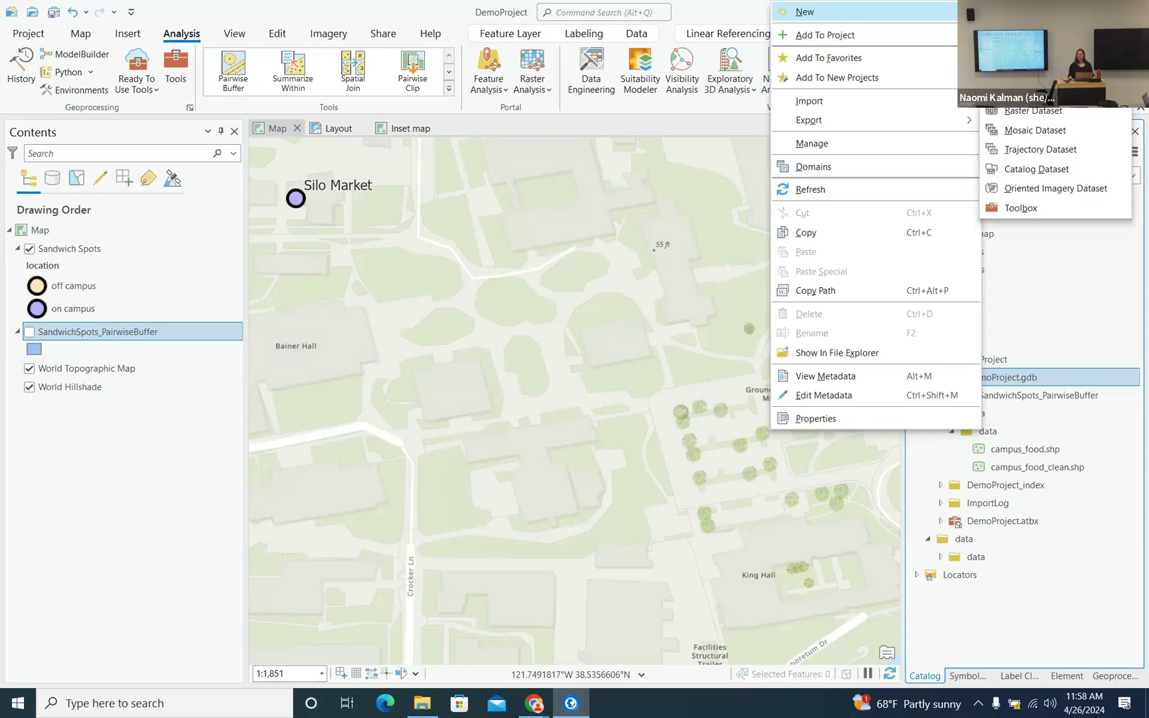
{"action": "left_click", "coordinate": [1029, 43]}
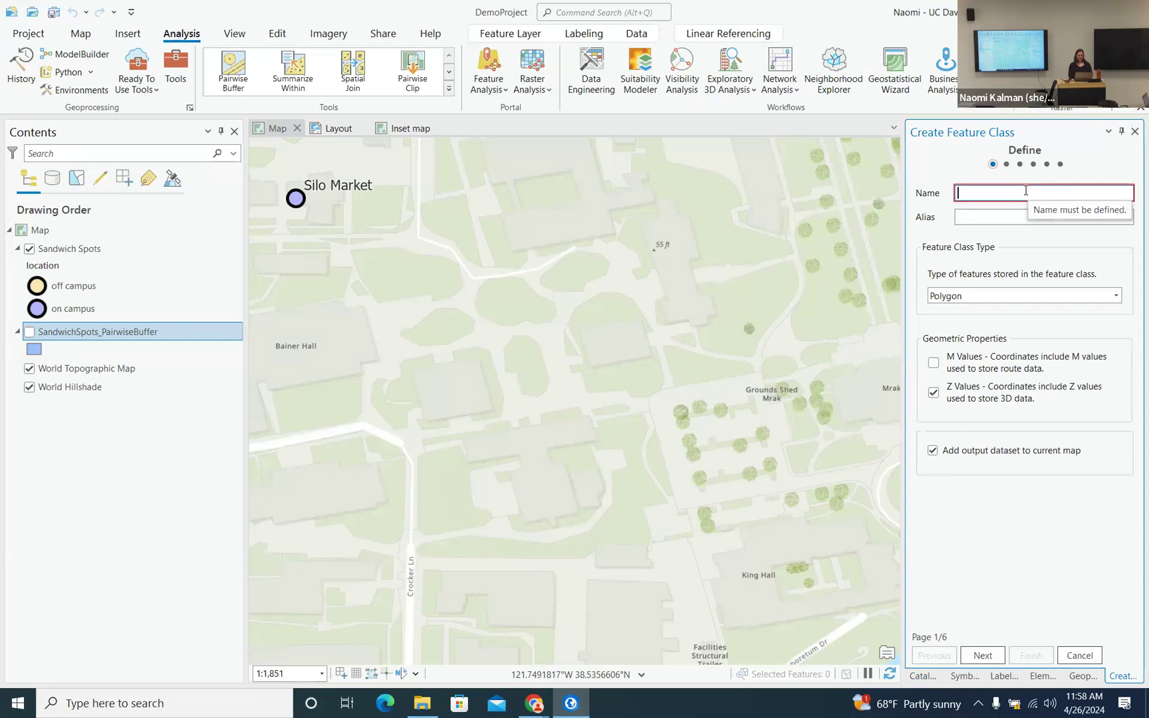
- Name the feature class 'buildings', keep Polygon as its type, and continue to fields
{"action": "type", "text": "buildings"}
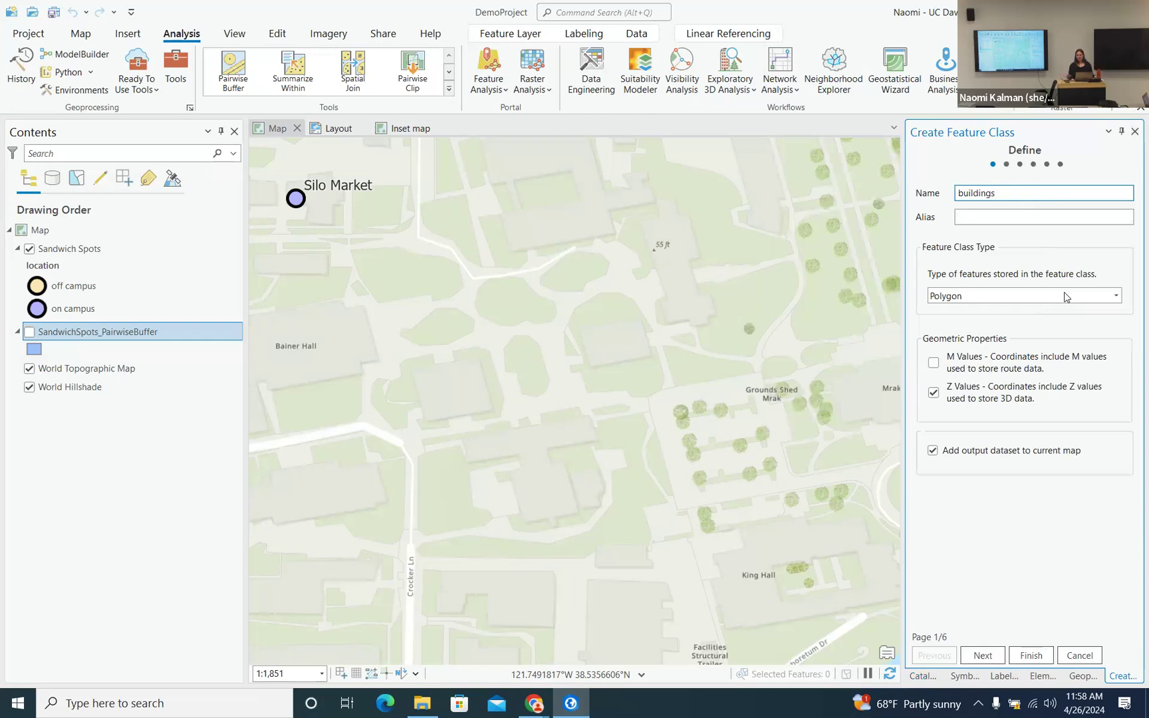
{"action": "left_click", "coordinate": [1116, 297]}
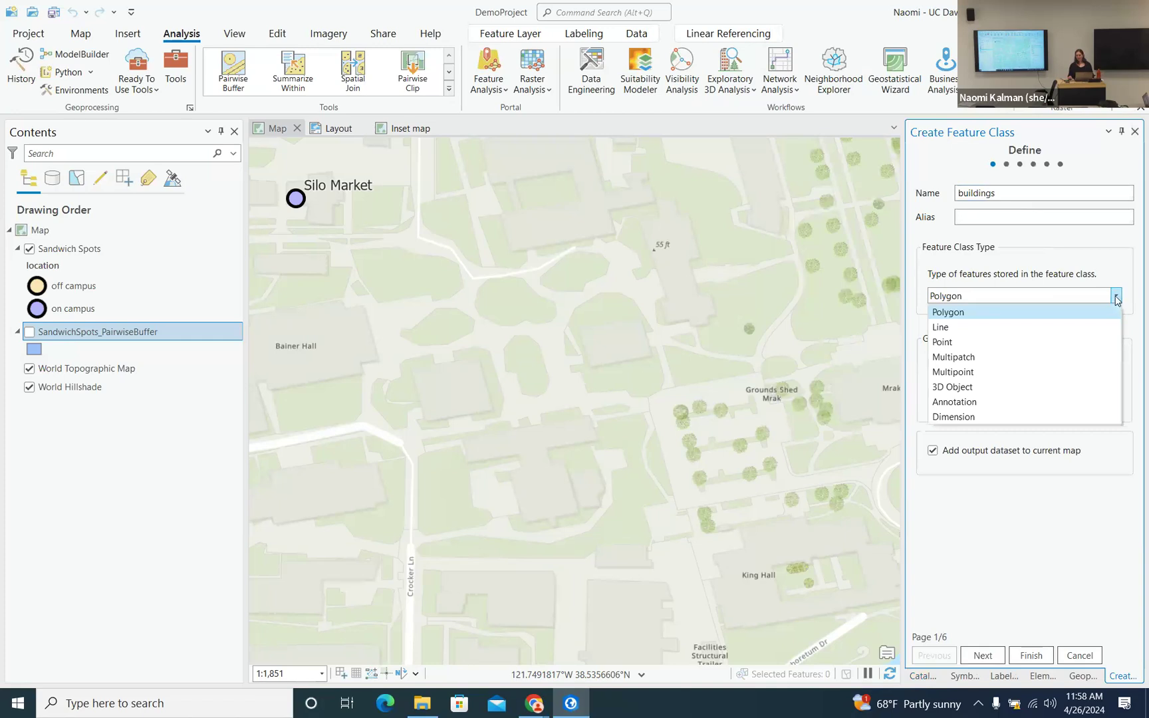
{"action": "left_click", "coordinate": [1117, 298]}
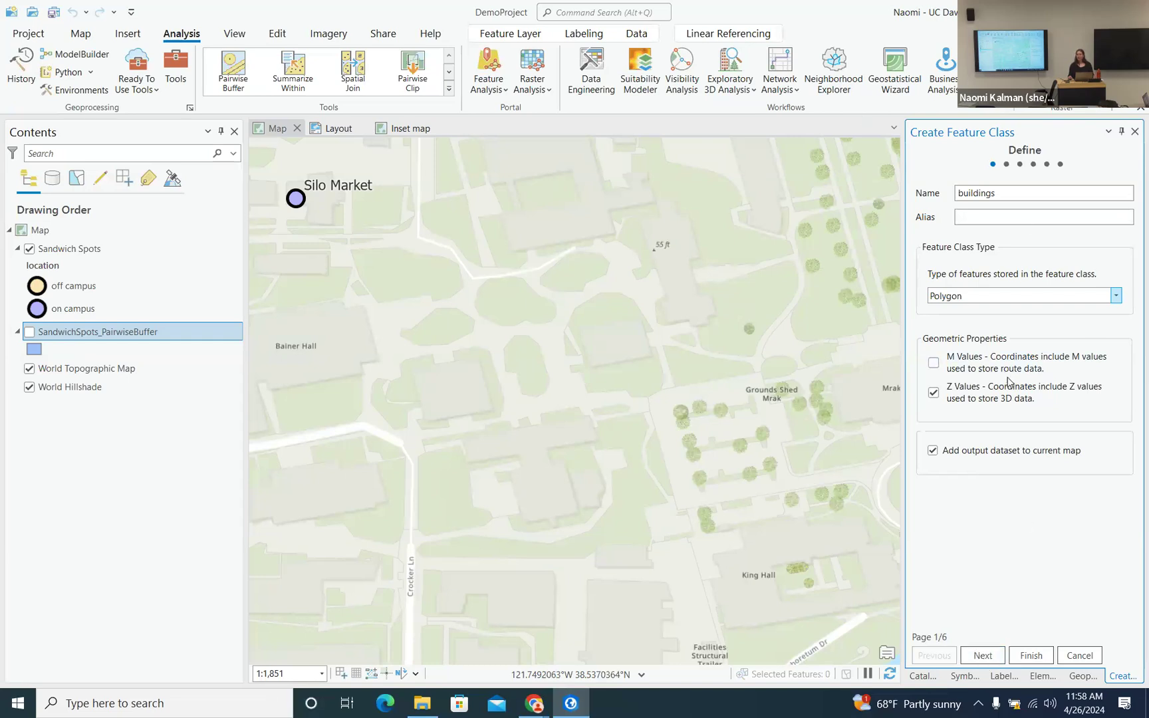
{"action": "left_click", "coordinate": [982, 657]}
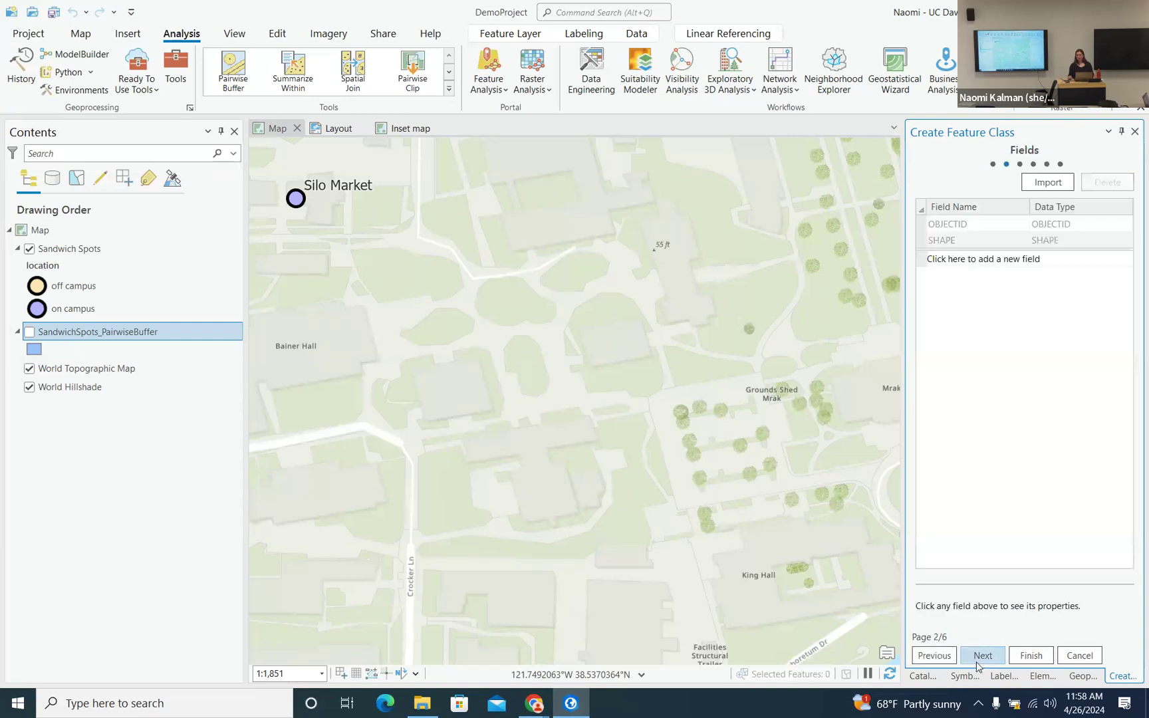
- Add a Text field called 'name' with length 50, then continue to Spatial Reference
{"action": "left_click", "coordinate": [976, 261]}
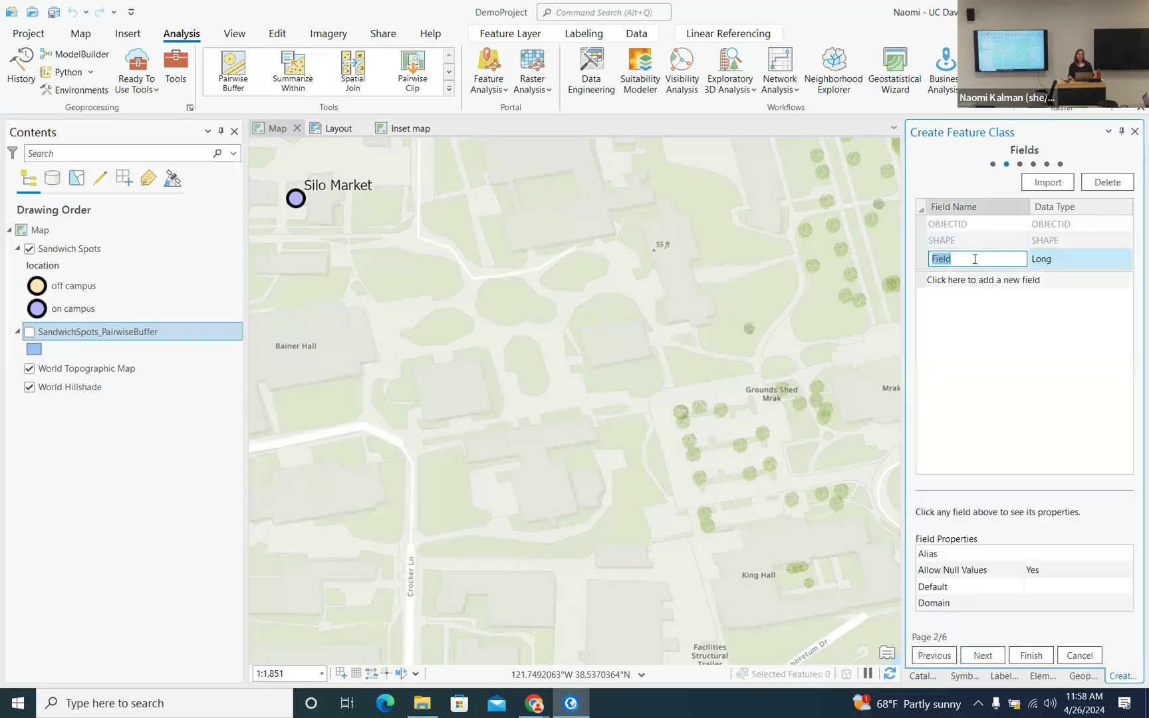
{"action": "type", "text": "name"}
{"action": "left_click", "coordinate": [1077, 259]}
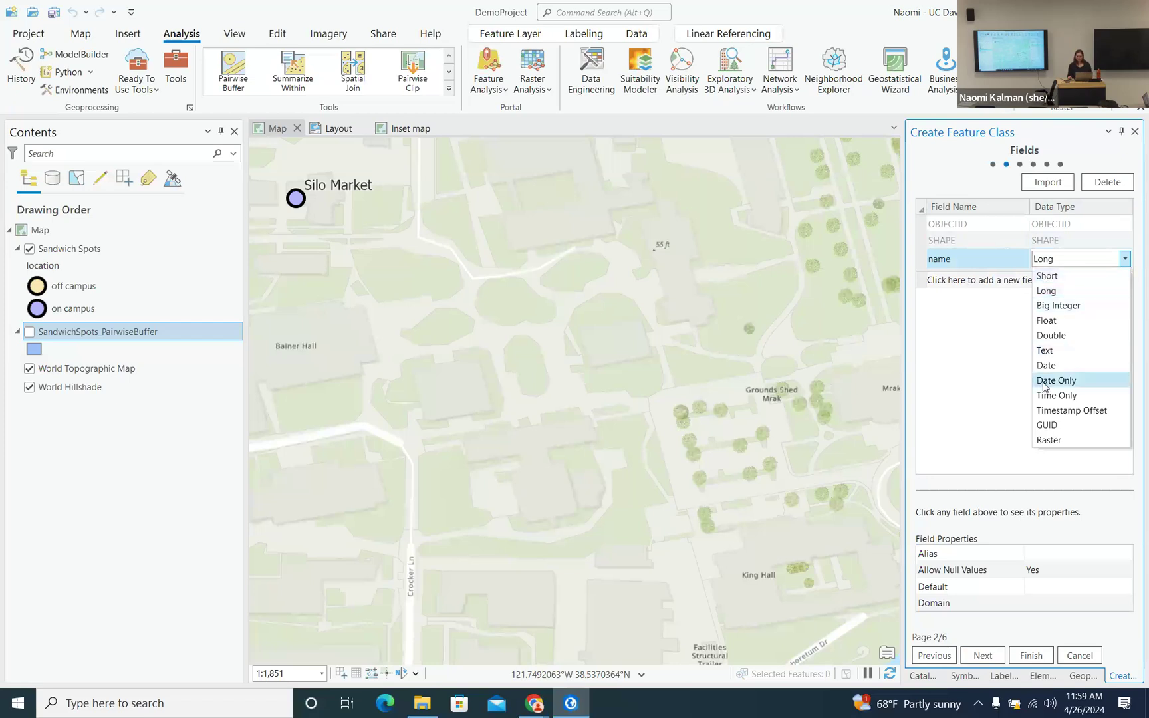
{"action": "left_click", "coordinate": [1046, 350]}
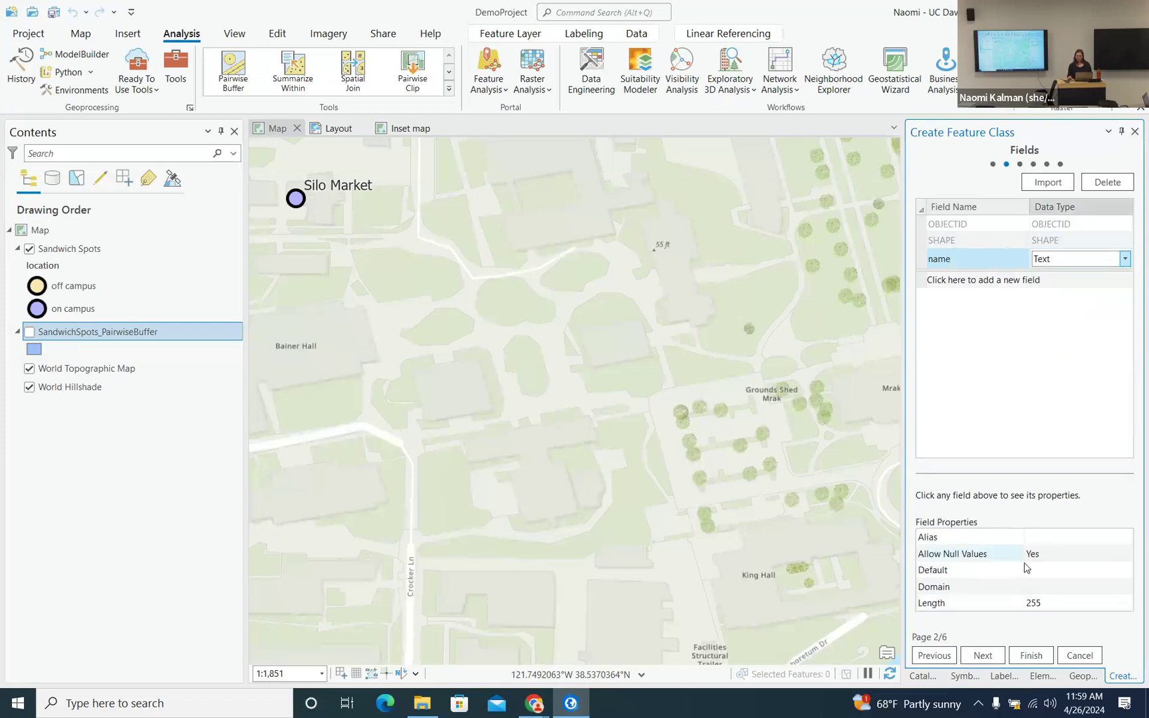
{"action": "left_click", "coordinate": [1042, 602]}
{"action": "double_click", "coordinate": [1042, 603]}
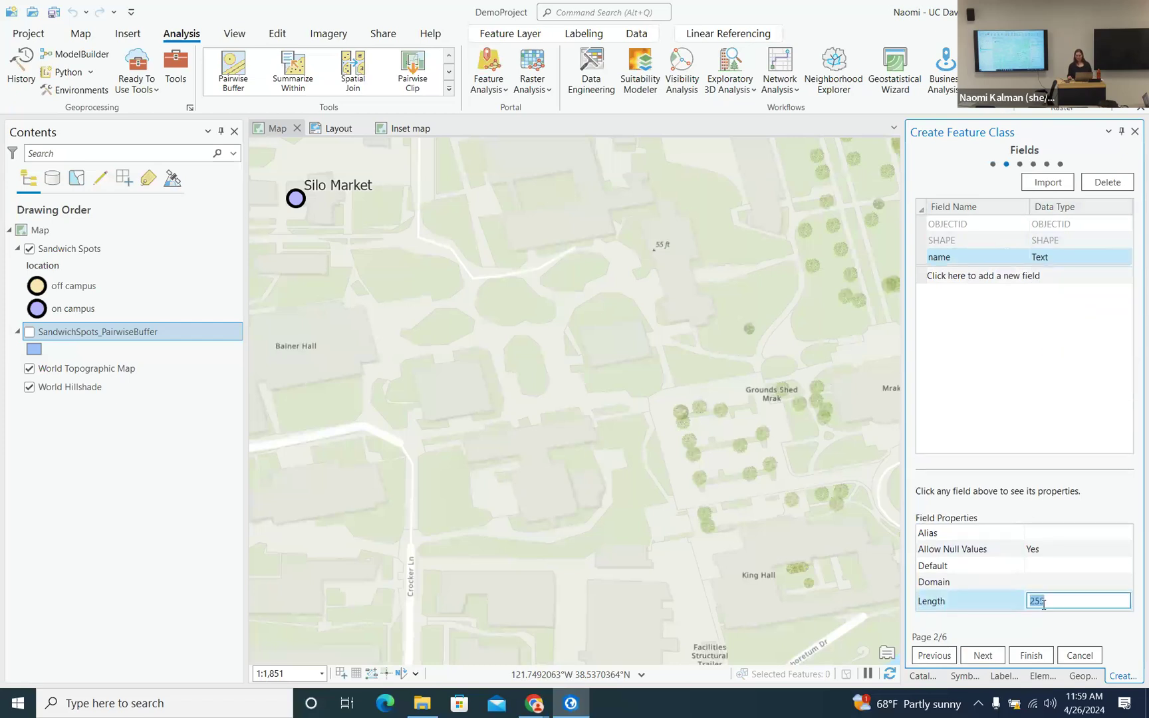
{"action": "type", "text": "50"}
{"action": "left_click", "coordinate": [983, 657]}
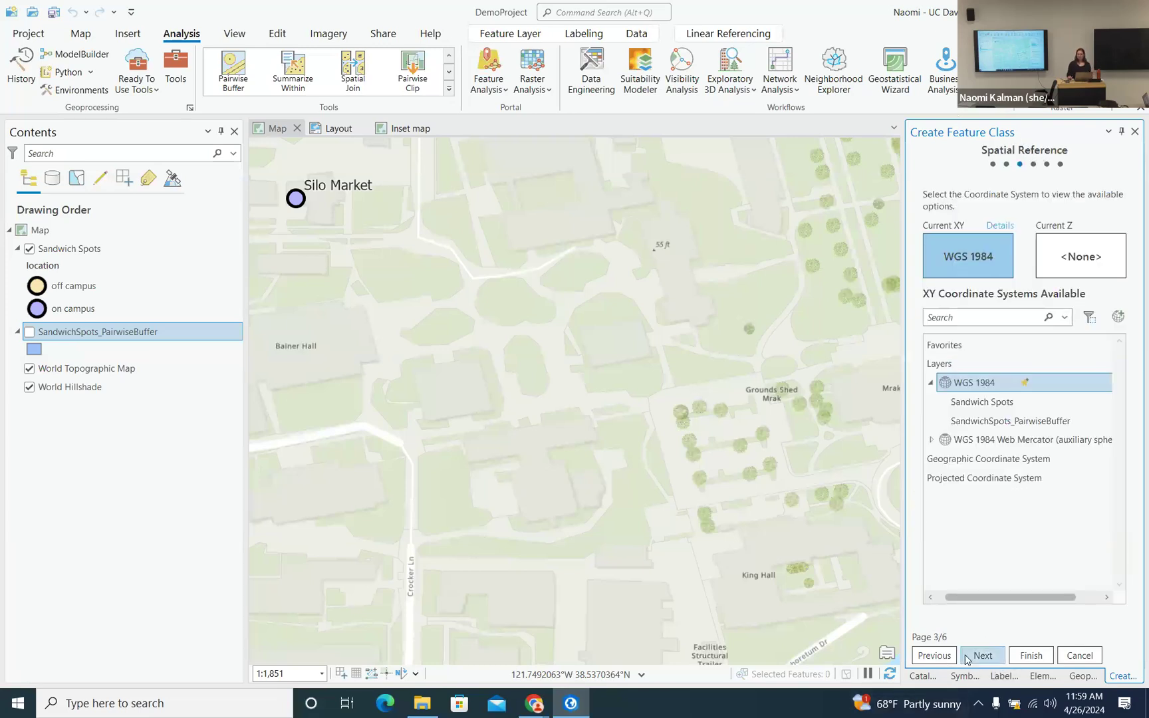
- Accept WGS 1984 and the default tolerance and resolution, and create the buildings feature class
{"action": "left_click", "coordinate": [984, 657]}
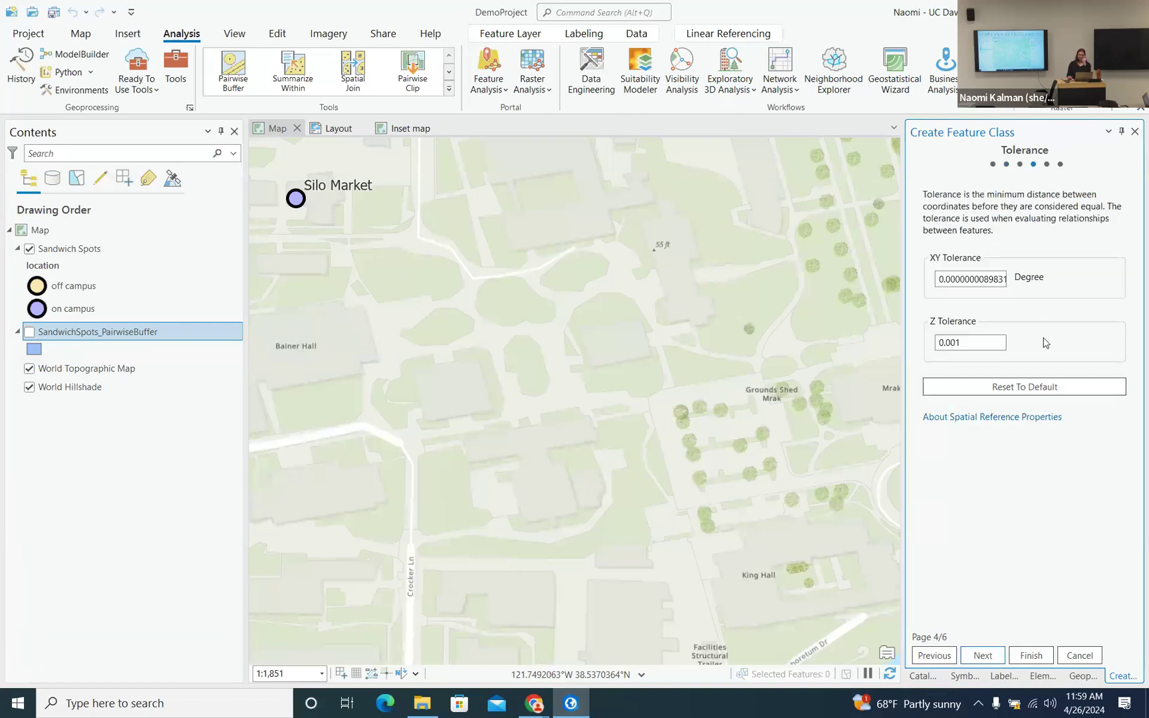
{"action": "left_click", "coordinate": [984, 656]}
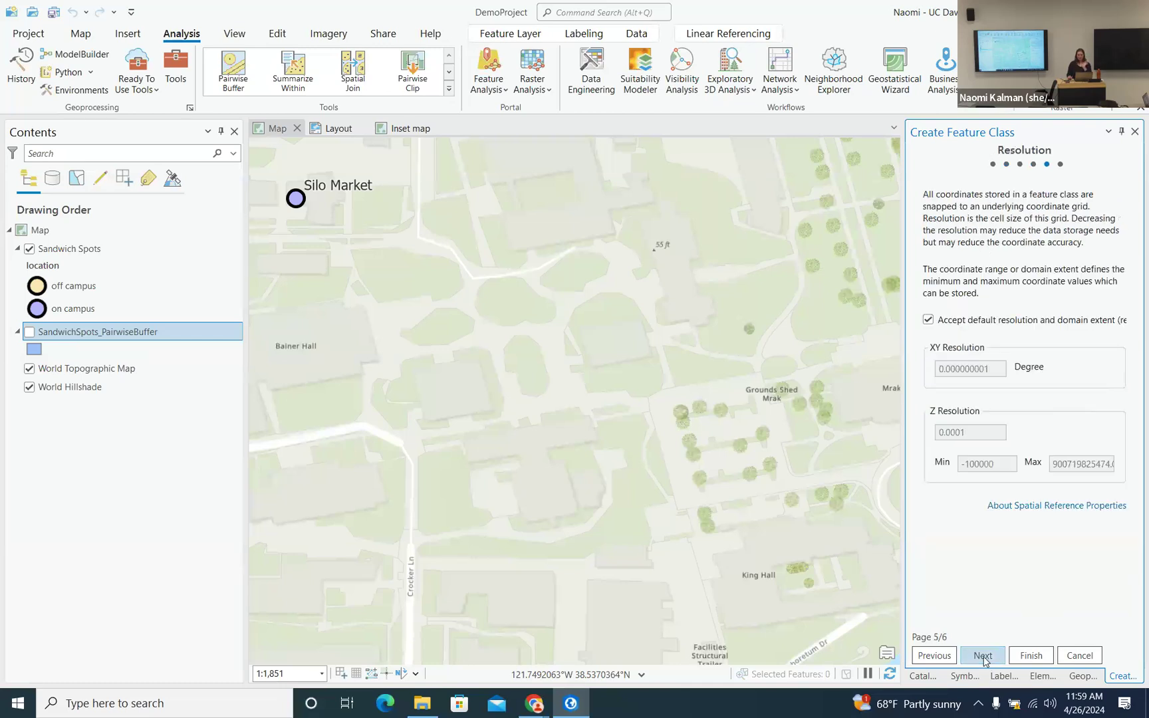
{"action": "left_click", "coordinate": [985, 657]}
{"action": "left_click", "coordinate": [1034, 657]}
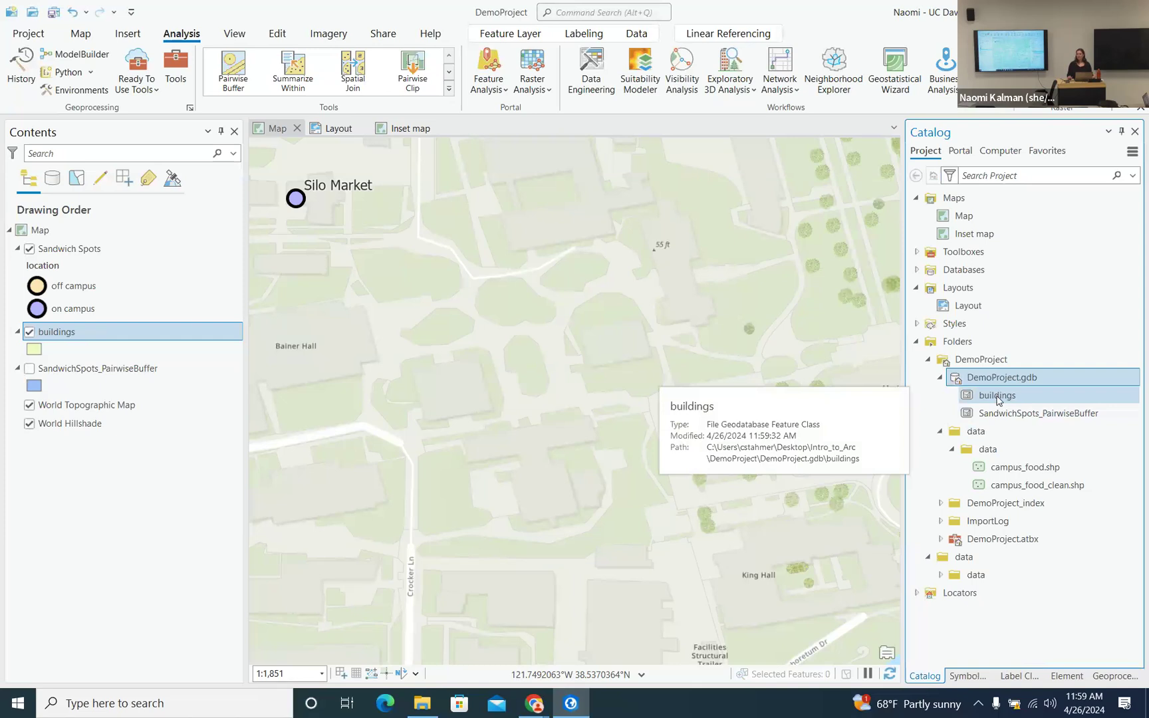
- Add buildings to the map from the Catalog and remove the duplicate buildings layer
{"action": "left_click_drag", "start_coordinate": [1000, 397], "coordinate": [742, 316]}
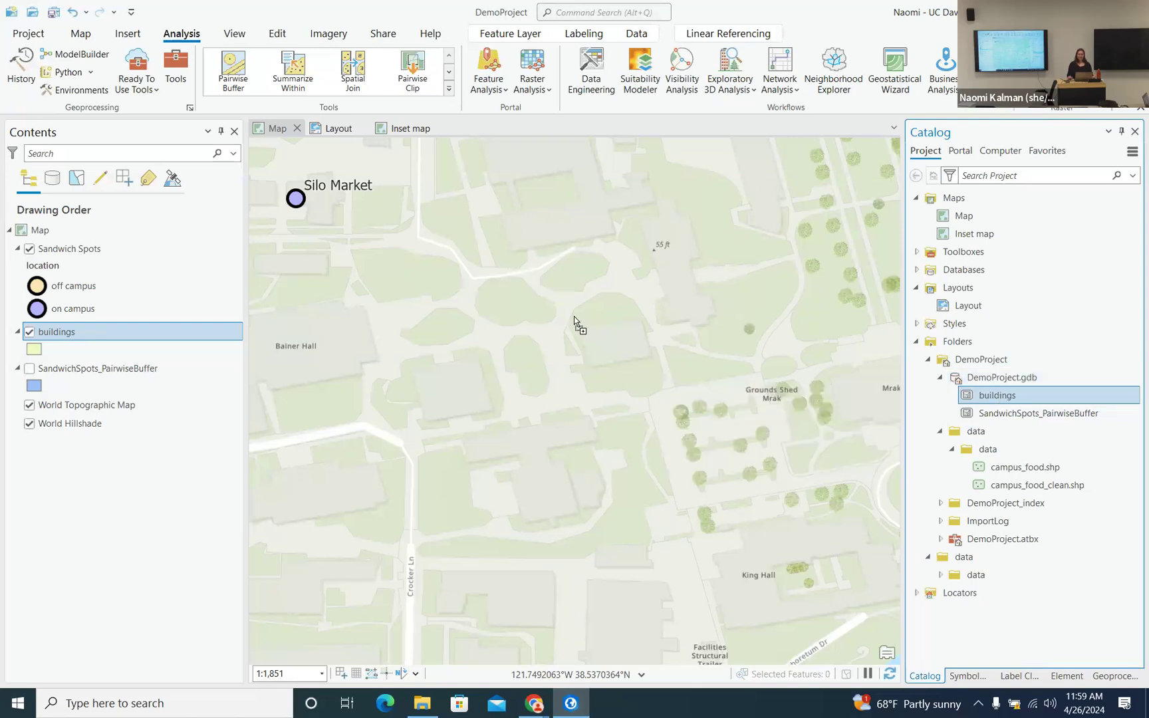
{"action": "left_click_drag", "start_coordinate": [575, 318], "coordinate": [576, 321]}
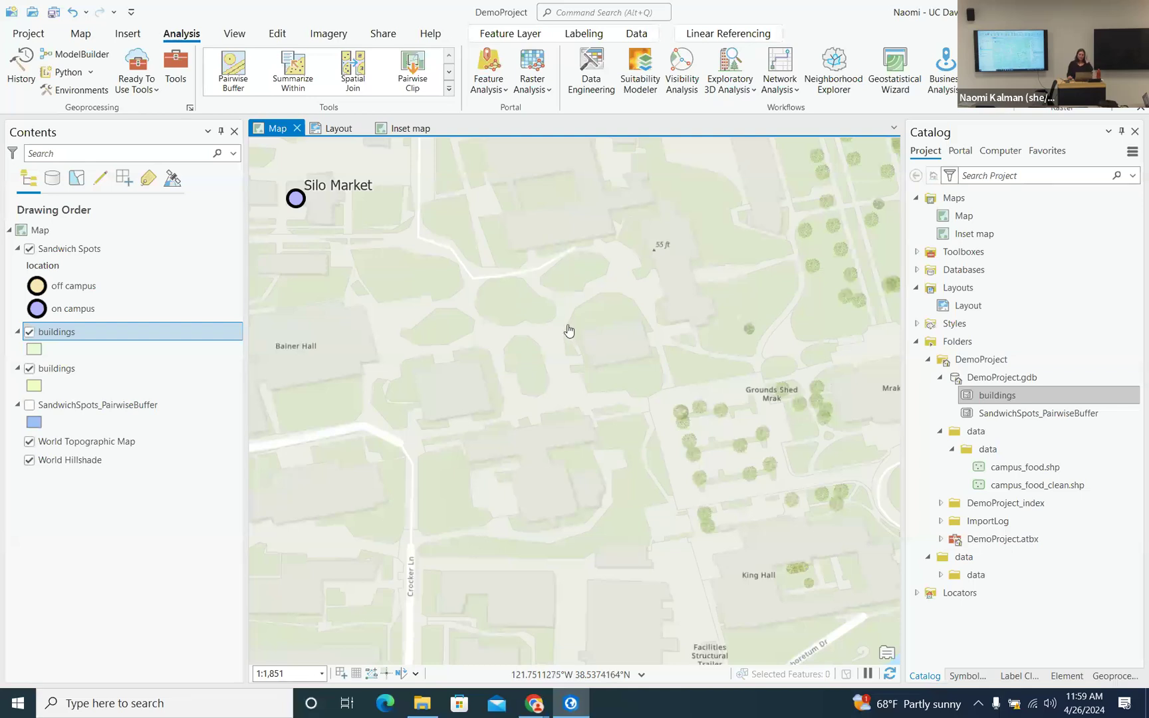
{"action": "right_click", "coordinate": [65, 335]}
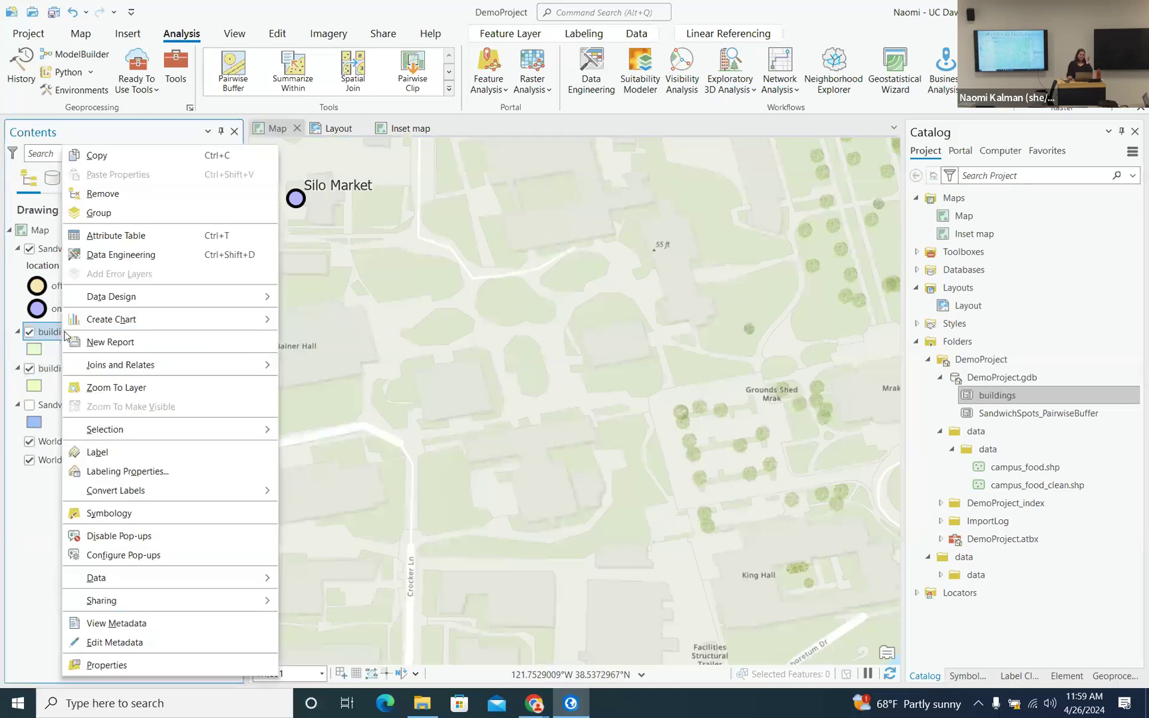
{"action": "left_click", "coordinate": [107, 196]}
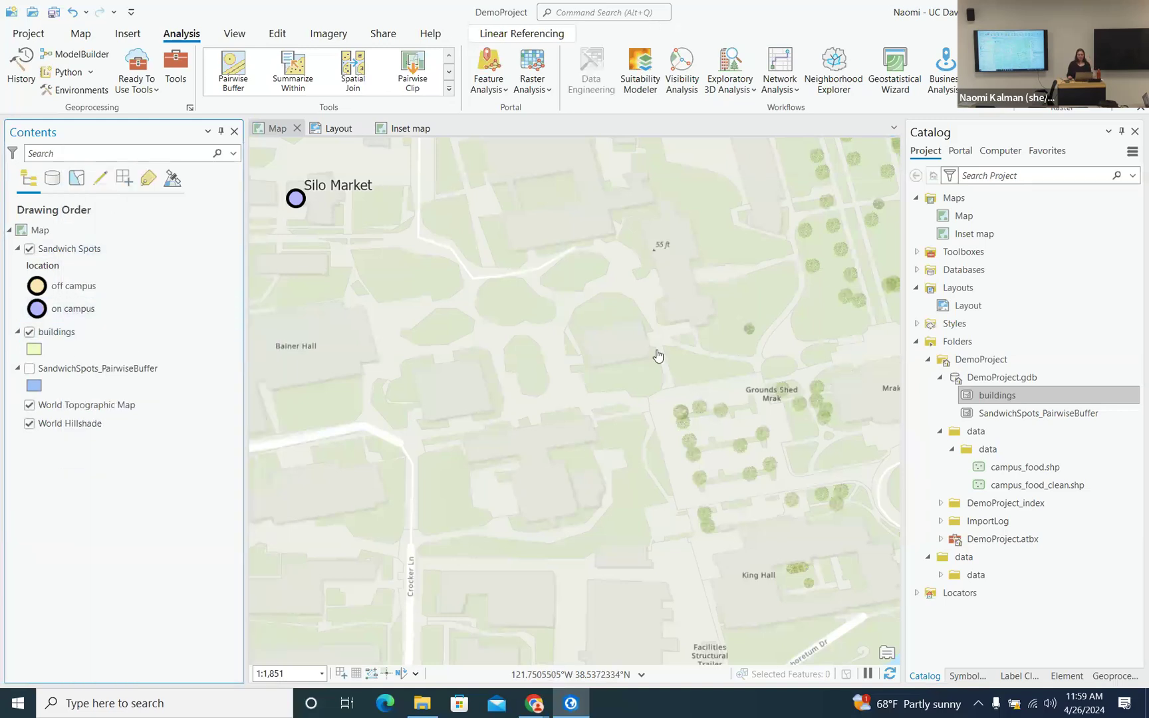
- Select the buildings layer and bring up its template's polygon tools in Create Features
{"action": "left_click", "coordinate": [78, 337]}
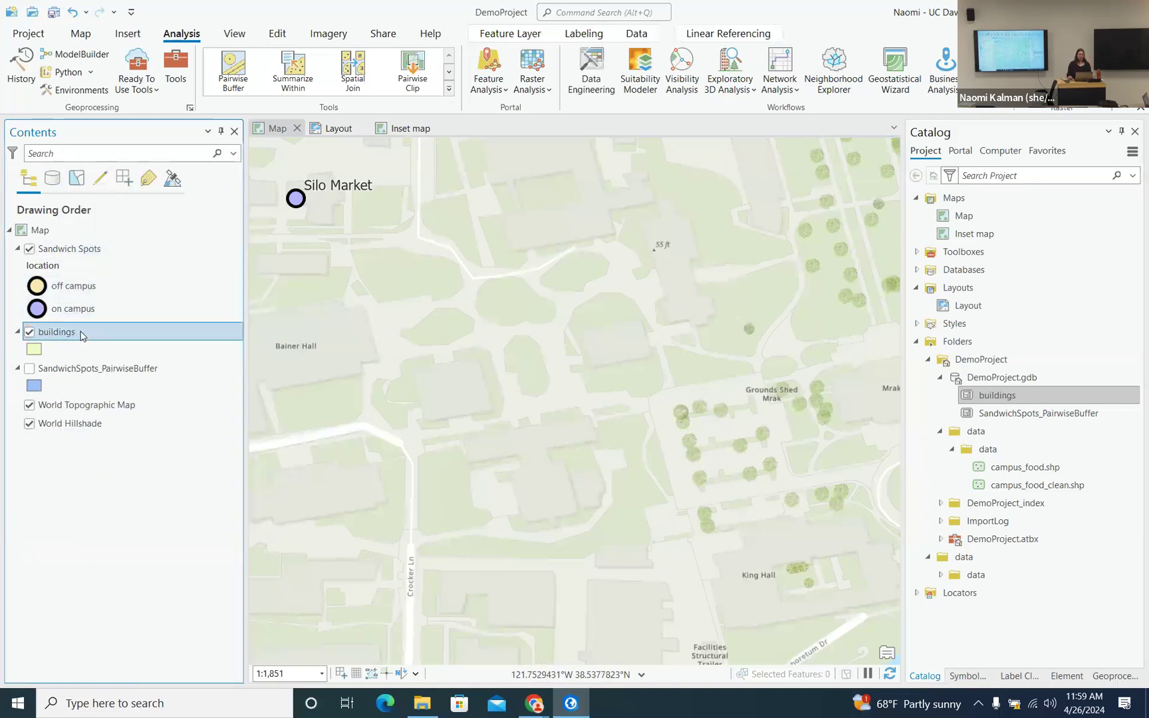
{"action": "left_click", "coordinate": [278, 35]}
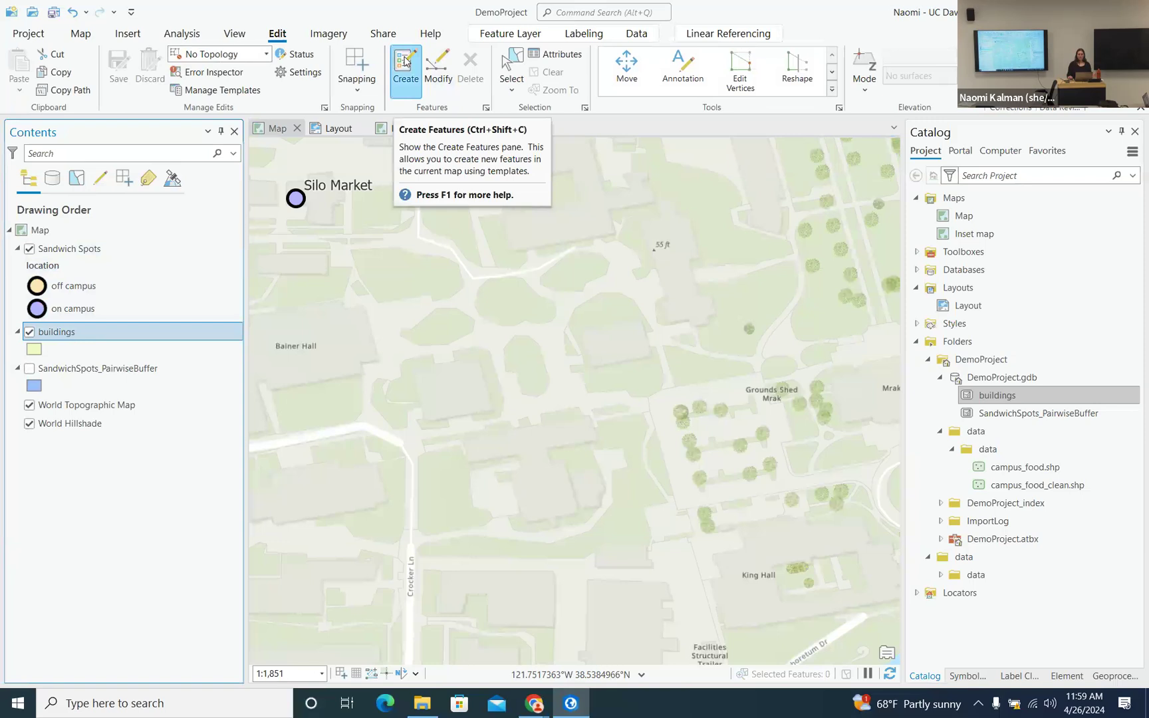
{"action": "left_click", "coordinate": [406, 62]}
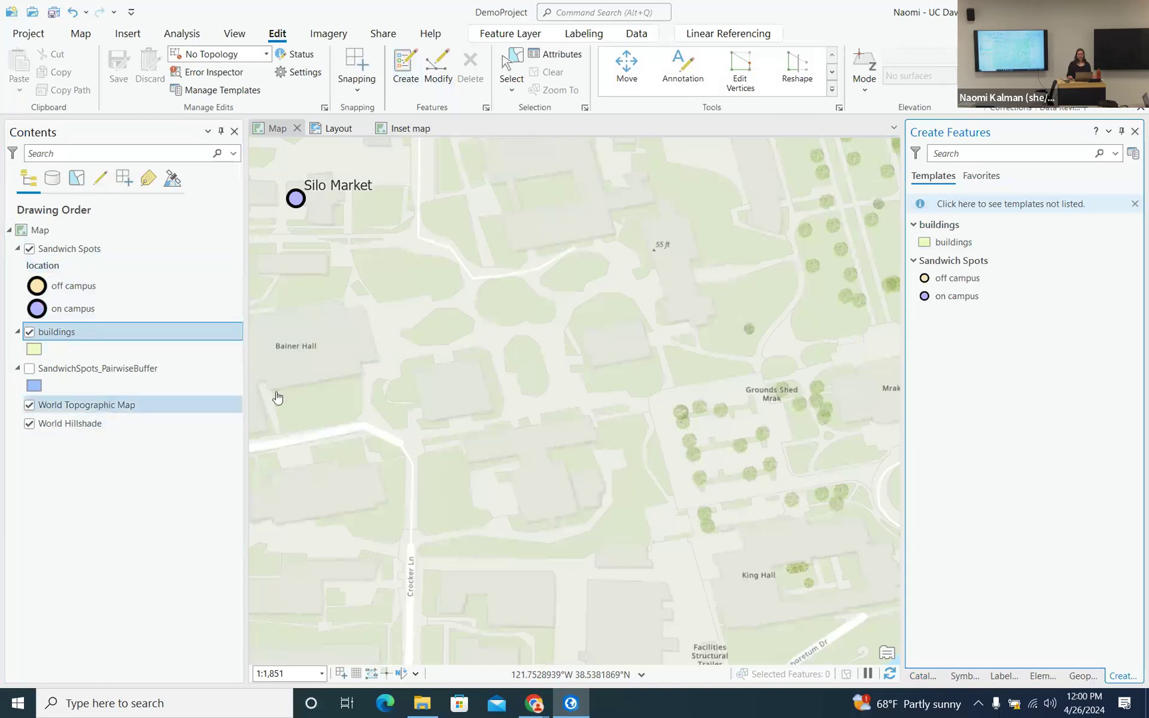
{"action": "left_click", "coordinate": [955, 243]}
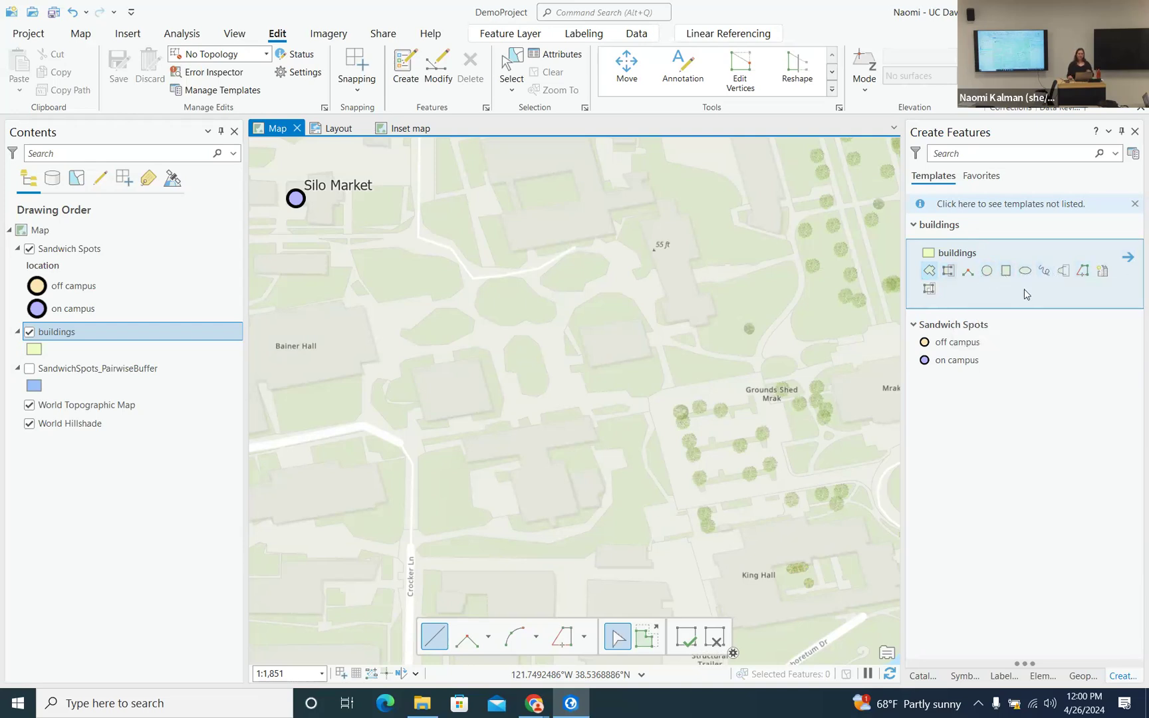
- Draw a four-corner building polygon on the open lawn near the map centre
{"action": "left_click", "coordinate": [930, 273]}
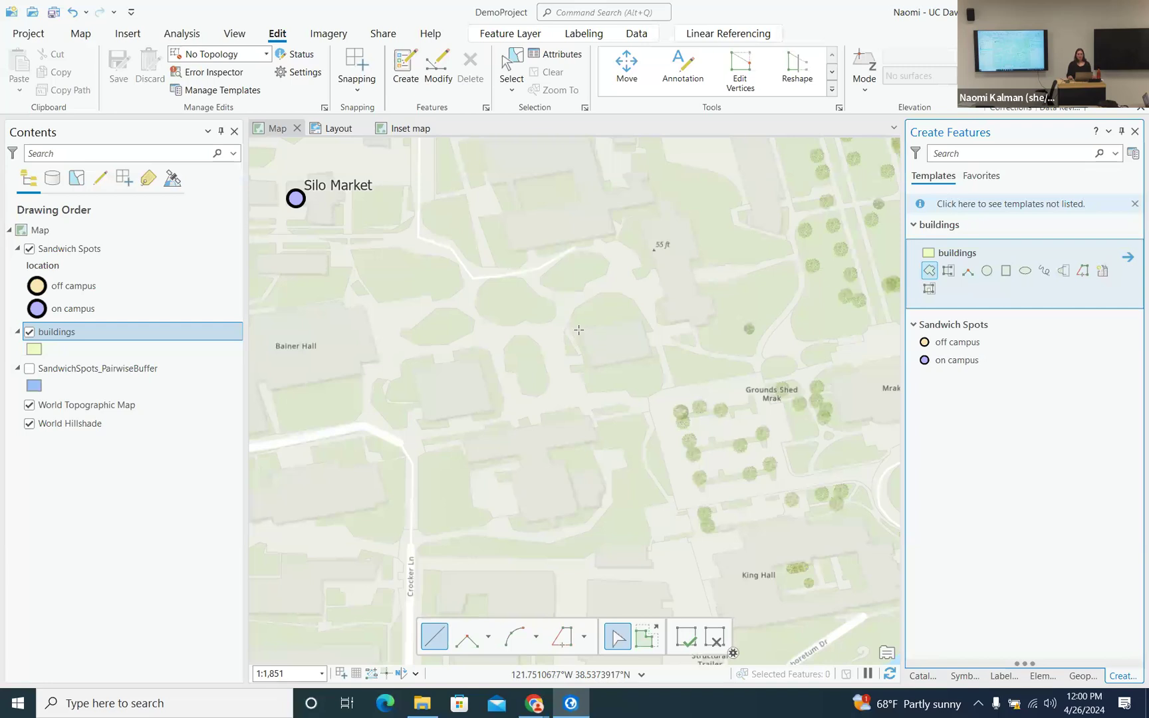
{"action": "left_click", "coordinate": [578, 329]}
{"action": "left_click", "coordinate": [642, 317]}
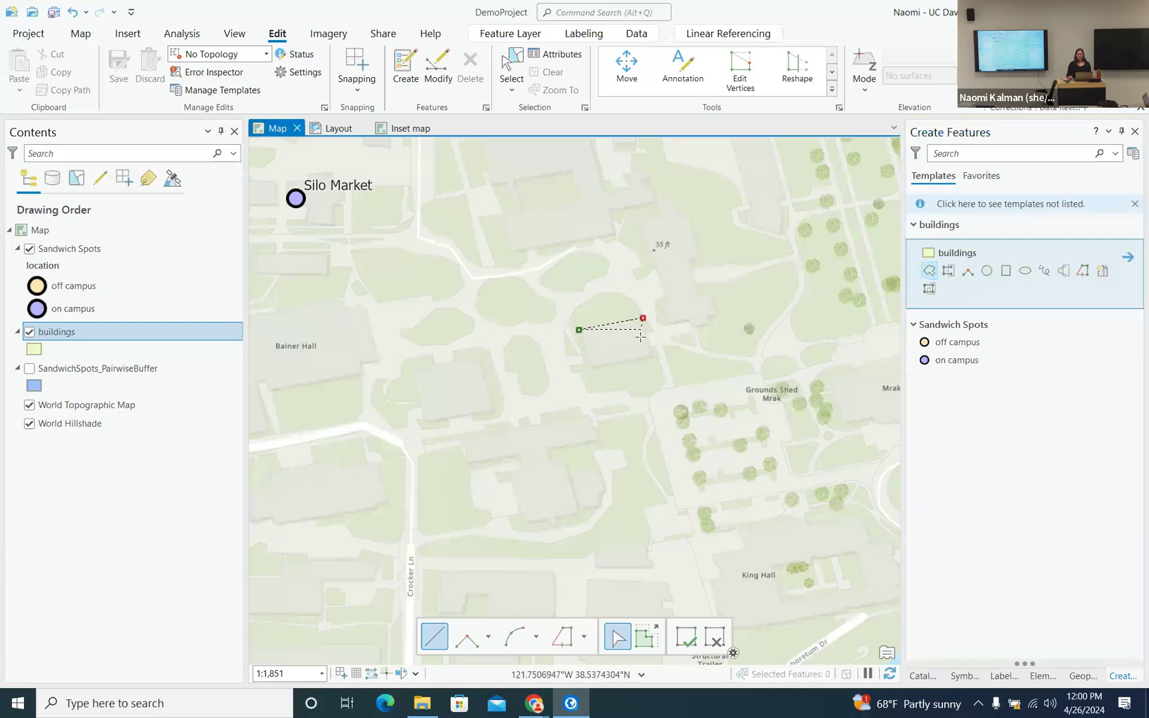
{"action": "left_click", "coordinate": [652, 360]}
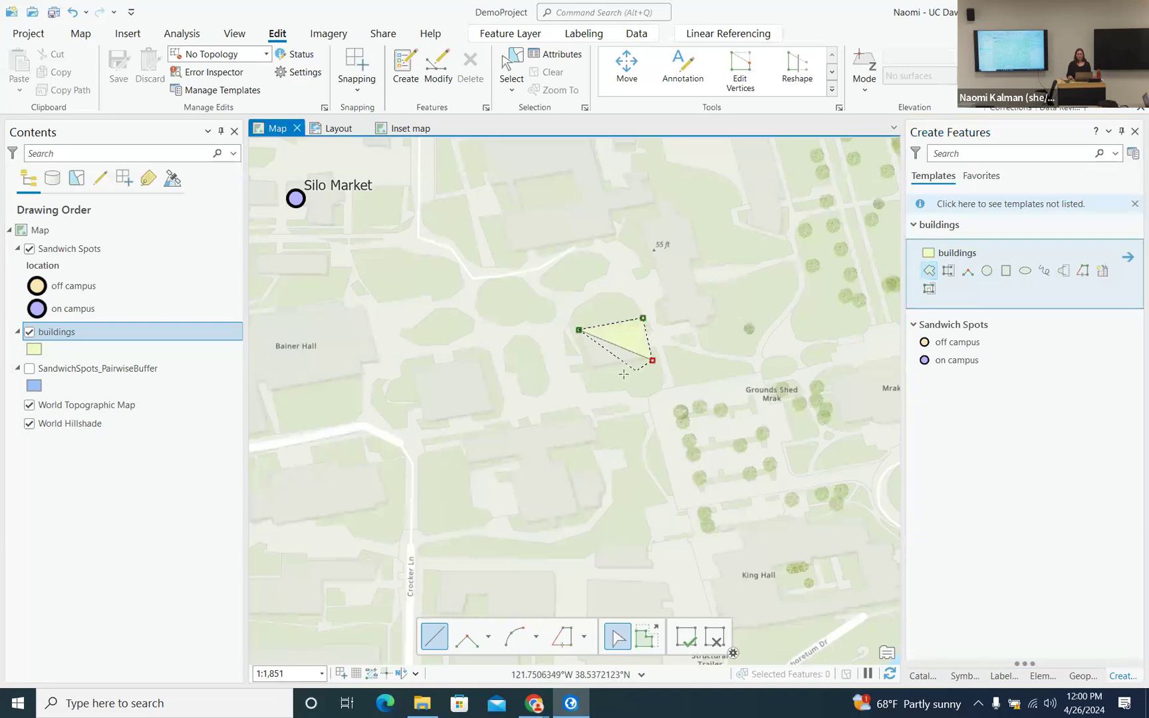
{"action": "double_click", "coordinate": [588, 367]}
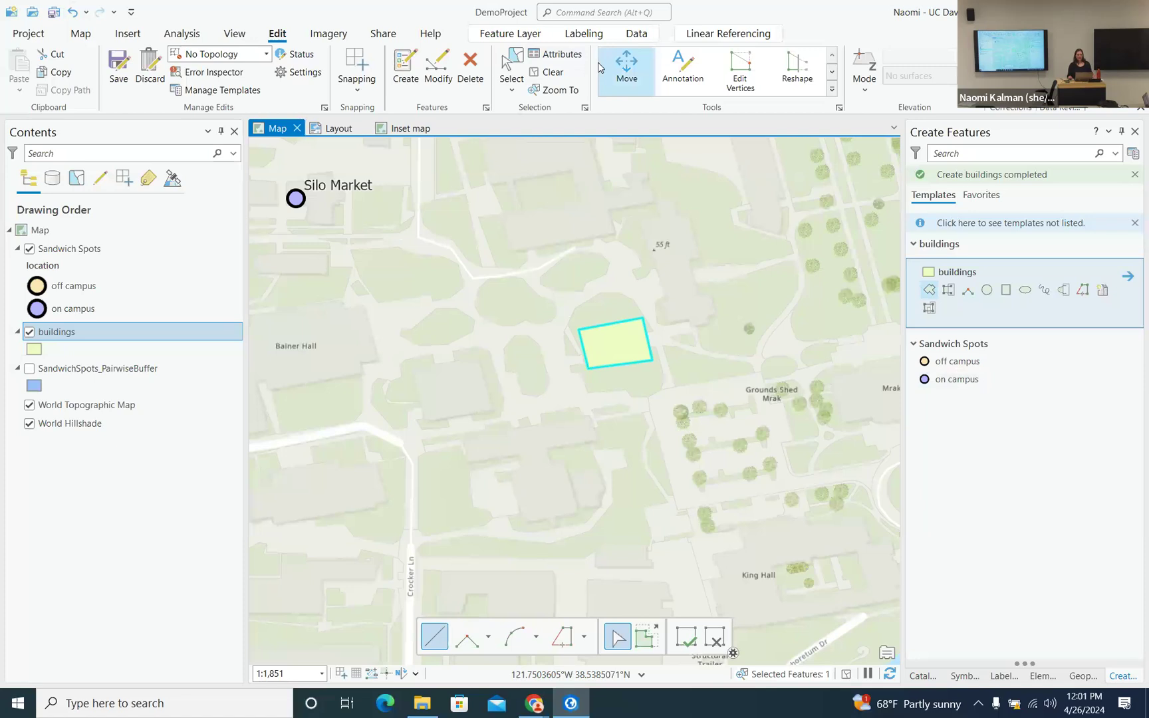
- Set the new building polygon's name attribute to Maptime and apply it
{"action": "left_click", "coordinate": [562, 54]}
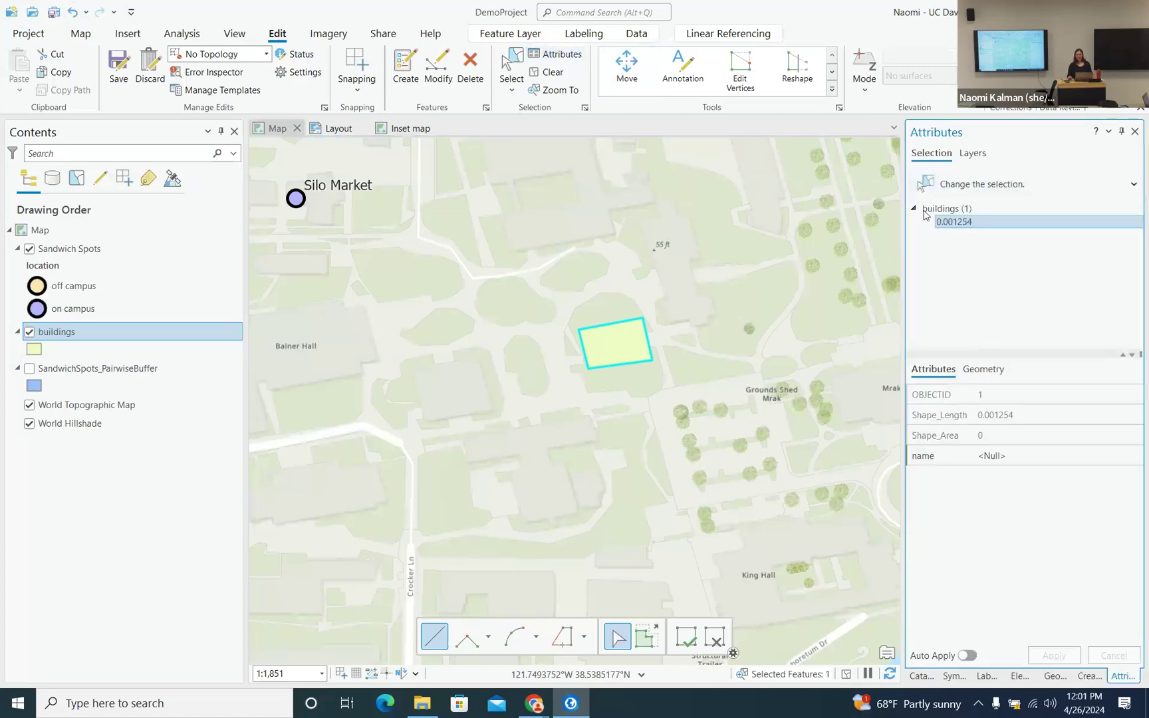
{"action": "left_click", "coordinate": [991, 458]}
{"action": "type", "text": "Maptime"}
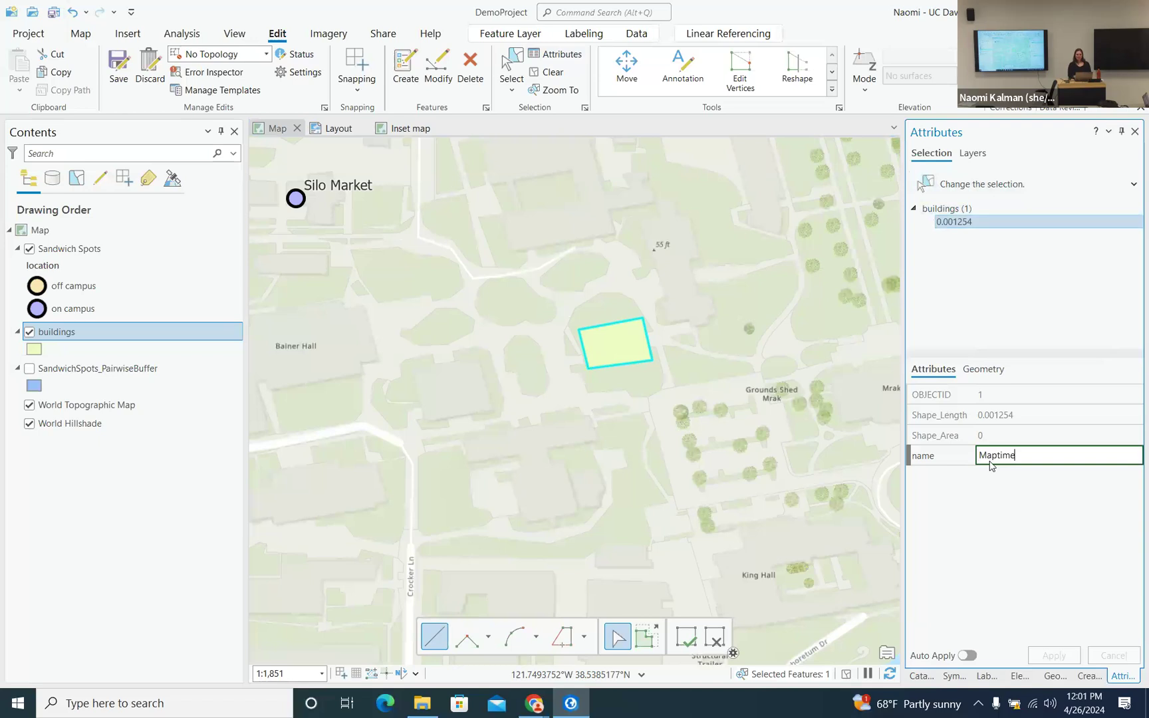
{"action": "key", "text": "Return"}
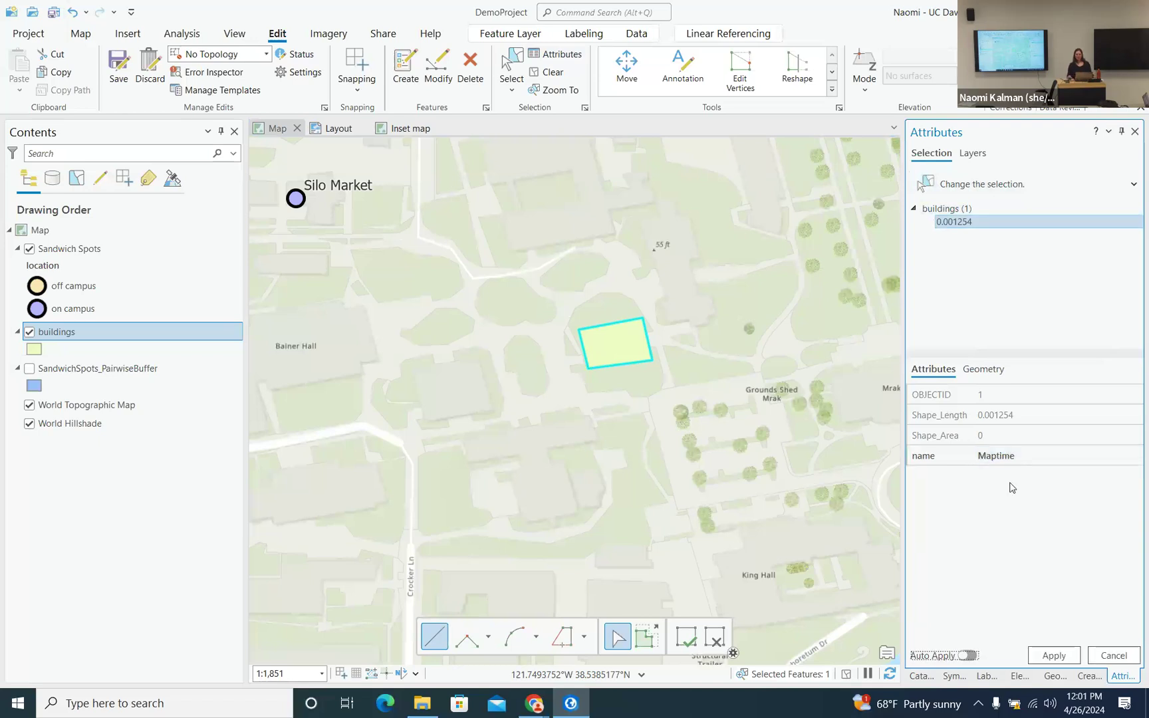
{"action": "left_click", "coordinate": [1057, 656]}
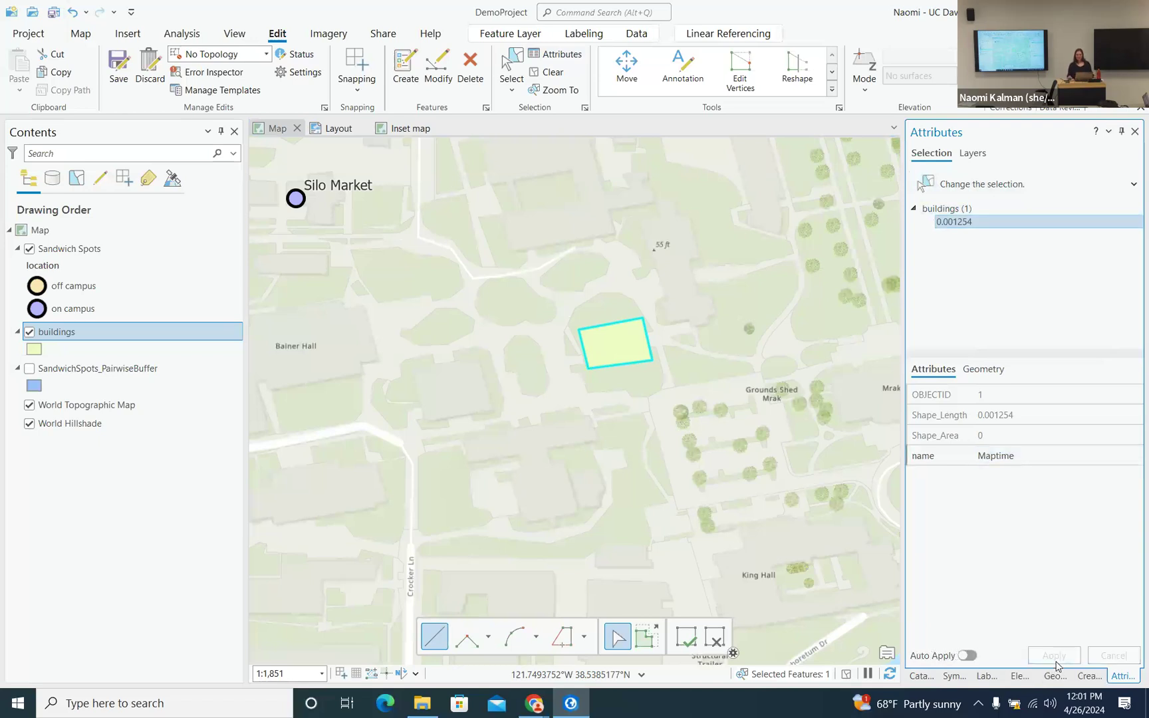
- Save all edits to the buildings layer and show the Catalog pane
{"action": "left_click", "coordinate": [116, 65]}
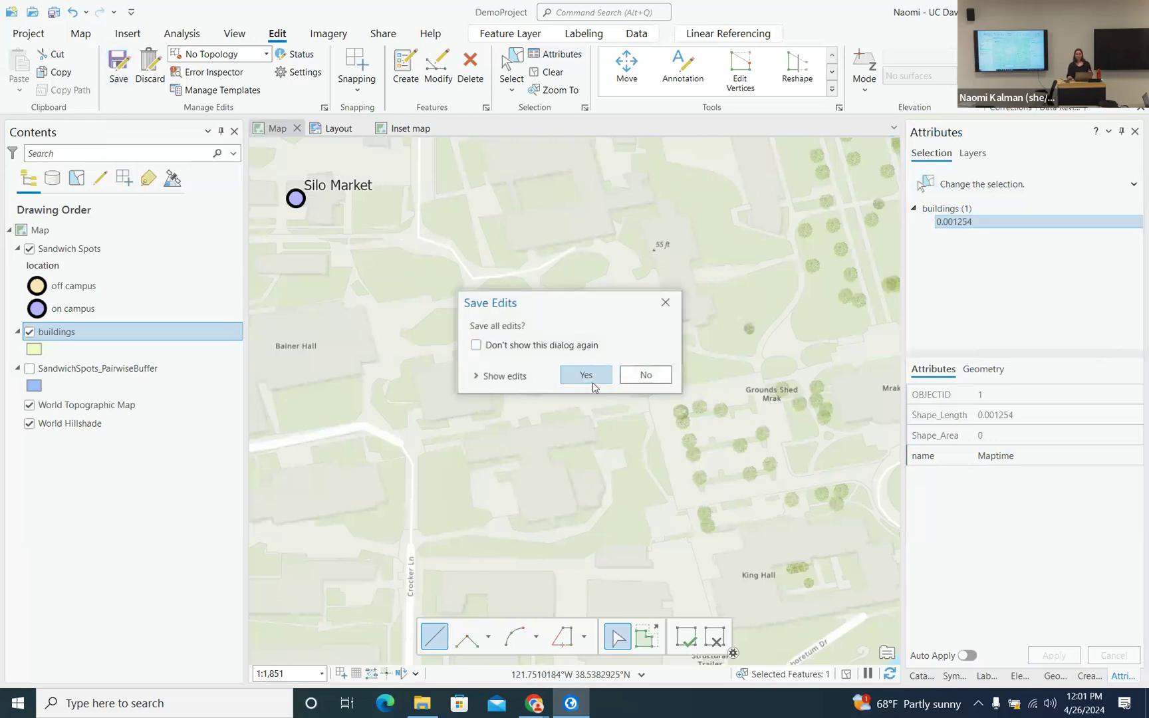
{"action": "left_click", "coordinate": [586, 376]}
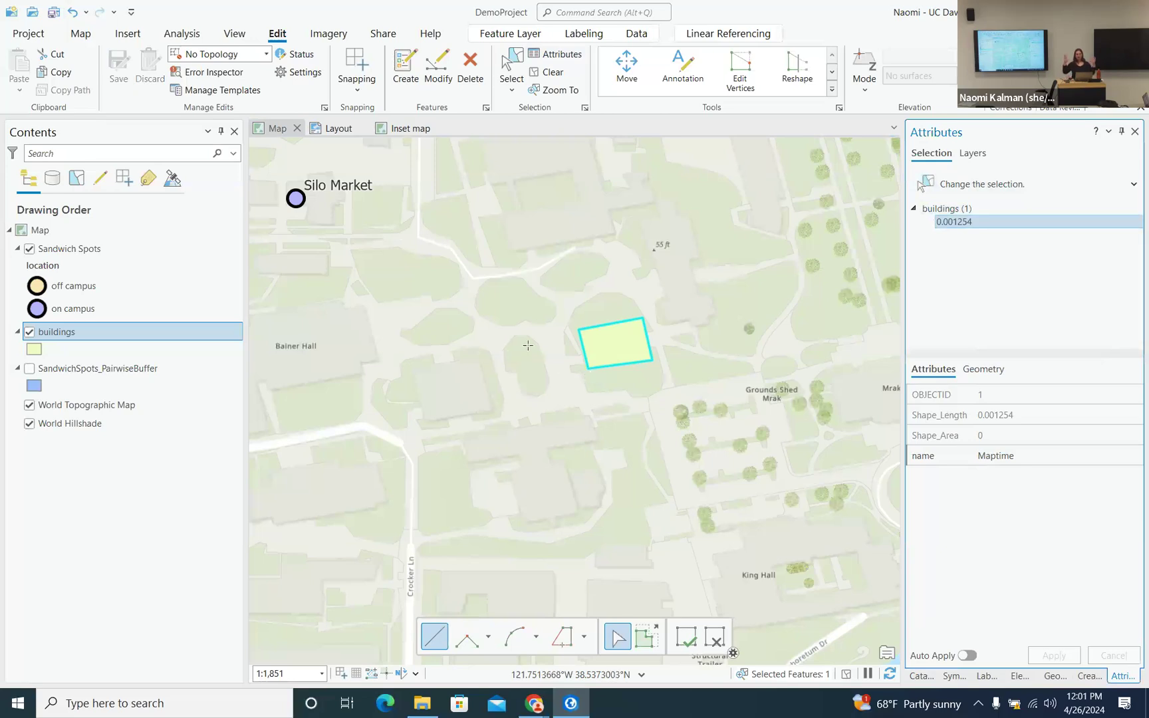
{"action": "left_click", "coordinate": [921, 675]}
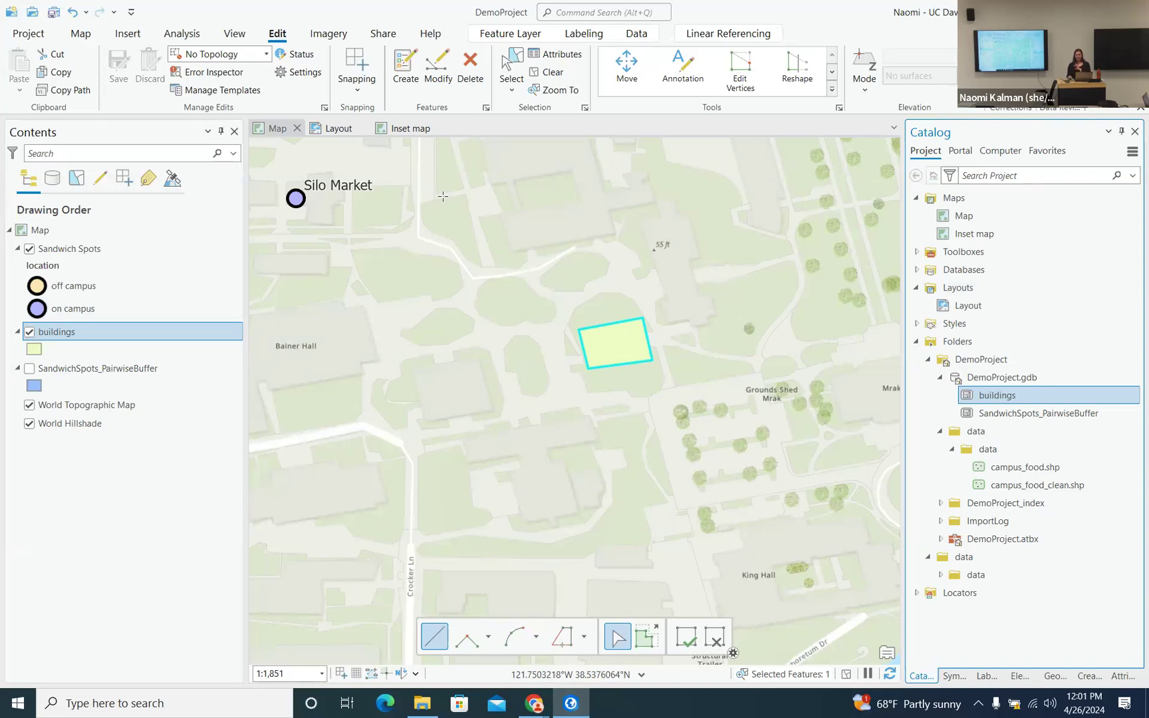
- Save the project, turn on the SandwichSpots_PairwiseBuffer layer, and clear the building selection
{"action": "left_click", "coordinate": [54, 11]}
{"action": "scroll", "coordinate": [340, 424], "scroll_direction": "down", "scroll_amount": 2}
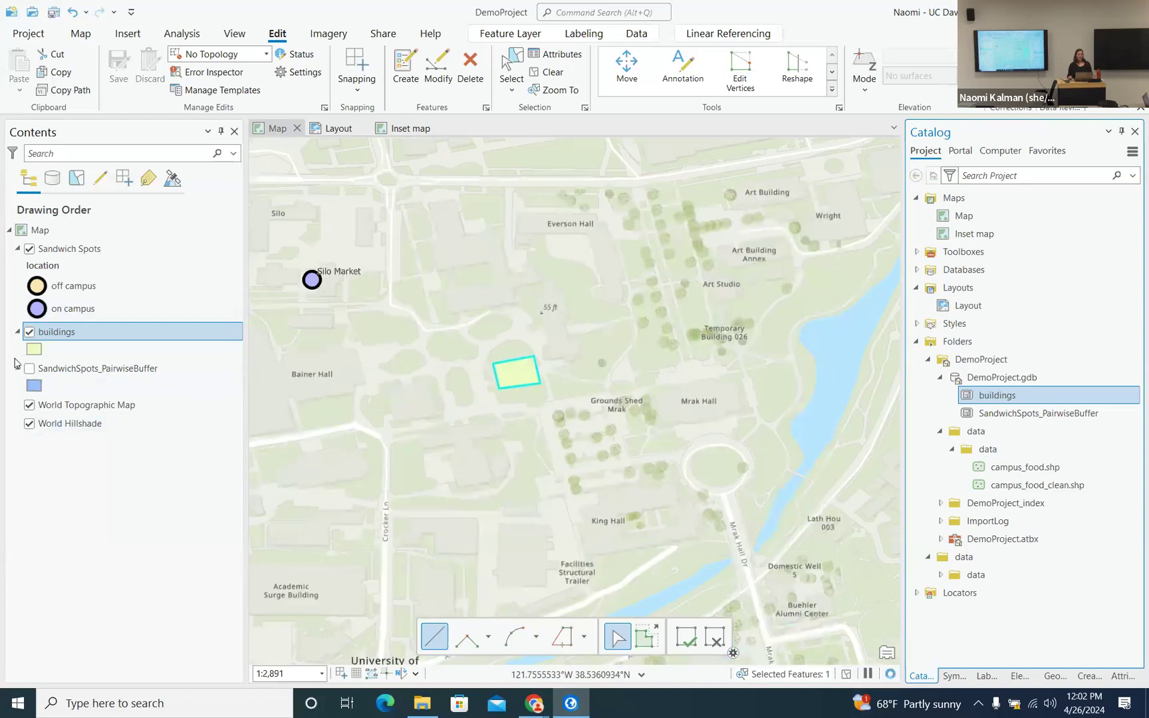
{"action": "left_click", "coordinate": [29, 369]}
{"action": "scroll", "coordinate": [495, 346], "scroll_direction": "down", "scroll_amount": 6}
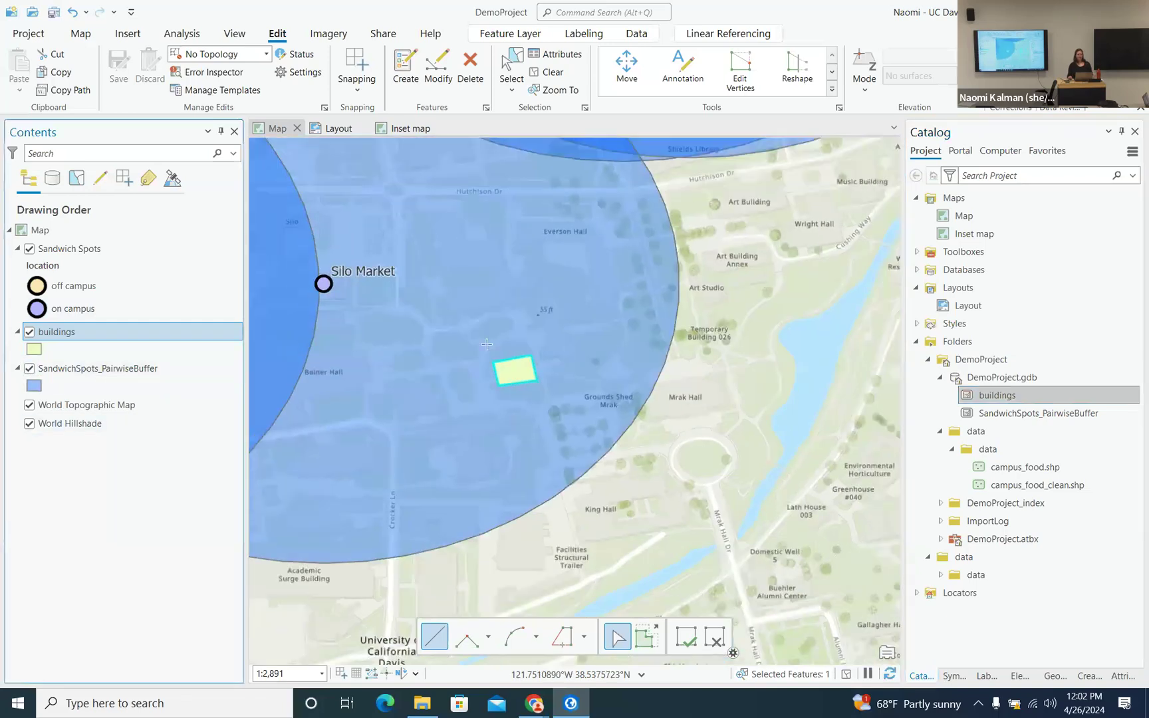
{"action": "scroll", "coordinate": [472, 340], "scroll_direction": "down", "scroll_amount": 2}
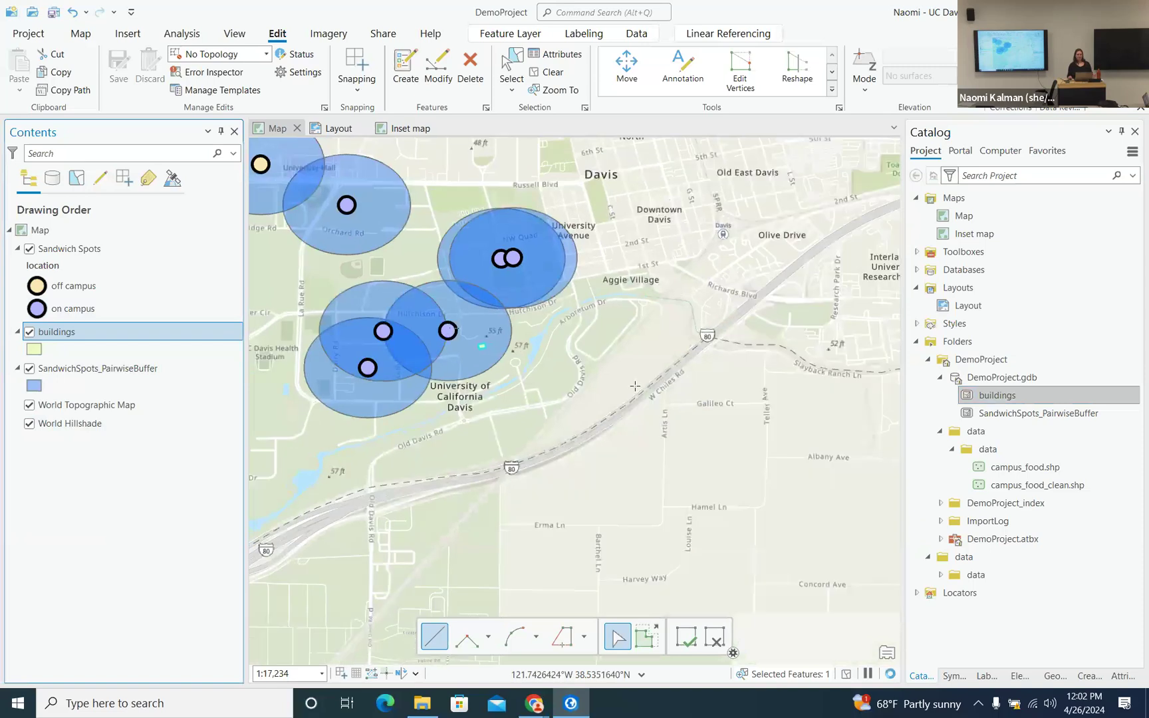
{"action": "left_click", "coordinate": [553, 73]}
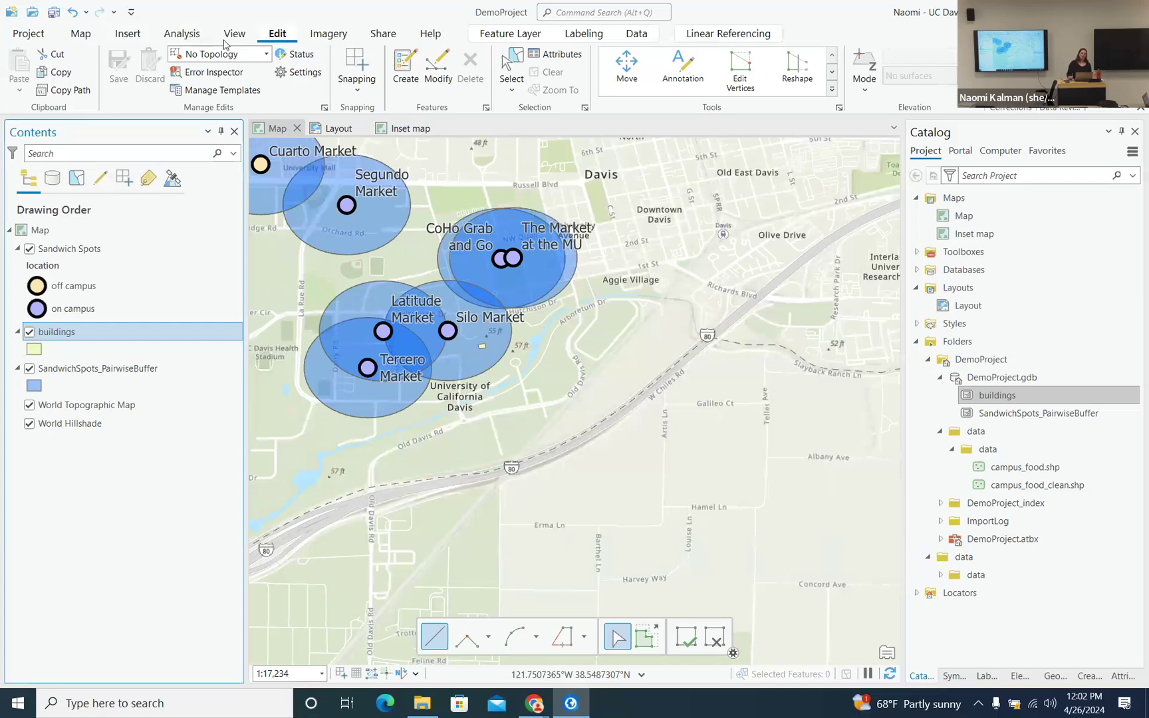
- Bring back the Pairwise Buffer tool with Sandwich Spots input and 1000 International Feet distance
{"action": "left_click", "coordinate": [183, 31]}
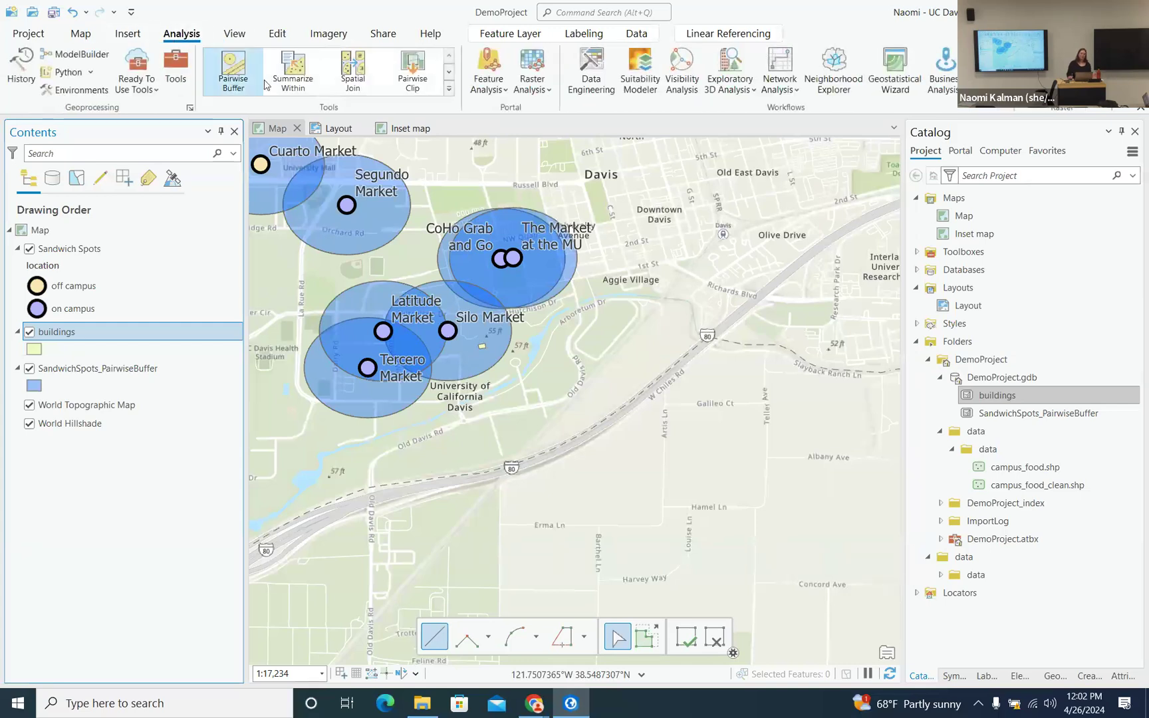
{"action": "left_click", "coordinate": [449, 74]}
{"action": "left_click", "coordinate": [449, 75]}
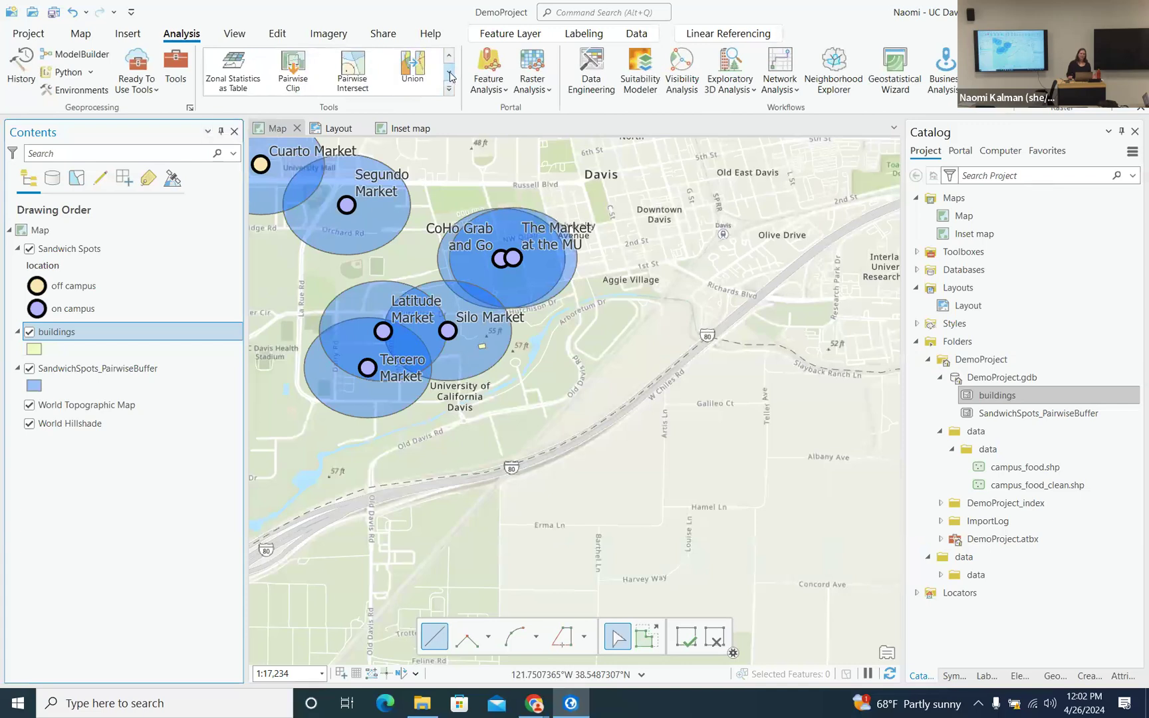
{"action": "left_click", "coordinate": [450, 75]}
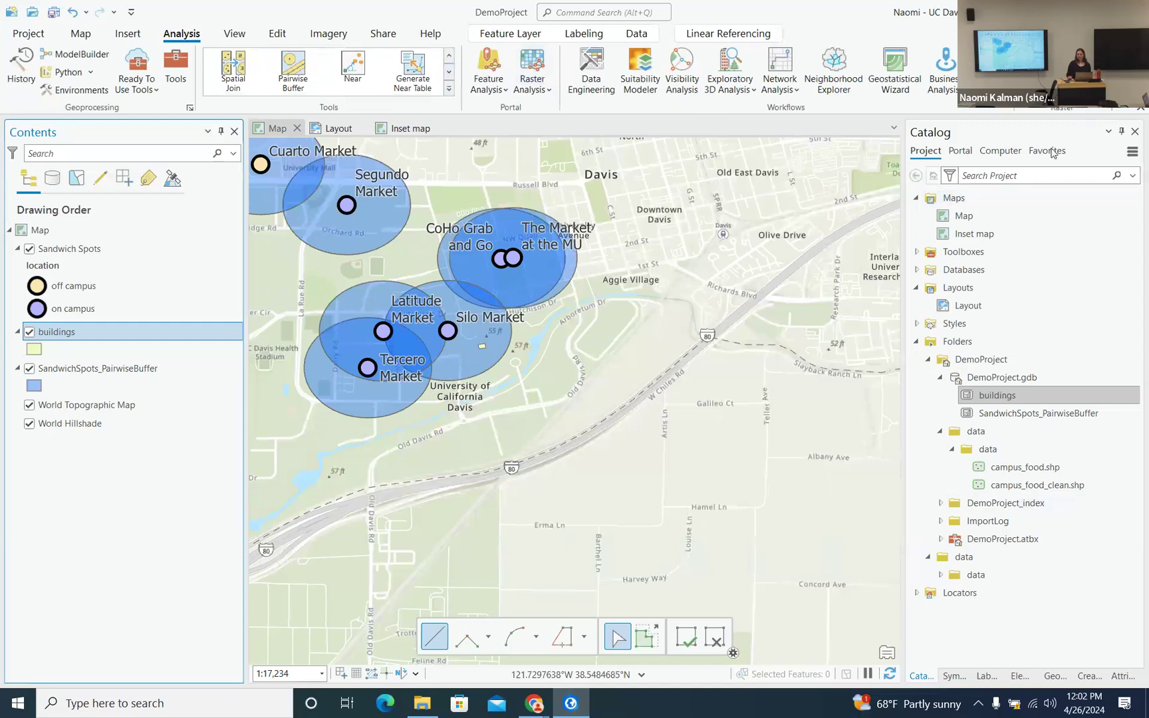
{"action": "left_click", "coordinate": [1055, 676]}
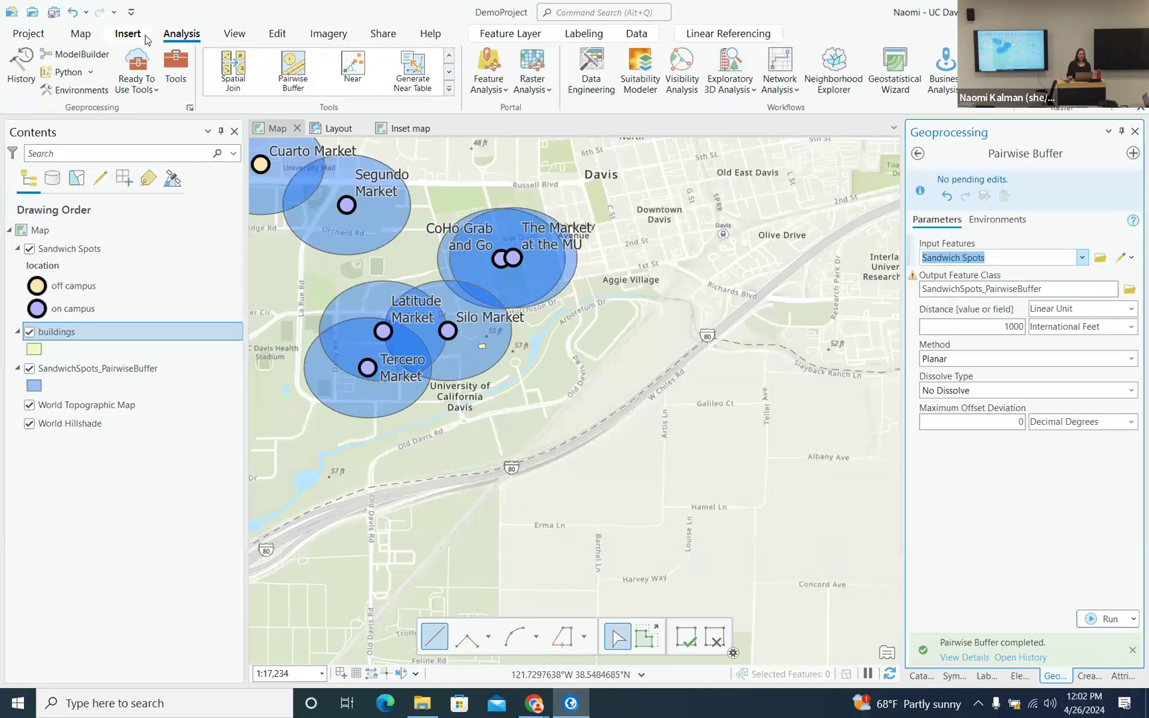
- Select buildings that intersect the SandwichSpots_PairwiseBuffer layer with Select By Location
{"action": "left_click", "coordinate": [81, 33]}
{"action": "left_click", "coordinate": [532, 68]}
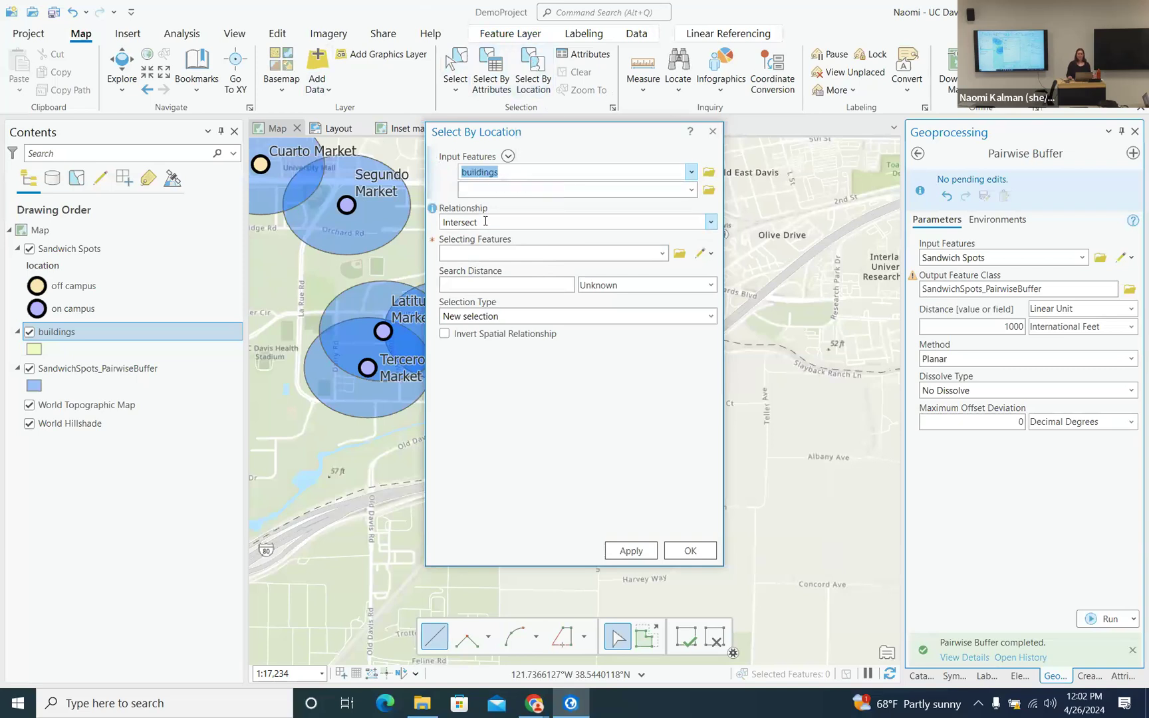
{"action": "left_click", "coordinate": [663, 254]}
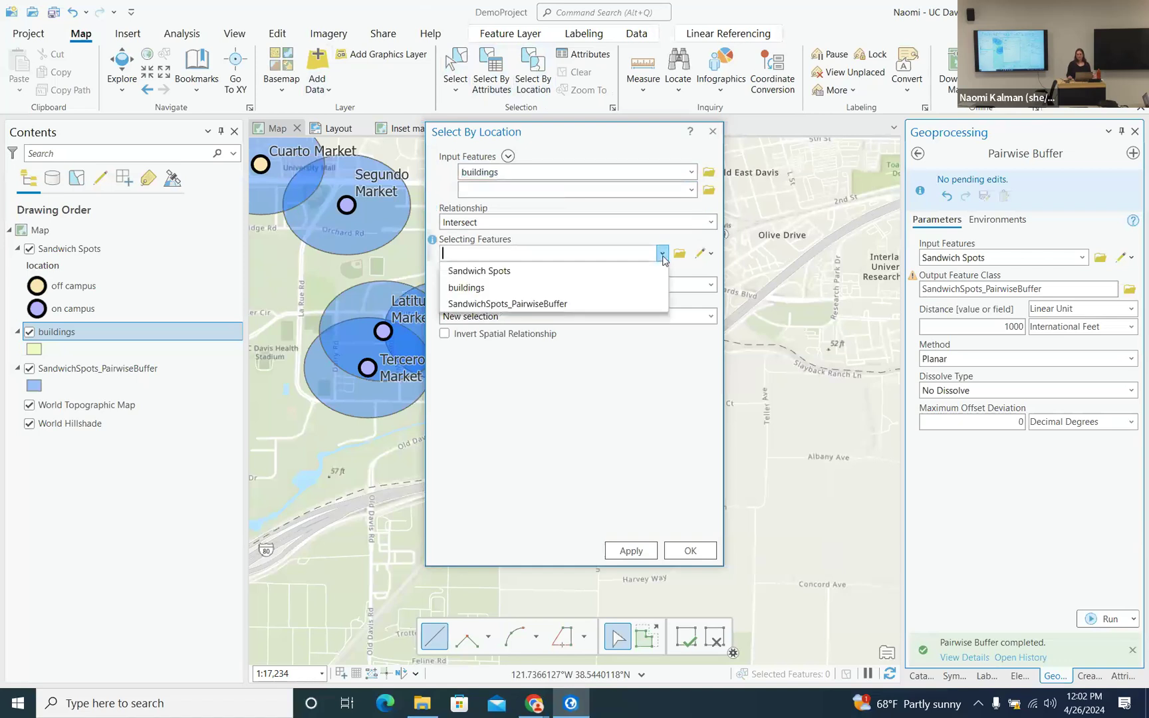
{"action": "left_click", "coordinate": [623, 308]}
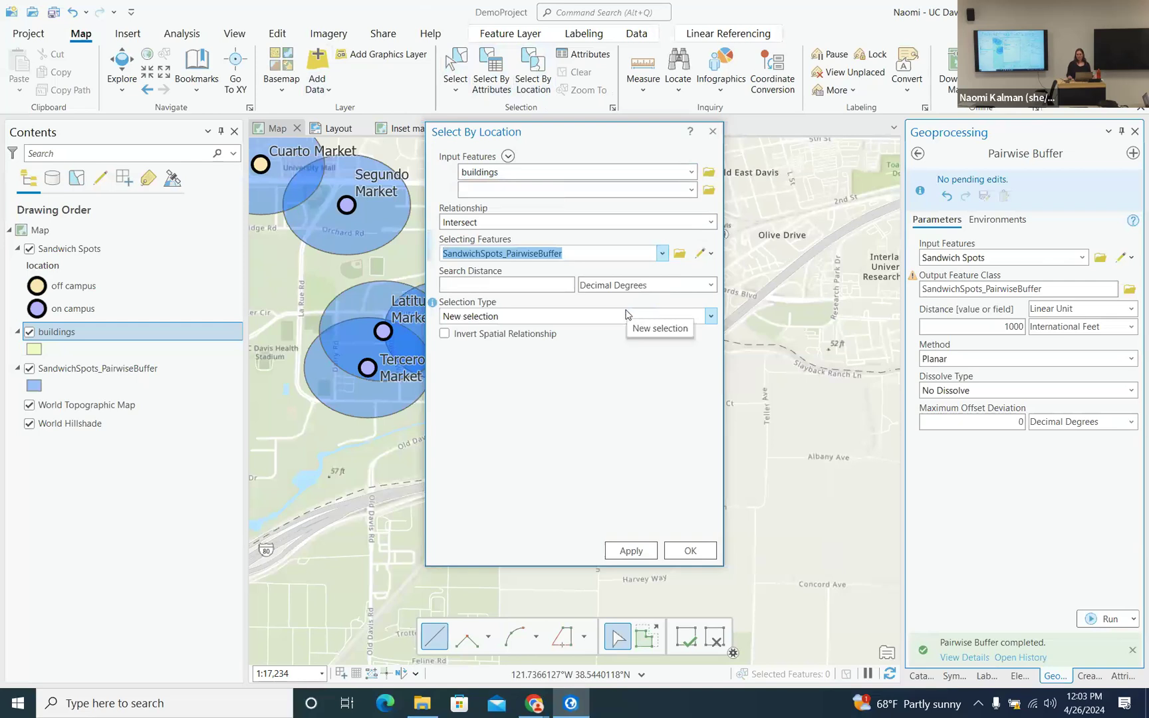
{"action": "left_click", "coordinate": [632, 552]}
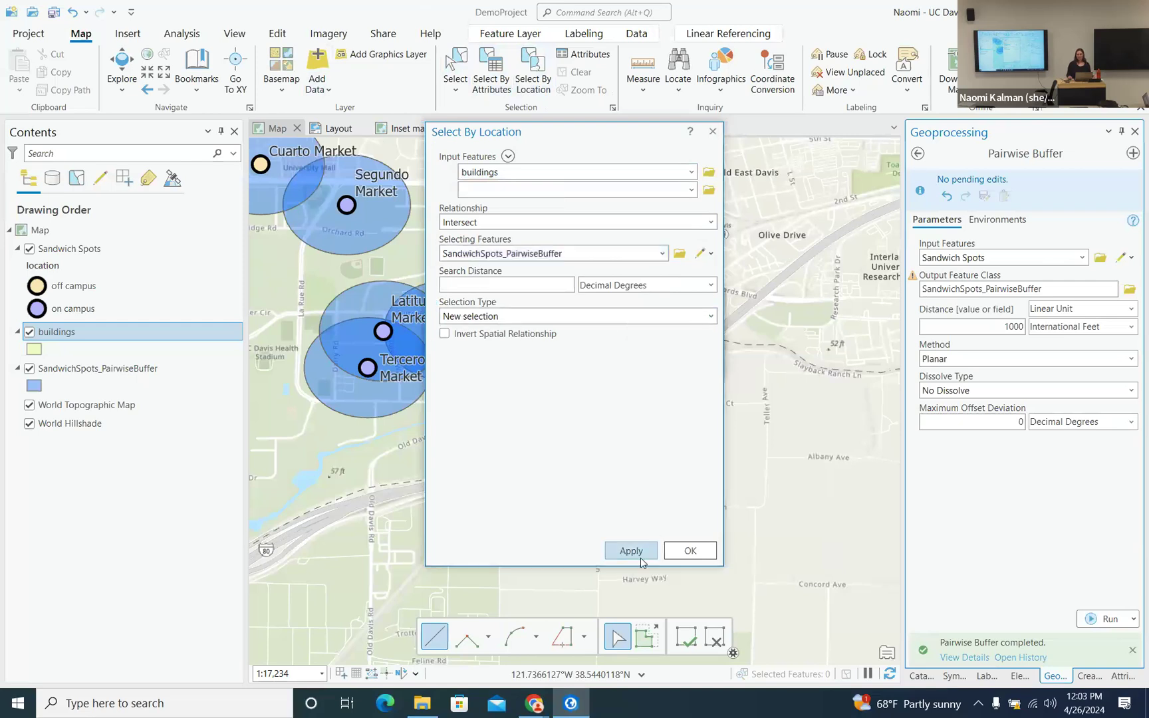
{"action": "left_click", "coordinate": [695, 556]}
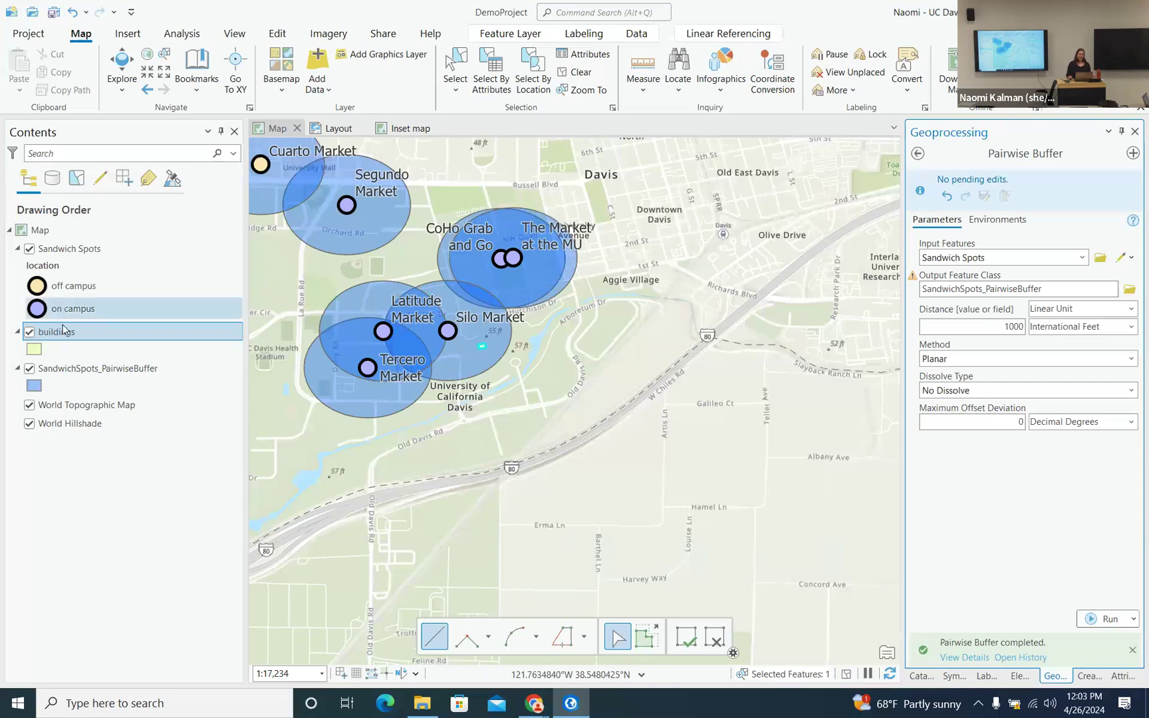
- Confirm the selected row is Maptime in the buildings attribute table, close it, and clear the selection
{"action": "right_click", "coordinate": [64, 330]}
{"action": "left_click", "coordinate": [103, 239]}
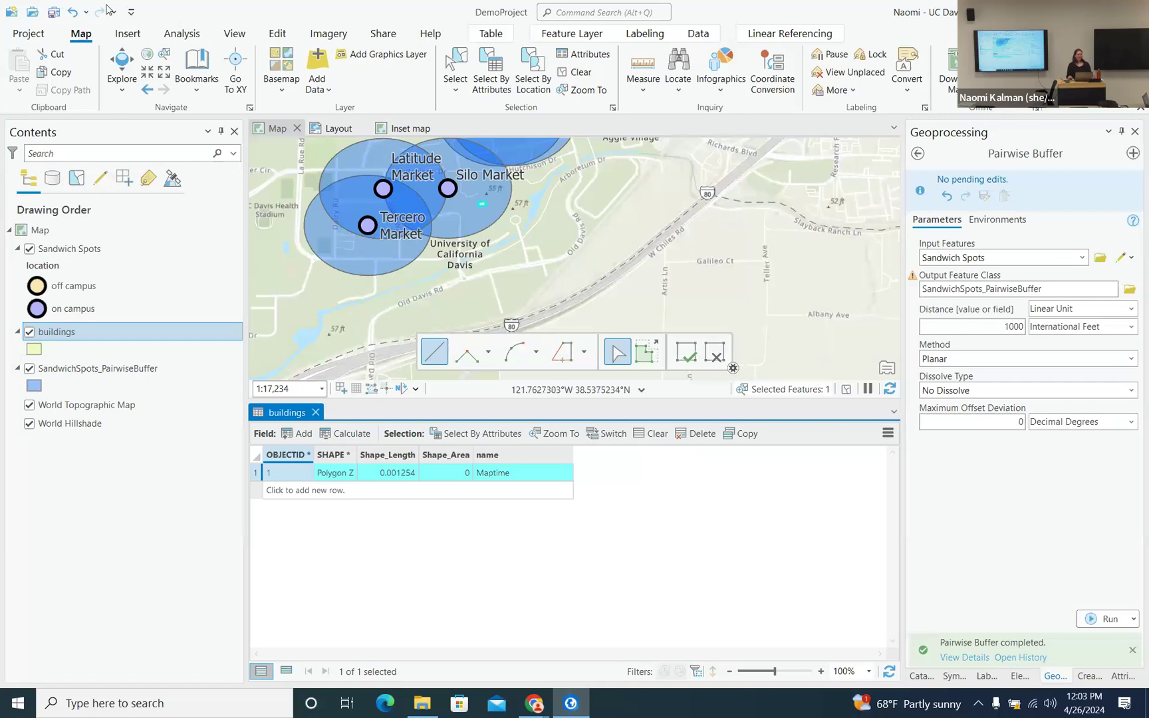
{"action": "left_click", "coordinate": [317, 411]}
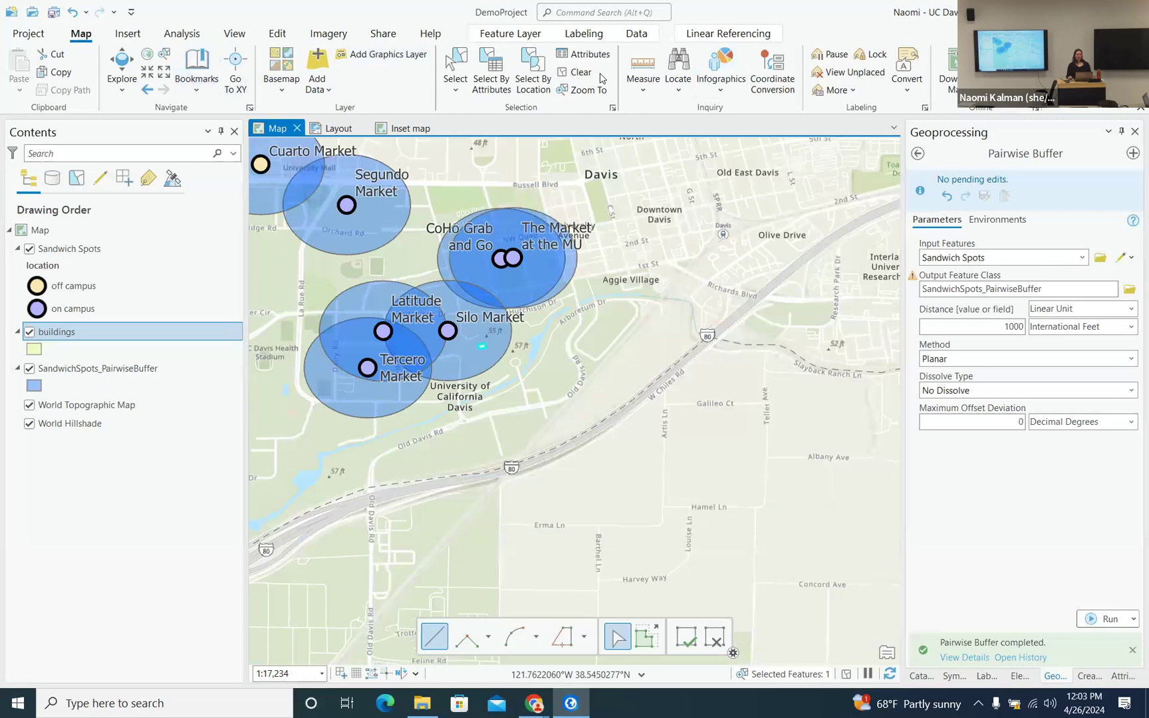
{"action": "left_click", "coordinate": [578, 72]}
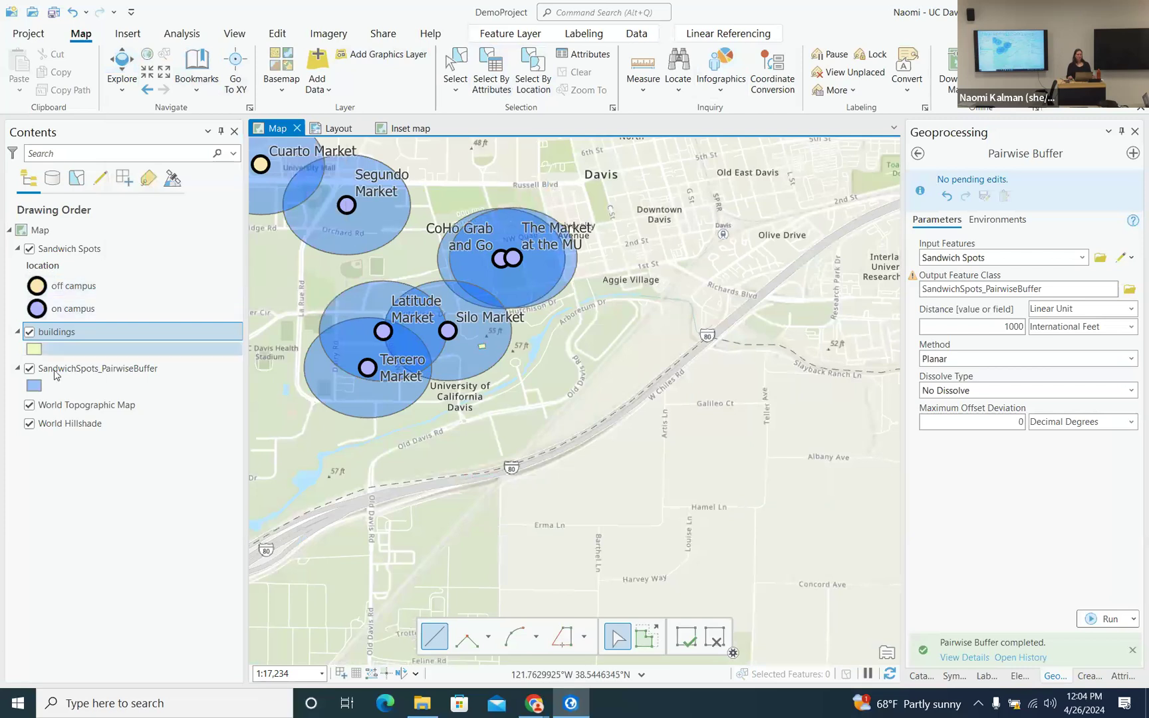
- Zoom to the SandwichSpots_PairwiseBuffer layer's full extent and save the project
{"action": "left_click", "coordinate": [93, 370]}
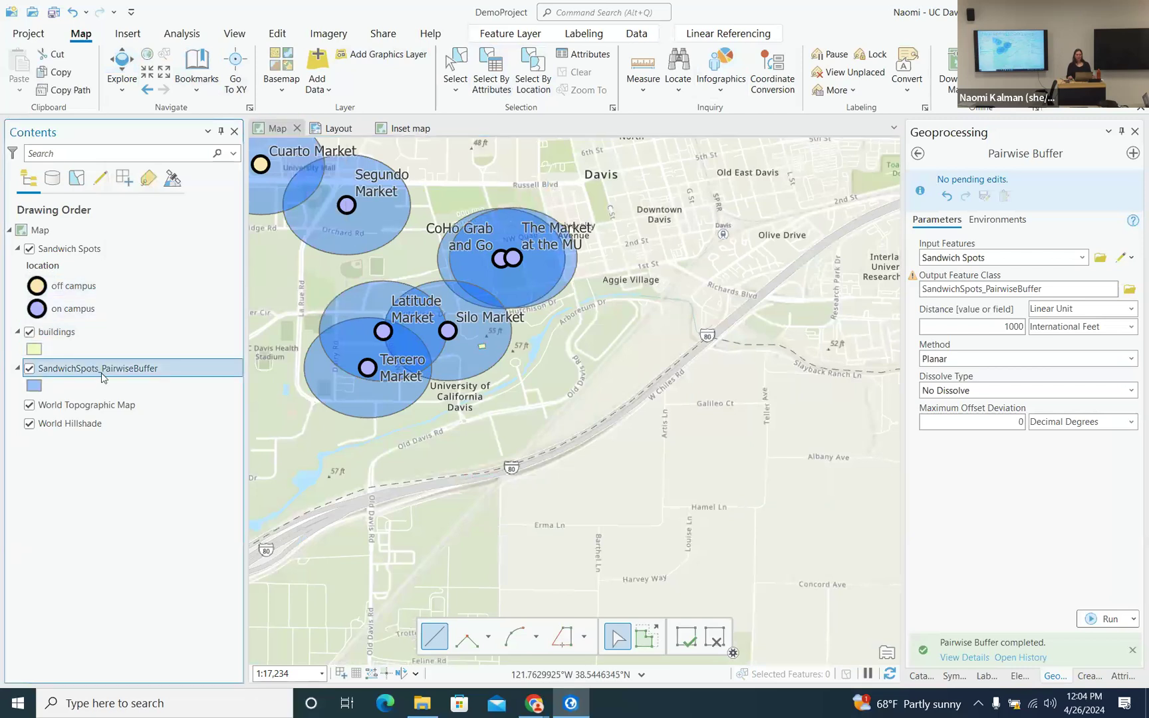
{"action": "right_click", "coordinate": [103, 378]}
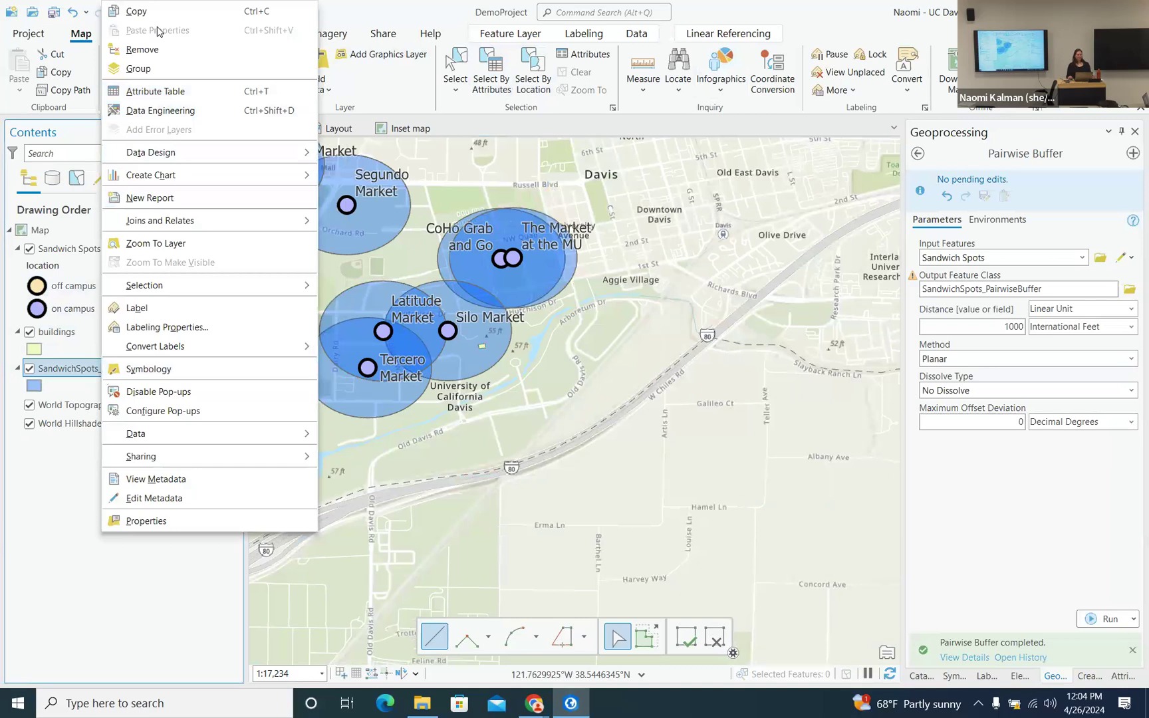
{"action": "left_click", "coordinate": [172, 243]}
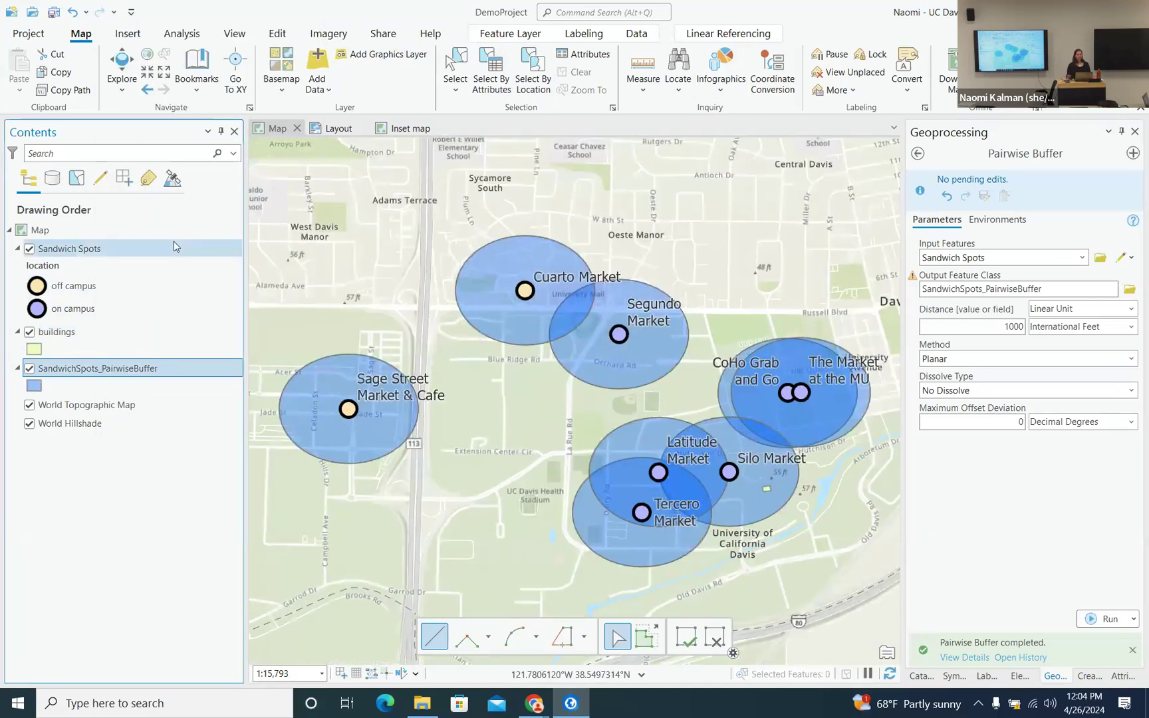
{"action": "left_click", "coordinate": [54, 13]}
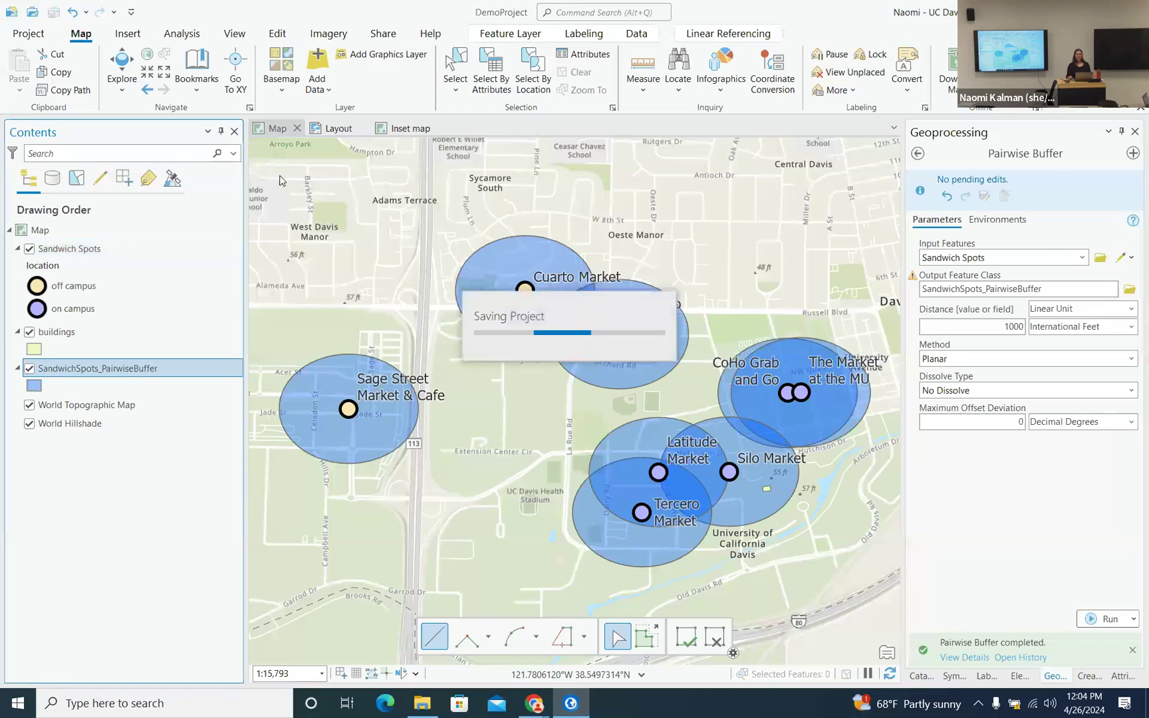